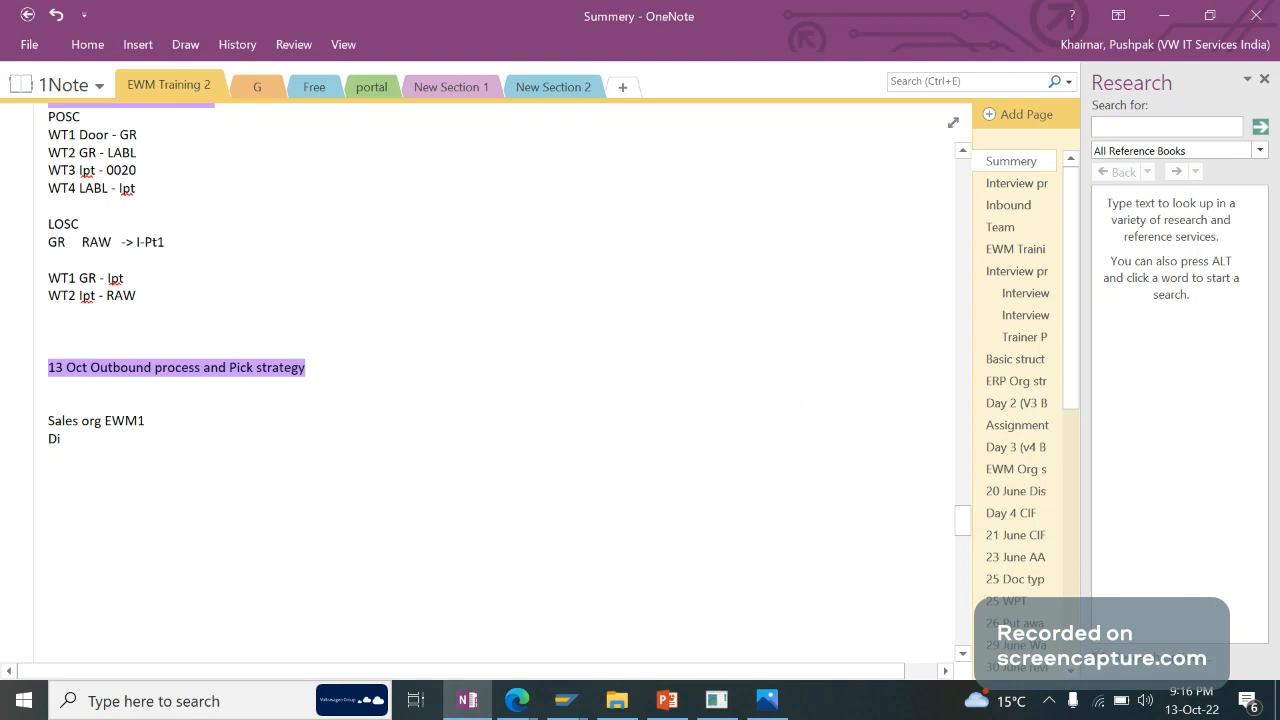
# Complete the line "Dist channel EW" and add "Div EW" beneath it, under the Sales org line.
pyautogui.write('st channel')
pyautogui.press('Return')
pyautogui.write('Di')
pyautogui.write('y ')
pyautogui.write('E')
pyautogui.write('W')
pyautogui.click(145, 432)
pyautogui.write('EW')
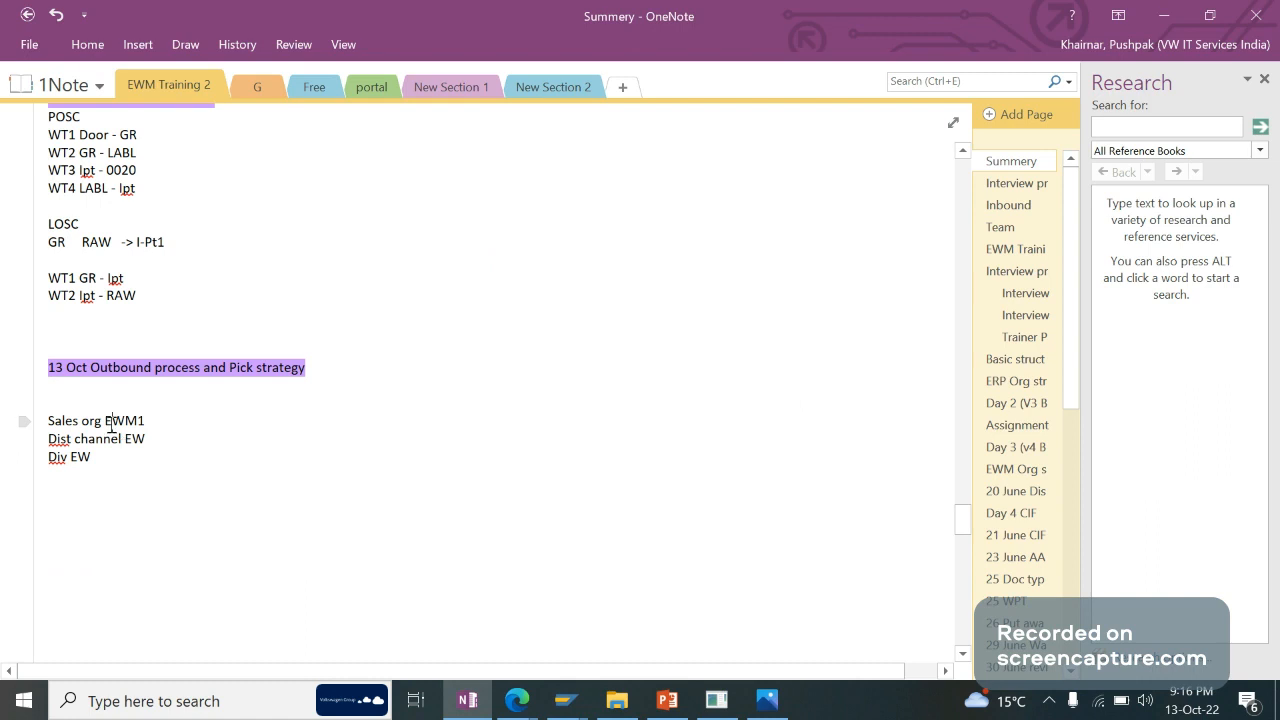
# Turn the Sales org, Dist channel and Div lines into a two-column table with EWM1, EW and EW as values.
pyautogui.click(110, 422)
pyautogui.press('Tab')
pyautogui.click(123, 450)
pyautogui.press('Tab')
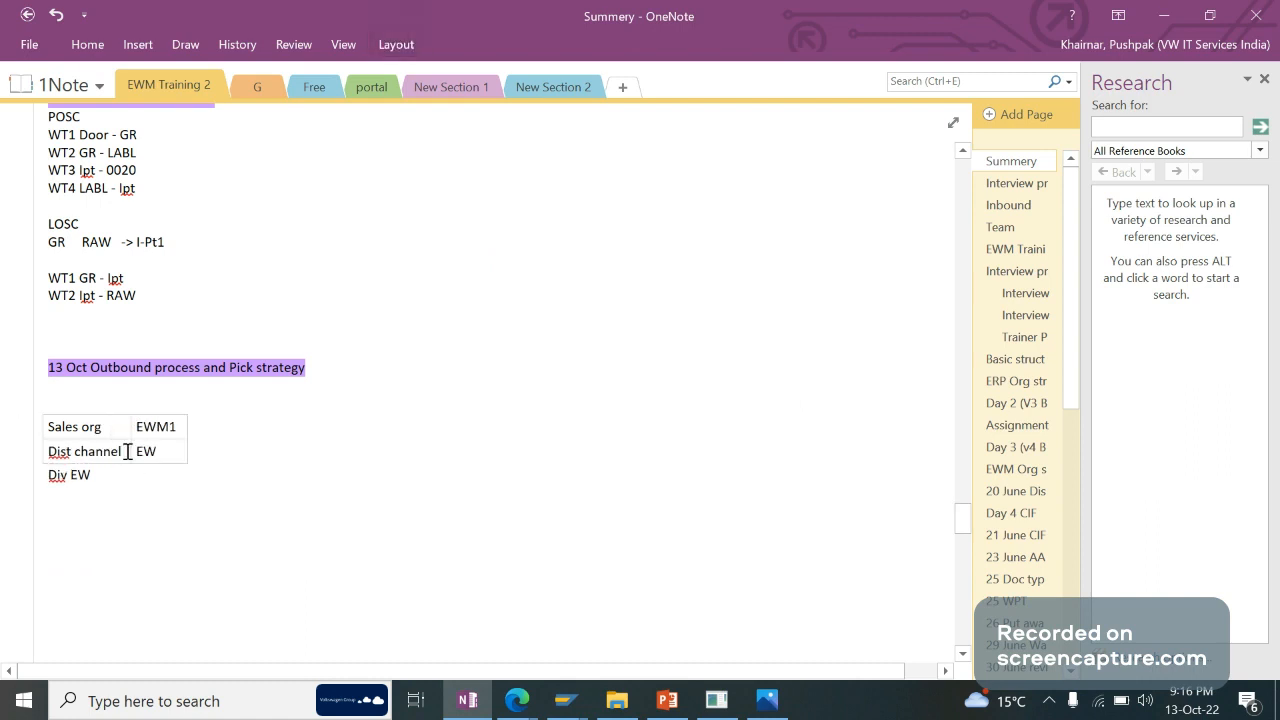
pyautogui.click(67, 478)
pyautogui.press('Tab')
pyautogui.click(161, 477)
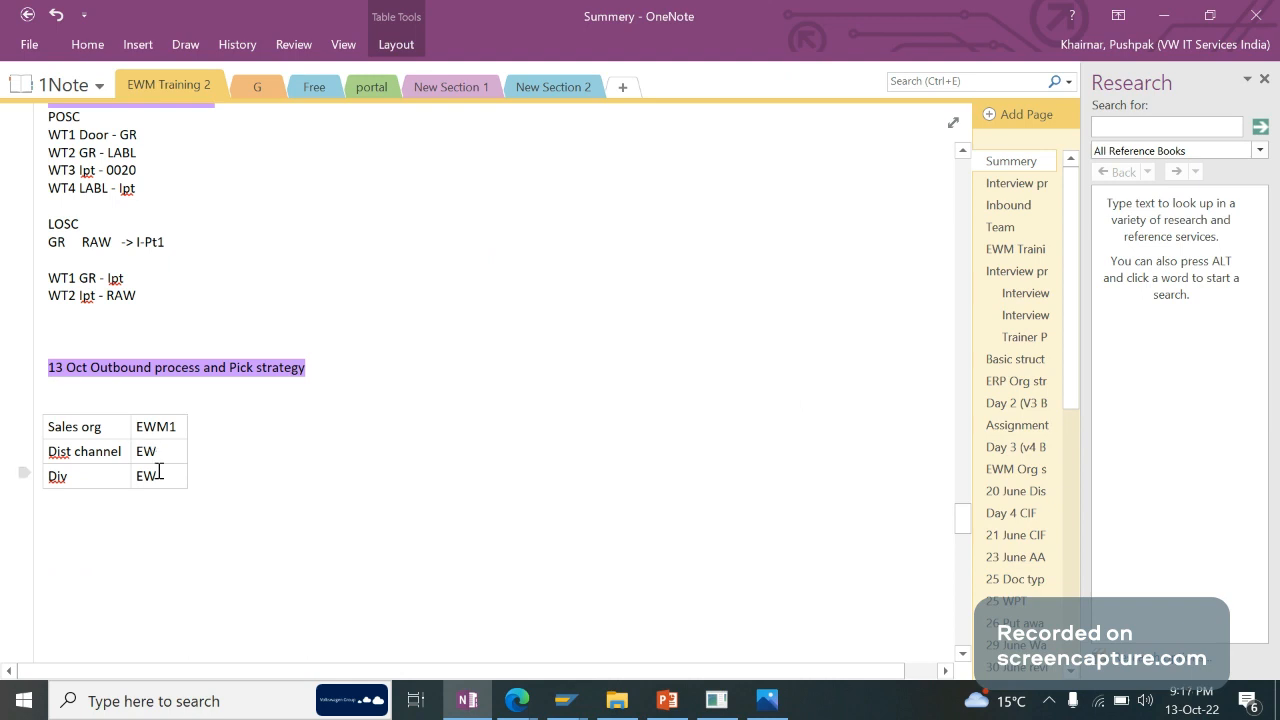
# Look at the Sales and Distribution organization structure slide in PowerPoint and return to the OneNote notes.
pyautogui.hotkey('alt', 'Tab')
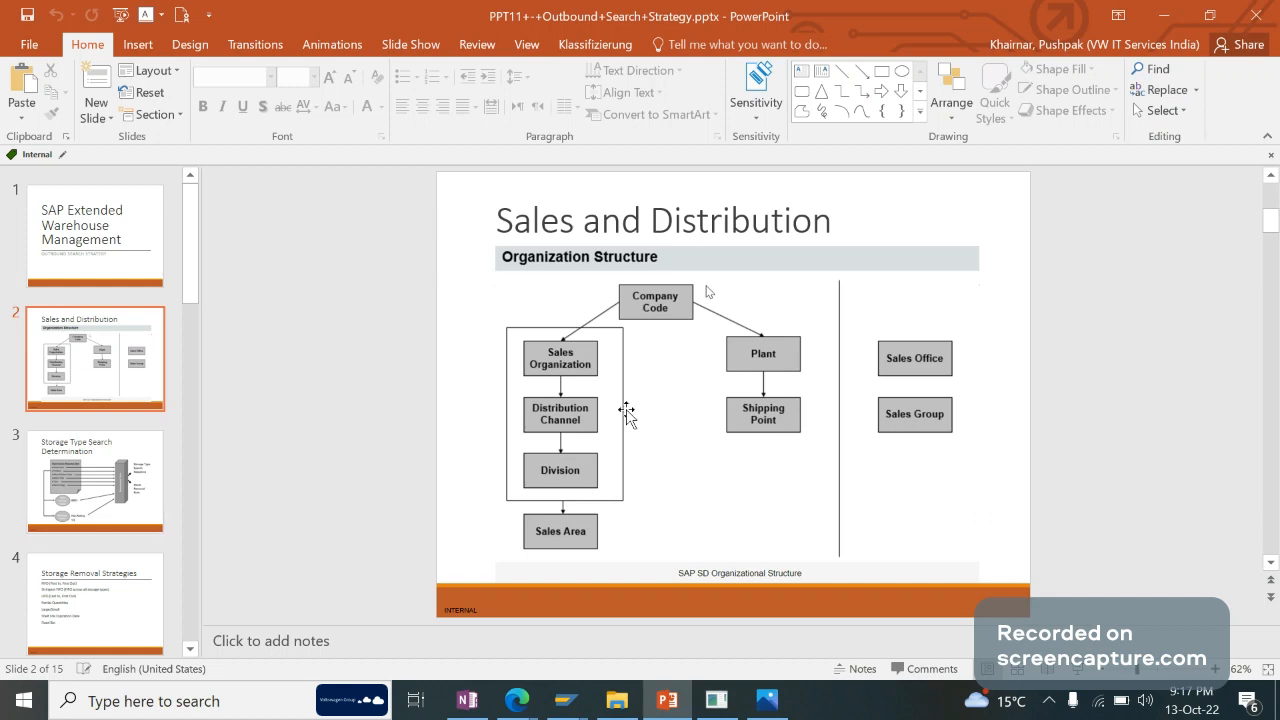
pyautogui.hotkey('alt', 'Tab')
pyautogui.hotkey('alt', 'Tab')
pyautogui.hotkey('alt', 'Tab')
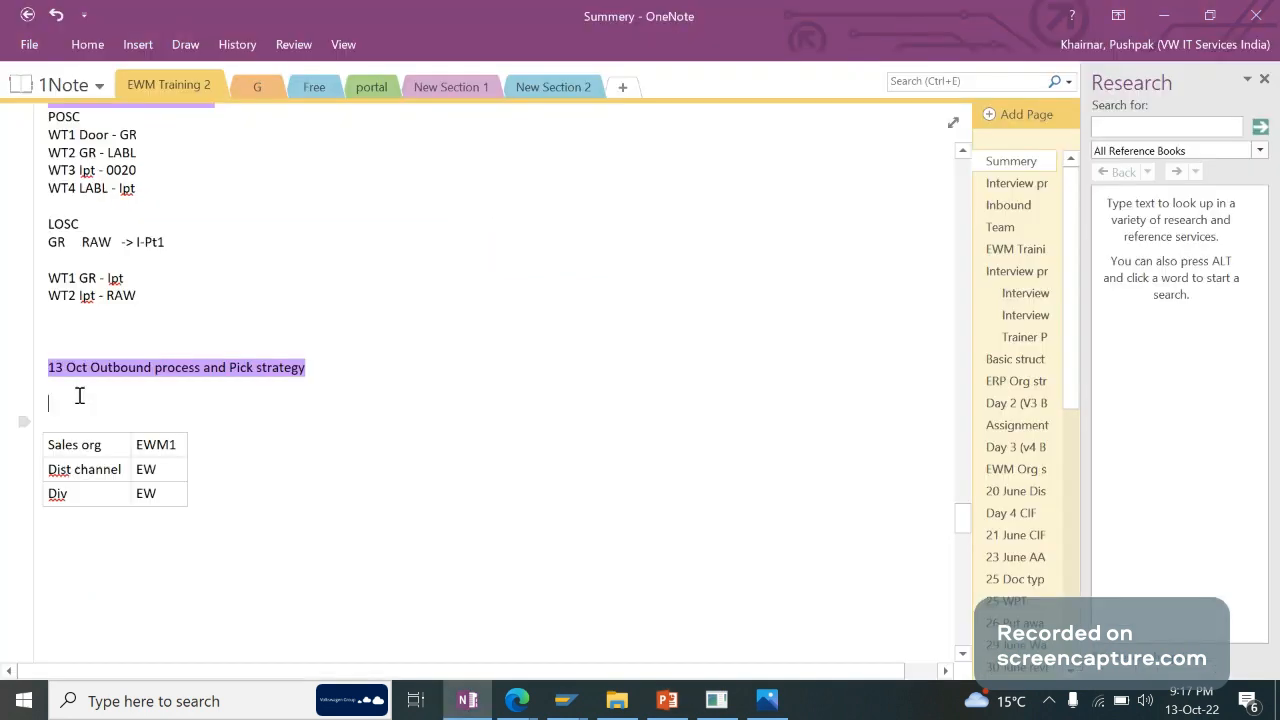
# Remove the extra blank line above the sales organization table and close the Research pane.
pyautogui.press('Delete')
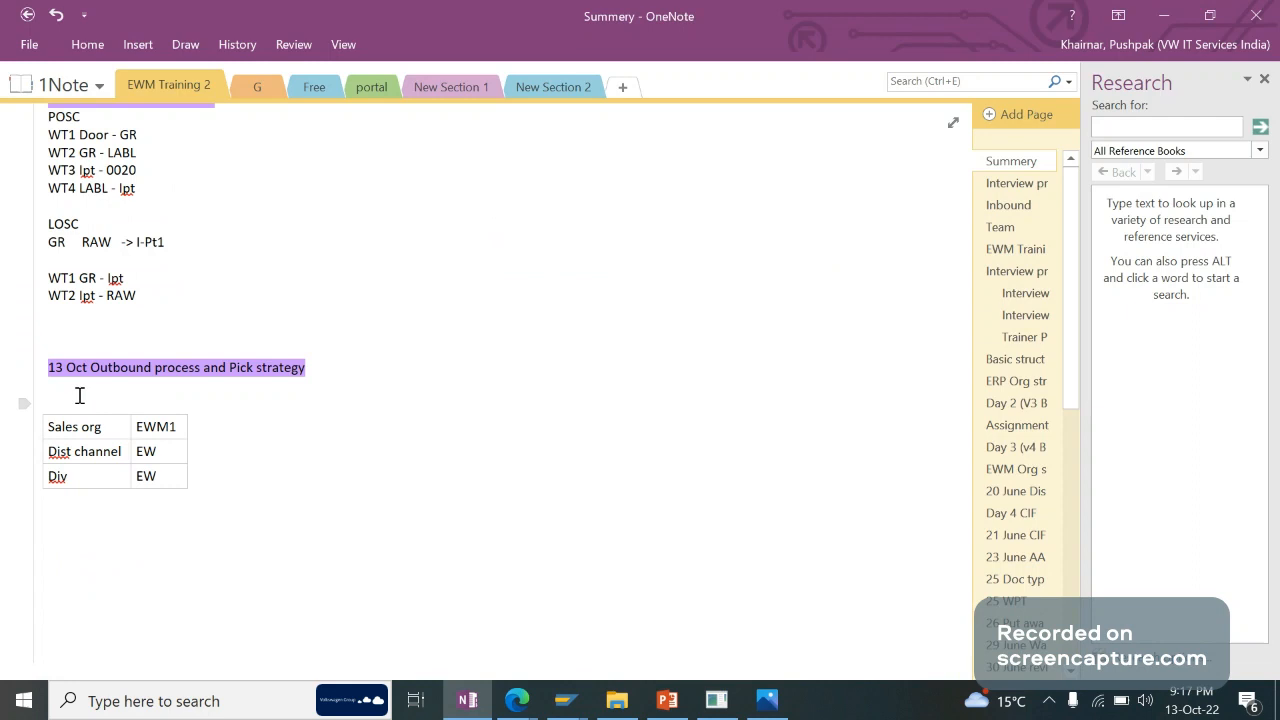
pyautogui.click(1263, 80)
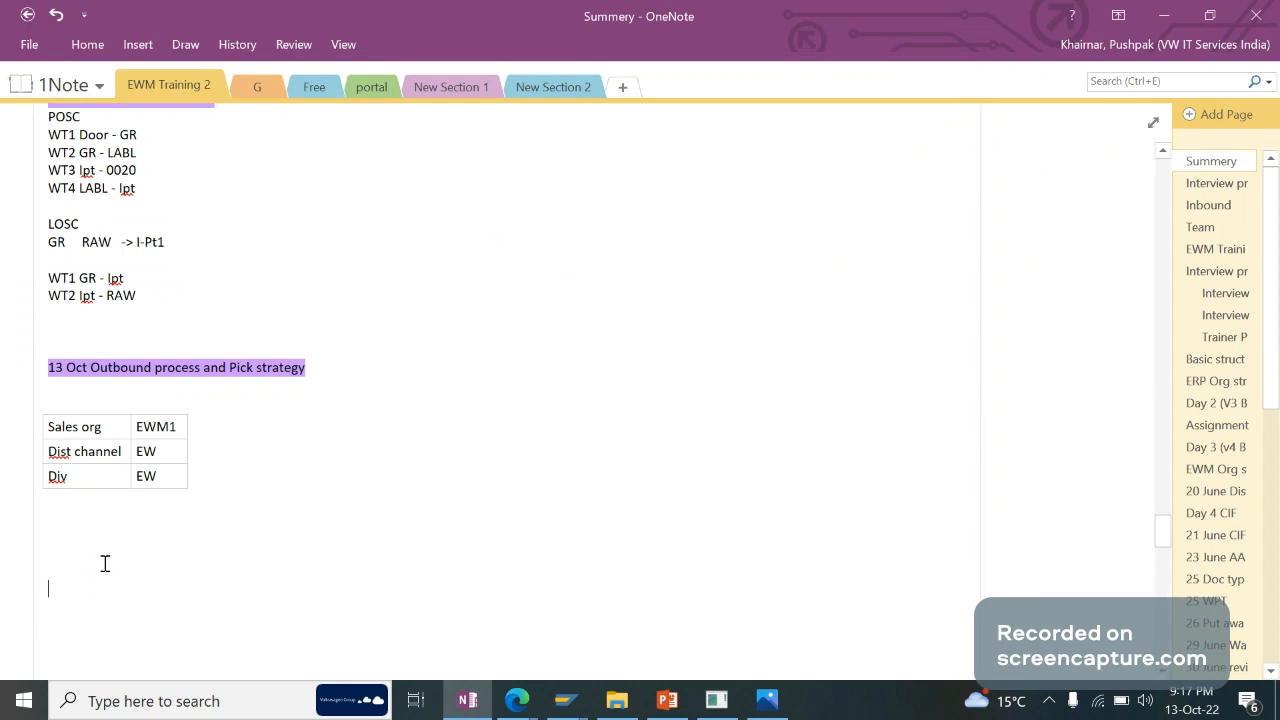
# Below the table, add a bold "ERP" heading with the lines "Sales order" and "Outbound delivery" under it.
pyautogui.scroll(-1, 105, 563)
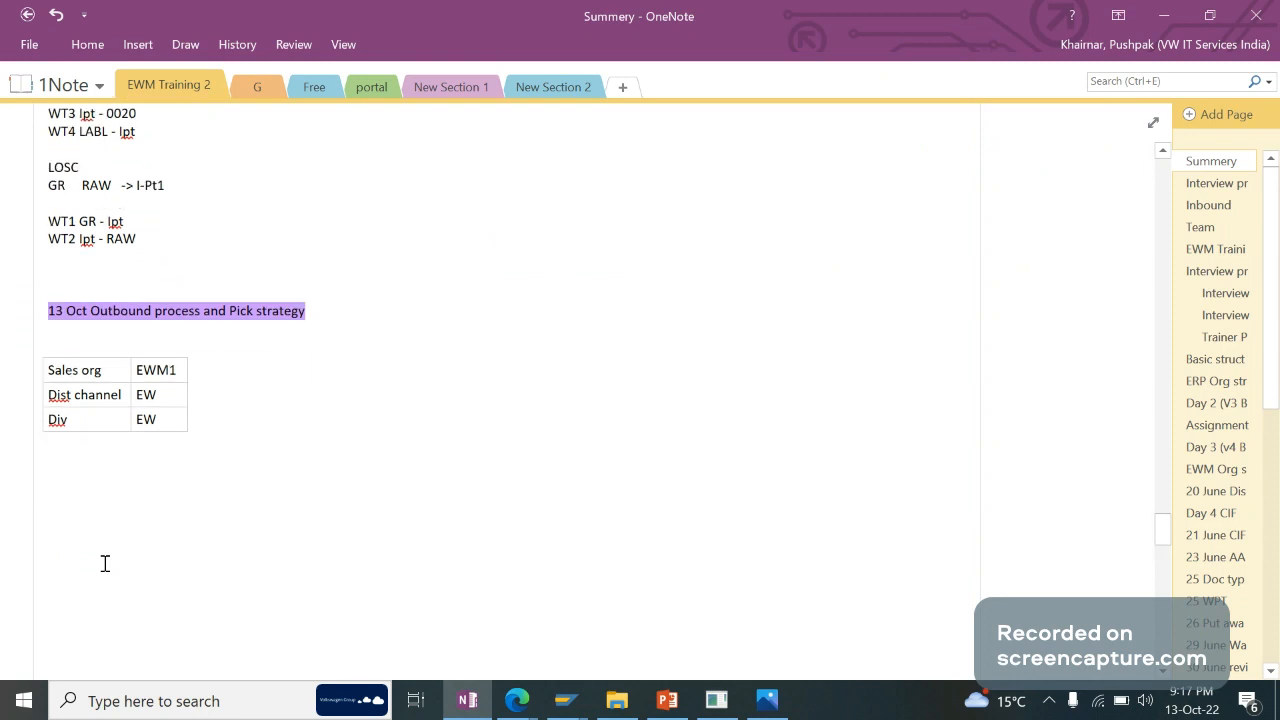
pyautogui.scroll(-1, 69, 469)
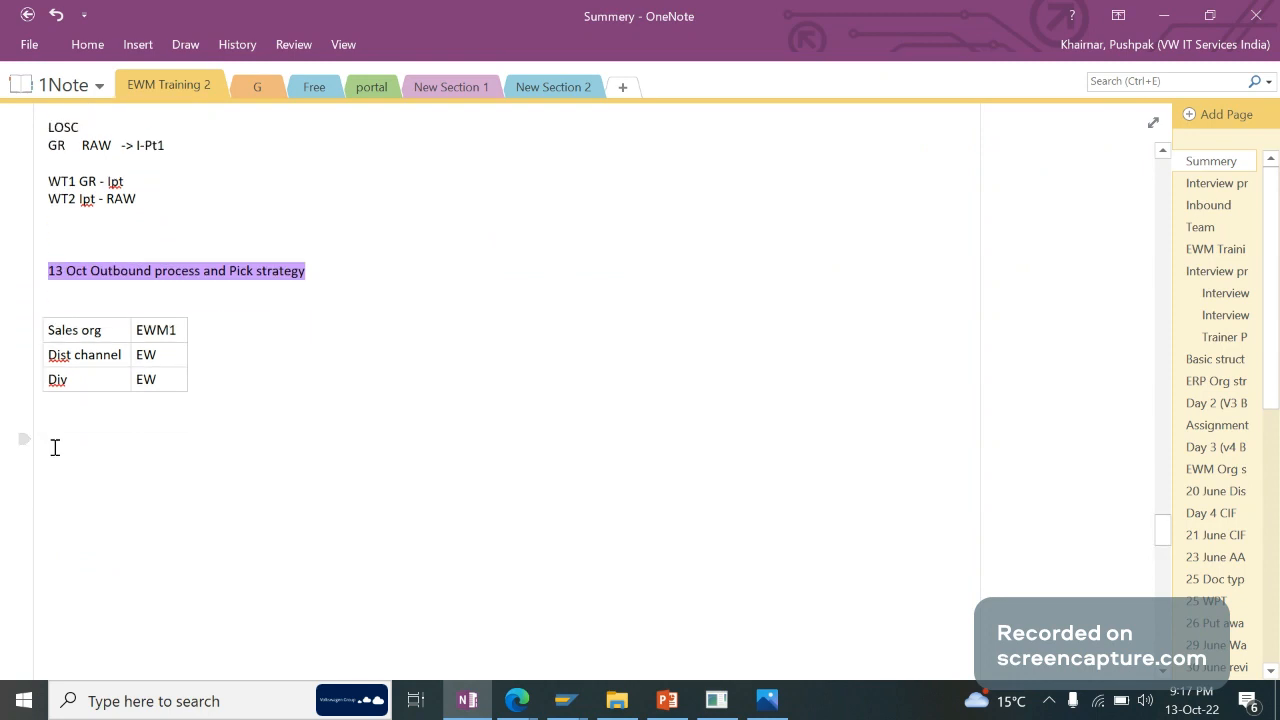
pyautogui.click(55, 447)
pyautogui.write('Sales order')
pyautogui.press('Return')
pyautogui.write('ERP')
pyautogui.hotkey('shift', 'Home')
pyautogui.hotkey('ctrl', 'b')
pyautogui.click(150, 446)
pyautogui.write('Outbound deliver')
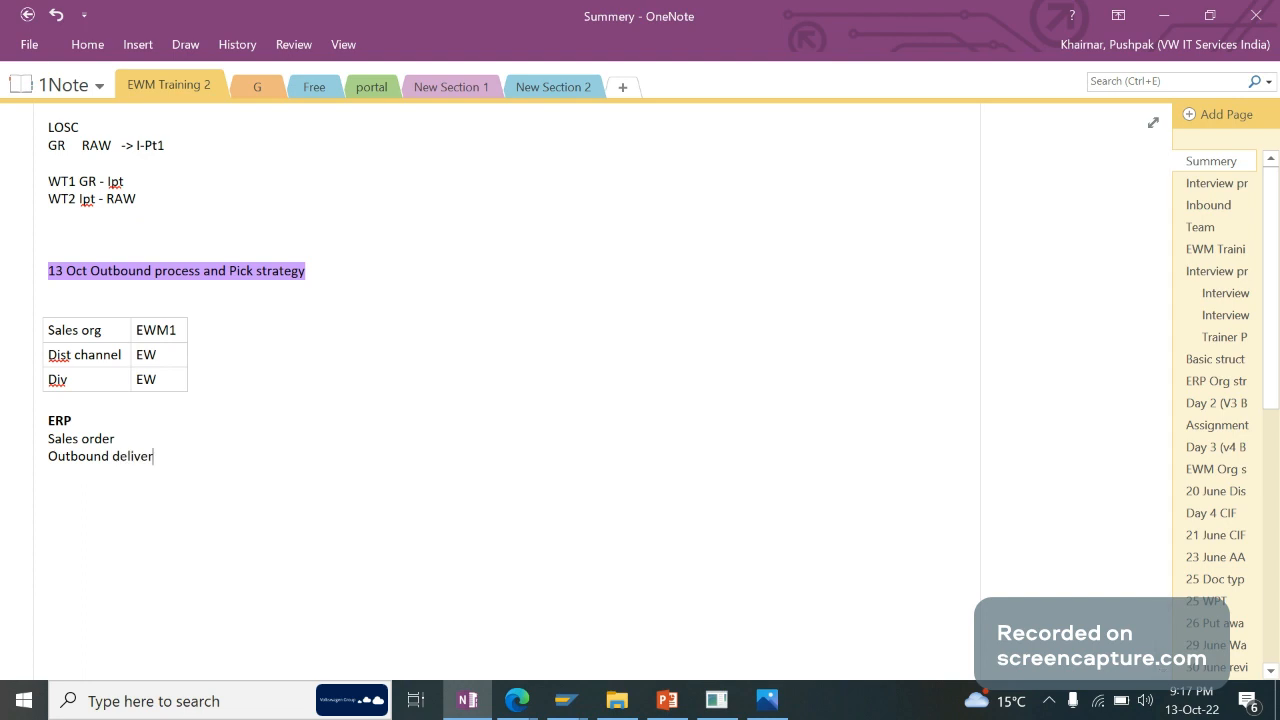
pyautogui.write('y')
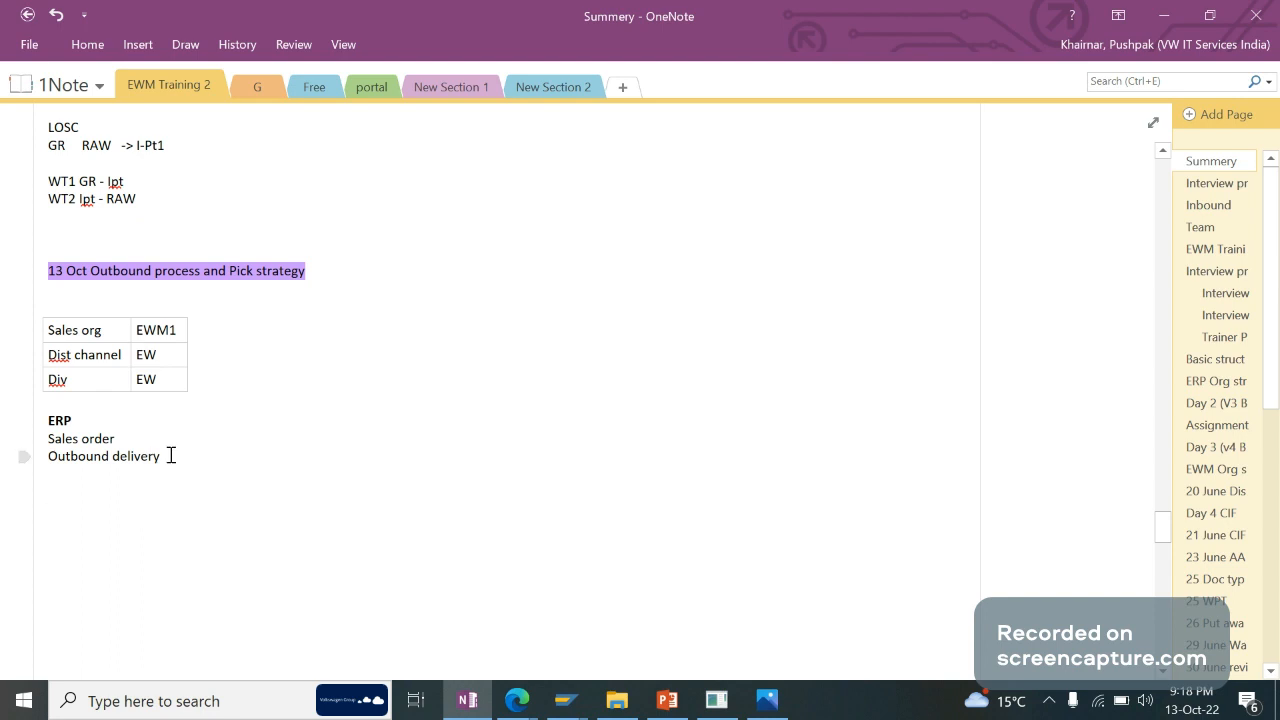
# Add a bold "EWM" heading below the ERP list, separated by a blank line, with "Outbound delivery" under it.
pyautogui.click(28, 458)
pyautogui.click(180, 459)
pyautogui.press('Return')
pyautogui.press('Return')
pyautogui.write('EWM')
pyautogui.hotkey('shift', 'Home')
pyautogui.hotkey('ctrl', 'b')
pyautogui.press('End')
pyautogui.press('Return')
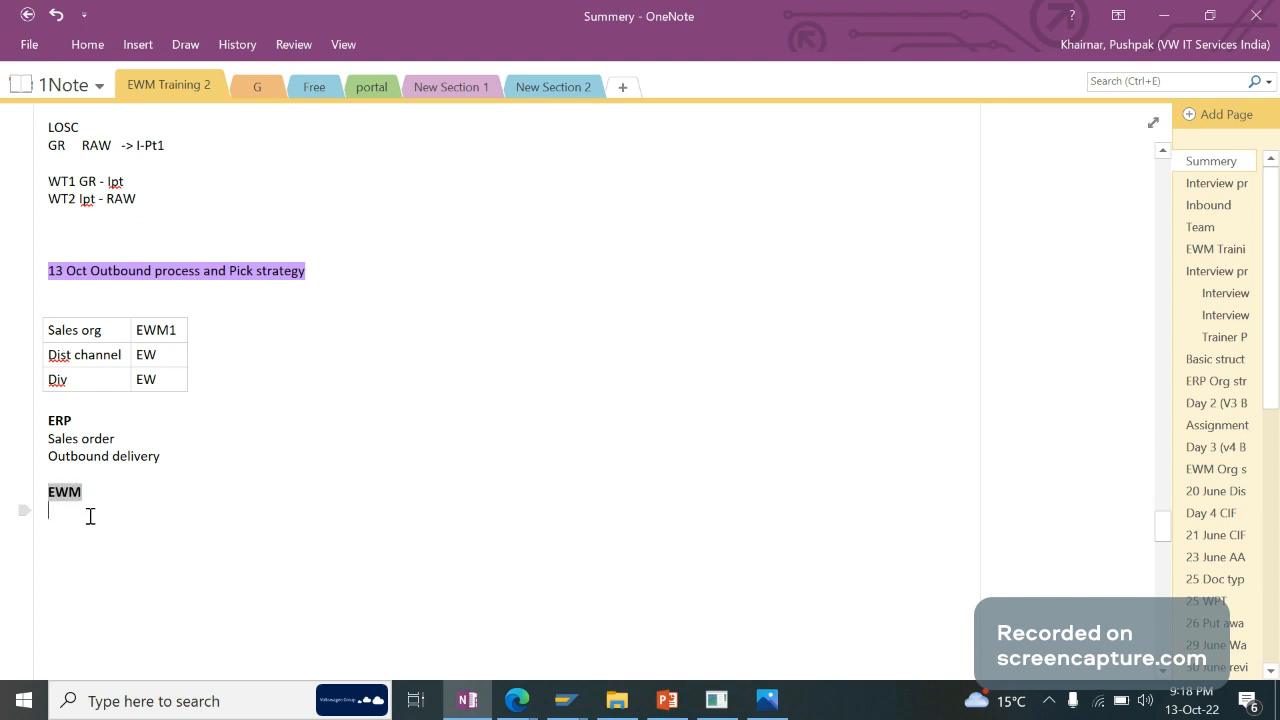
pyautogui.write('Out')
pyautogui.press('BackSpace')
pyautogui.write('bound delivery')
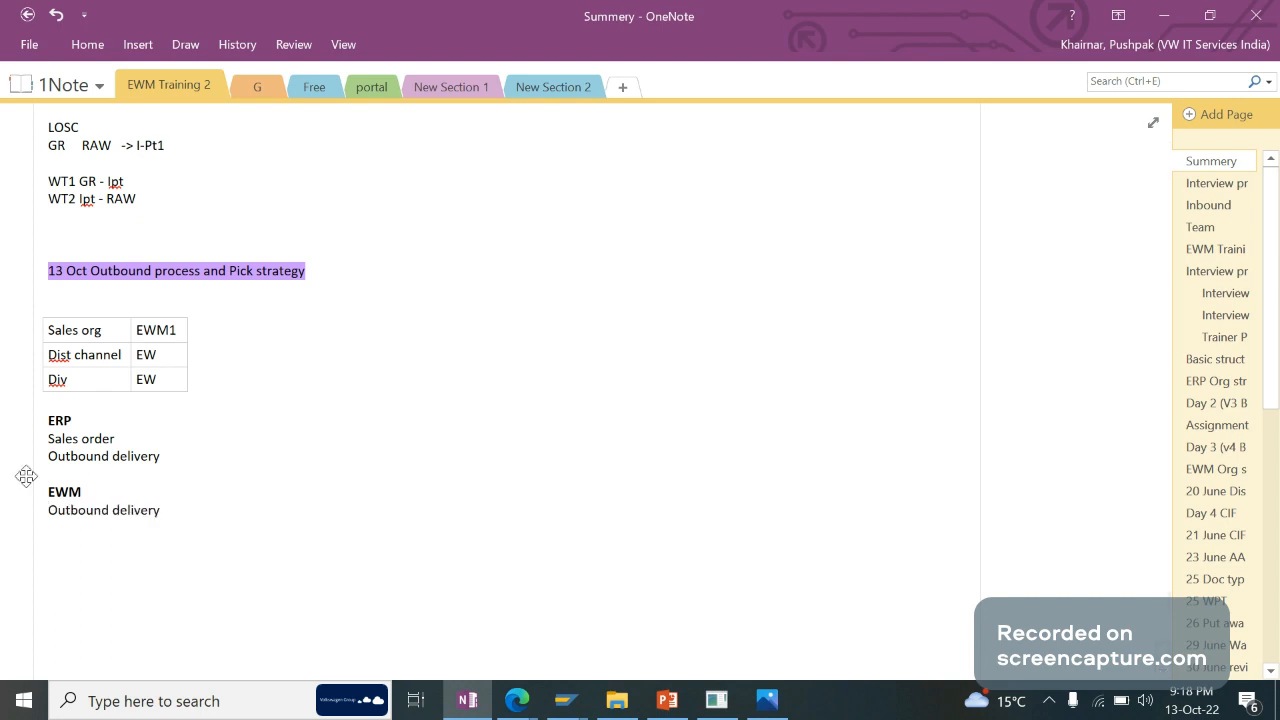
pyautogui.doubleClick(101, 446)
pyautogui.doubleClick(132, 456)
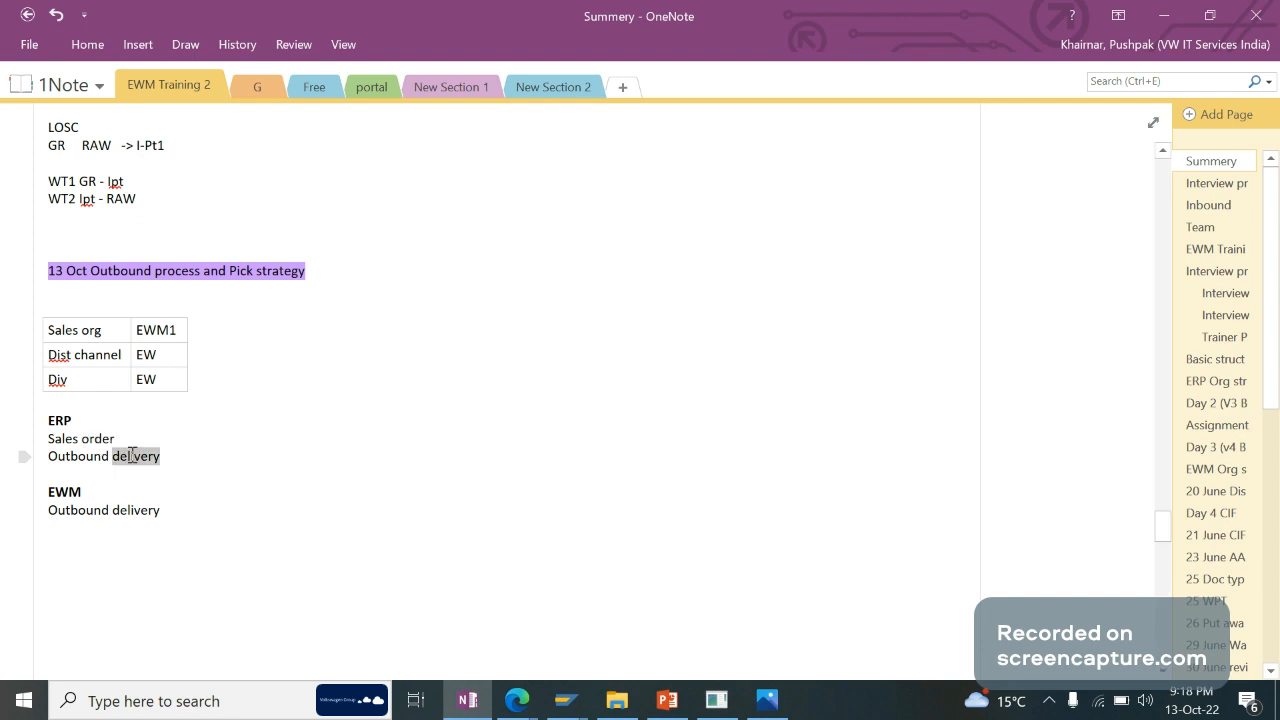
pyautogui.tripleClick(176, 507)
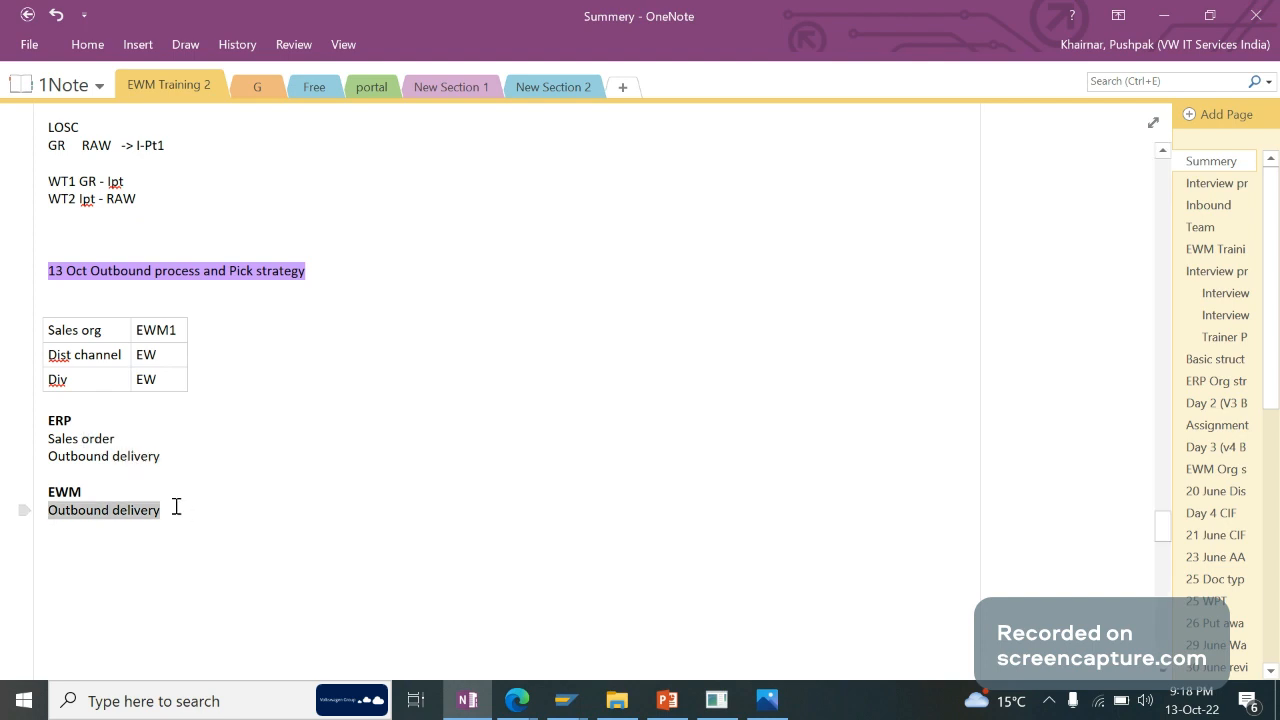
# Add the line "Picking WT" below Outbound delivery in the EWM list.
pyautogui.click(179, 506)
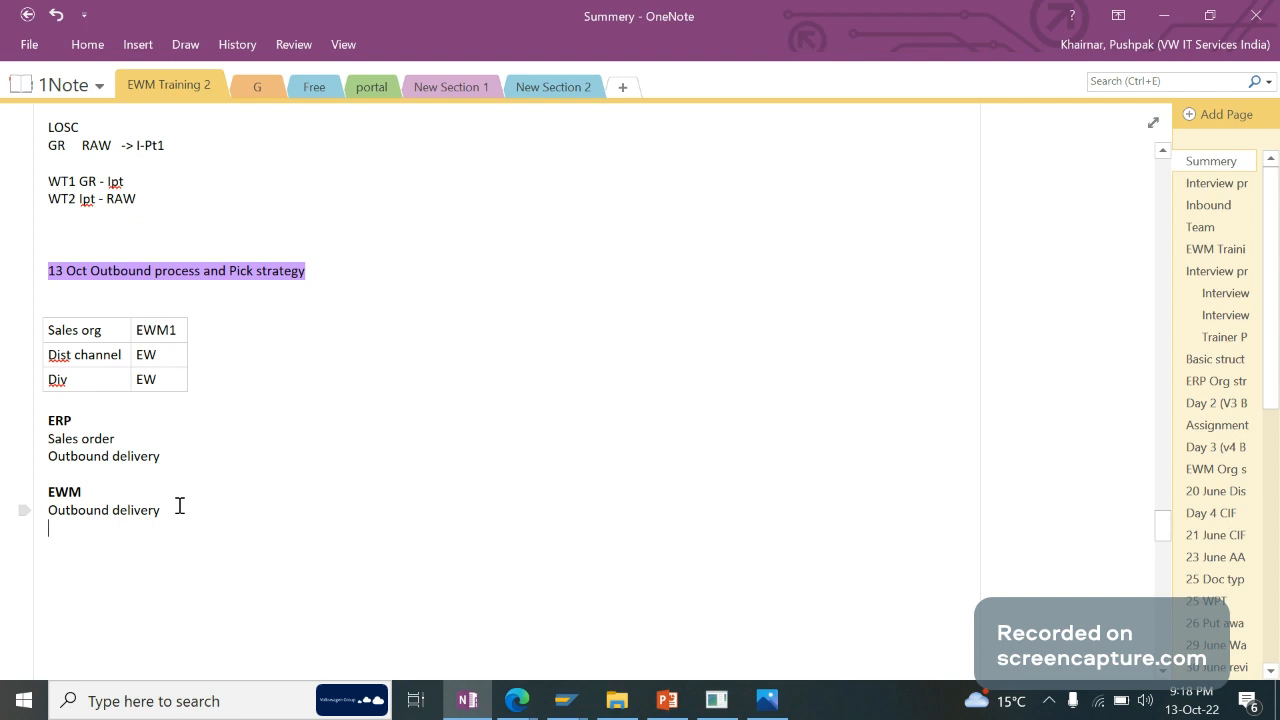
pyautogui.write('WT')
pyautogui.click(49, 528)
pyautogui.write('Picking')
pyautogui.doubleClick(87, 456)
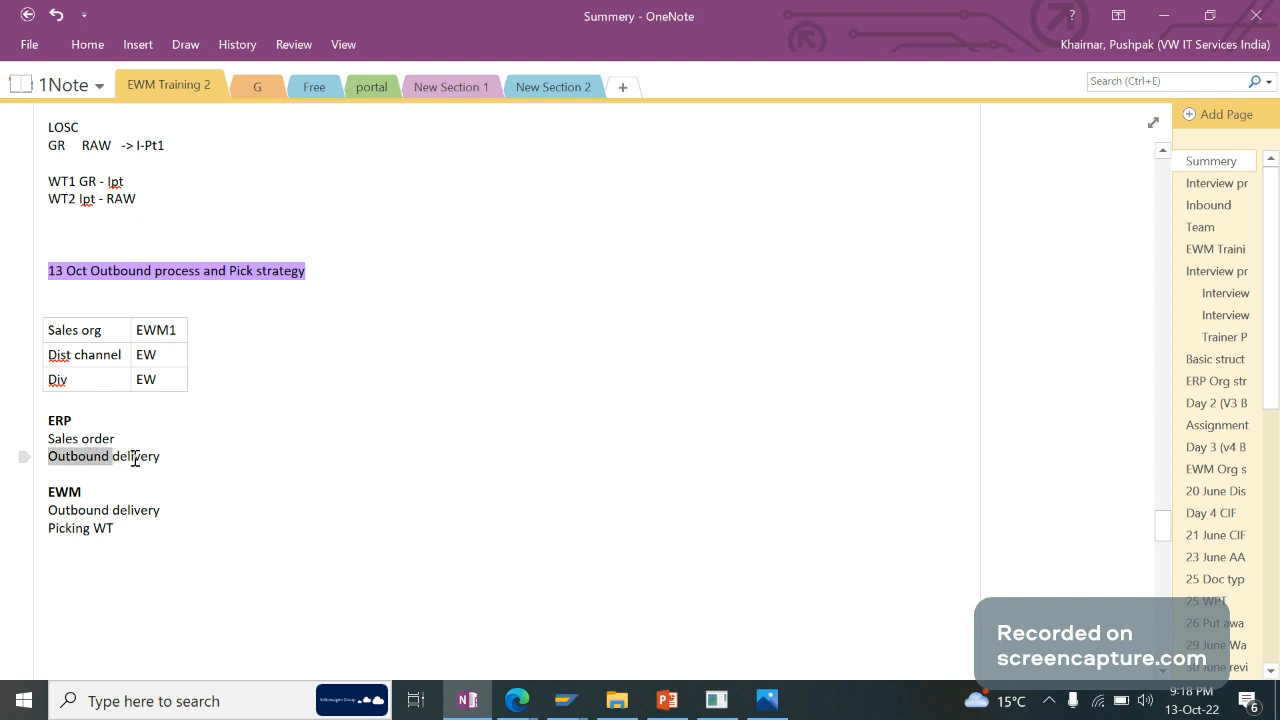
pyautogui.click(135, 458)
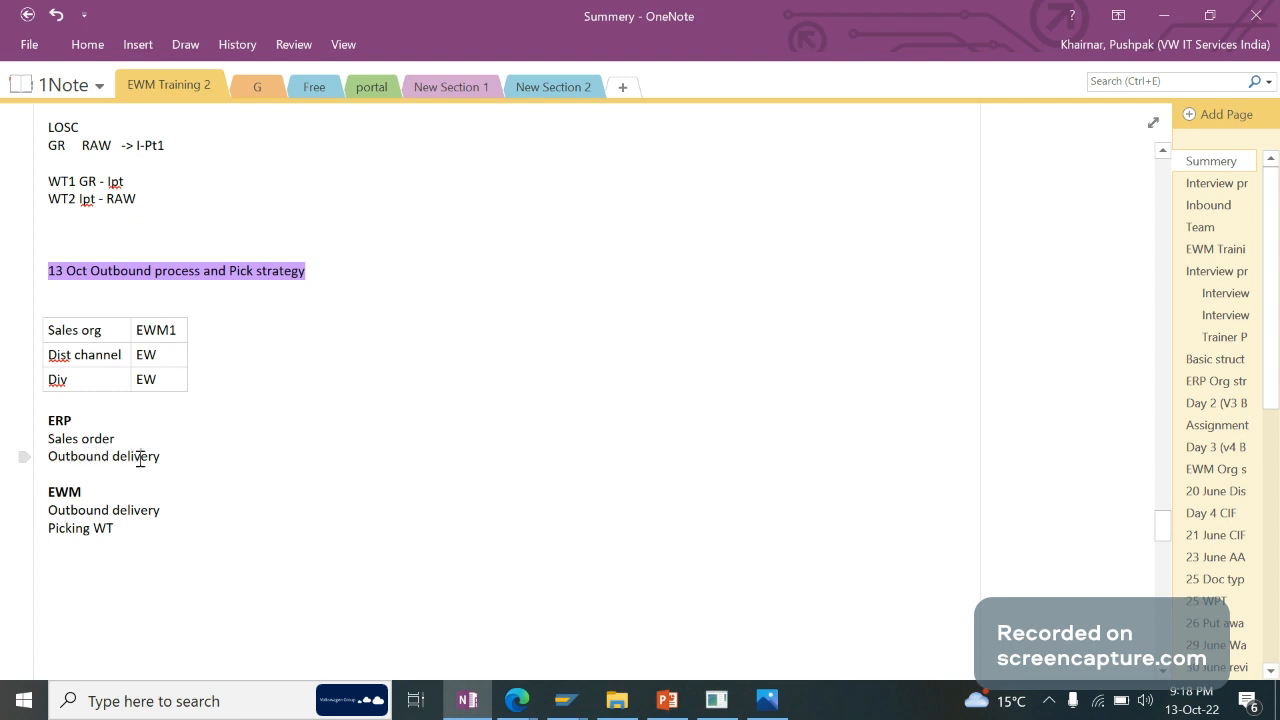
pyautogui.doubleClick(137, 510)
pyautogui.doubleClick(92, 514)
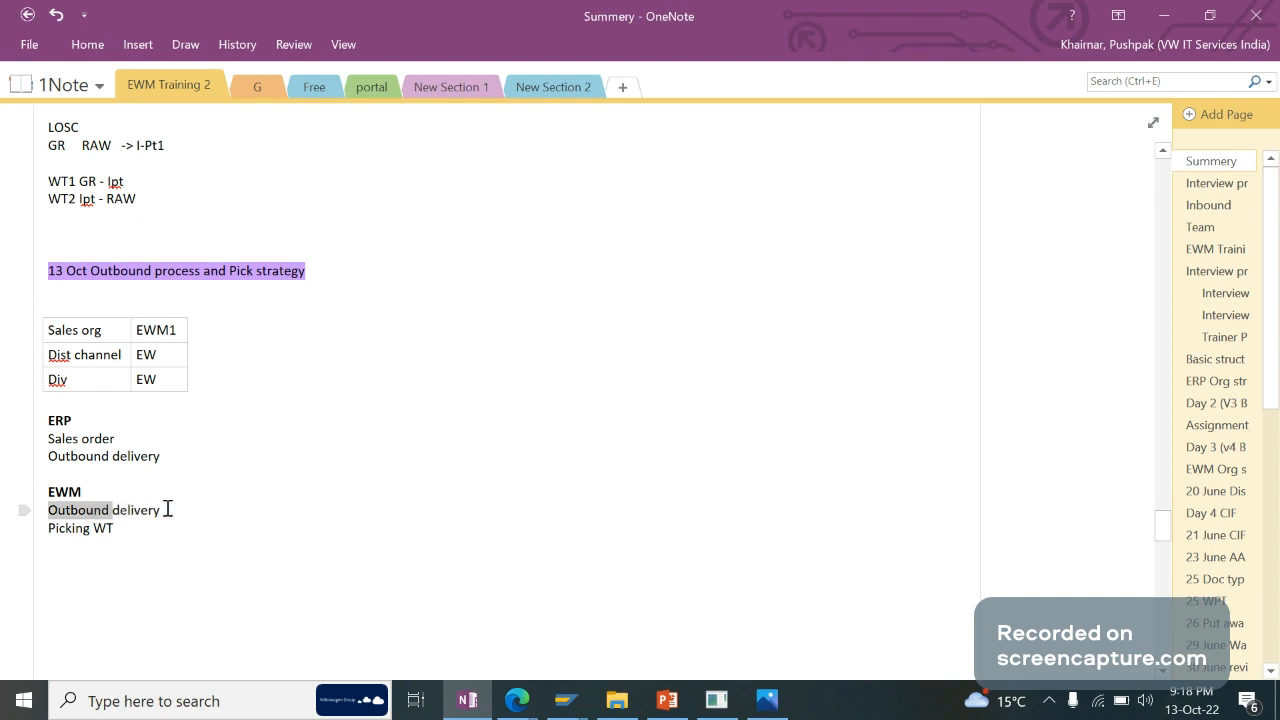
pyautogui.click(169, 510)
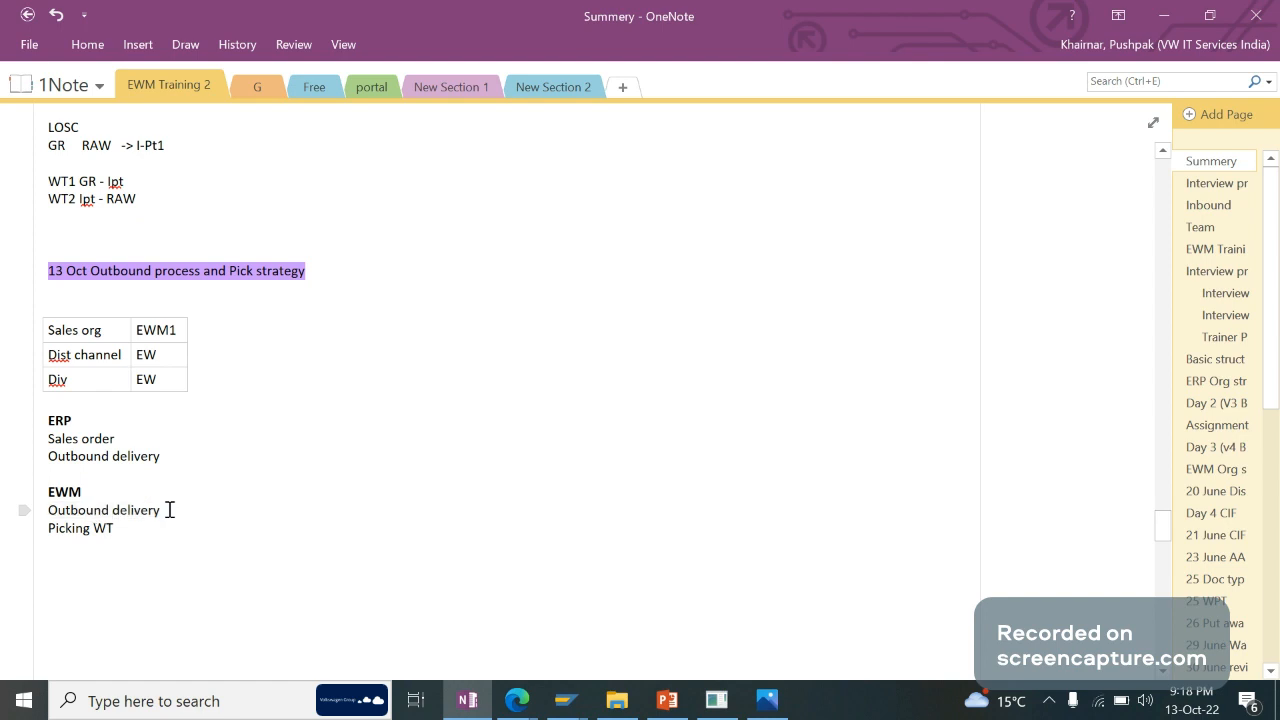
pyautogui.click(117, 456)
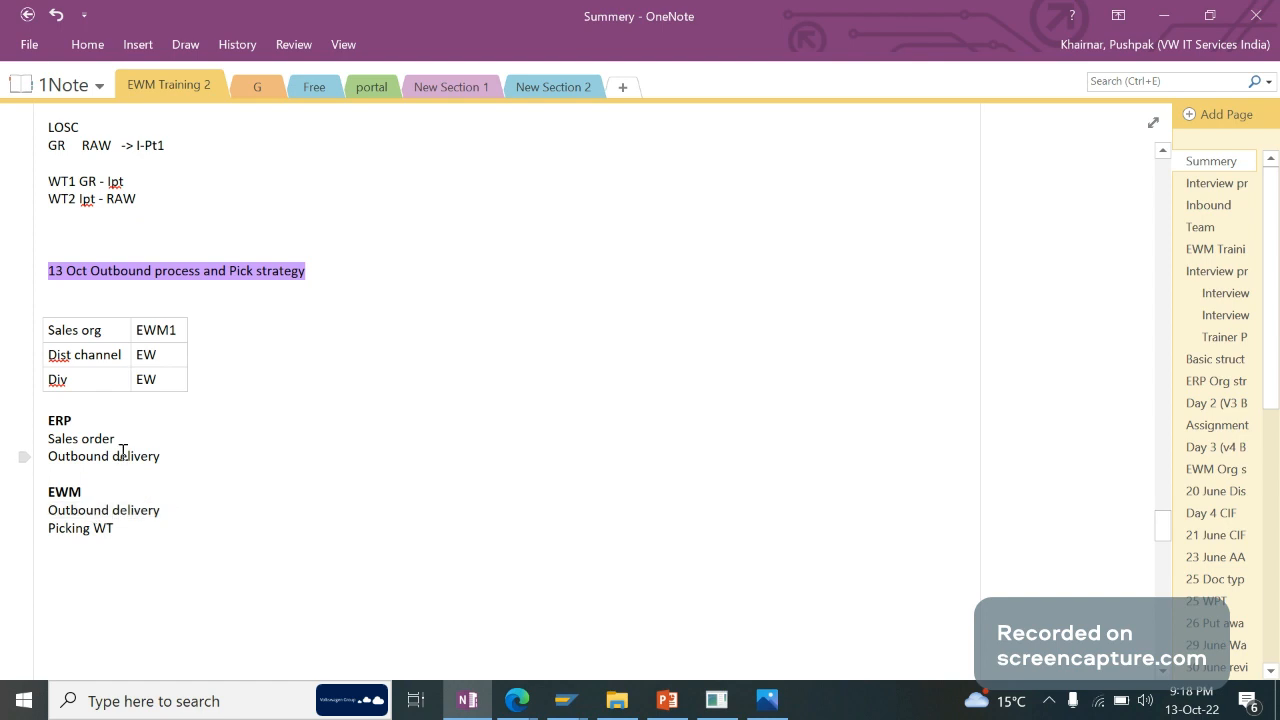
# Insert the line "WPT Det based Doc + Itm type mapping = WPT (2010)" between Outbound delivery and Picking WT in the EWM list.
pyautogui.click(165, 513)
pyautogui.press('Return')
pyautogui.write('WPT')
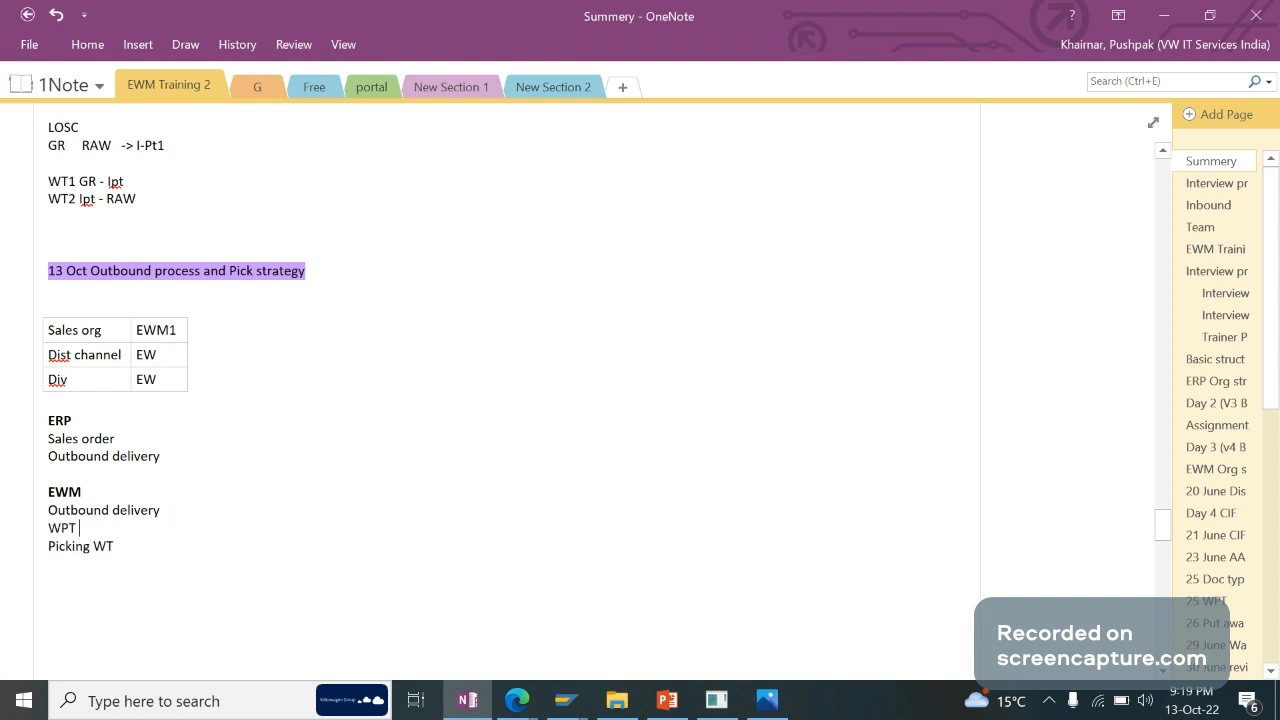
pyautogui.write(' Det based Doc')
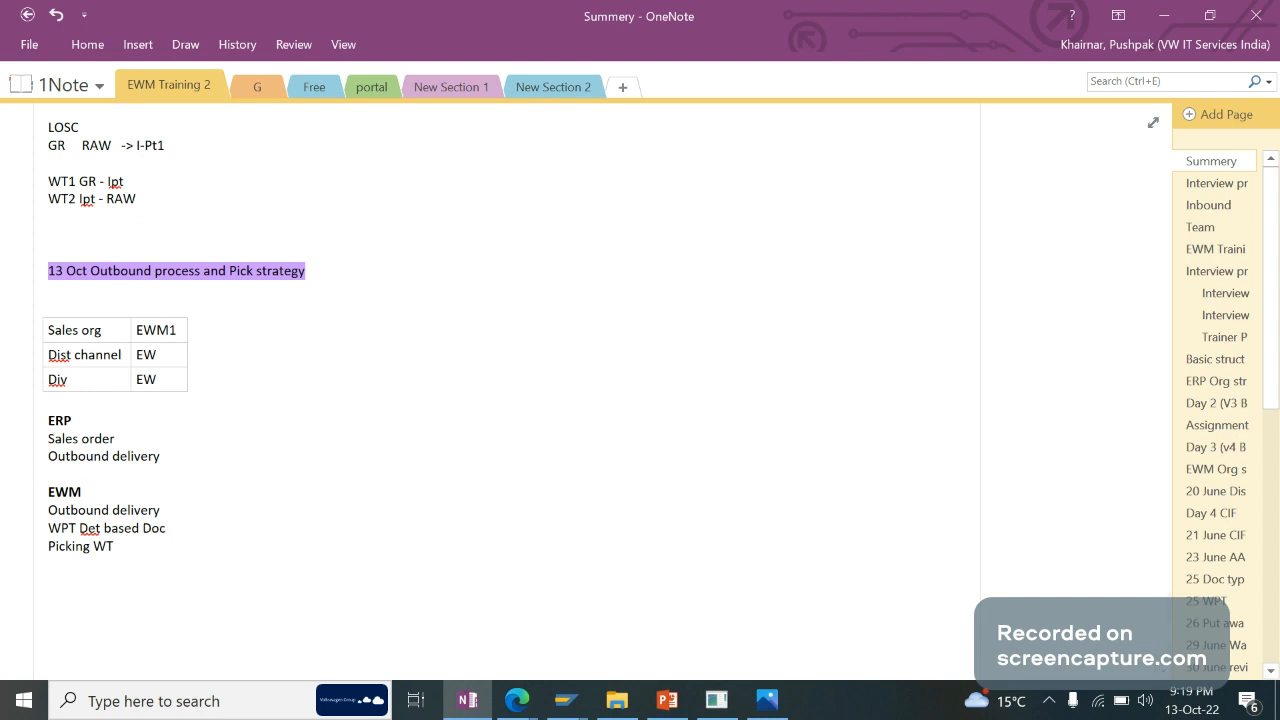
pyautogui.write(' + Itm type mappinmg')
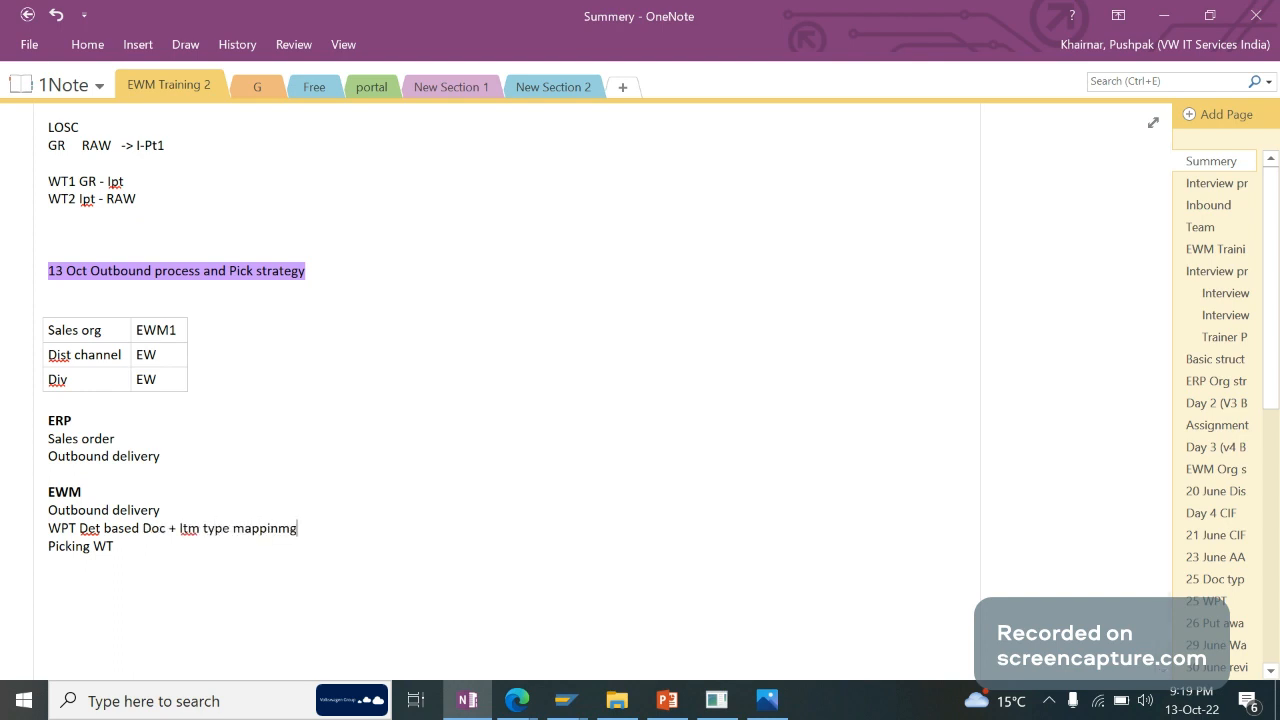
pyautogui.press('BackSpace')
pyautogui.press('BackSpace')
pyautogui.write('g')
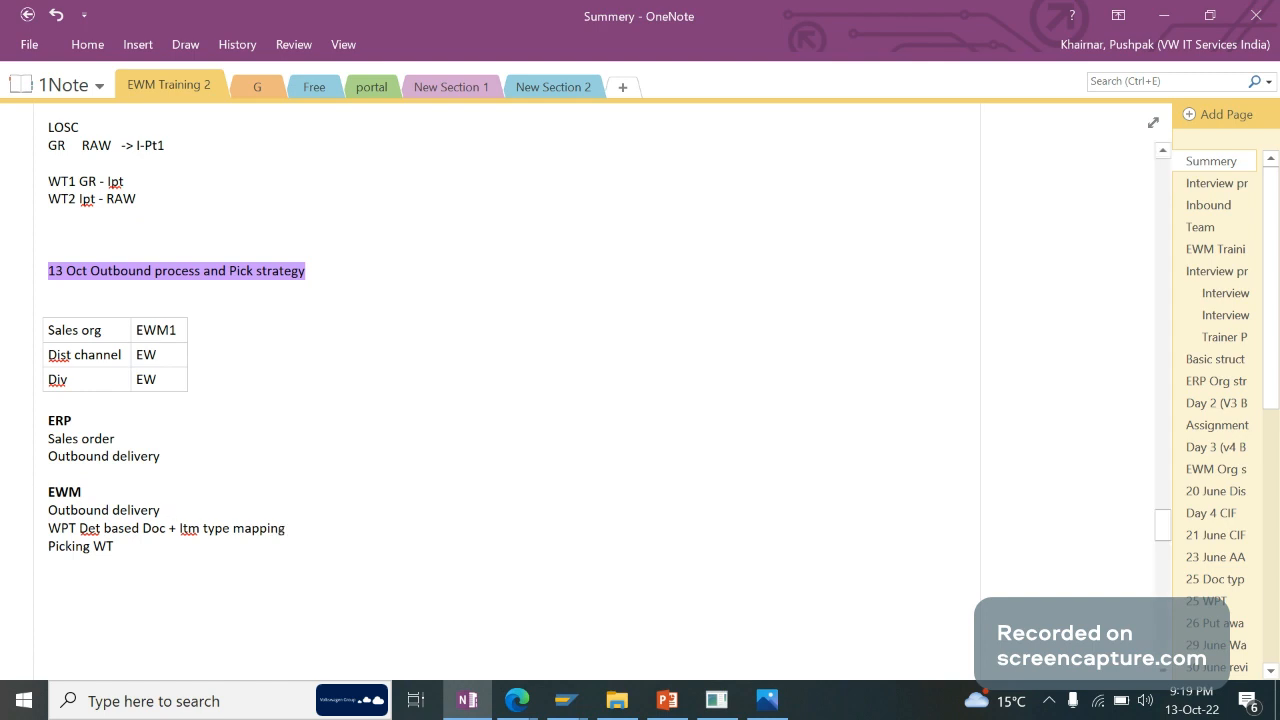
pyautogui.write(' = WPT (2010)')
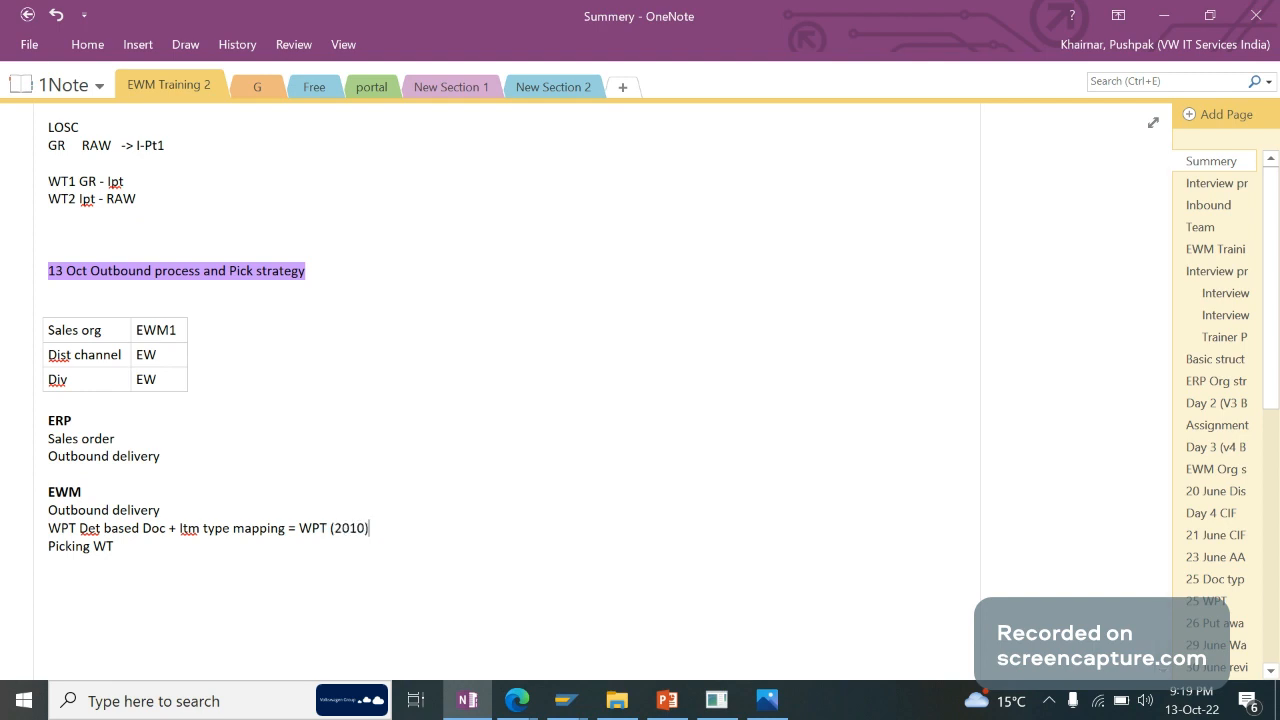
pyautogui.moveTo(336, 528); pyautogui.dragTo(358, 527)
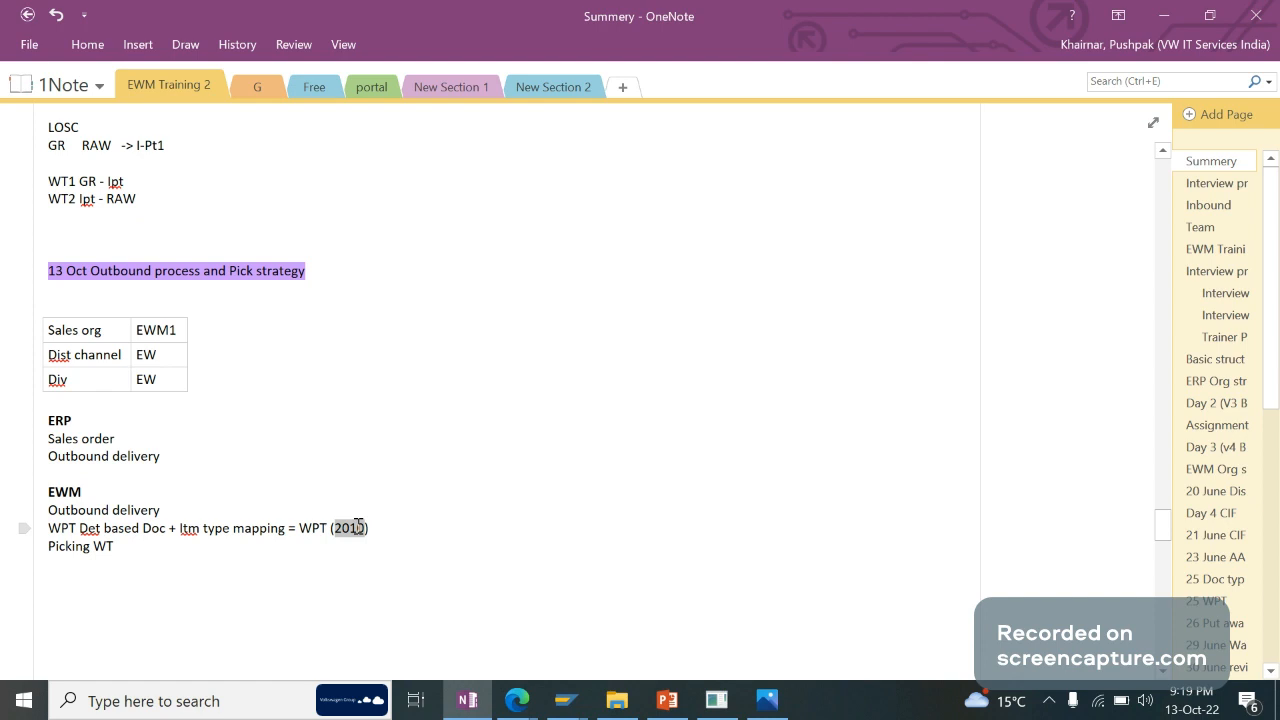
pyautogui.click(448, 523)
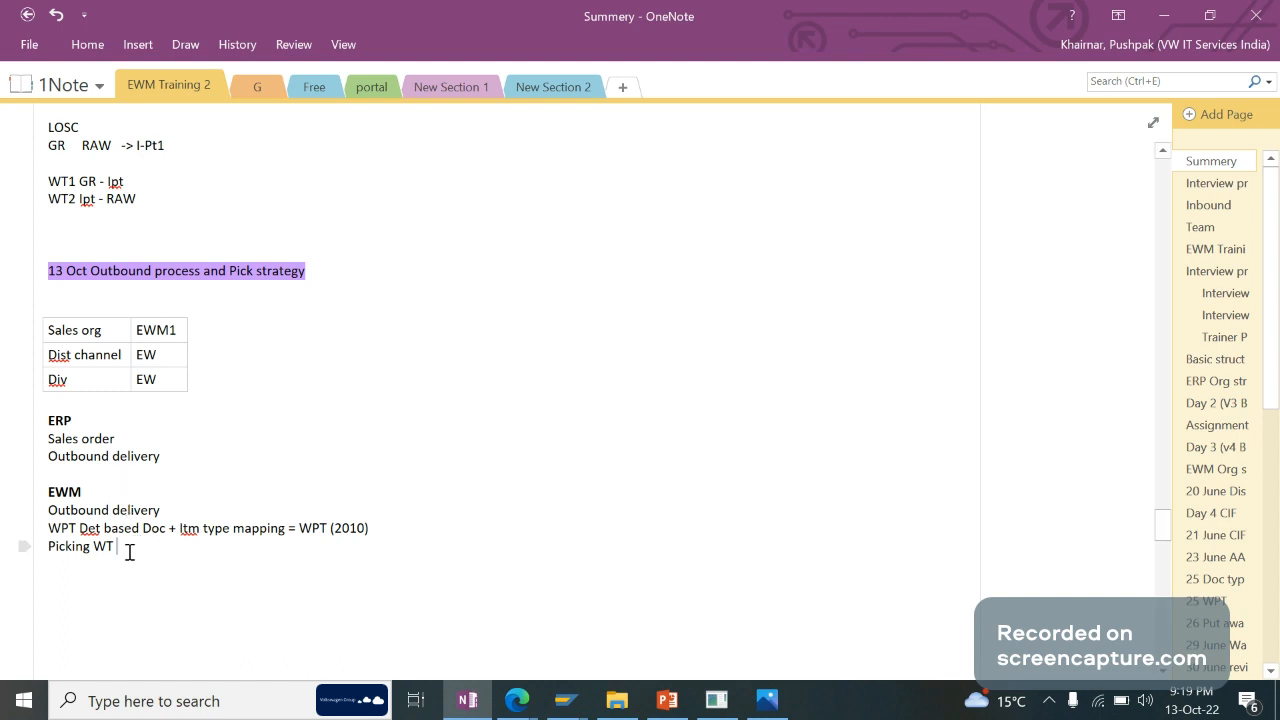
pyautogui.moveTo(117, 548); pyautogui.dragTo(38, 548)
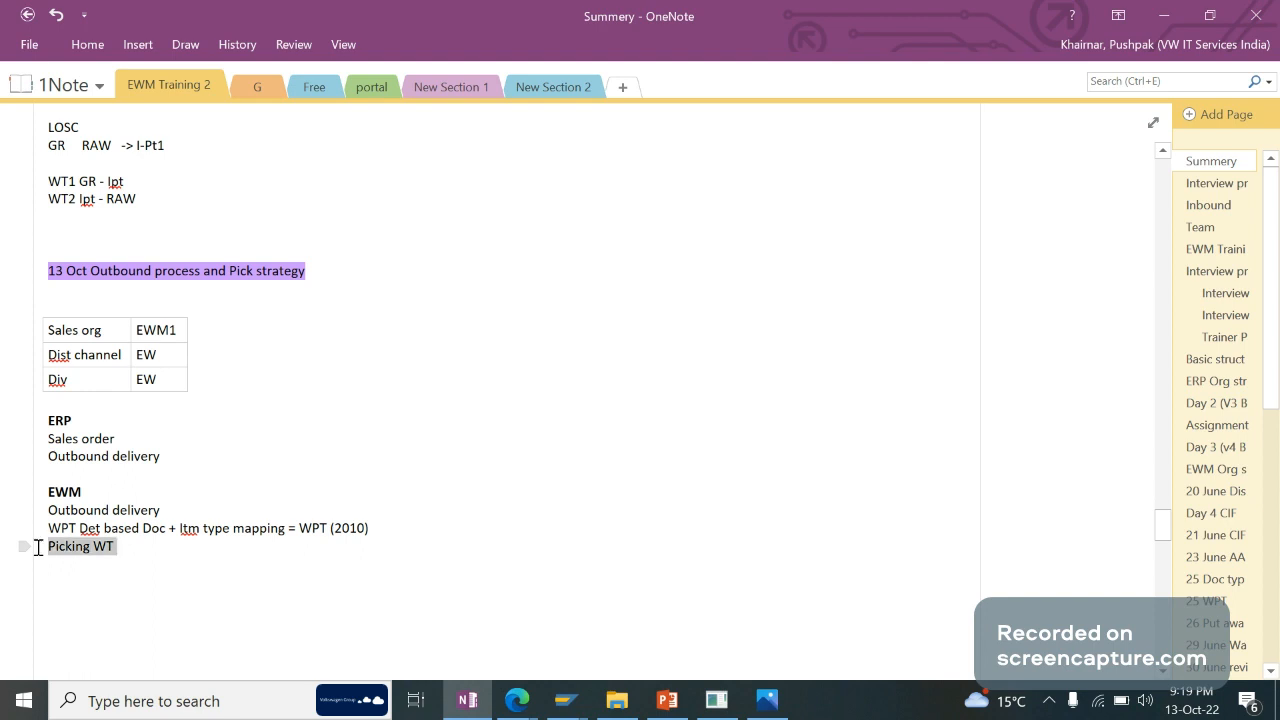
# Add the line "Packing" below Picking WT in the EWM list.
pyautogui.click(136, 549)
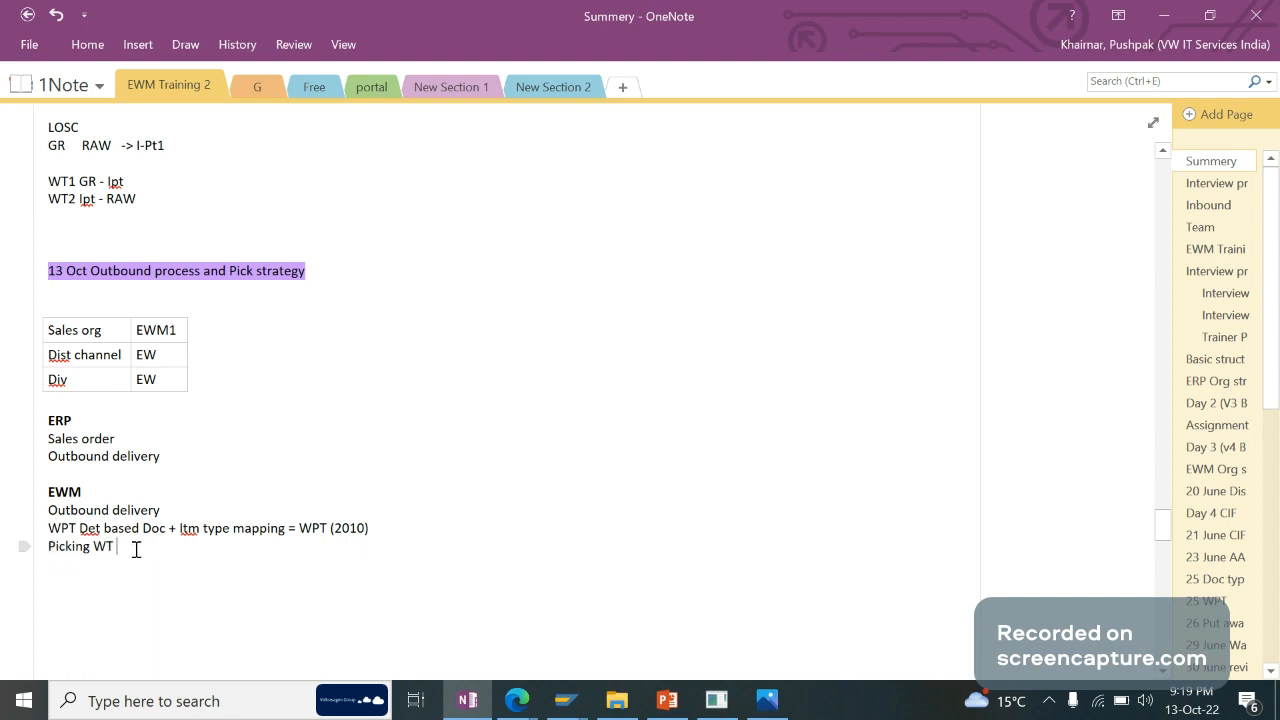
pyautogui.press('BackSpace')
pyautogui.press('Return')
pyautogui.write('Pack ing')
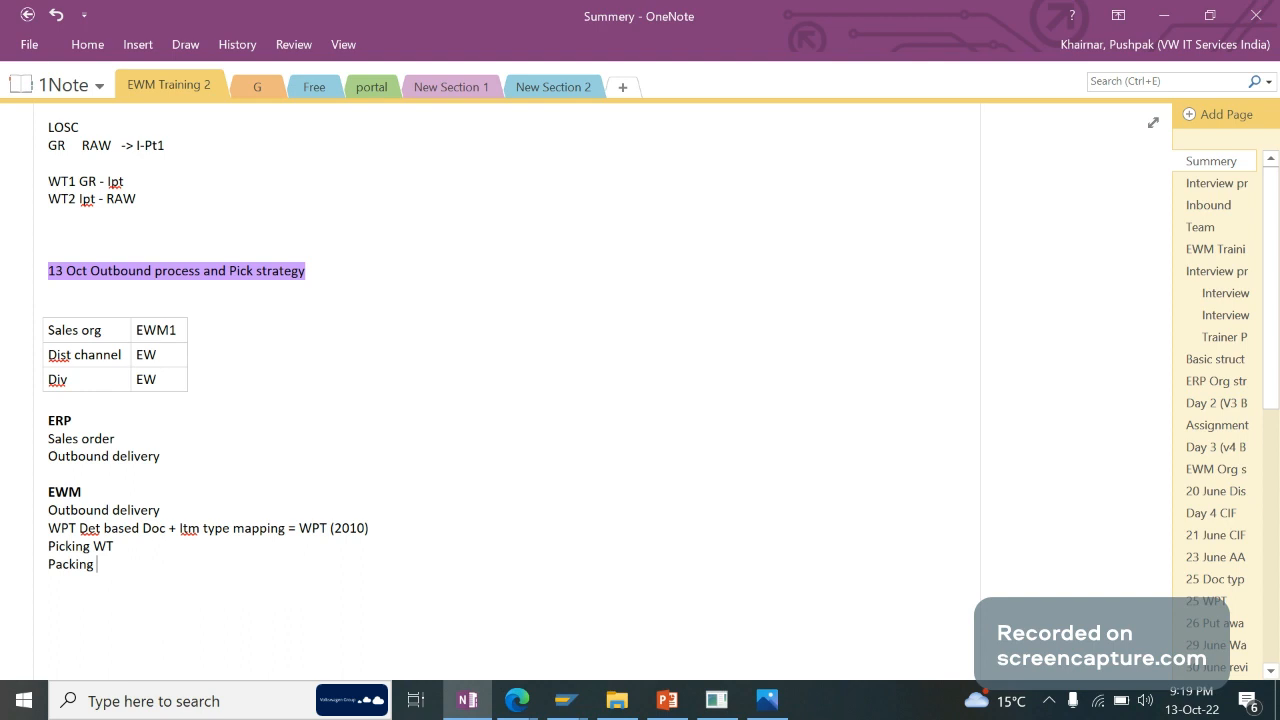
# Switch to the SAP Easy Access session and open the Packaging Specification Overview transaction.
pyautogui.click(565, 700)
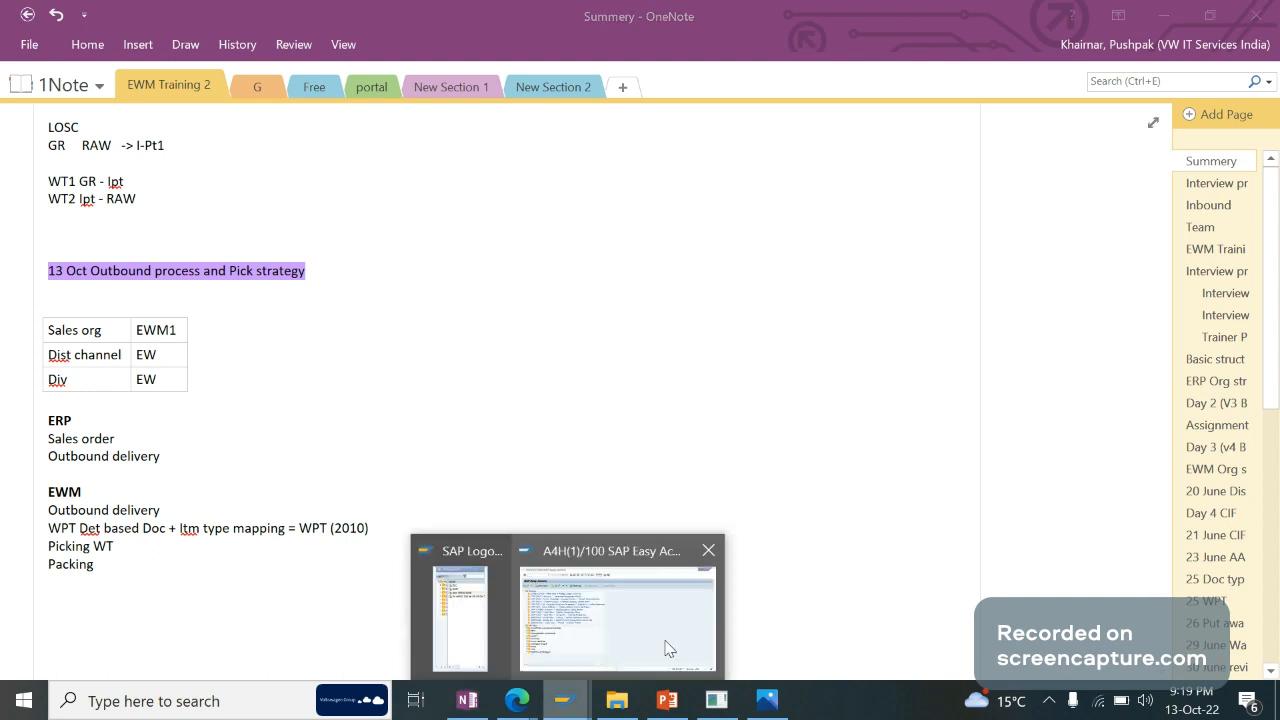
pyautogui.click(669, 648)
pyautogui.write('/n/scwm')
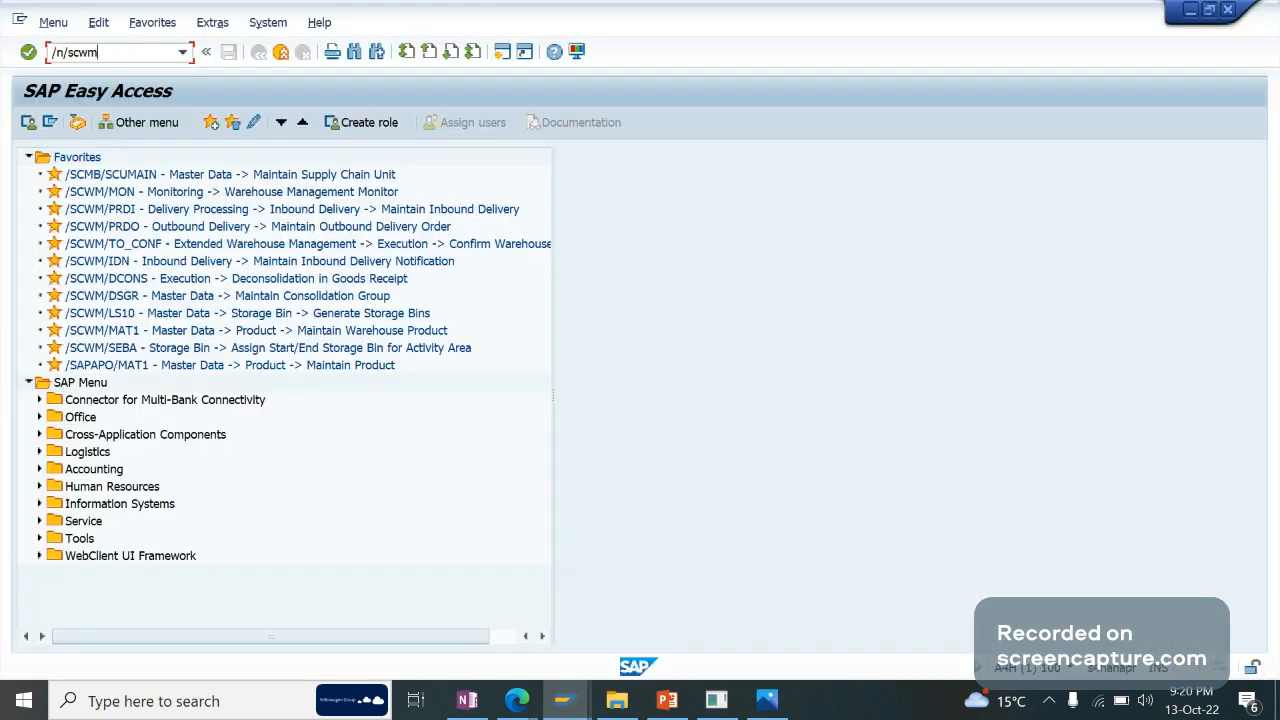
pyautogui.write('/packsp')
pyautogui.press('Return')
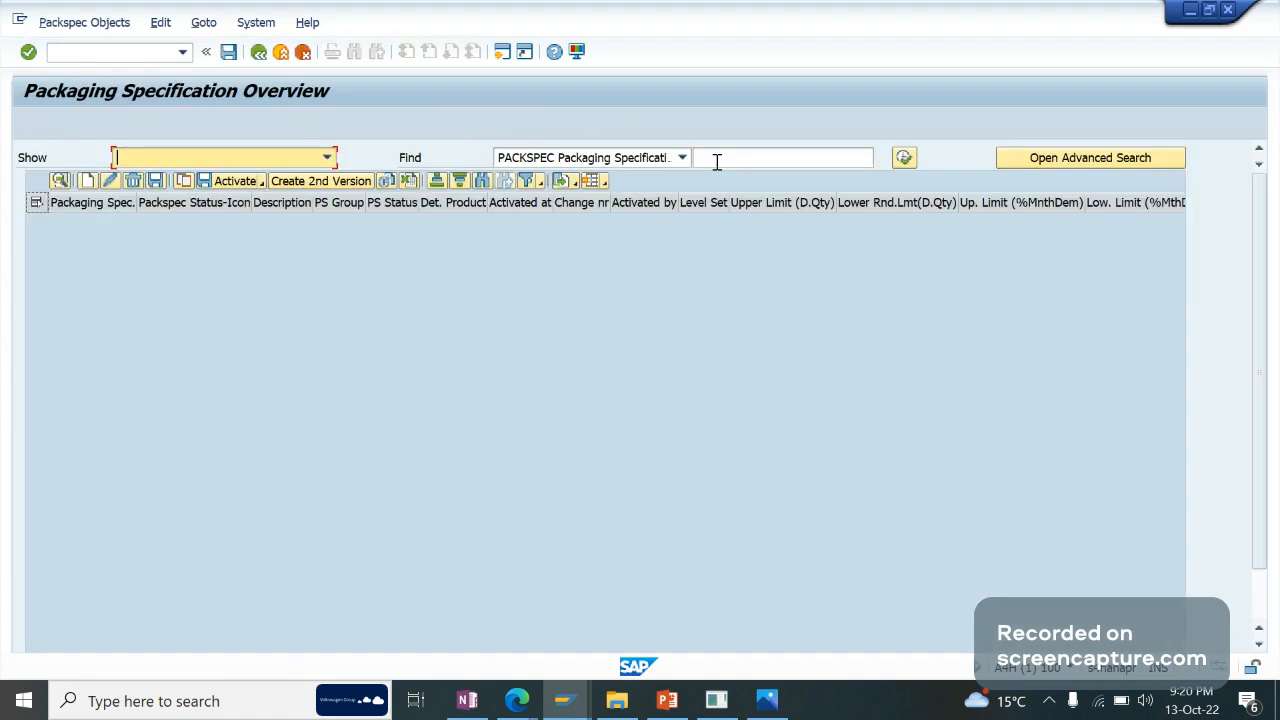
# Search the packaging specifications for specification 6818.
pyautogui.click(760, 158)
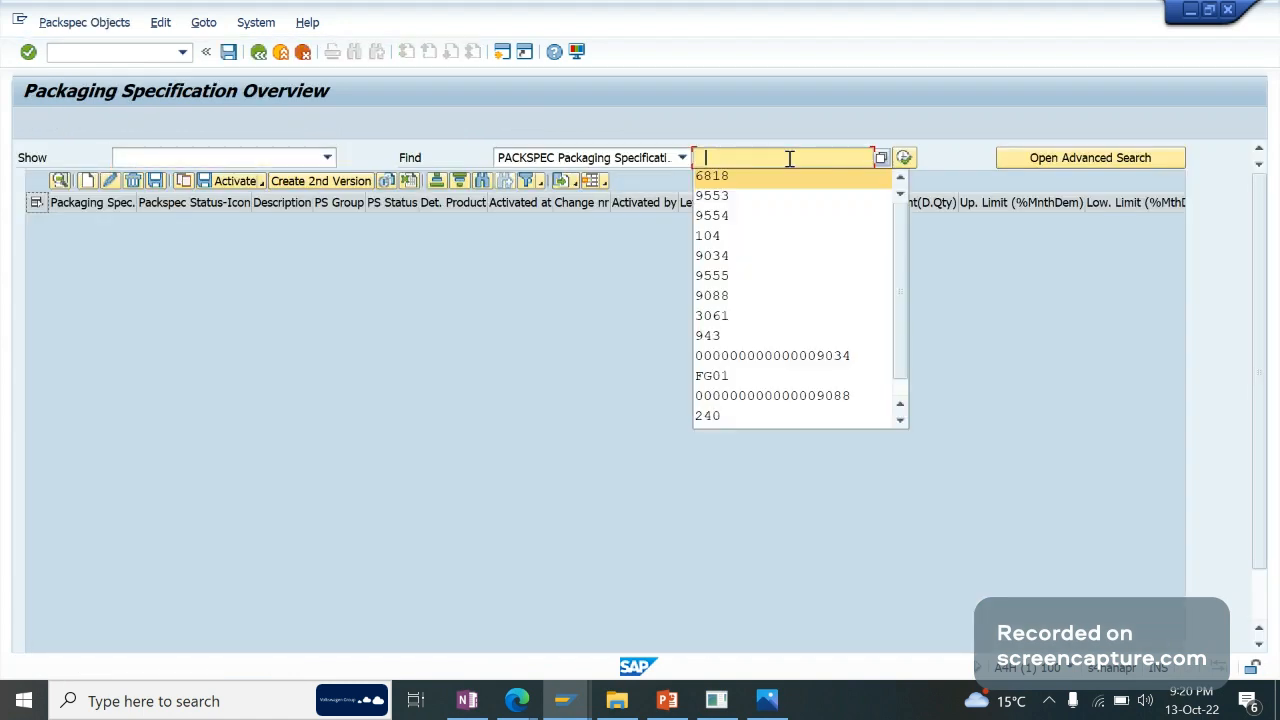
pyautogui.press('Return')
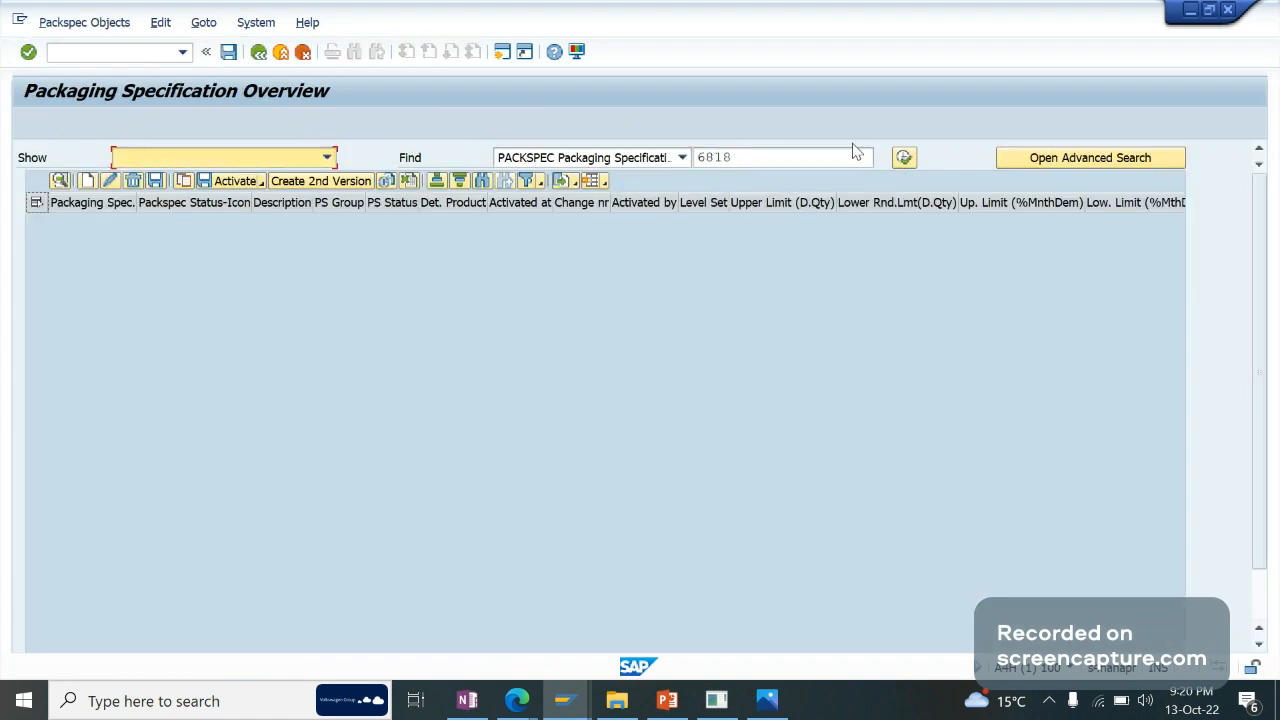
pyautogui.click(904, 157)
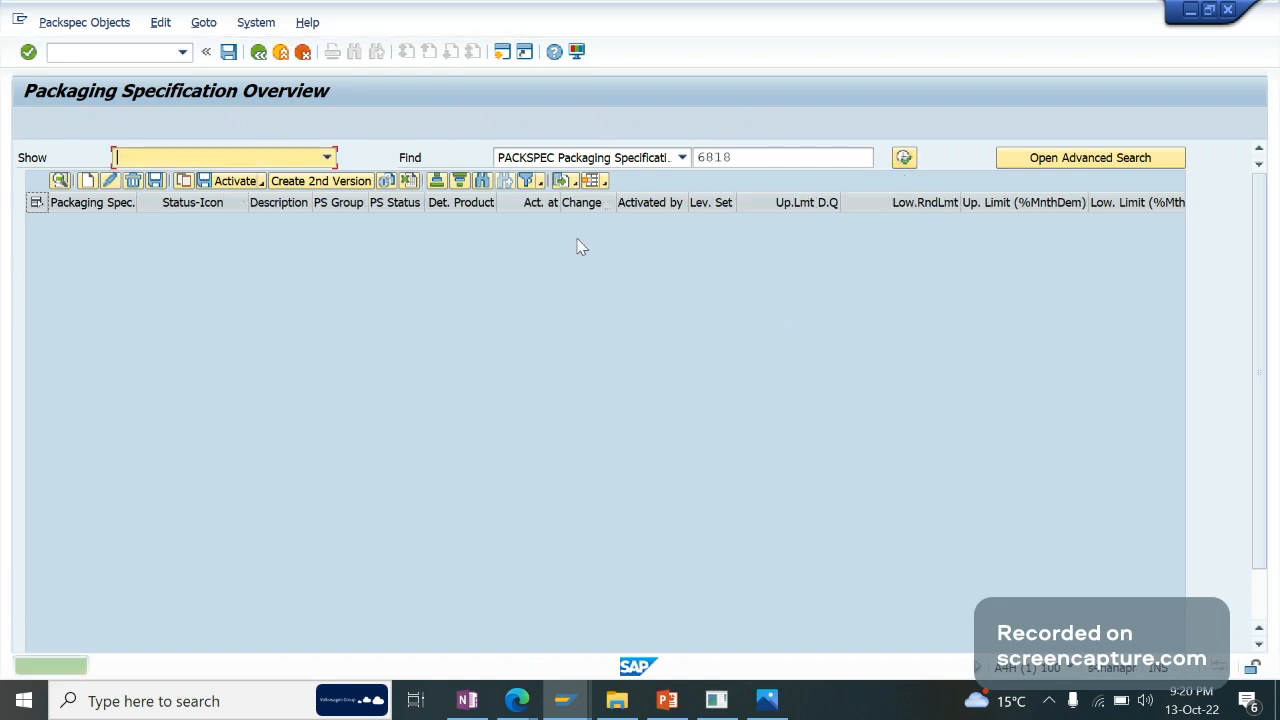
# Replace the packaging specification search value with 9088 and run the search.
pyautogui.click(831, 149)
pyautogui.press('BackSpace')
pyautogui.press('BackSpace')
pyautogui.press('BackSpace')
pyautogui.press('BackSpace')
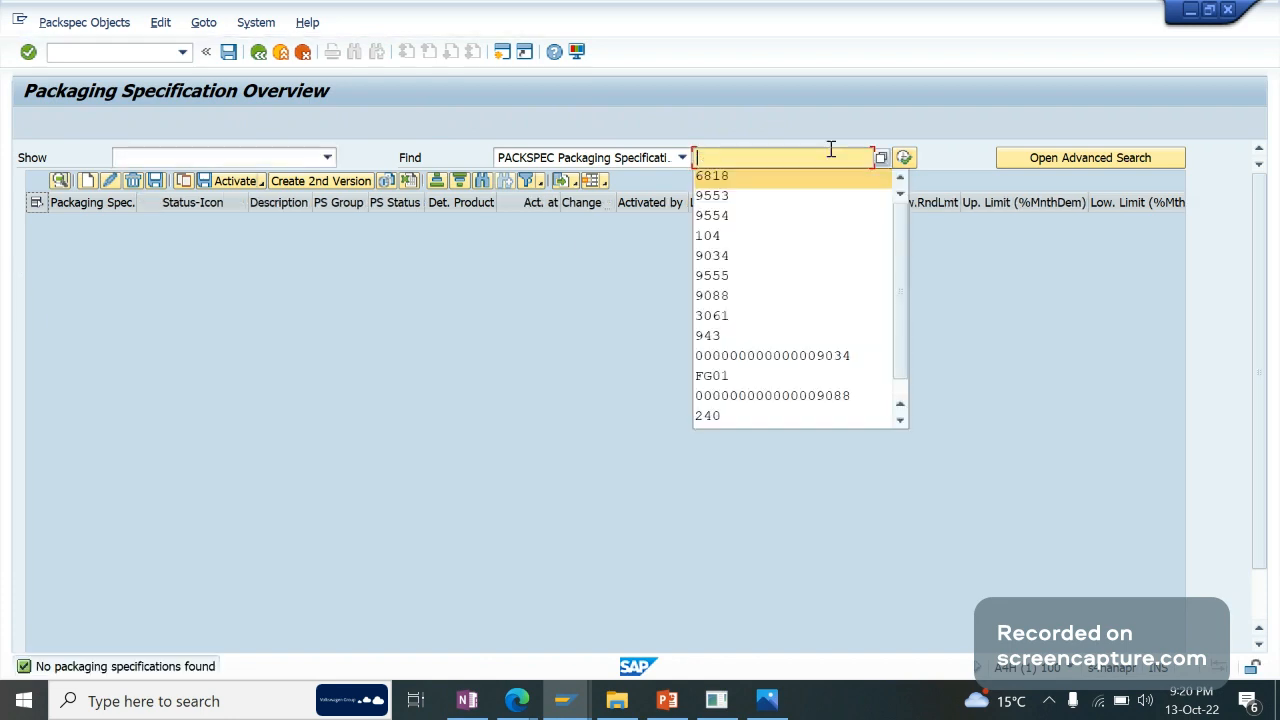
pyautogui.press('Down')
pyautogui.press('Down')
pyautogui.press('Down')
pyautogui.press('Down')
pyautogui.press('Down')
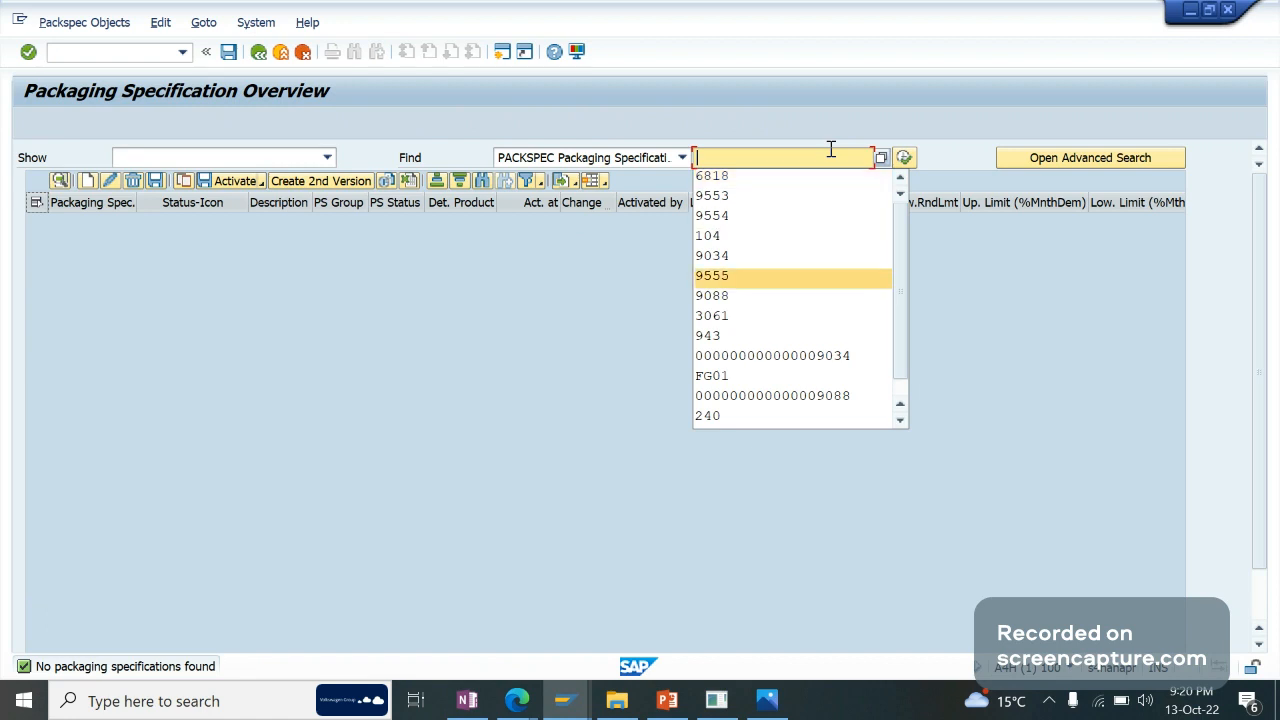
pyautogui.press('Down')
pyautogui.press('Return')
pyautogui.click(908, 159)
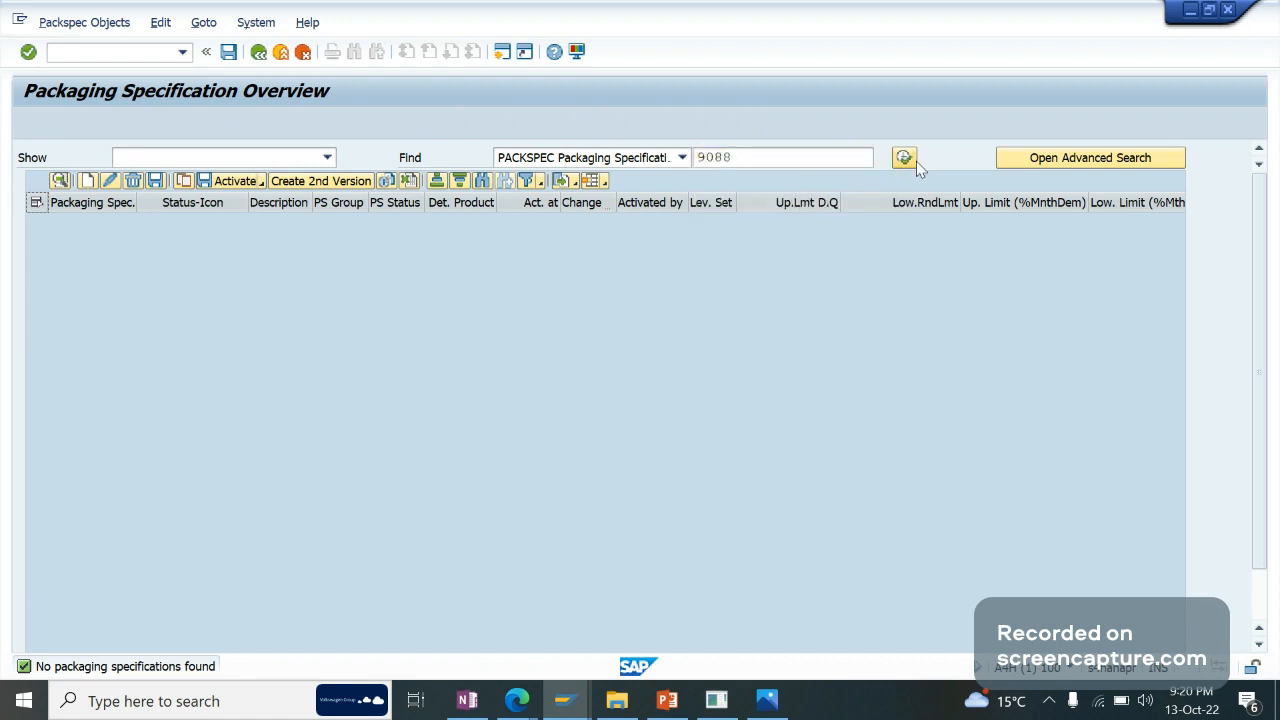
pyautogui.click(901, 157)
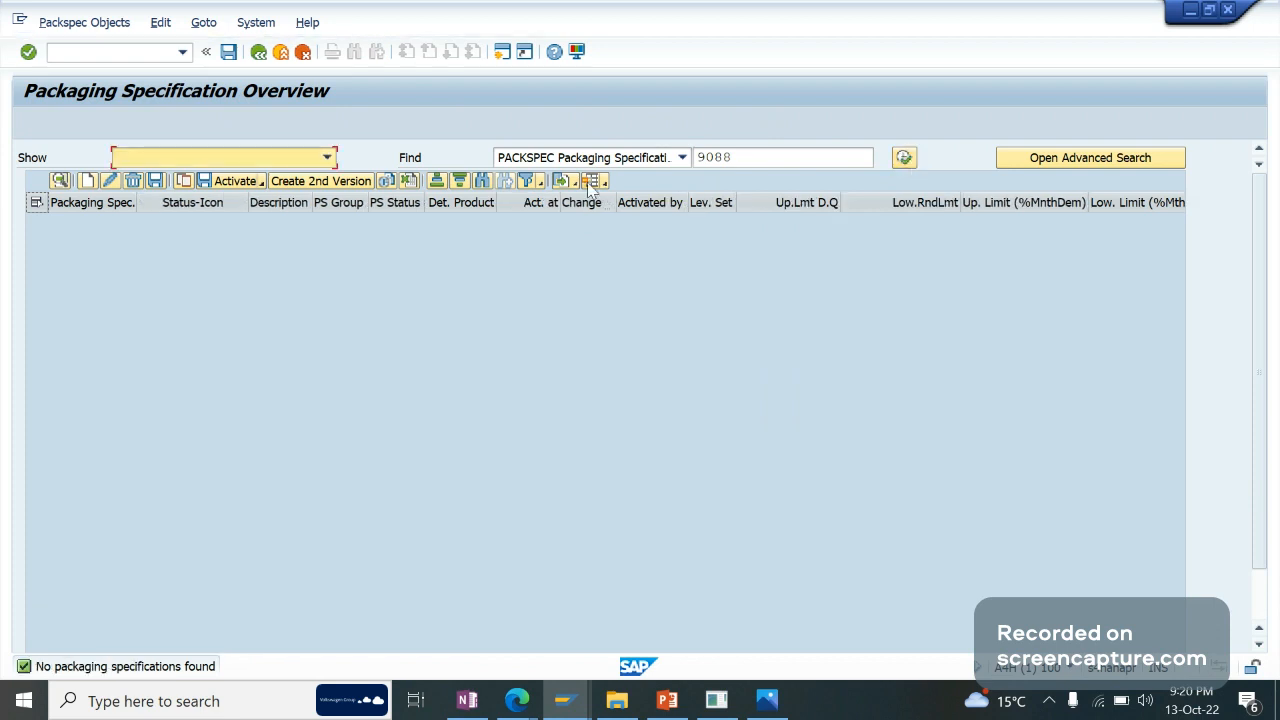
# Change the search criterion to MATERIAL Product and search the packaging specifications for product 9088.
pyautogui.click(771, 160)
pyautogui.click(679, 166)
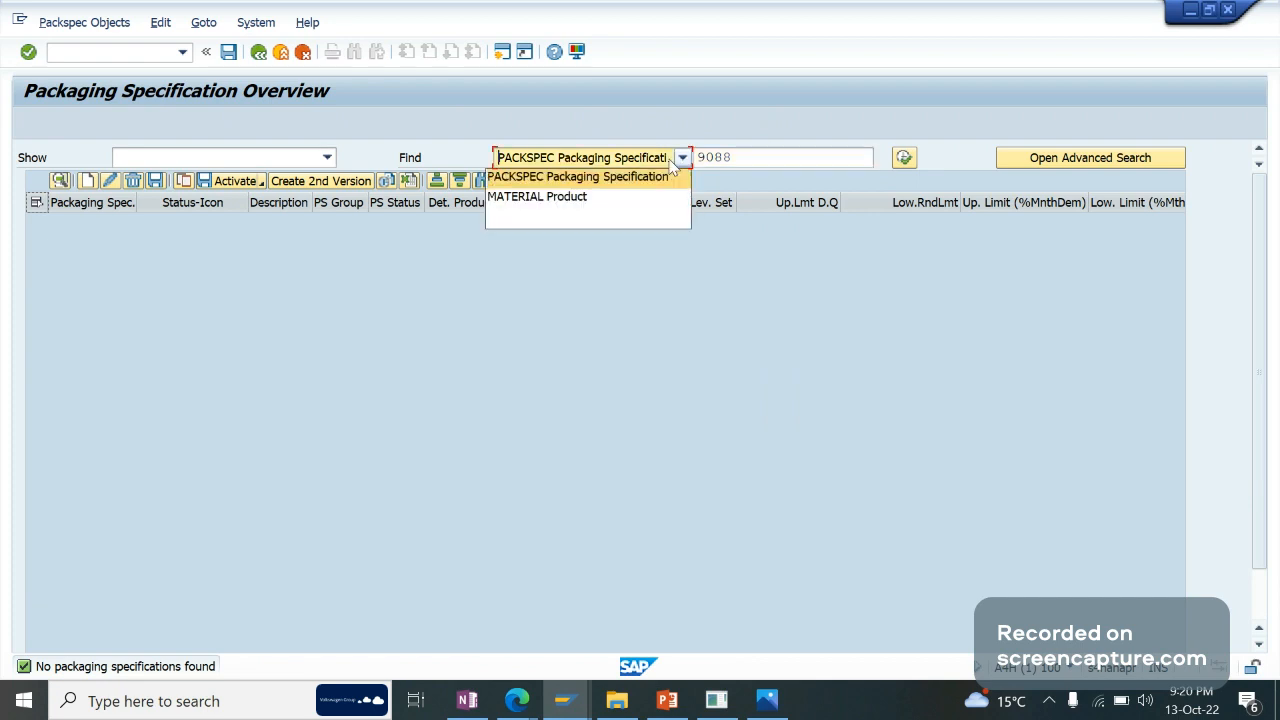
pyautogui.click(537, 196)
pyautogui.click(783, 166)
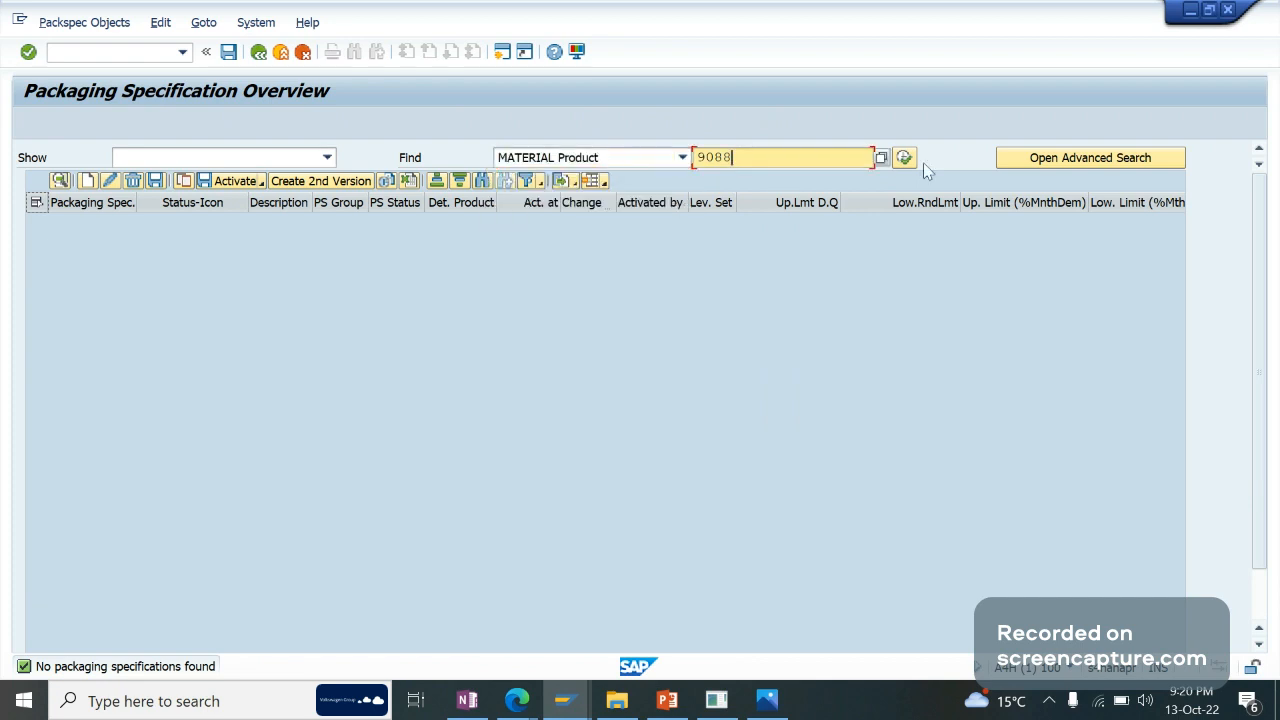
pyautogui.click(904, 158)
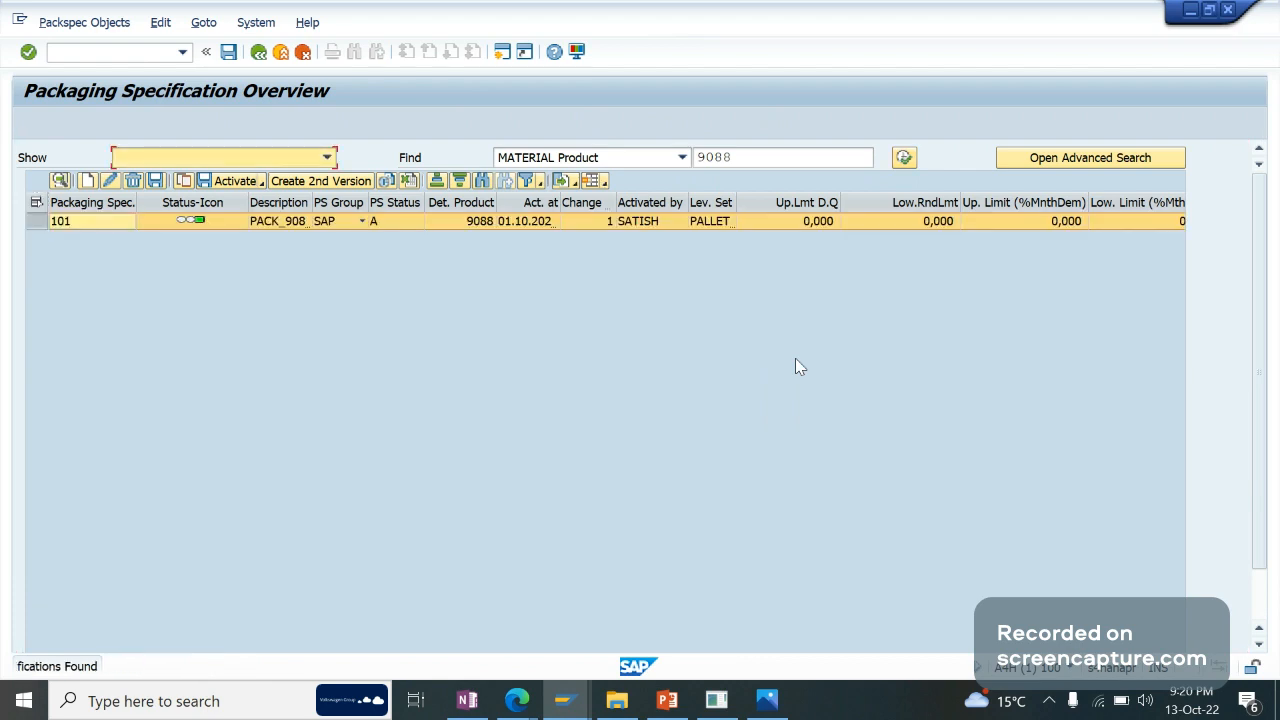
# Display packaging specification 101, widen its condition type column on the determination data, and try to switch the specification to change mode.
pyautogui.click(59, 183)
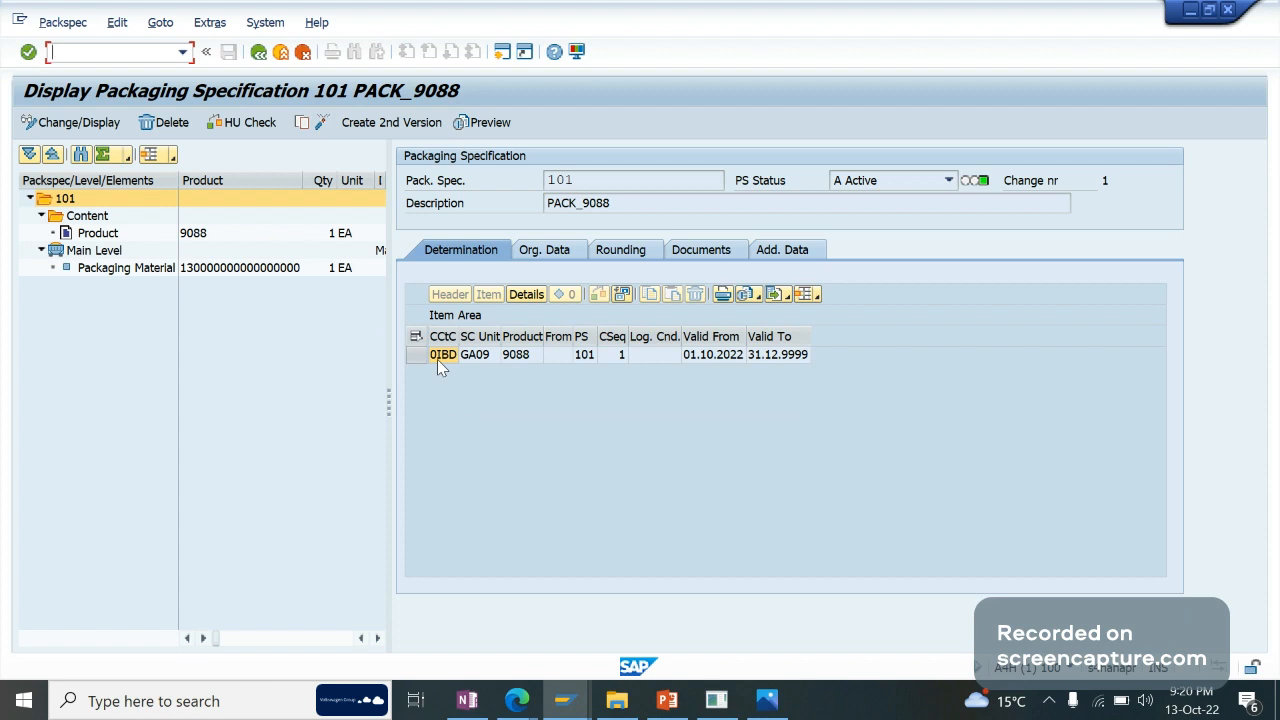
pyautogui.moveTo(458, 336); pyautogui.dragTo(526, 336)
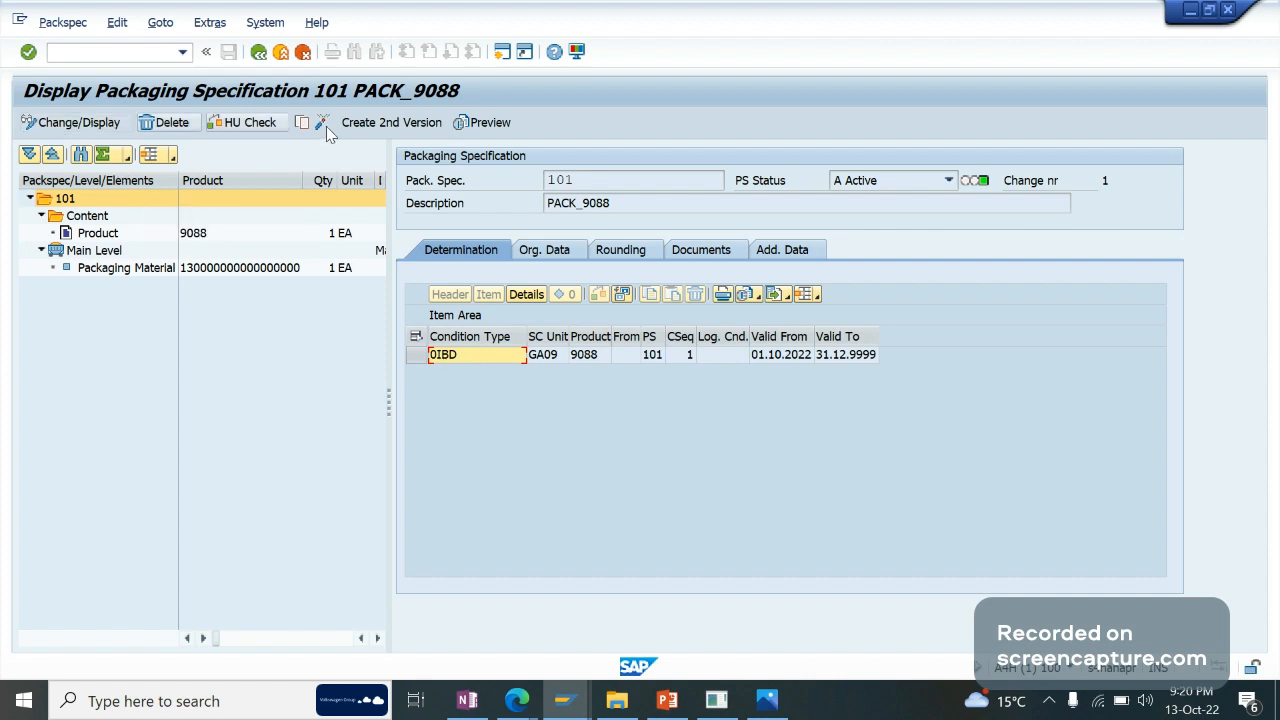
pyautogui.click(106, 123)
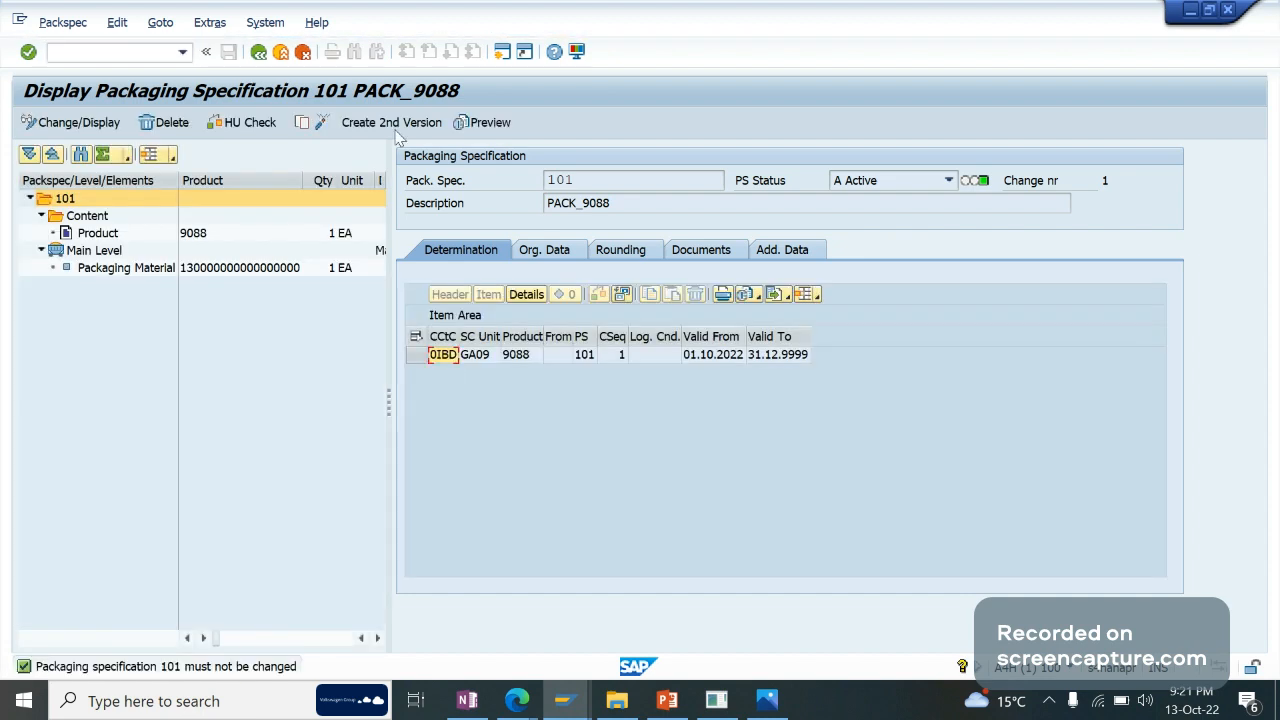
# Create a second version of packaging specification 101 and try to choose condition type 0OBD (Outbound Delivery) for a new determination row.
pyautogui.click(425, 122)
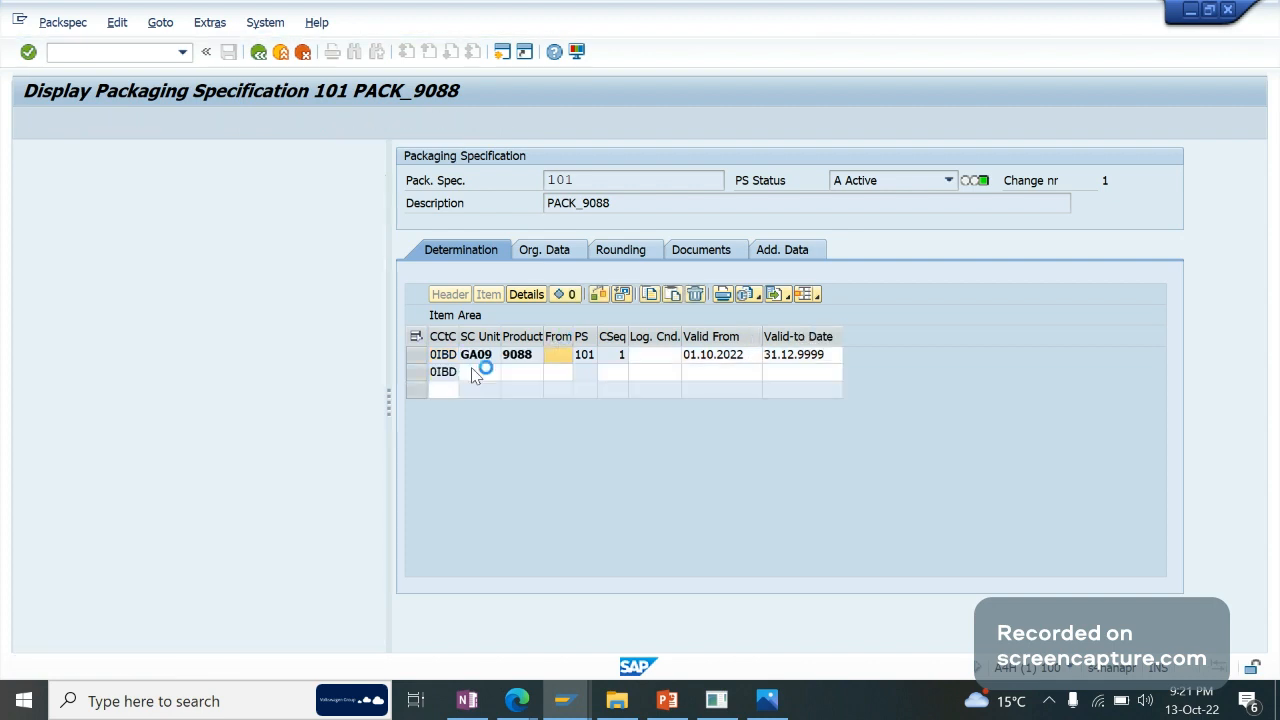
pyautogui.click(448, 390)
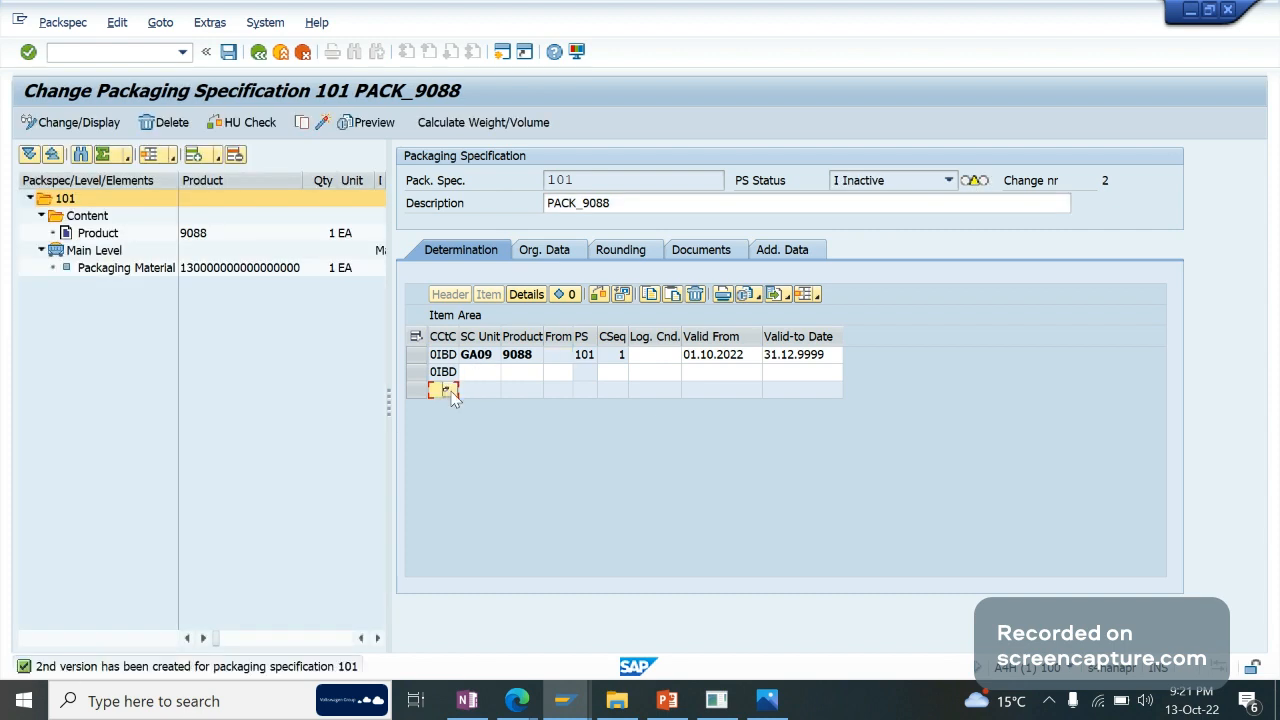
pyautogui.click(446, 390)
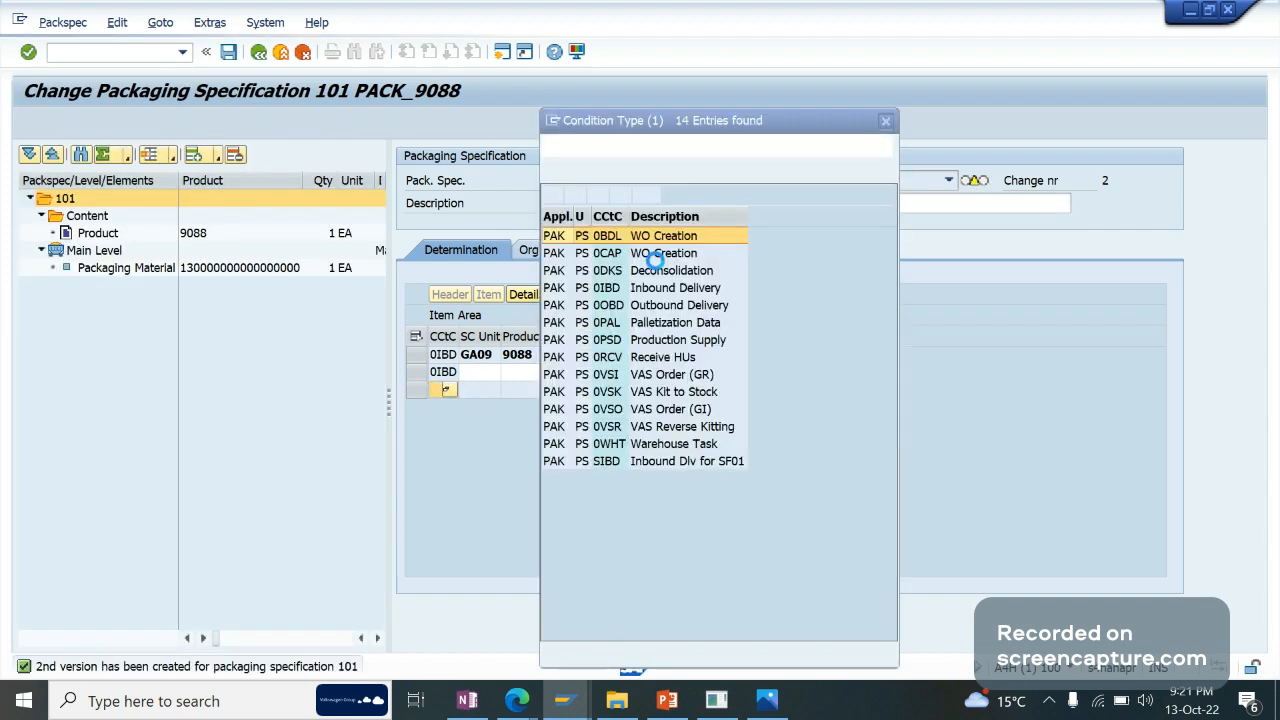
pyautogui.click(625, 306)
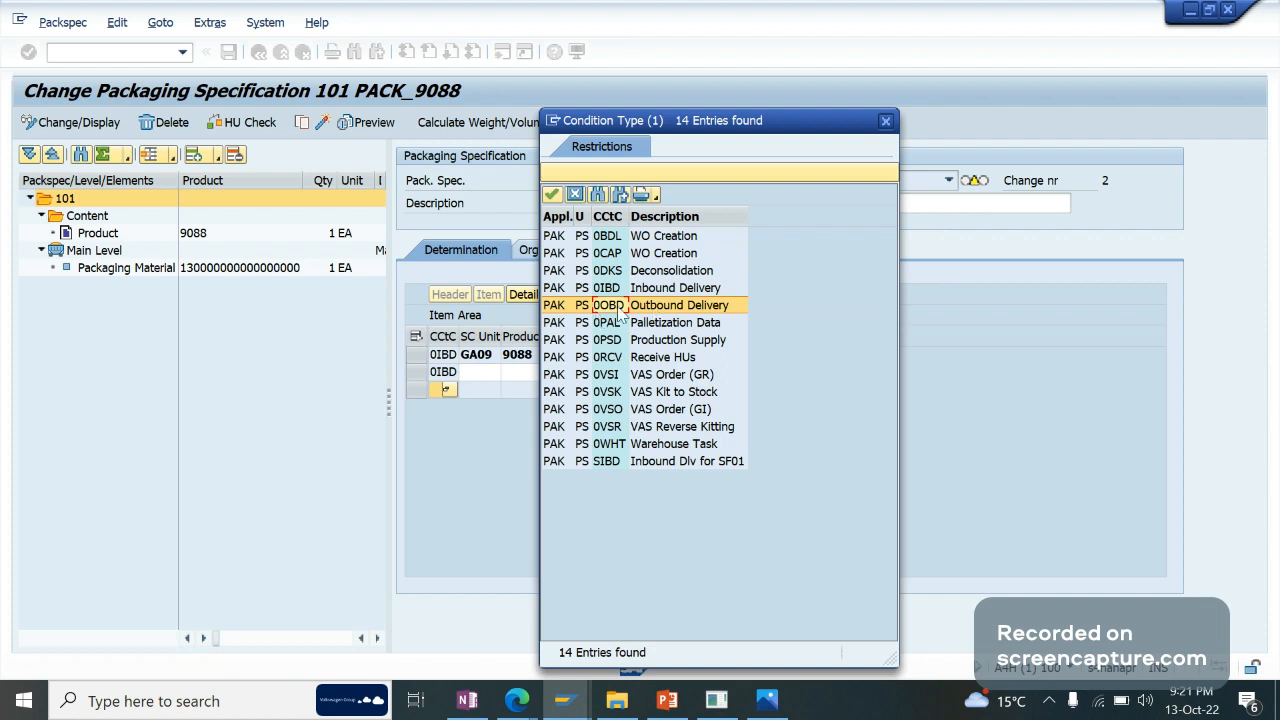
pyautogui.doubleClick(714, 306)
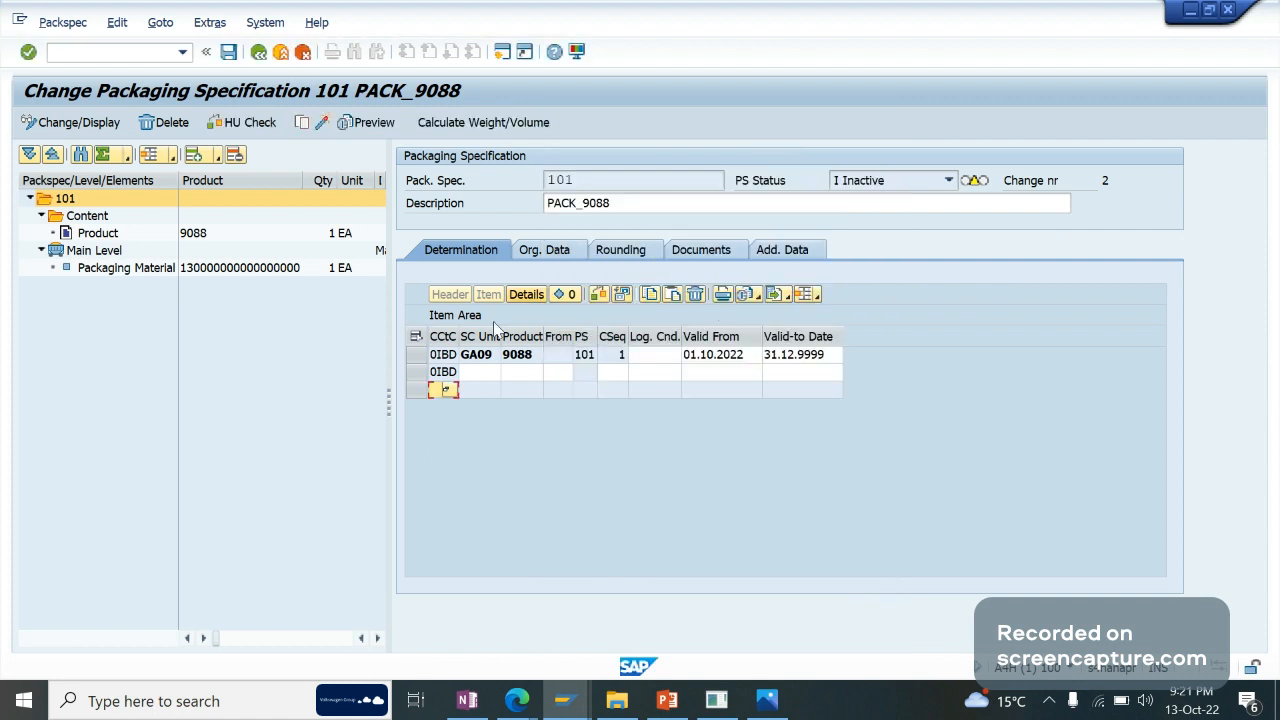
# Leave the packaging specification and open the SAP Customizing Implementation Guide through transaction SPRO.
pyautogui.click(280, 50)
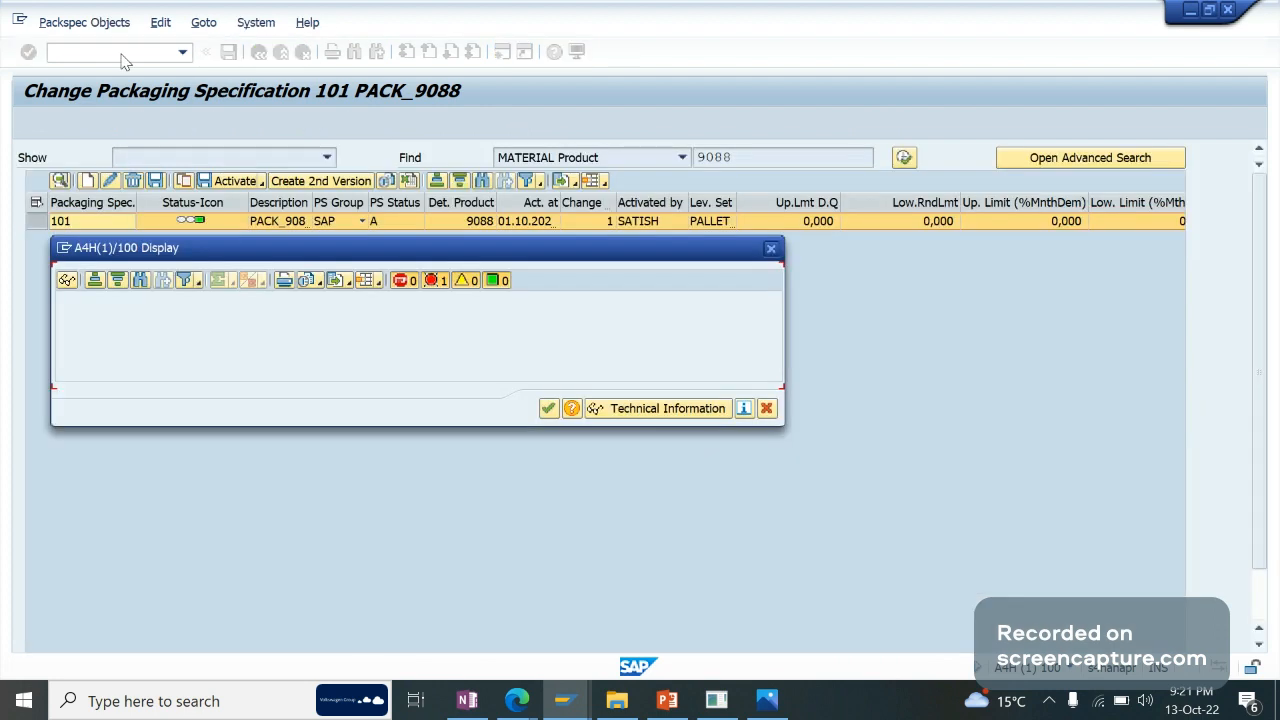
pyautogui.press('Return')
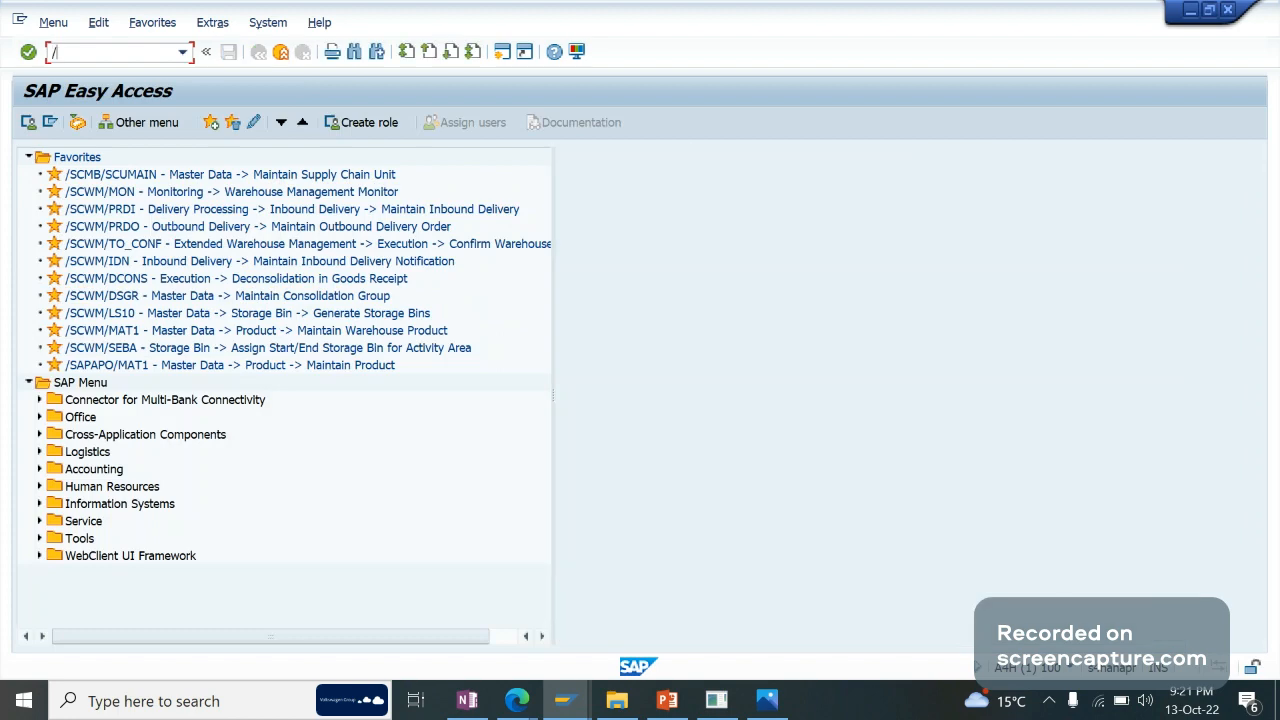
pyautogui.write('nspro')
pyautogui.press('Return')
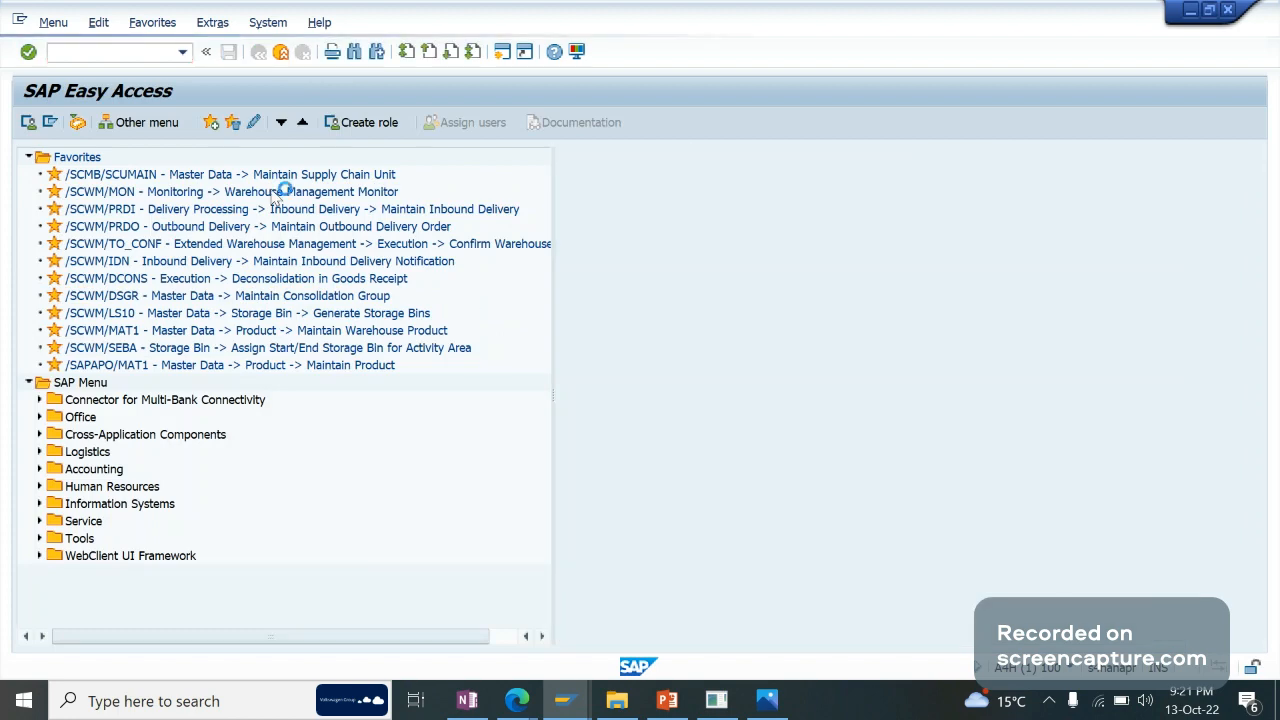
pyautogui.click(98, 120)
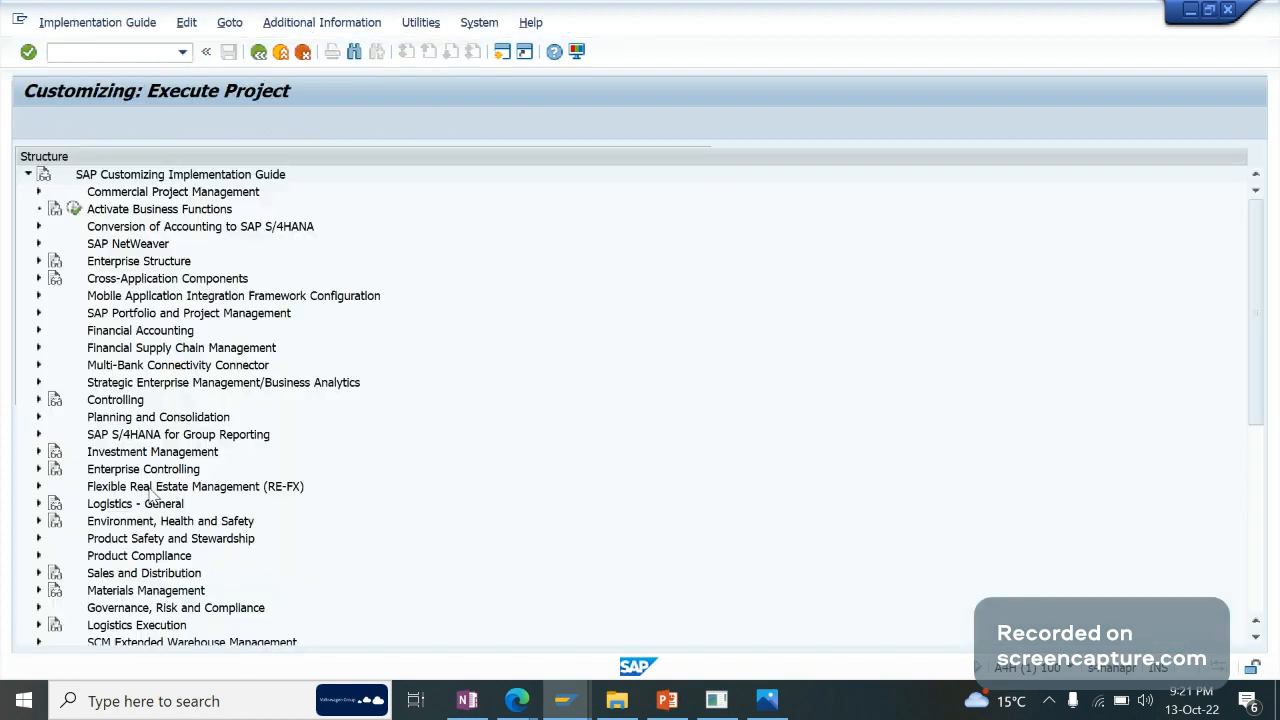
# Expand SCM Extended Warehouse Management down through Extended Warehouse Management and Interfaces to the contents of ERP Integration.
pyautogui.scroll(-1, 120, 607)
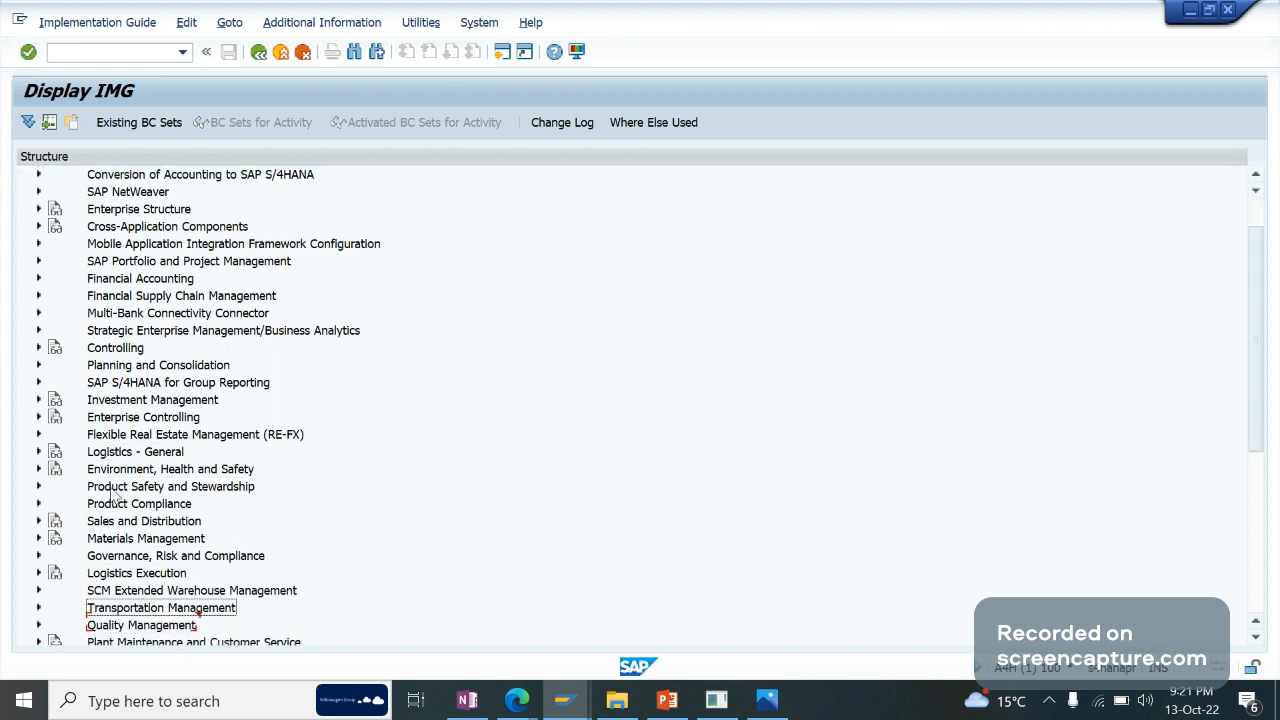
pyautogui.click(39, 590)
pyautogui.doubleClick(100, 607)
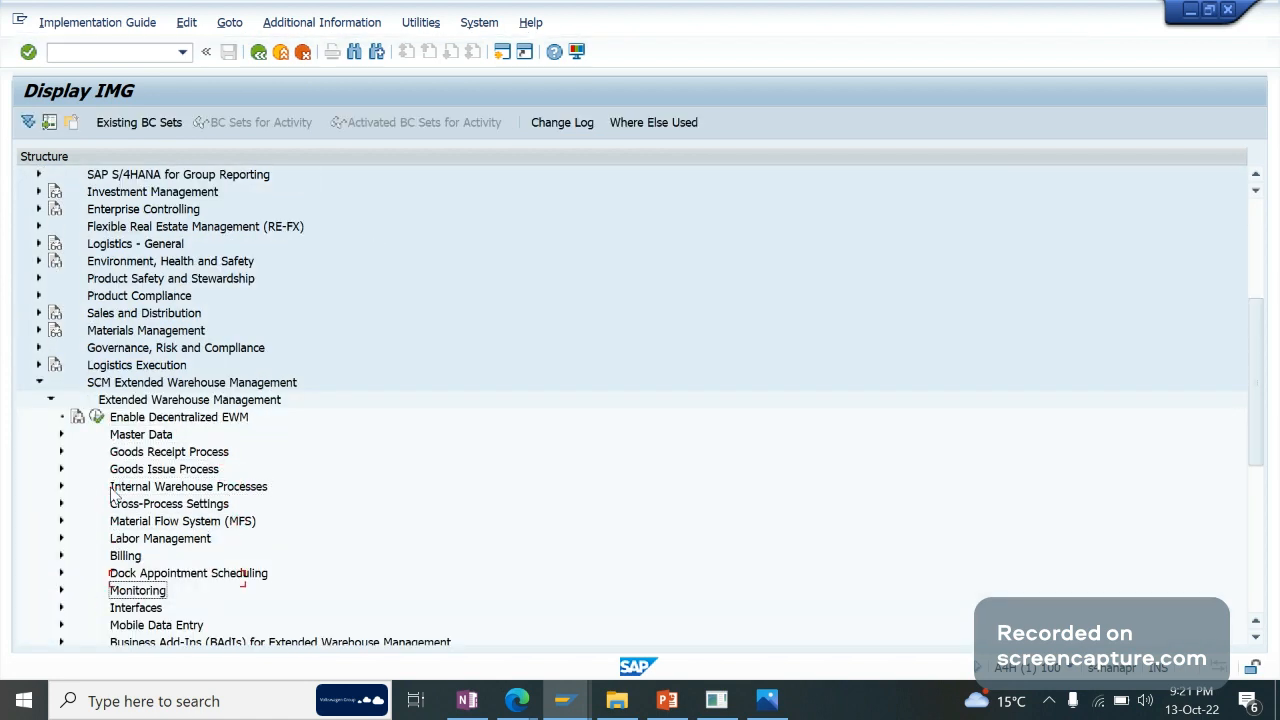
pyautogui.press('Right')
pyautogui.press('Down')
pyautogui.press('Down')
pyautogui.press('Down')
pyautogui.press('Down')
pyautogui.press('Up')
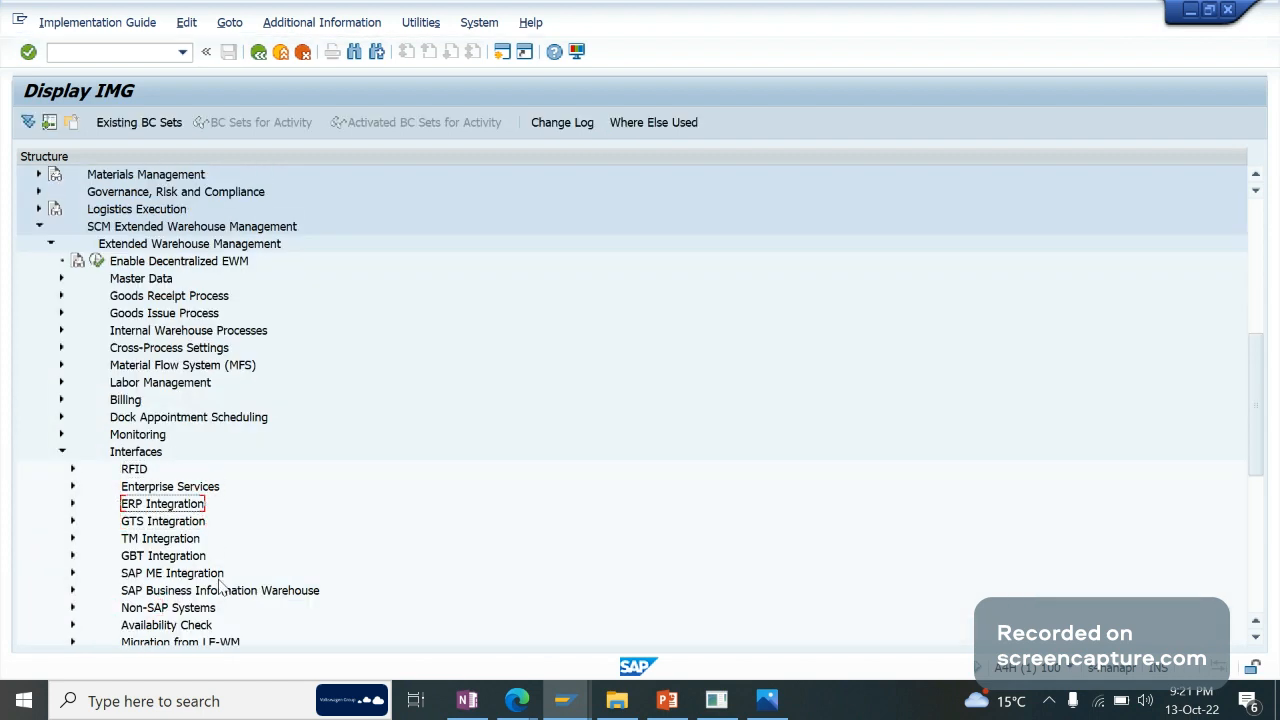
pyautogui.press('Right')
pyautogui.press('Down')
pyautogui.press('Down')
pyautogui.press('Down')
pyautogui.press('Down')
pyautogui.press('Down')
pyautogui.press('Up')
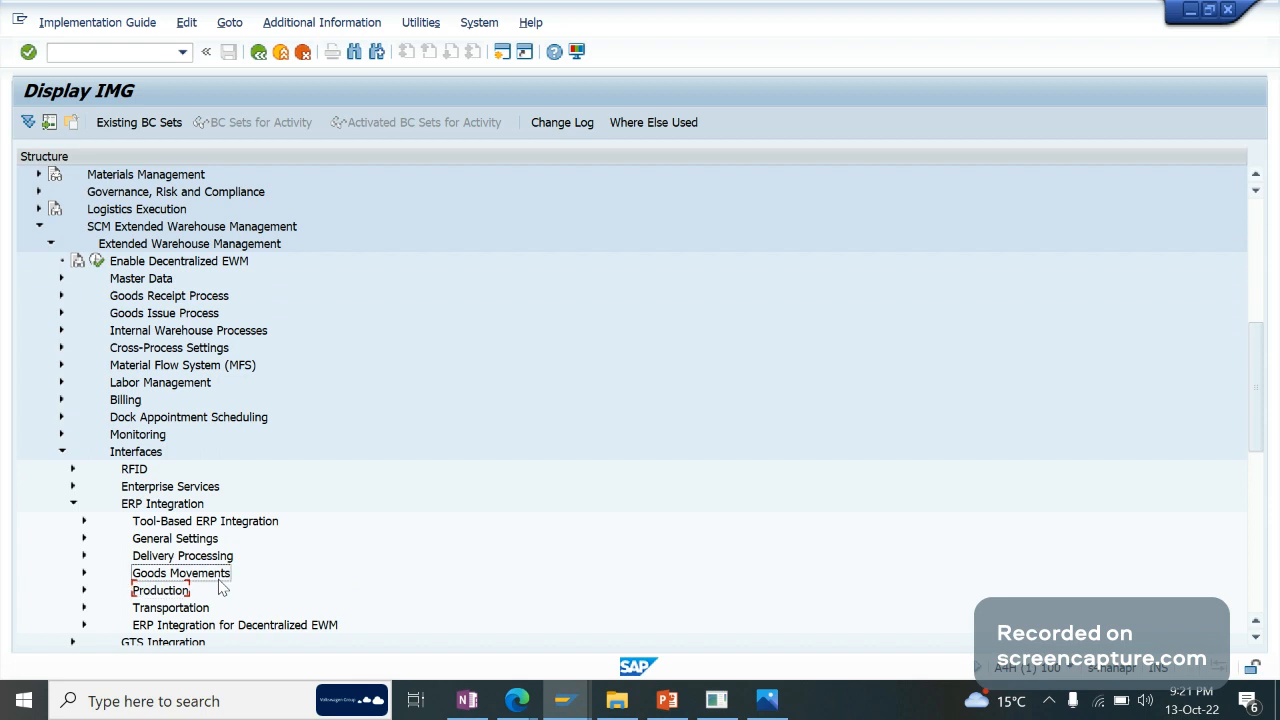
pyautogui.press('Right')
pyautogui.press('Down')
pyautogui.press('Down')
pyautogui.press('Up')
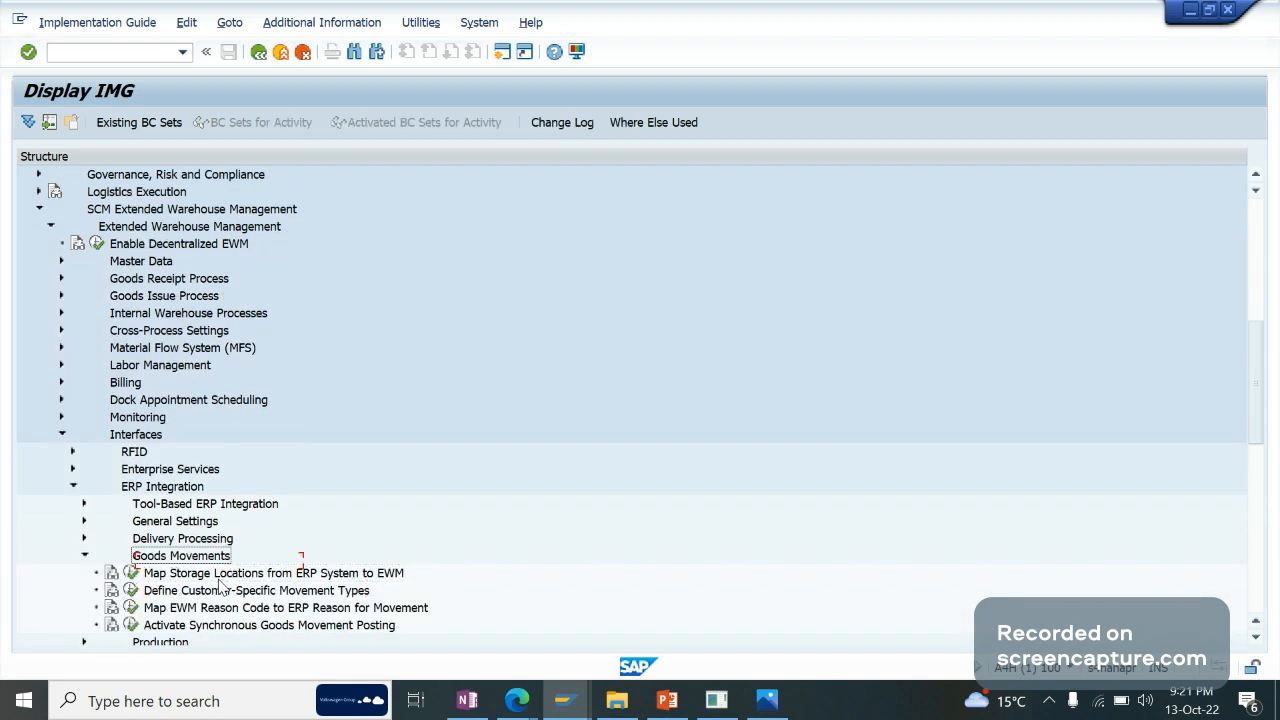
pyautogui.press('Up')
pyautogui.press('Left')
pyautogui.press('Down')
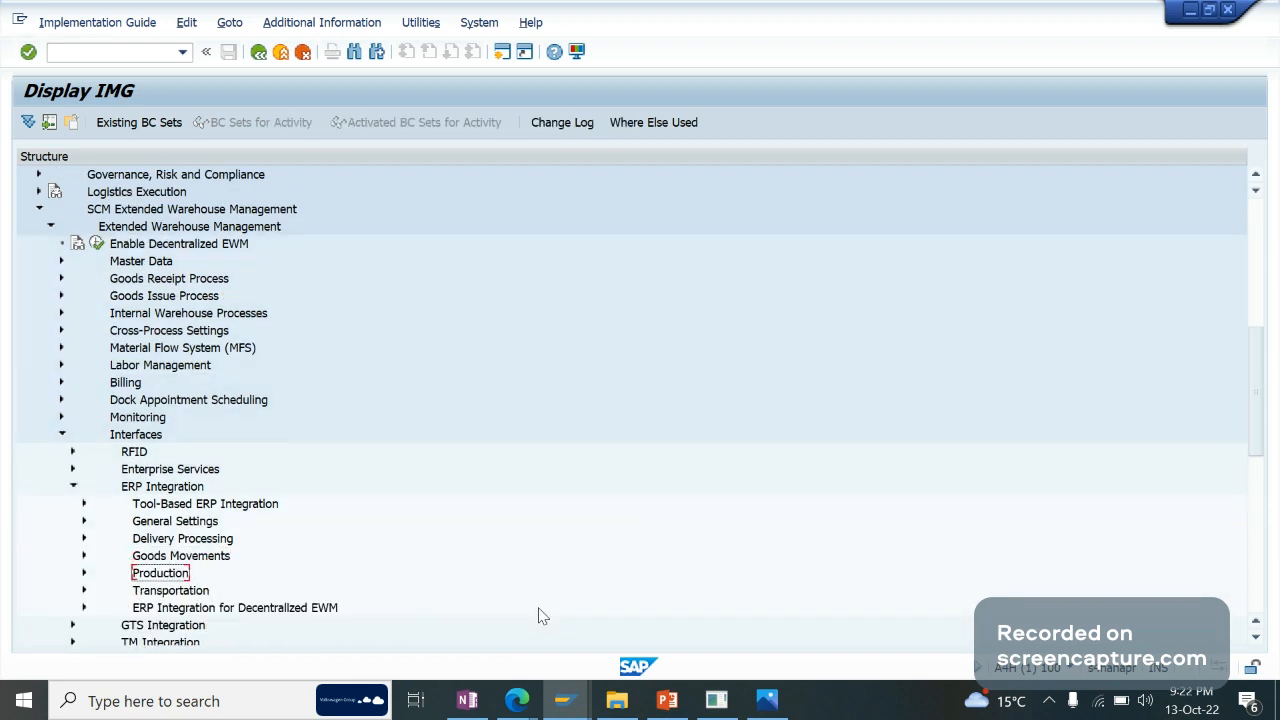
# Expand Delivery Processing under ERP Integration and select the activity Map Document Types from ERP System to EWM.
pyautogui.press('Up')
pyautogui.press('Up')
pyautogui.press('Right')
pyautogui.press('Down')
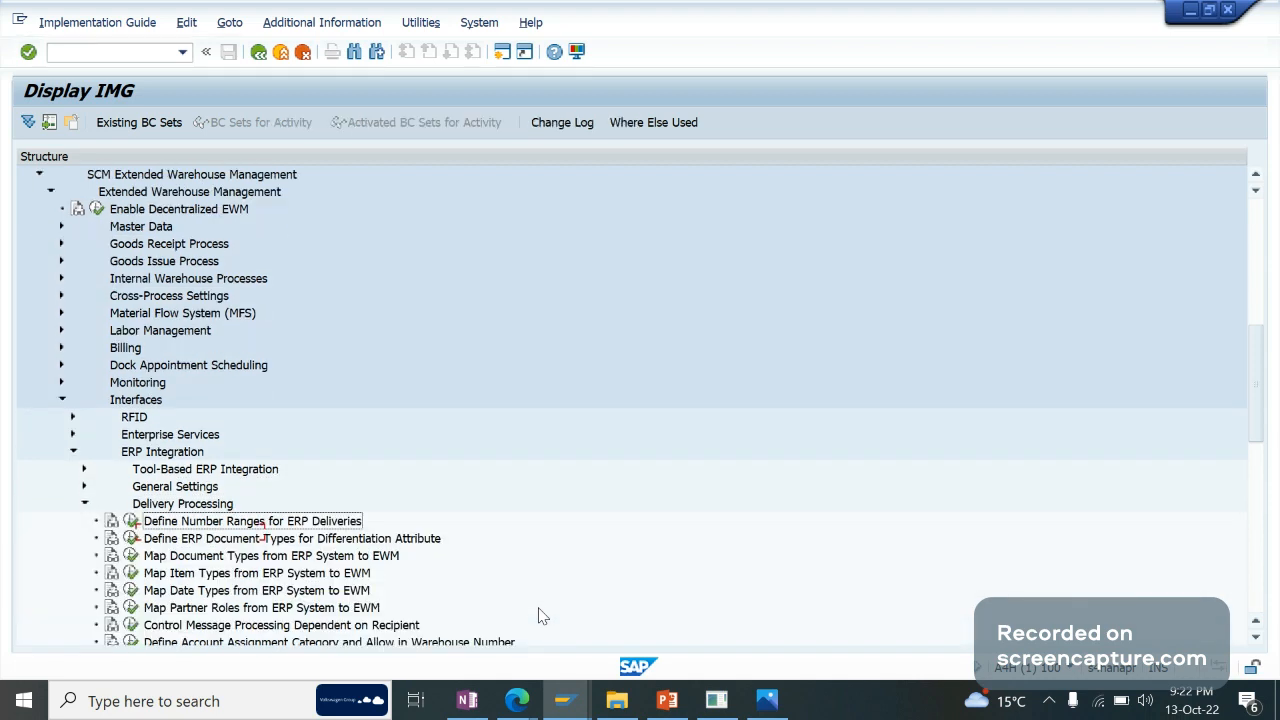
pyautogui.press('Down')
pyautogui.press('Down')
pyautogui.press('Down')
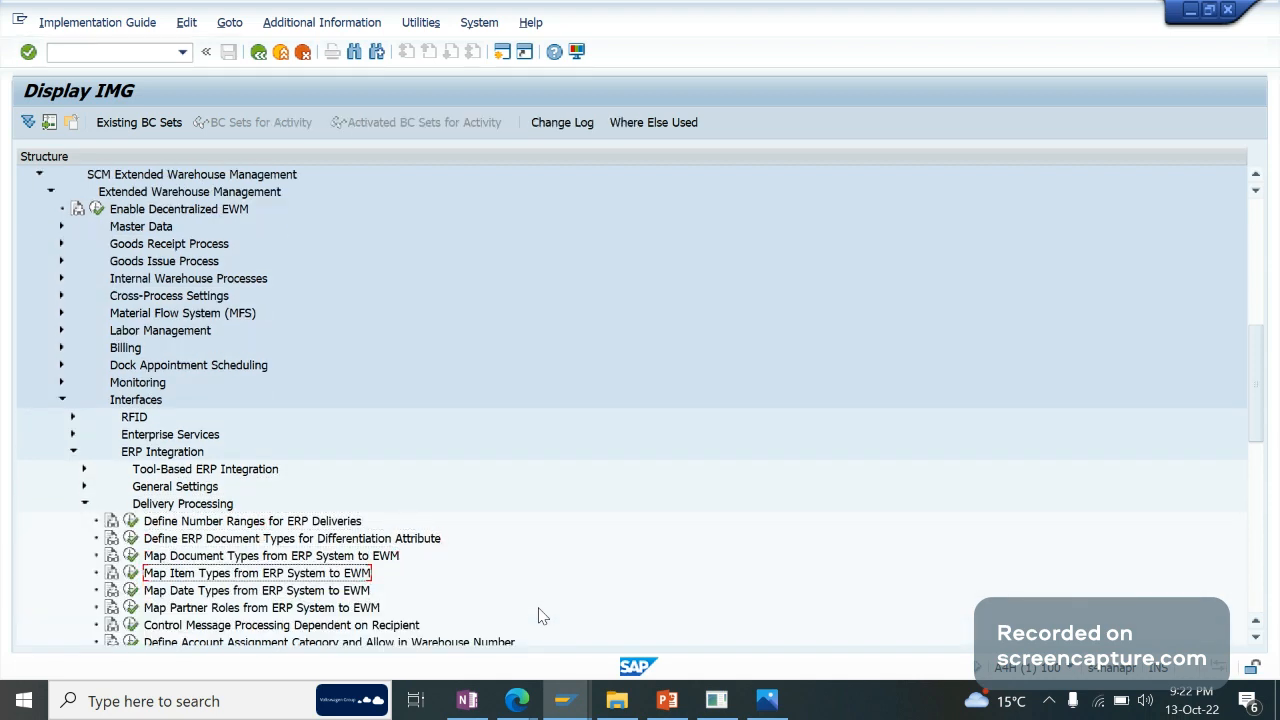
pyautogui.press('Up')
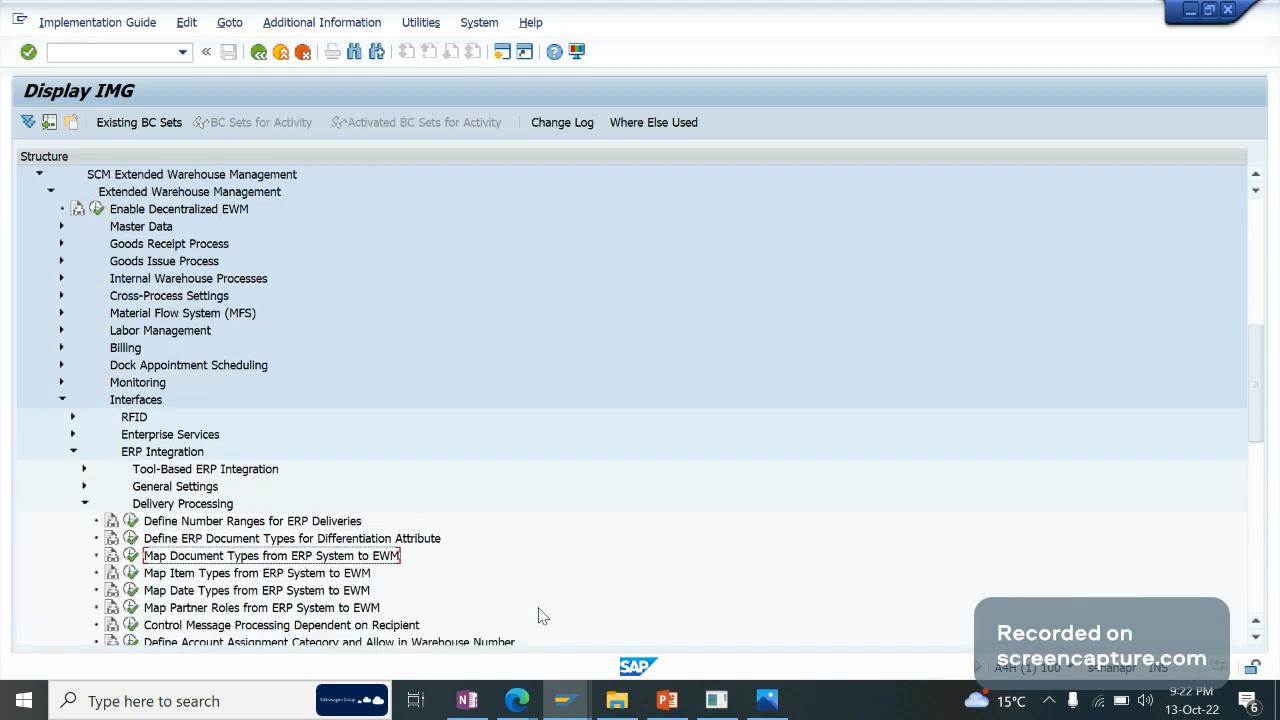
# Open a new SAP session and start the outbound delivery order transaction /SCWM/PRDO in it.
pyautogui.click(502, 52)
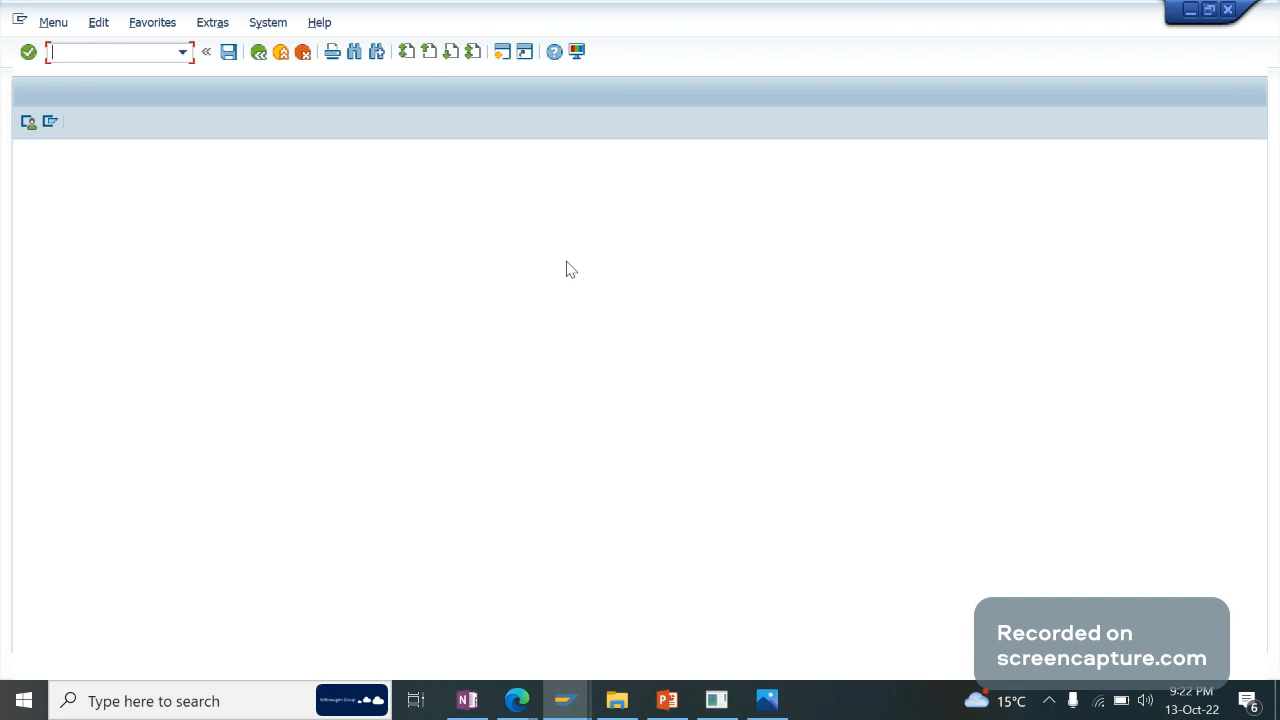
pyautogui.write('/n/scwm/prdo')
pyautogui.press('Return')
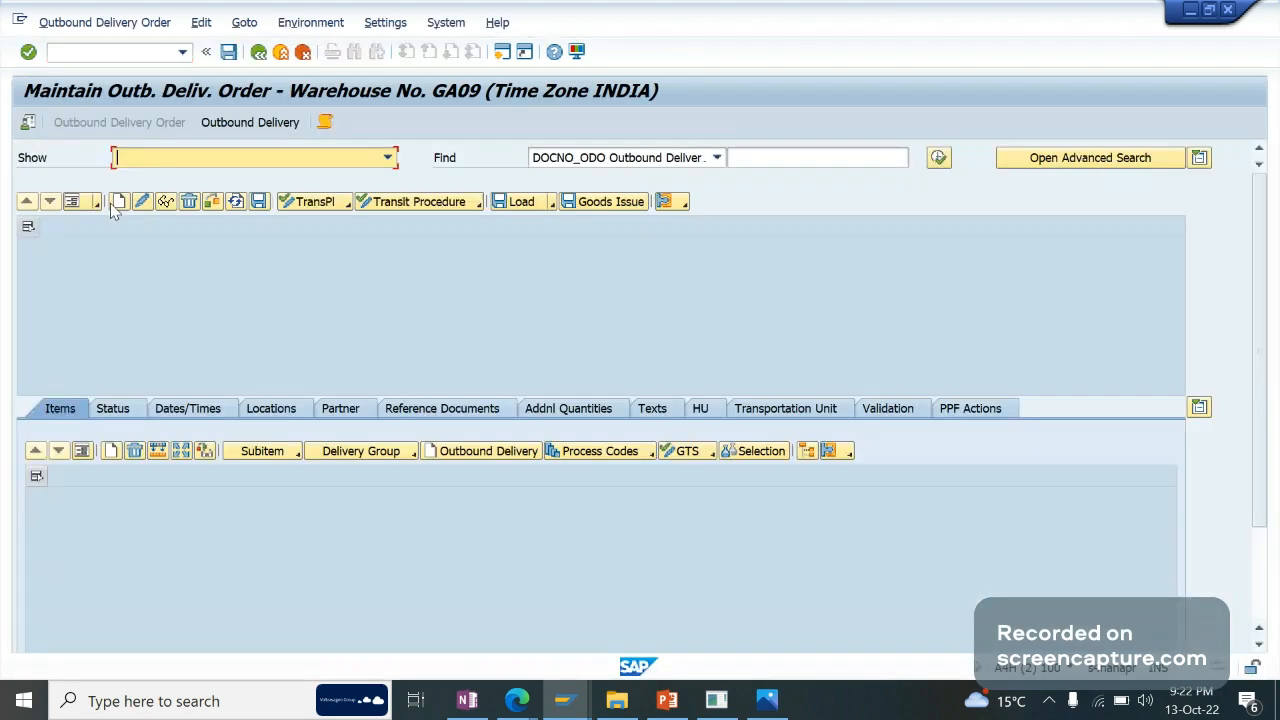
# Search for outbound delivery orders, open the found order's header data, and examine its document type and item type.
pyautogui.click(938, 158)
pyautogui.click(362, 394)
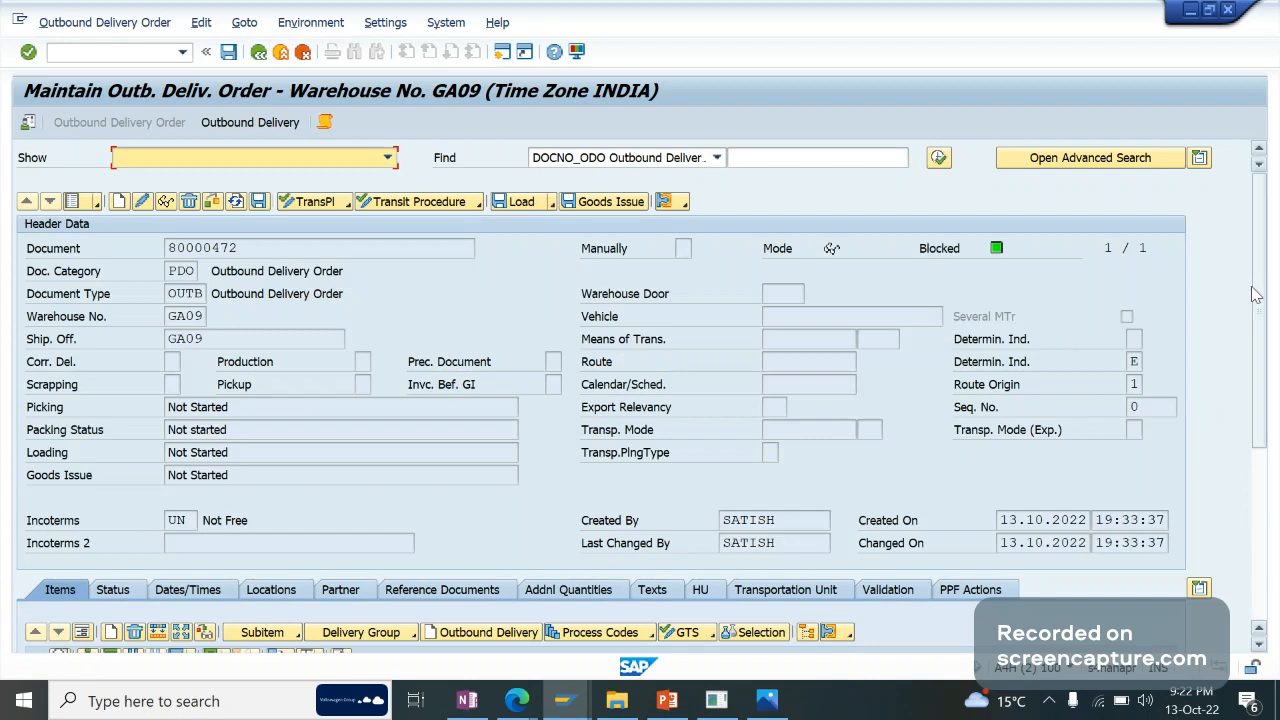
pyautogui.scroll(-4, 1256, 295)
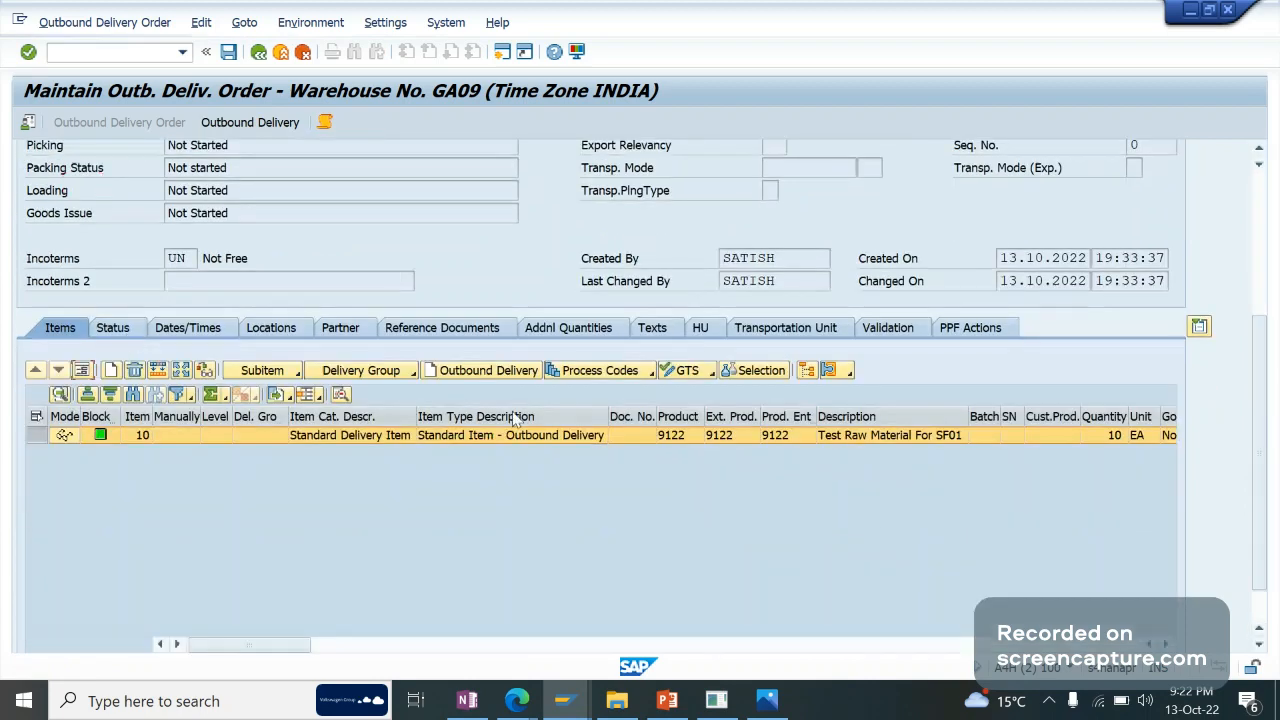
# Open the details of item 10 in the outbound delivery order and examine its item category and item type.
pyautogui.doubleClick(710, 435)
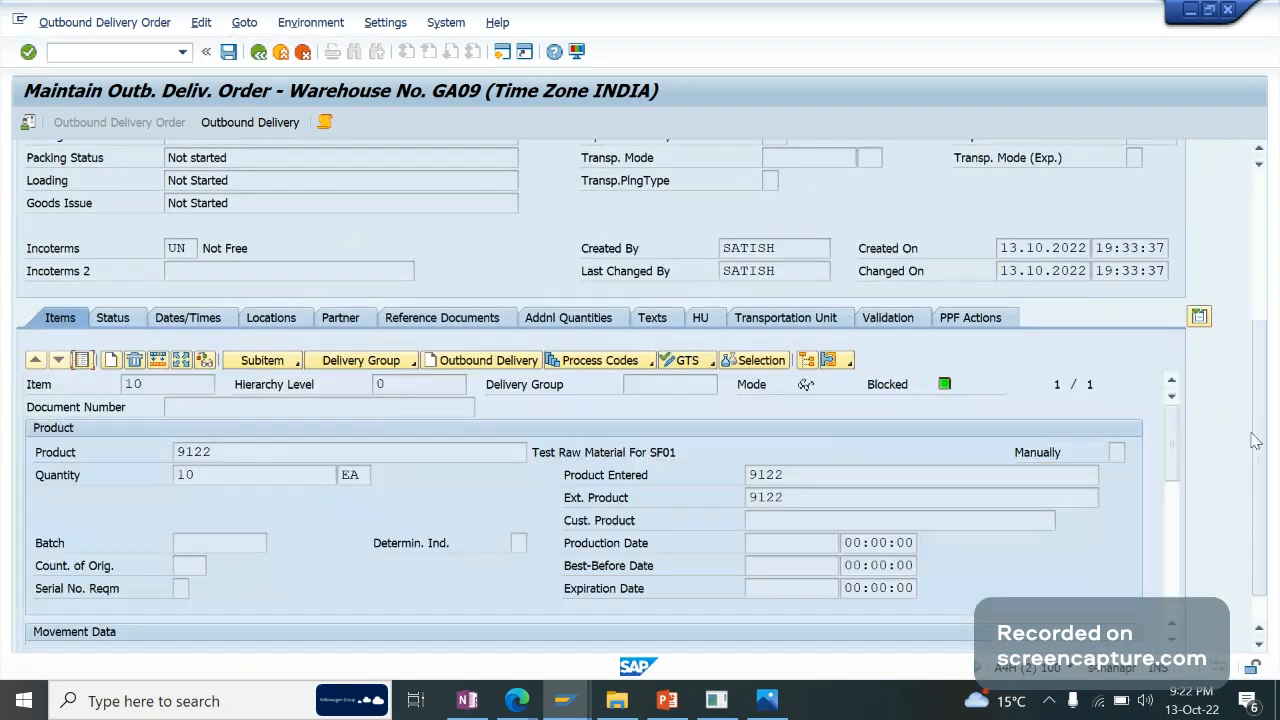
pyautogui.scroll(-1, 1255, 441)
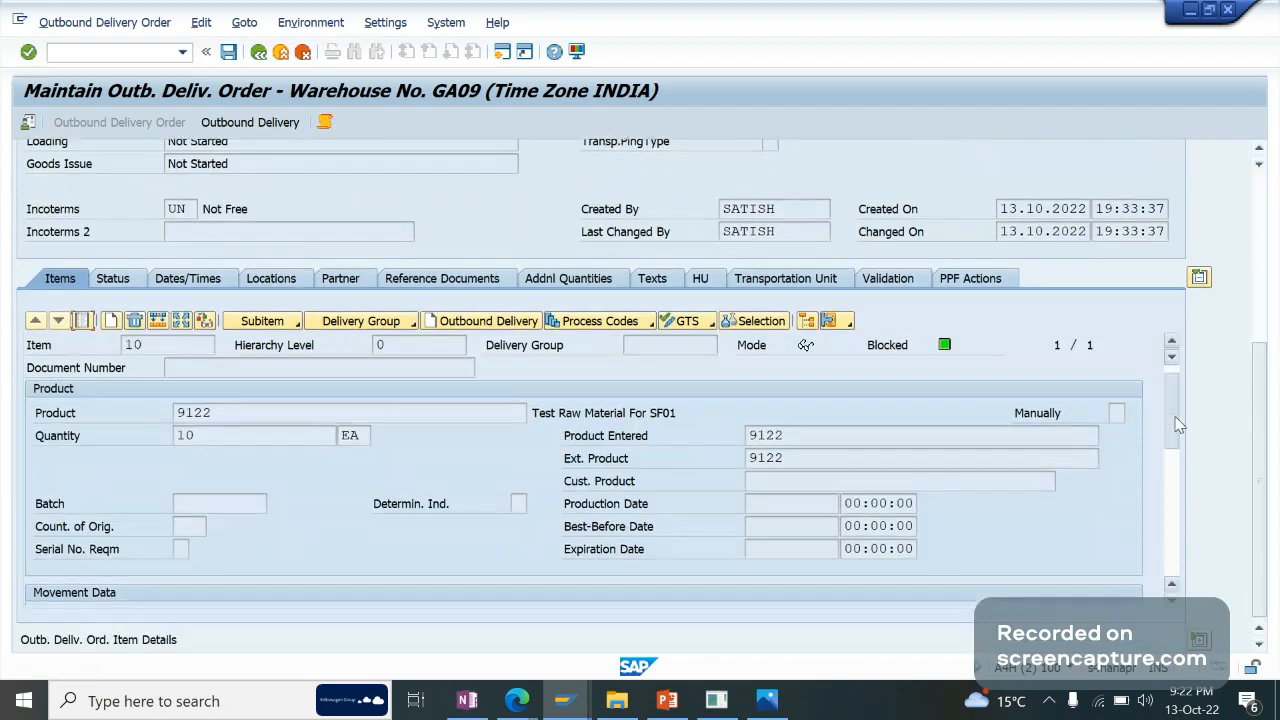
pyautogui.scroll(-5, 1190, 585)
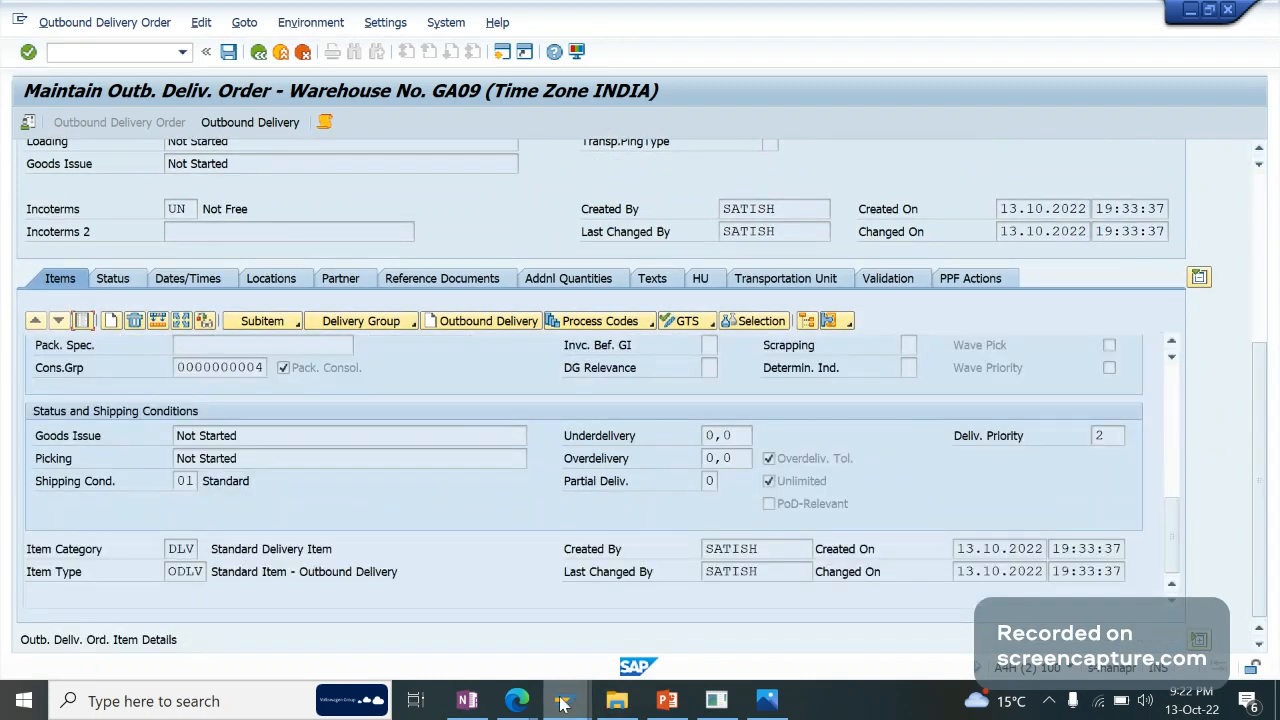
# Switch to the IMG session and execute the activity Map Document Types from ERP System to EWM.
pyautogui.moveTo(564, 700)
pyautogui.click(540, 624)
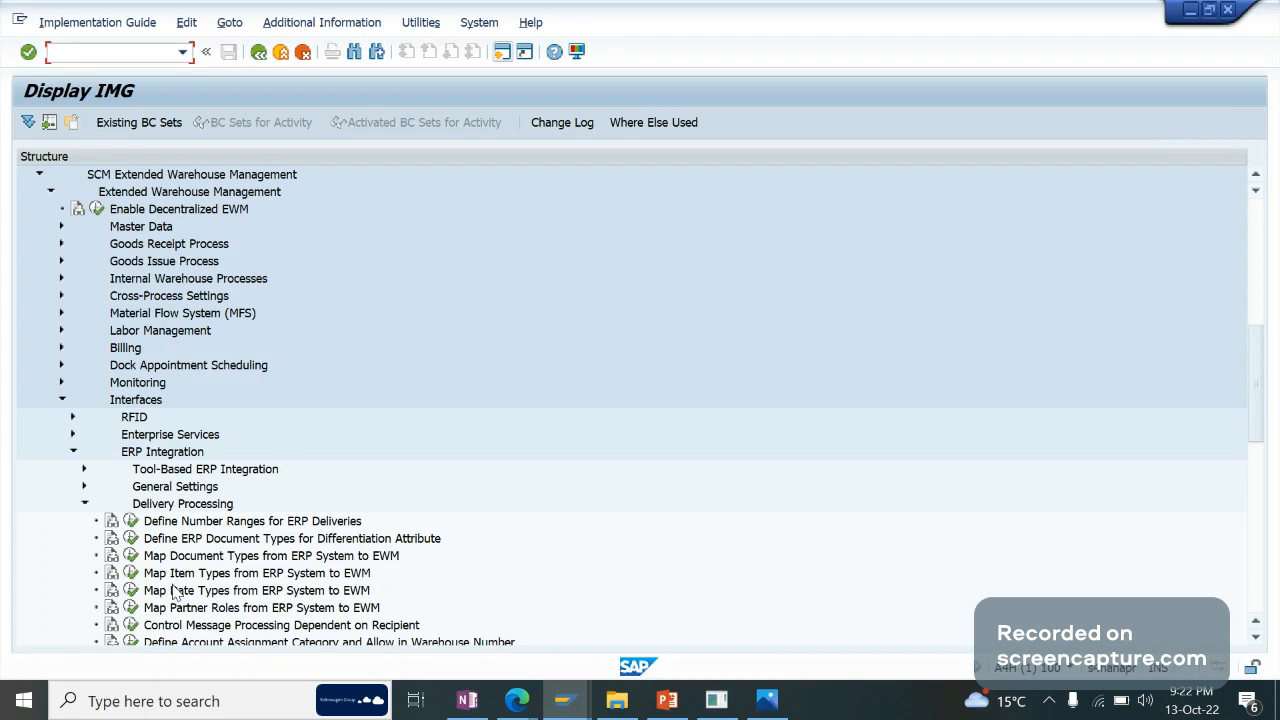
pyautogui.scroll(-1, 175, 592)
pyautogui.scroll(-1, 175, 592)
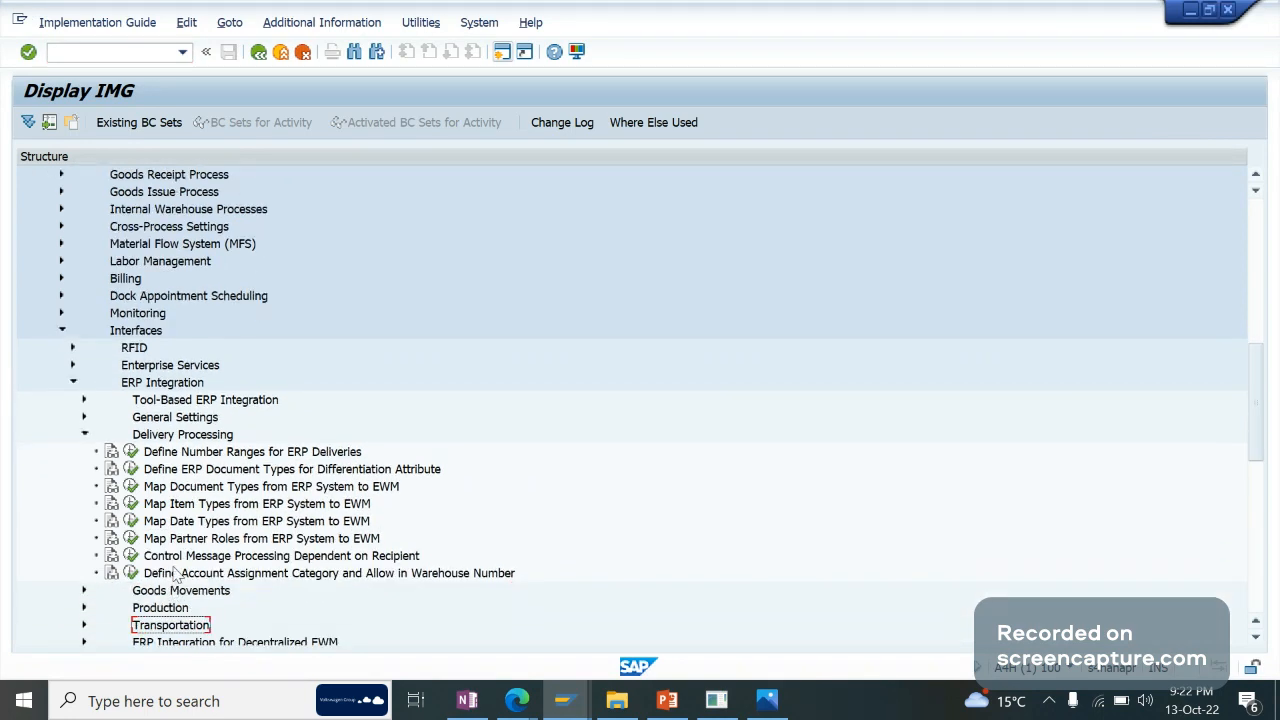
pyautogui.click(178, 504)
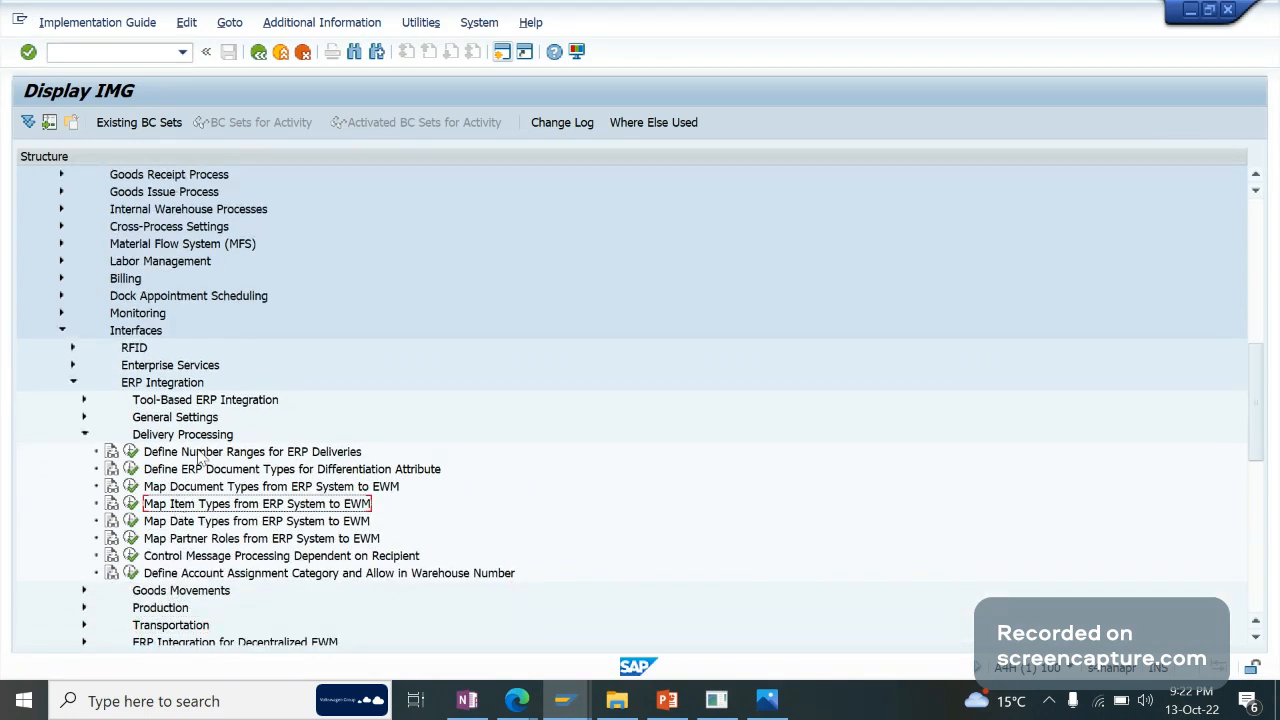
pyautogui.click(208, 487)
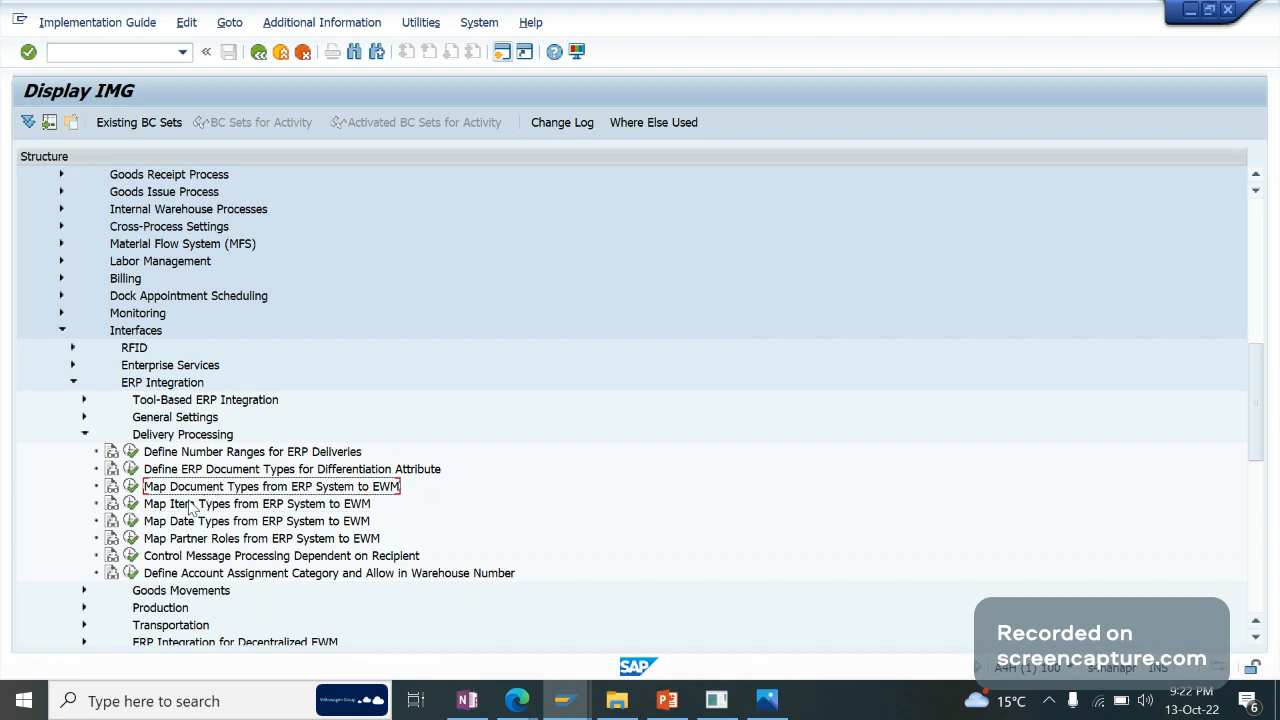
pyautogui.click(131, 486)
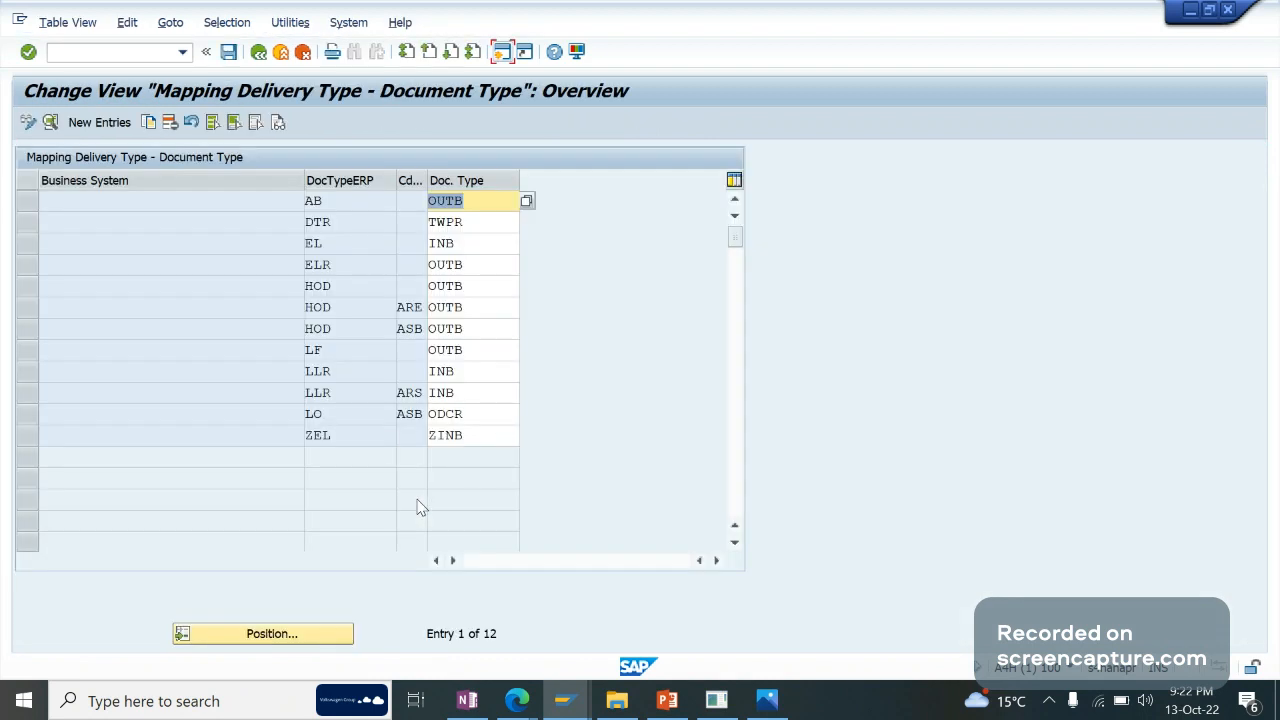
# Examine the ERP document type LF entry in the delivery type to document type mapping.
pyautogui.click(358, 349)
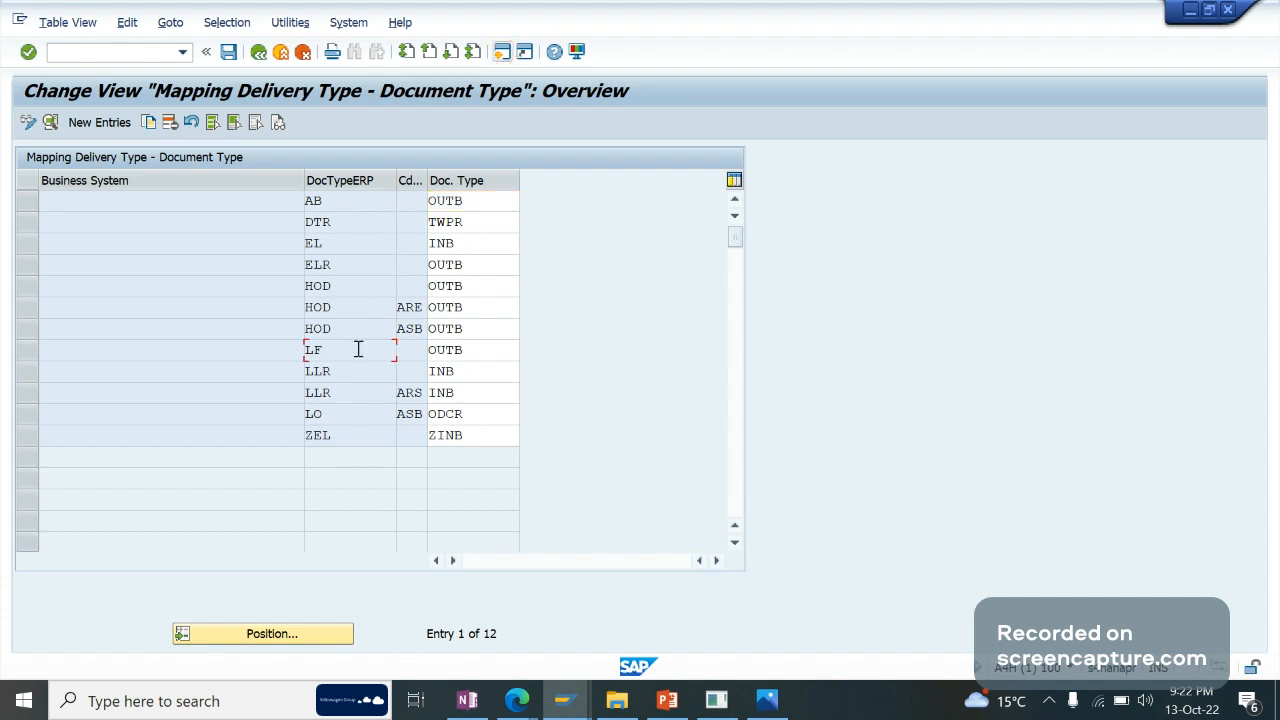
pyautogui.click(357, 264)
pyautogui.click(348, 350)
pyautogui.click(370, 352)
pyautogui.doubleClick(356, 352)
pyautogui.click(347, 354)
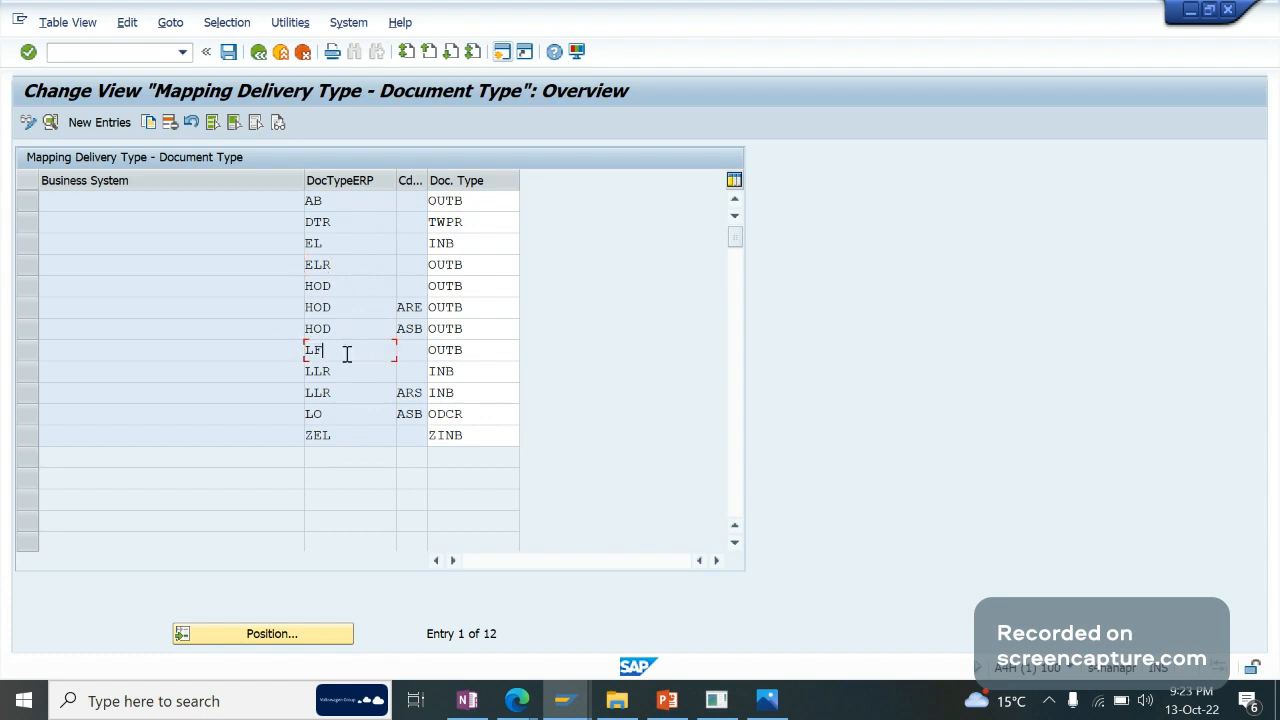
# Copy the document number from the outbound delivery order's header and open a new SAP session.
pyautogui.click(577, 716)
pyautogui.click(725, 612)
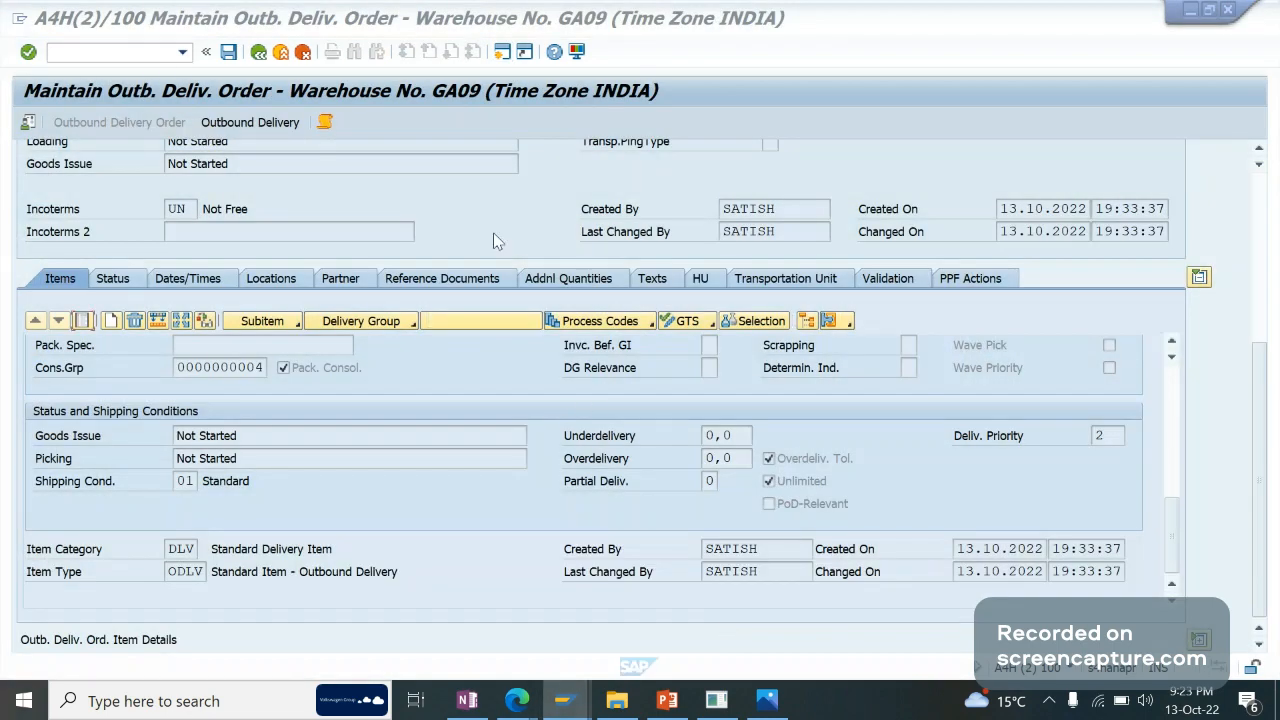
pyautogui.moveTo(1258, 355); pyautogui.dragTo(1066, 193)
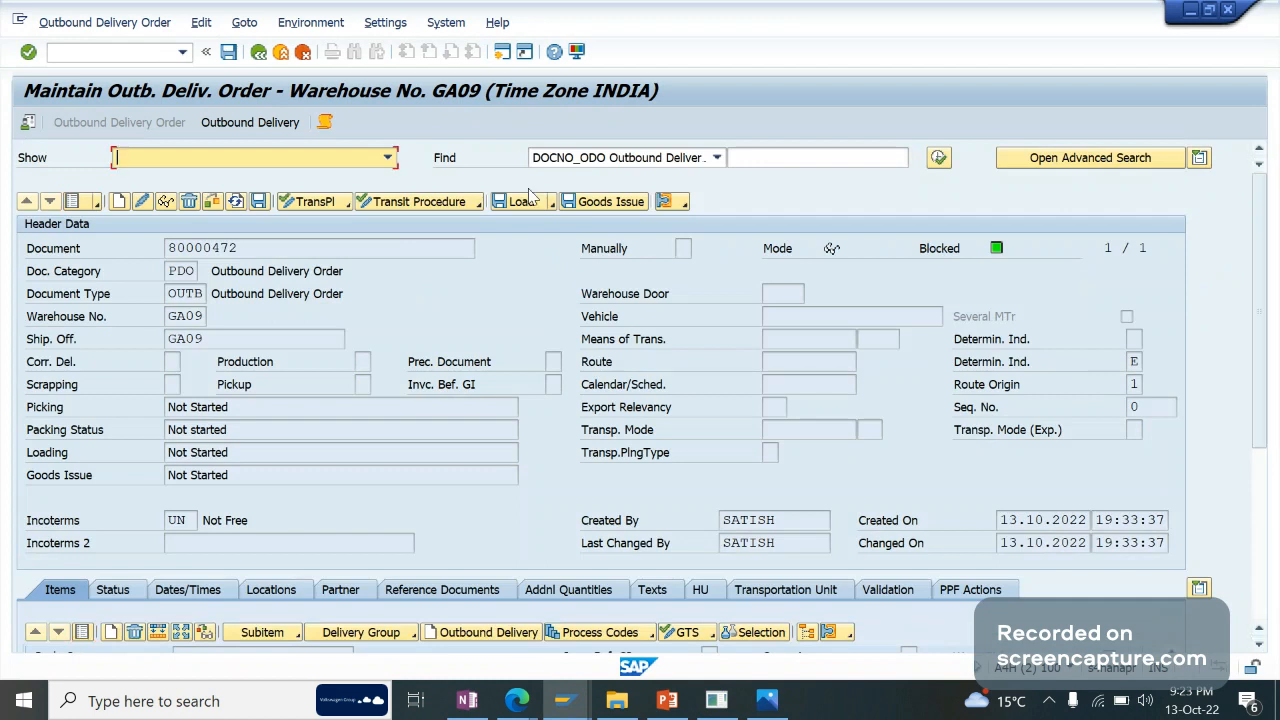
pyautogui.moveTo(242, 248); pyautogui.dragTo(131, 251)
pyautogui.click(502, 55)
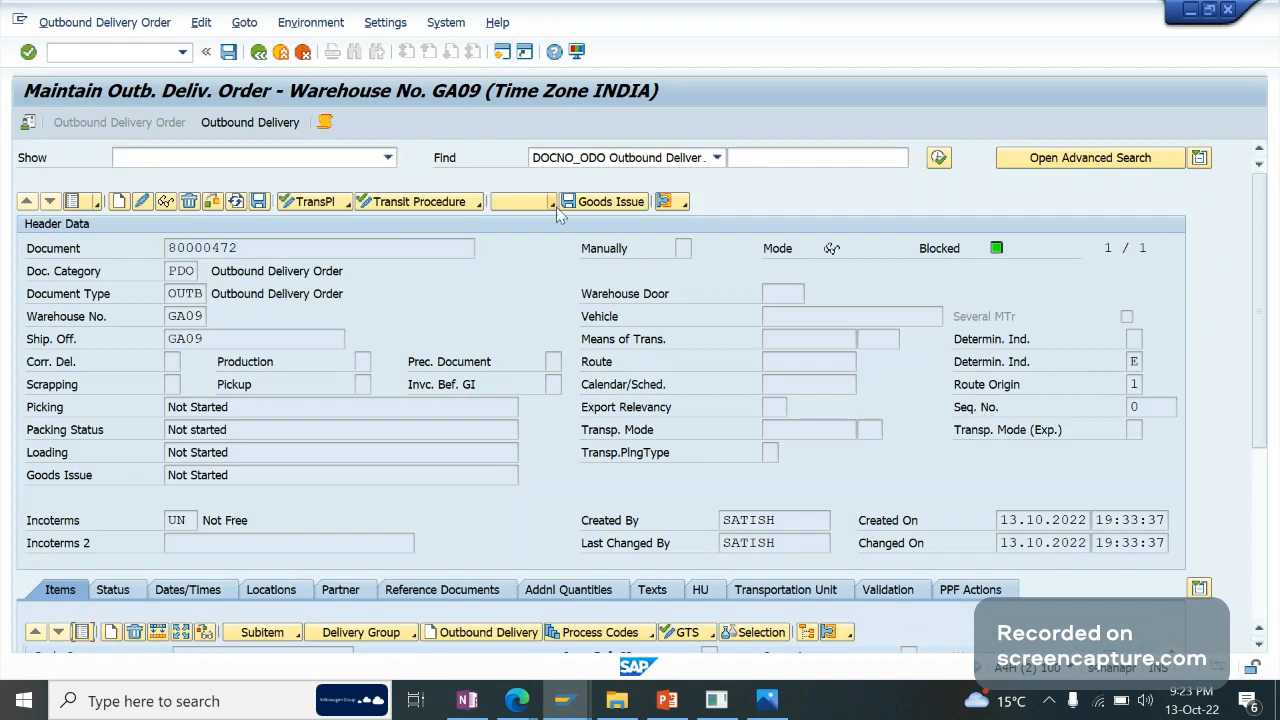
pyautogui.hotkey('alt', 'Tab')
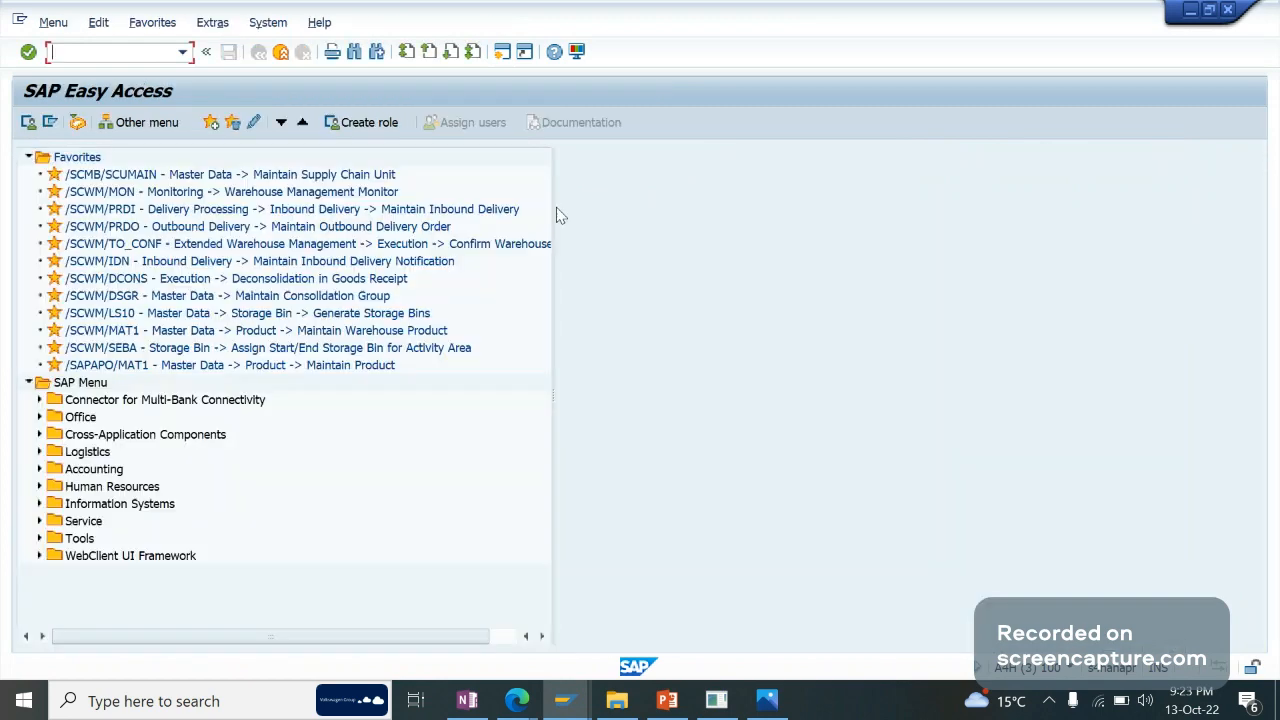
# Start transaction VL03N in the new session and display the outbound delivery.
pyautogui.write('vl')
pyautogui.write('01')
pyautogui.press('BackSpace')
pyautogui.write('3n')
pyautogui.press('Return')
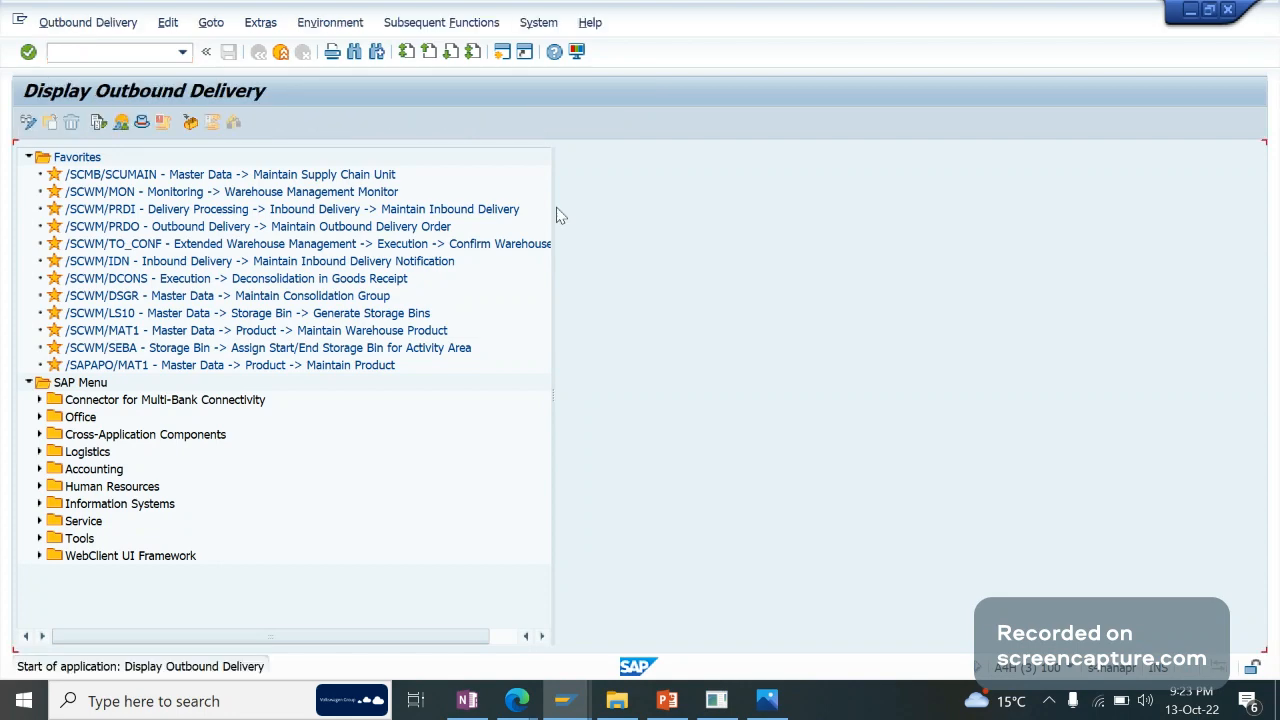
pyautogui.press('Return')
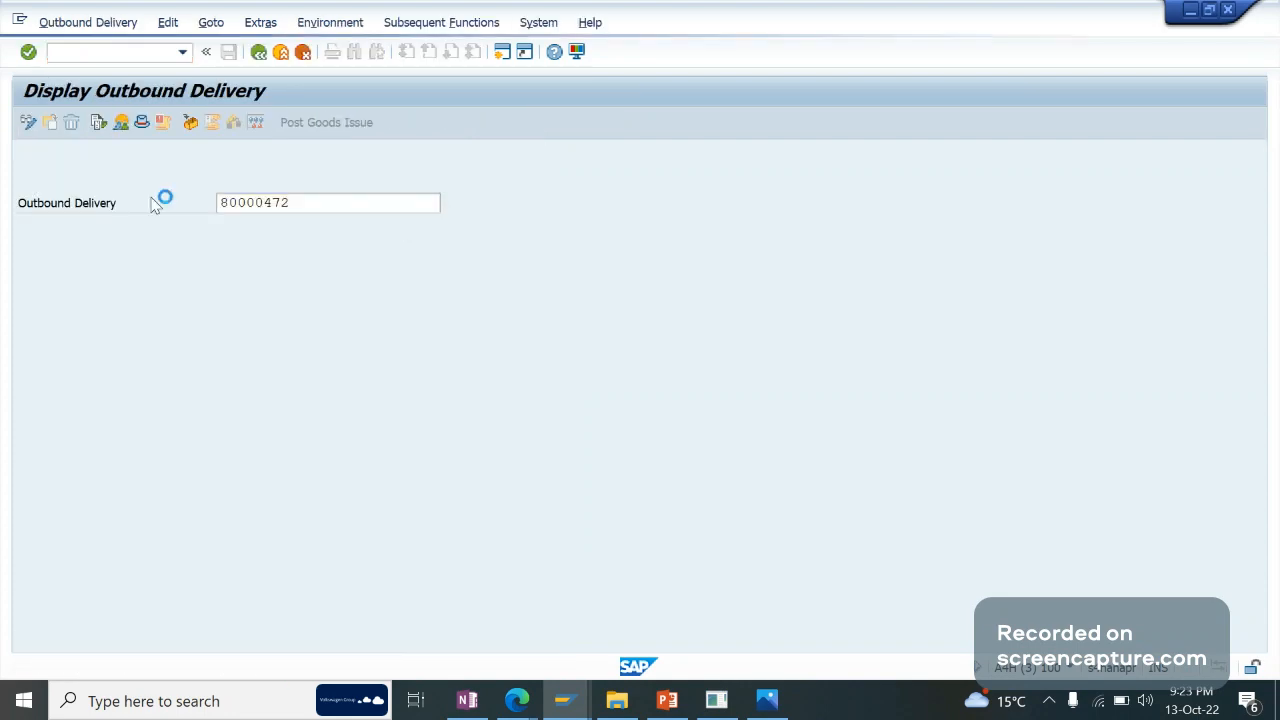
# Open the delivery's header details and examine the delivery type in its administration data.
pyautogui.click(141, 123)
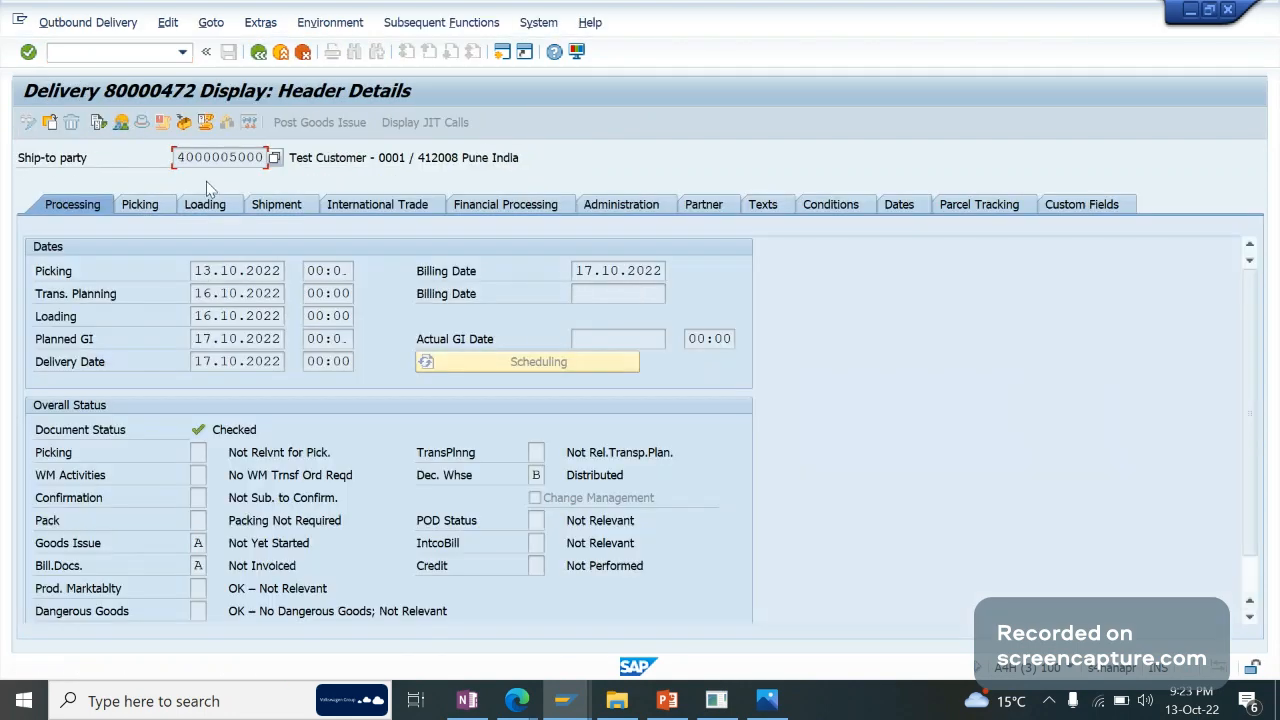
pyautogui.click(628, 206)
pyautogui.click(225, 566)
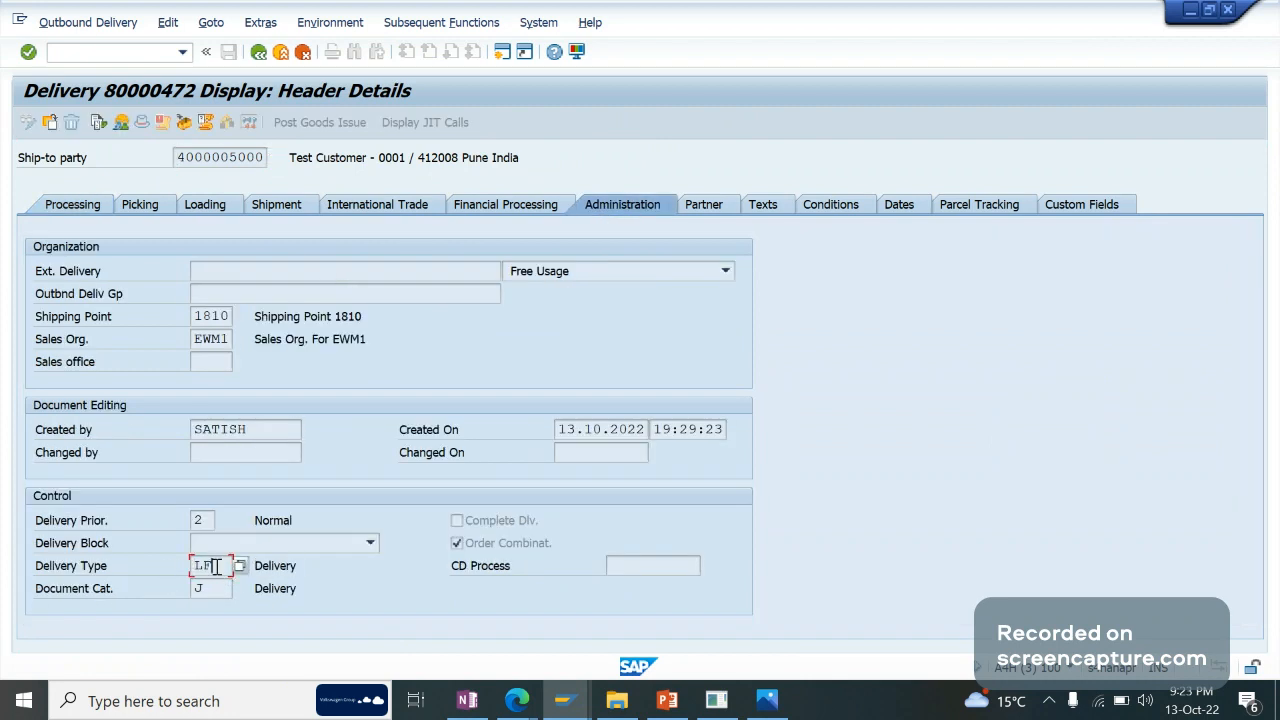
# Return to the document type mapping, select the LF row and examine its EWM document type.
pyautogui.moveTo(570, 708)
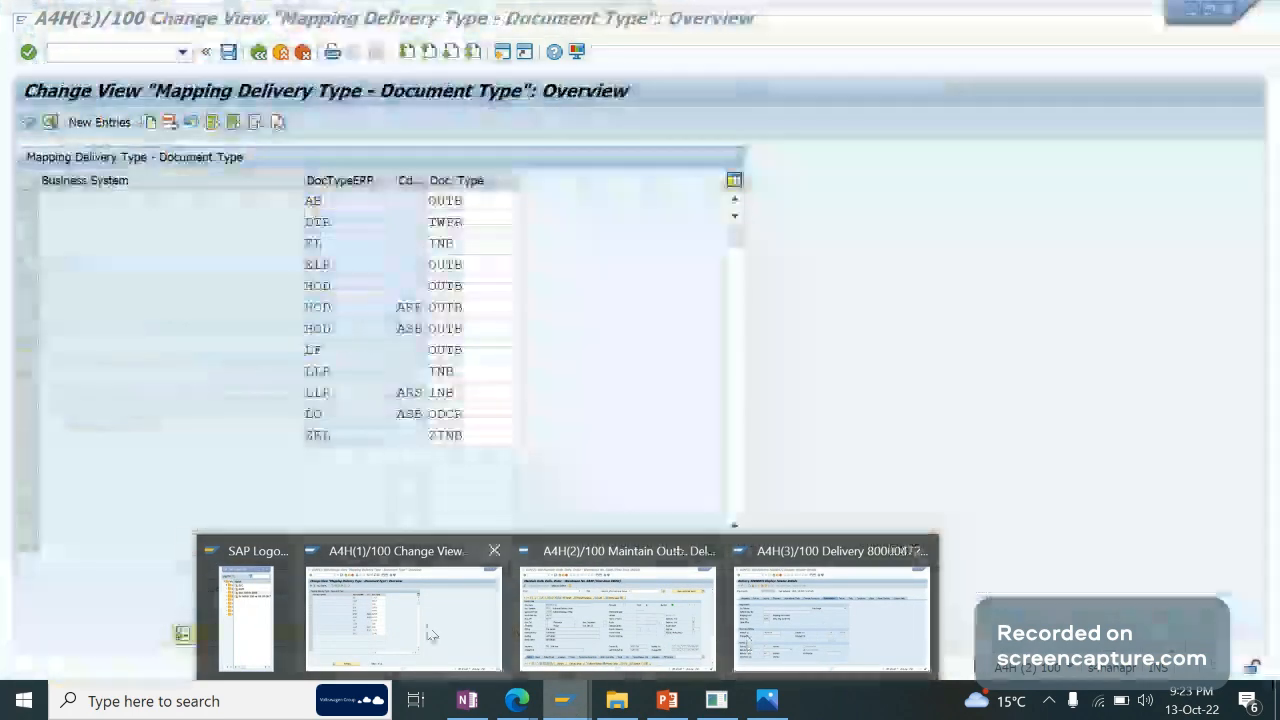
pyautogui.click(429, 632)
pyautogui.click(152, 351)
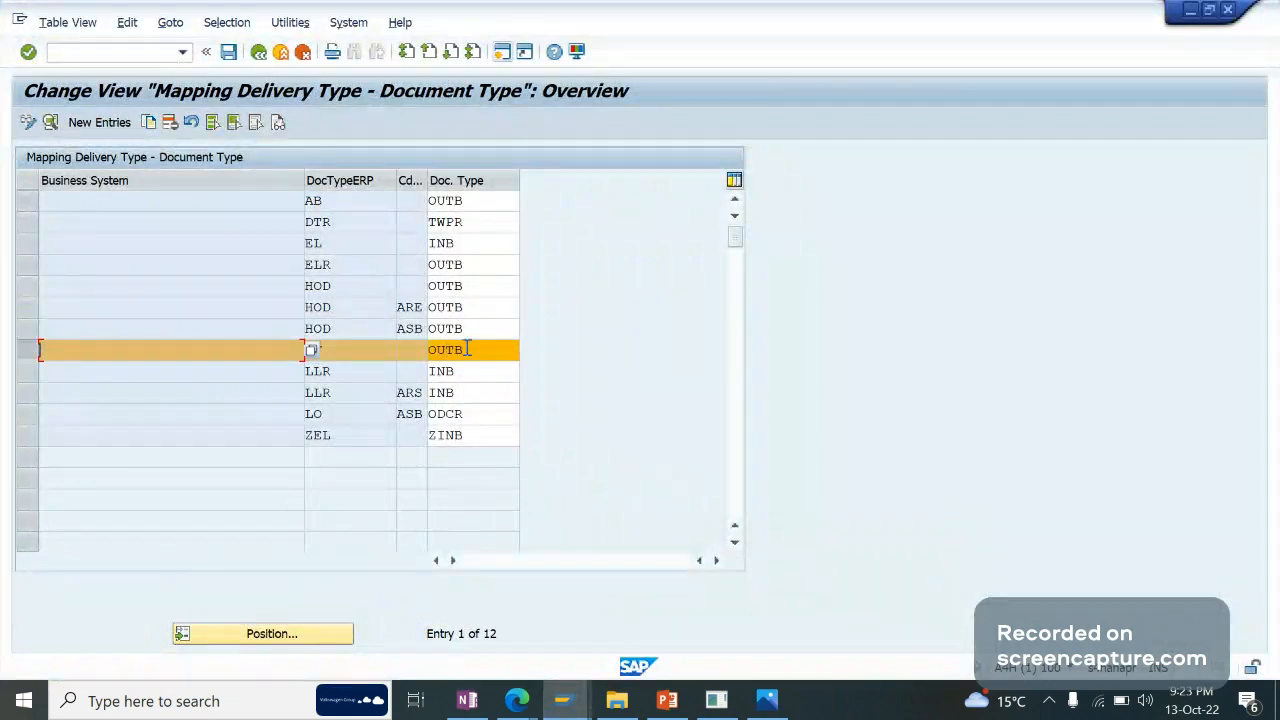
pyautogui.moveTo(494, 353); pyautogui.dragTo(411, 349)
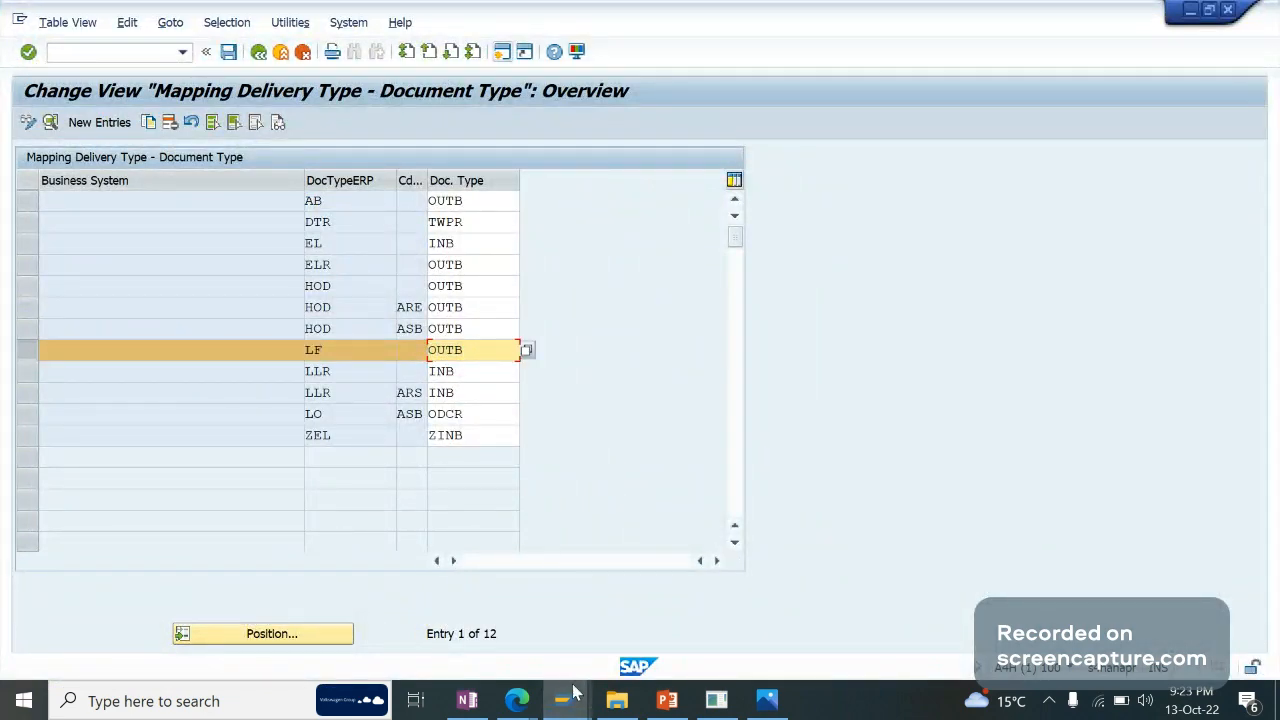
# Switch to the outbound delivery order and compare its header document type with the mapped one.
pyautogui.moveTo(563, 700)
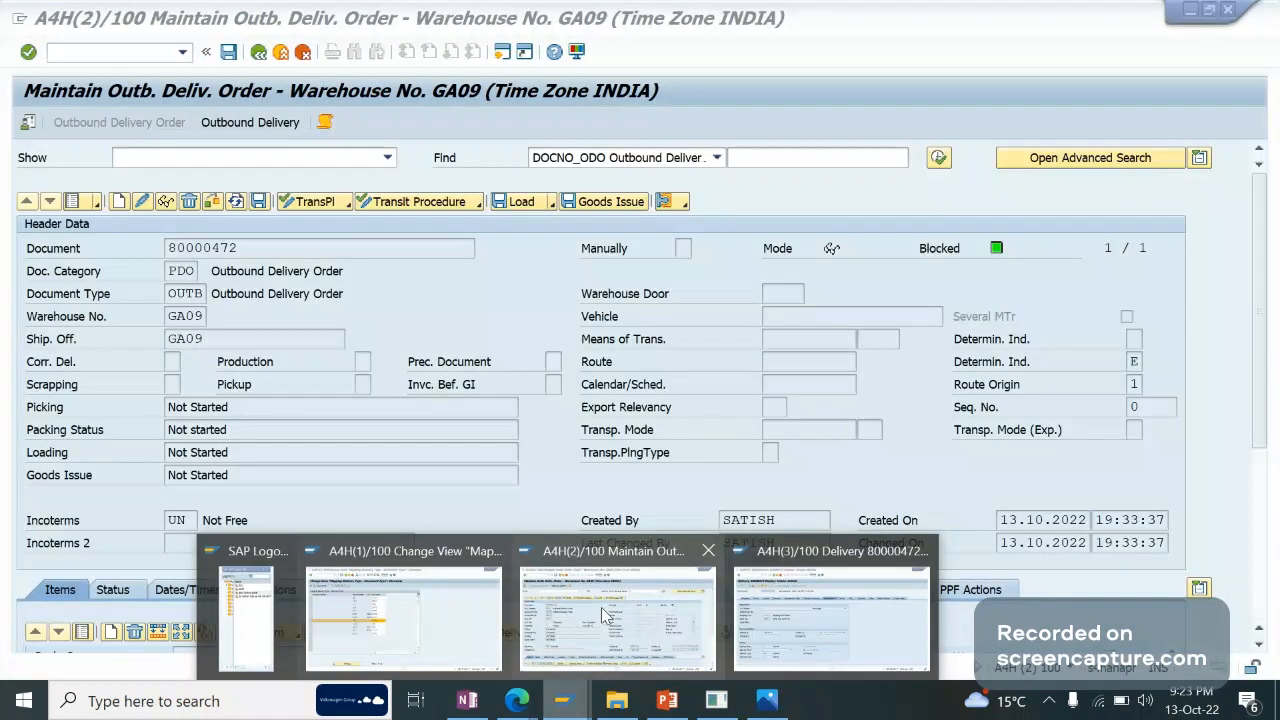
pyautogui.click(601, 607)
pyautogui.moveTo(168, 293); pyautogui.dragTo(332, 304)
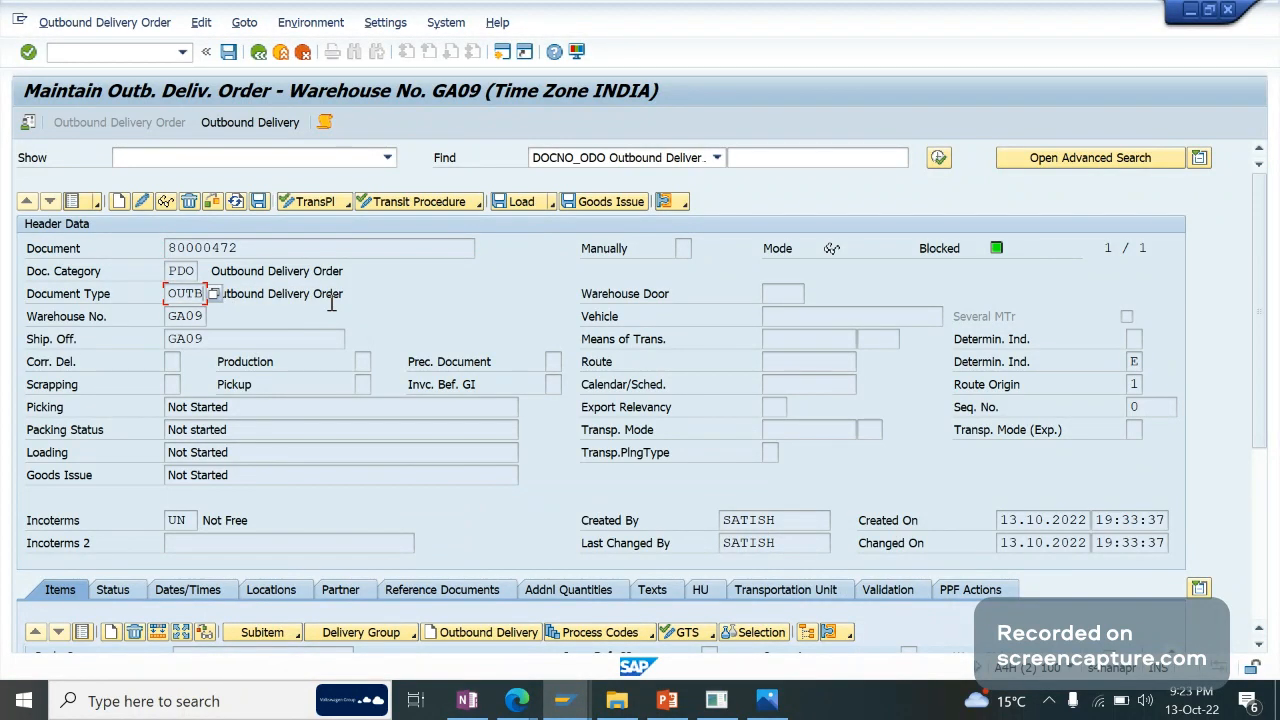
# Leave the document type mapping and execute the activity Map Item Types from ERP System to EWM.
pyautogui.hotkey('alt', 'Tab')
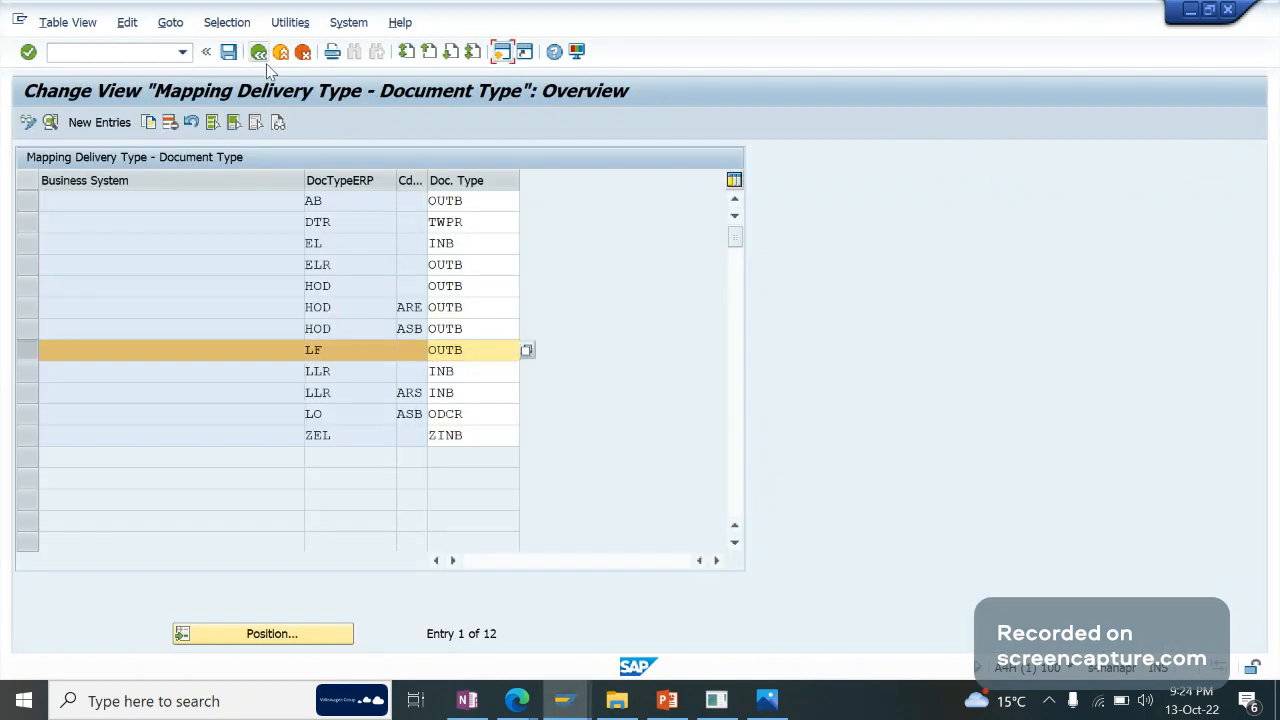
pyautogui.click(259, 52)
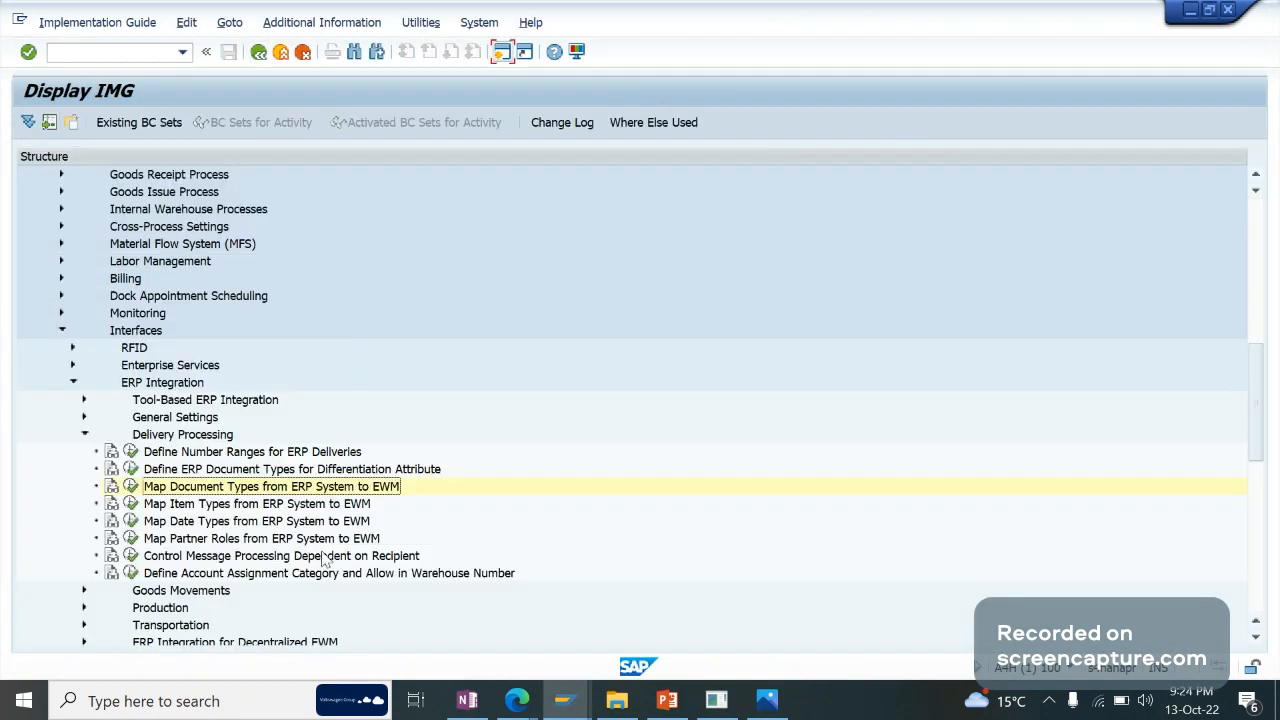
pyautogui.click(130, 504)
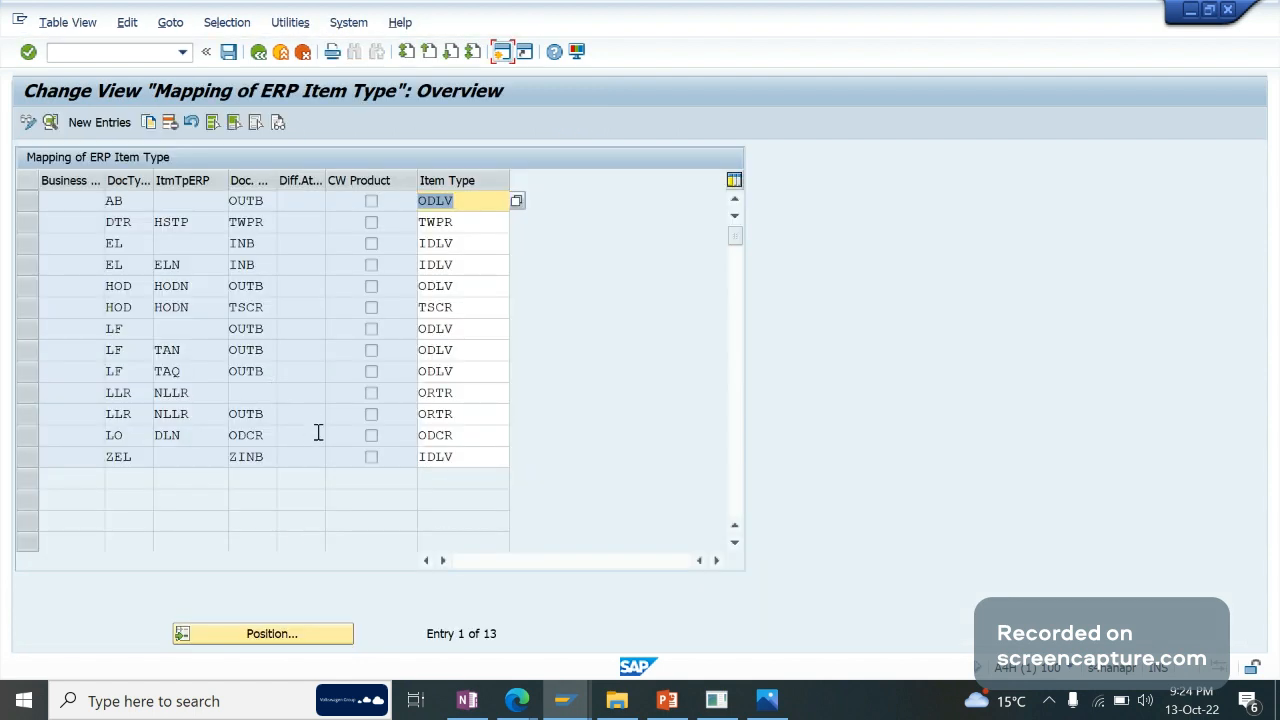
# Select the three LF rows in the ERP item type mapping and examine their EWM item types.
pyautogui.click(29, 333)
pyautogui.keyDown('shift'); pyautogui.click(29, 354); pyautogui.keyUp('shift')
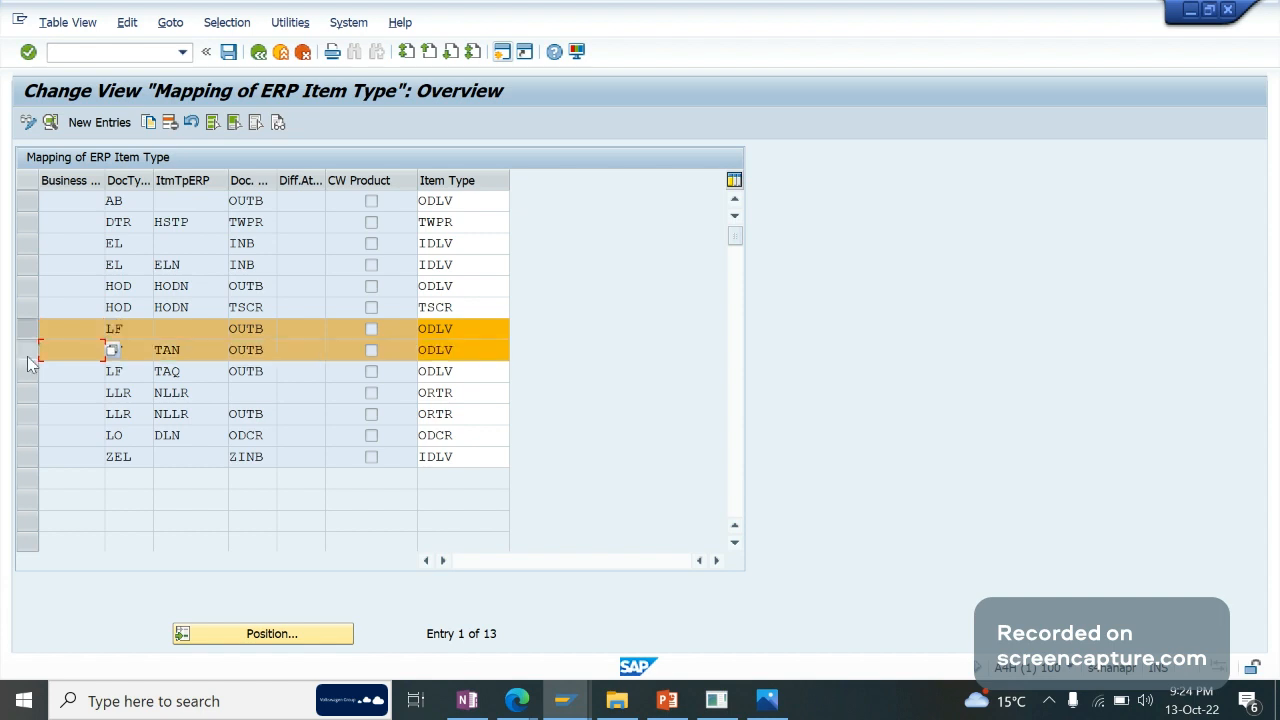
pyautogui.click(187, 344)
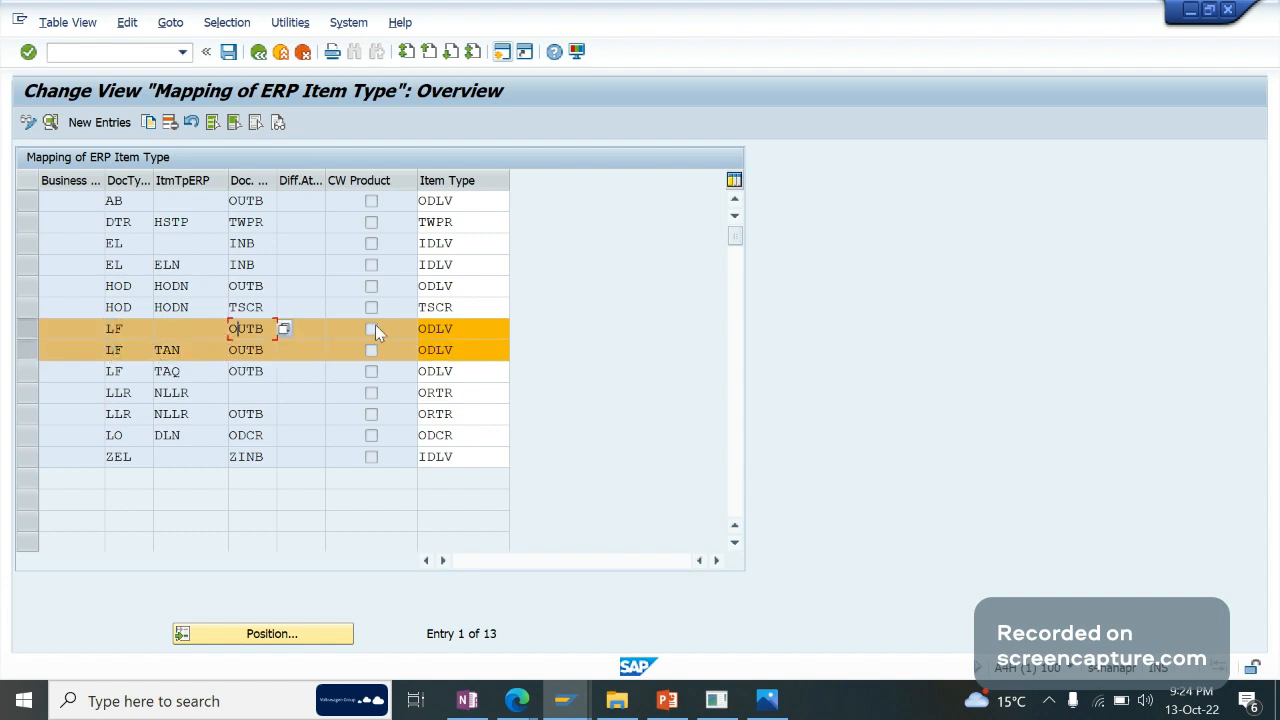
pyautogui.doubleClick(421, 331)
pyautogui.click(436, 351)
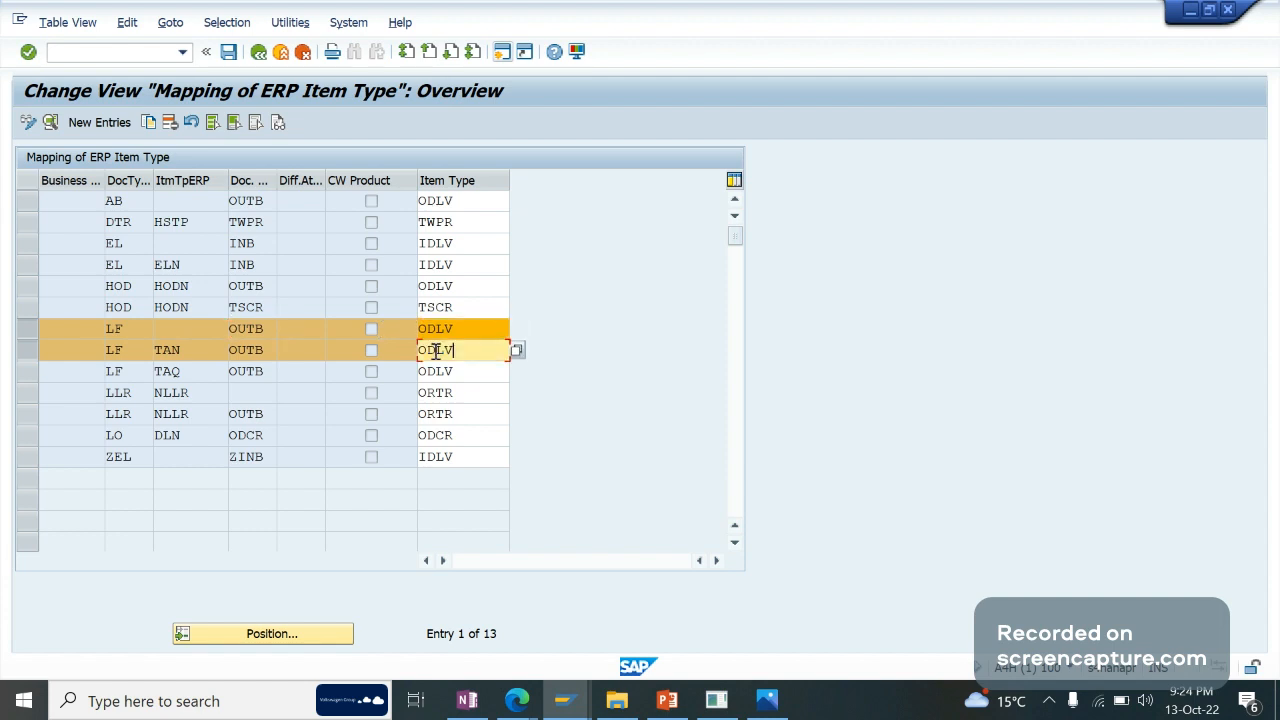
pyautogui.click(43, 370)
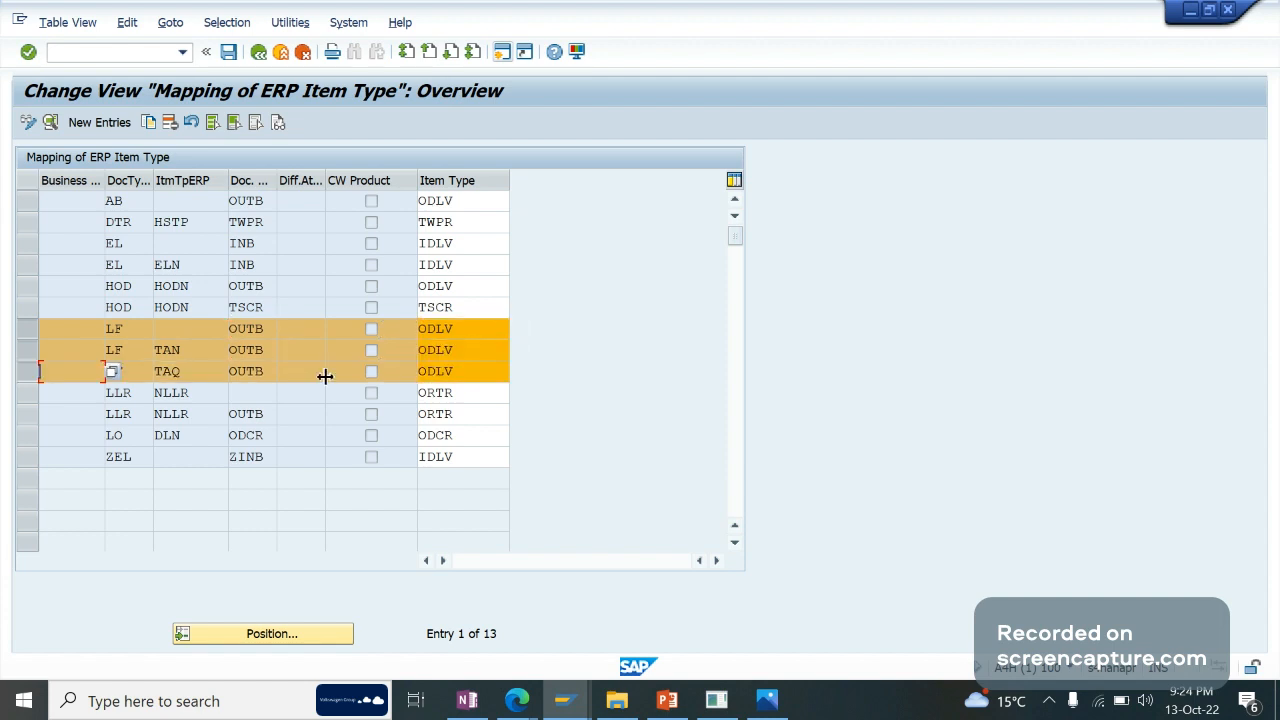
pyautogui.click(319, 375)
# Return to the ERP outbound delivery's item overview and examine the item category of item 10.
pyautogui.hotkey('alt', 'Tab')
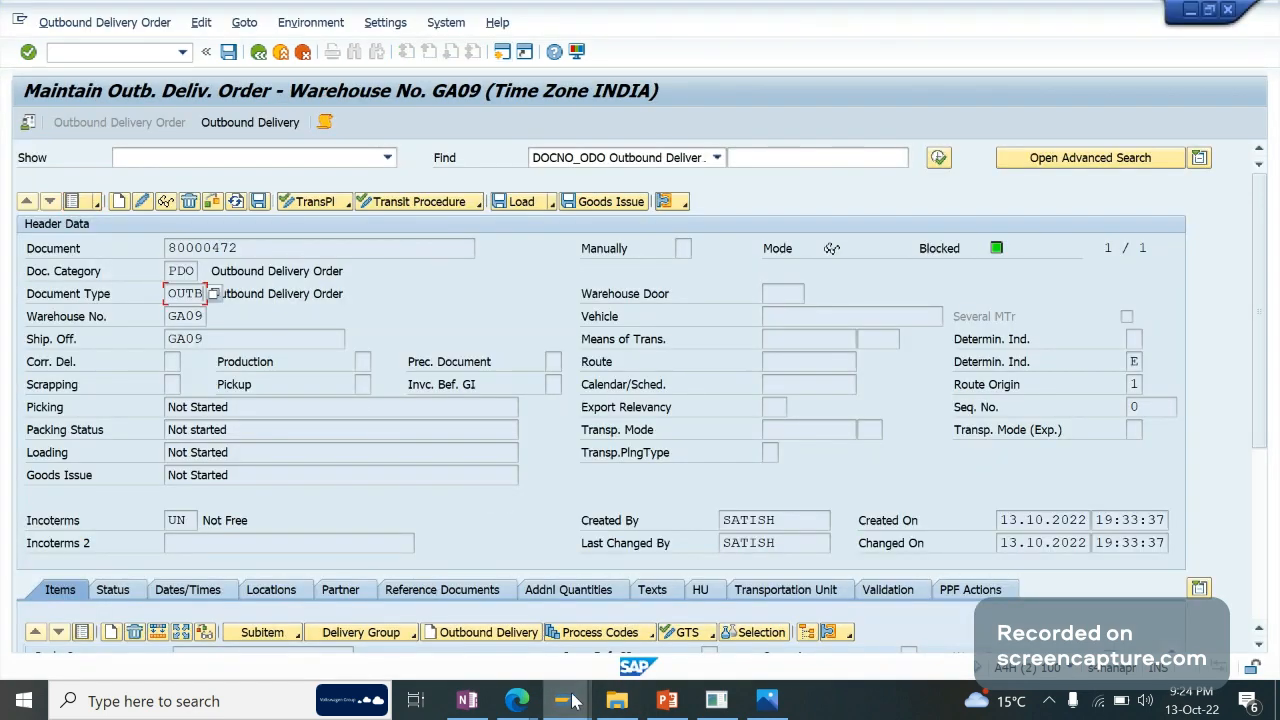
pyautogui.moveTo(572, 698)
pyautogui.click(797, 642)
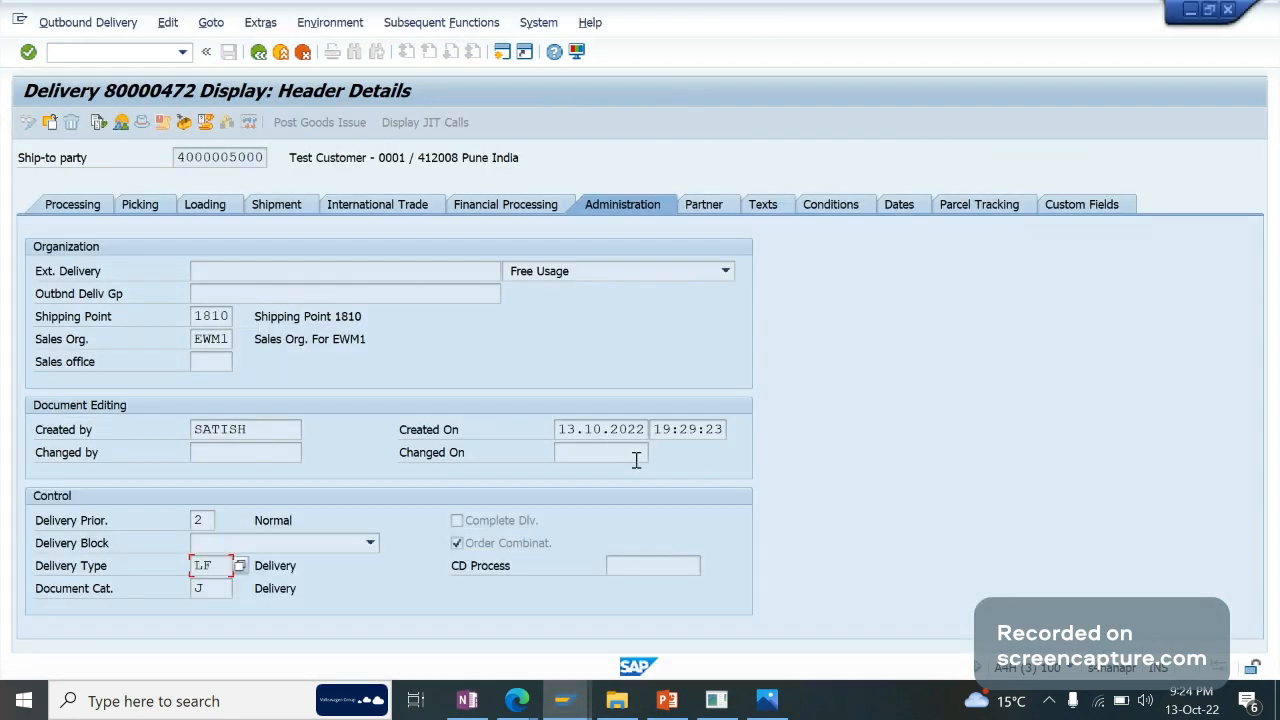
pyautogui.click(258, 51)
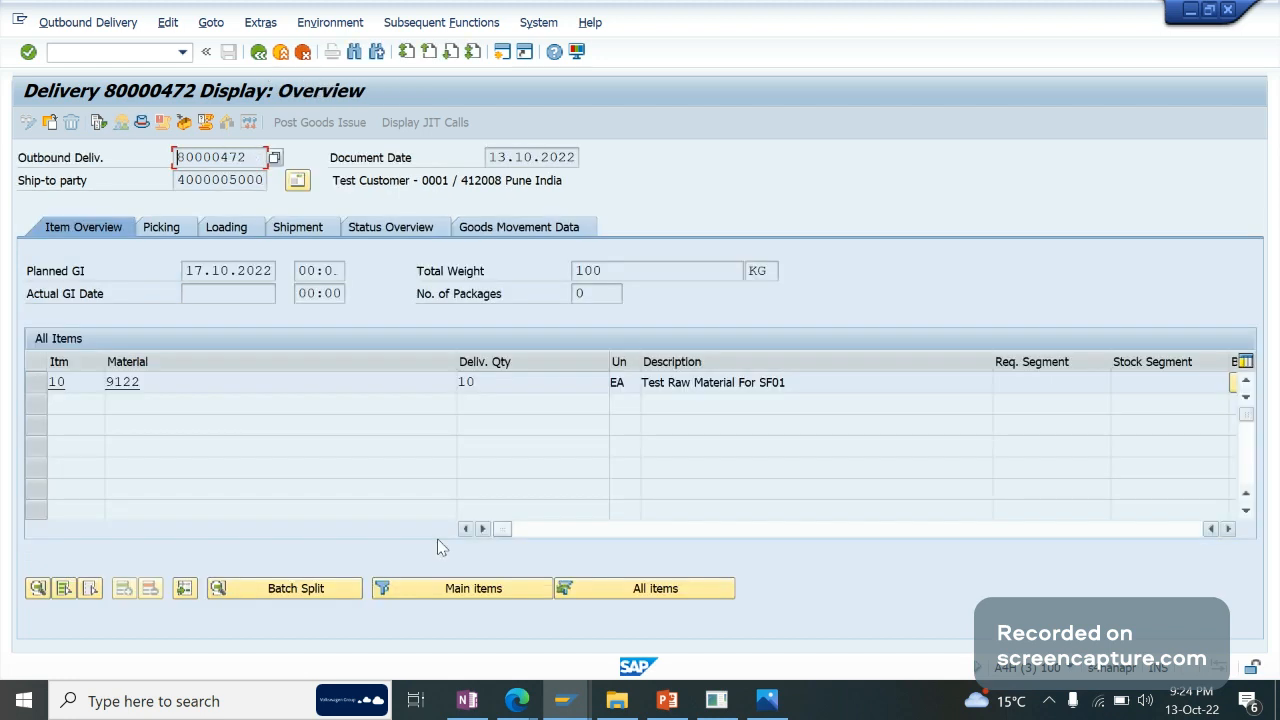
pyautogui.click(1229, 528)
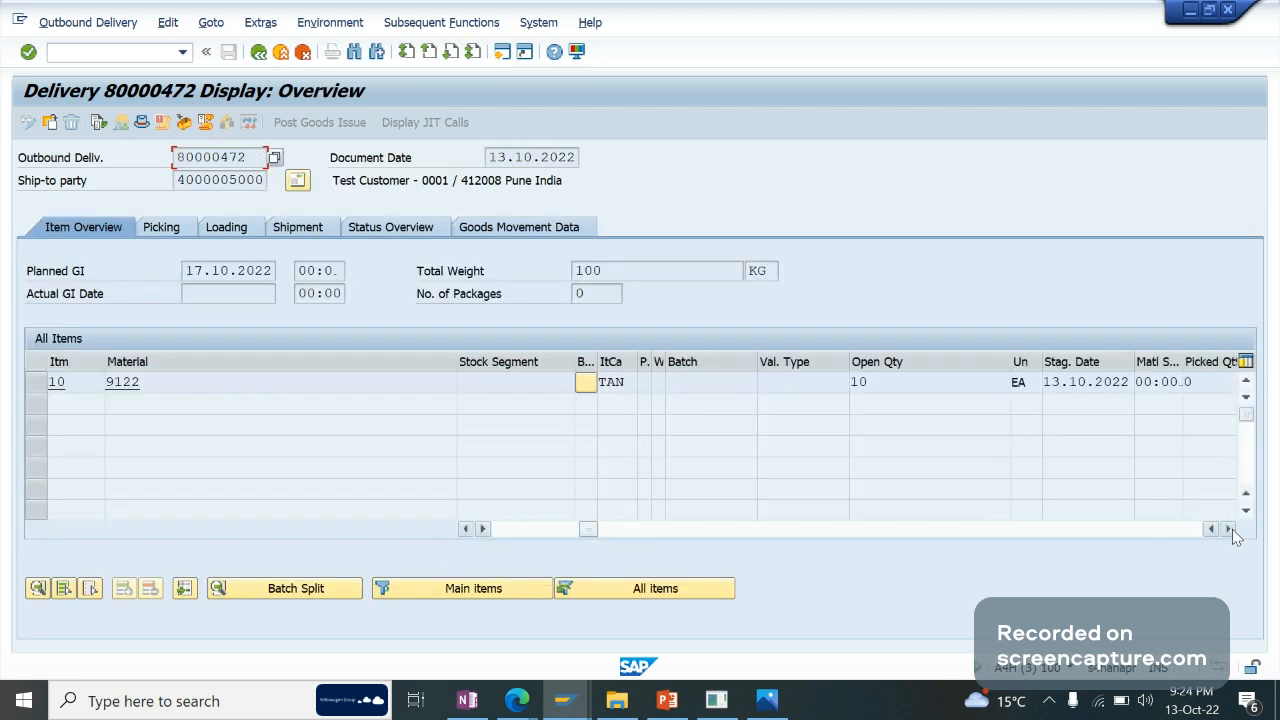
pyautogui.click(1229, 528)
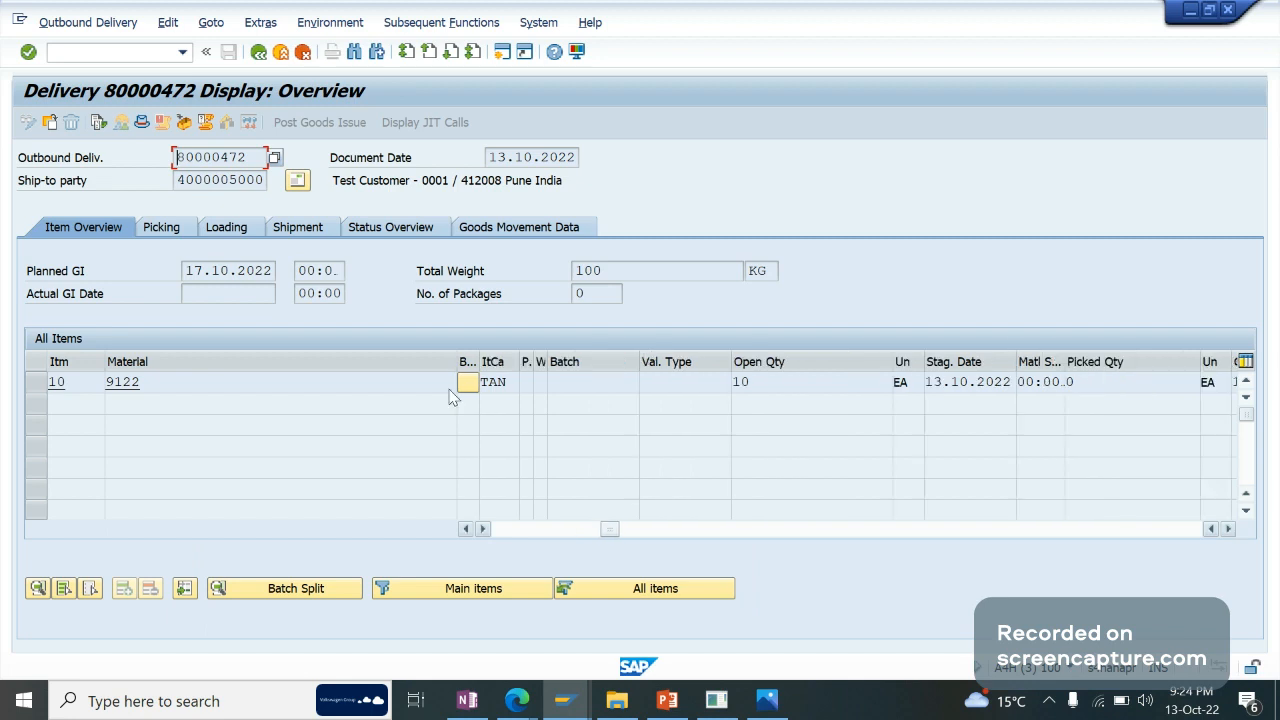
# Mark the delivery item's category TAN, return to the ERP item type mapping and examine the LF/TAN row's document type and item type.
pyautogui.click(509, 383)
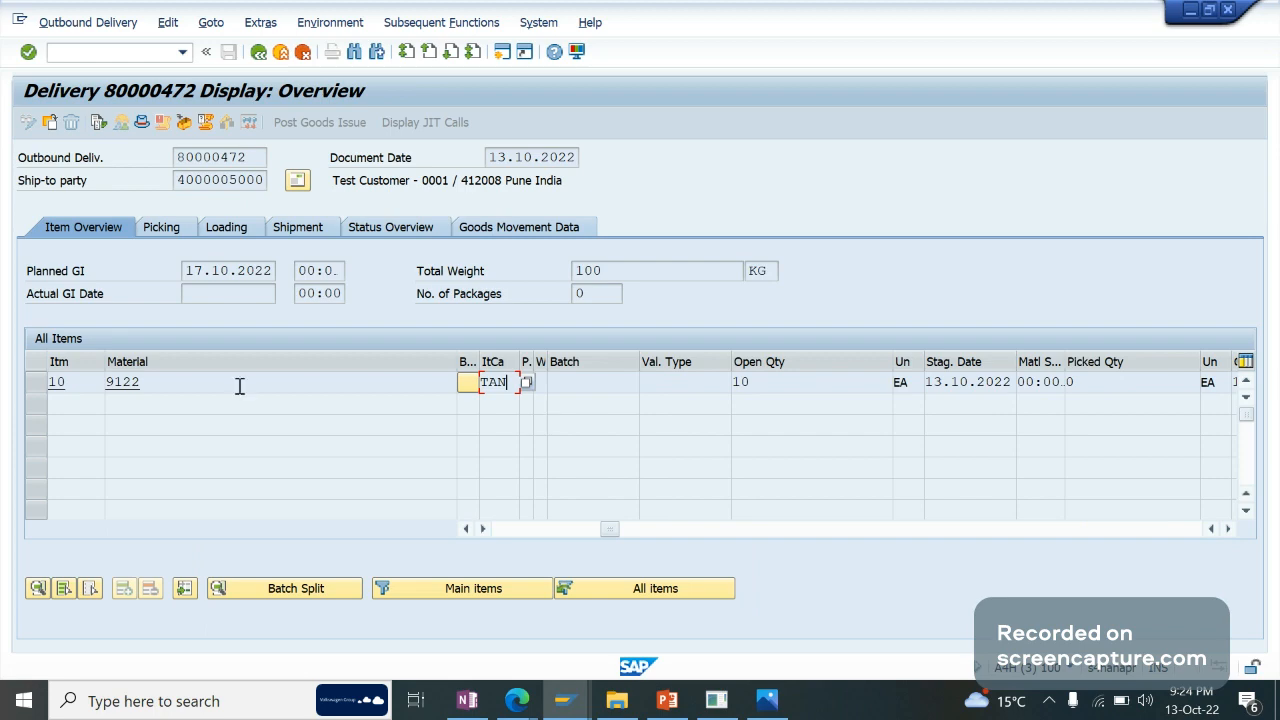
pyautogui.hotkey('alt', 'Tab')
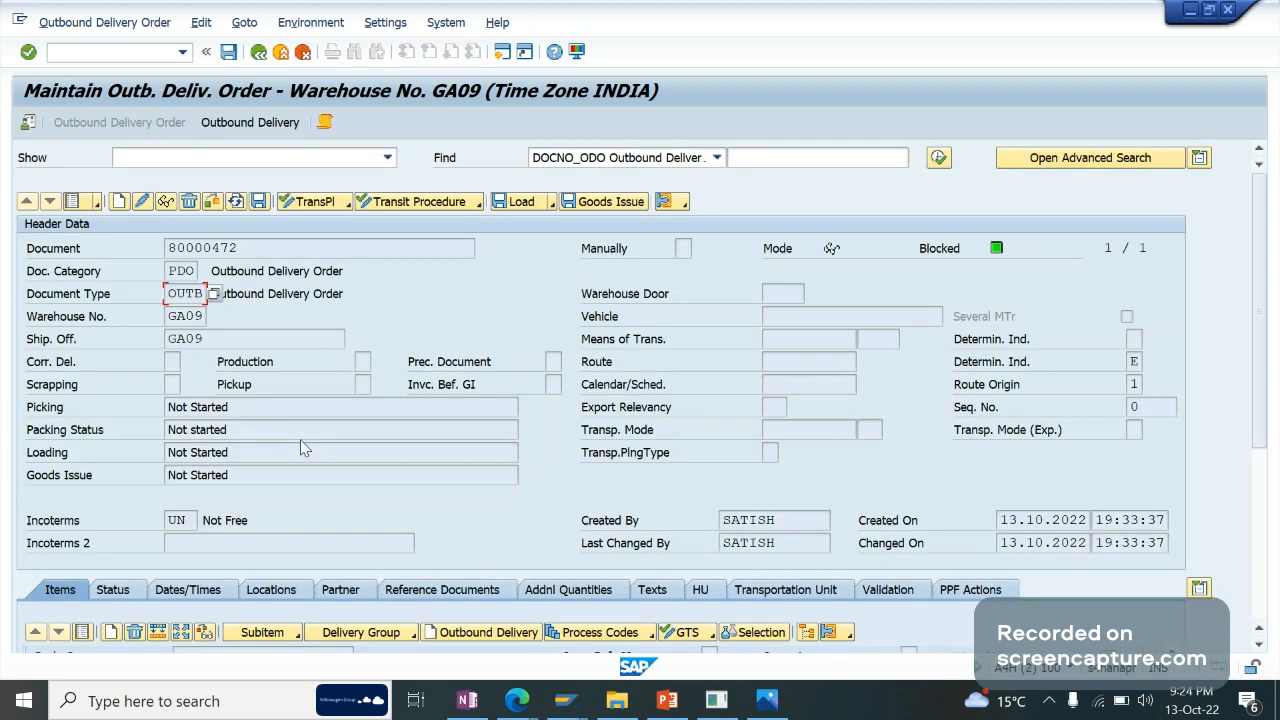
pyautogui.hotkey('alt', 'Tab')
pyautogui.hotkey('alt', 'Tab')
pyautogui.press('Tab')
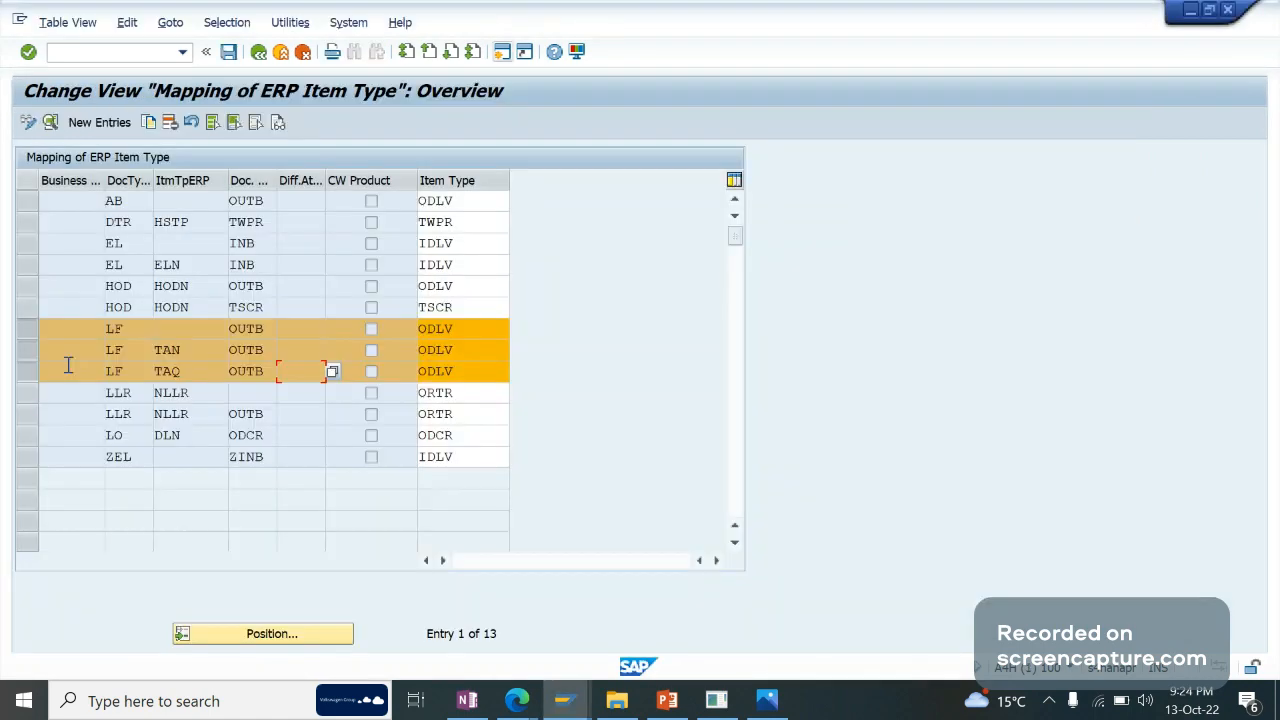
pyautogui.click(139, 357)
pyautogui.click(197, 351)
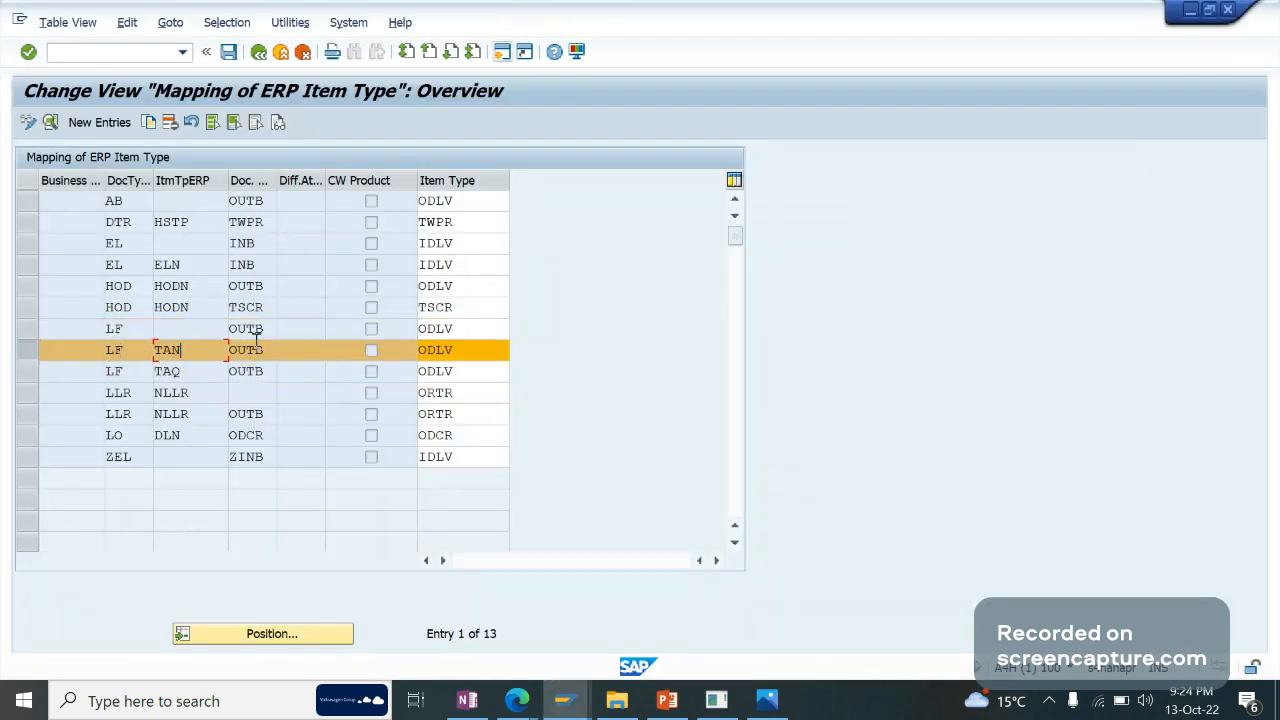
pyautogui.click(255, 346)
pyautogui.press('Tab')
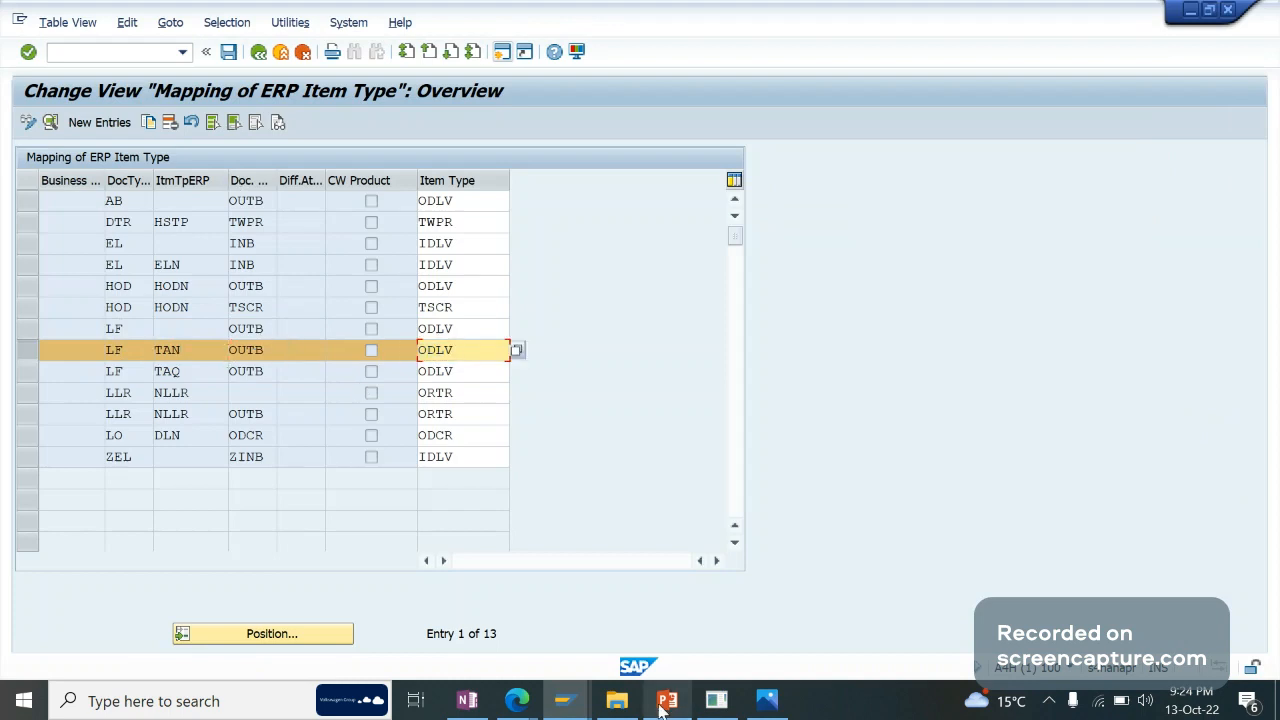
# Switch to the outbound delivery order and examine the item type in its item details.
pyautogui.click(580, 705)
pyautogui.click(857, 632)
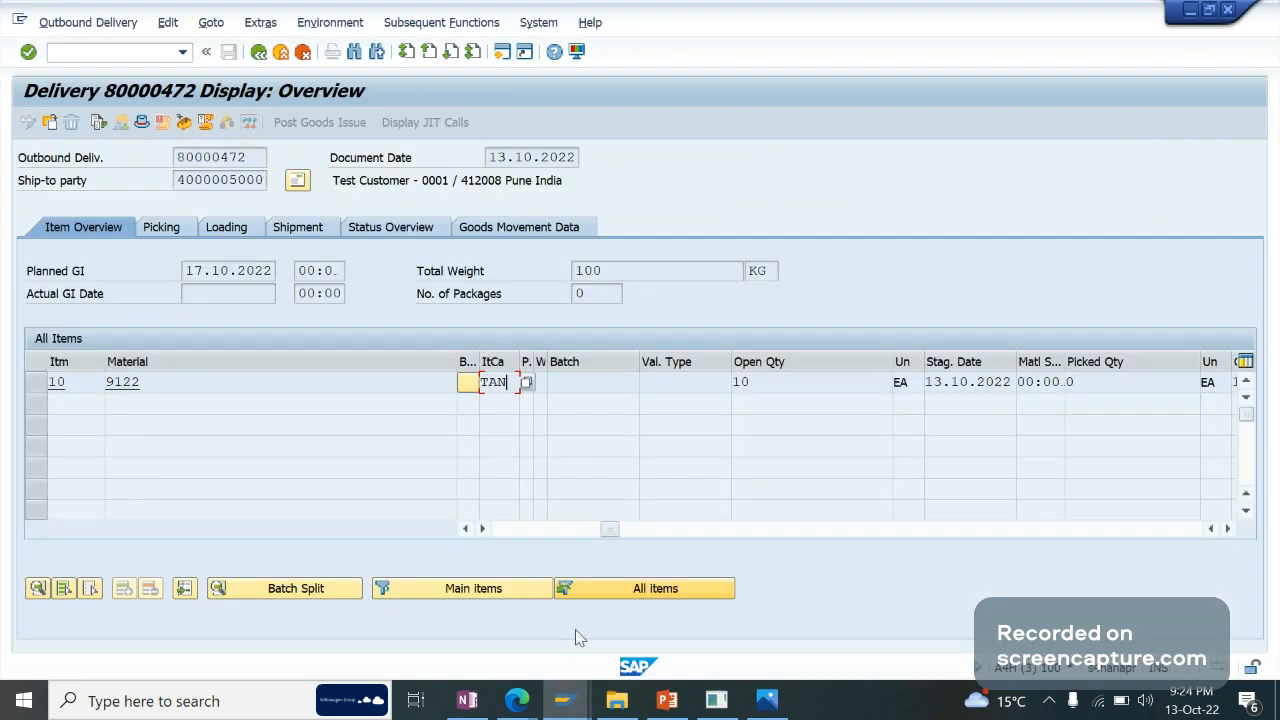
pyautogui.click(563, 700)
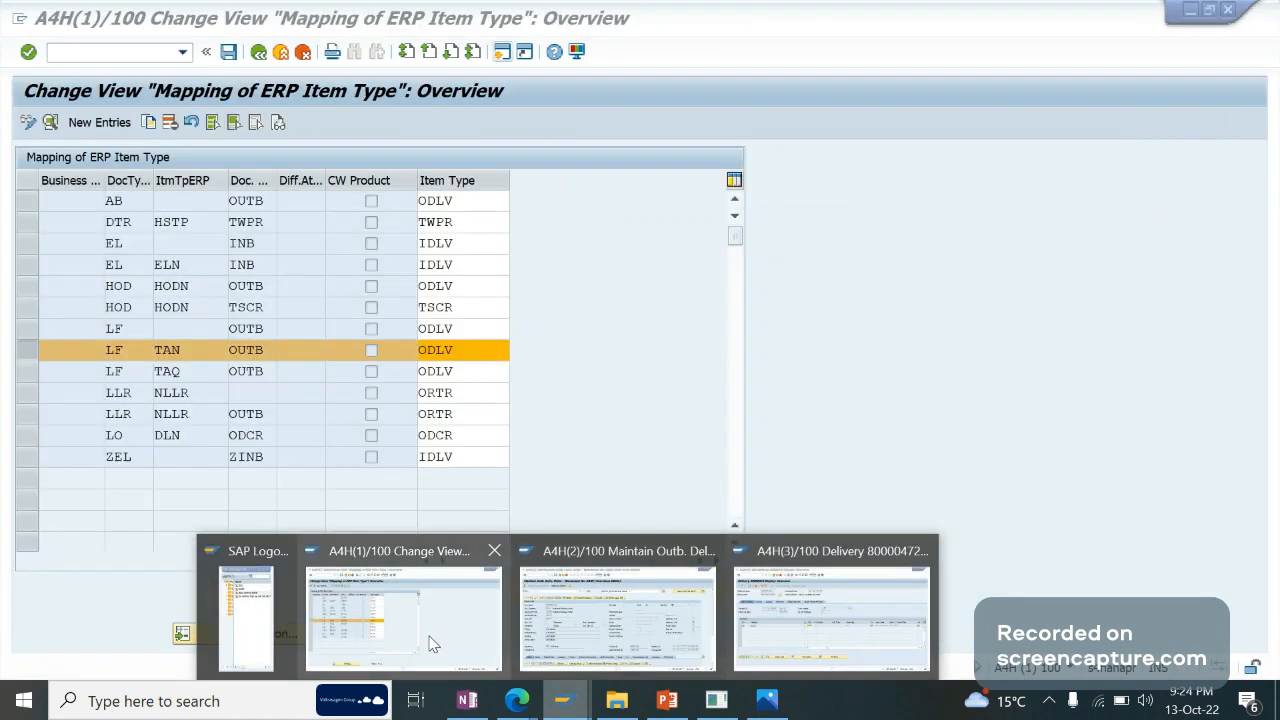
pyautogui.click(618, 615)
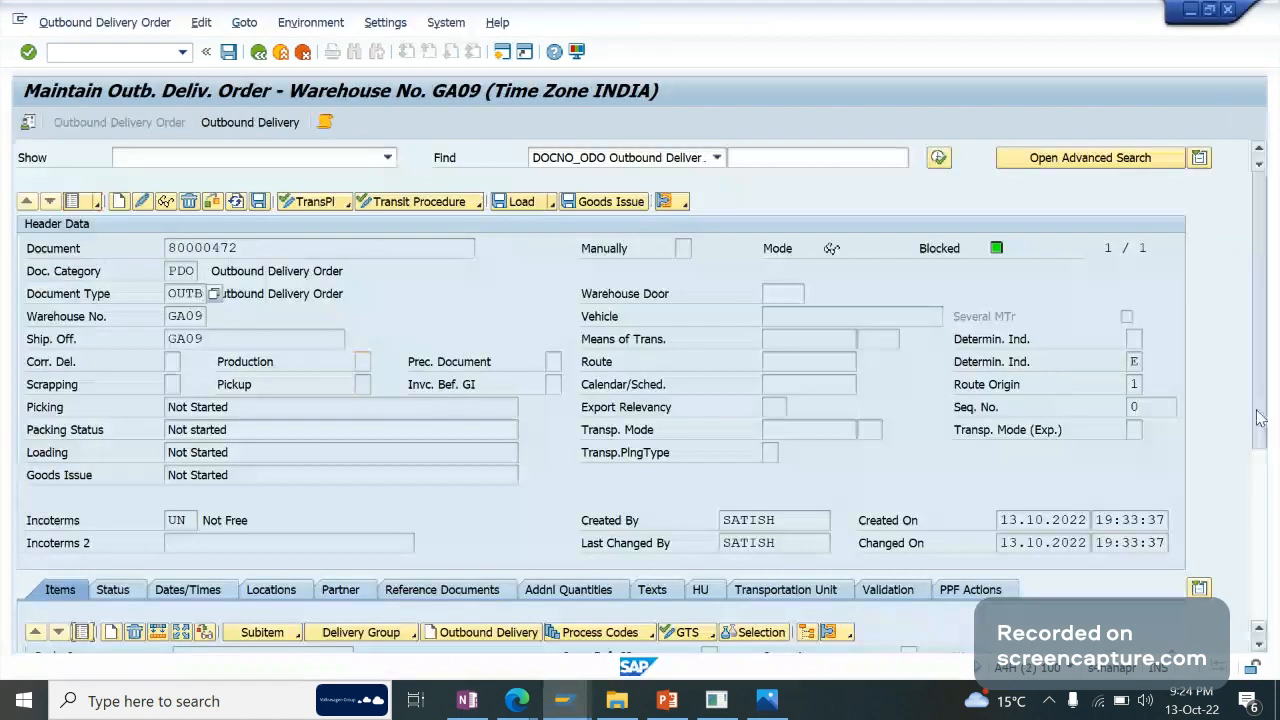
pyautogui.moveTo(1260, 418); pyautogui.dragTo(1260, 590)
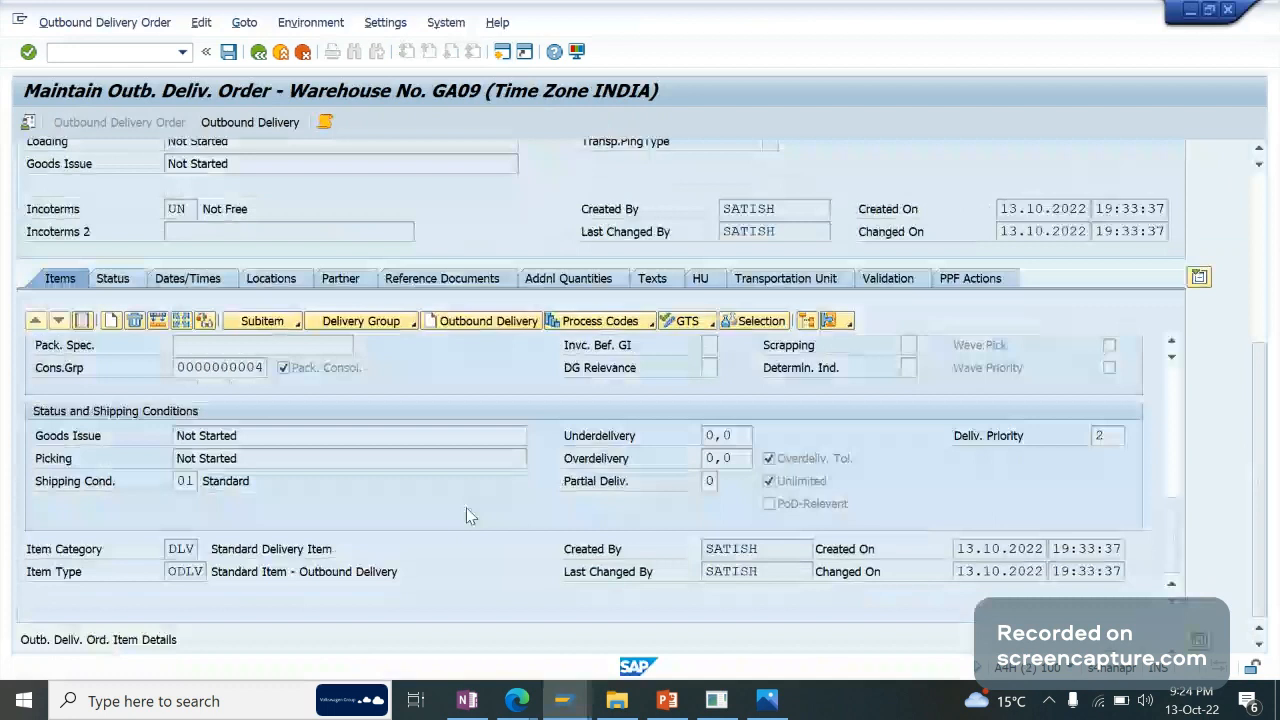
pyautogui.click(171, 576)
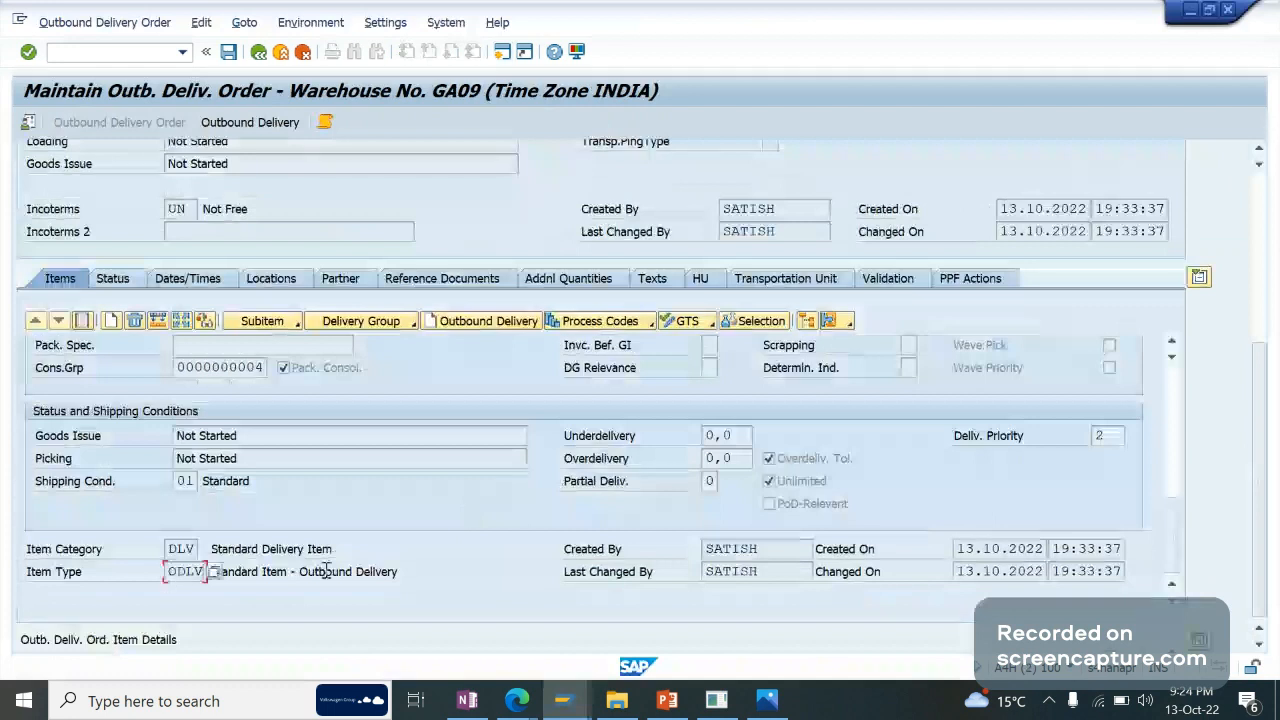
pyautogui.moveTo(320, 571); pyautogui.dragTo(426, 571)
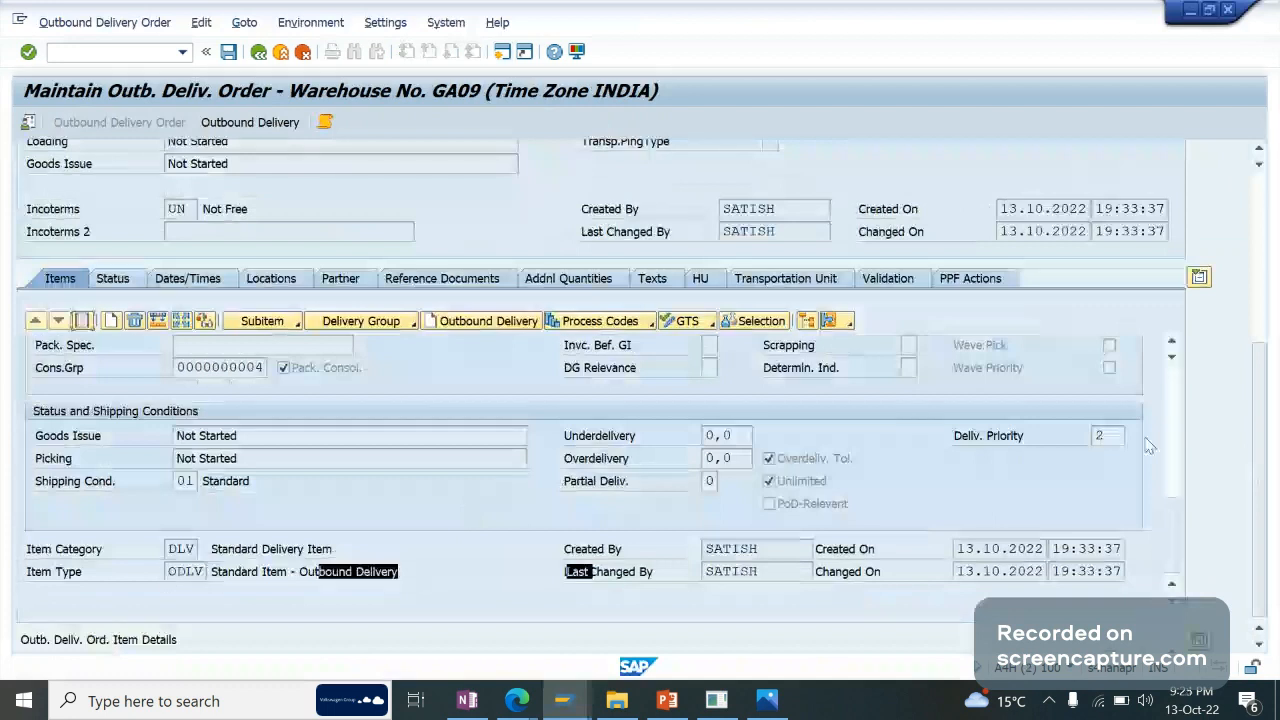
# Examine the warehouse process type in the movement data of the outbound delivery order item.
pyautogui.moveTo(1164, 520); pyautogui.dragTo(1172, 420)
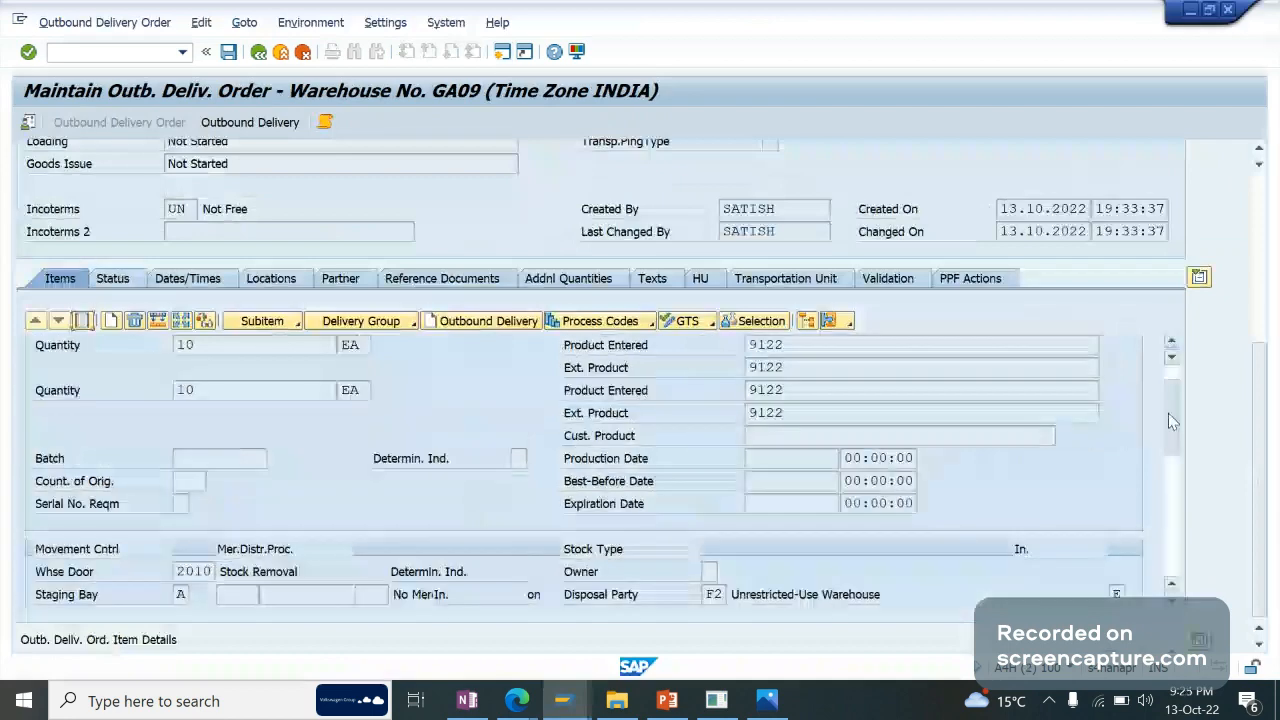
pyautogui.moveTo(1260, 457)
pyautogui.mouseDown()
pyautogui.moveTo(1273, 385)
pyautogui.moveTo(1276, 462)
pyautogui.mouseUp()
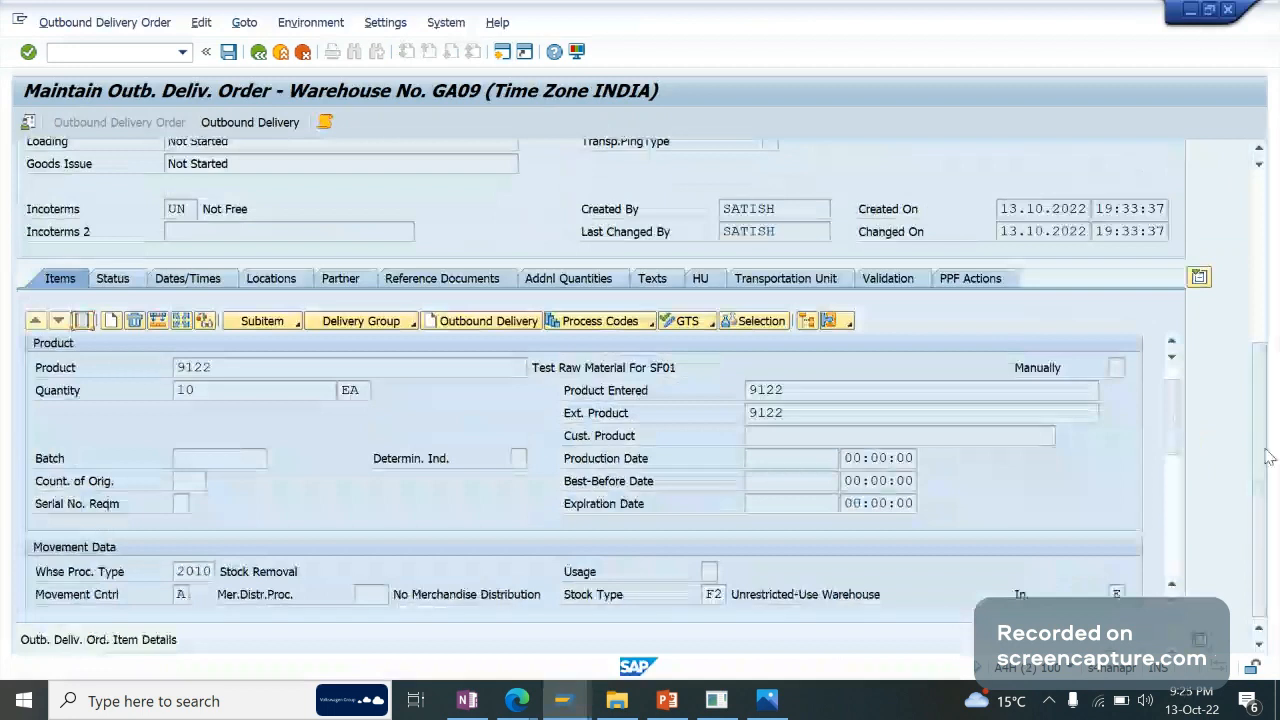
pyautogui.click(176, 570)
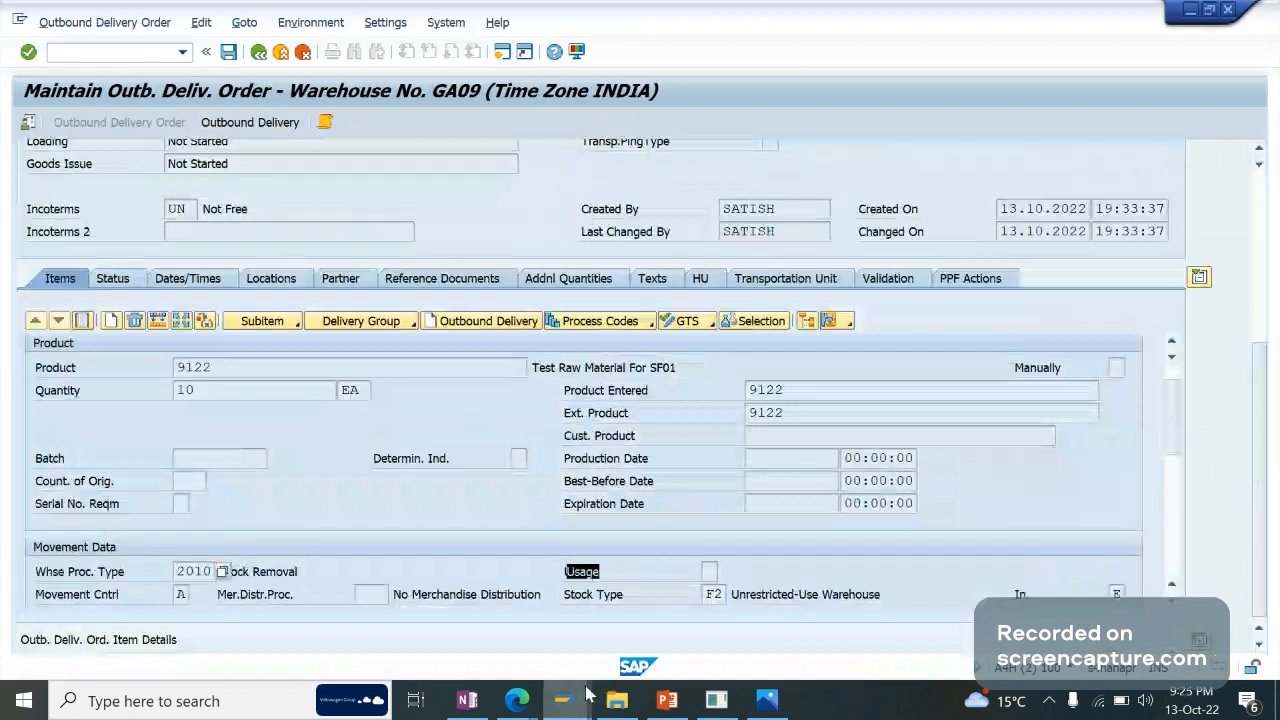
# Return to the ERP item type mapping, leave it and collapse the Interfaces branch of the implementation guide.
pyautogui.moveTo(563, 700)
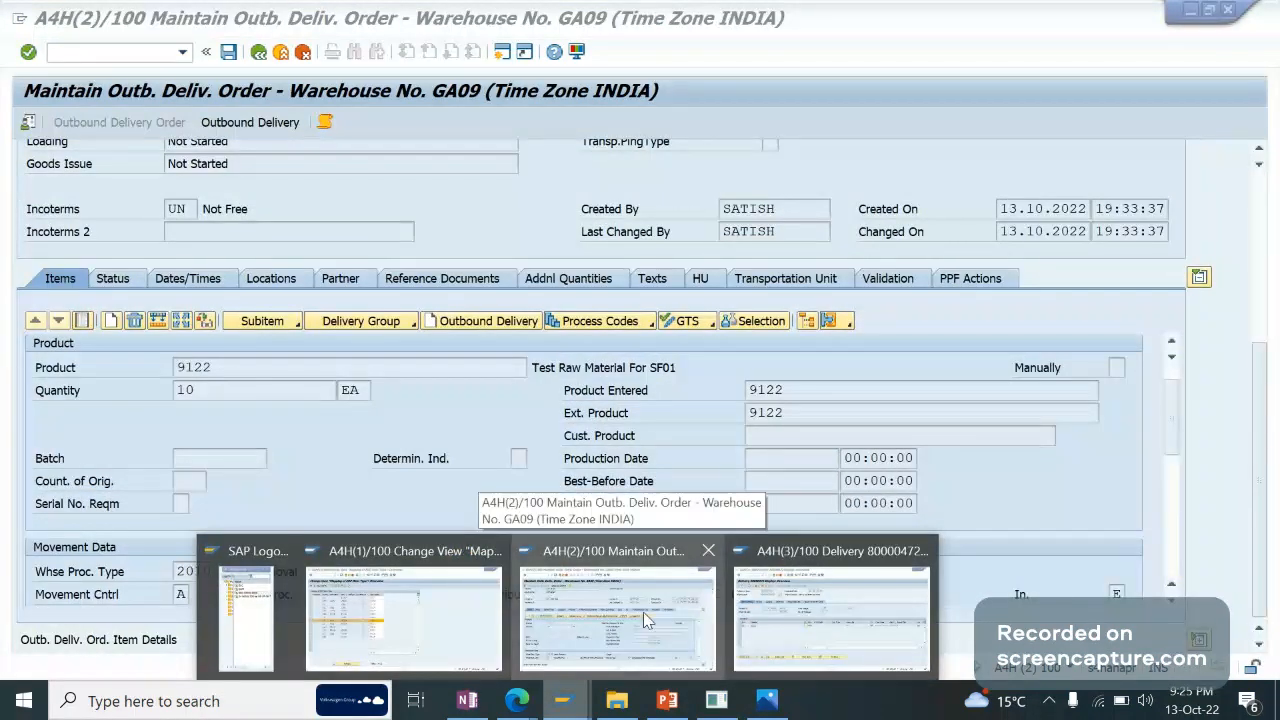
pyautogui.click(450, 615)
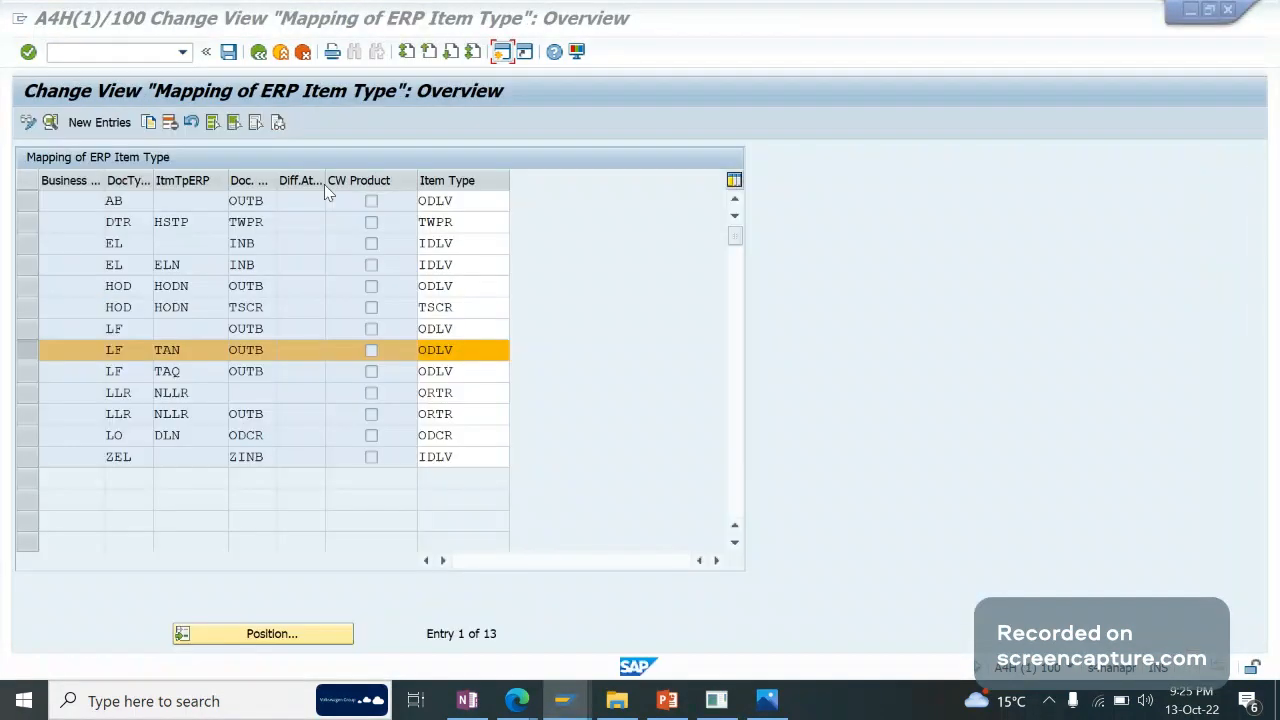
pyautogui.press('F3')
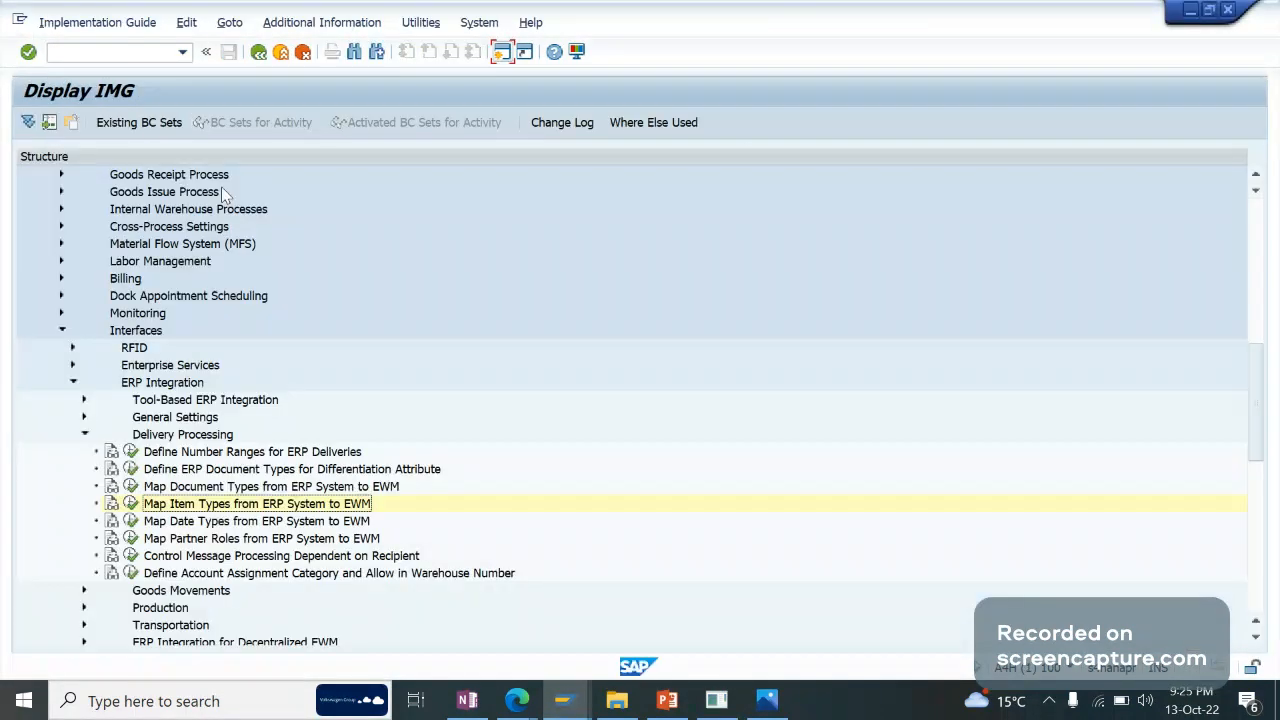
pyautogui.doubleClick(185, 436)
pyautogui.press('Left')
pyautogui.press('Left')
pyautogui.press('Left')
pyautogui.press('Left')
pyautogui.press('Left')
pyautogui.press('Left')
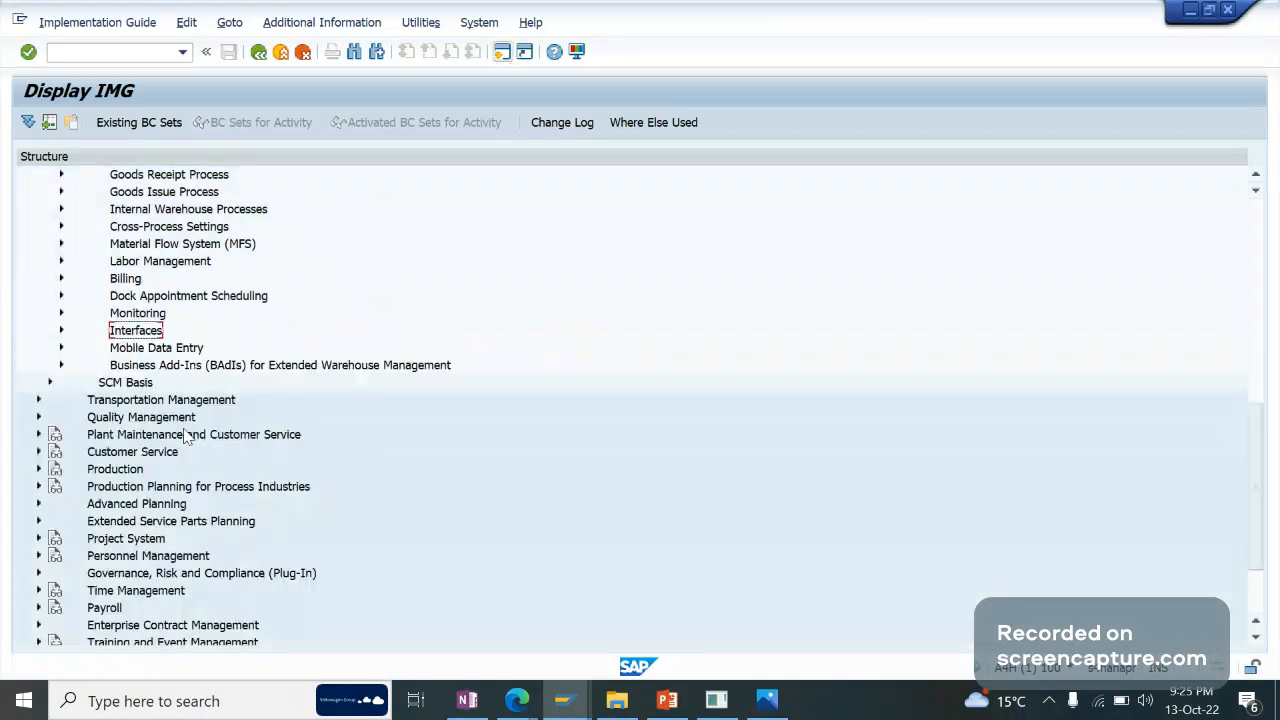
# Expand Cross-Process Settings under Extended Warehouse Management in the implementation guide.
pyautogui.press('Up')
pyautogui.press('Up')
pyautogui.press('Up')
pyautogui.press('Up')
pyautogui.press('Up')
pyautogui.press('Up')
pyautogui.press('Up')
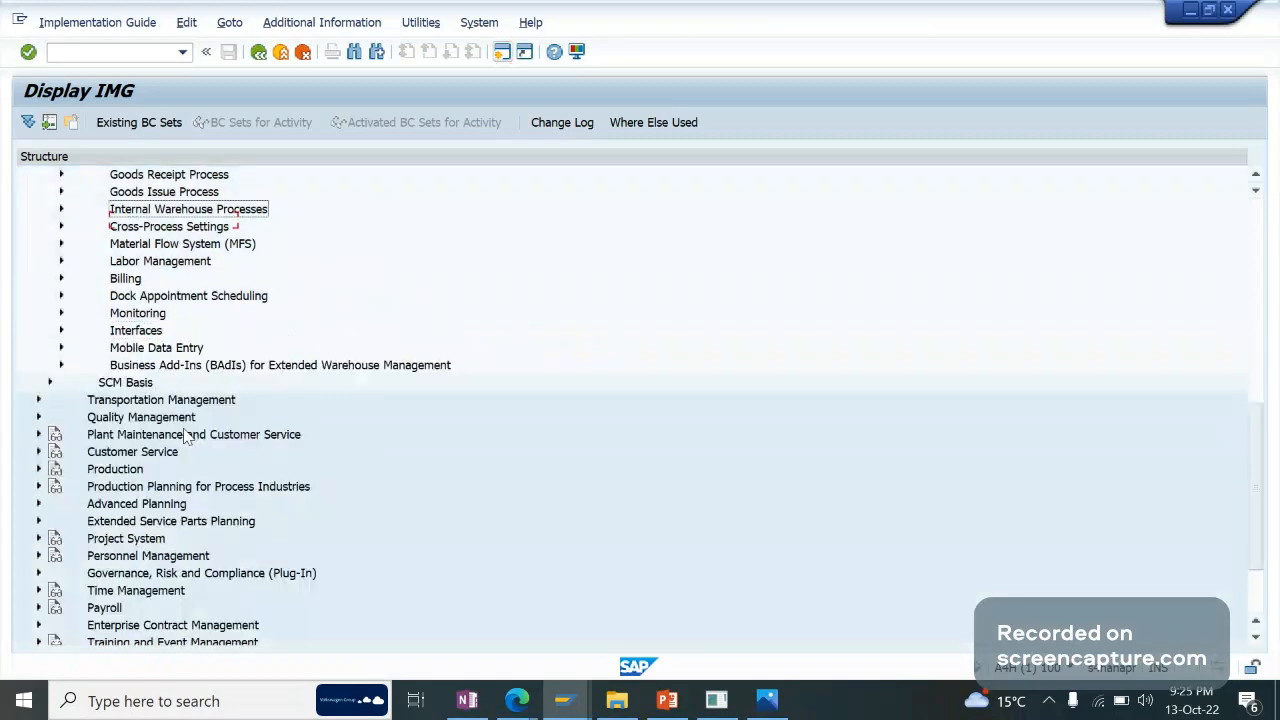
pyautogui.press('Up')
pyautogui.press('Up')
pyautogui.press('Up')
pyautogui.press('Up')
pyautogui.press('Up')
pyautogui.press('Up')
pyautogui.press('Down')
pyautogui.press('Down')
pyautogui.press('Down')
pyautogui.press('Down')
pyautogui.press('Down')
pyautogui.press('Down')
pyautogui.press('Down')
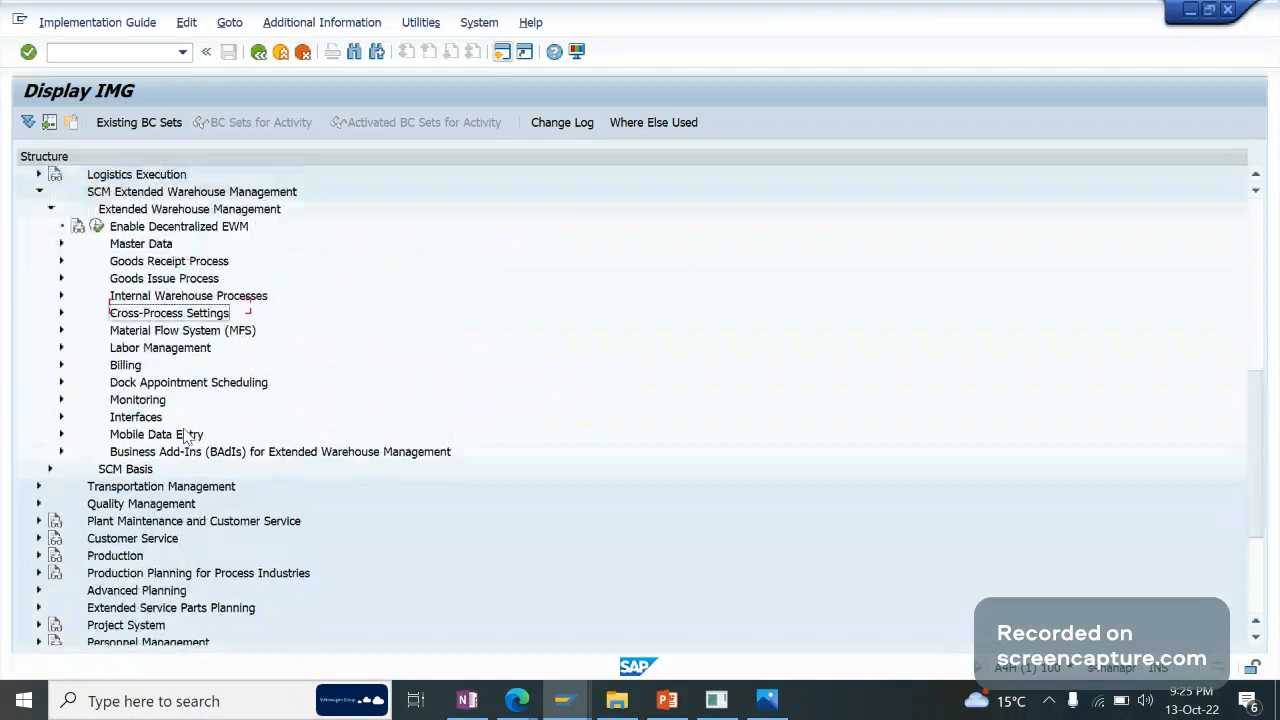
pyautogui.press('Right')
pyautogui.press('Down')
pyautogui.press('Down')
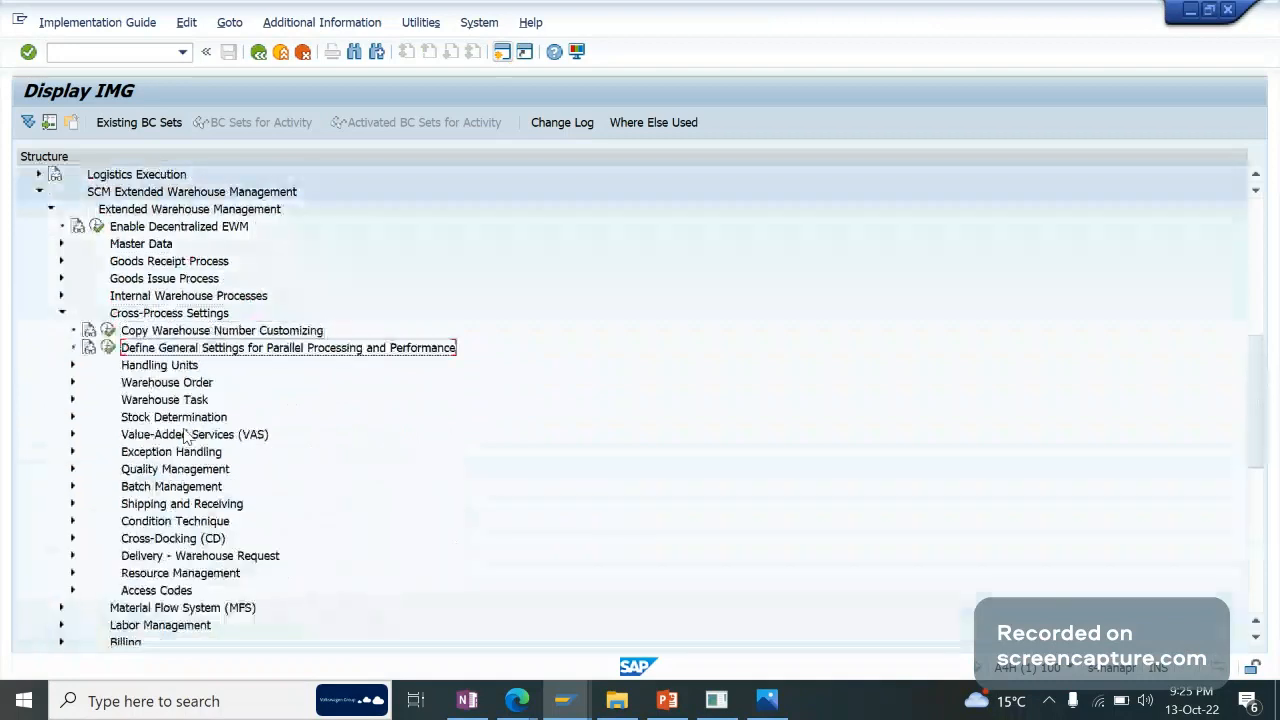
# Expand Warehouse Task and execute the activity Determine Warehouse Process Type.
pyautogui.press('Down')
pyautogui.press('Down')
pyautogui.press('Down')
pyautogui.press('Right')
pyautogui.press('Down')
pyautogui.press('Down')
pyautogui.press('Down')
pyautogui.press('Down')
pyautogui.press('Down')
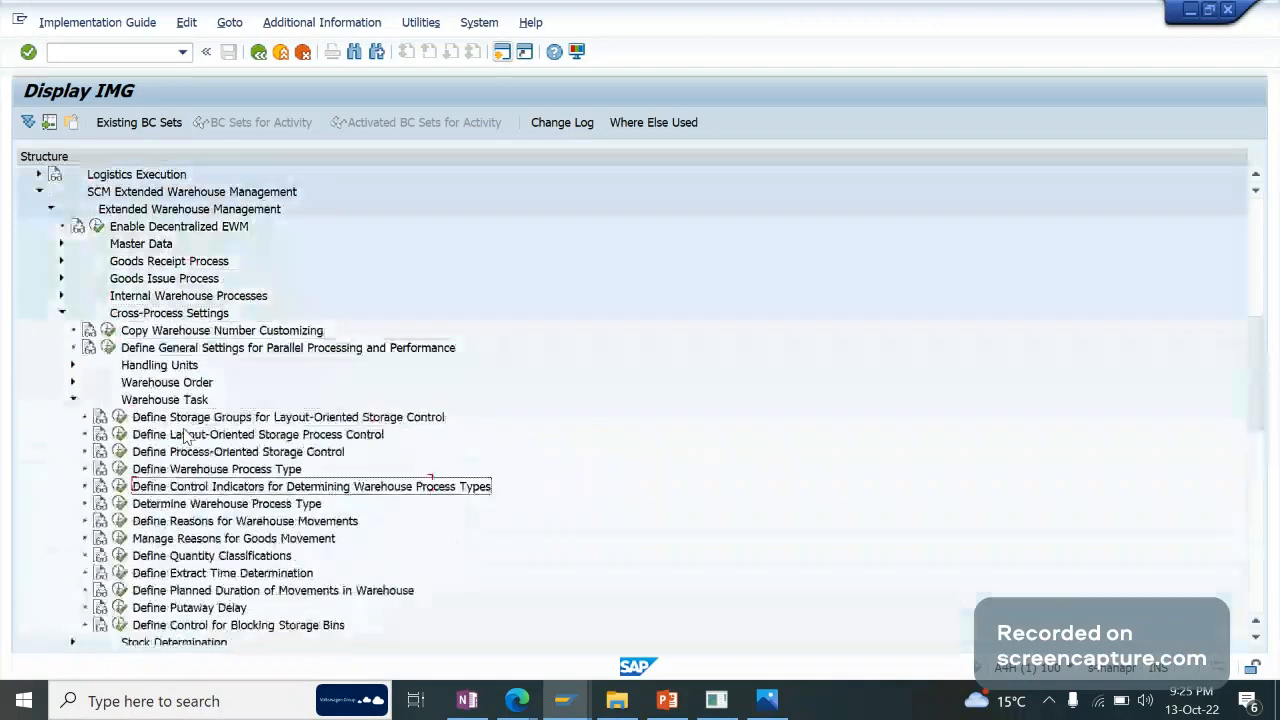
pyautogui.doubleClick(160, 505)
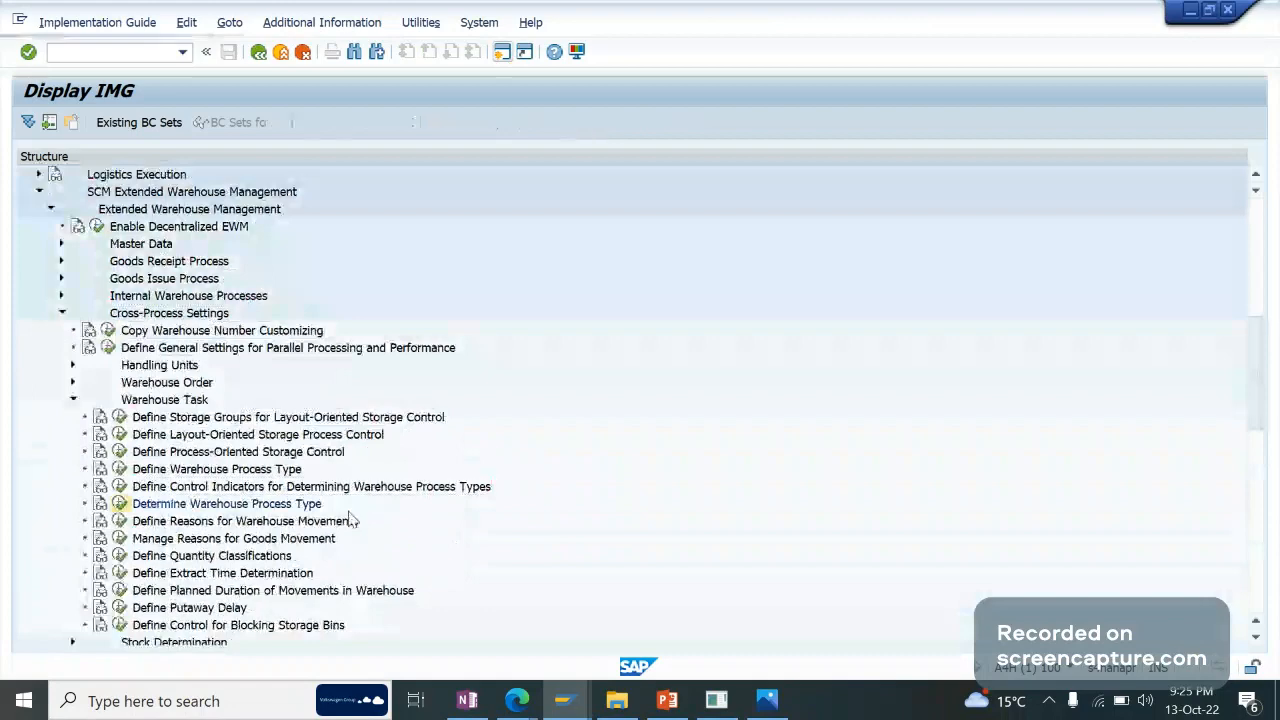
# Position the warehouse process type determination list at warehouse number GA09 and document type OUT.
pyautogui.click(262, 640)
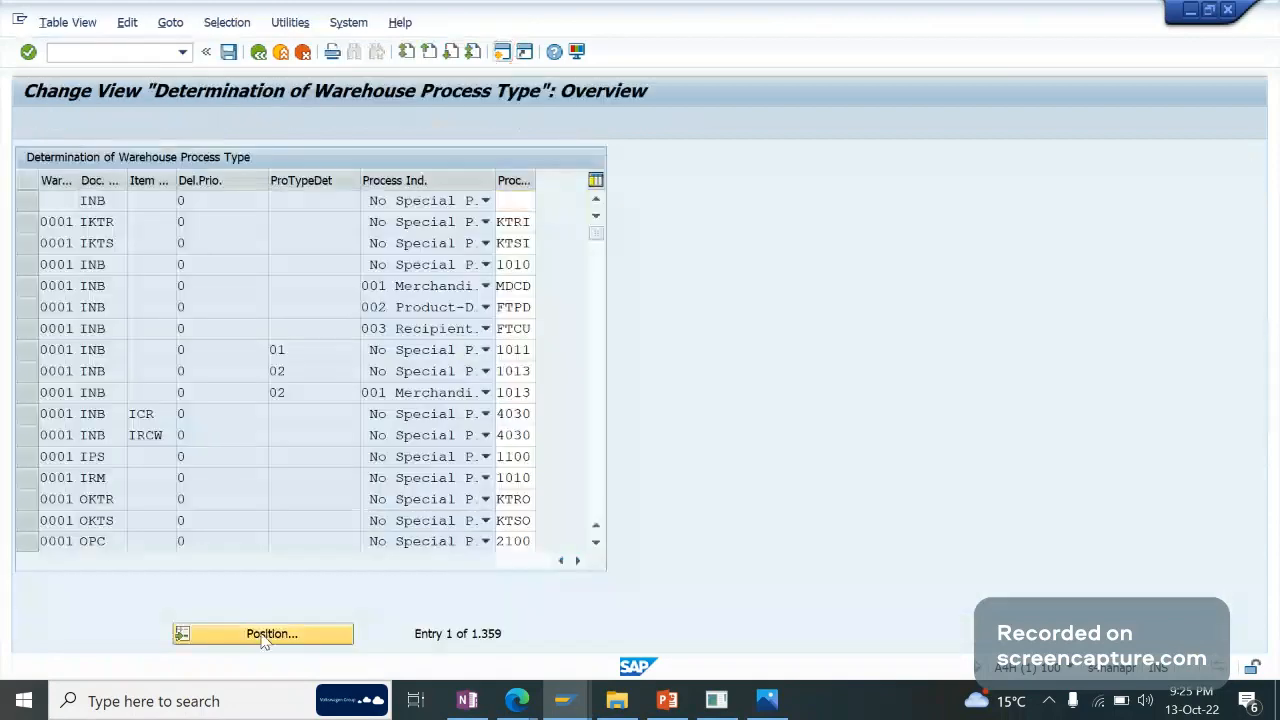
pyautogui.write('ga09')
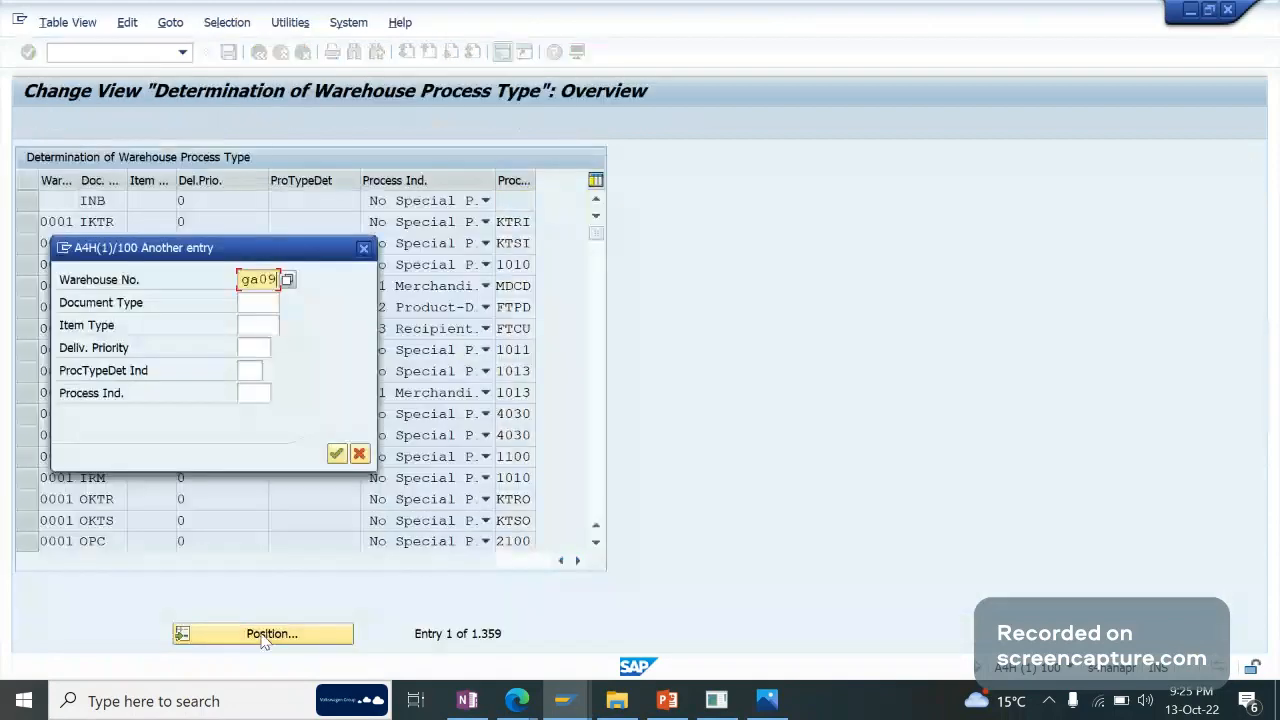
pyautogui.press('Return')
pyautogui.click(113, 287)
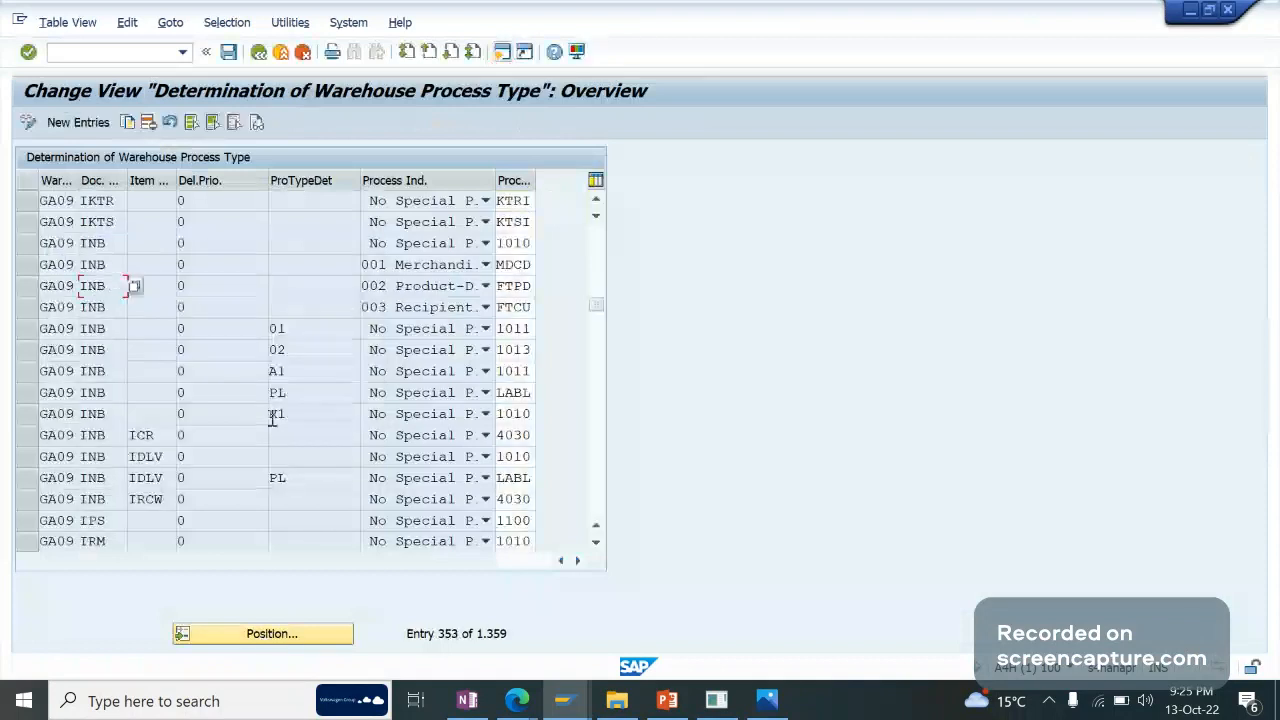
pyautogui.click(300, 646)
pyautogui.write('ga09')
pyautogui.press('Tab')
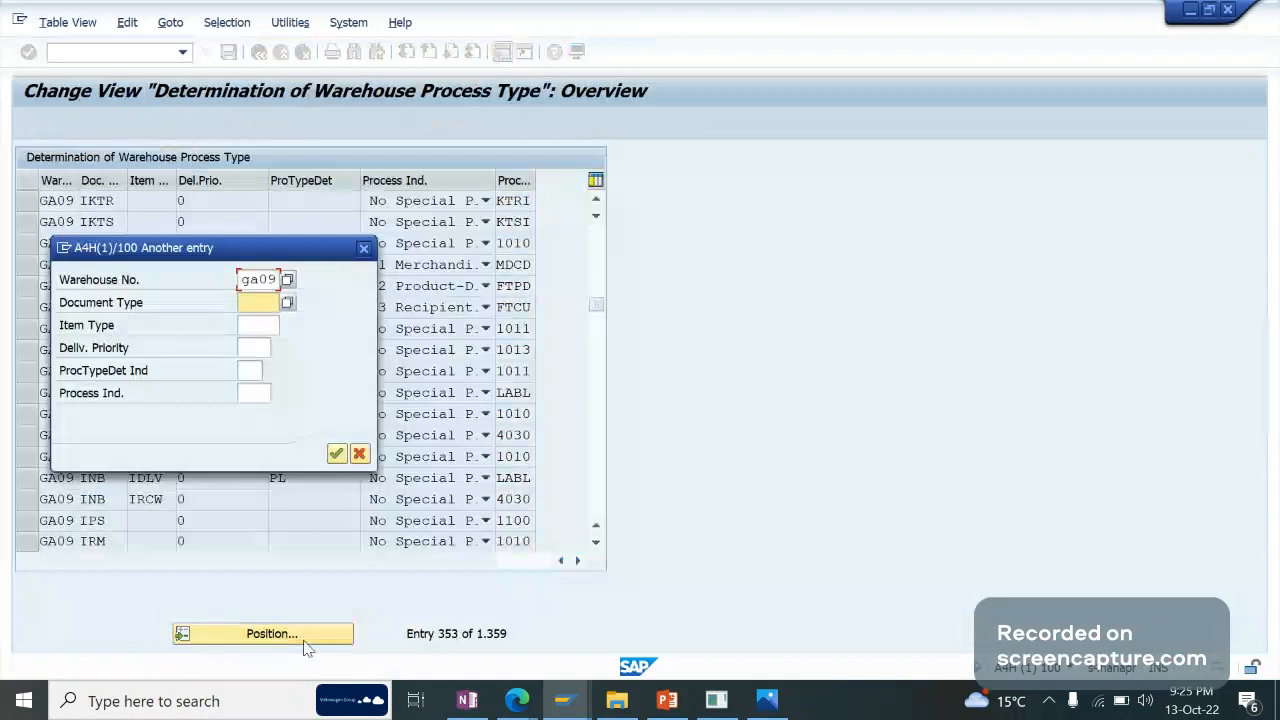
pyautogui.write('out')
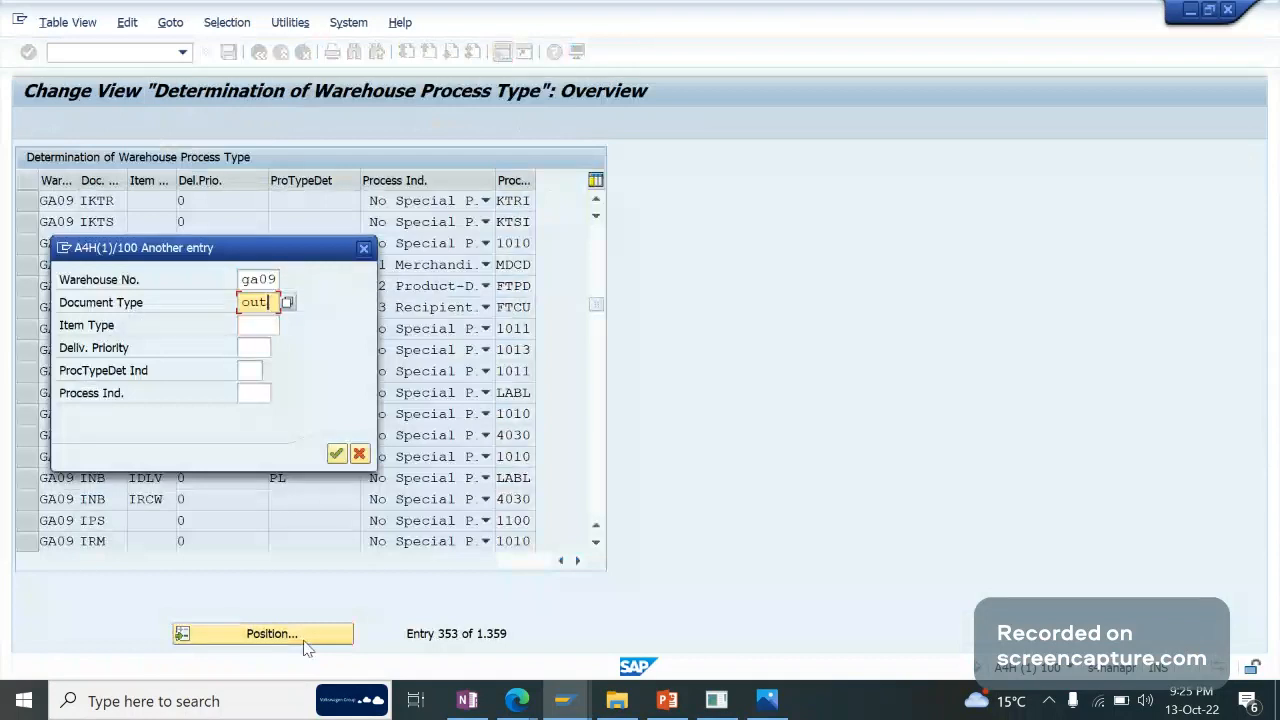
pyautogui.press('Return')
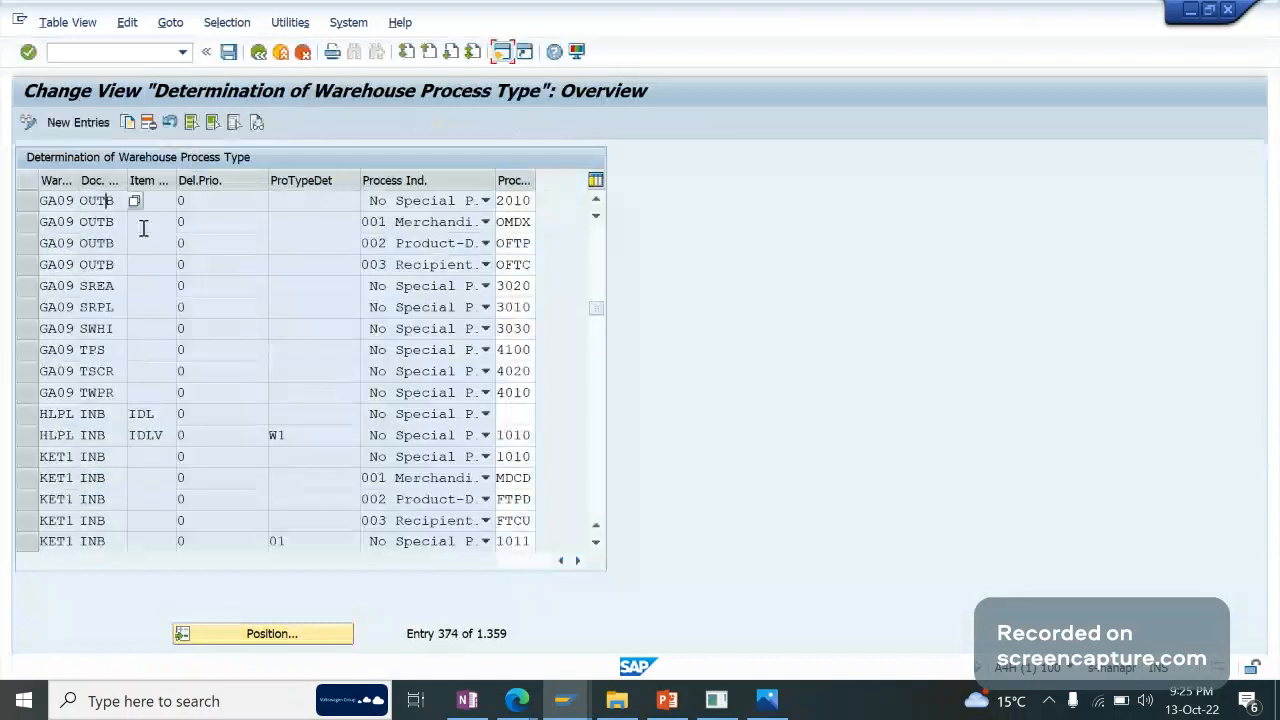
# Examine the first GA09 OUTB entry's item type, delivery priority and warehouse process type.
pyautogui.click(143, 229)
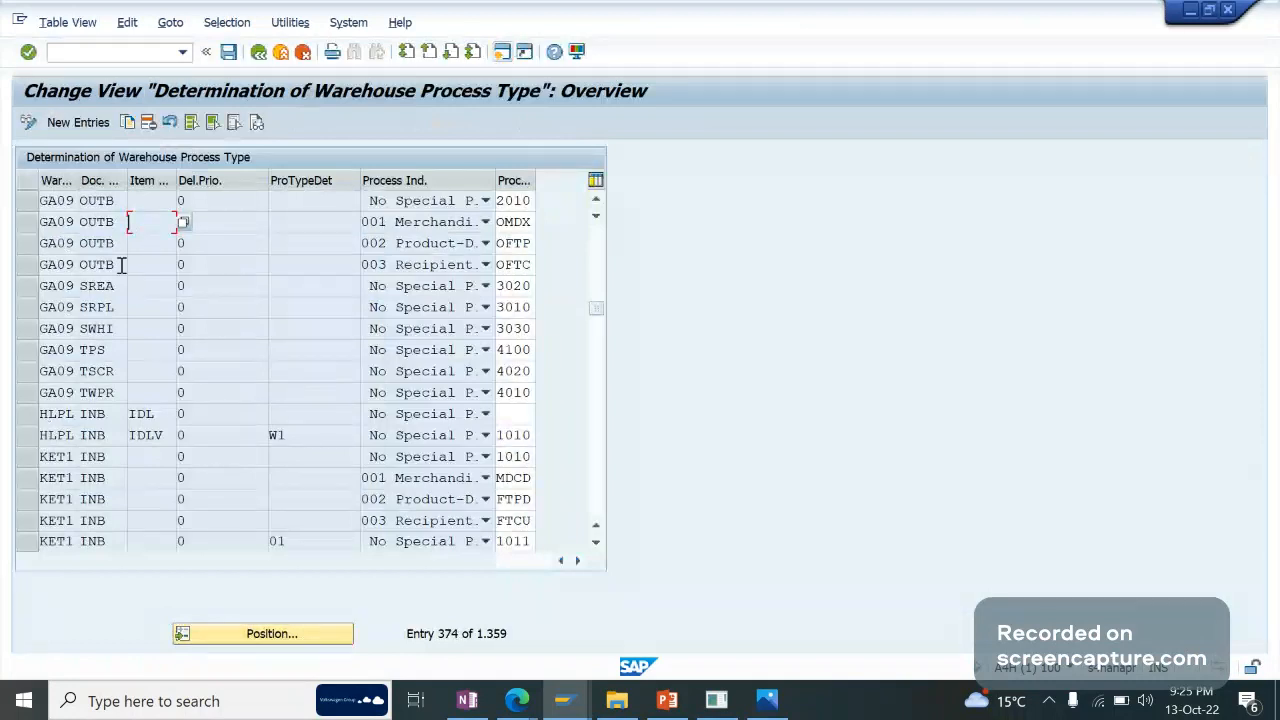
pyautogui.click(159, 210)
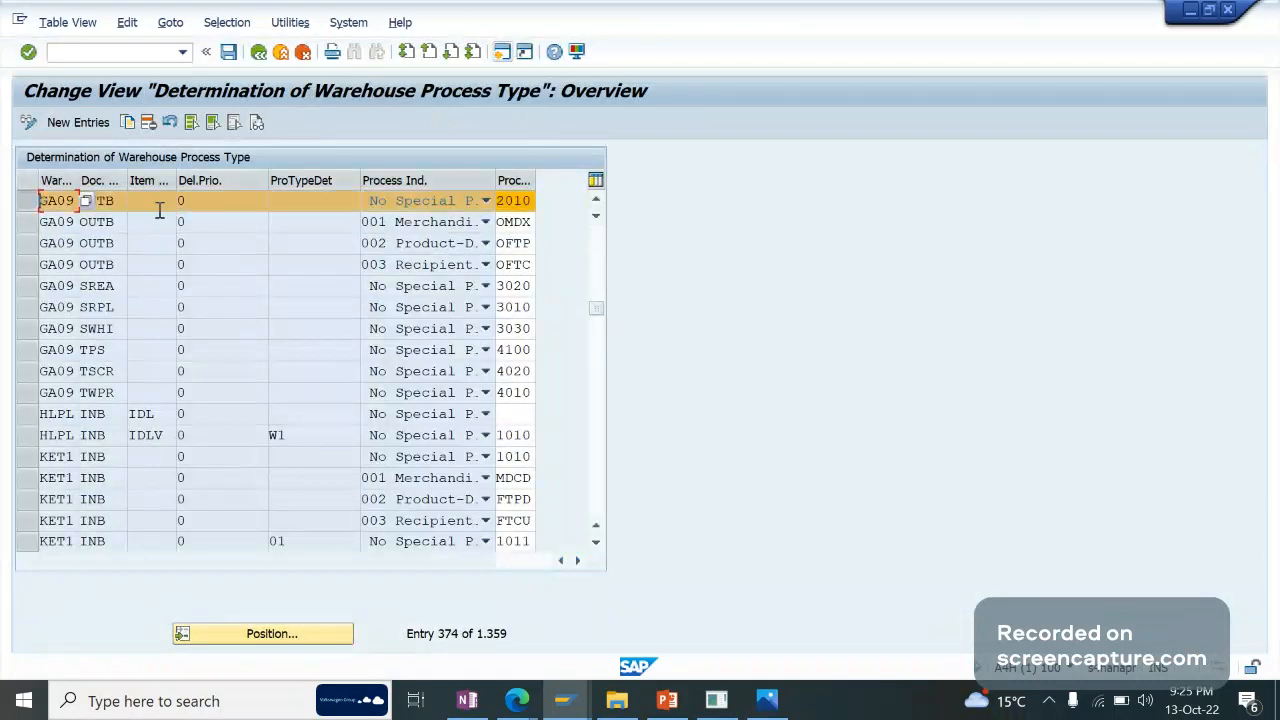
pyautogui.click(222, 206)
pyautogui.click(527, 201)
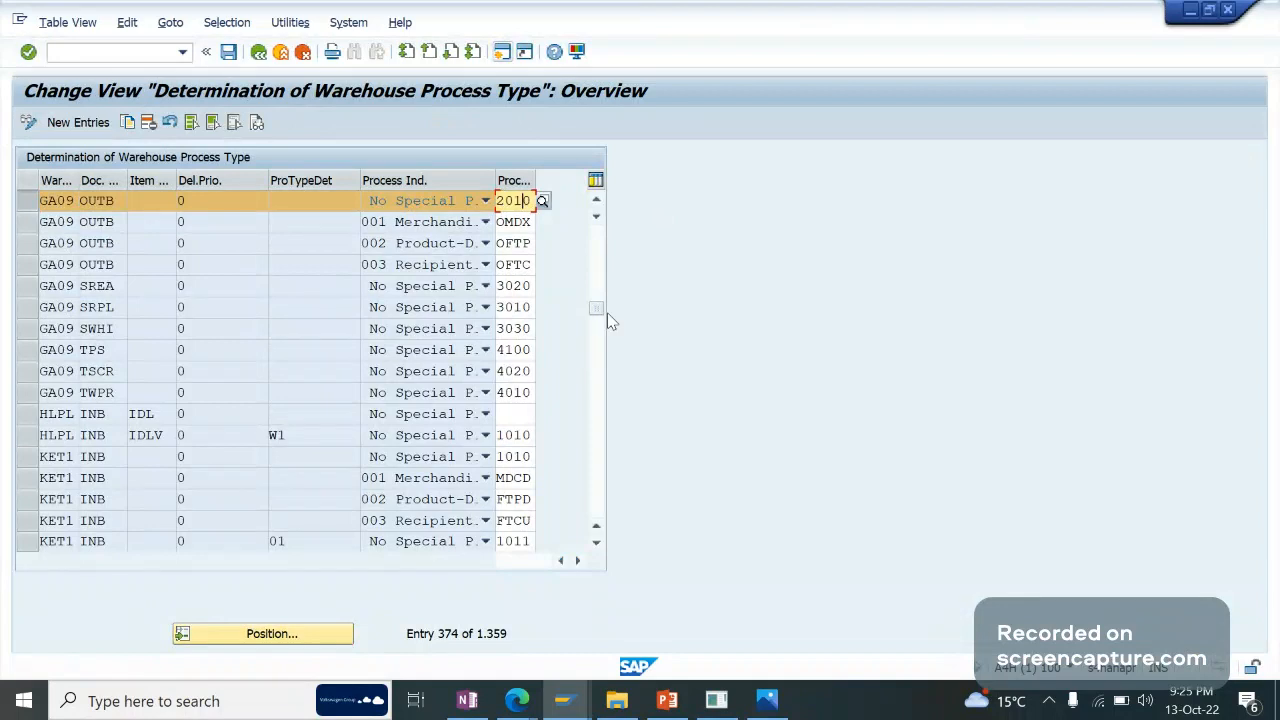
pyautogui.click(166, 201)
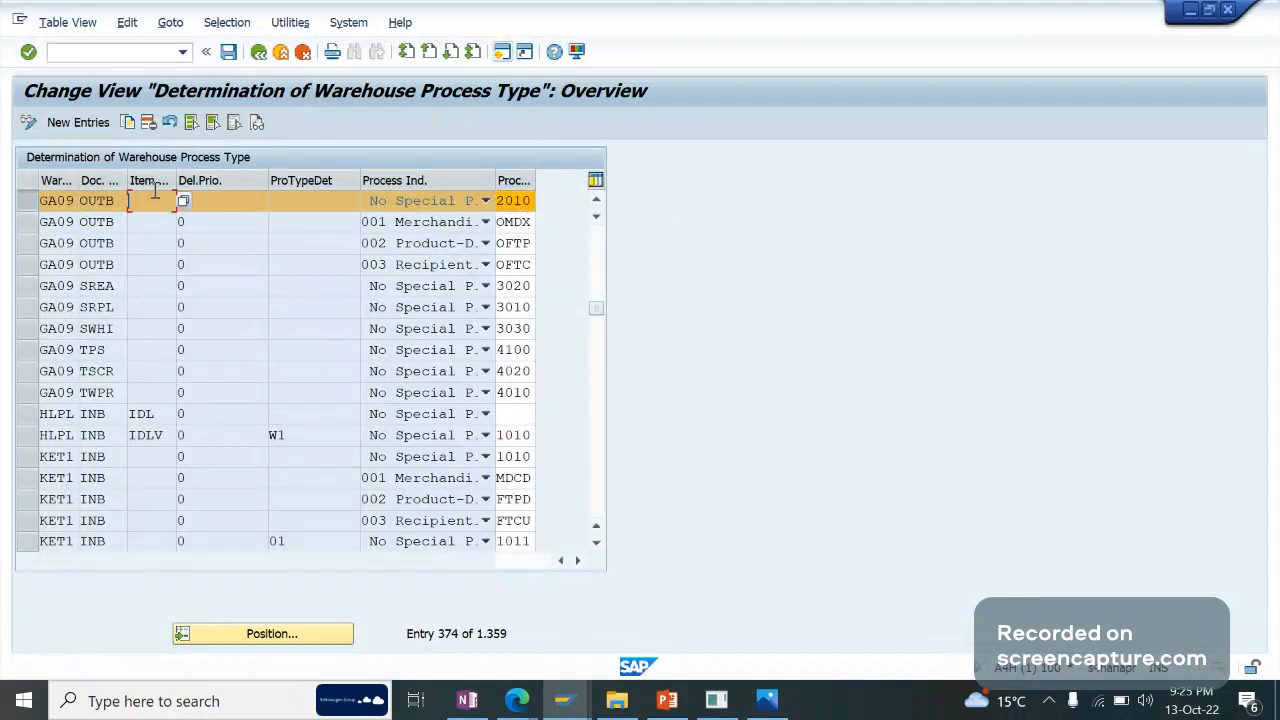
# Copy the first GA09 OUTB determination entry and look up the item type in the outbound delivery order's item details.
pyautogui.click(38, 202)
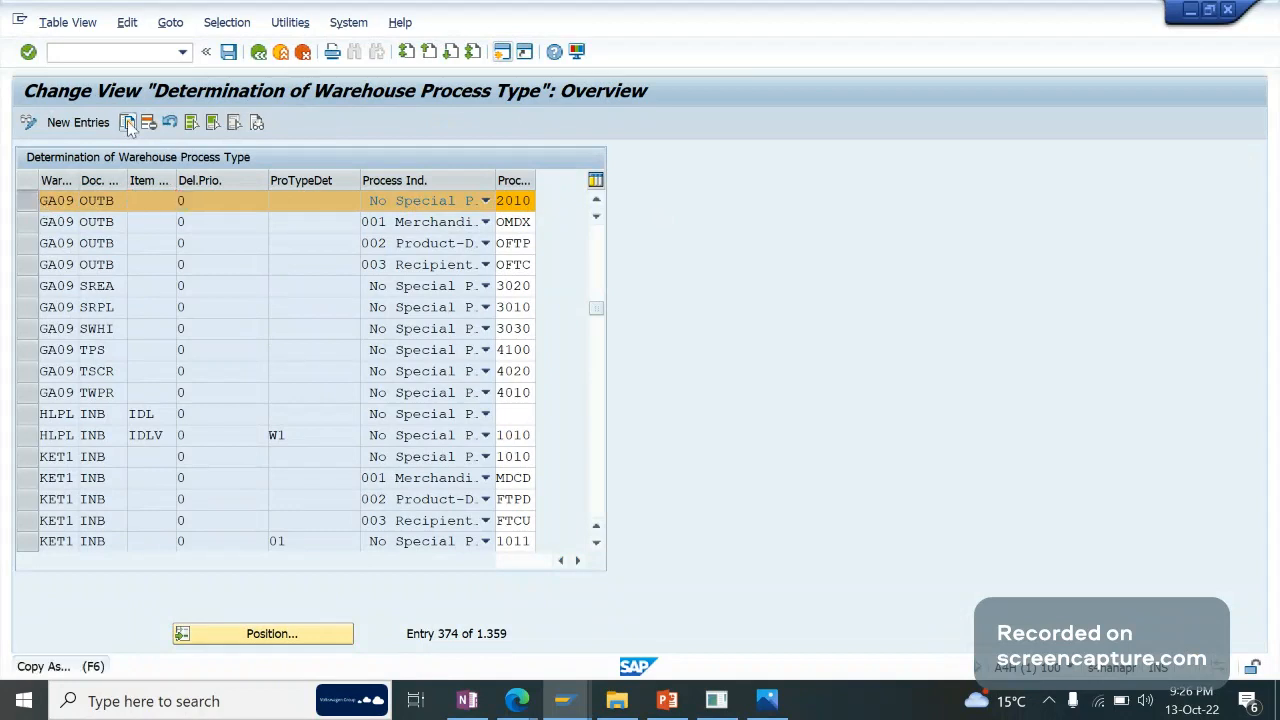
pyautogui.click(128, 122)
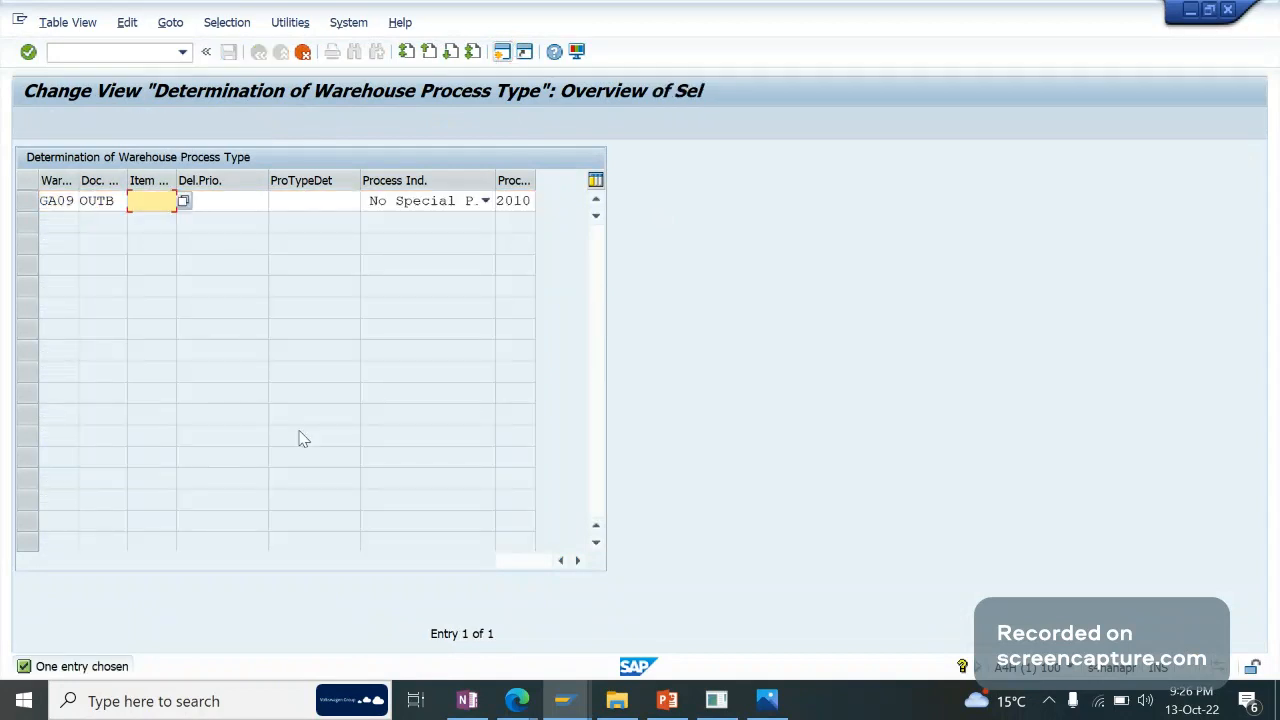
pyautogui.moveTo(565, 695)
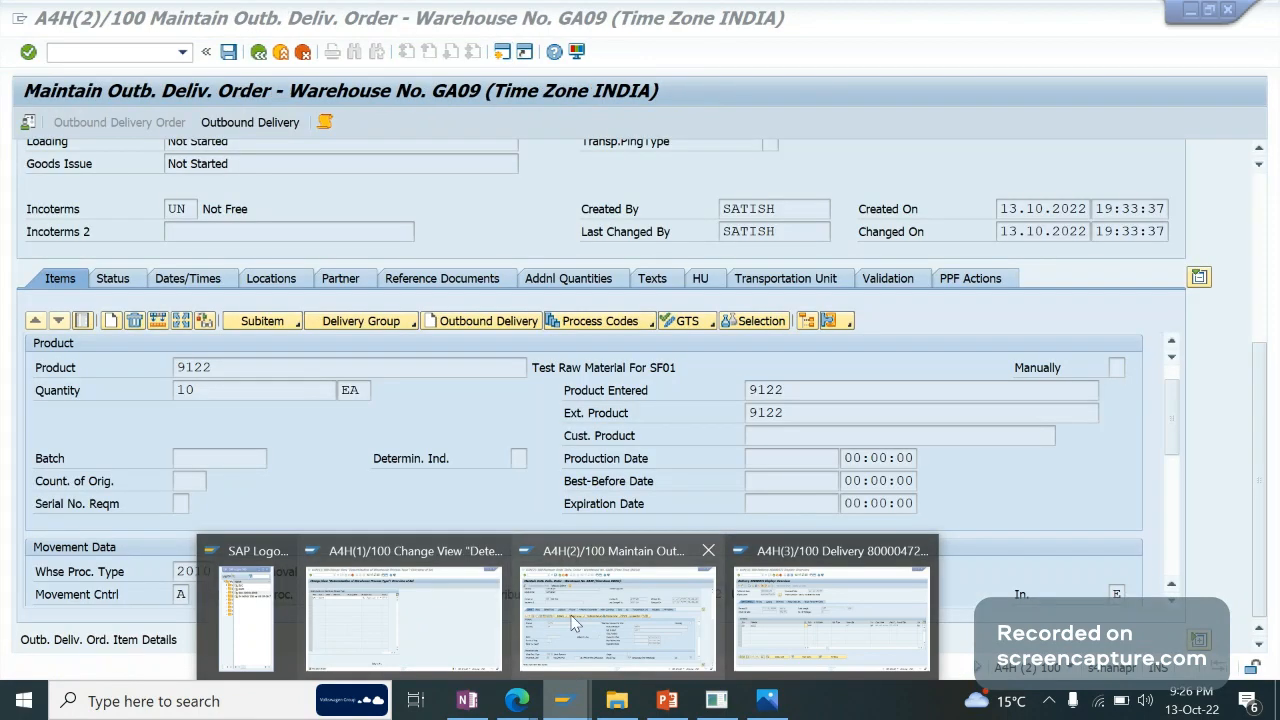
pyautogui.click(573, 622)
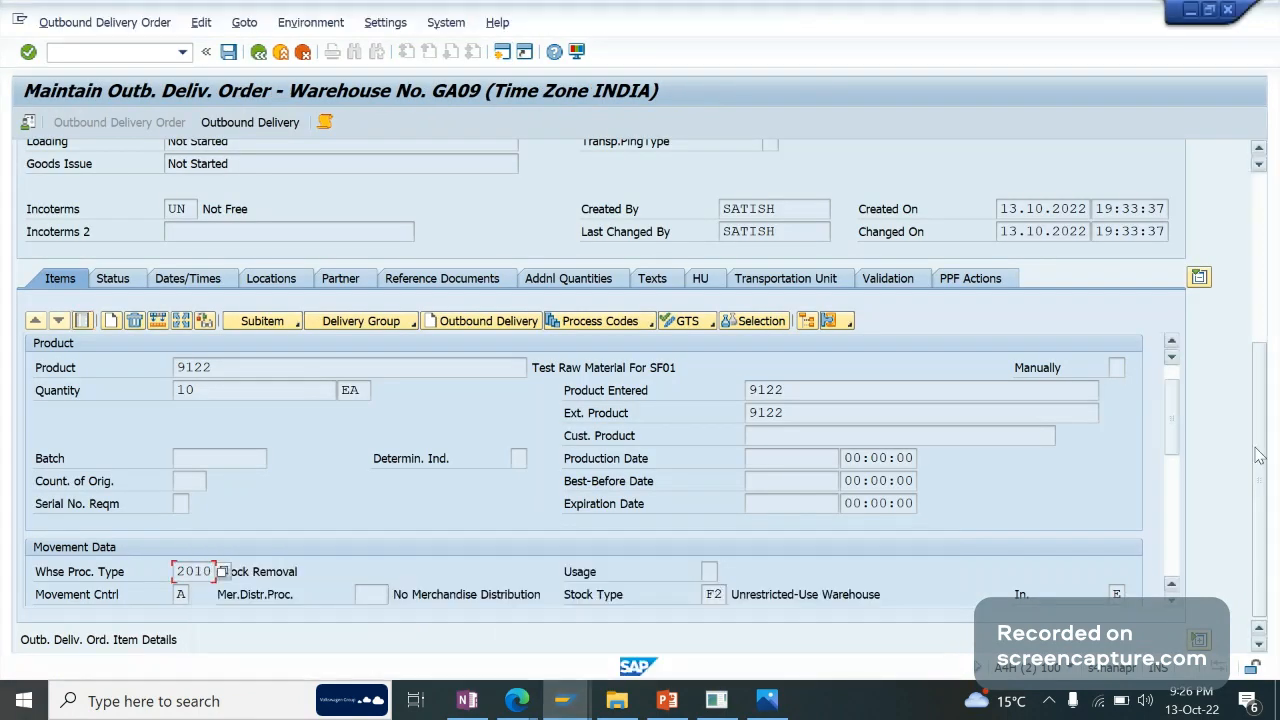
pyautogui.scroll(-6, 1259, 455)
pyautogui.hotkey('alt', 'Tab')
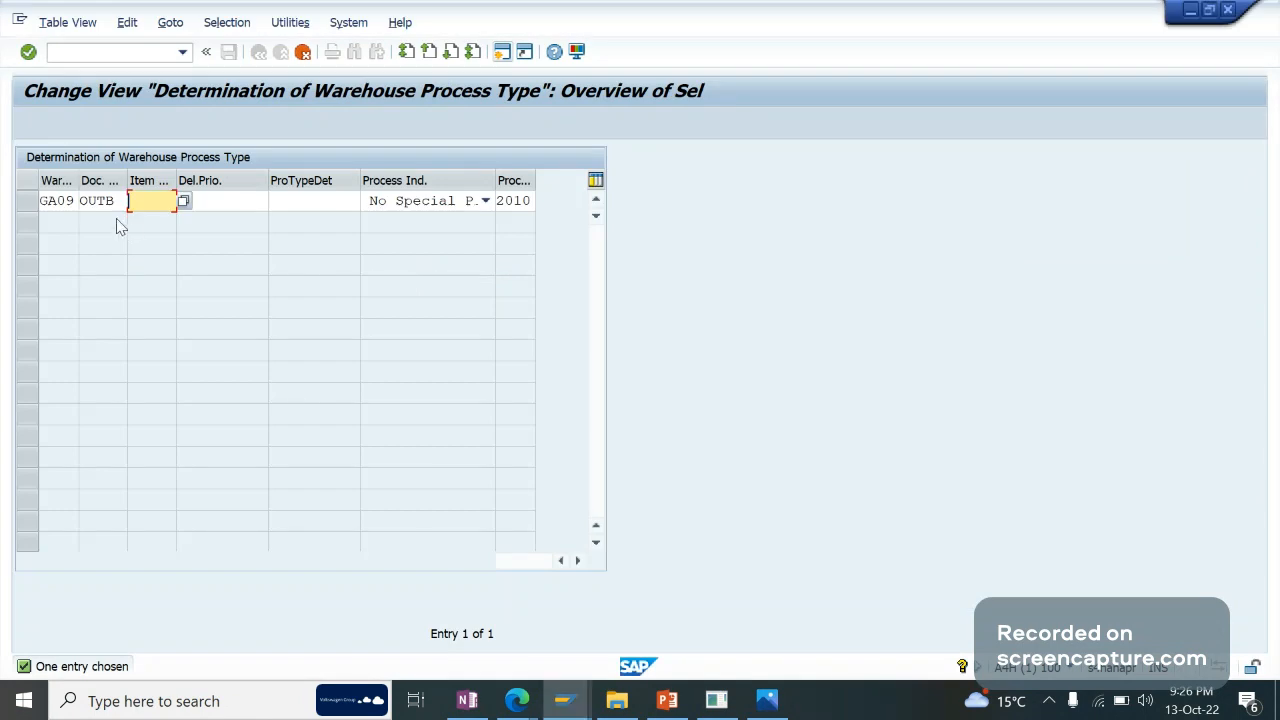
# Set the copied entry's item type to ODLV and save it in the proposed customizing request.
pyautogui.write('ODLV')
pyautogui.click(205, 198)
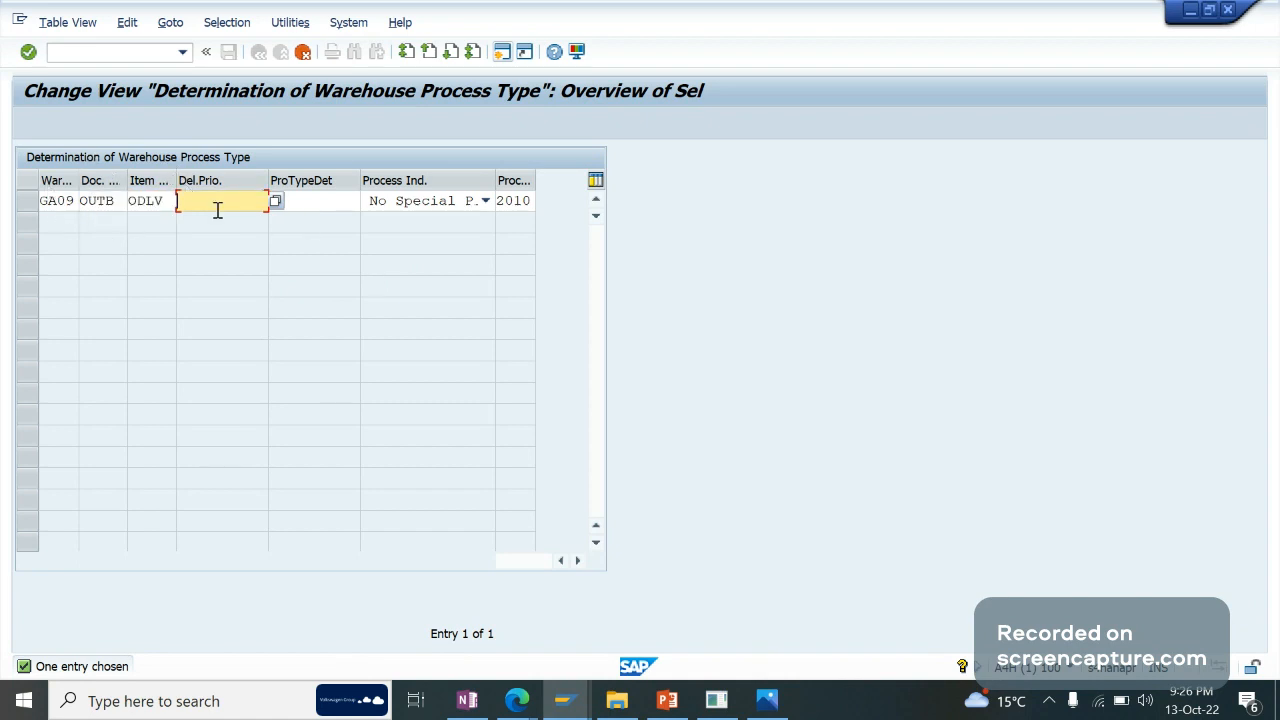
pyautogui.press('Return')
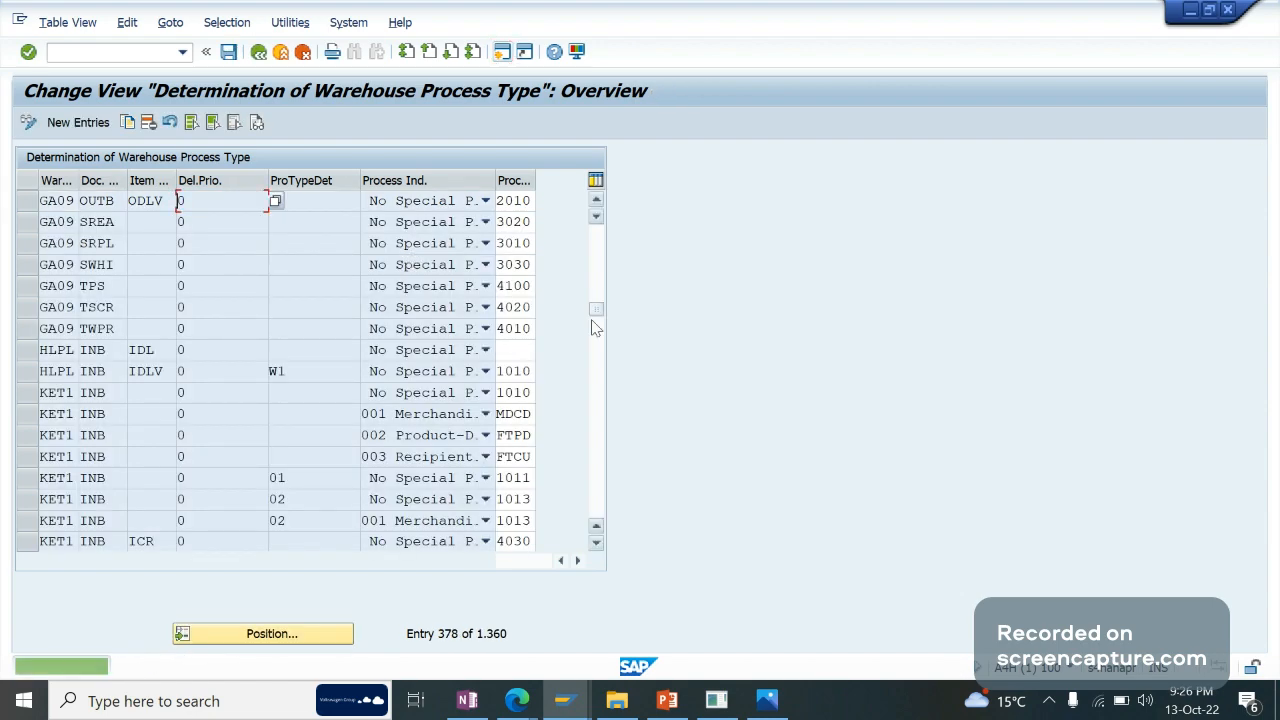
pyautogui.hotkey('ctrl', 's')
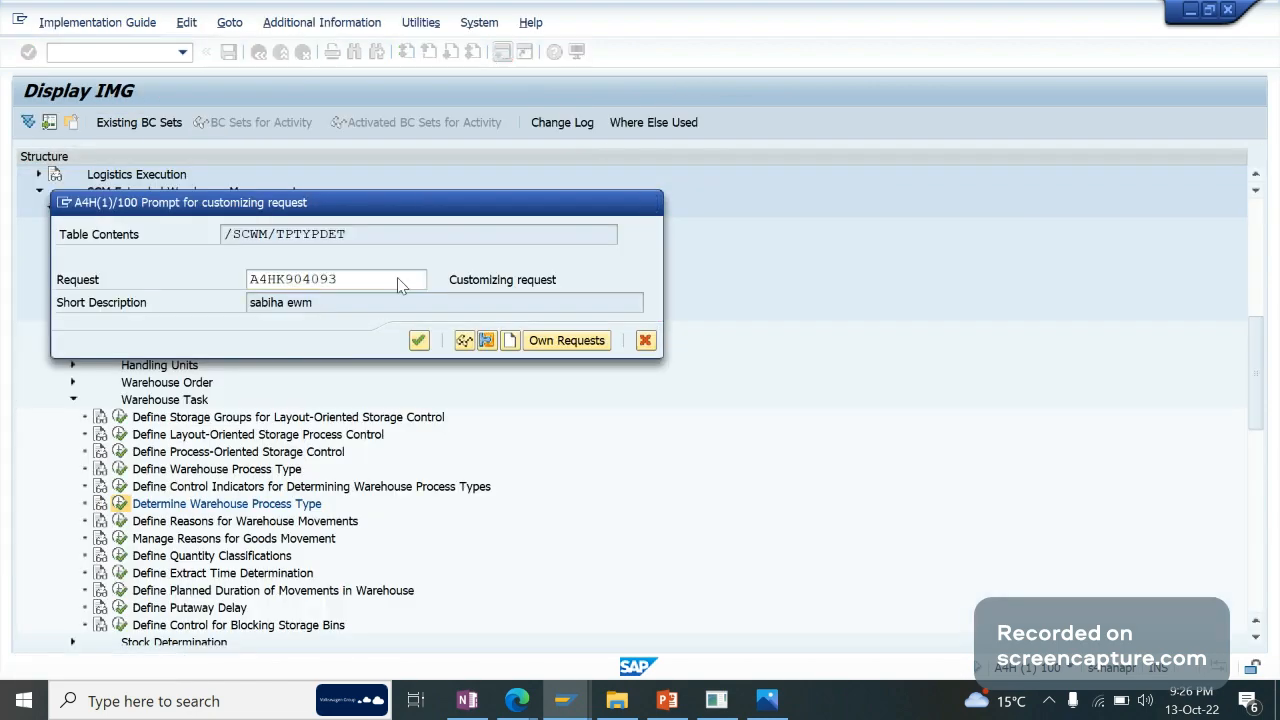
pyautogui.press('Return')
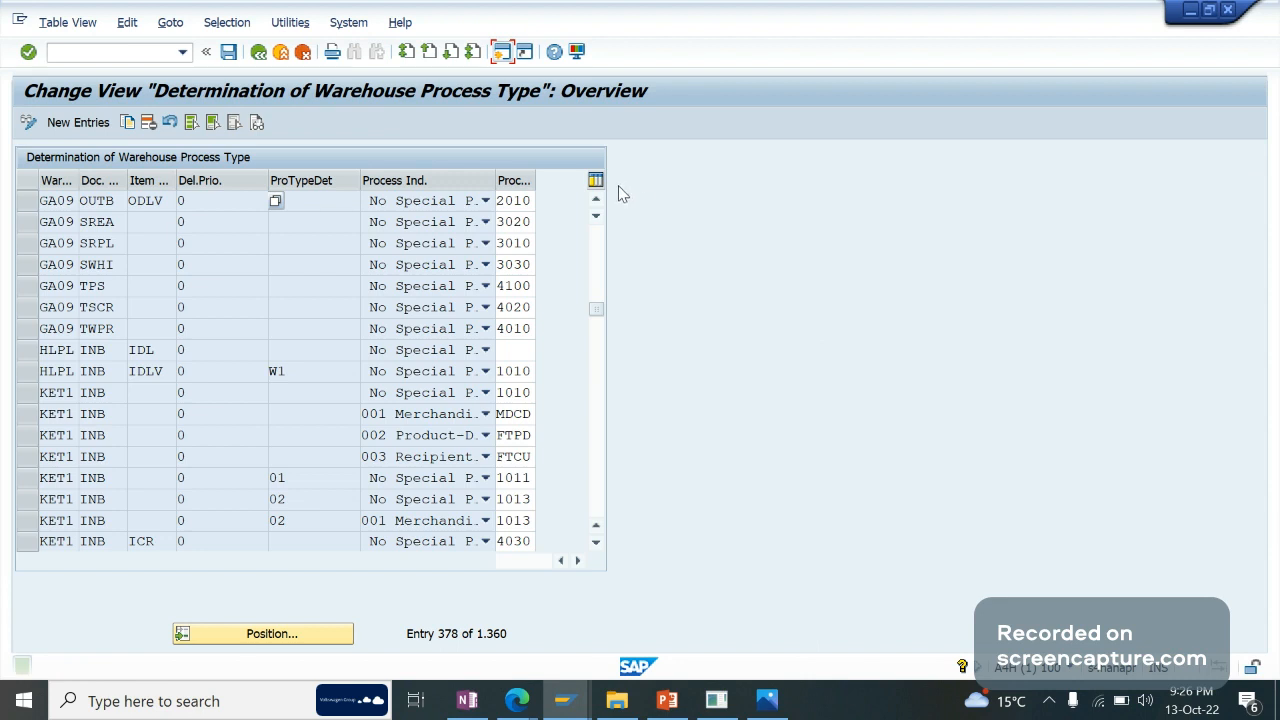
# Locate the general GA09 OUTB entry without item type and examine its process type alongside the other OUTB entries.
pyautogui.click(596, 199)
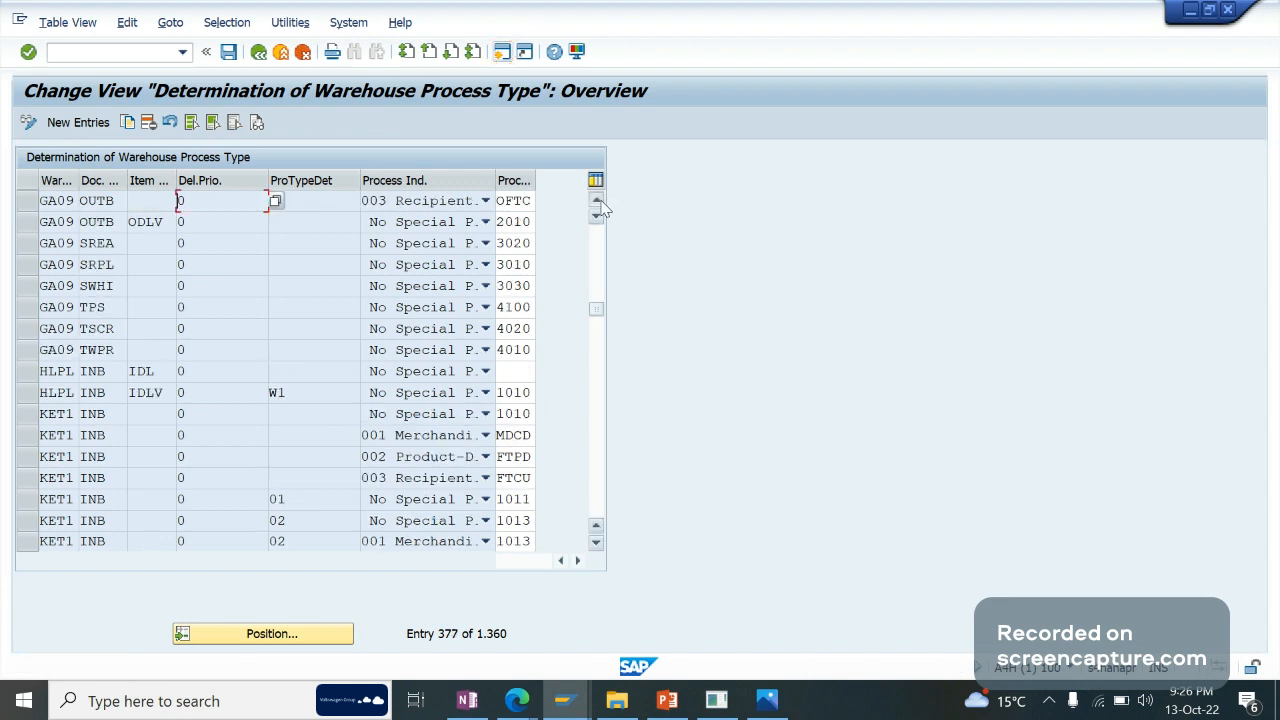
pyautogui.click(596, 199)
pyautogui.scroll(1, 248, 252)
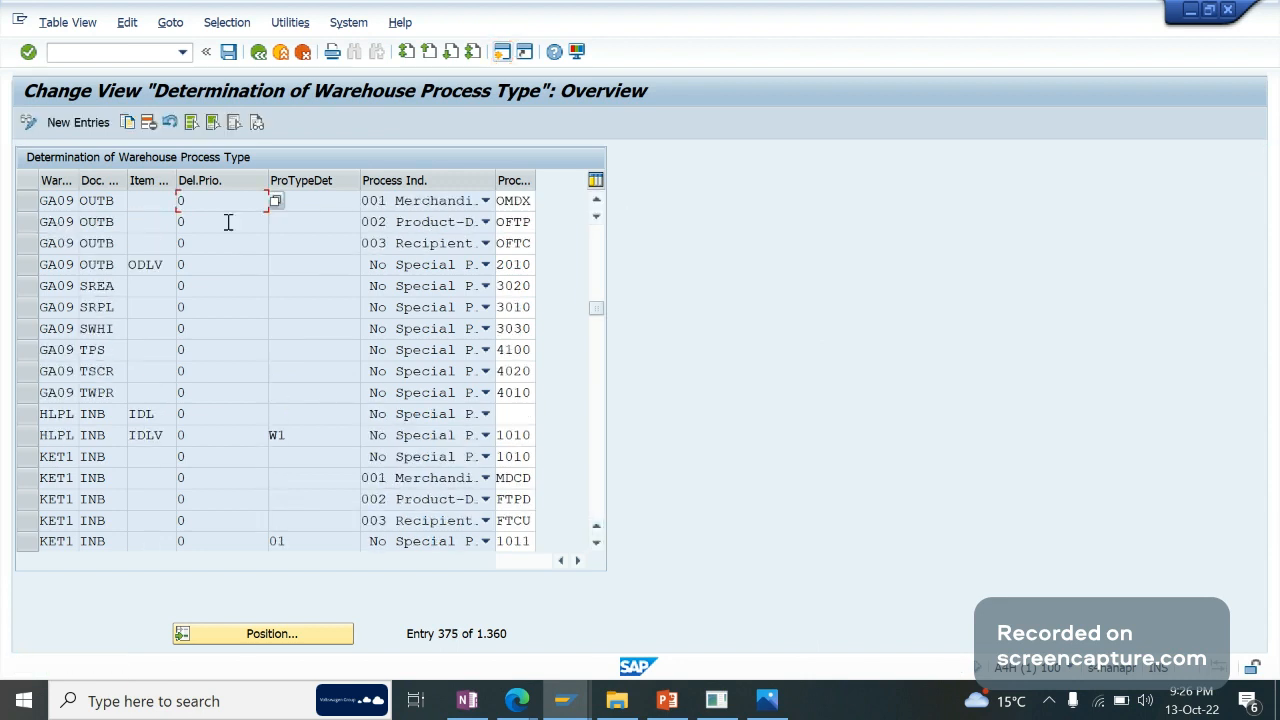
pyautogui.click(598, 243)
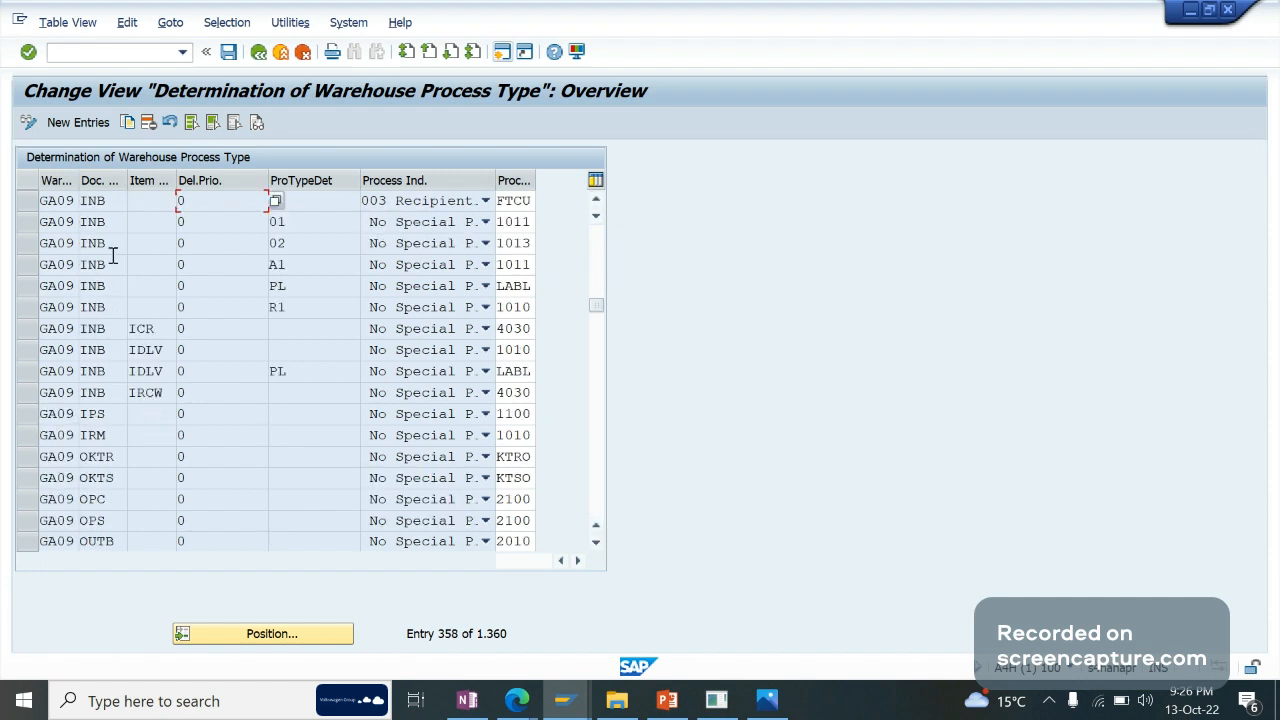
pyautogui.click(28, 545)
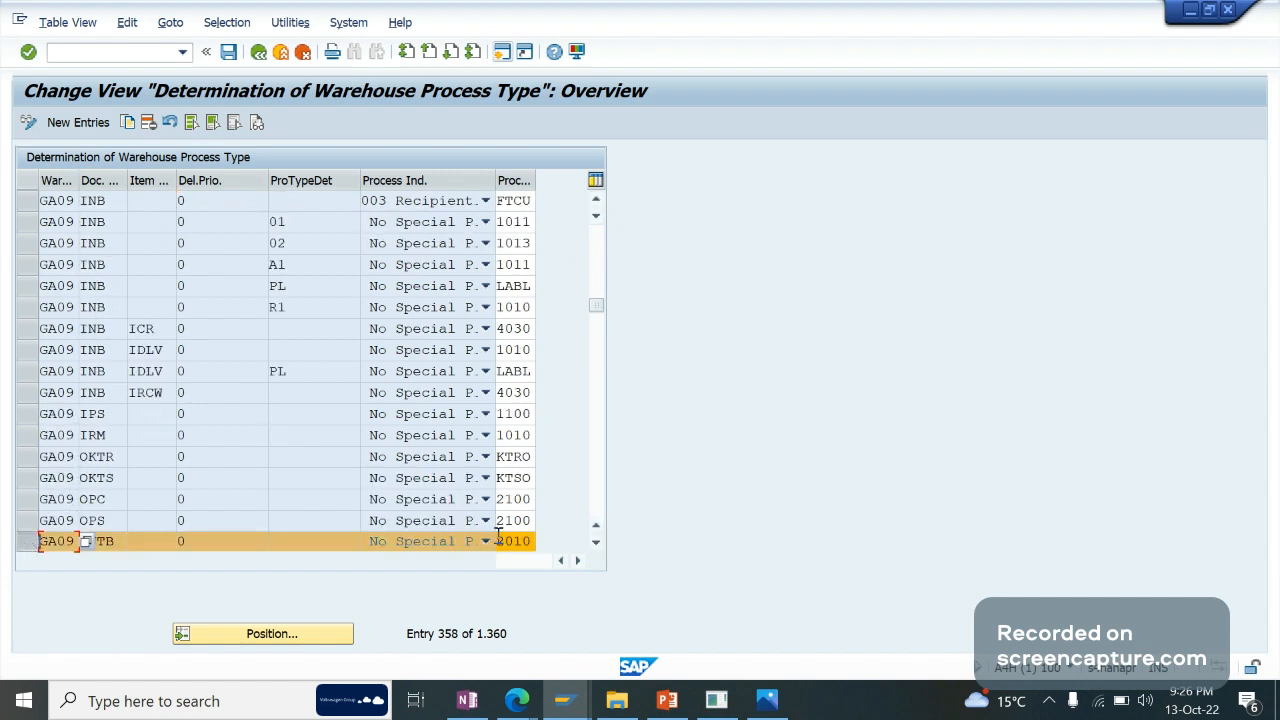
pyautogui.click(597, 545)
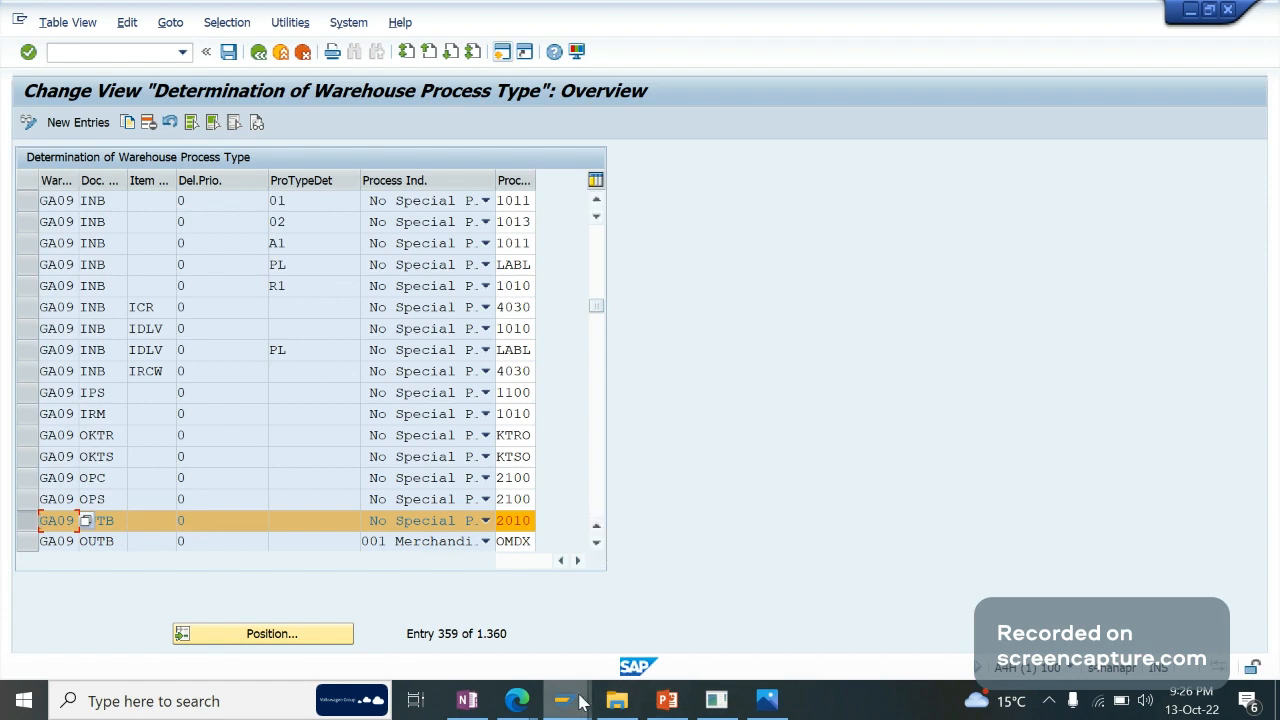
# Examine the warehouse process type in the movement data of the outbound delivery order item.
pyautogui.moveTo(583, 703)
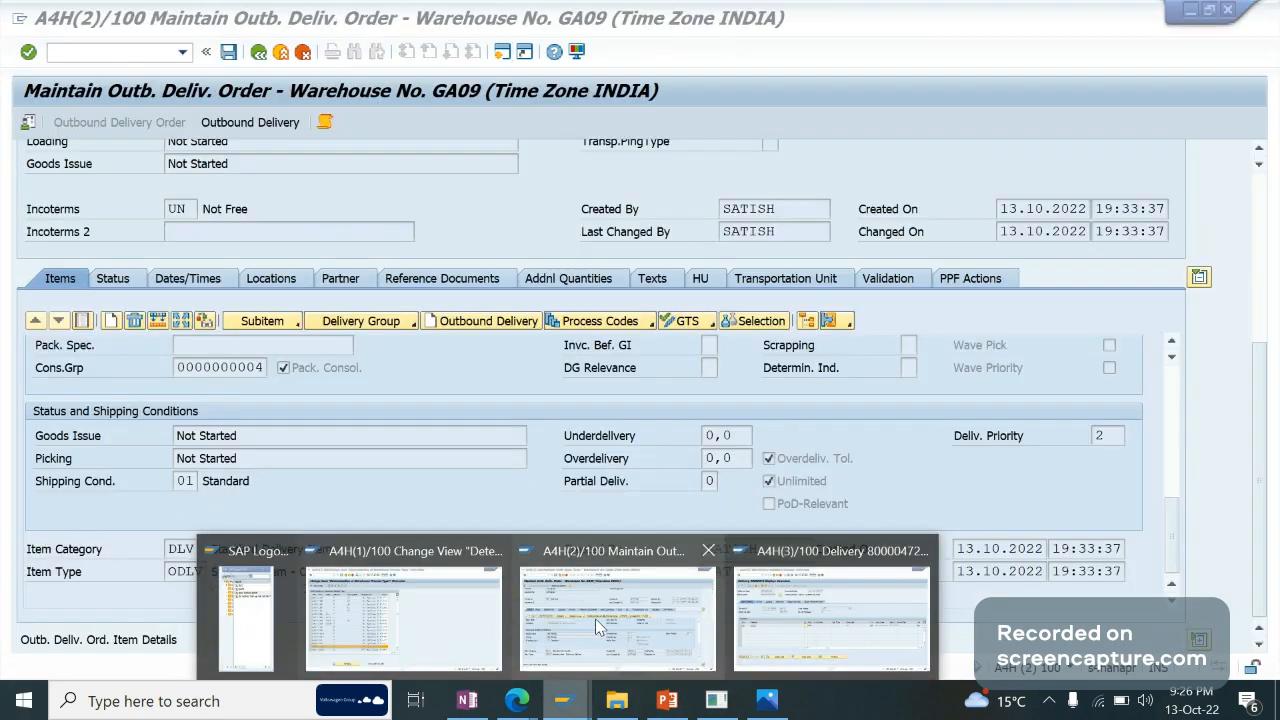
pyautogui.click(595, 625)
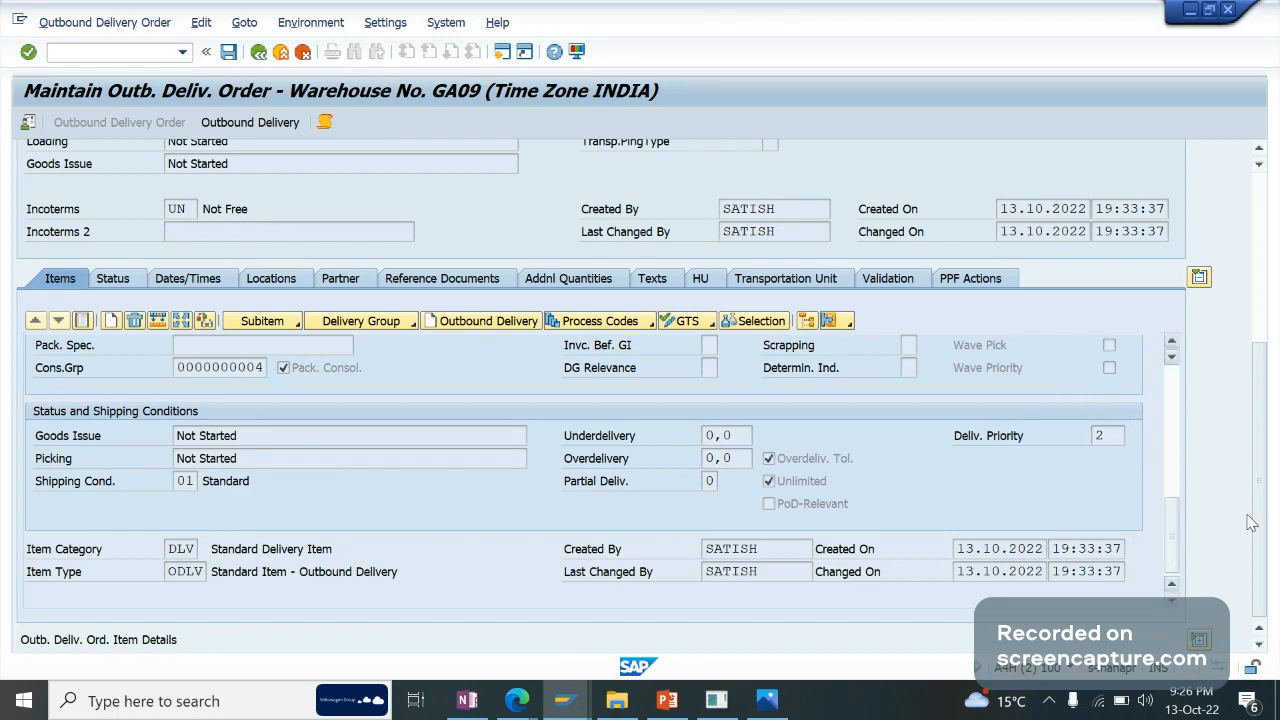
pyautogui.moveTo(1176, 555); pyautogui.dragTo(1164, 443)
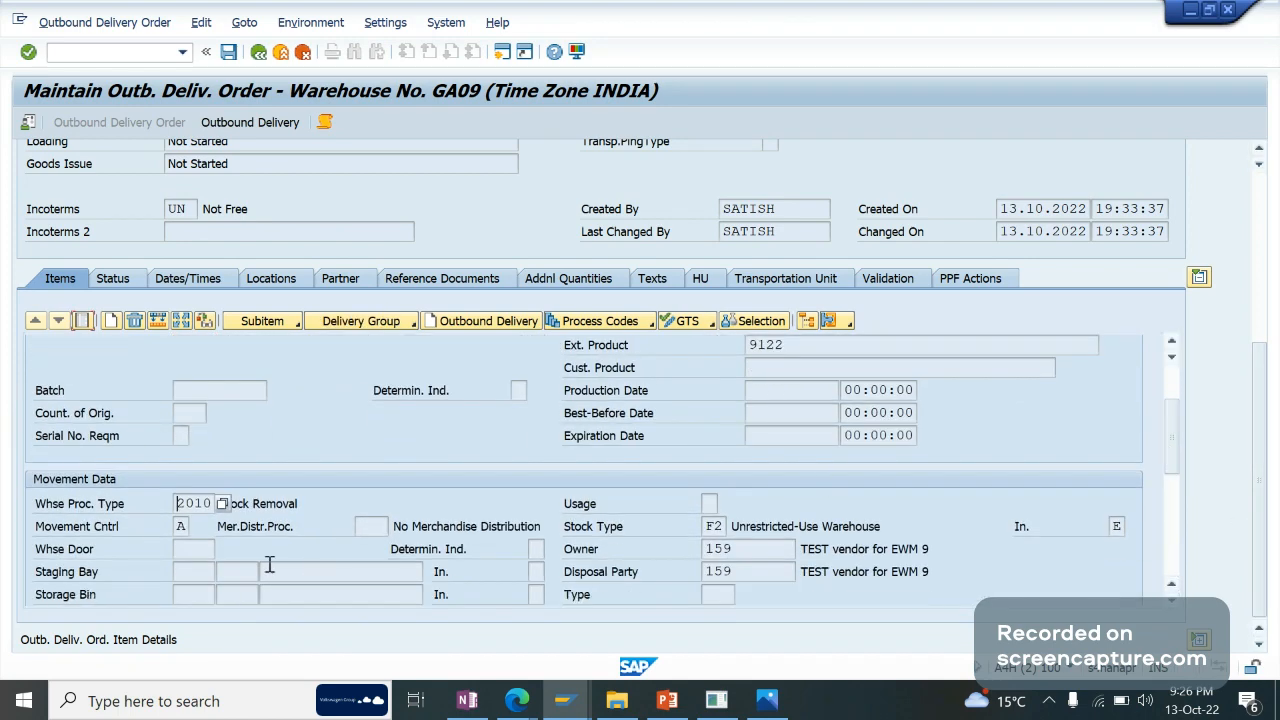
pyautogui.click(190, 503)
pyautogui.click(372, 526)
pyautogui.click(196, 502)
pyautogui.moveTo(266, 507); pyautogui.dragTo(299, 509)
# Leave the warehouse process type determination list and execute the activity Define Warehouse Process Type.
pyautogui.click(566, 702)
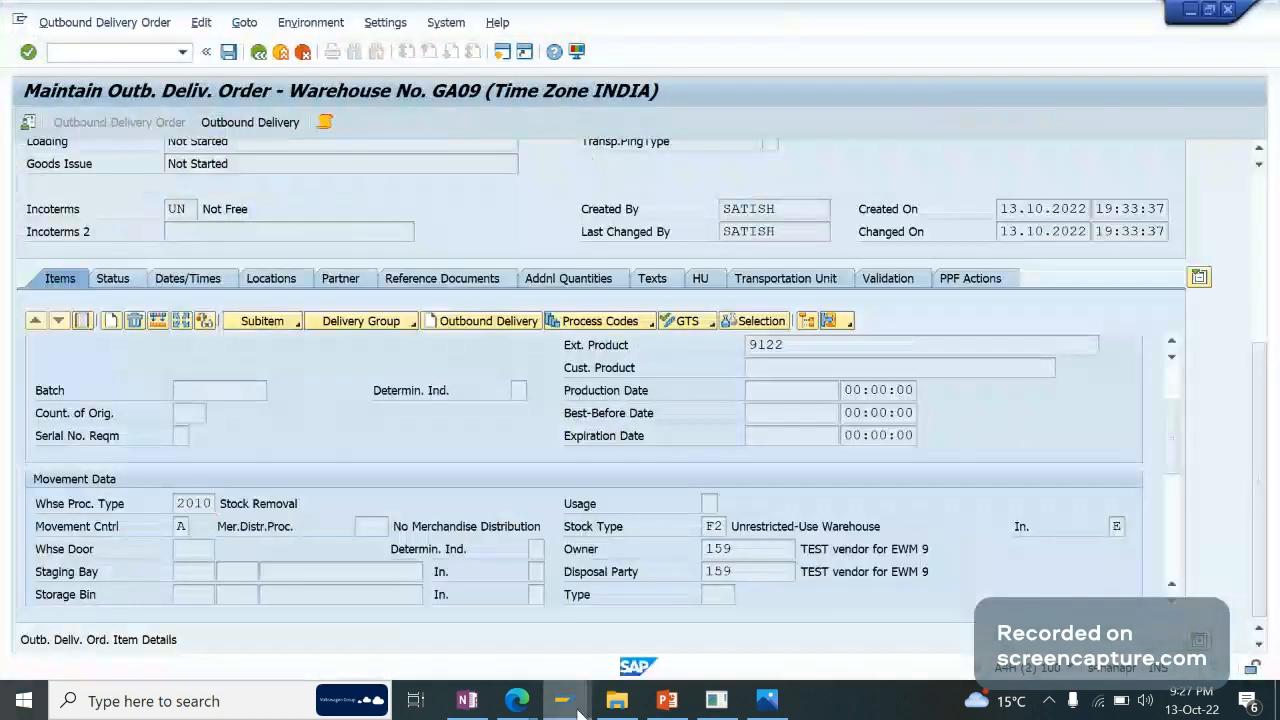
pyautogui.moveTo(562, 700)
pyautogui.click(408, 600)
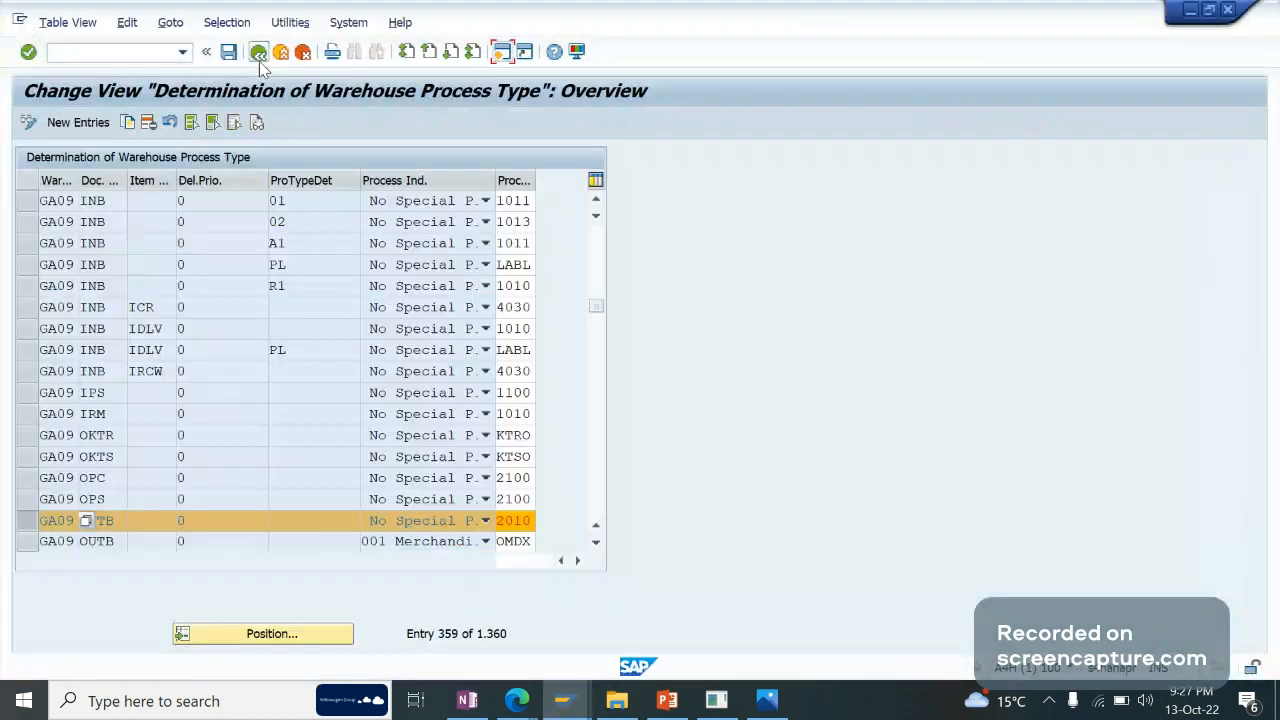
pyautogui.click(258, 51)
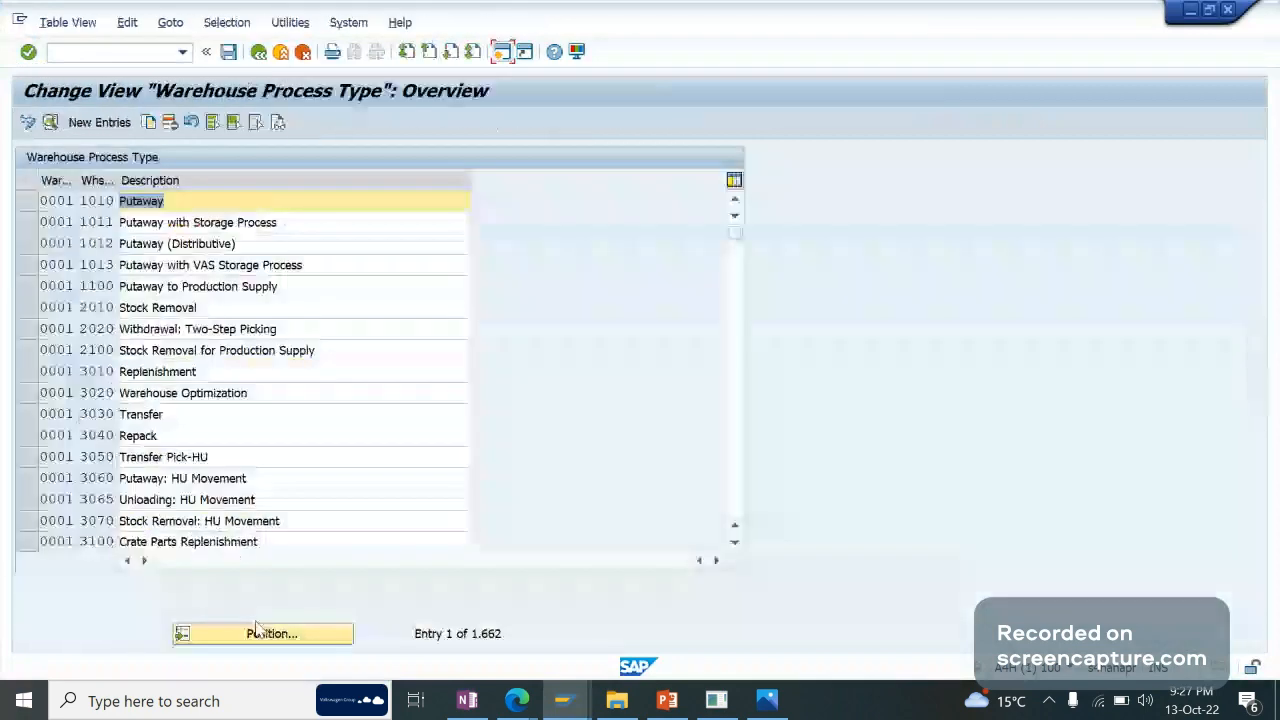
# Position the warehouse process type list at warehouse number GA09 and process type 1010.
pyautogui.click(255, 630)
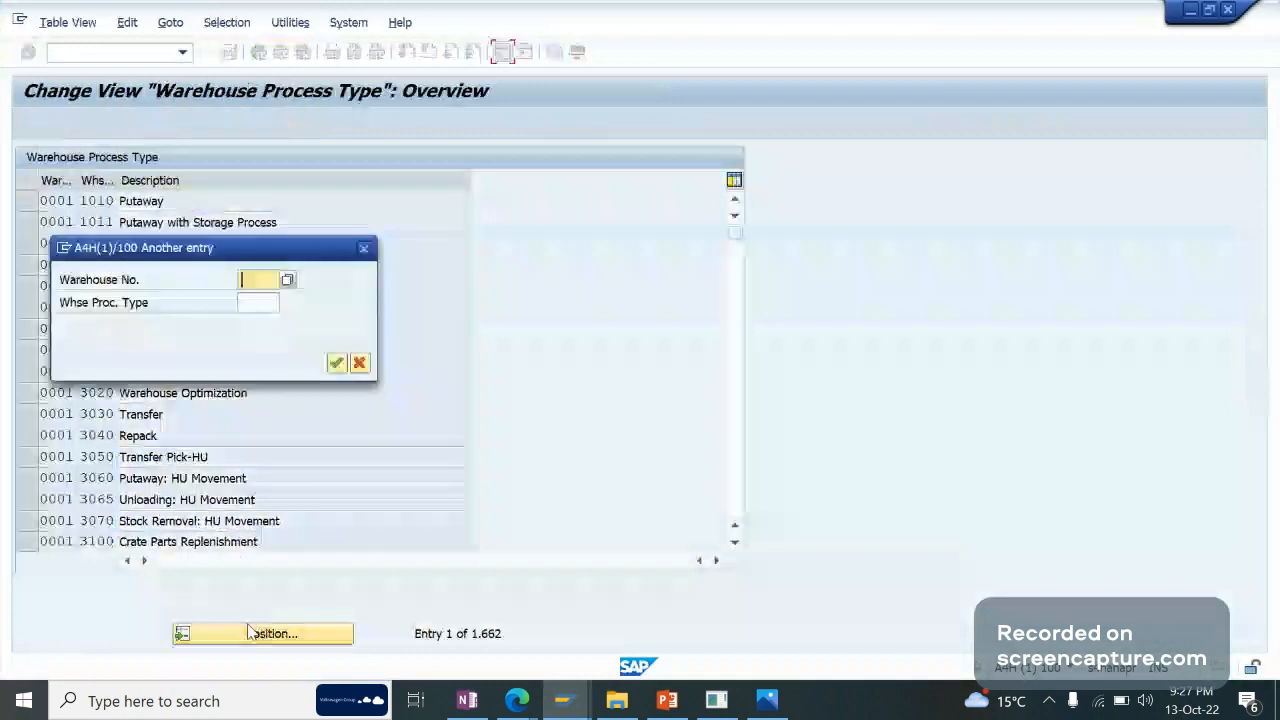
pyautogui.write('ga09')
pyautogui.press('Tab')
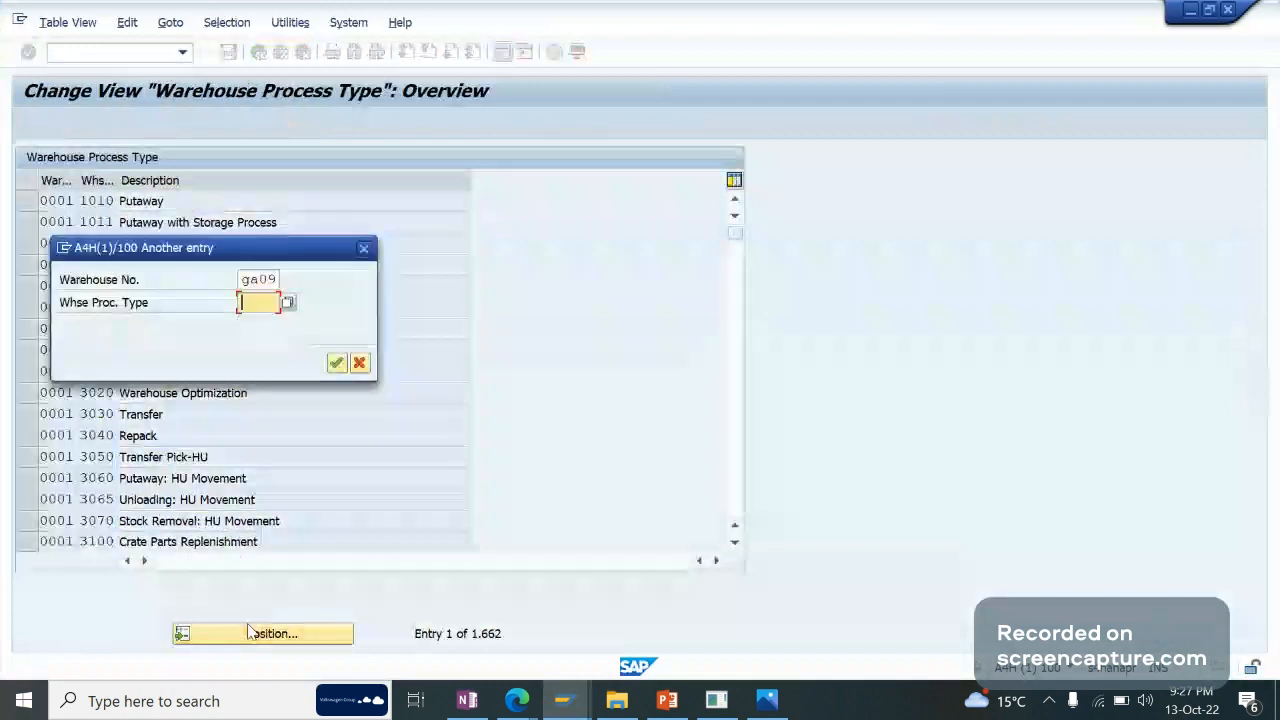
pyautogui.write('1010')
pyautogui.press('Return')
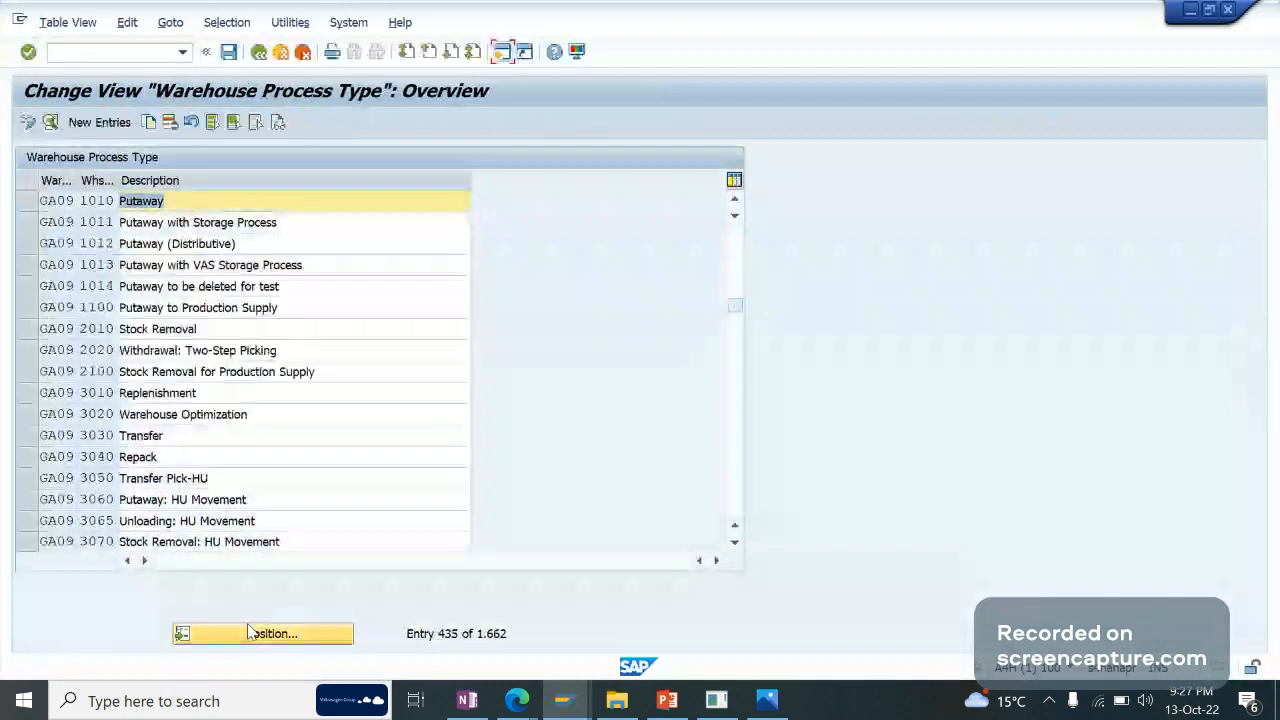
# Try to open the details of the GA09 process types 1010 Putaway and 2010 Stock Removal.
pyautogui.click(28, 203)
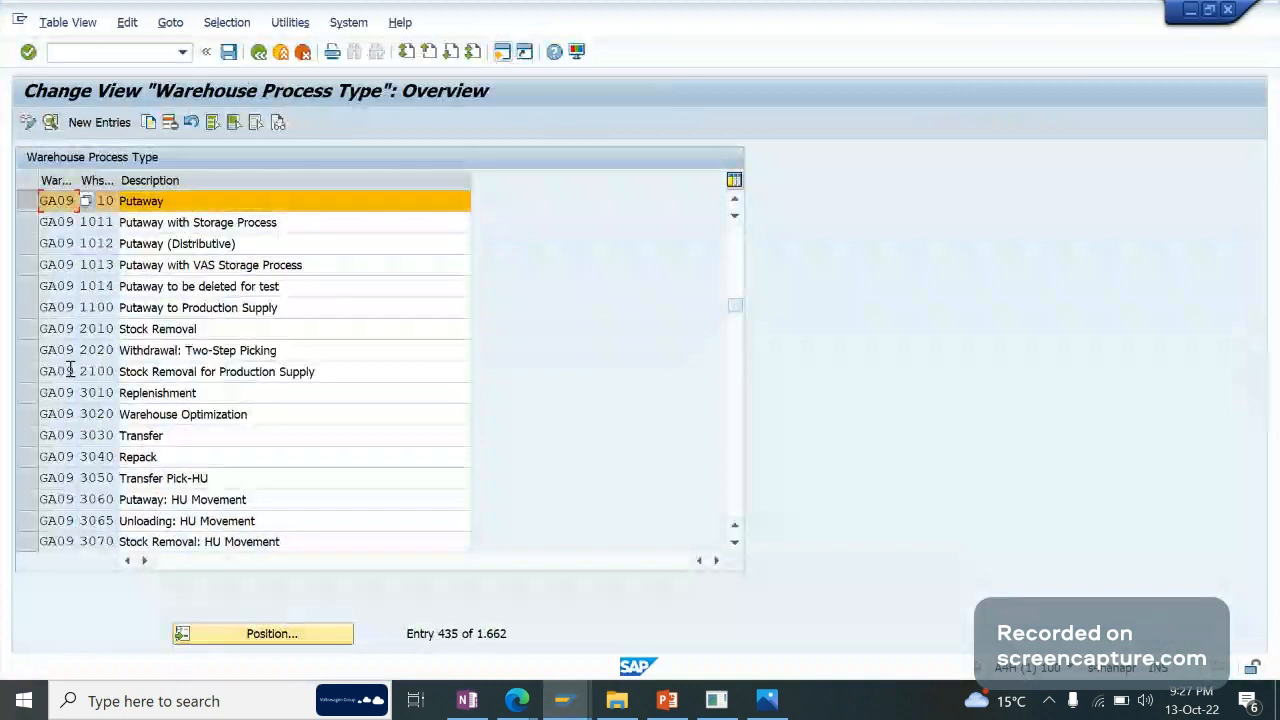
pyautogui.click(29, 330)
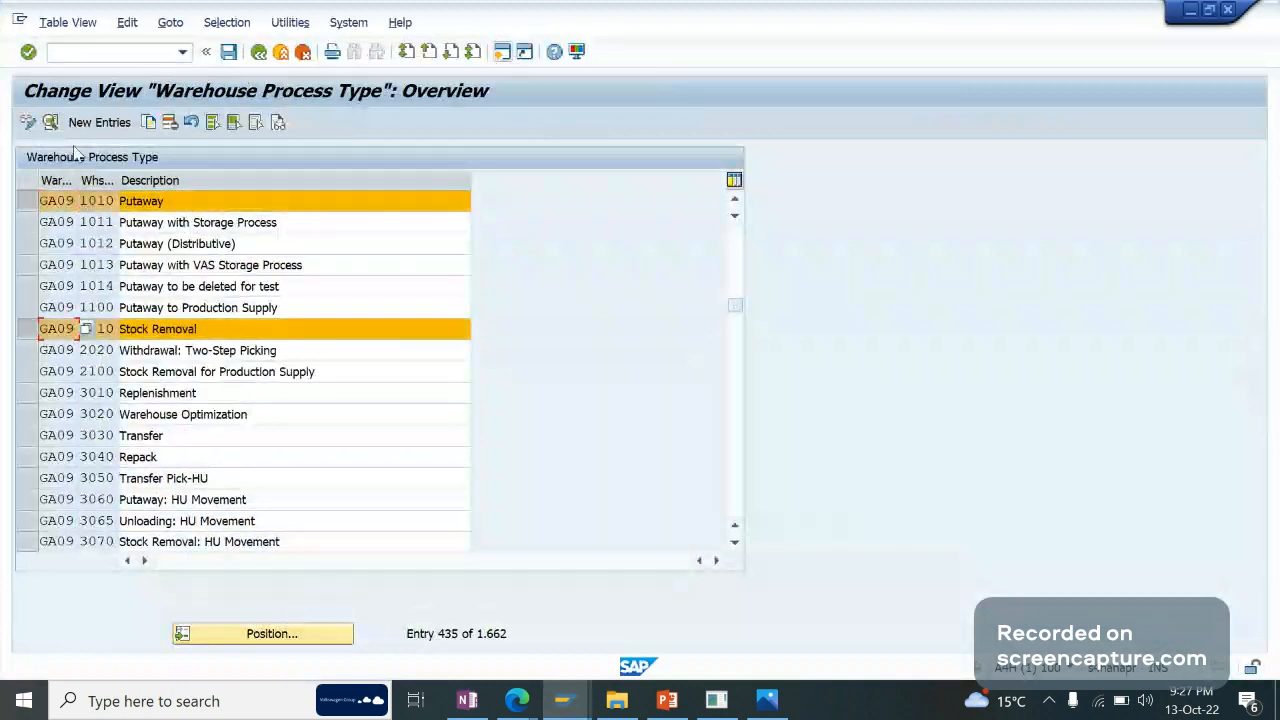
pyautogui.click(50, 123)
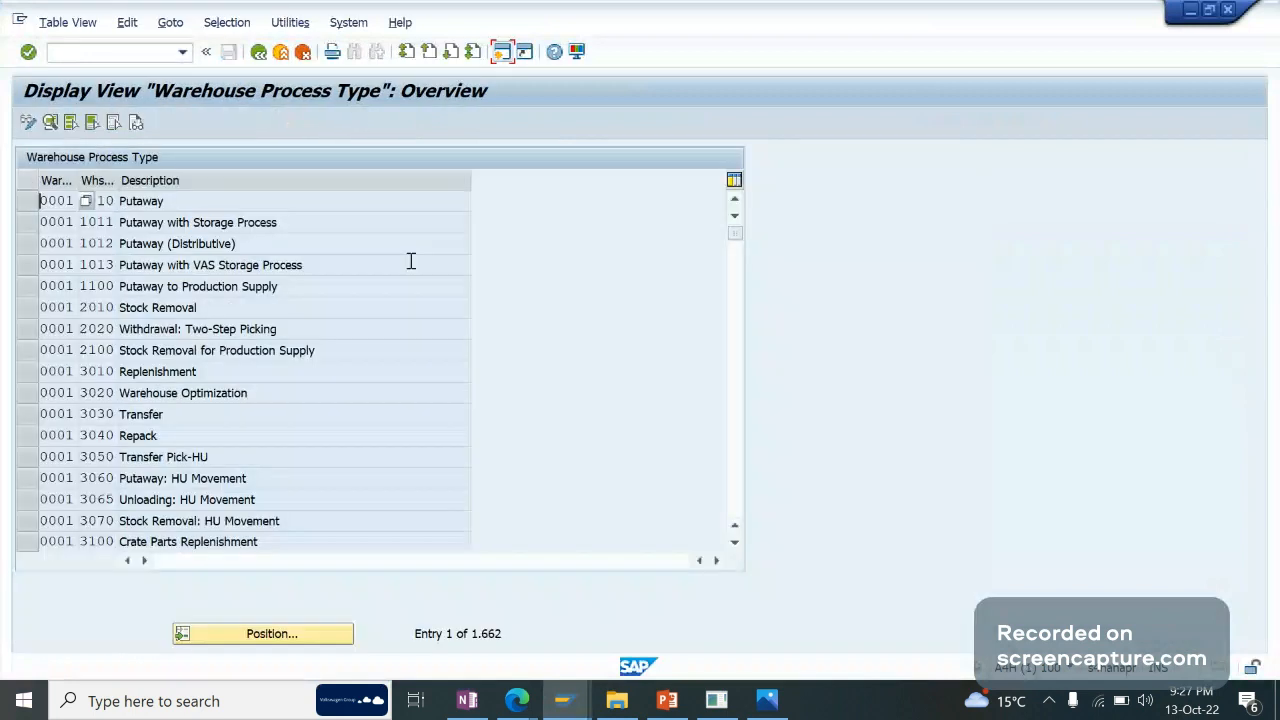
# Position the display list at warehouse GA09 and open the details of process types 1010 Putaway and 2010 Stock Removal.
pyautogui.click(231, 638)
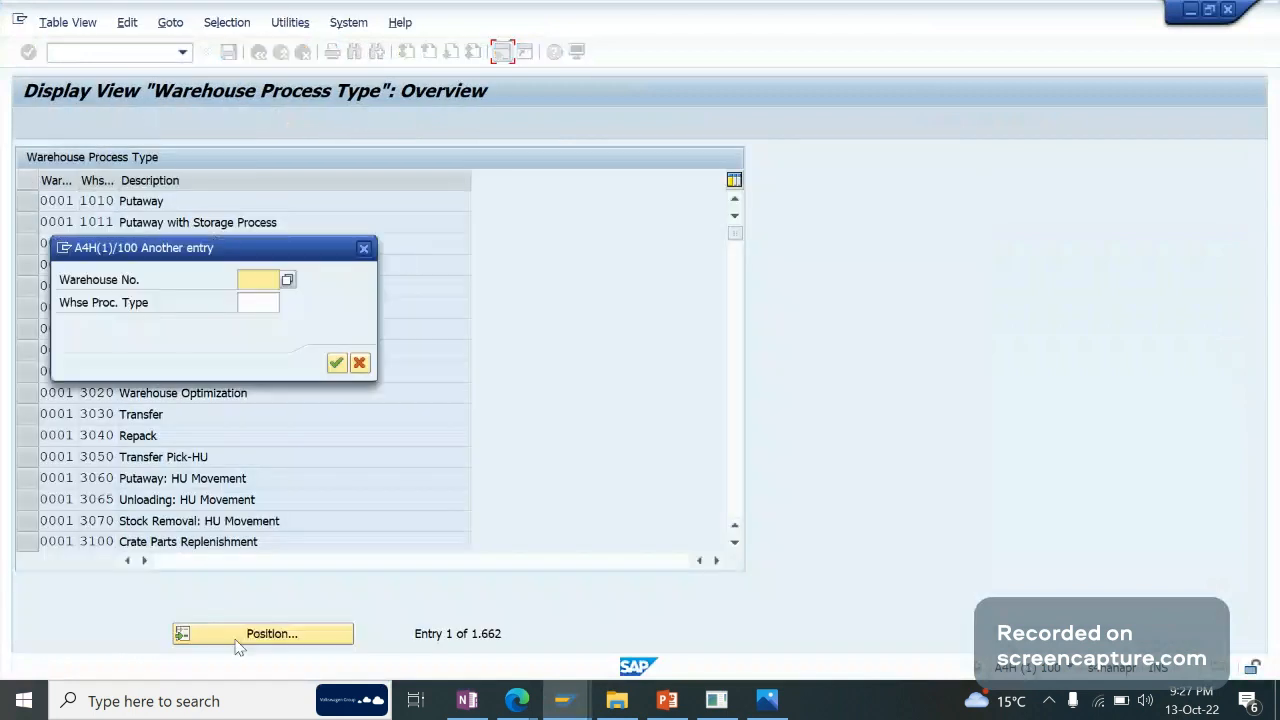
pyautogui.write('ga09')
pyautogui.press('Return')
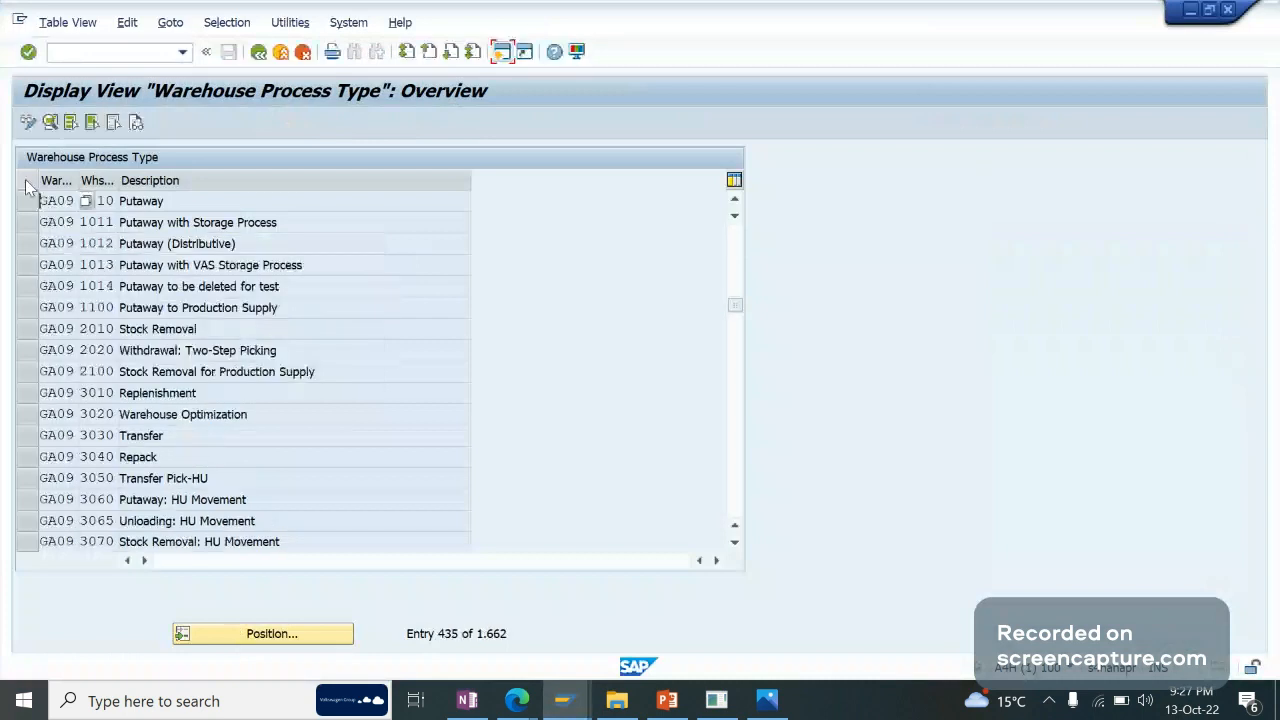
pyautogui.click(27, 200)
pyautogui.click(239, 200)
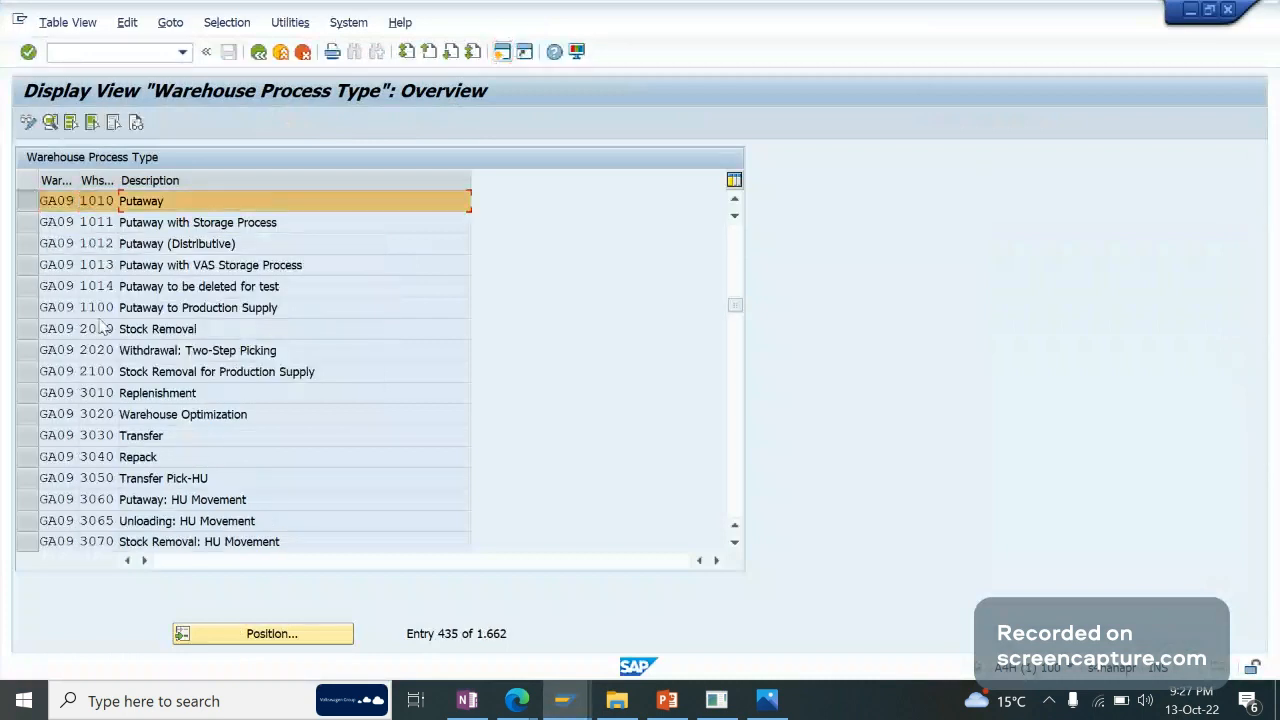
pyautogui.click(30, 333)
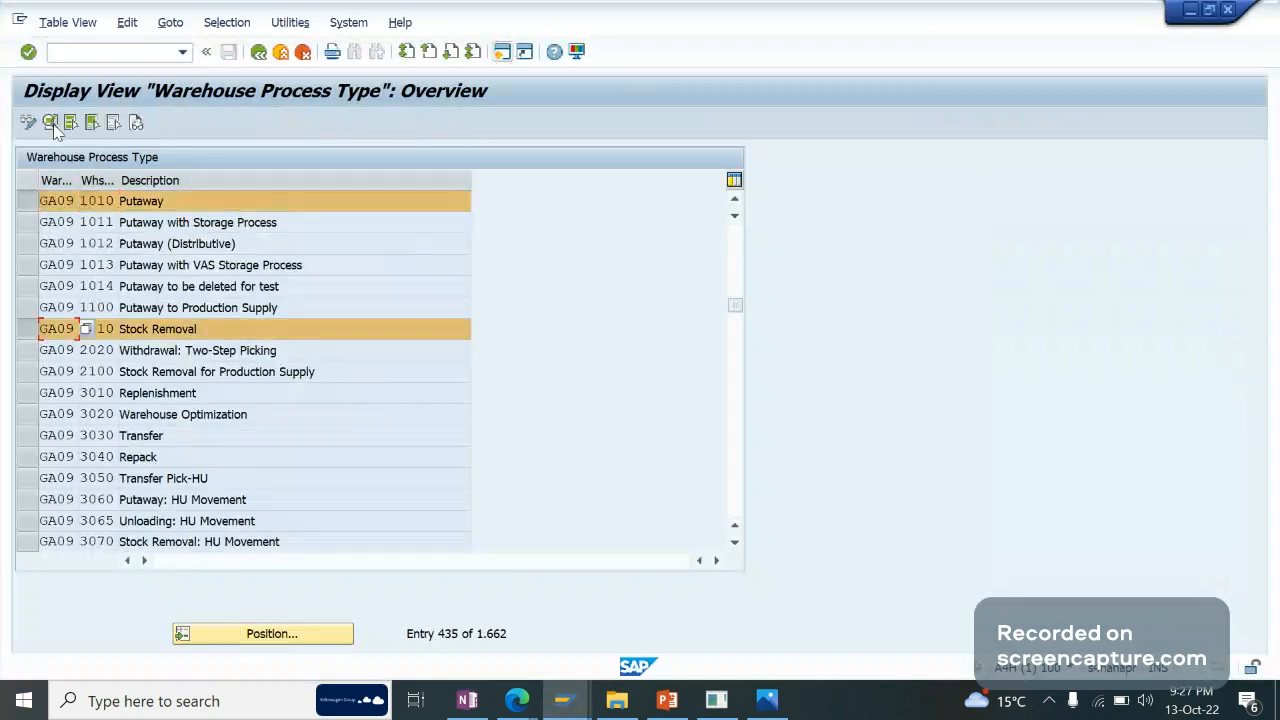
pyautogui.click(50, 123)
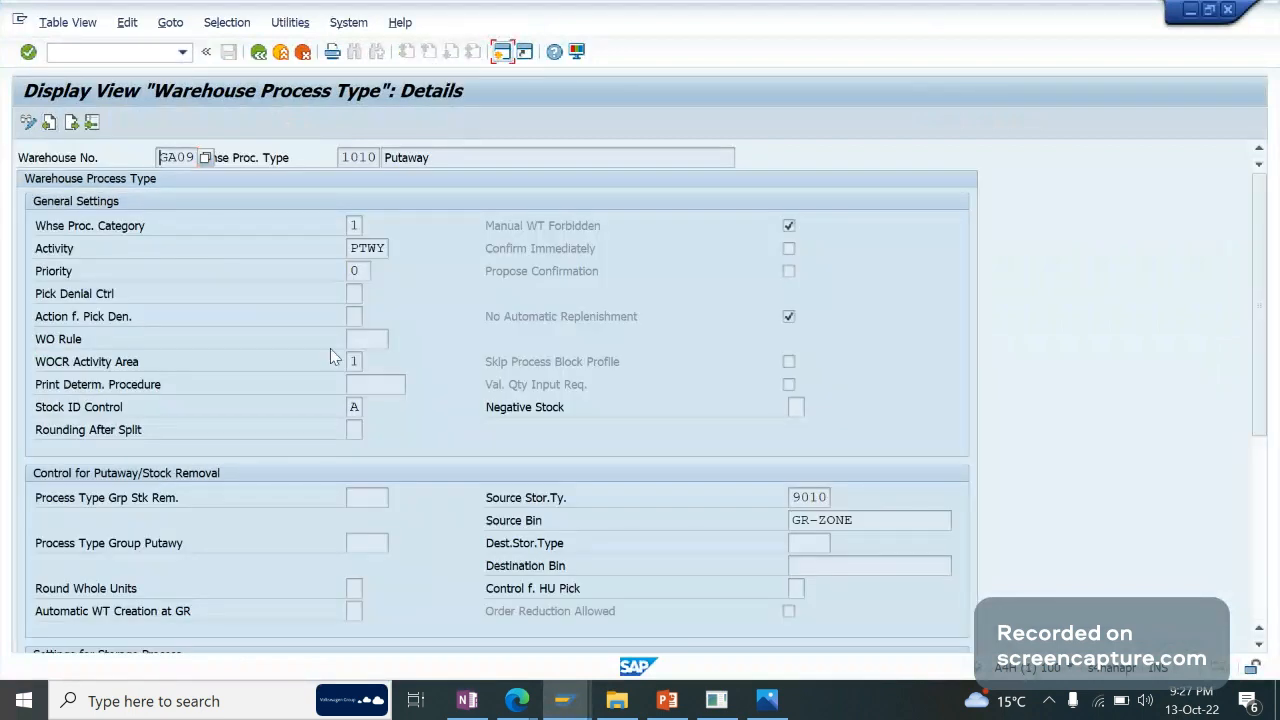
# Compare the Activity setting of warehouse process type 1010 Putaway with that of 2010 Stock Removal.
pyautogui.click(367, 248)
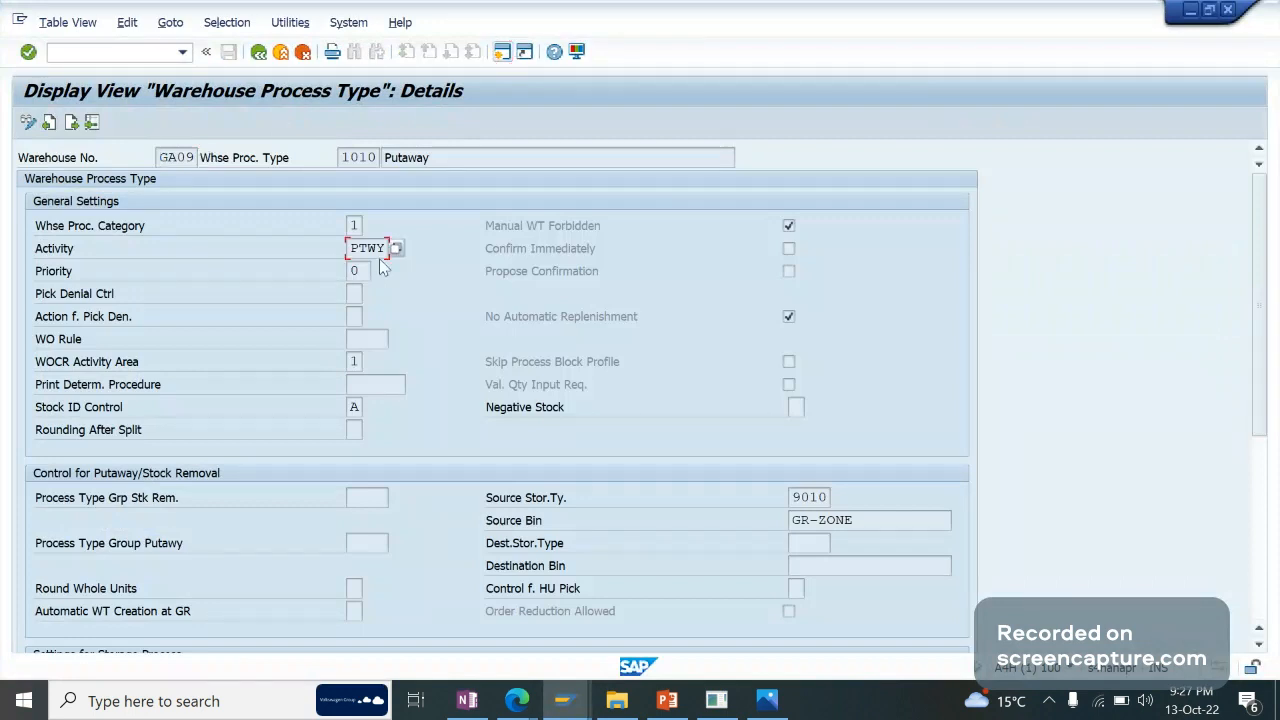
pyautogui.click(71, 122)
pyautogui.click(49, 122)
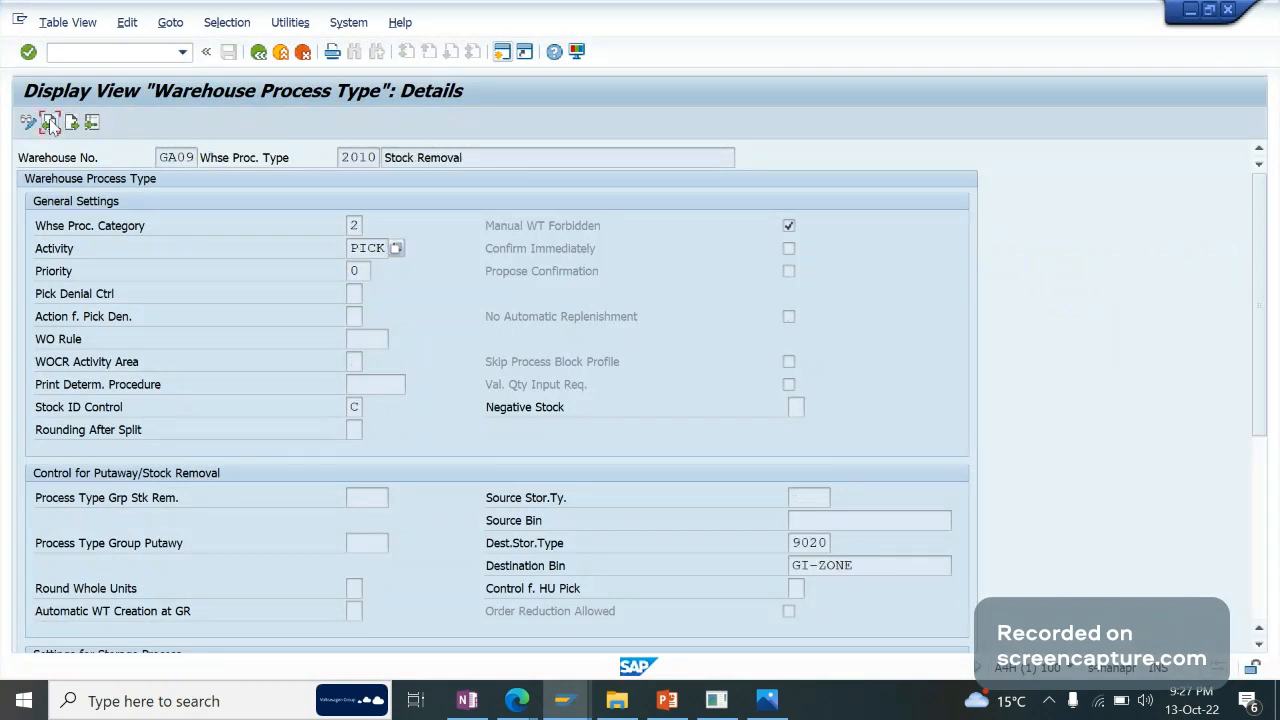
# Look up the possible warehouse process categories for process type 1010 Putaway and close the list without choosing one.
pyautogui.click(355, 226)
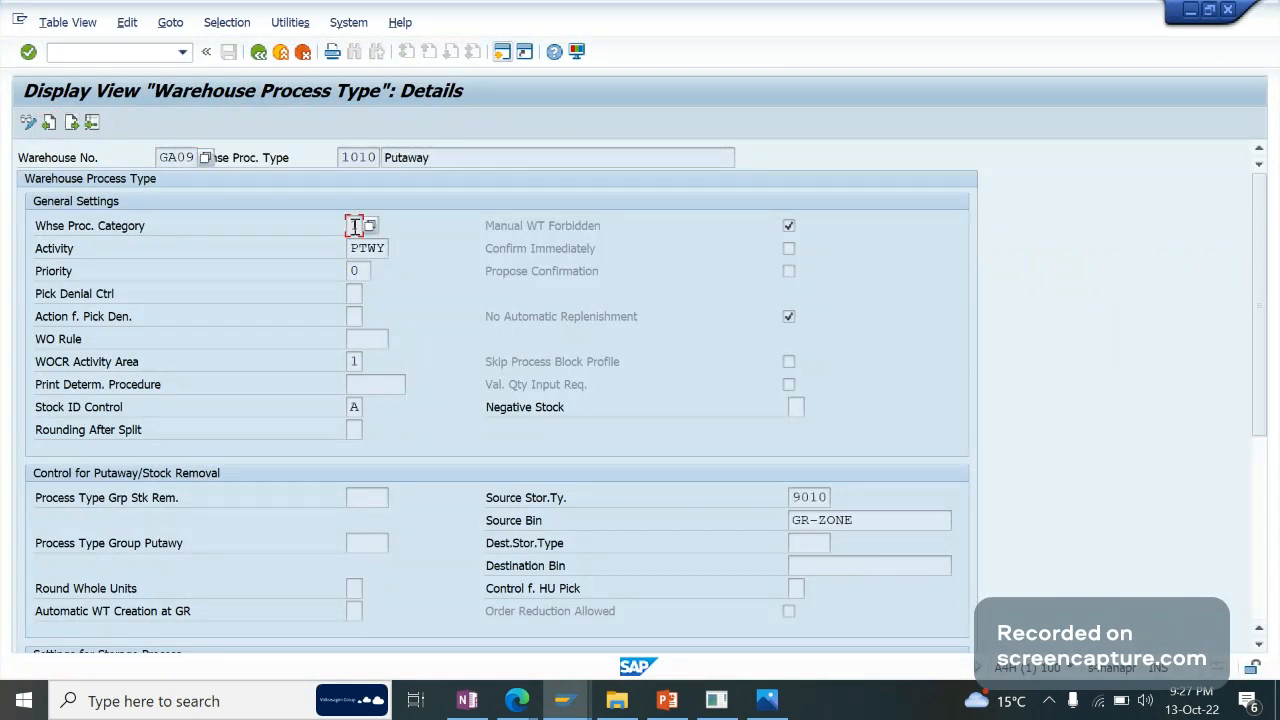
pyautogui.click(369, 227)
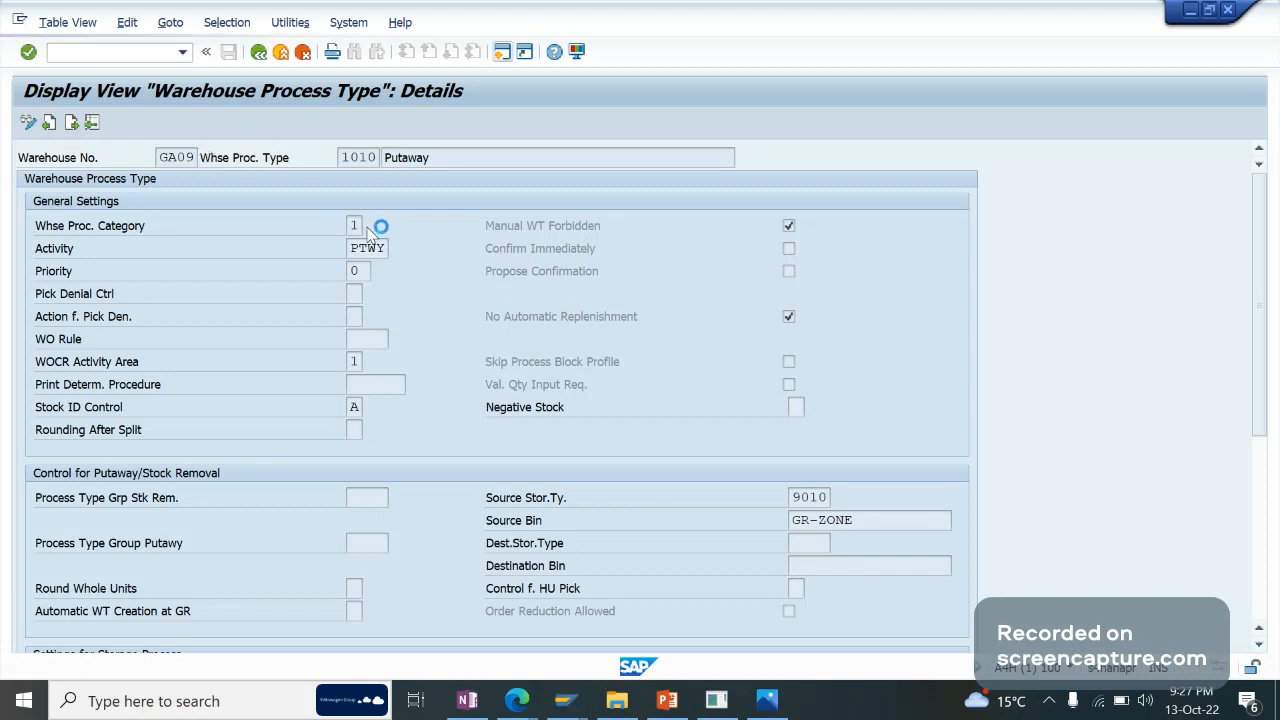
pyautogui.click(404, 280)
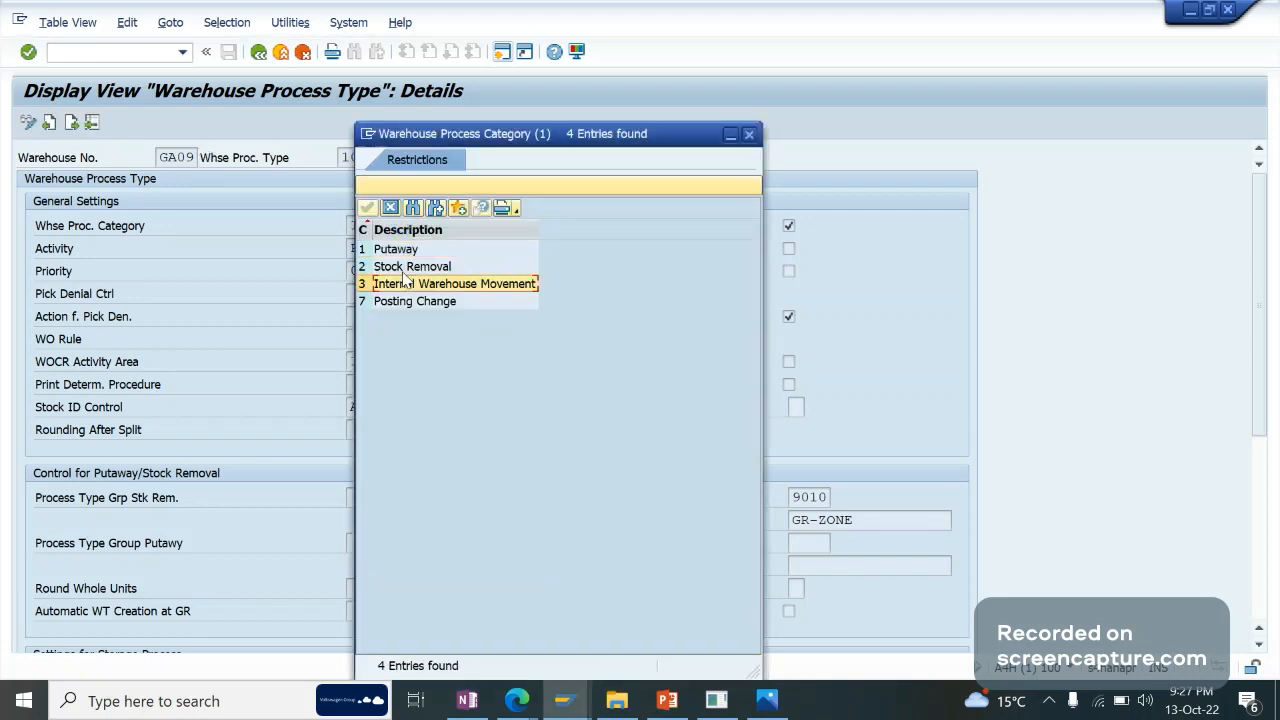
pyautogui.click(404, 271)
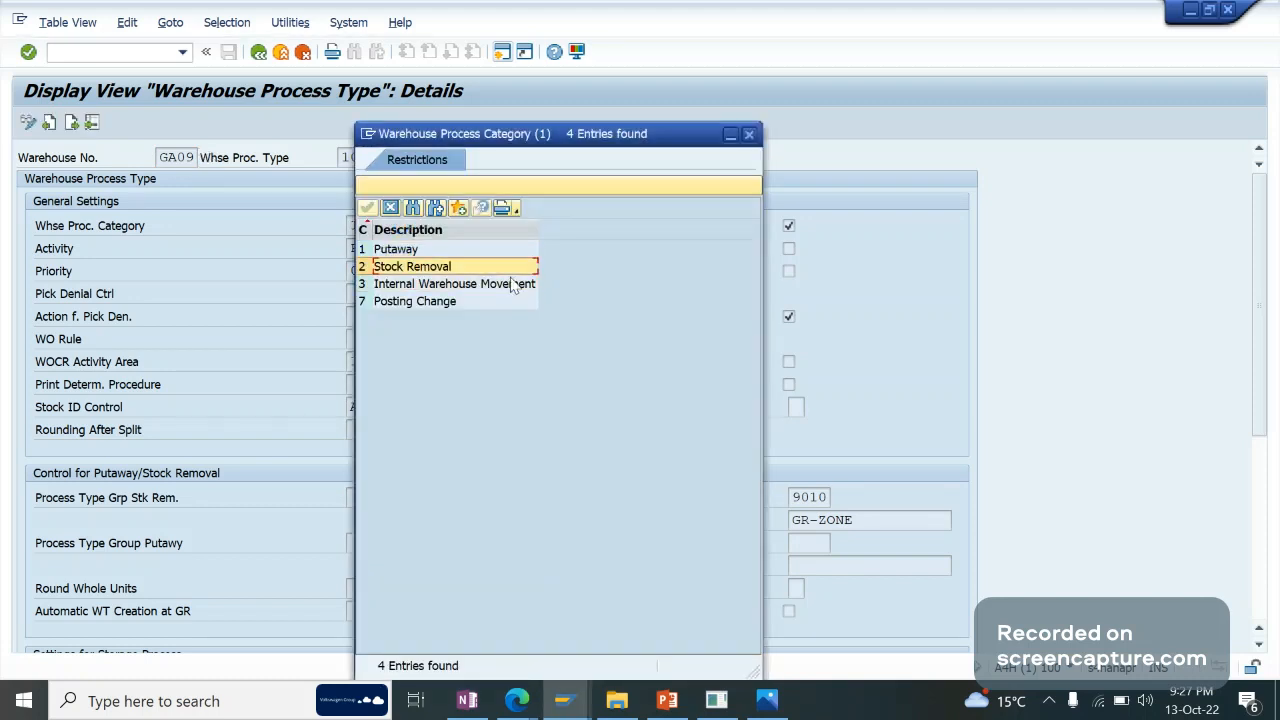
pyautogui.press('Escape')
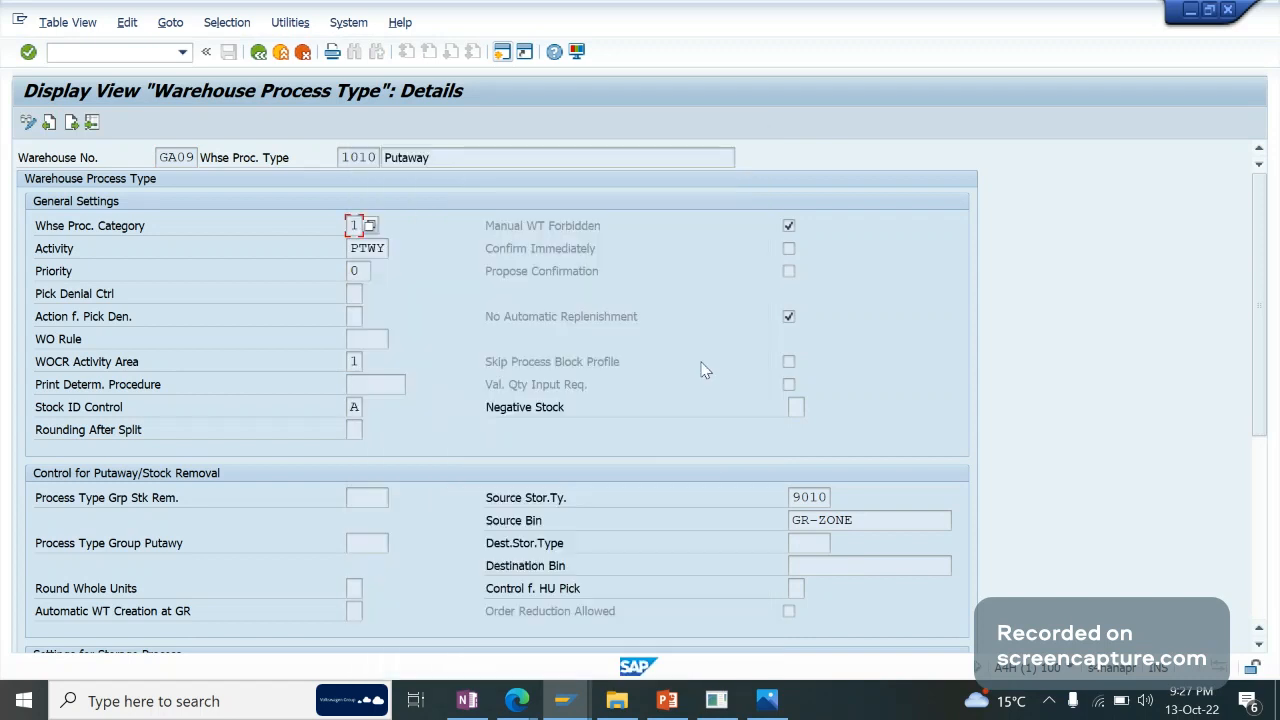
# Compare the source and destination storage types and bins of process types 2010 Stock Removal and 1010 Putaway.
pyautogui.click(73, 126)
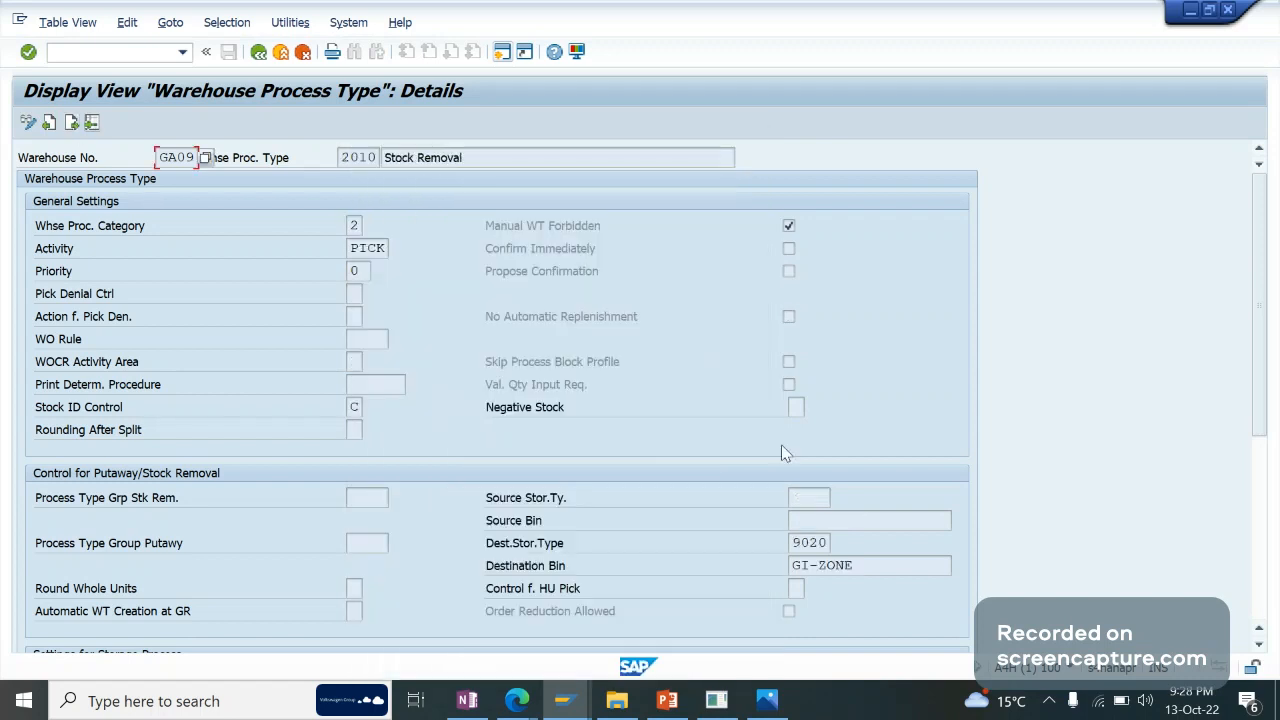
pyautogui.click(92, 122)
pyautogui.click(828, 511)
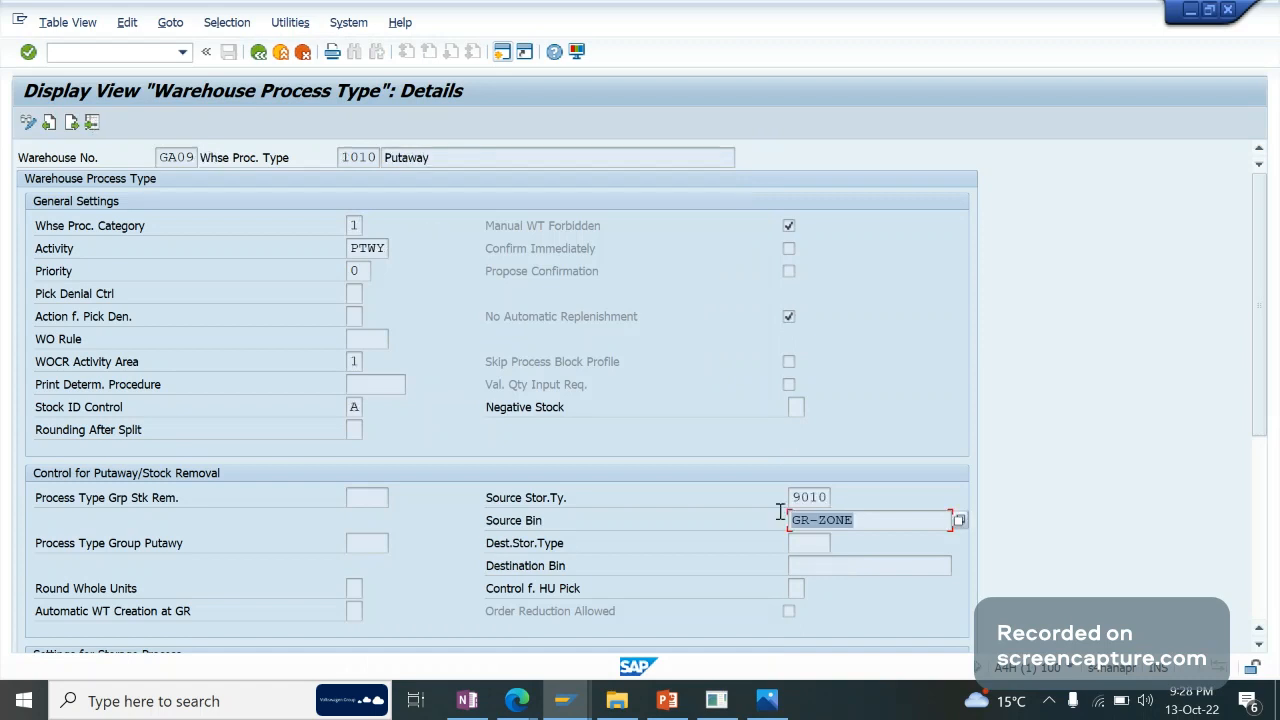
pyautogui.click(781, 513)
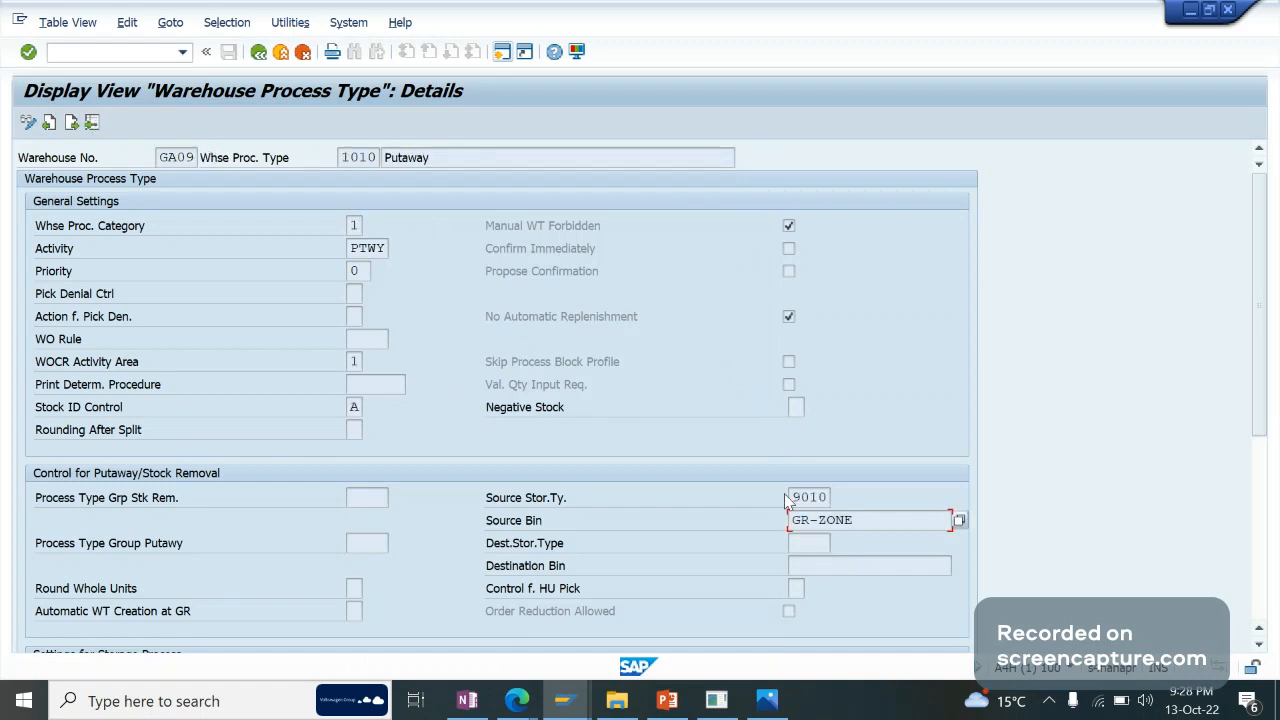
pyautogui.click(71, 122)
# Examine the warehouse layout drawing WH Layout.jpg in Photos and the warehouse layout image in the Edge search results.
pyautogui.click(667, 701)
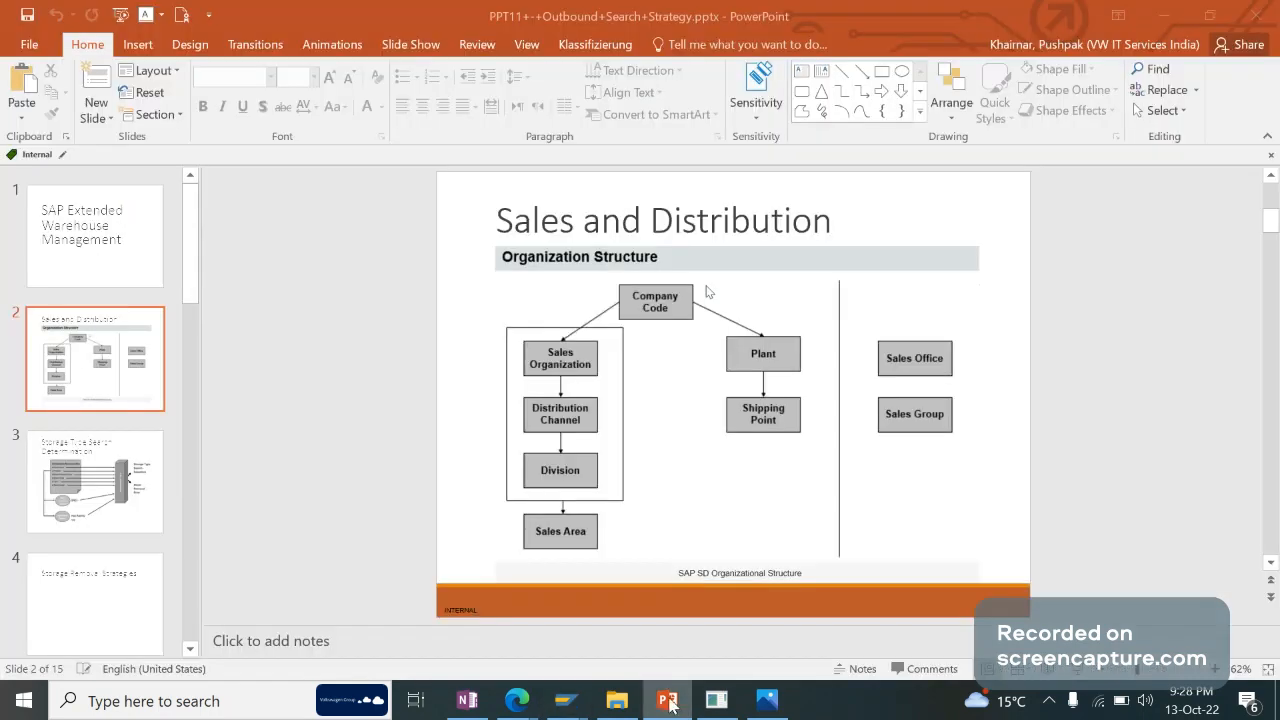
pyautogui.click(766, 701)
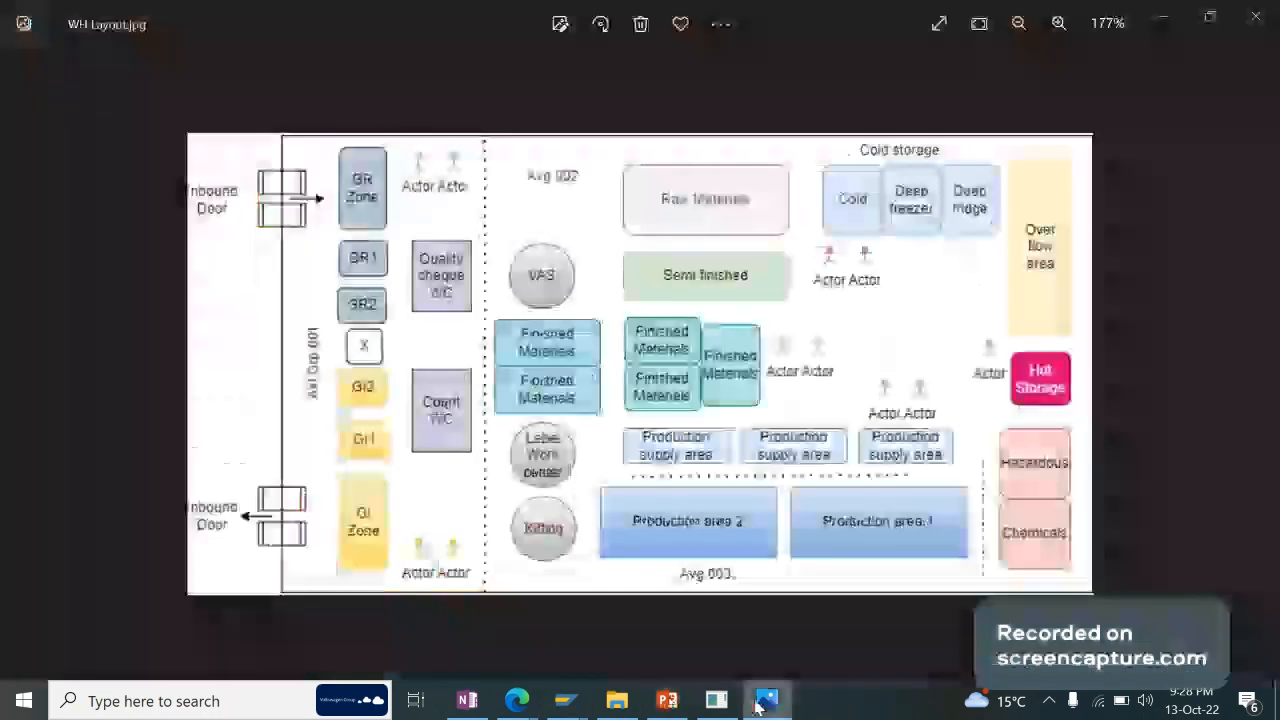
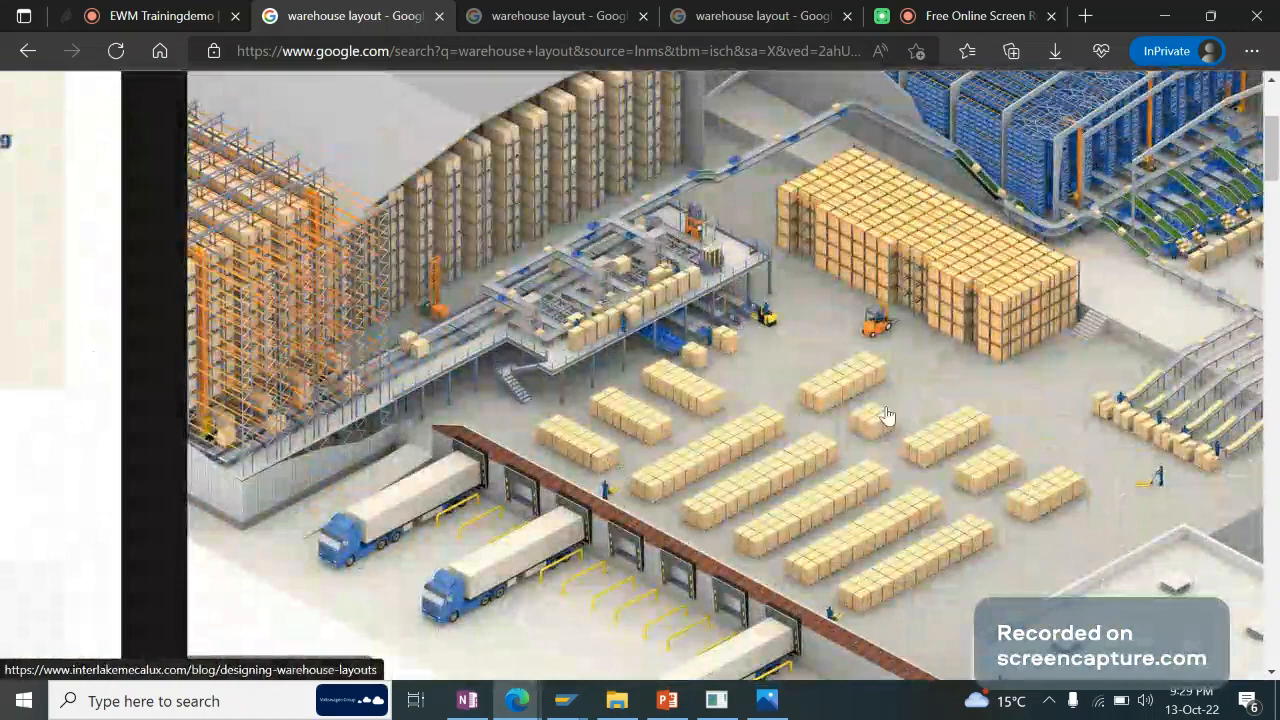
pyautogui.scroll(-3, 887, 415)
pyautogui.scroll(-2, 887, 403)
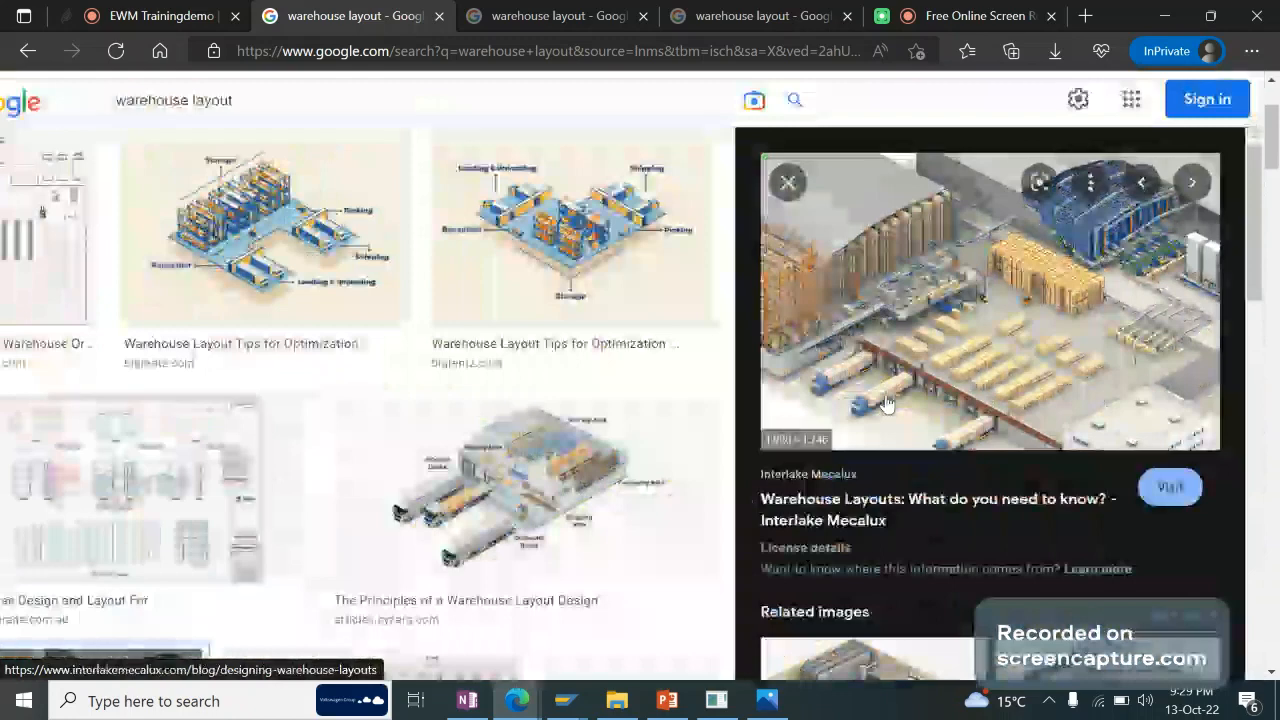
pyautogui.click(766, 702)
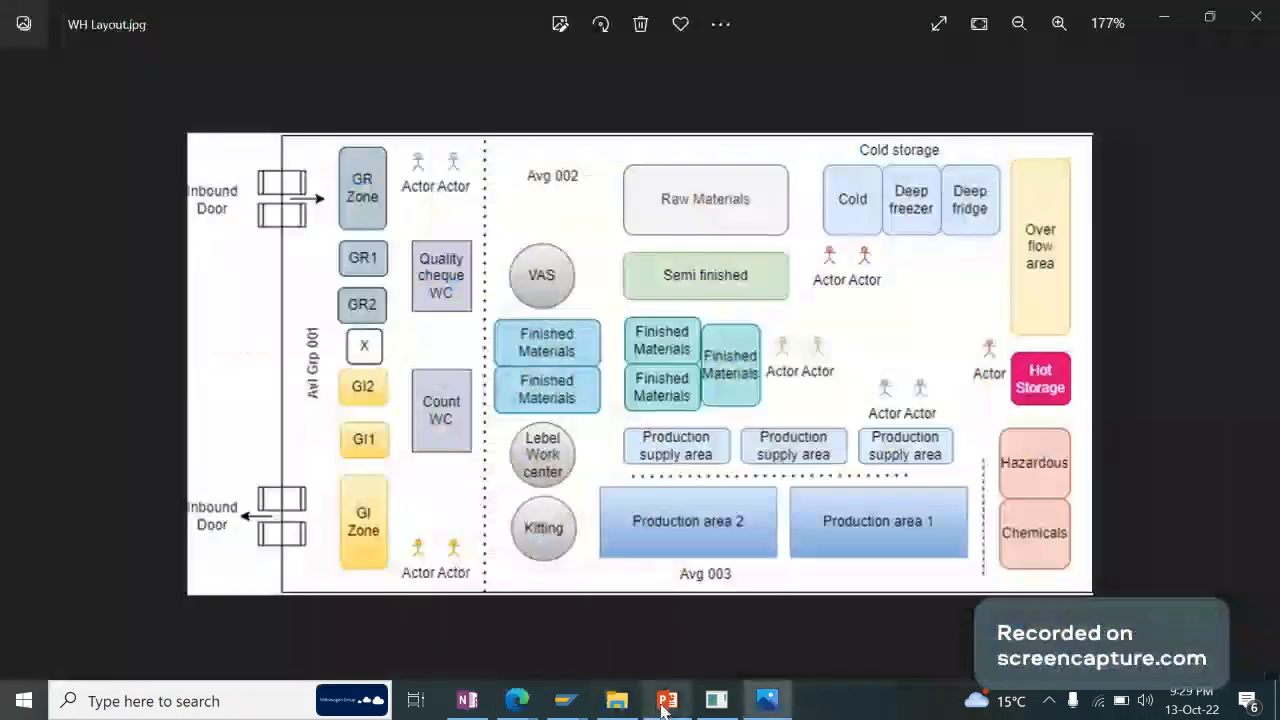
# Switch past the PowerPoint presentation to the 13 Oct outbound process and pick strategy notes in OneNote.
pyautogui.moveTo(662, 704)
pyautogui.click(660, 655)
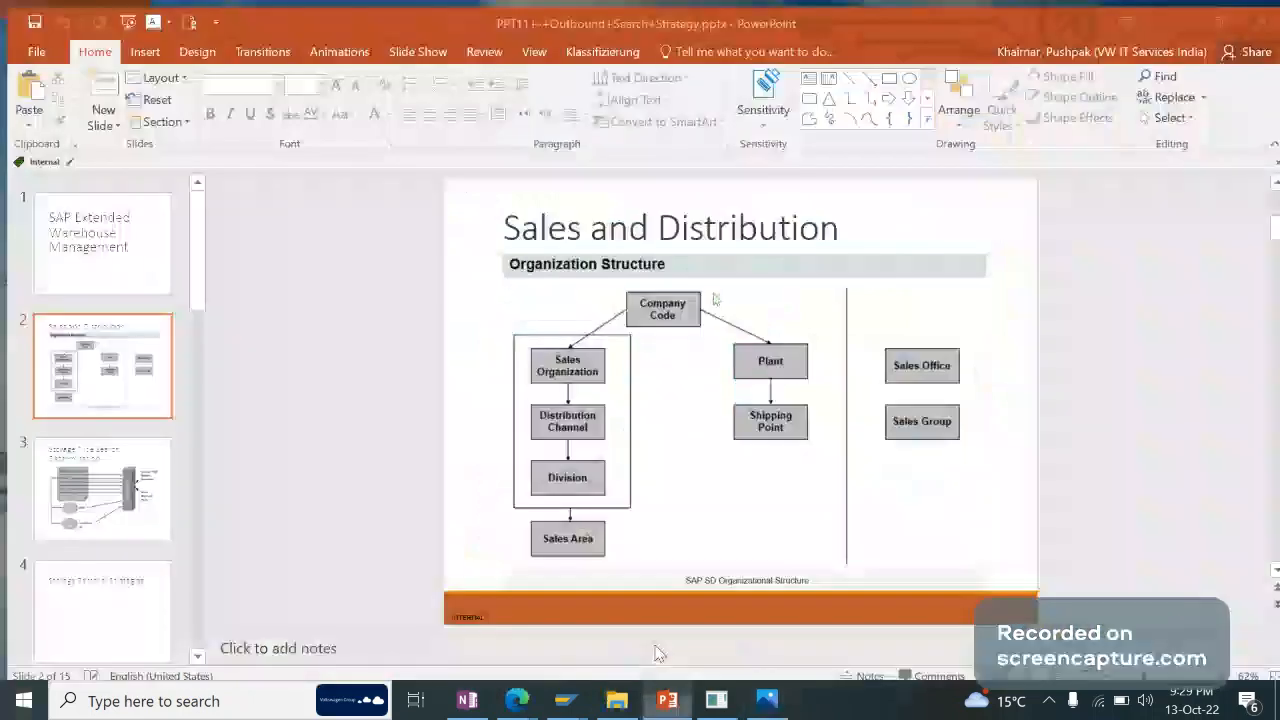
pyautogui.click(467, 700)
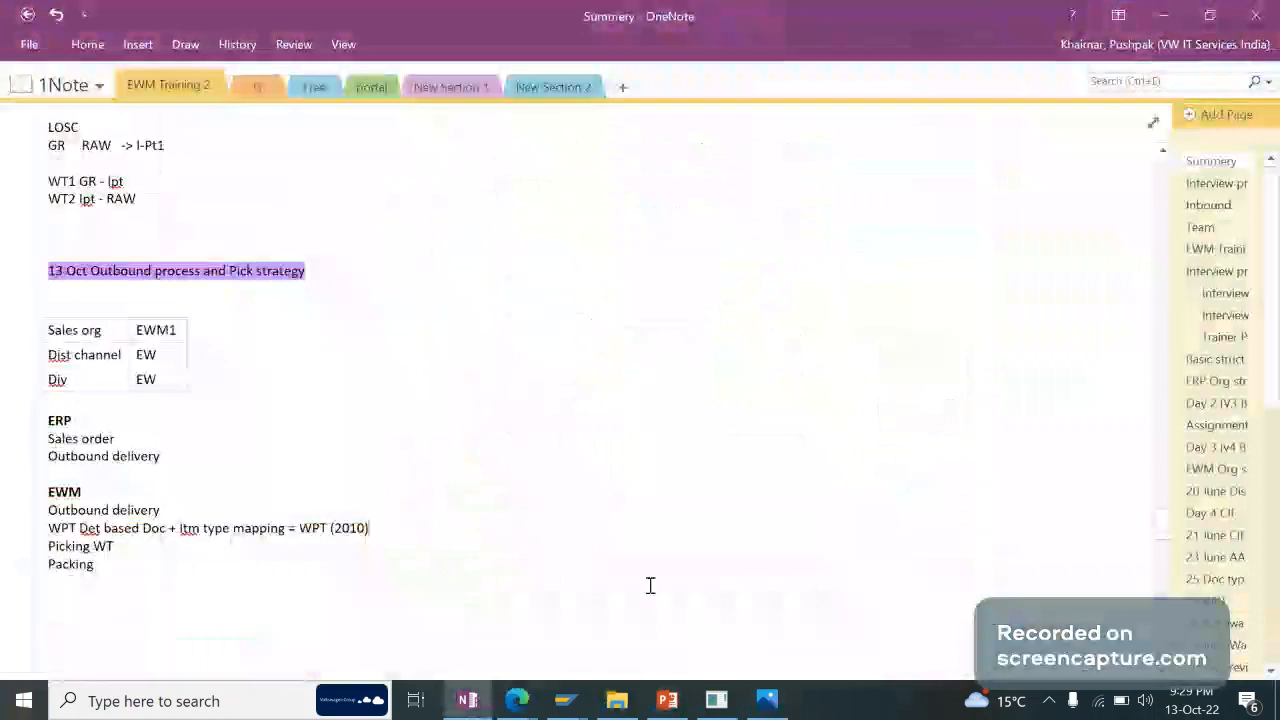
# Switch back to the SAP warehouse process type session and return from the details to the overview list.
pyautogui.moveTo(566, 706)
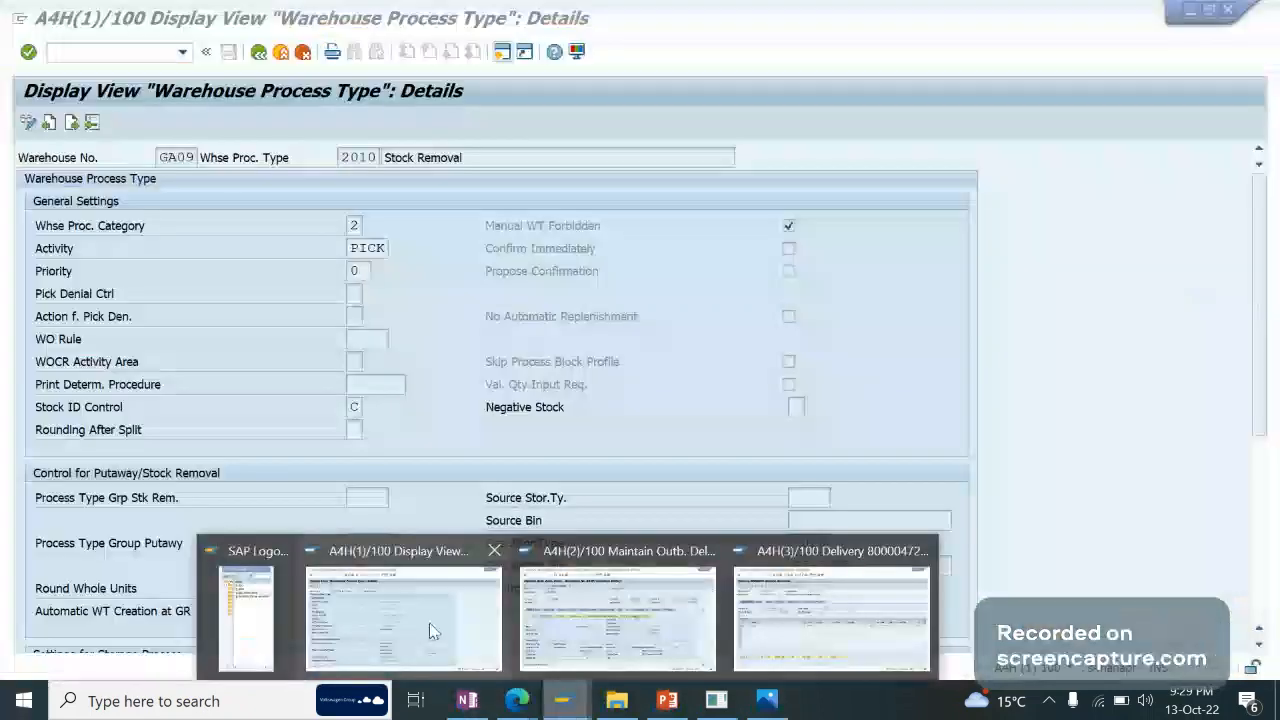
pyautogui.click(432, 631)
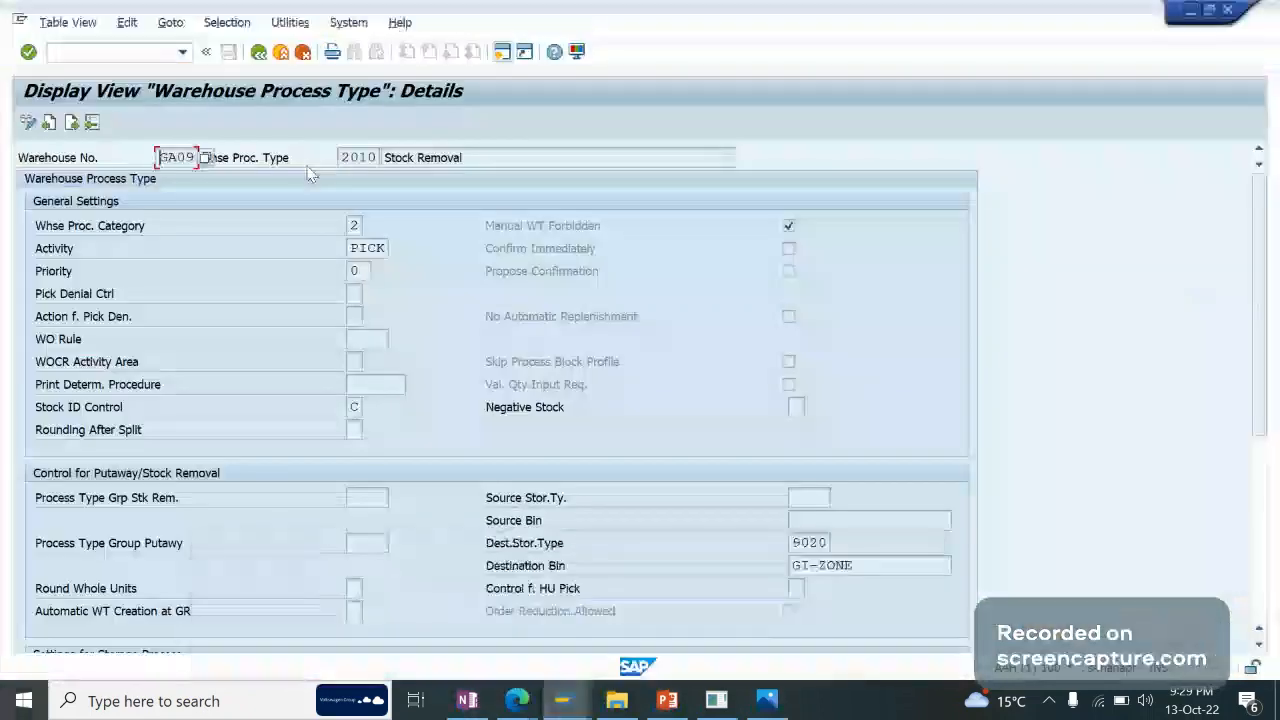
pyautogui.click(267, 57)
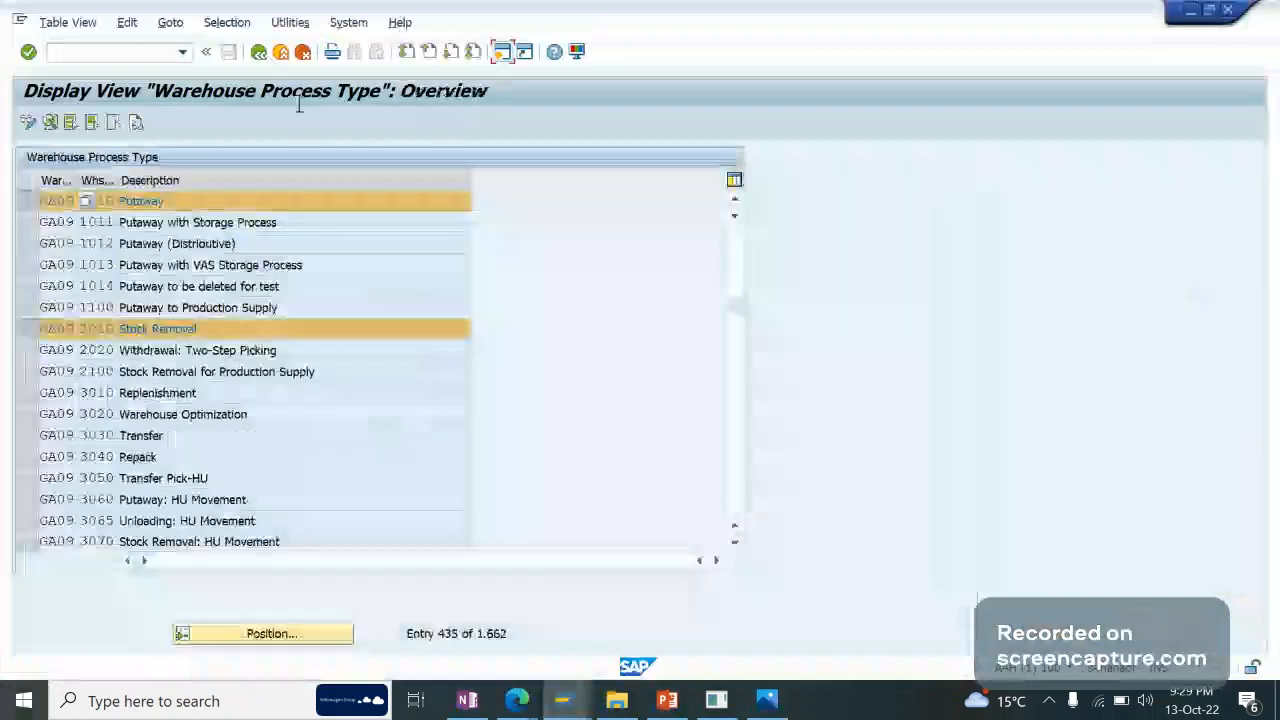
# Deselect GA09 process type 1010 Putaway, review the full details of 2010 Stock Removal, and return to the overview.
pyautogui.click(222, 328)
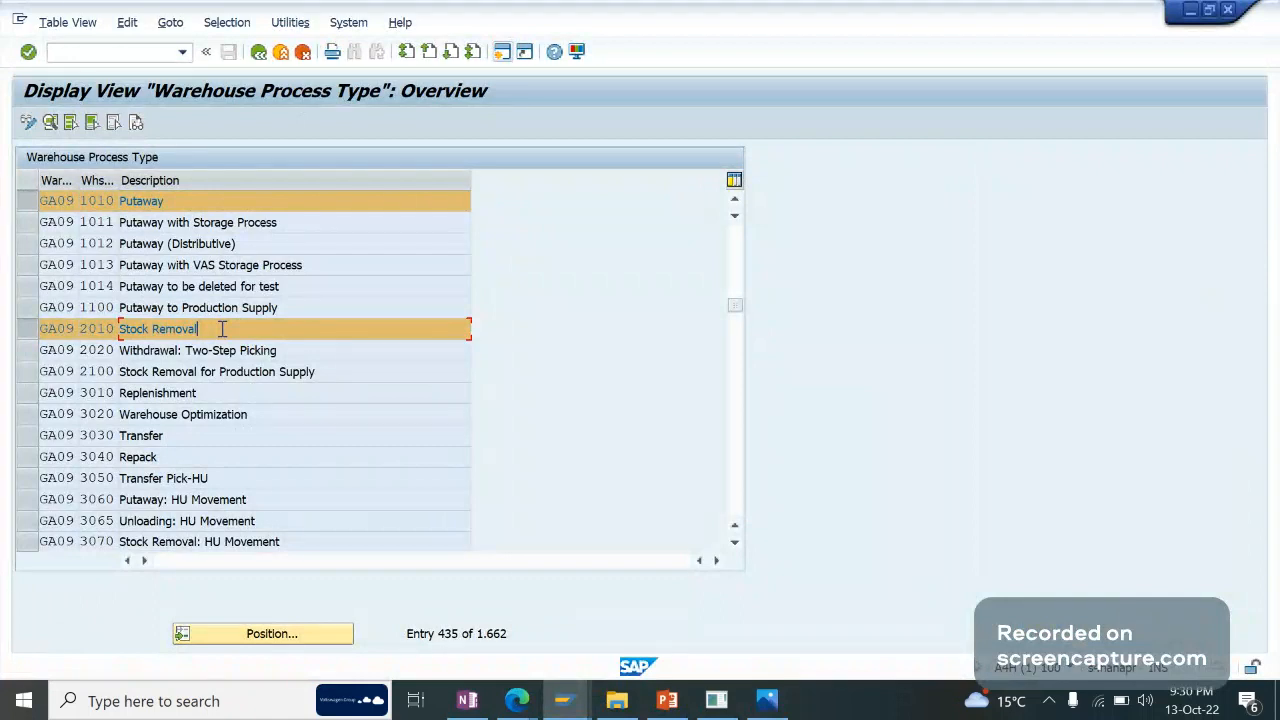
pyautogui.click(59, 203)
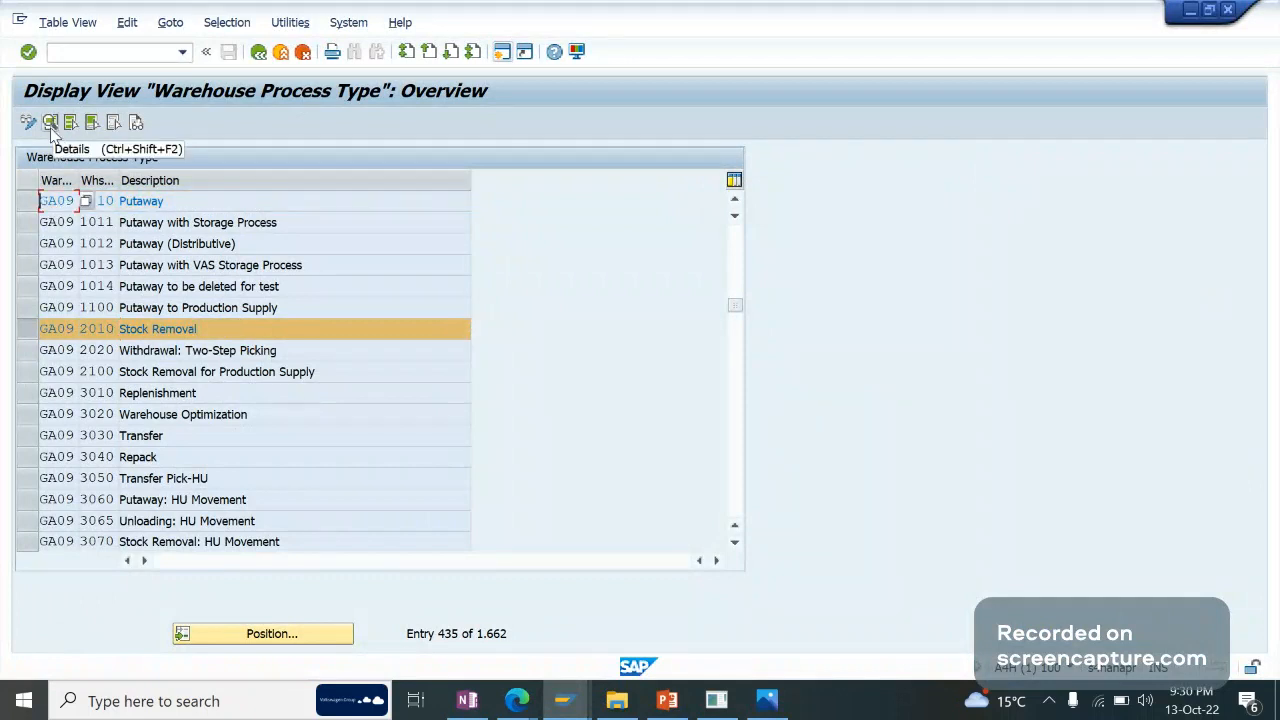
pyautogui.click(50, 123)
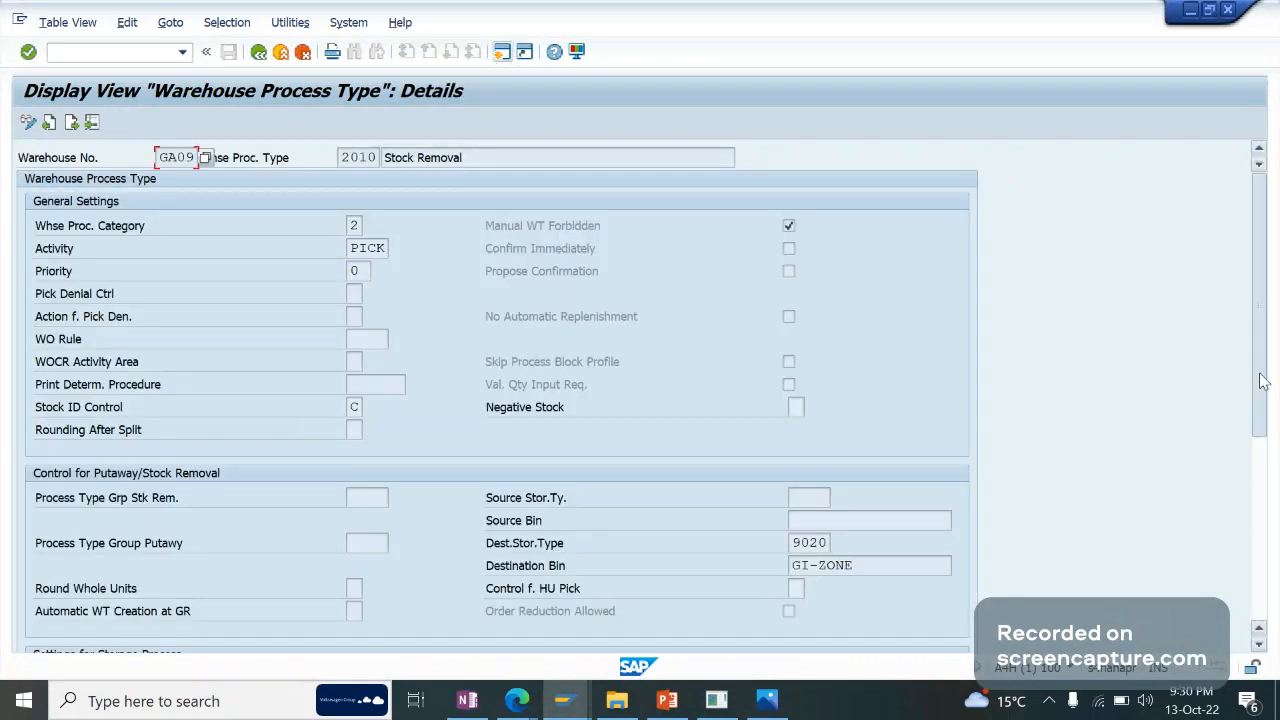
pyautogui.moveTo(1262, 380); pyautogui.dragTo(1266, 569)
pyautogui.click(381, 328)
pyautogui.click(258, 52)
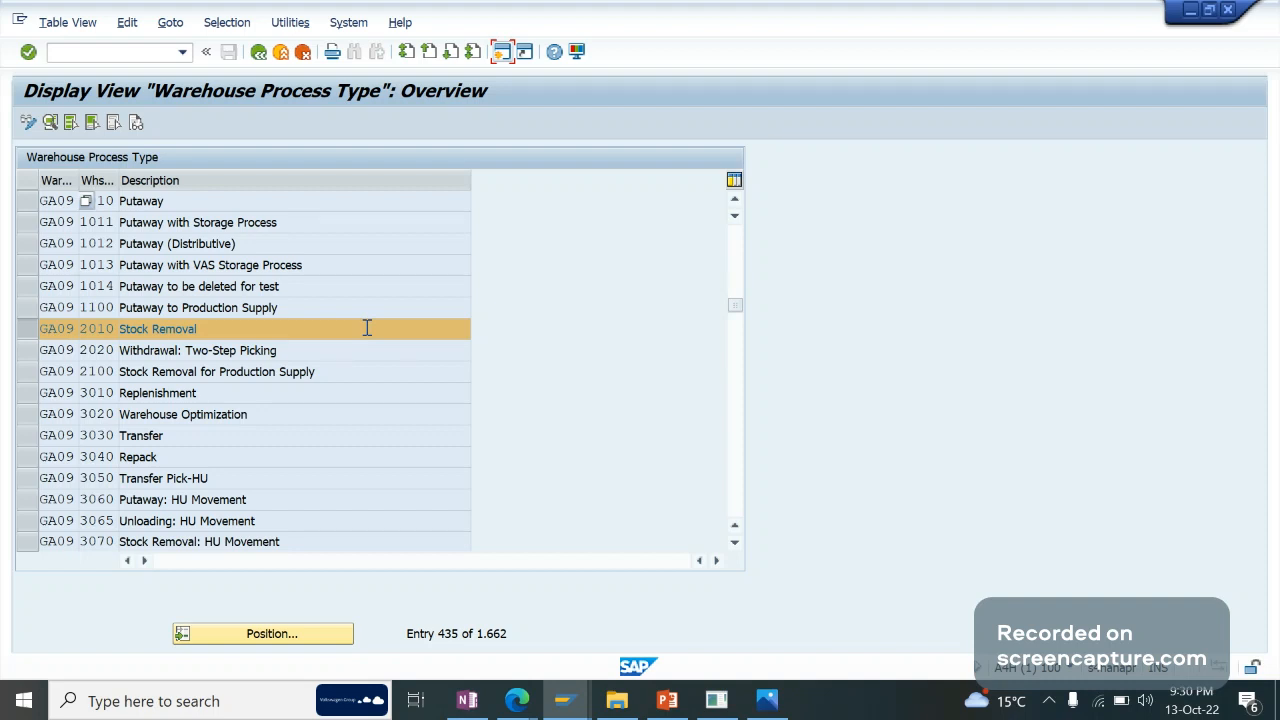
# Switch to Edge and show the EWM Trainingdemo meeting page.
pyautogui.click(418, 327)
pyautogui.click(516, 700)
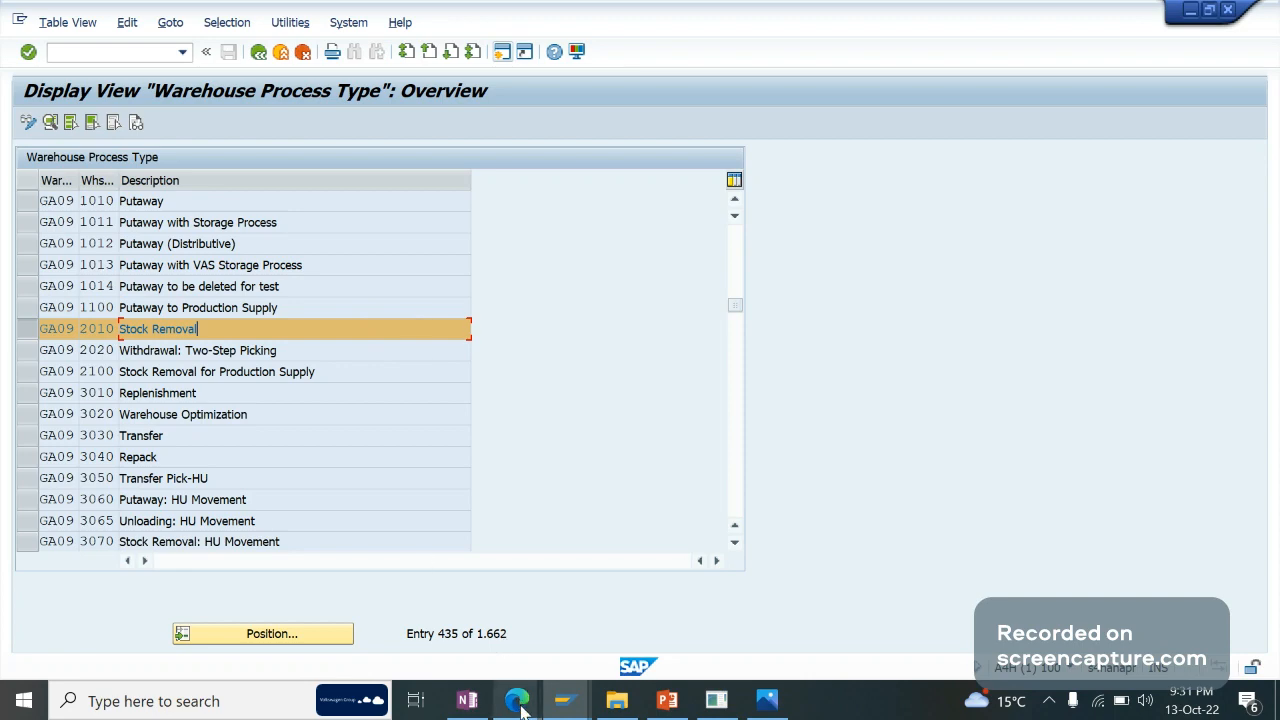
pyautogui.click(325, 615)
pyautogui.click(150, 16)
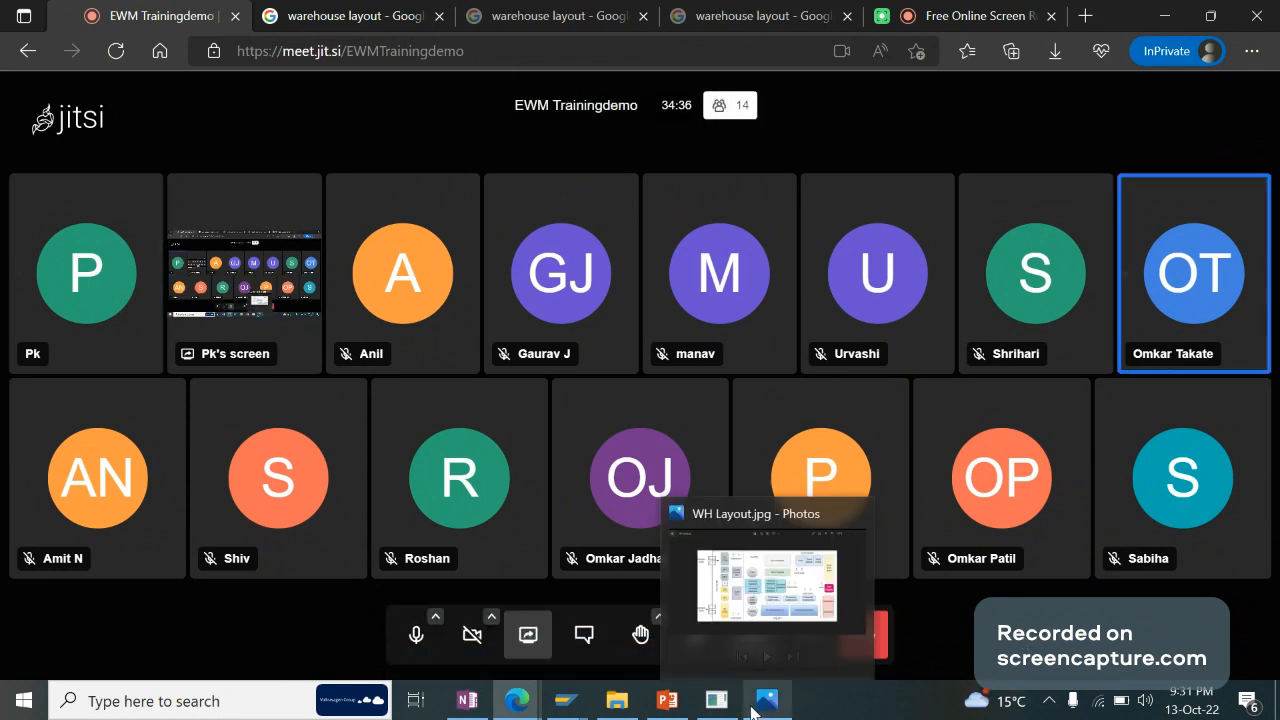
# Search Google Images for "mezzanine in warehouse" in a new browser tab.
pyautogui.click(1085, 16)
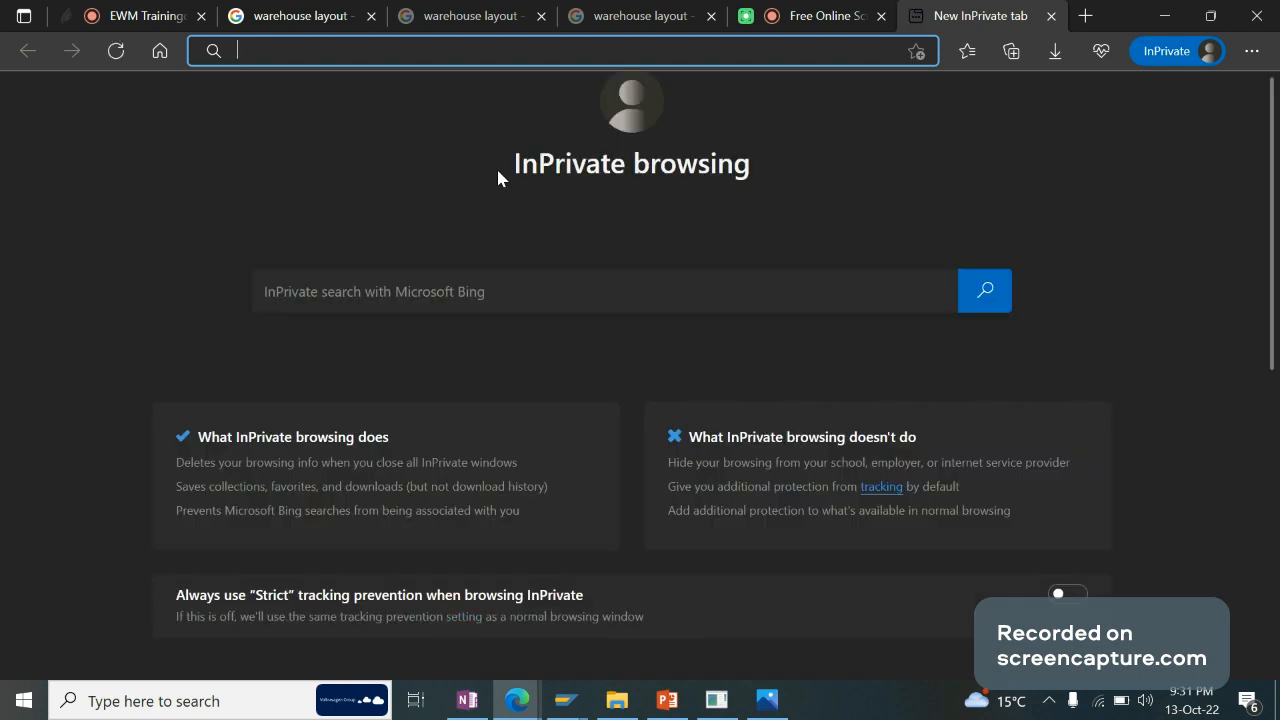
pyautogui.write('mezzanine in warehouse')
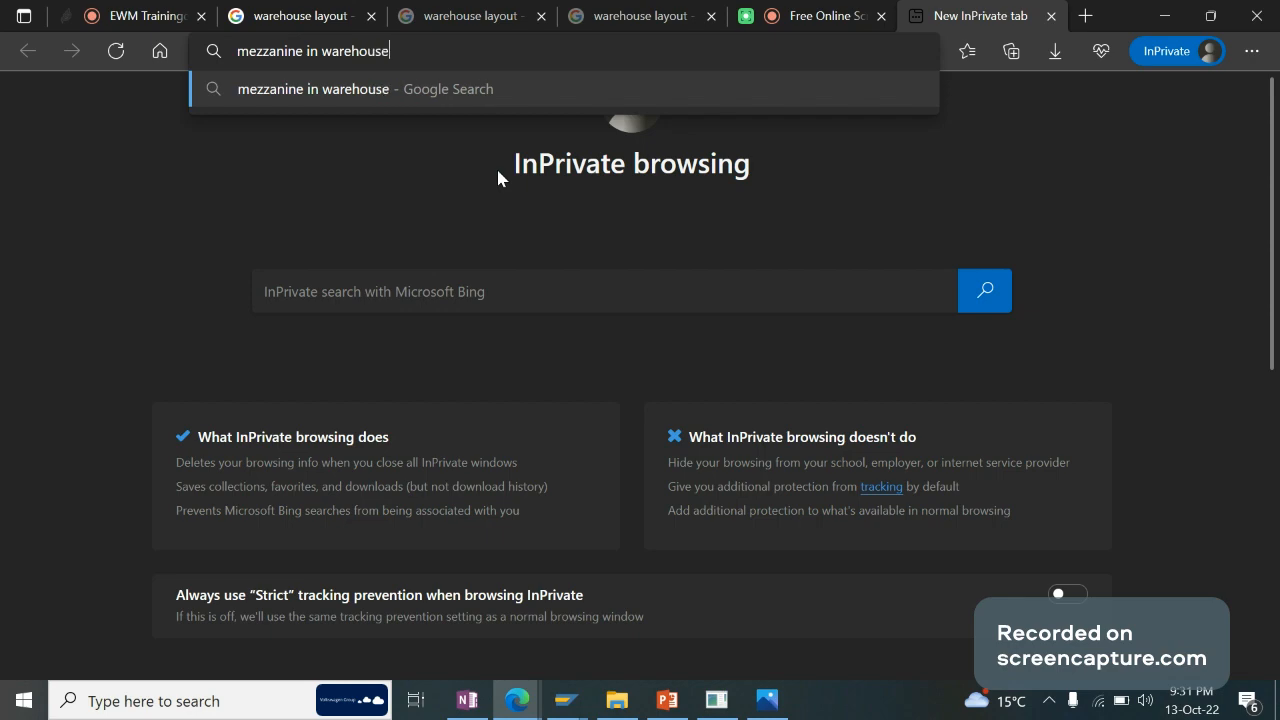
pyautogui.press('Return')
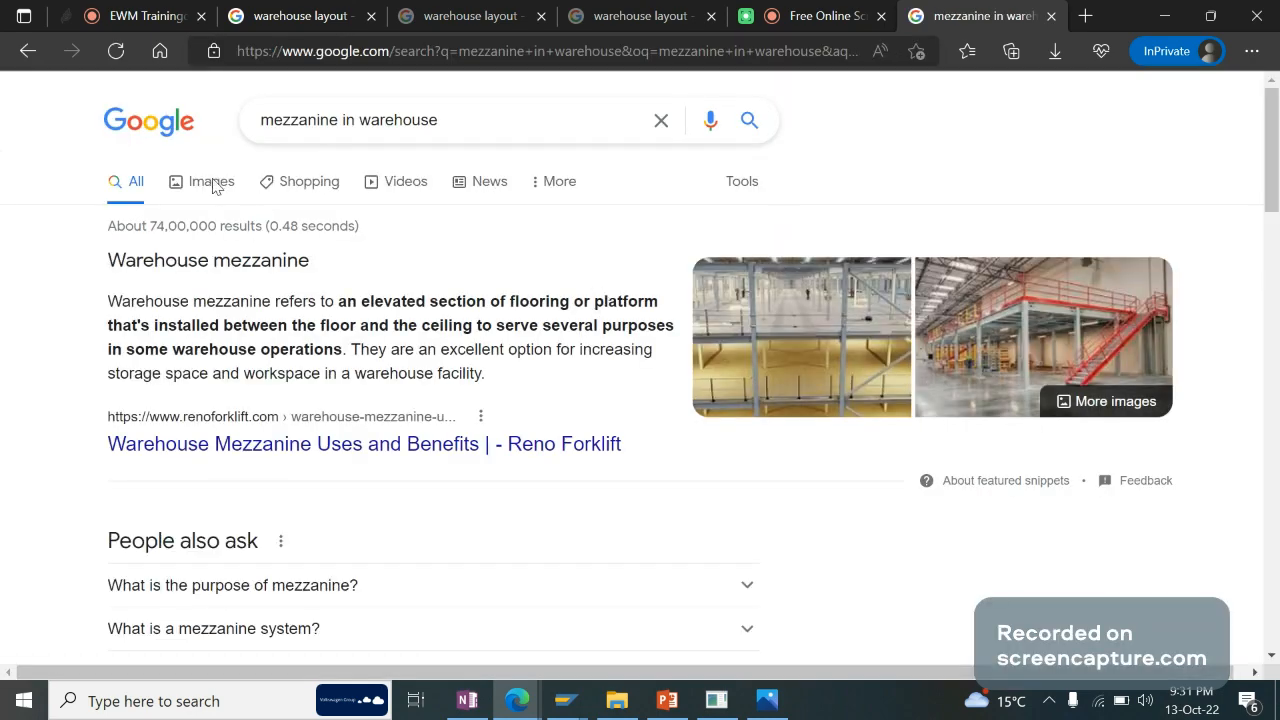
pyautogui.click(212, 183)
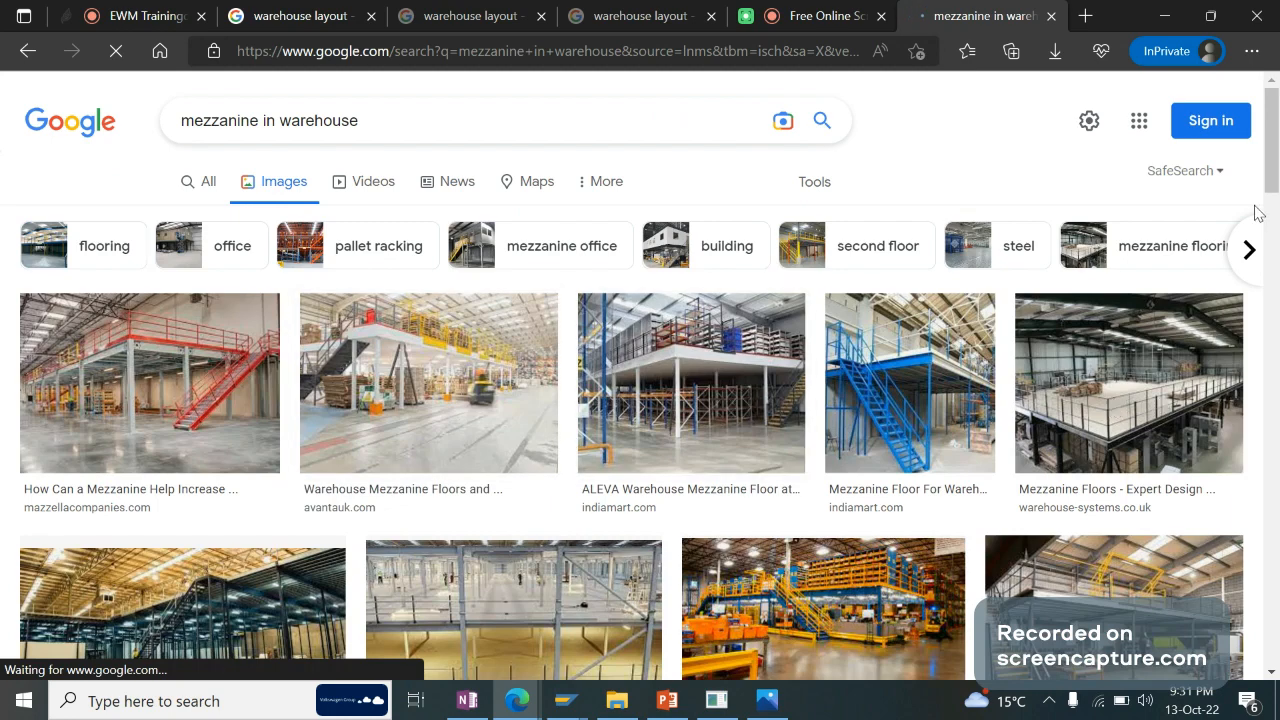
# Open the Avanta UK warehouse mezzanine floor image in its own tab and examine it enlarged.
pyautogui.moveTo(1272, 184)
pyautogui.mouseDown()
pyautogui.moveTo(1275, 210)
pyautogui.moveTo(1272, 184)
pyautogui.mouseUp()
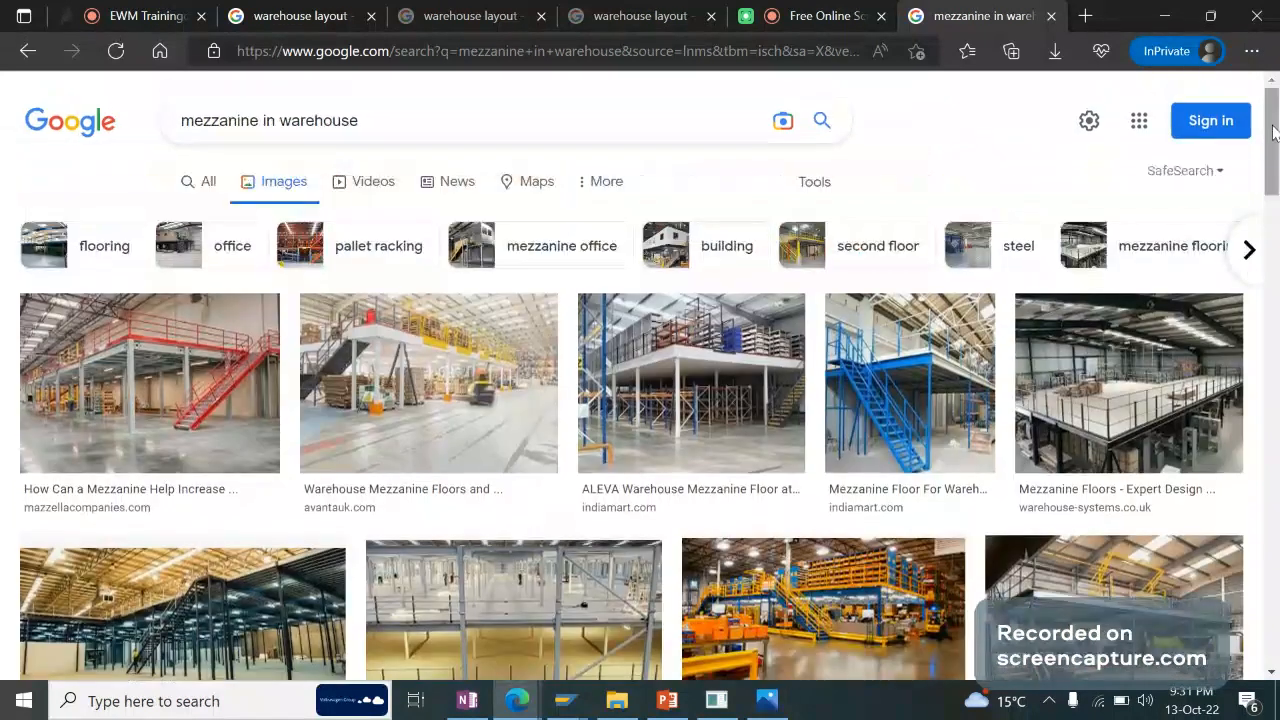
pyautogui.middleClick(440, 383)
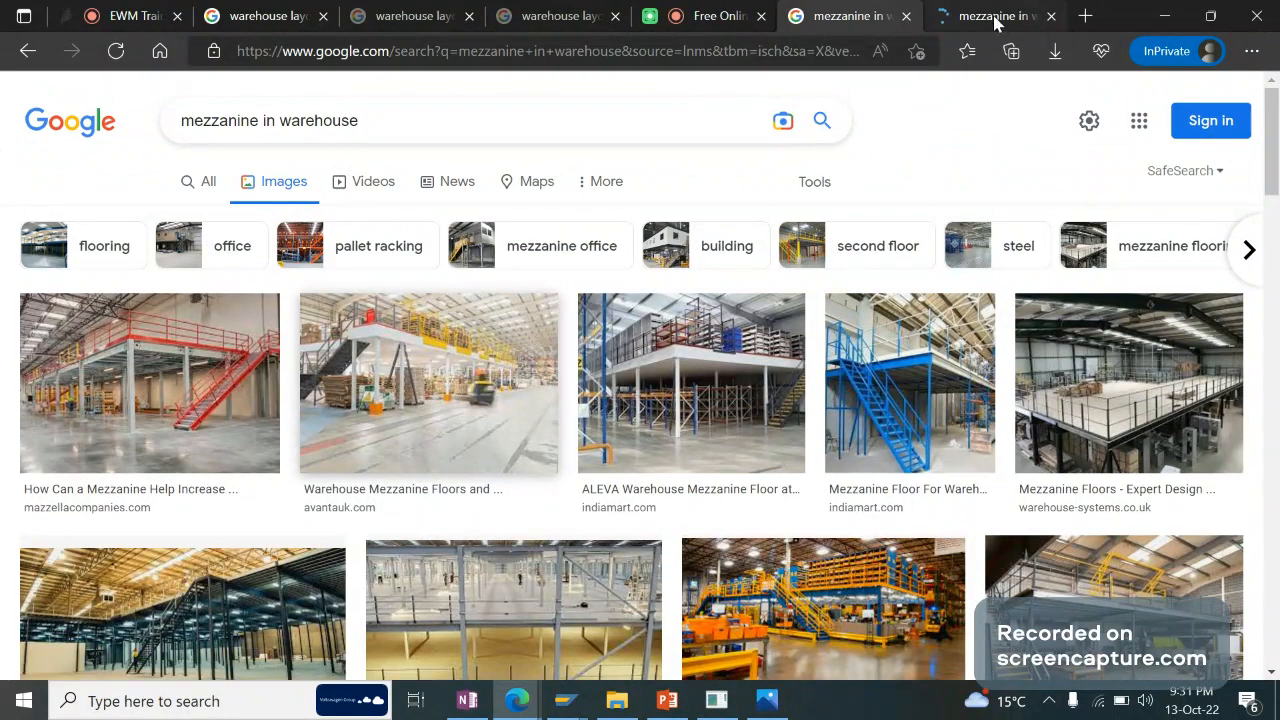
pyautogui.click(992, 18)
pyautogui.scroll(5, 663, 232)
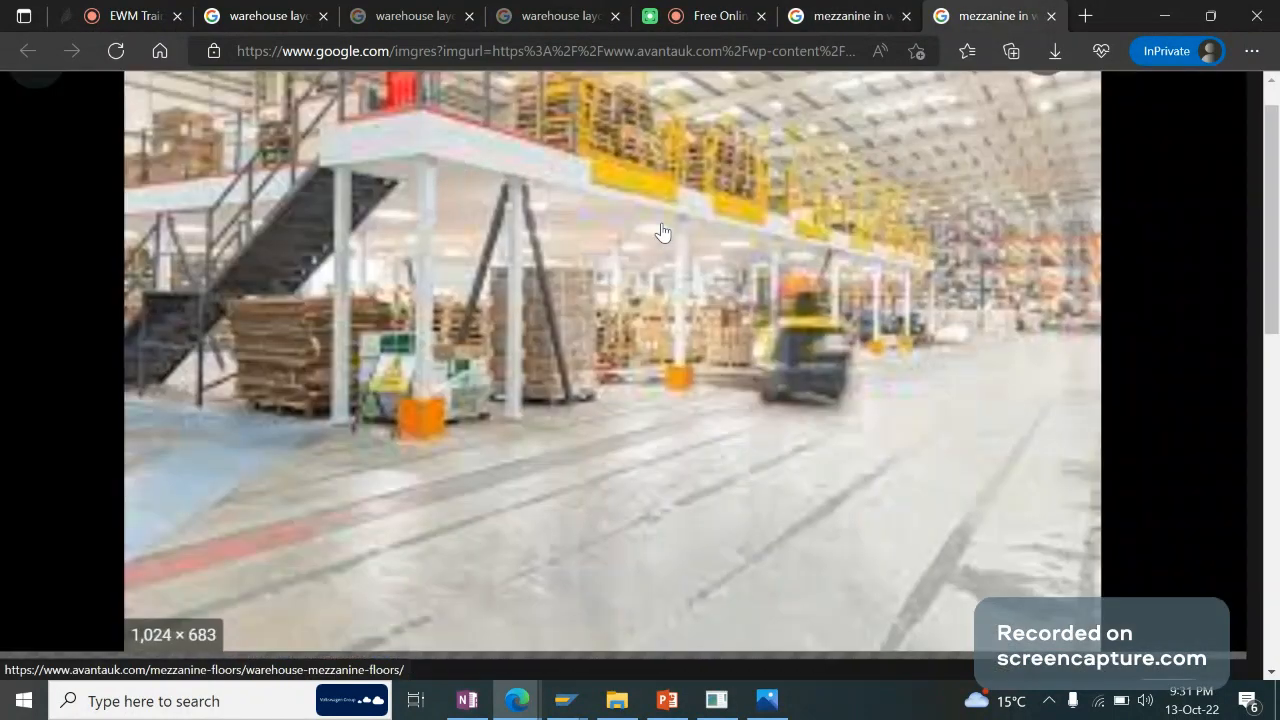
pyautogui.scroll(-5, 663, 232)
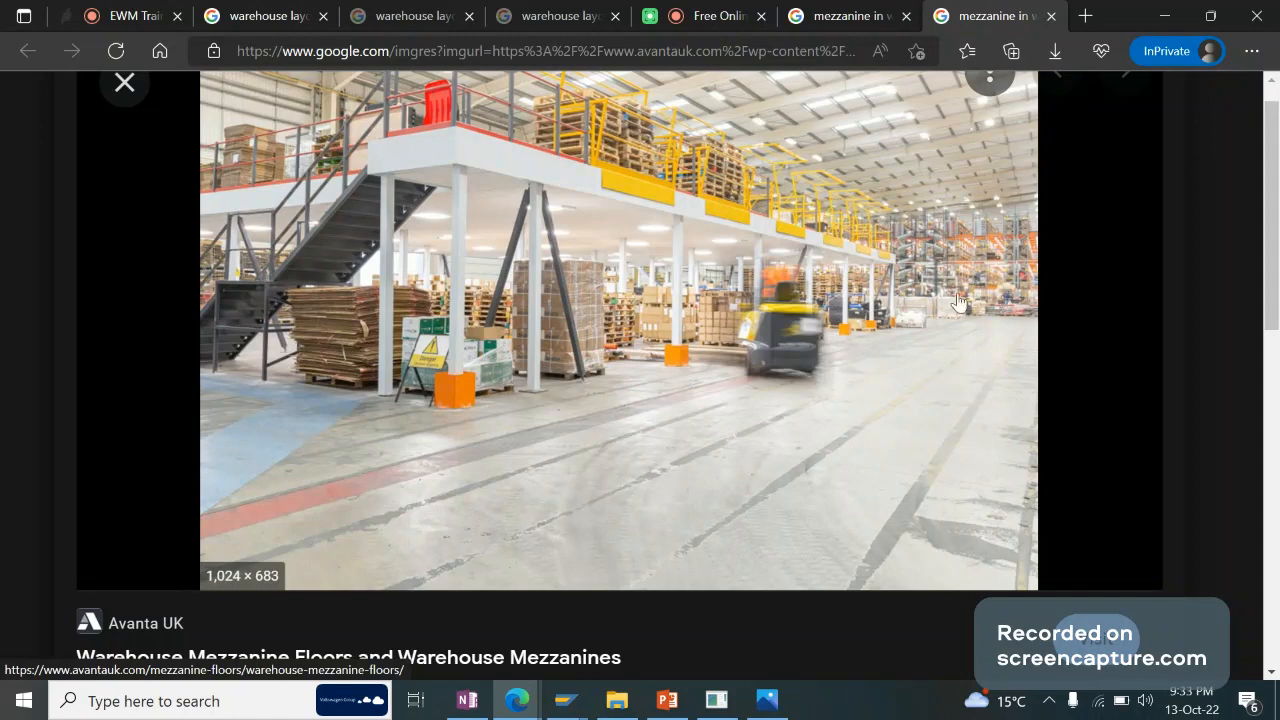
# Switch to the SAP session with the warehouse process types, return to the IMG, and collapse Warehouse Task and Cross-Process Settings.
pyautogui.click(566, 700)
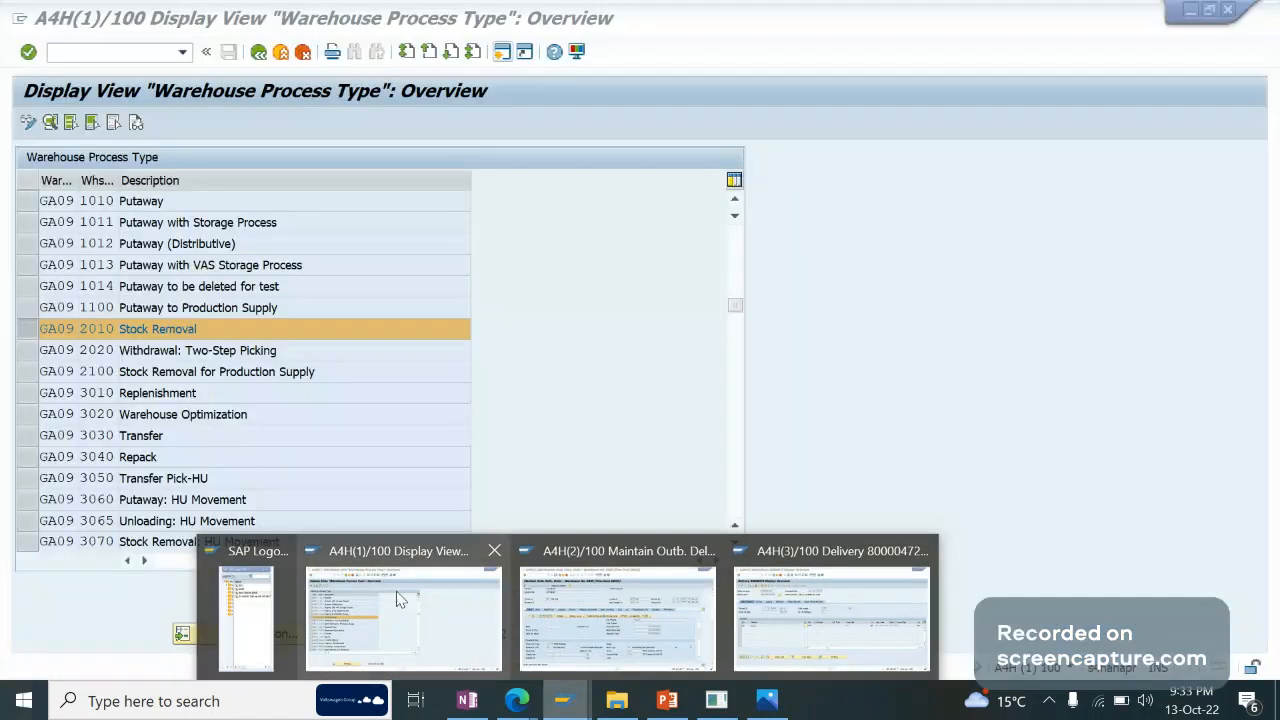
pyautogui.click(398, 598)
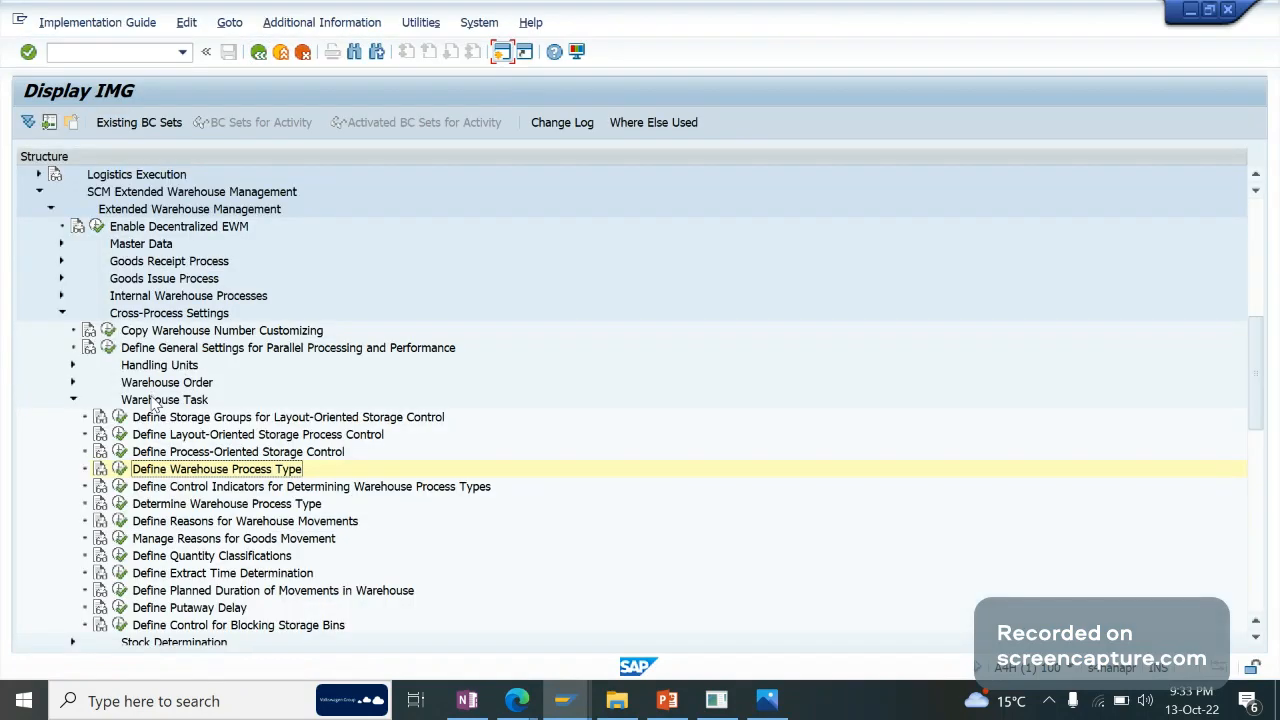
pyautogui.doubleClick(156, 402)
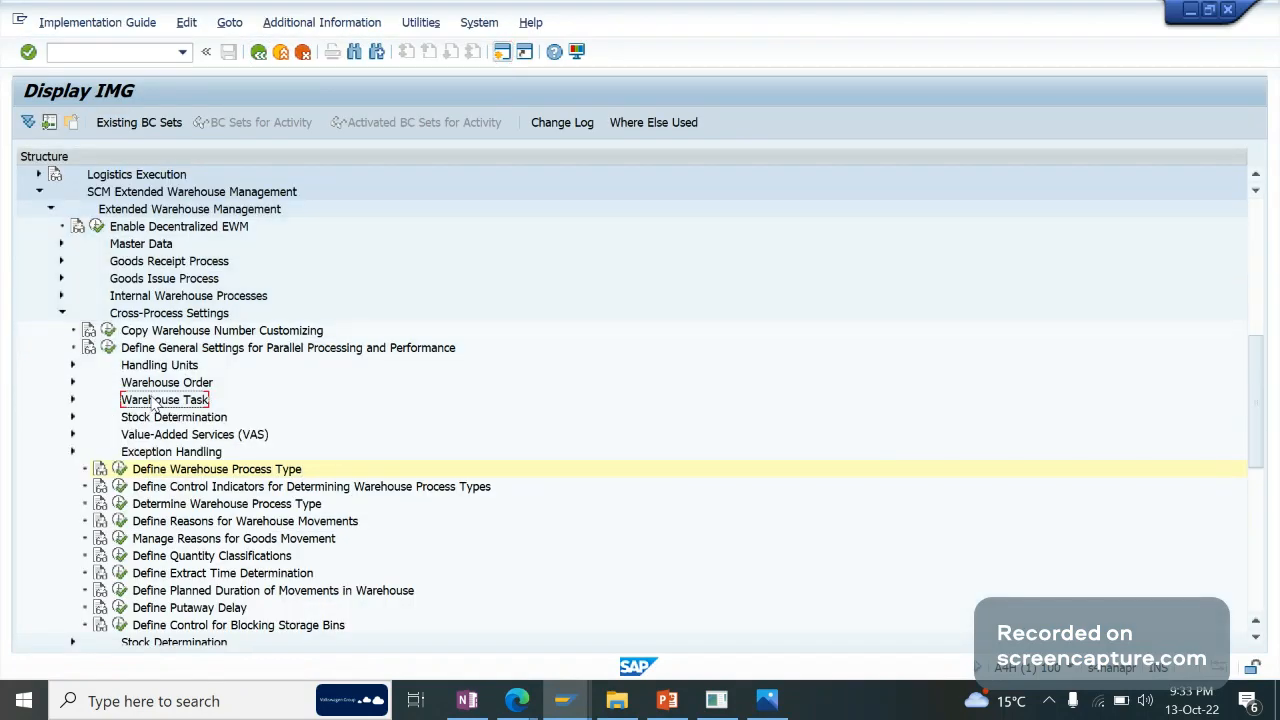
pyautogui.press('Up')
pyautogui.press('Up')
pyautogui.press('Up')
pyautogui.press('Up')
pyautogui.press('Up')
pyautogui.press('Left')
# Review the contents of the Goods Receipt Process node, collapse it, and expand Goods Issue Process.
pyautogui.press('Up')
pyautogui.press('Up')
pyautogui.press('Up')
pyautogui.press('Right')
pyautogui.press('Left')
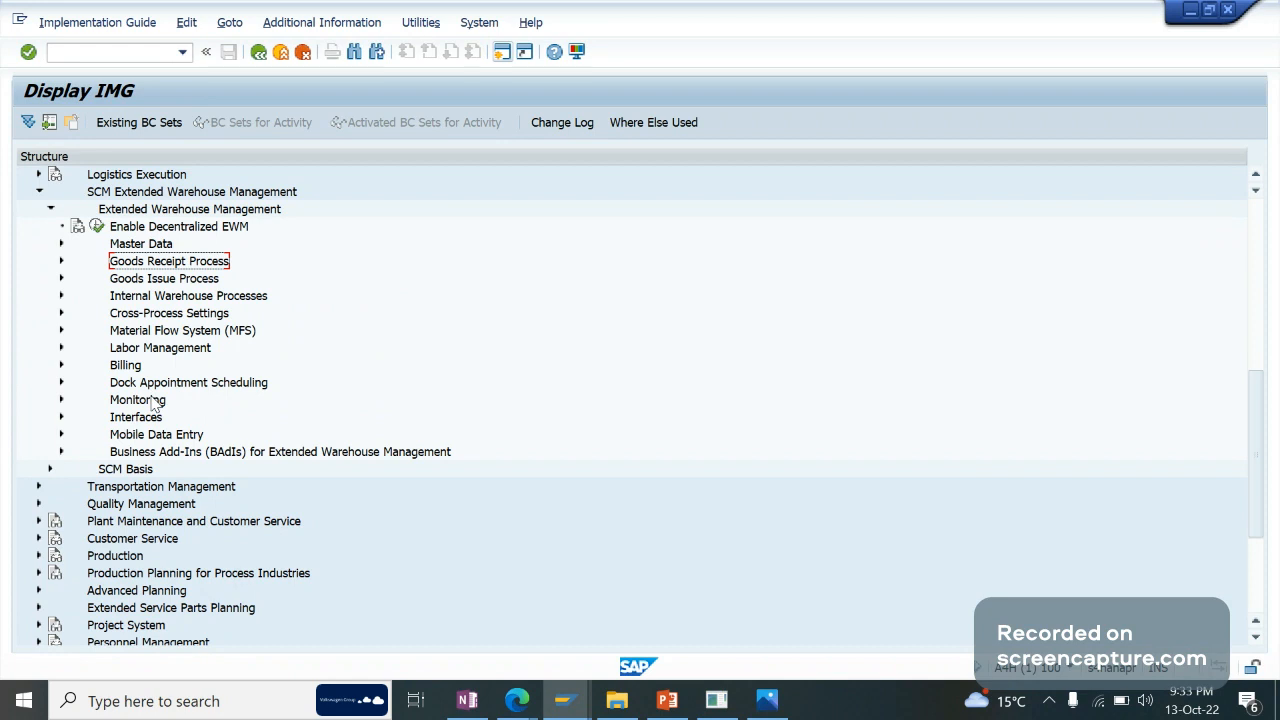
pyautogui.press('Right')
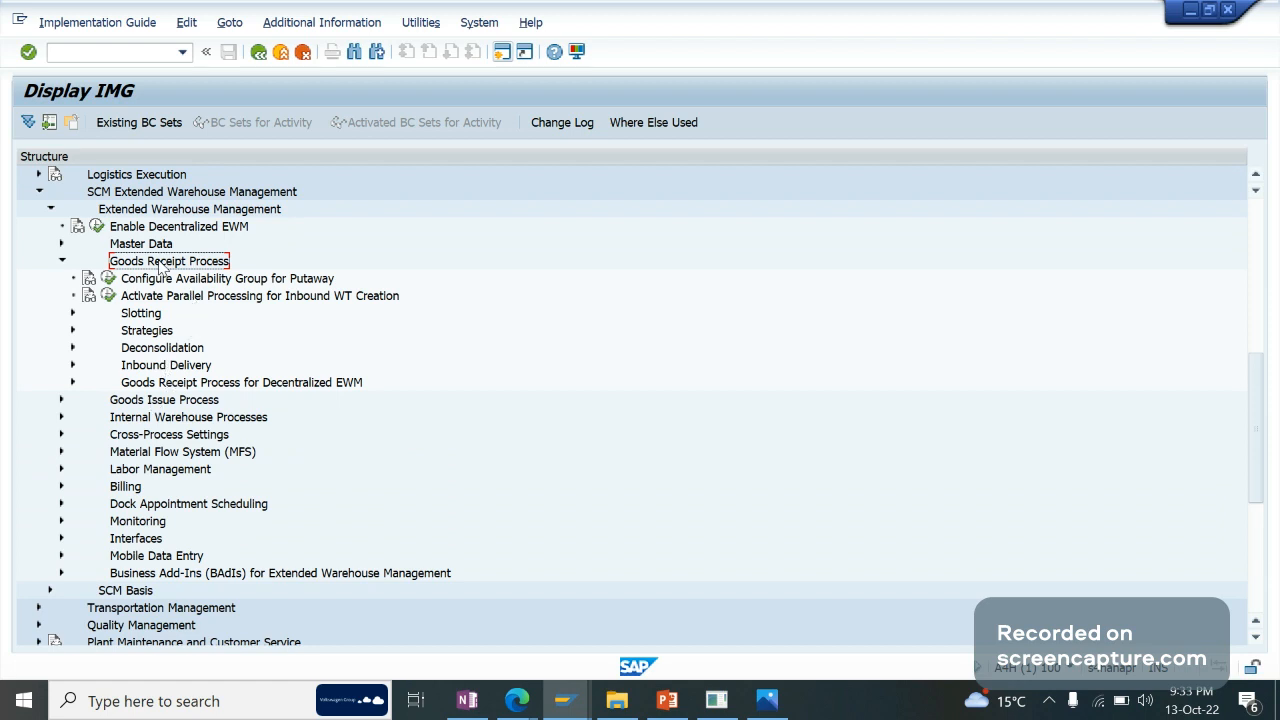
pyautogui.press('Left')
pyautogui.press('Down')
pyautogui.press('Right')
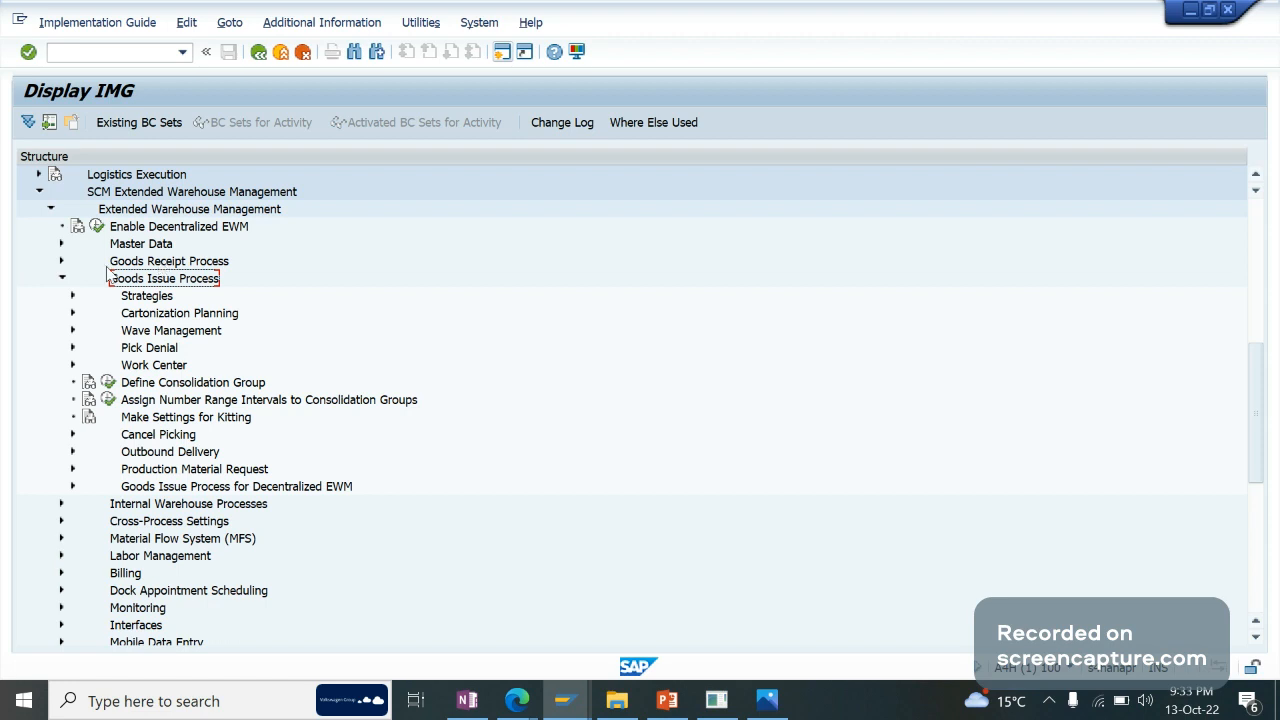
# Collapse Goods Issue Process, review the Internal Warehouse Processes subnodes including Warehouse Optimization, and collapse that node.
pyautogui.doubleClick(142, 285)
pyautogui.doubleClick(142, 292)
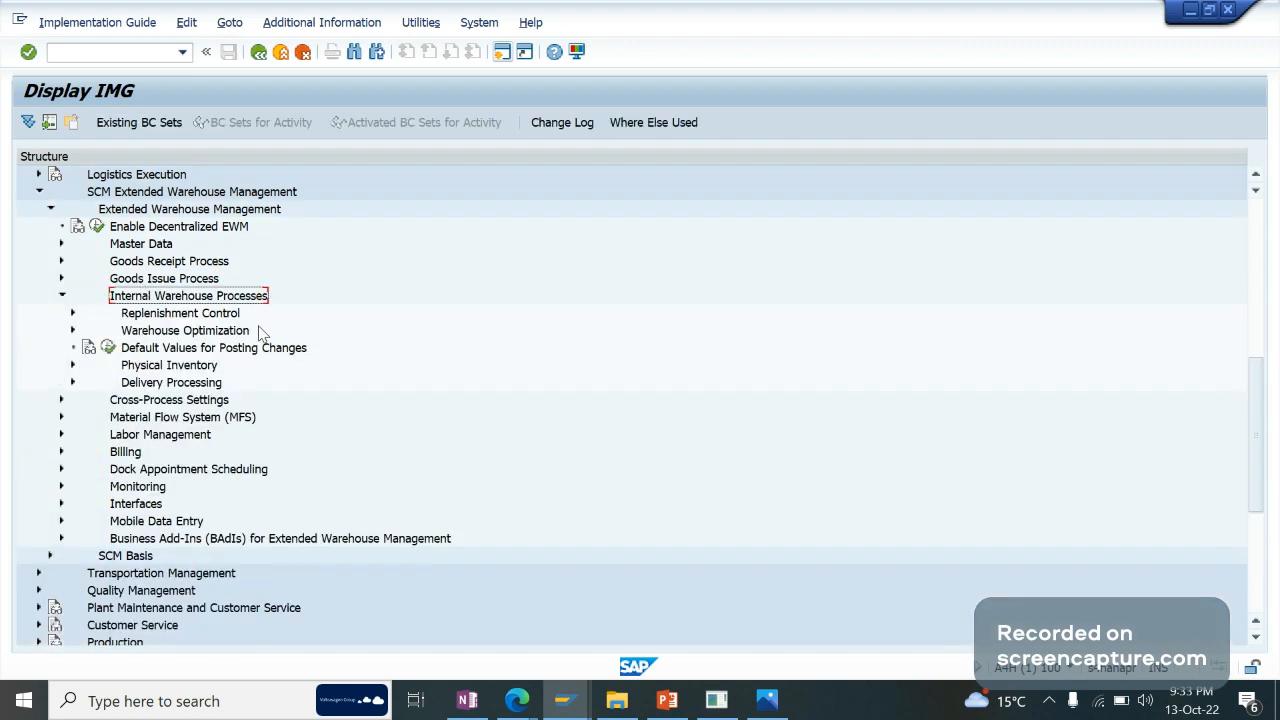
pyautogui.click(190, 331)
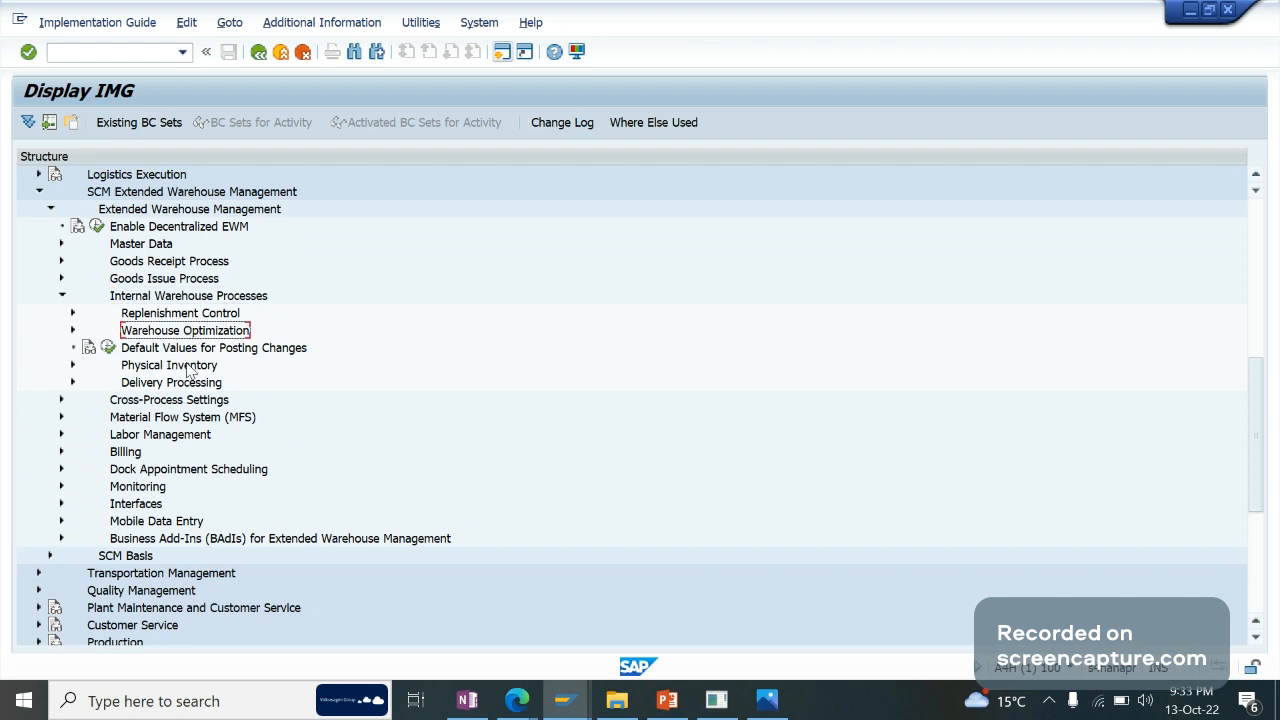
pyautogui.click(167, 297)
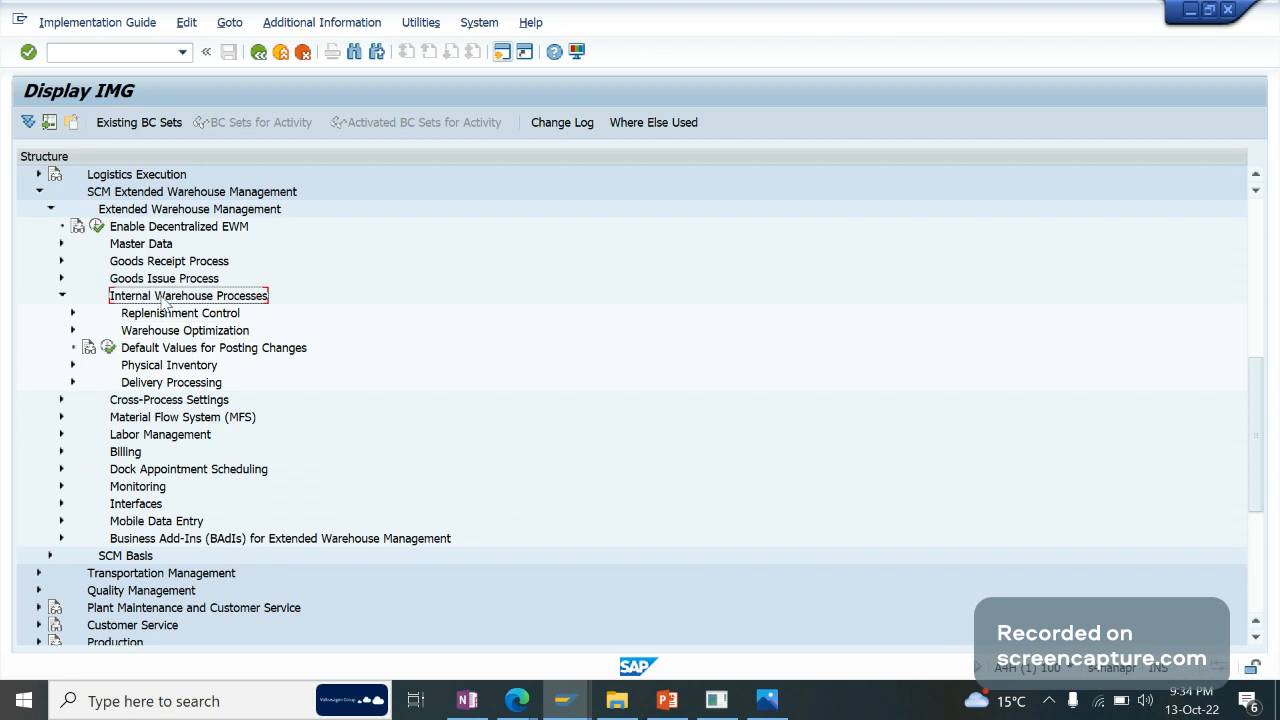
pyautogui.doubleClick(167, 297)
# Expand Cross-Process Settings and review its subnodes against the goods receipt and internal process nodes.
pyautogui.press('Down')
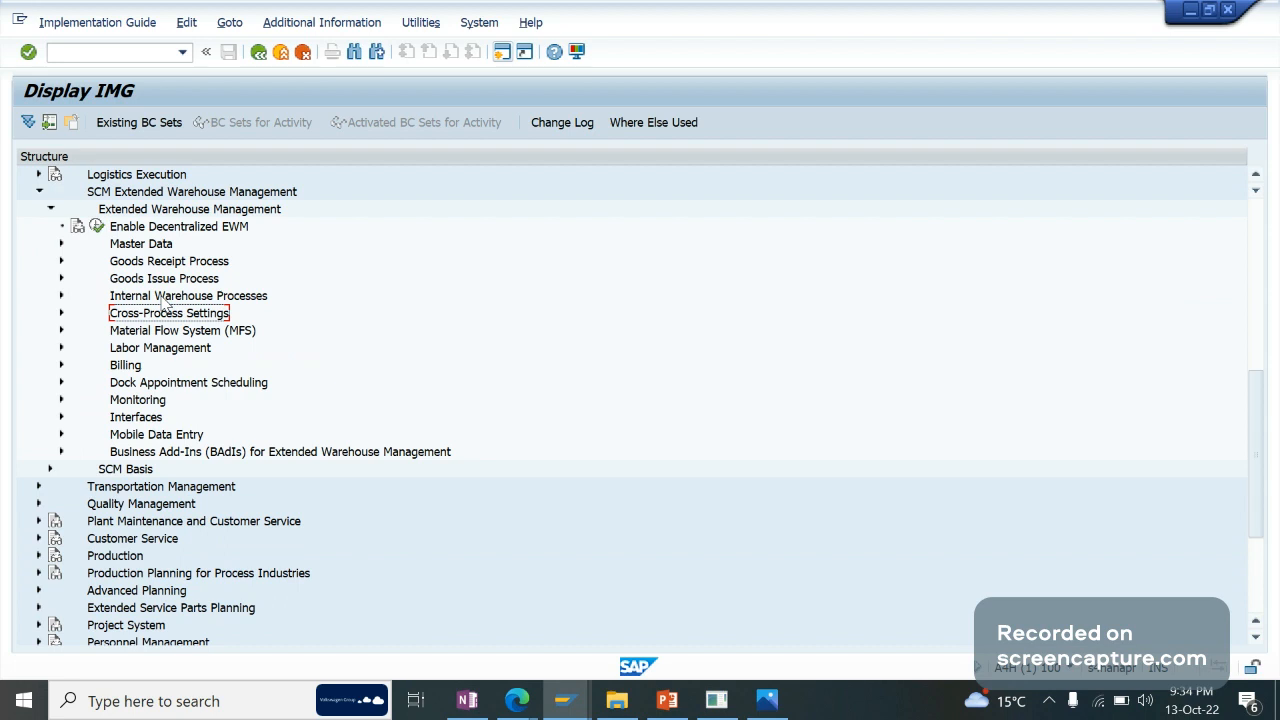
pyautogui.press('Right')
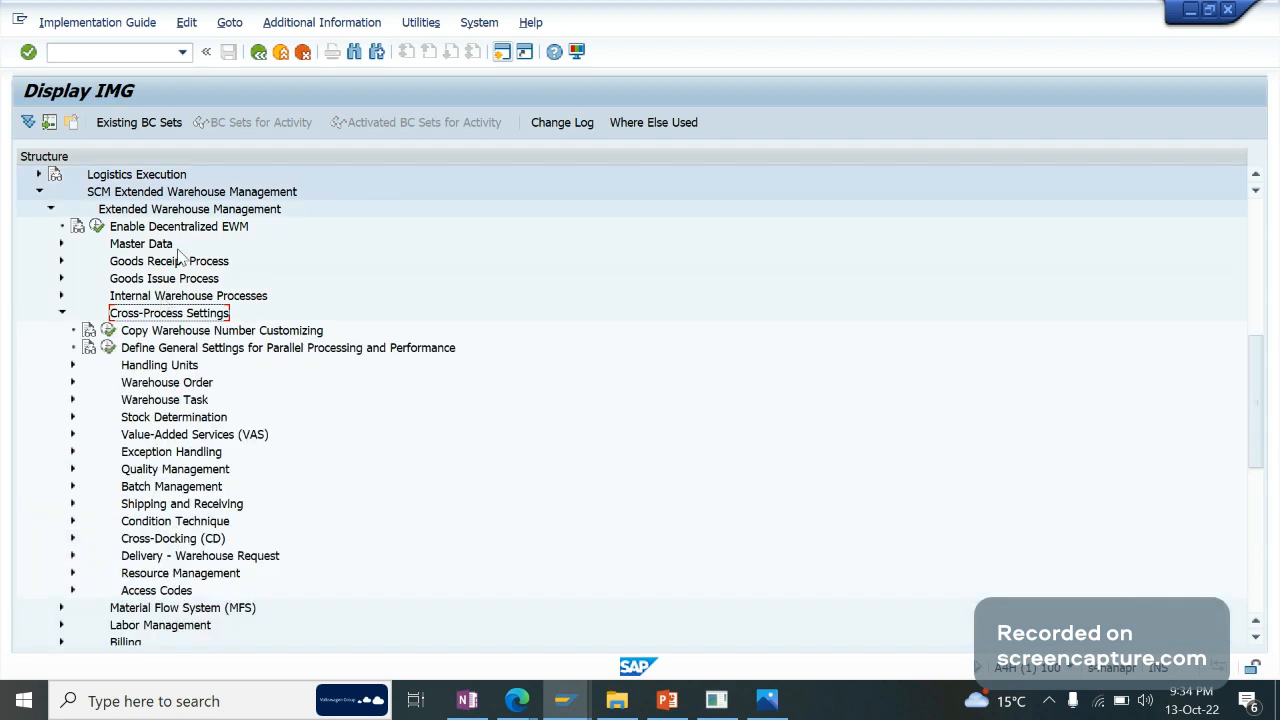
pyautogui.click(147, 265)
pyautogui.click(154, 297)
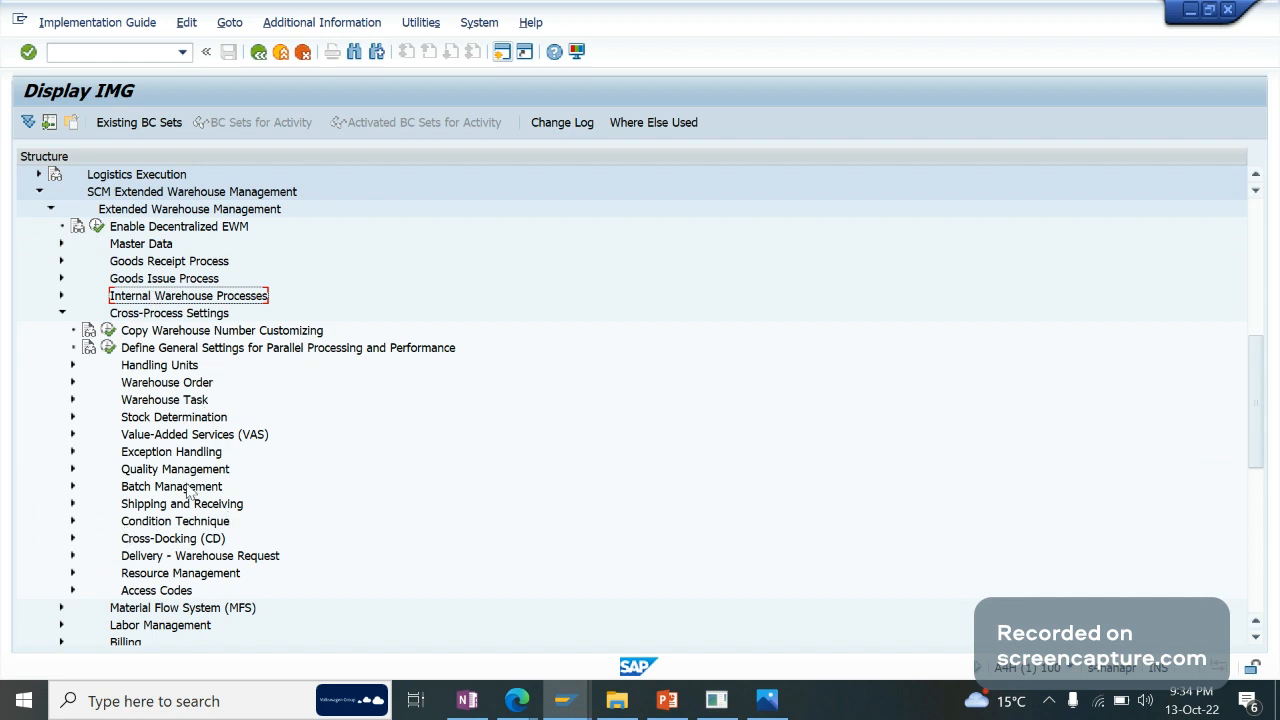
pyautogui.click(152, 367)
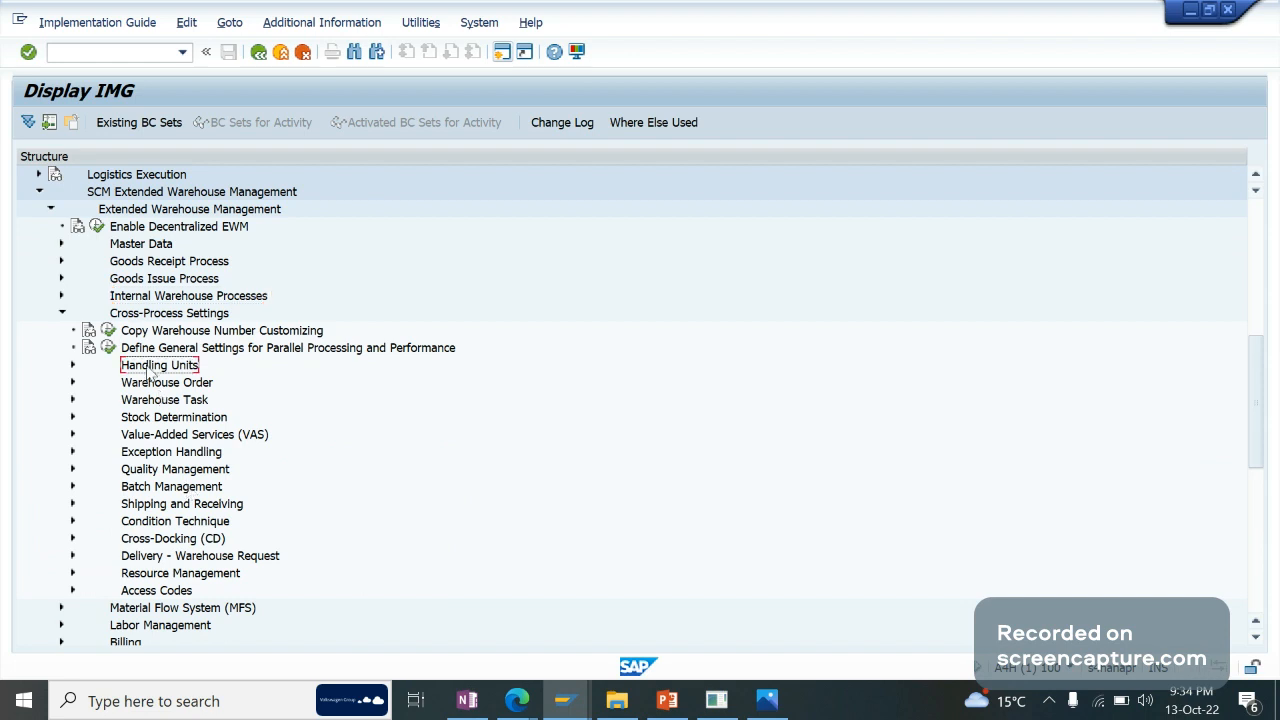
# Review the customizing activities under Handling Units and Warehouse Order, collapsing each node after viewing.
pyautogui.doubleClick(149, 372)
pyautogui.doubleClick(149, 372)
pyautogui.press('Down')
pyautogui.press('Right')
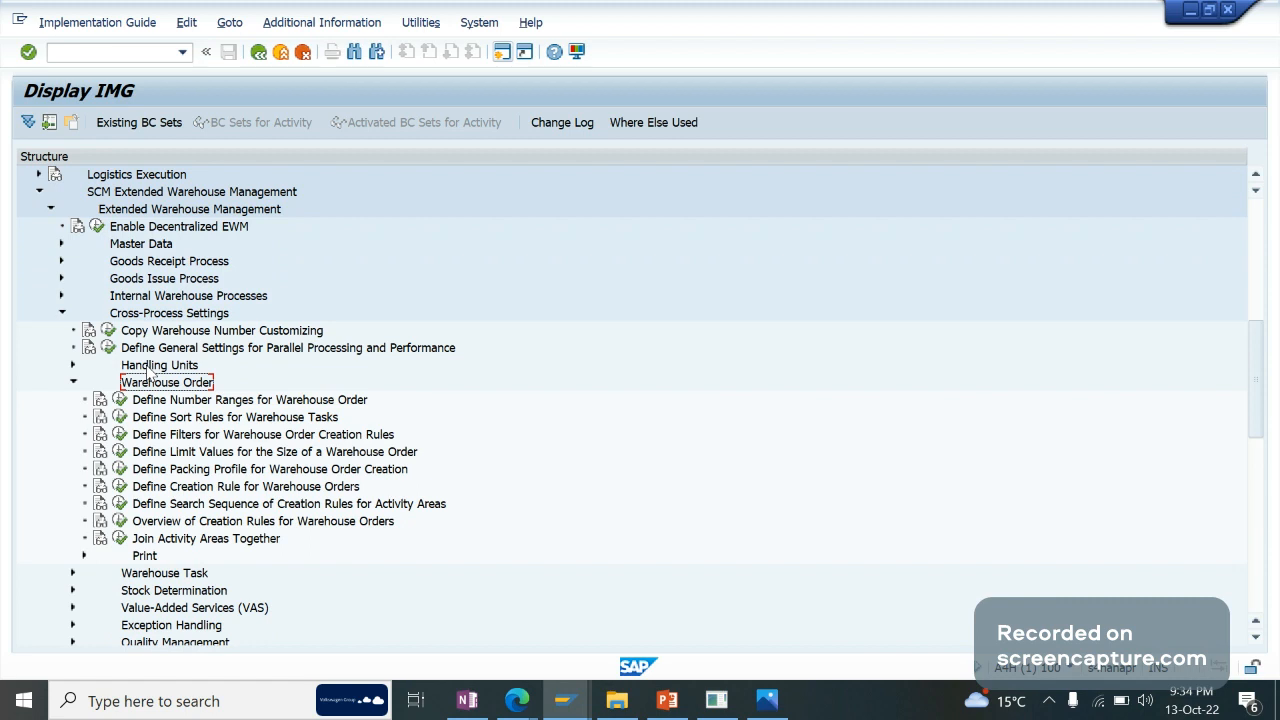
pyautogui.press('Left')
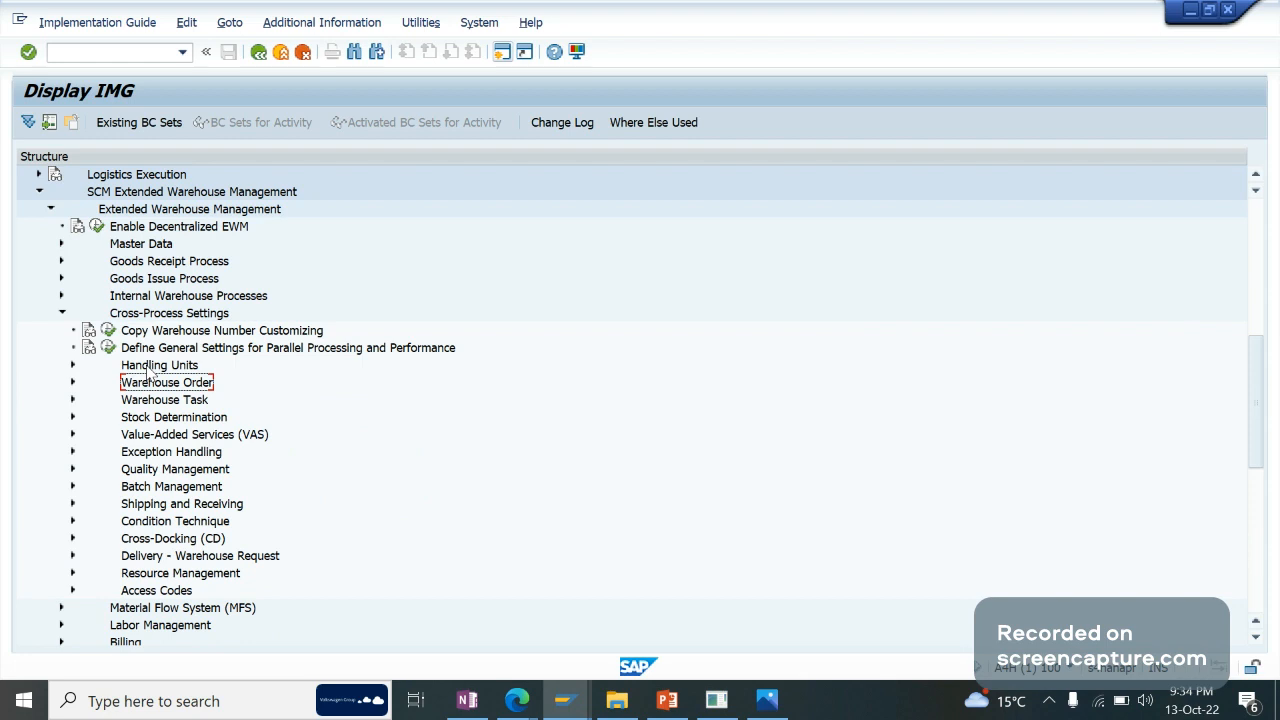
pyautogui.press('Right')
pyautogui.press('Left')
# Expand Warehouse Task, review its storage control and warehouse process type activities, and collapse the node.
pyautogui.press('Down')
pyautogui.press('Right')
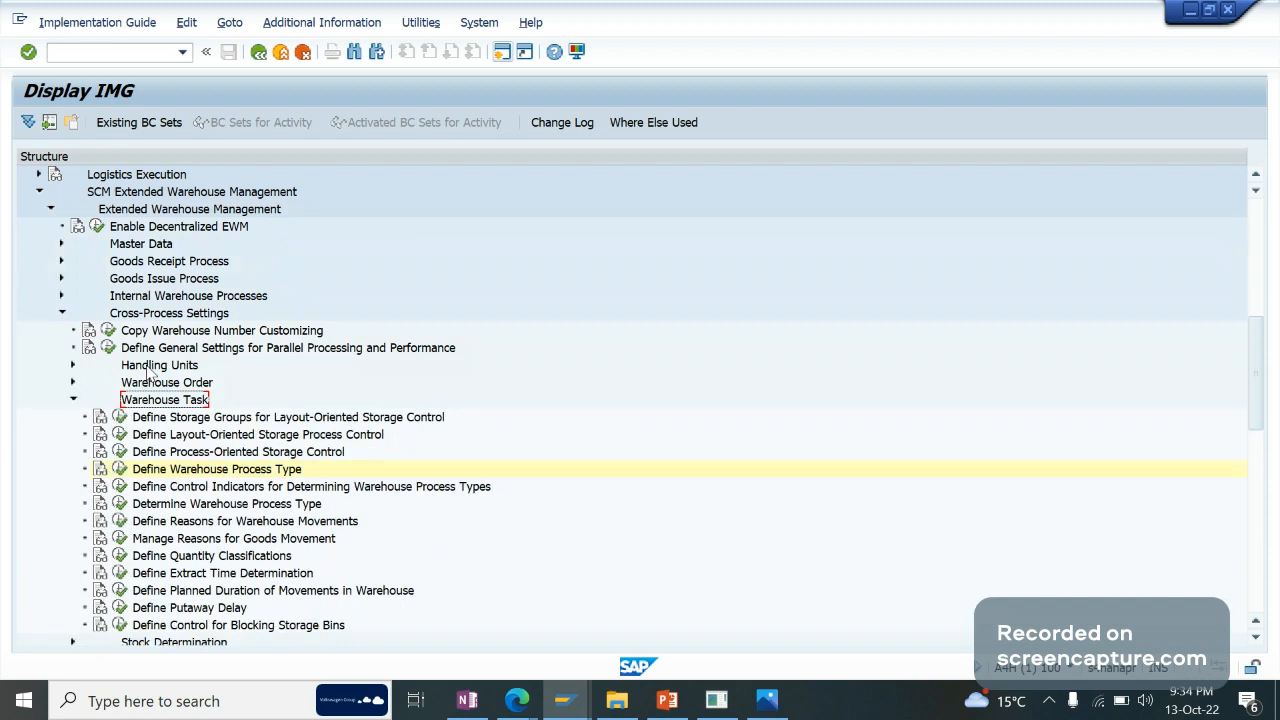
pyautogui.click(208, 452)
pyautogui.press('Up')
pyautogui.press('Down')
pyautogui.press('Down')
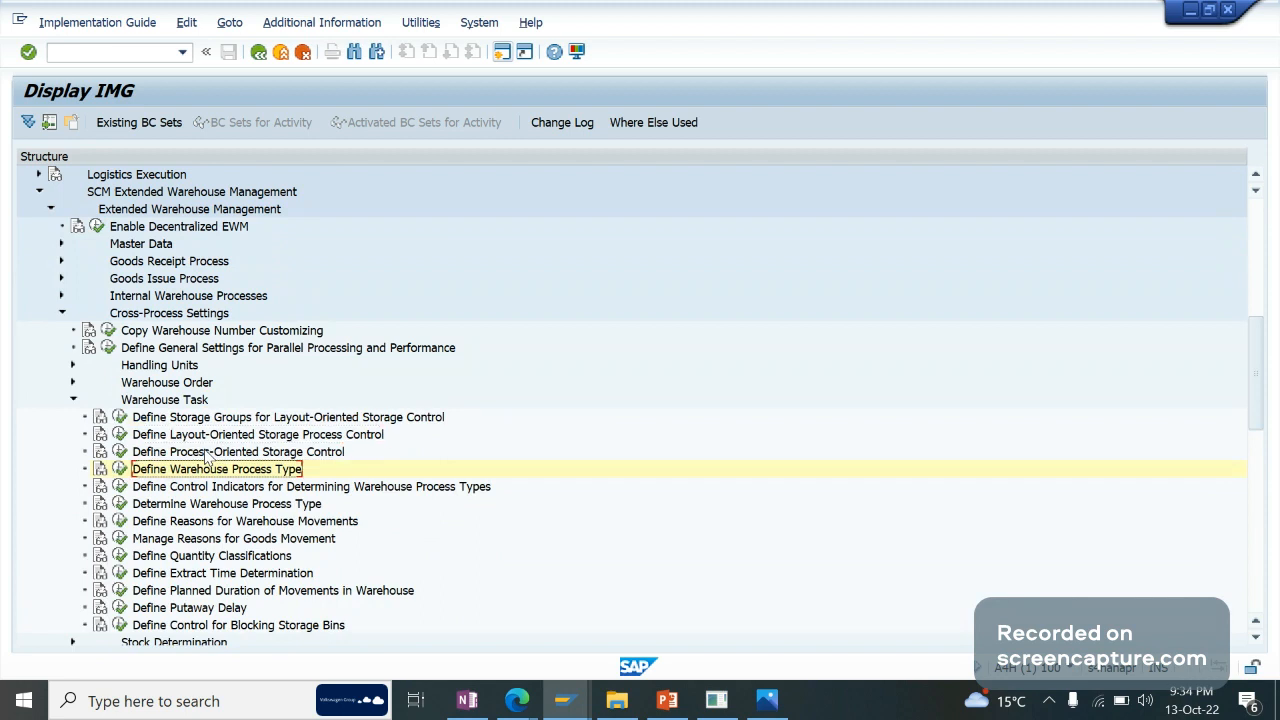
pyautogui.press('Up')
pyautogui.press('Up')
pyautogui.press('Up')
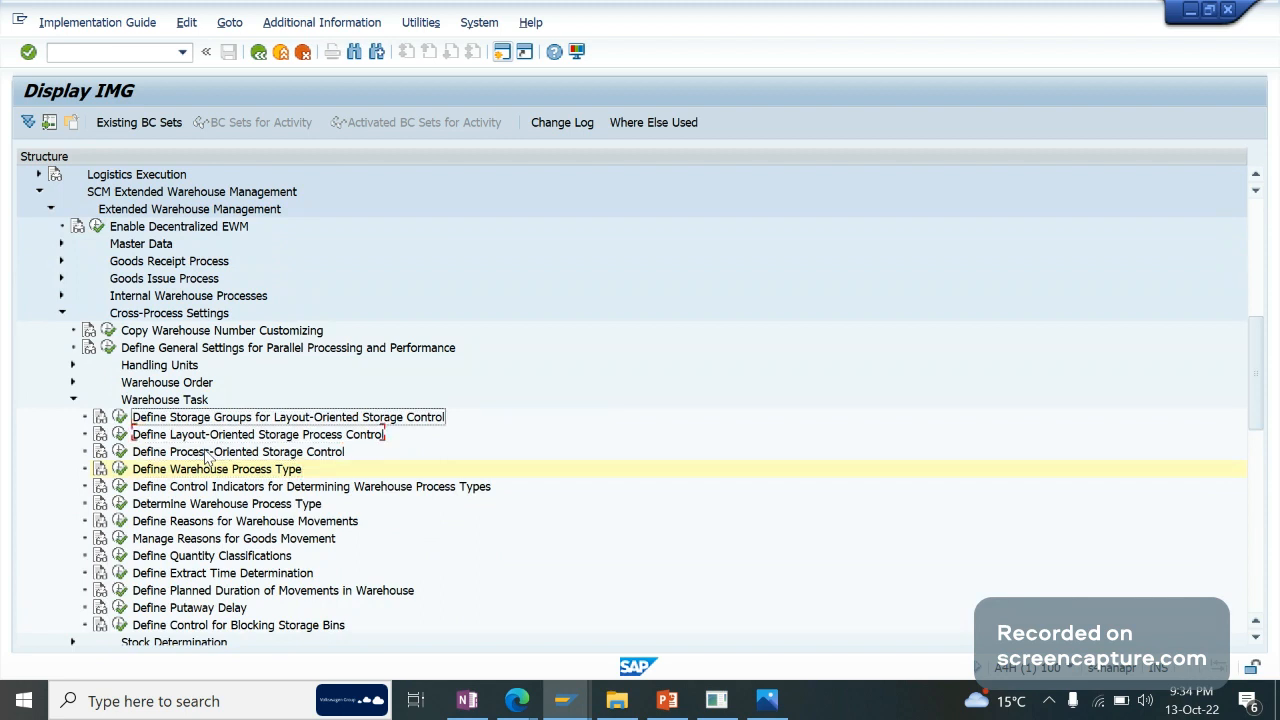
pyautogui.press('Left')
pyautogui.press('Down')
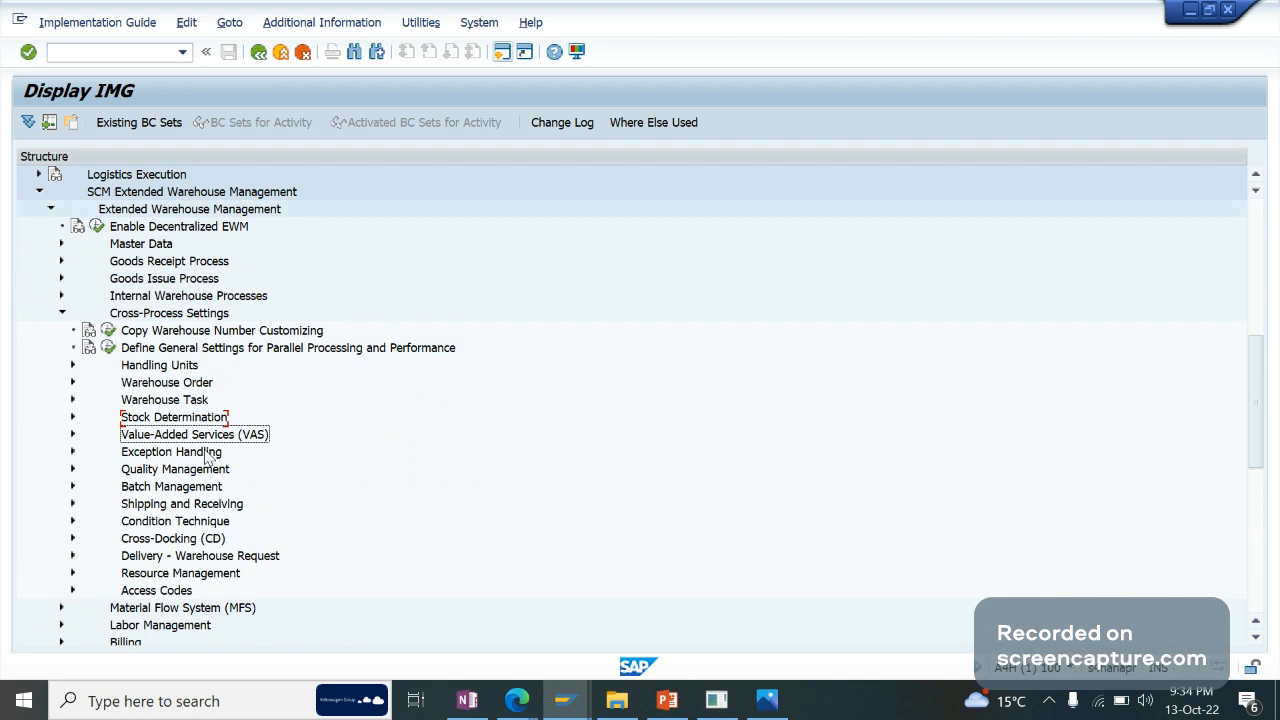
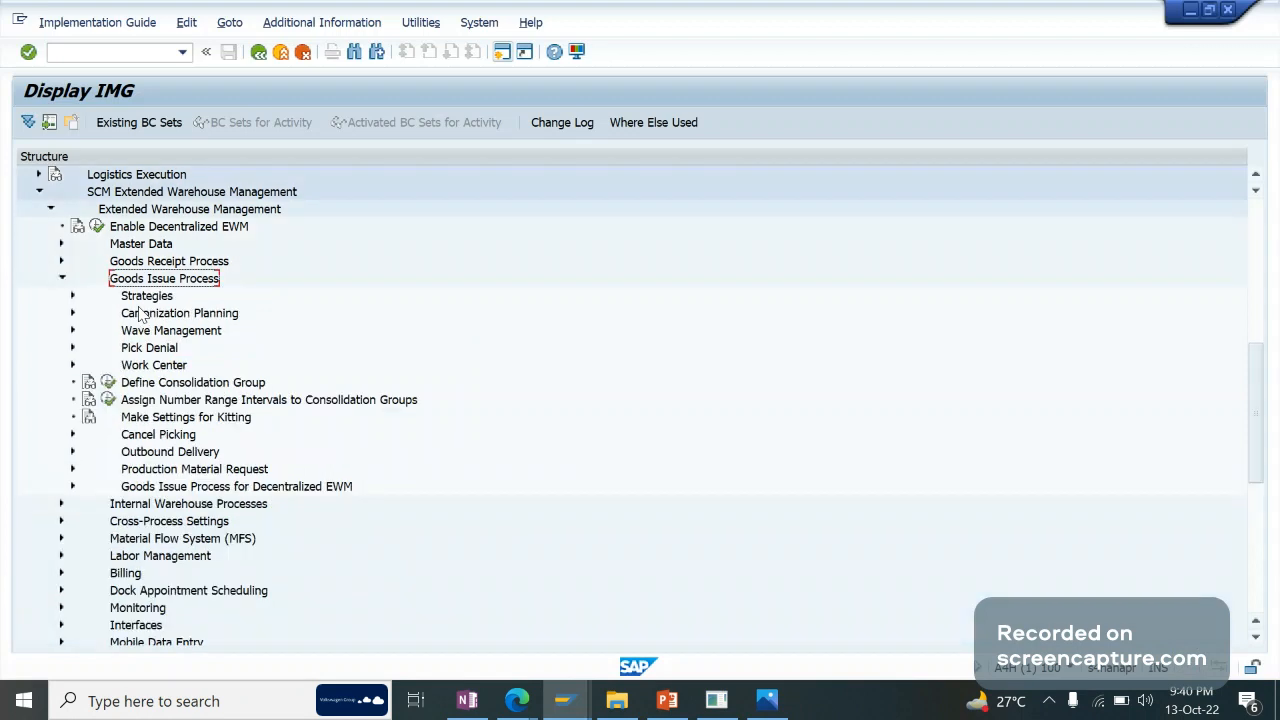
# Expand Strategies under Goods Issue Process, review its activities, and open Define Stock Removal Control Indicator.
pyautogui.press('Down')
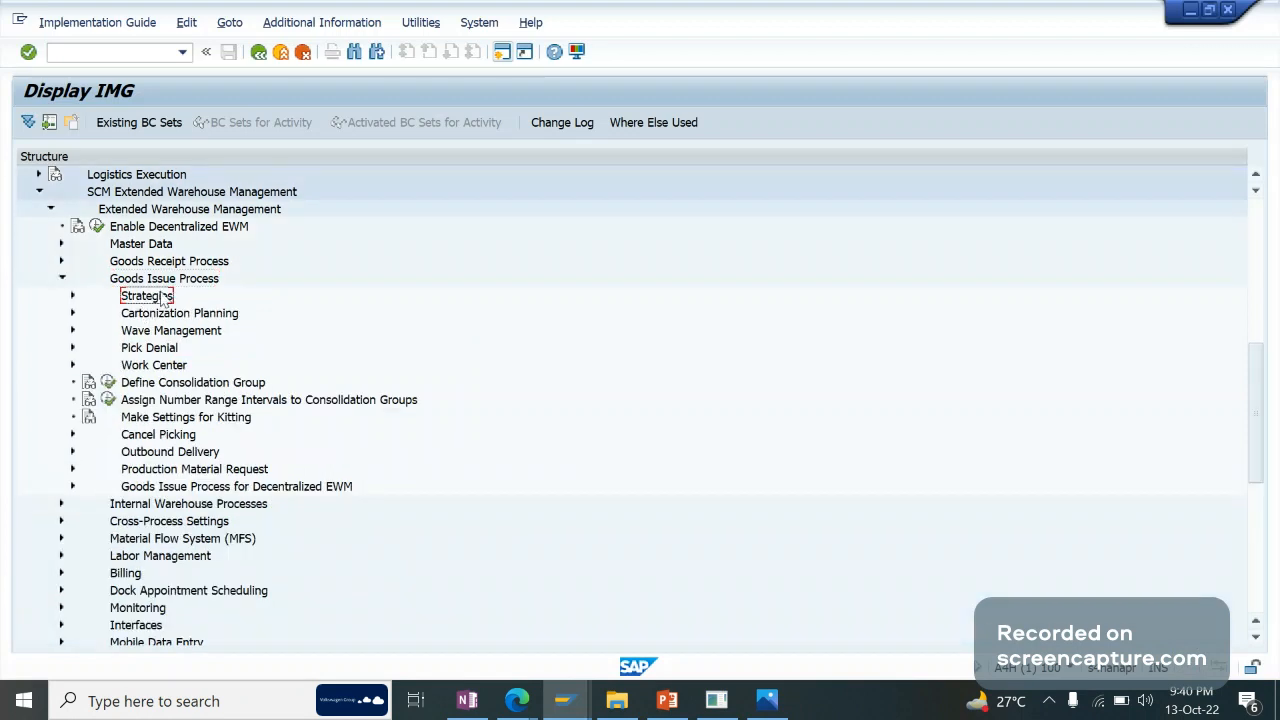
pyautogui.doubleClick(163, 299)
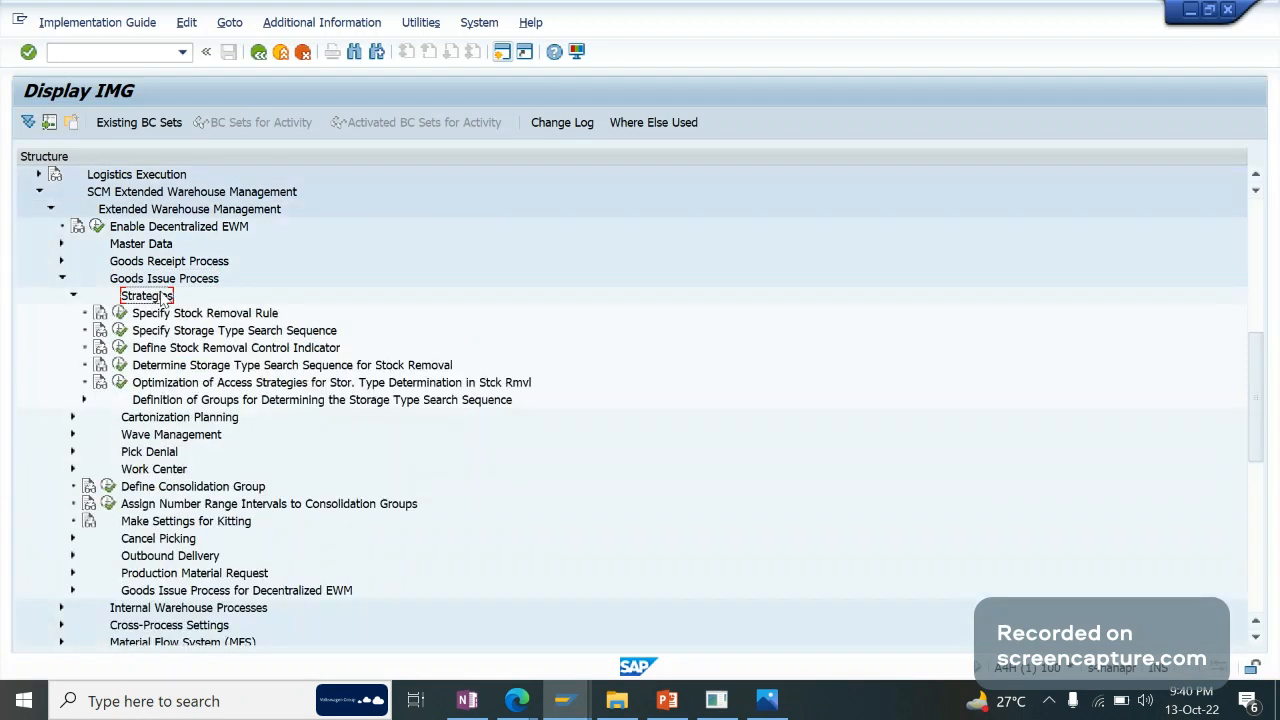
pyautogui.press('Down')
pyautogui.click(208, 332)
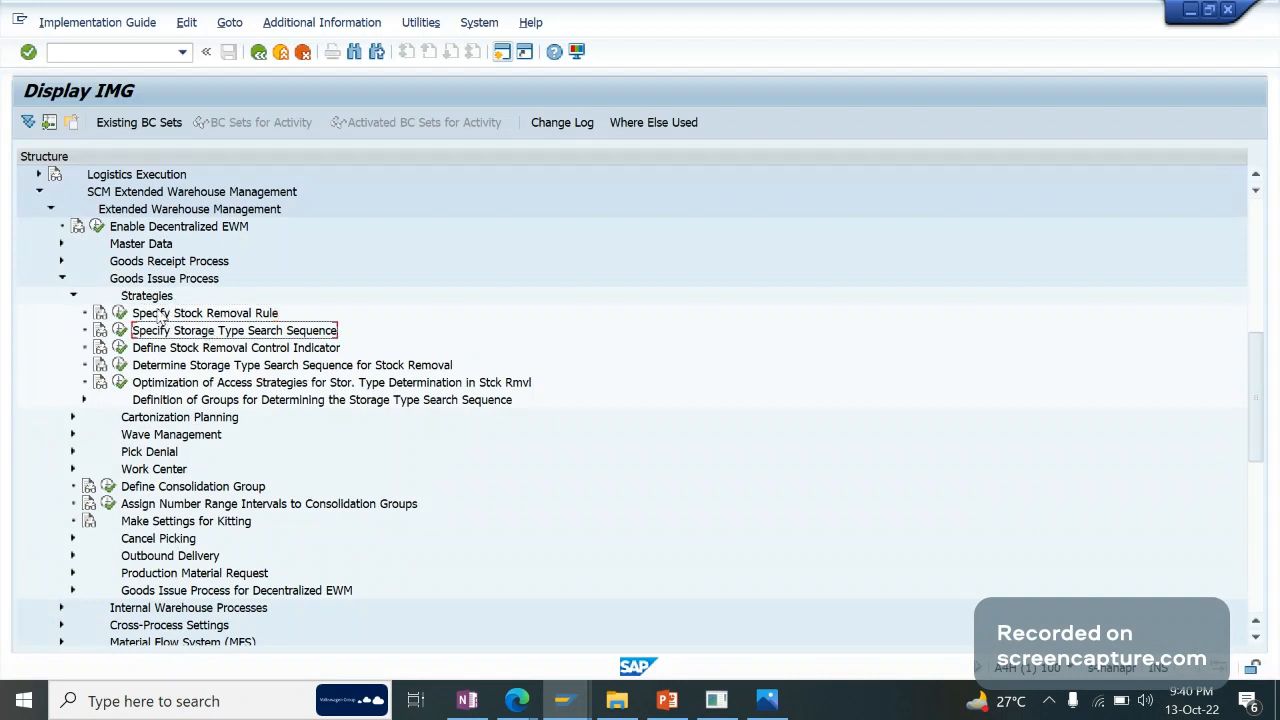
pyautogui.click(160, 315)
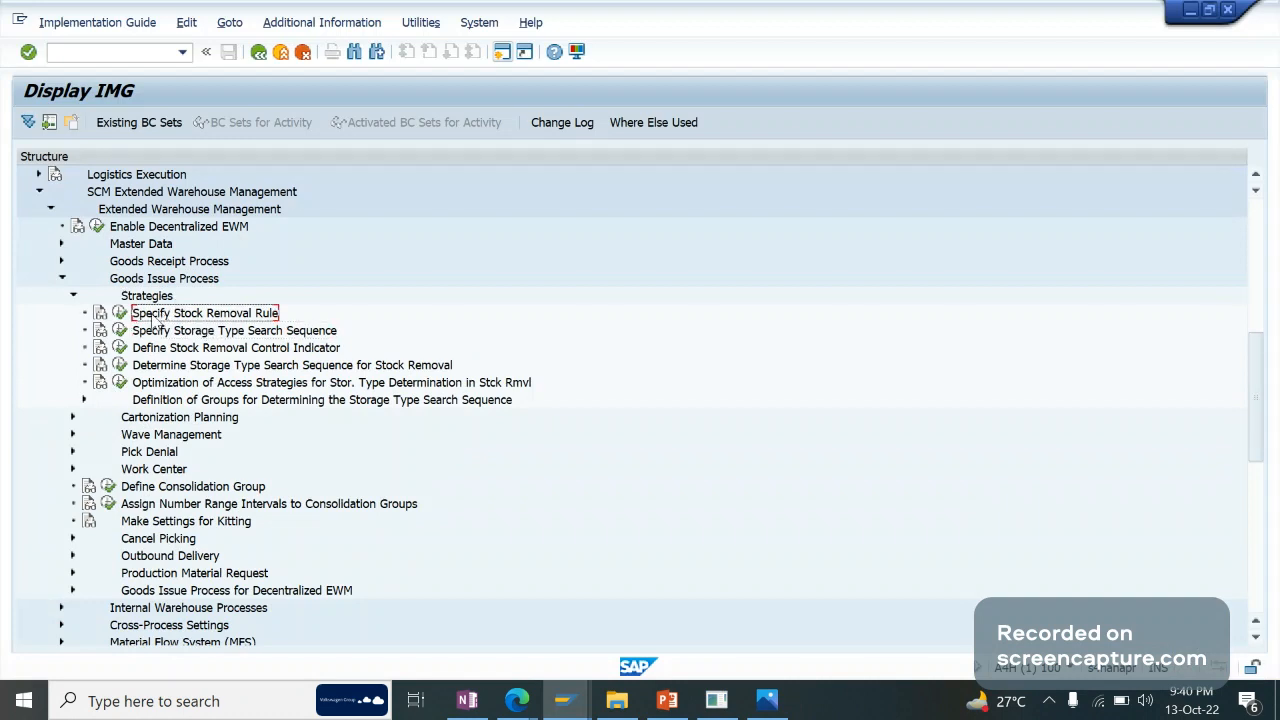
pyautogui.click(230, 347)
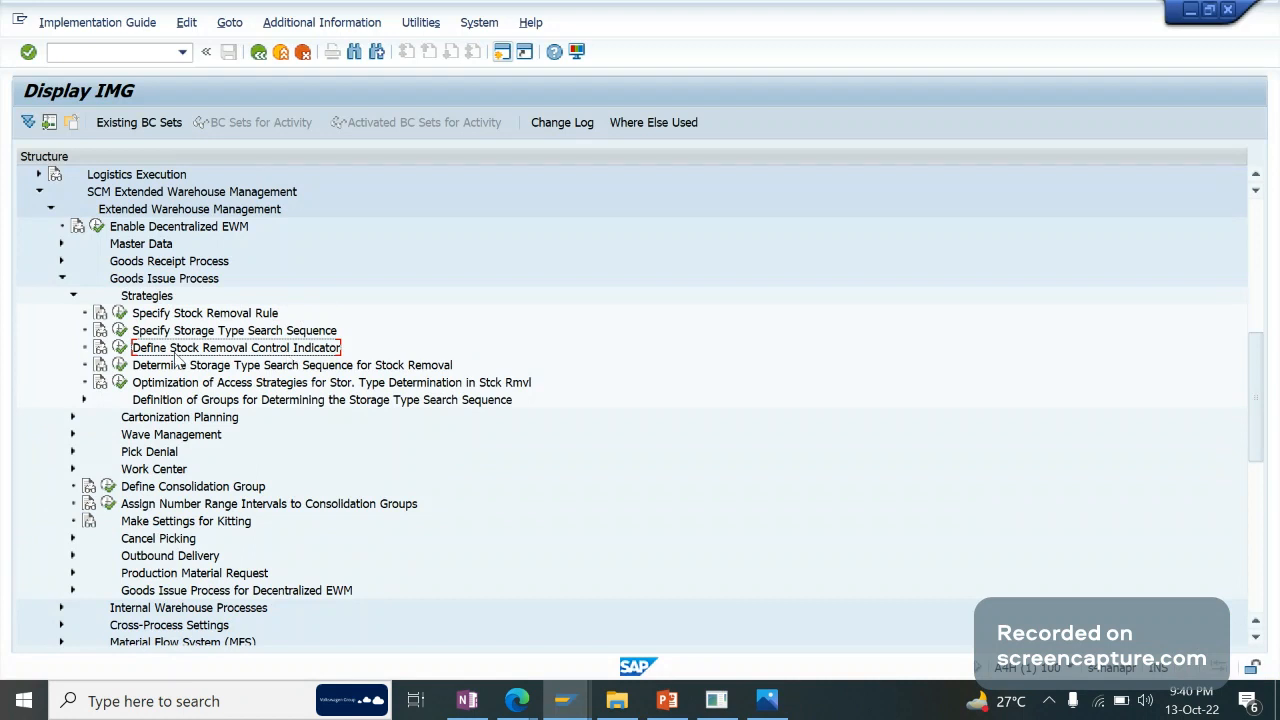
pyautogui.click(119, 348)
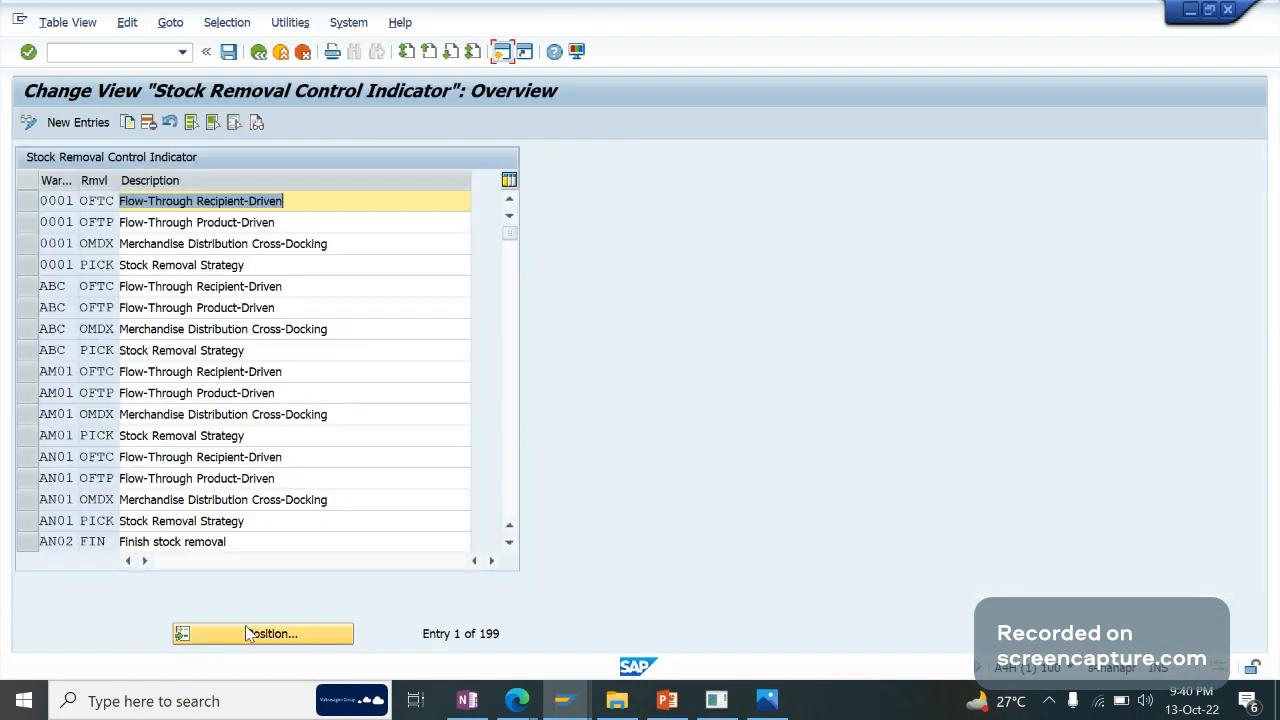
# Position the stock removal control indicator list at warehouse GA09.
pyautogui.click(249, 633)
pyautogui.write('ga09')
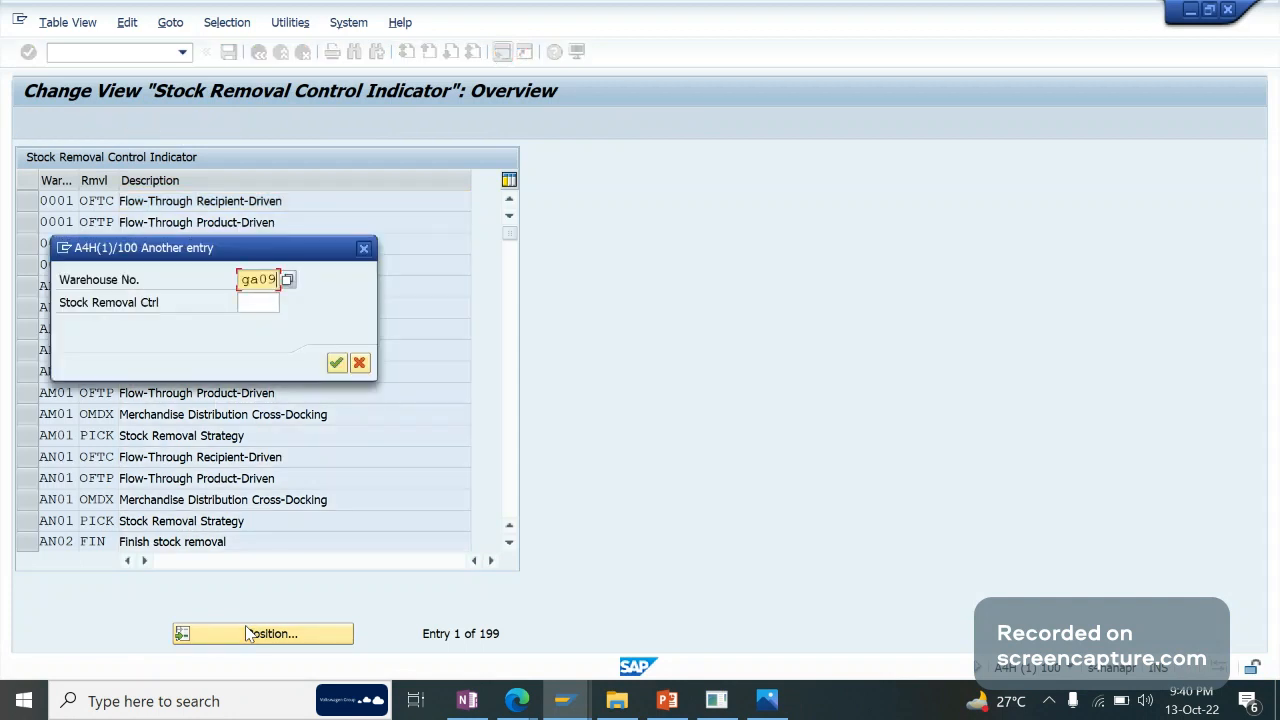
pyautogui.press('Return')
pyautogui.click(217, 228)
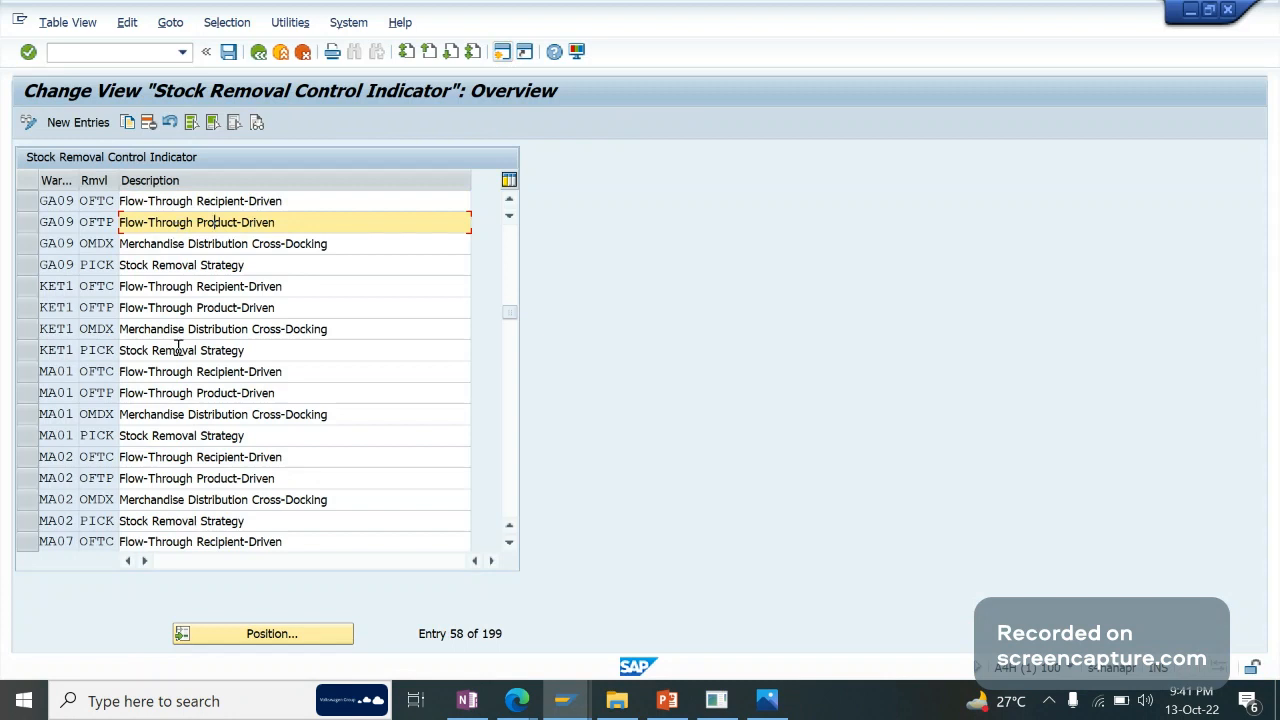
# Copy the GA09 Flow-Through Recipient-Driven entry as control indicator OUTB with description Outb, and return to the IMG.
pyautogui.click(60, 201)
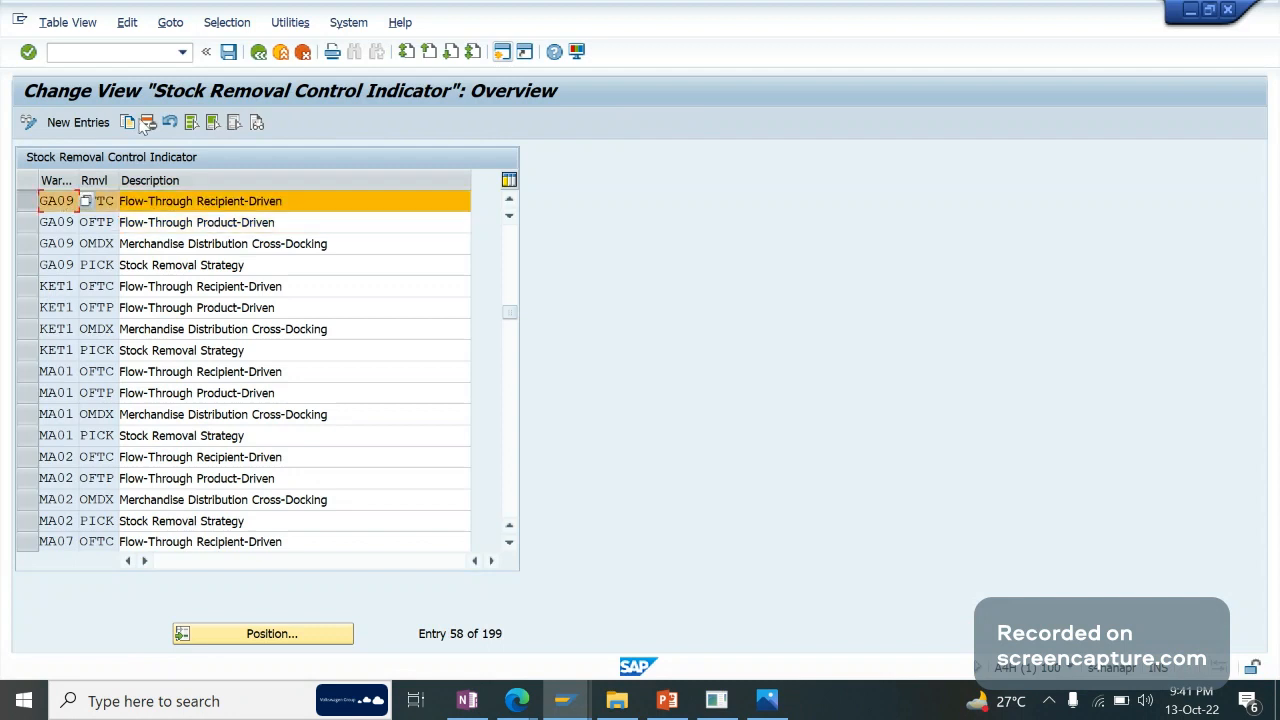
pyautogui.click(132, 121)
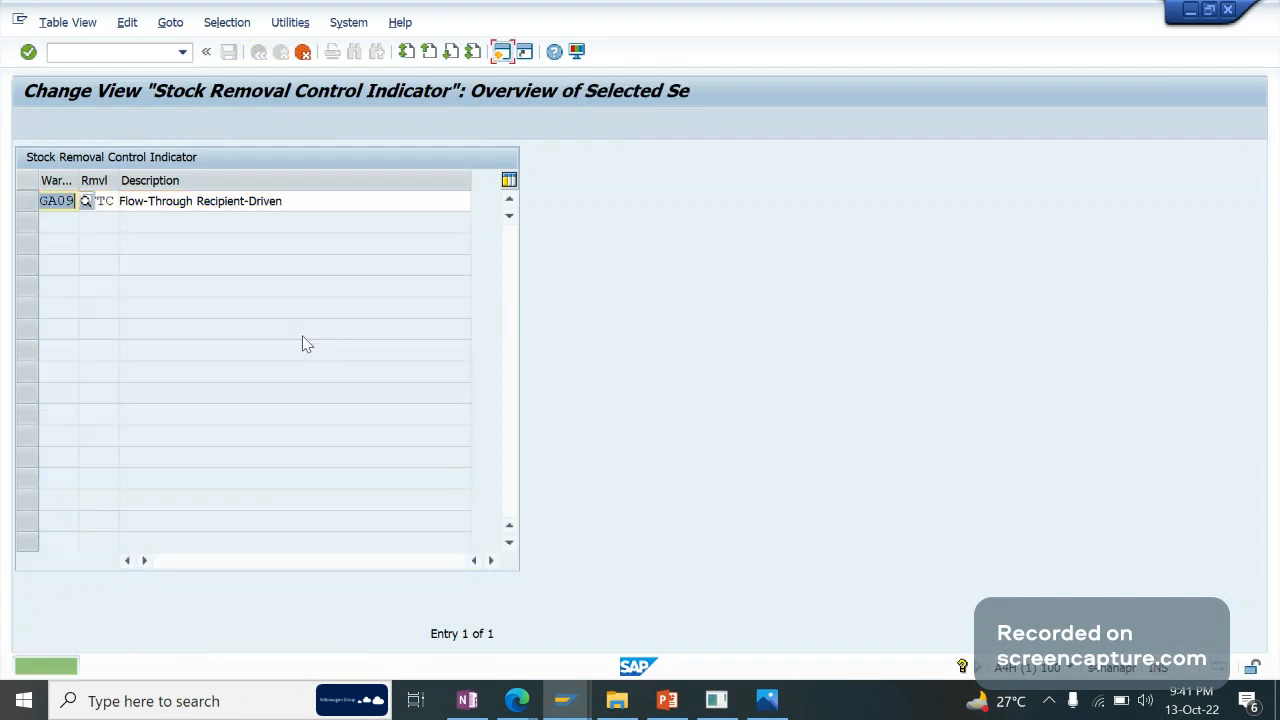
pyautogui.press('Tab')
pyautogui.press('Delete')
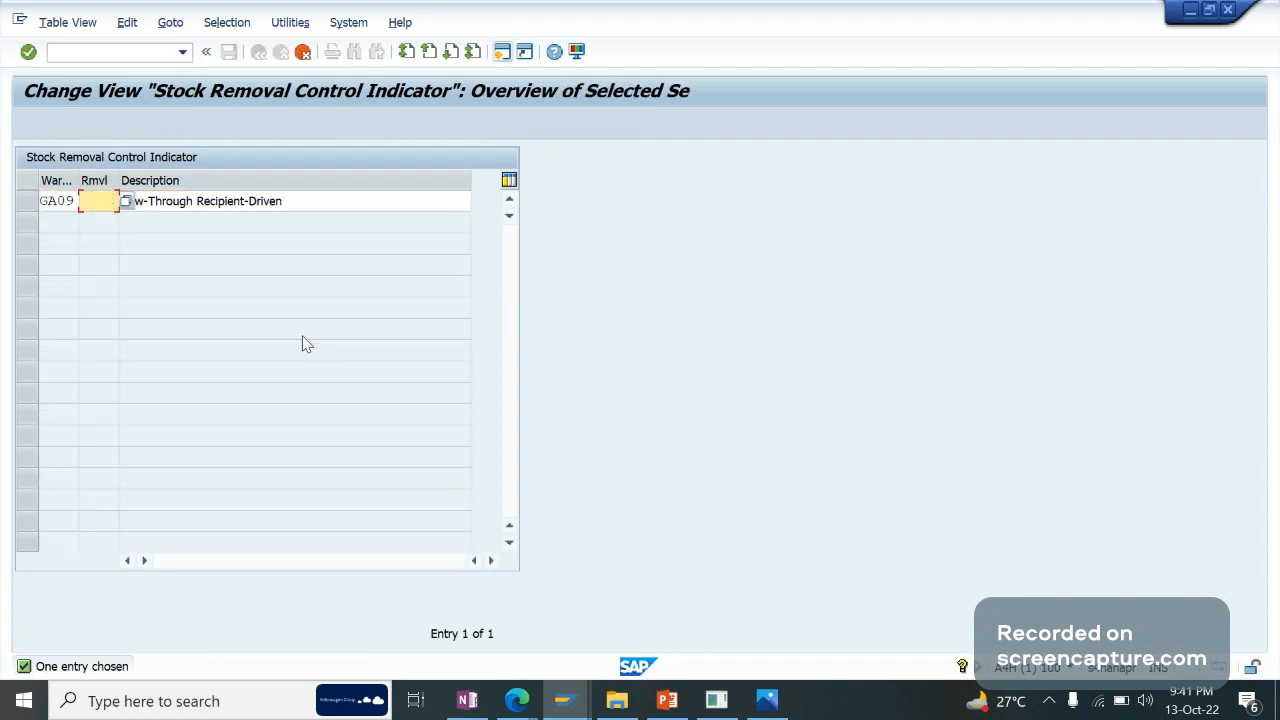
pyautogui.write('outB')
pyautogui.press('Tab')
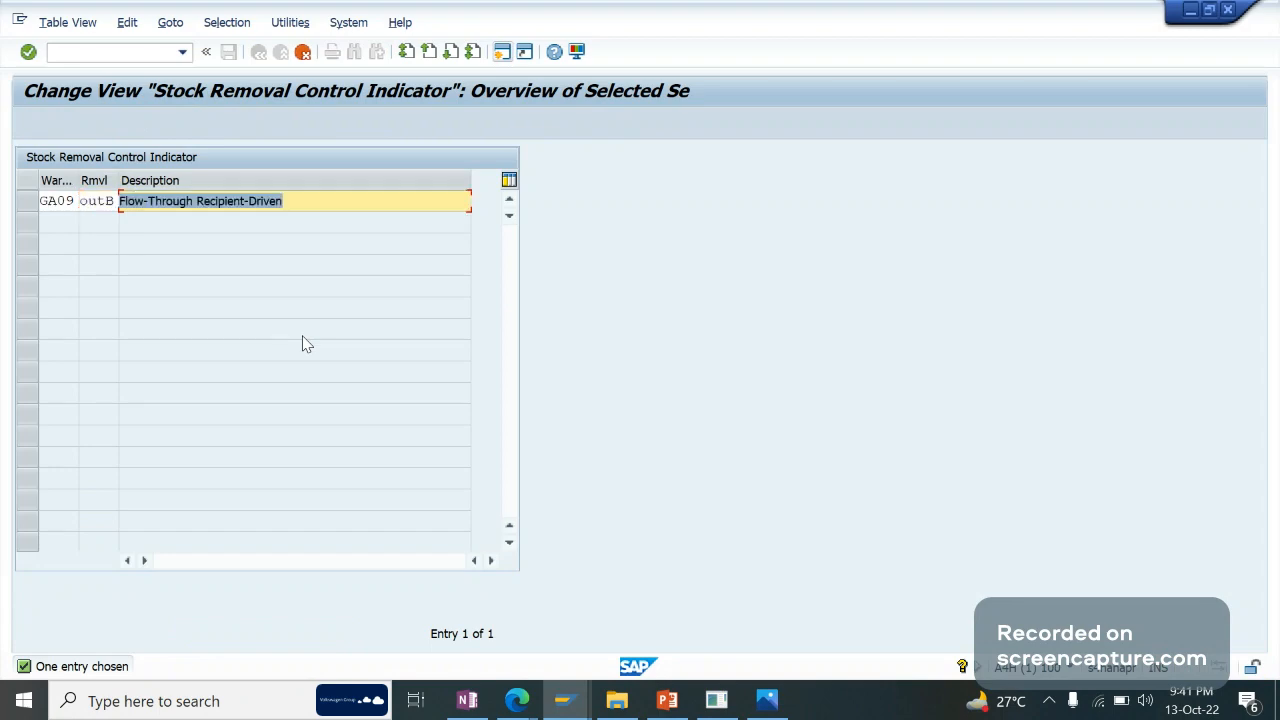
pyautogui.write('Outb')
pyautogui.press('Return')
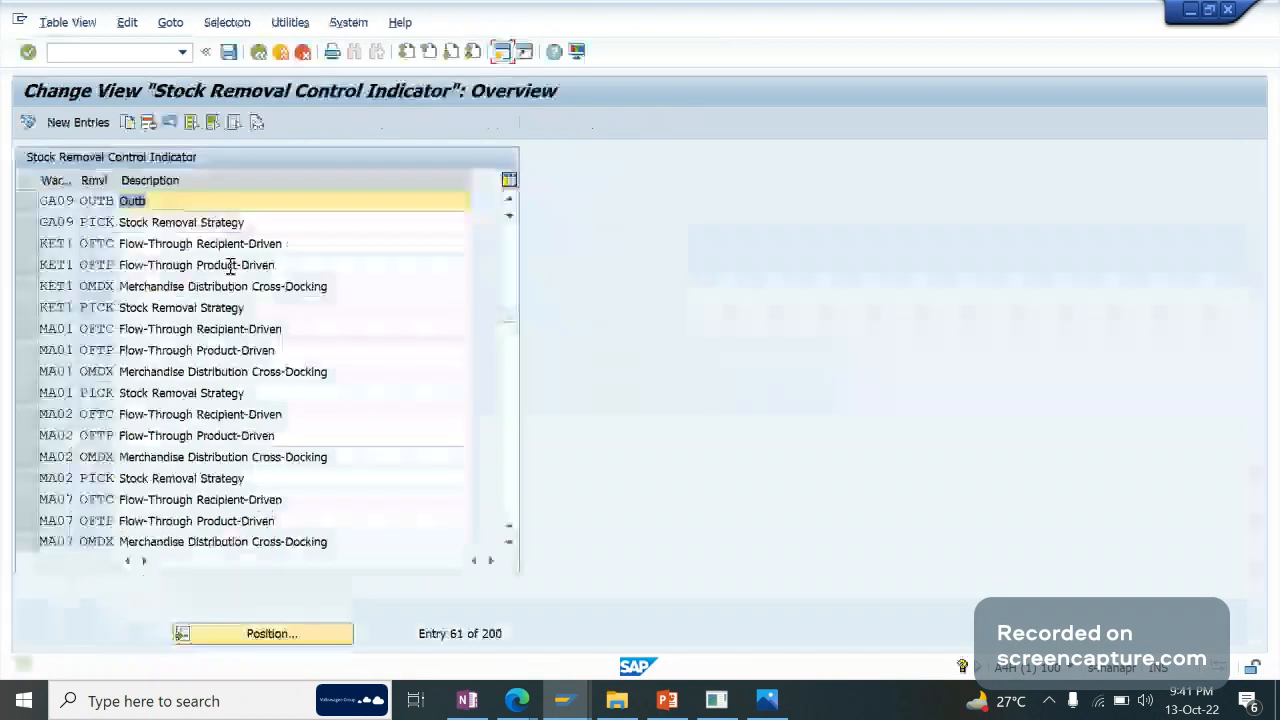
pyautogui.click(175, 205)
pyautogui.click(258, 56)
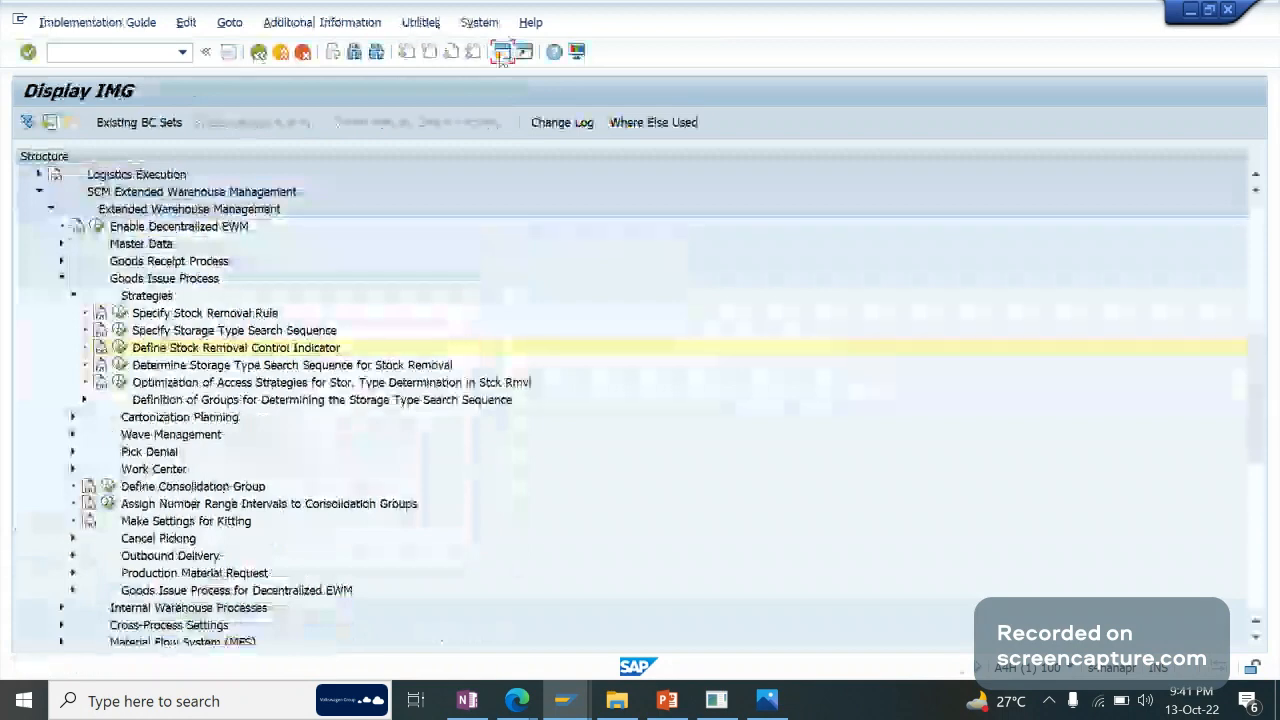
# Start transaction /scwm/mat1 in a new session and open product 9034 in warehouse GA09 for changing.
pyautogui.click(502, 53)
pyautogui.write('/n')
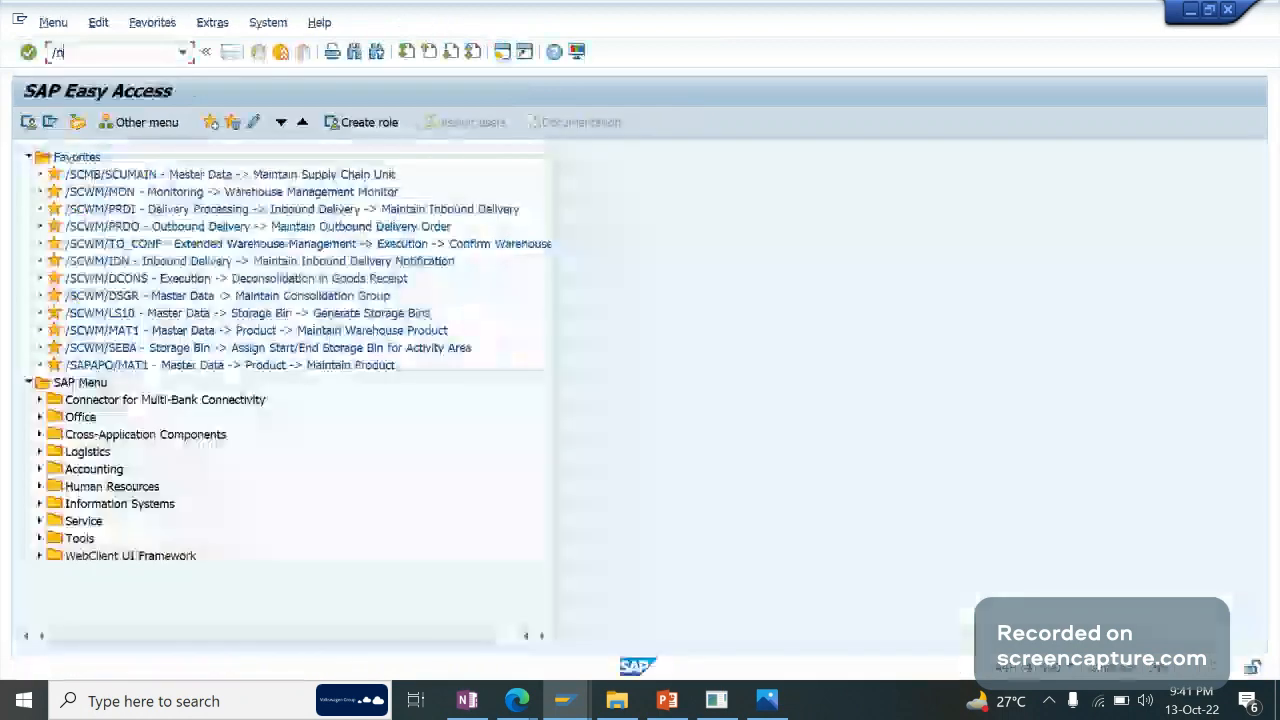
pyautogui.write('/scwm/mat1')
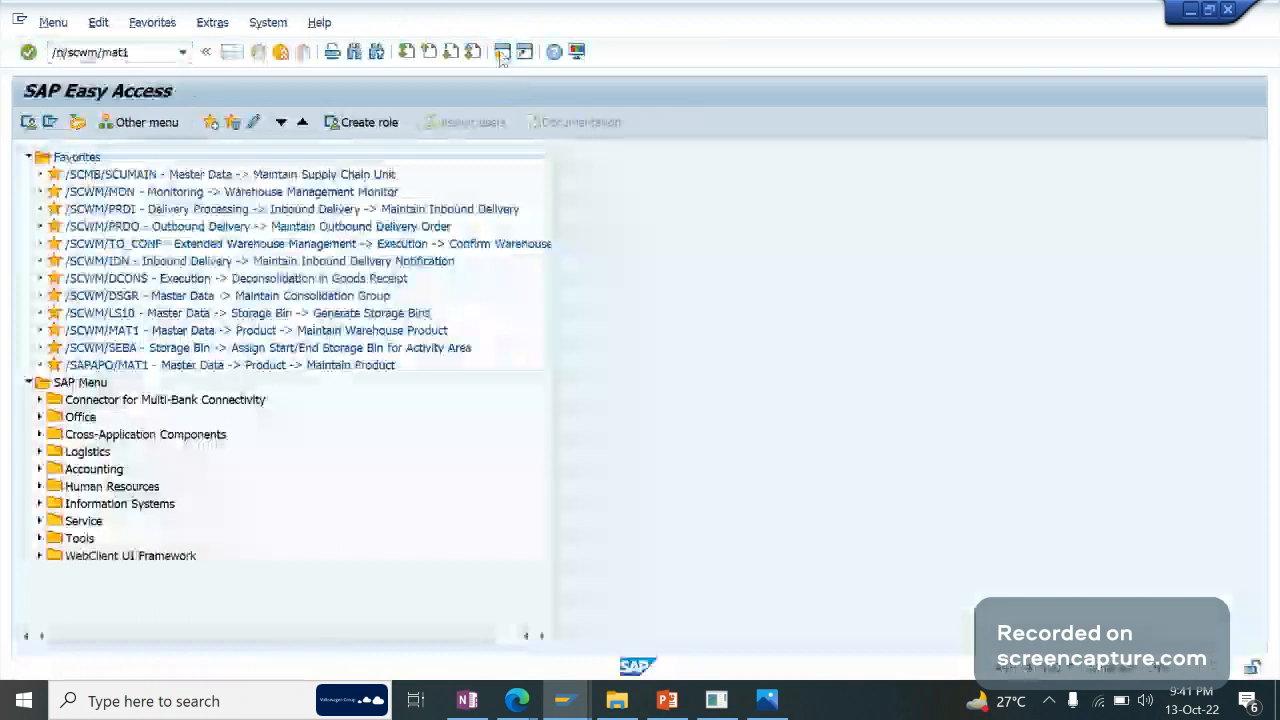
pyautogui.press('Return')
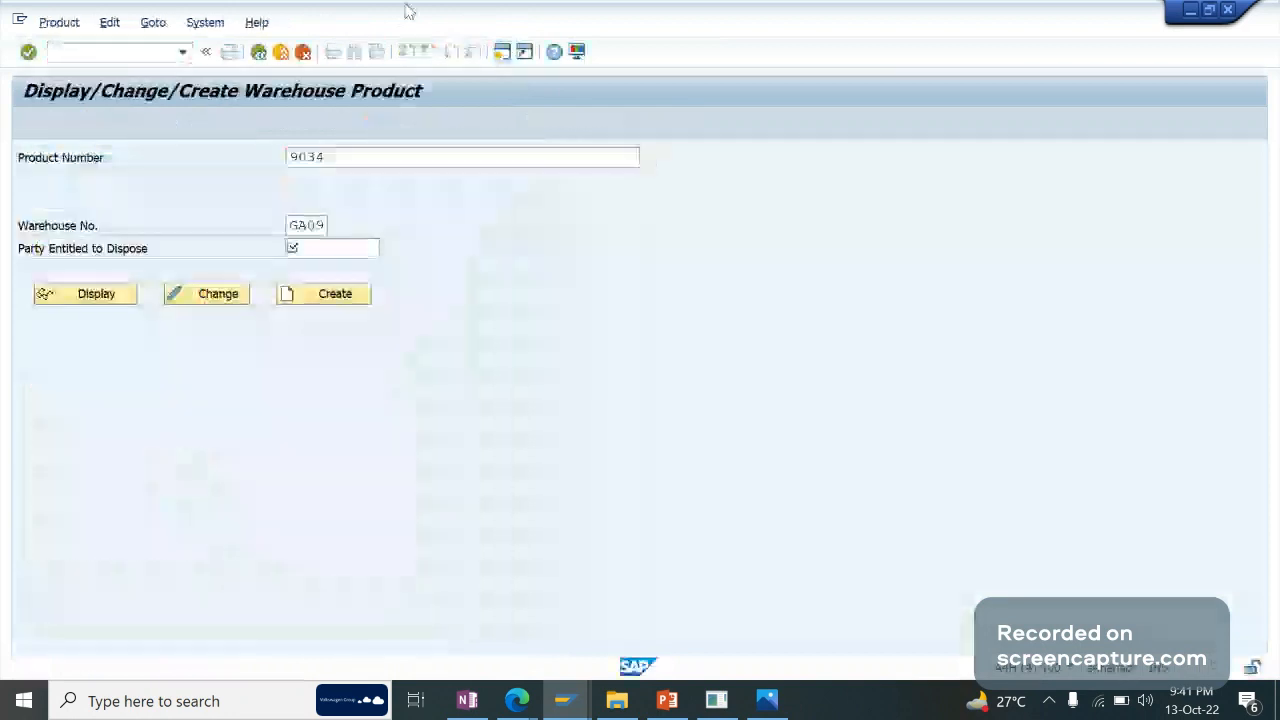
pyautogui.click(214, 300)
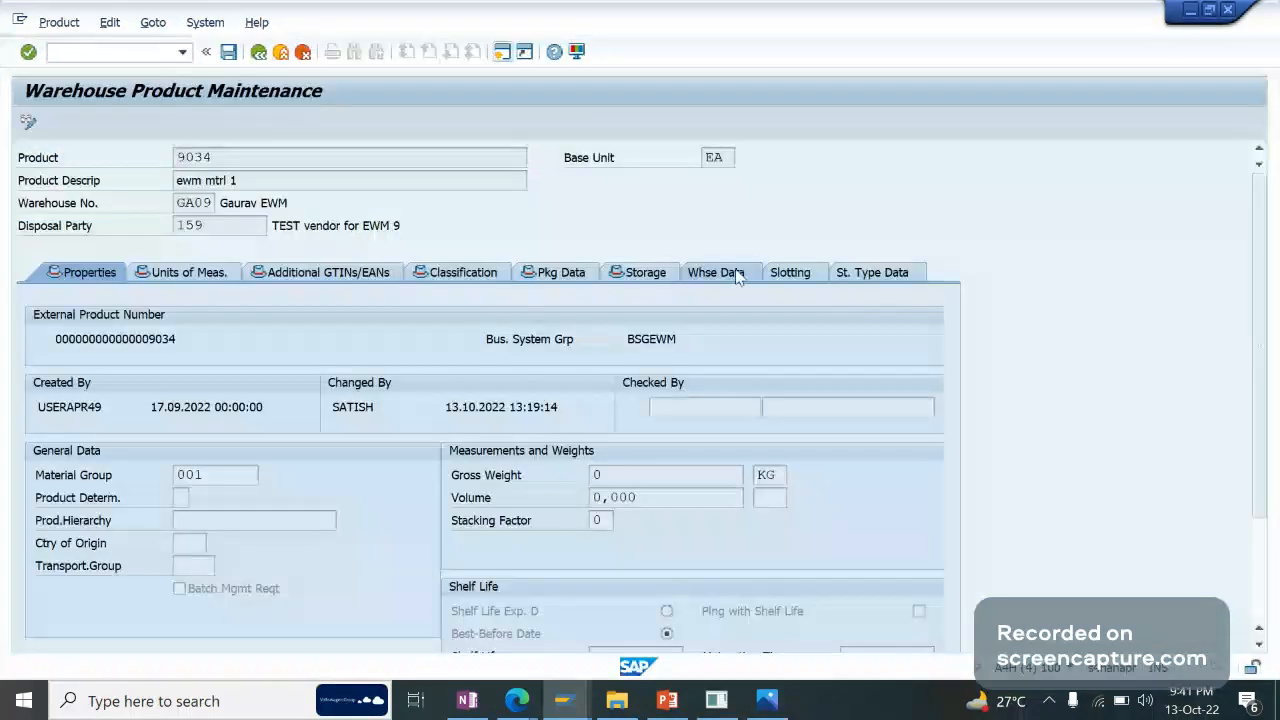
# Examine the Putaway Control and Stock Removal Control fields in the product's warehouse data.
pyautogui.click(737, 277)
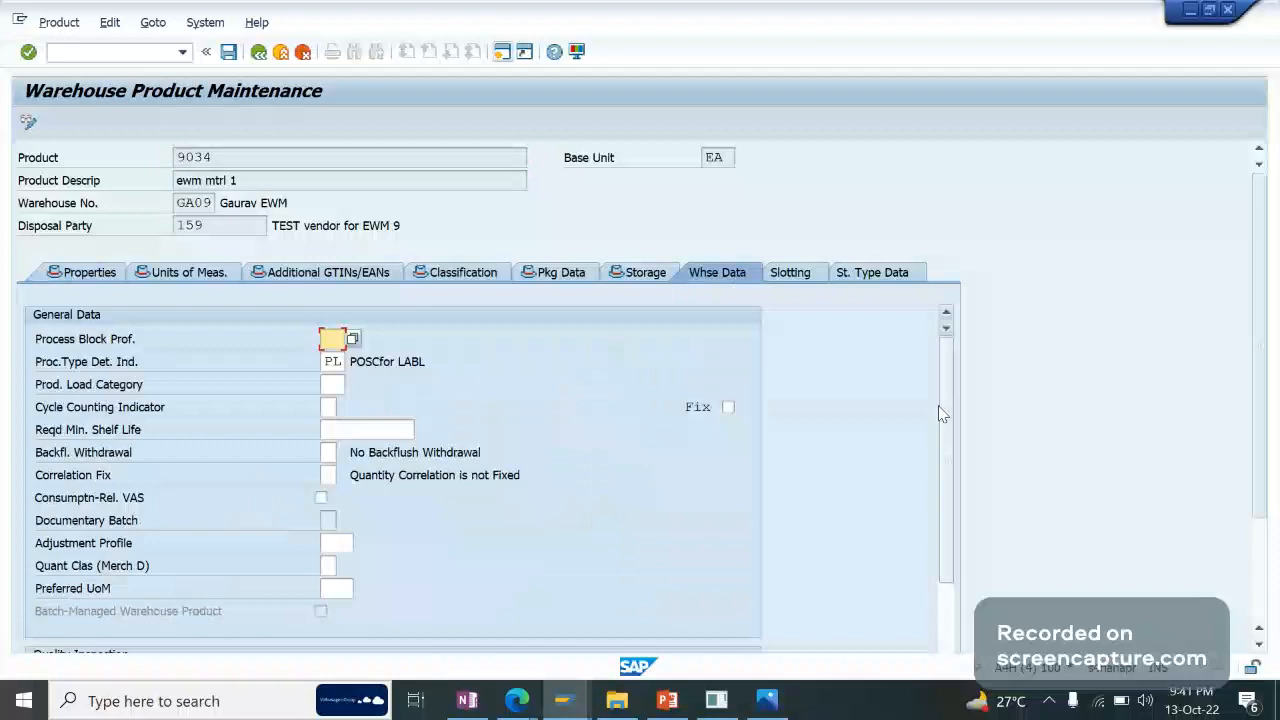
pyautogui.moveTo(940, 413); pyautogui.dragTo(970, 665)
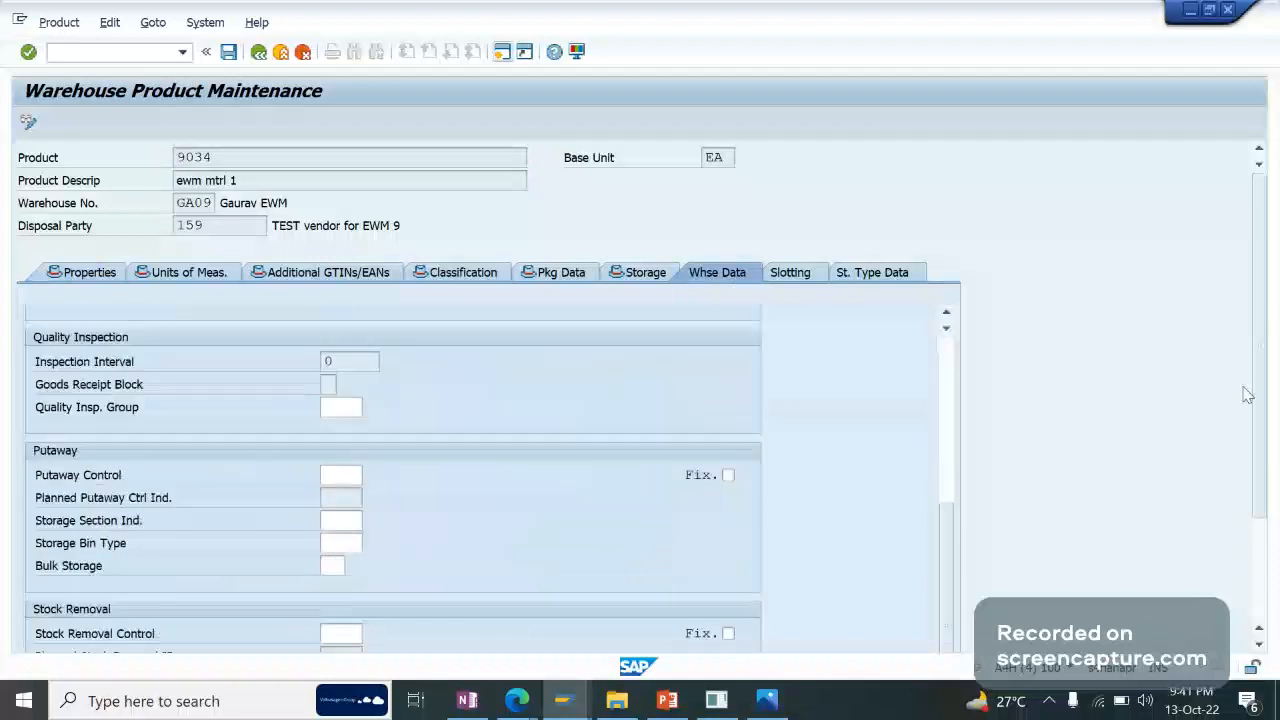
pyautogui.moveTo(1258, 412); pyautogui.dragTo(1274, 478)
pyautogui.scroll(-1, 378, 421)
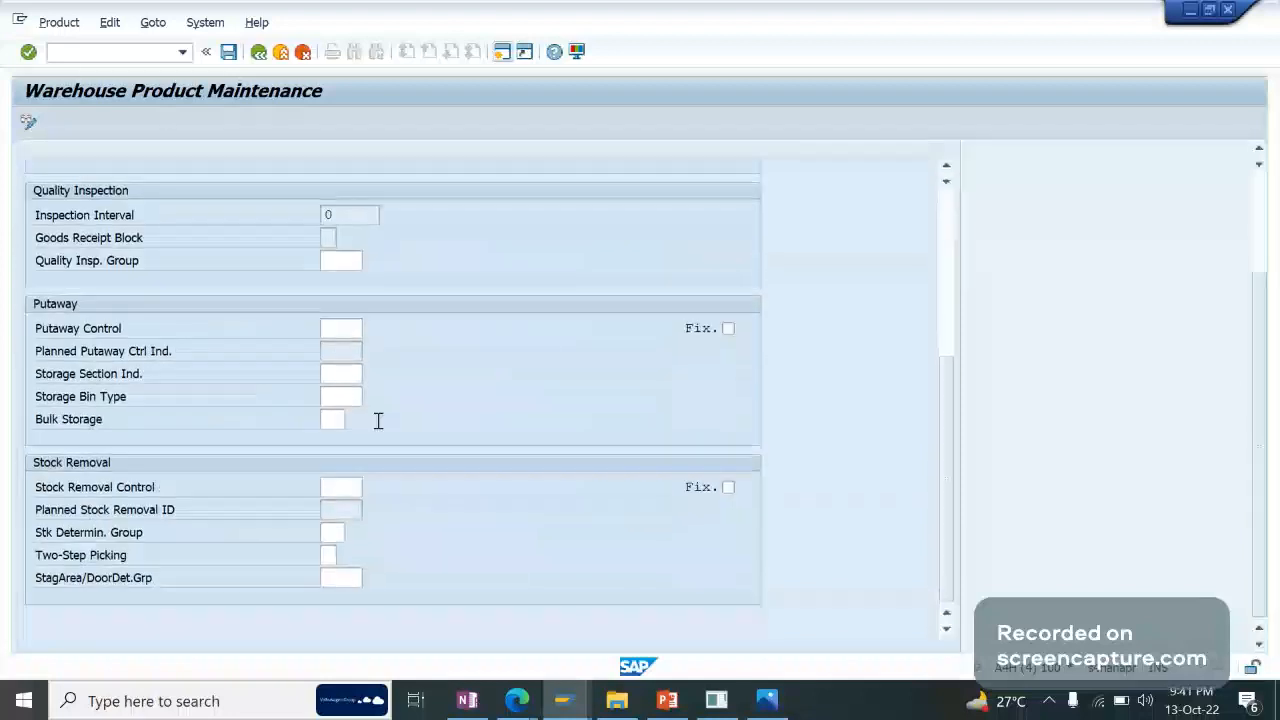
pyautogui.click(345, 322)
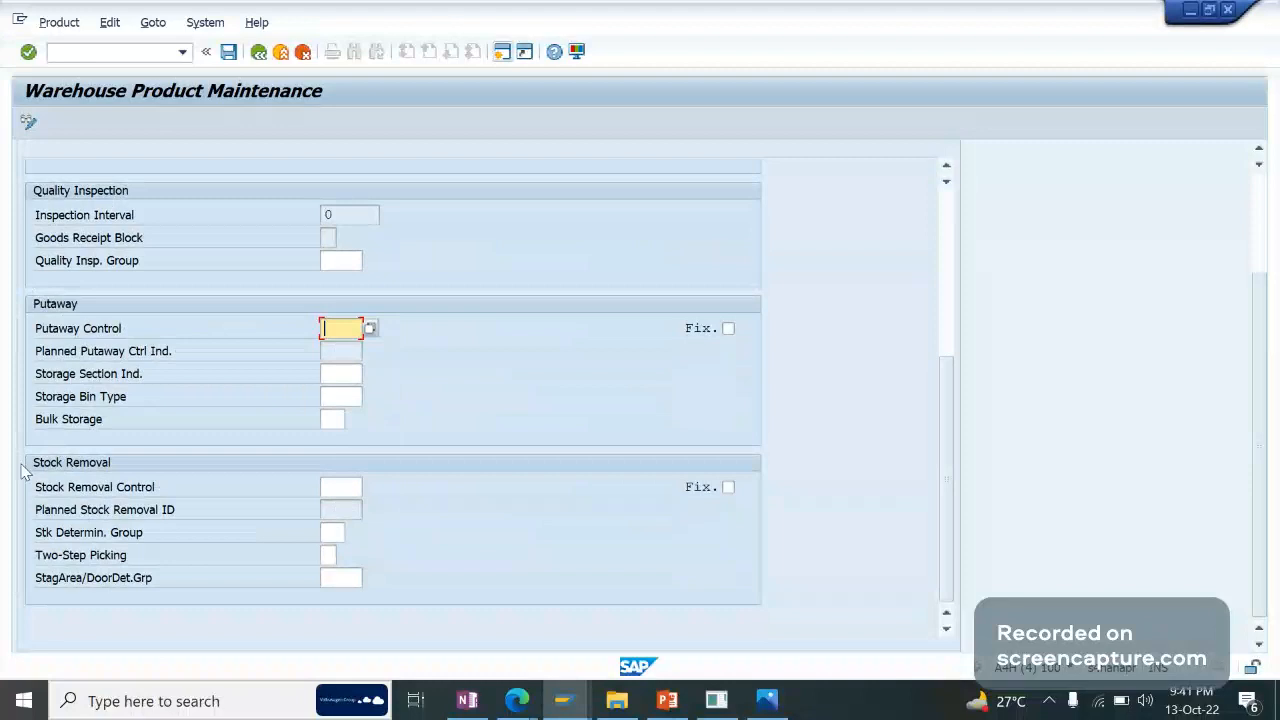
pyautogui.click(346, 487)
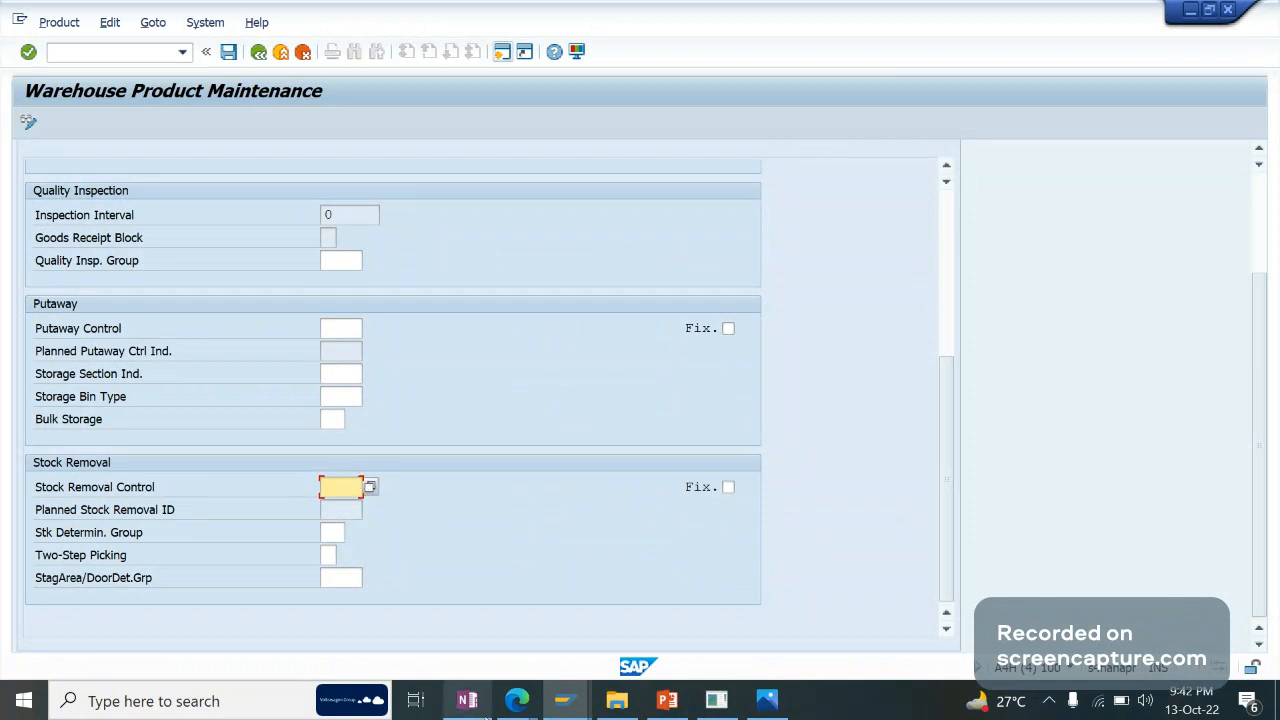
# Switch to OneNote and add "Doc Typ + Itm Typ = WPT (2010)" and "WH + SRCI + WPT (2010)" under Picking strategy.
pyautogui.click(470, 702)
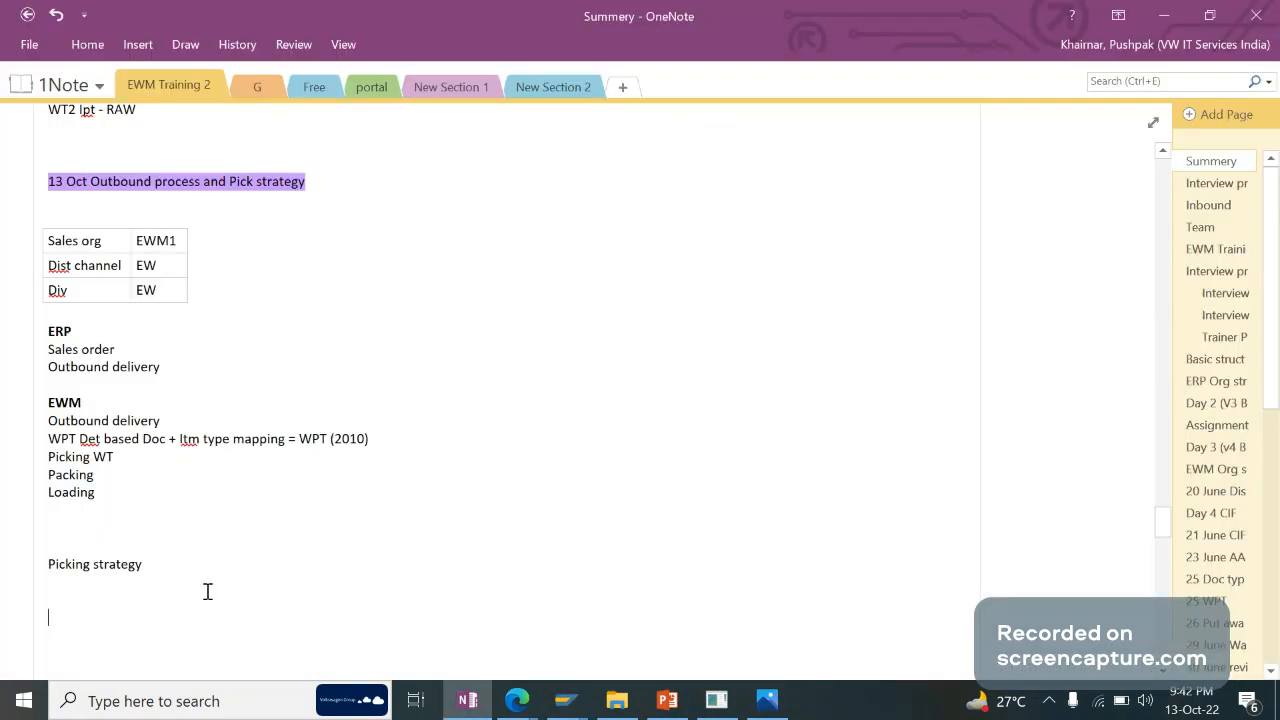
pyautogui.write('WH + SRCl +')
pyautogui.click(124, 595)
pyautogui.write('Doc Typ + Itm Typ')
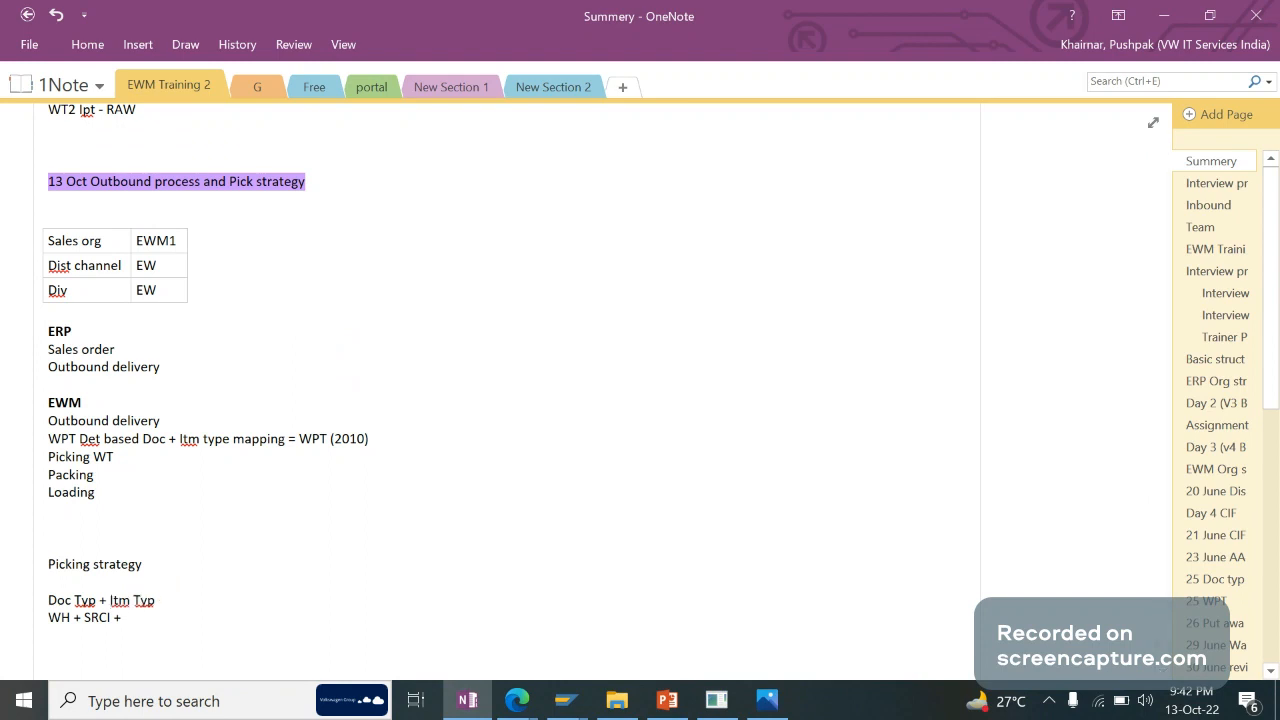
pyautogui.write(' = WPT')
pyautogui.write(' (2010')
pyautogui.write('WP')
pyautogui.write('T')
pyautogui.write(' (2010)')
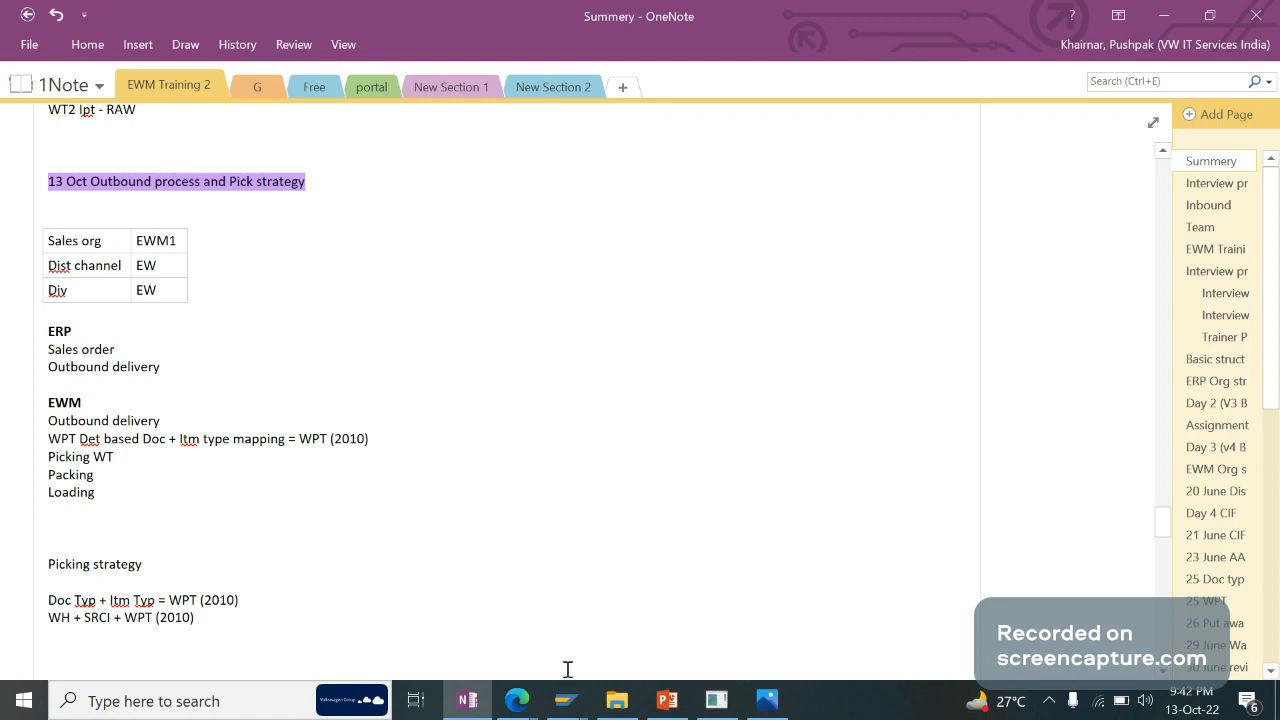
# Complete the WH + SRCI + WPT (2010) line in the notes with "= Storage type".
pyautogui.click(565, 700)
pyautogui.click(336, 525)
pyautogui.write('=')
pyautogui.write(' 2010')
pyautogui.press('BackSpace')
pyautogui.press('BackSpace')
pyautogui.press('BackSpace')
pyautogui.press('BackSpace')
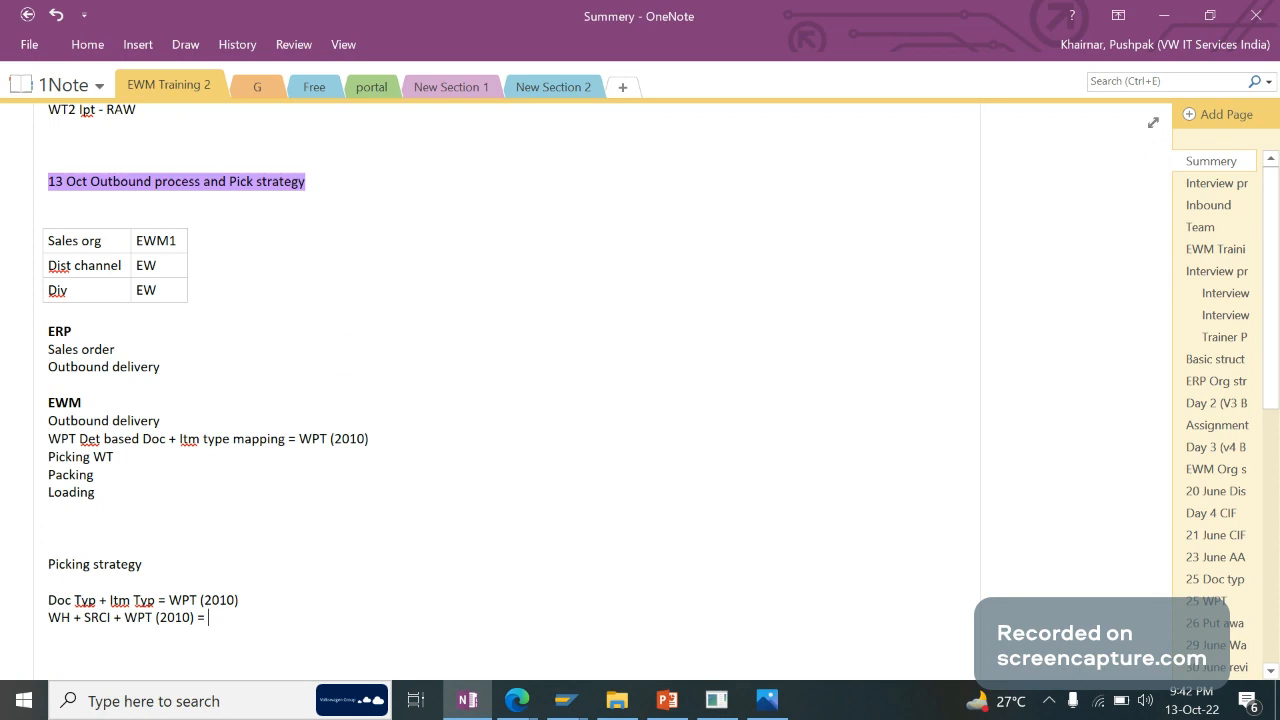
pyautogui.write('Storage type')
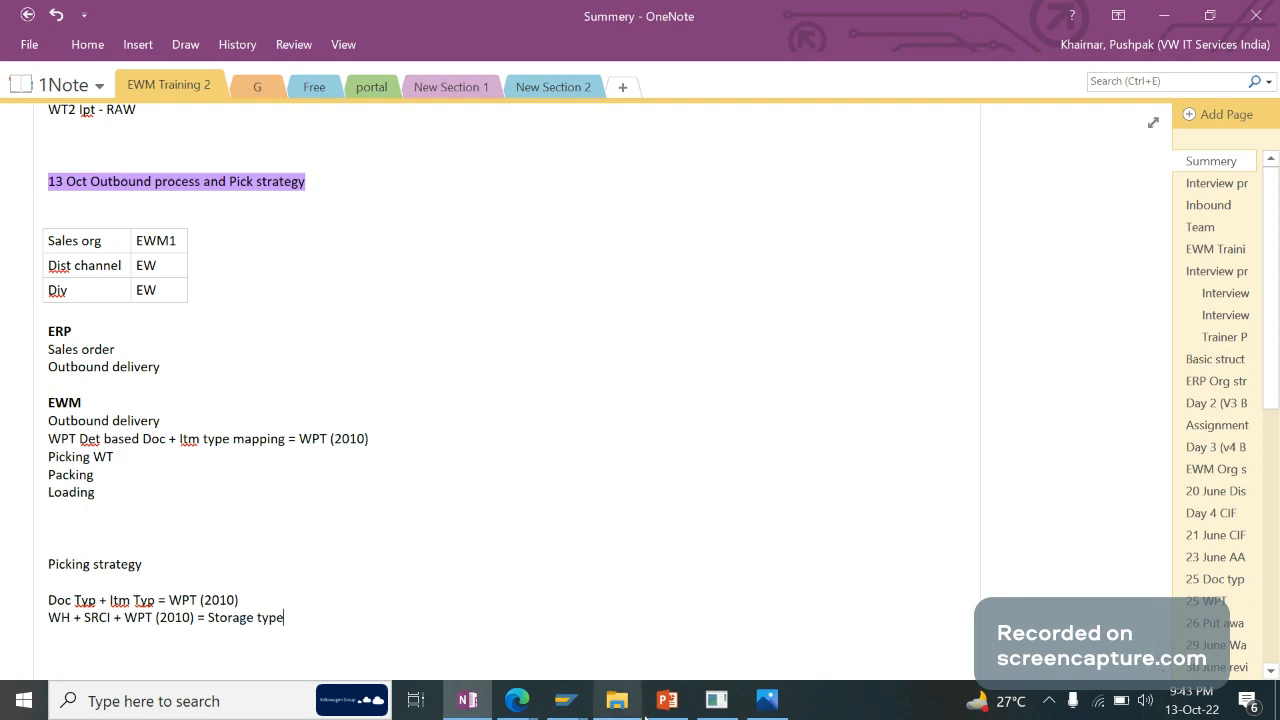
# Examine the storage areas in the WH Layout.jpg warehouse picture and return to the OneNote notes.
pyautogui.click(669, 704)
pyautogui.click(669, 704)
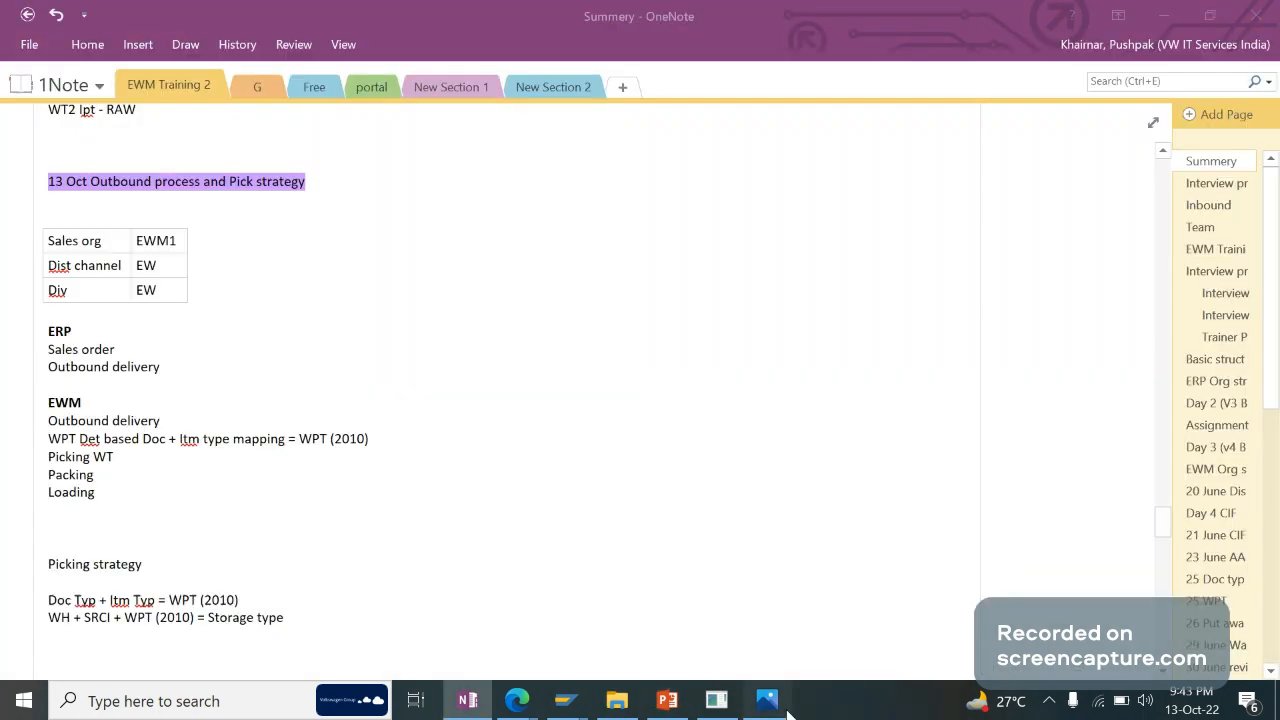
pyautogui.click(767, 703)
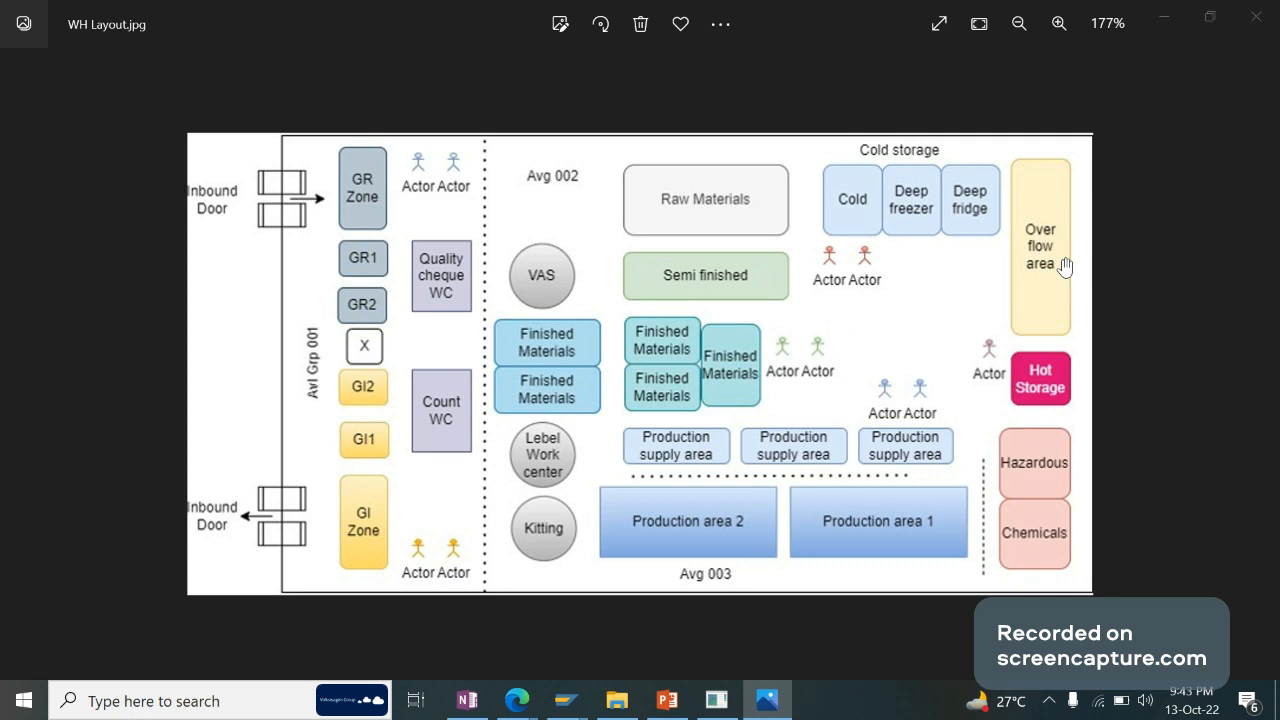
pyautogui.hotkey('alt', 'Tab')
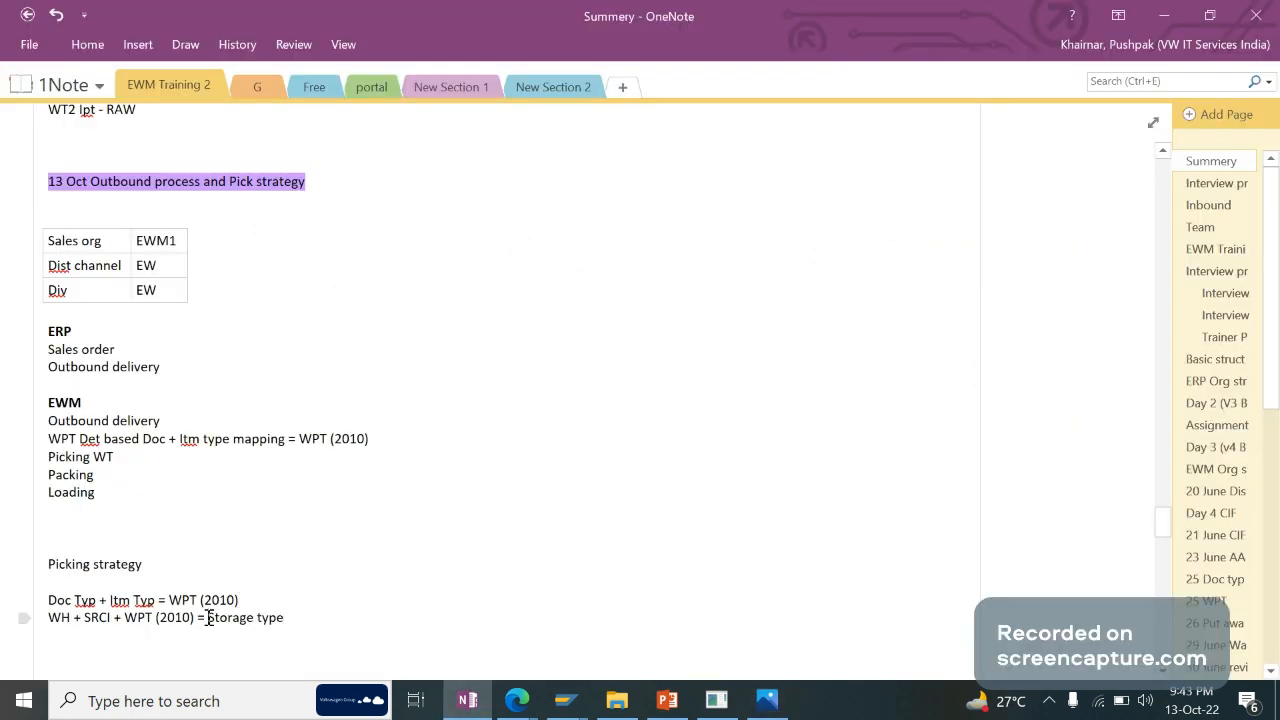
pyautogui.click(209, 618)
pyautogui.write('Seqarch')
pyautogui.press('BackSpace')
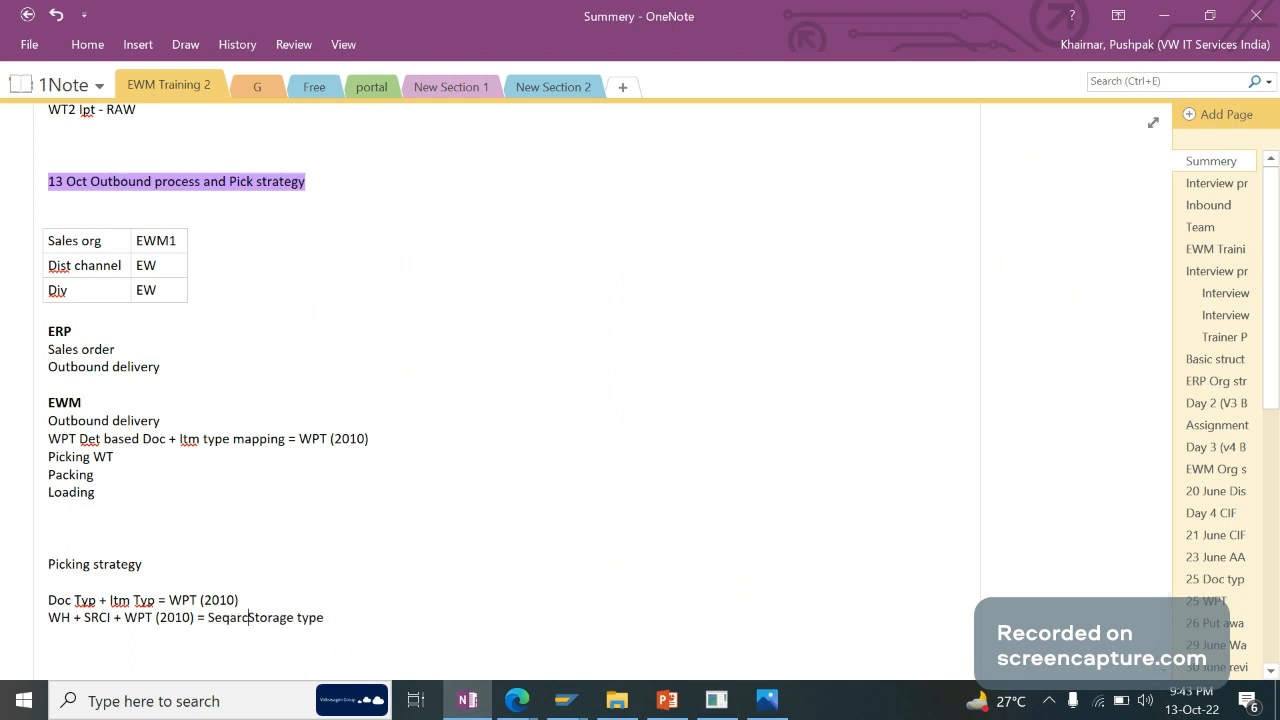
pyautogui.hotkey('ctrl', 'BackSpace')
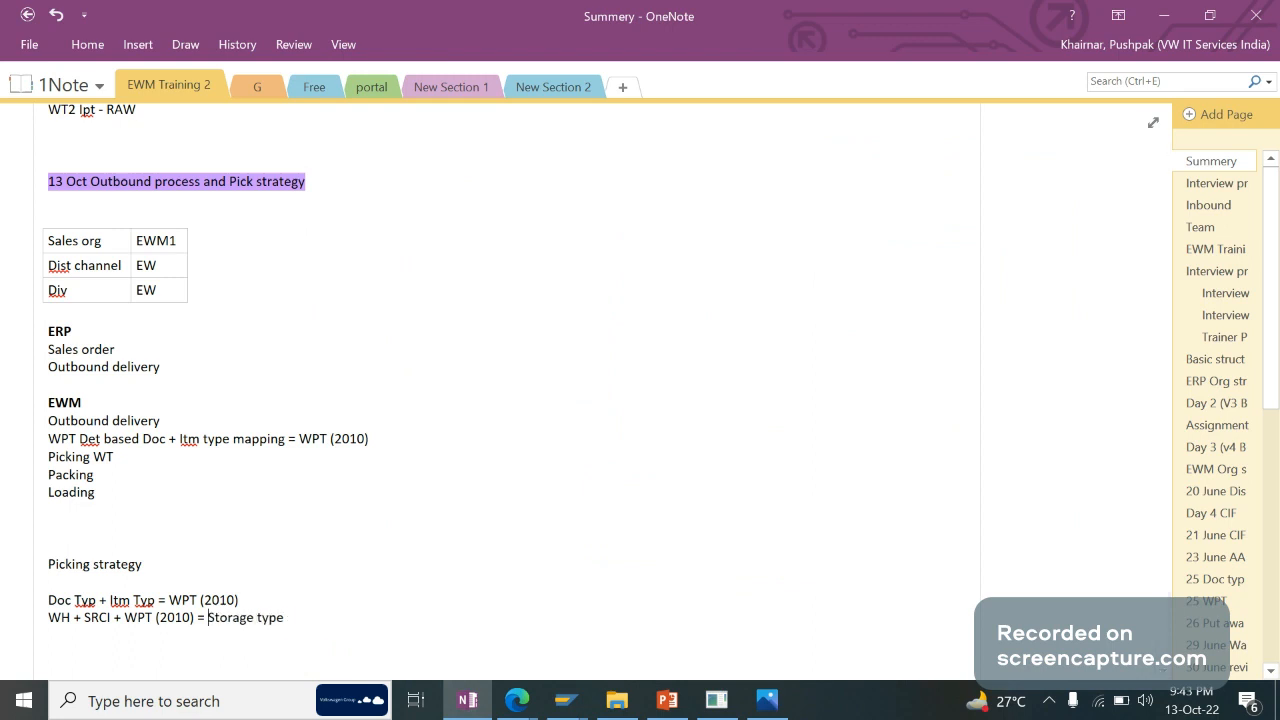
# Extend the Storage type note with "Search sequence (Storage types in seq)".
pyautogui.click(296, 617)
pyautogui.write('Search sequence')
pyautogui.moveTo(444, 618); pyautogui.dragTo(212, 632)
pyautogui.write('Storage types')
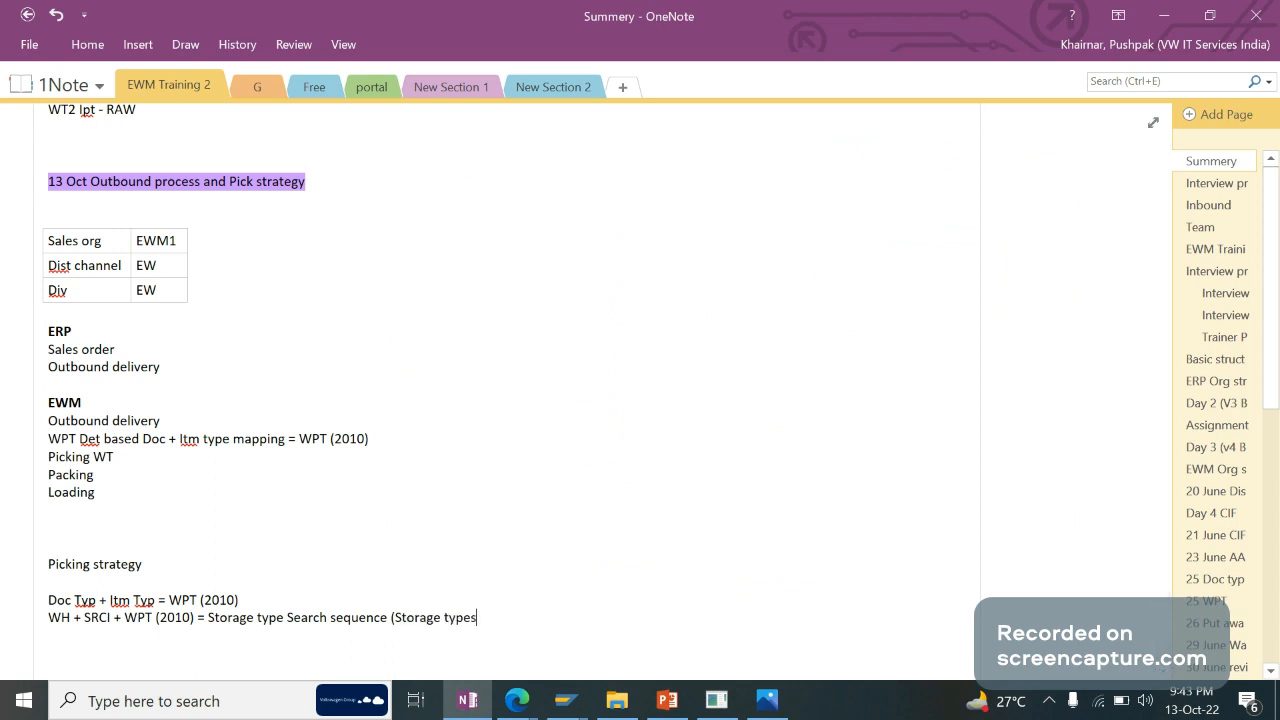
pyautogui.write(')')
pyautogui.press('BackSpace')
pyautogui.write('in seq)')
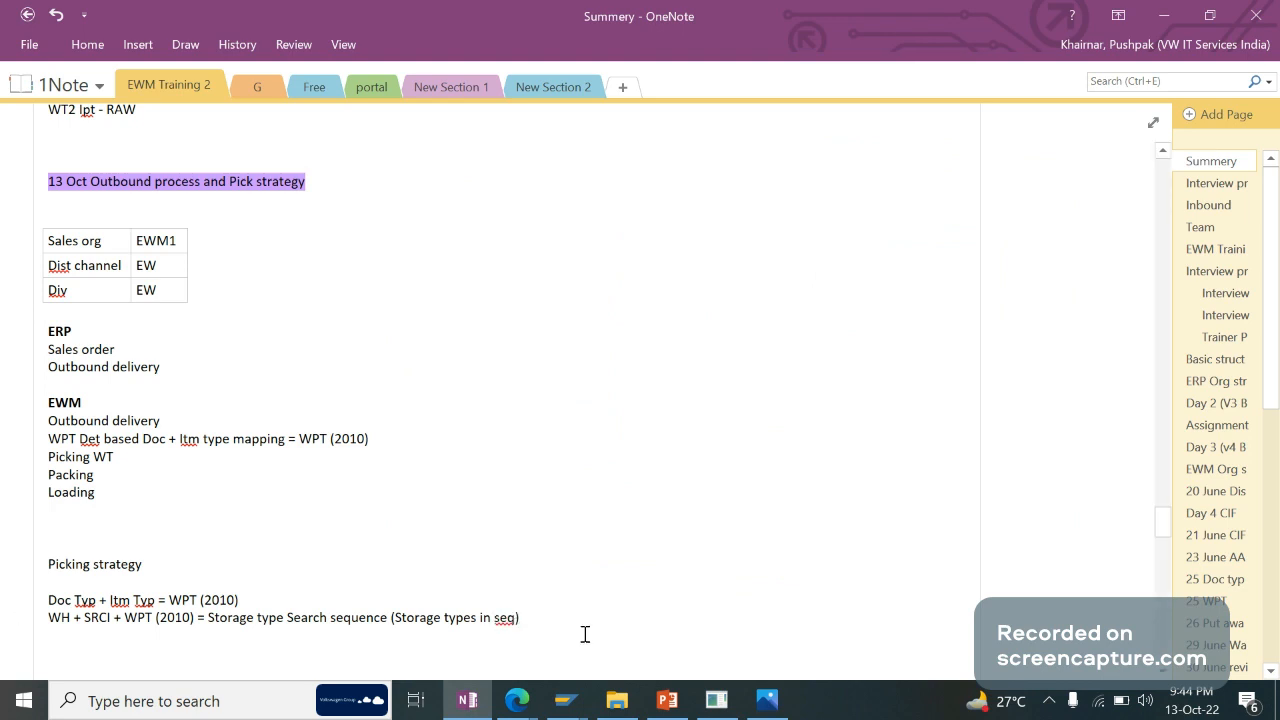
# Switch to the SAP Display IMG session and open Specify Storage Type Search Sequence under Strategies.
pyautogui.moveTo(566, 700)
pyautogui.moveTo(688, 592)
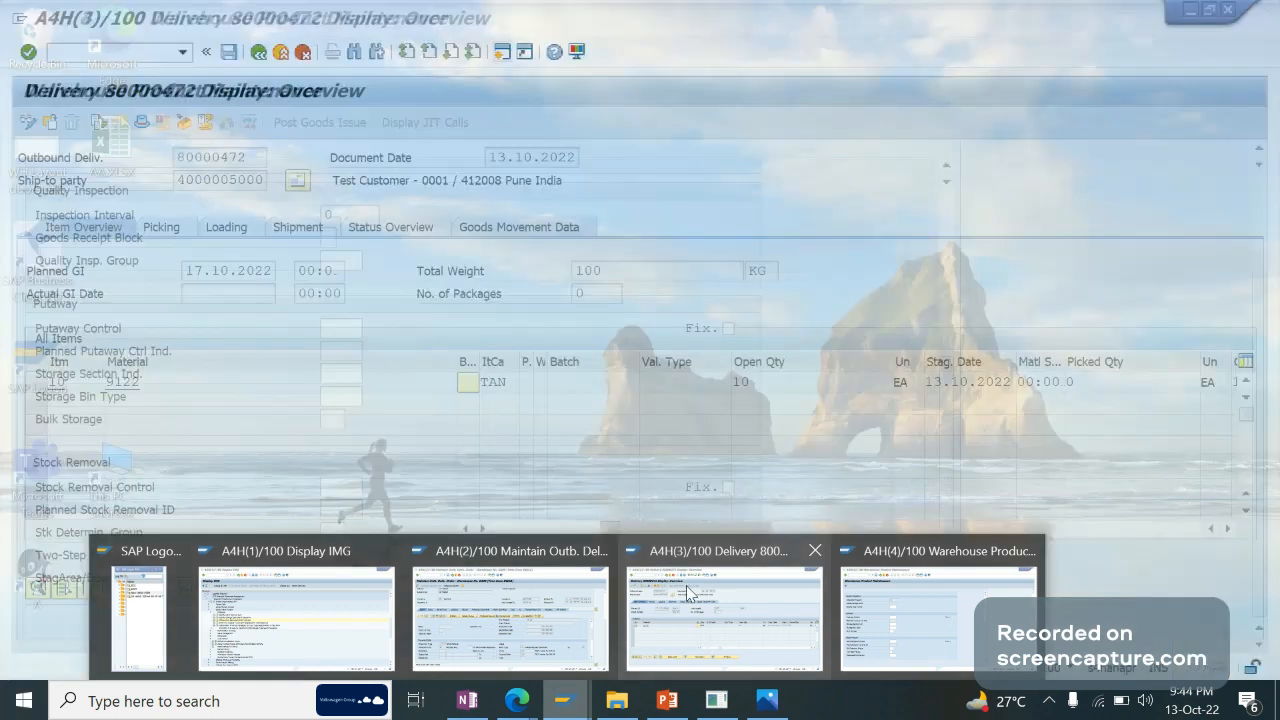
pyautogui.click(293, 603)
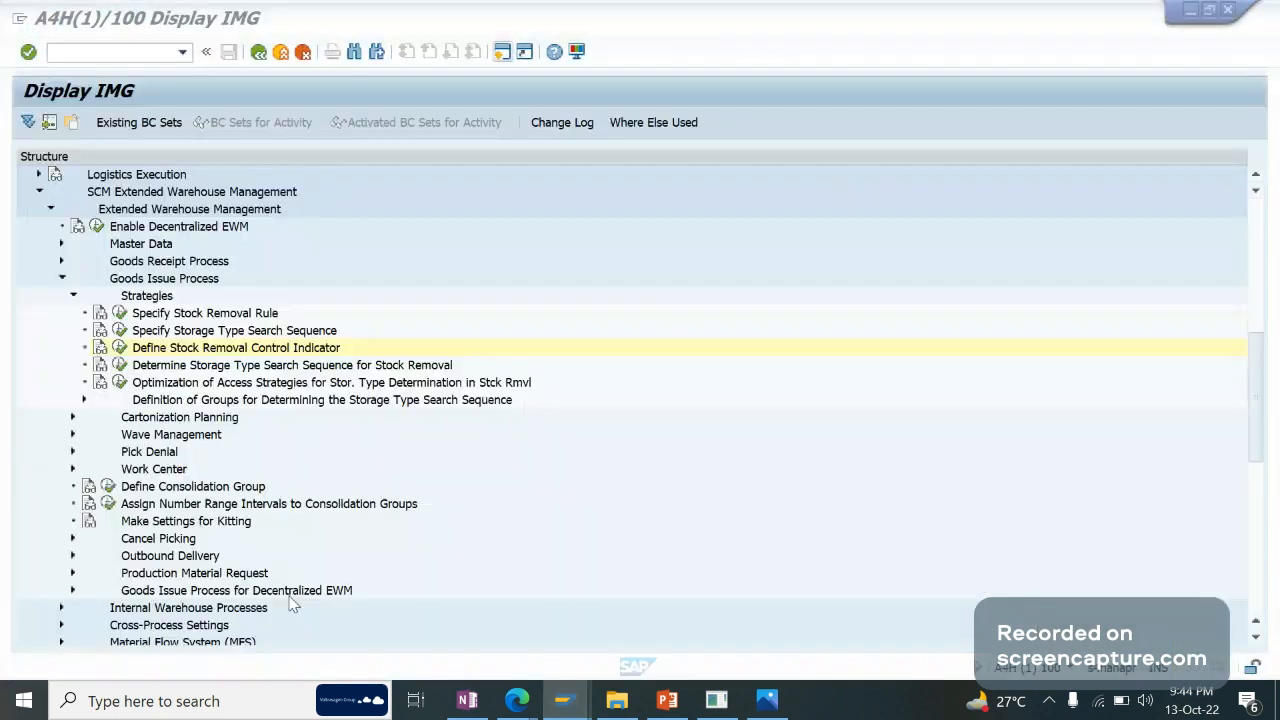
pyautogui.click(155, 350)
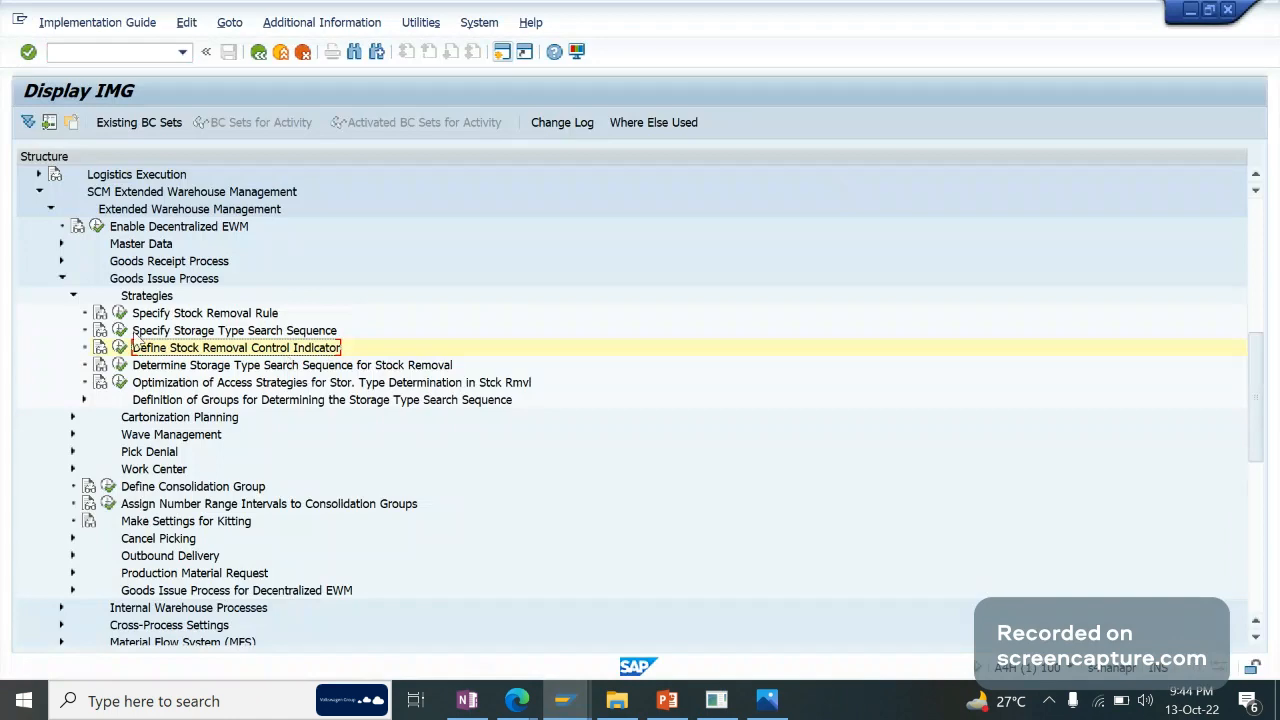
pyautogui.click(126, 341)
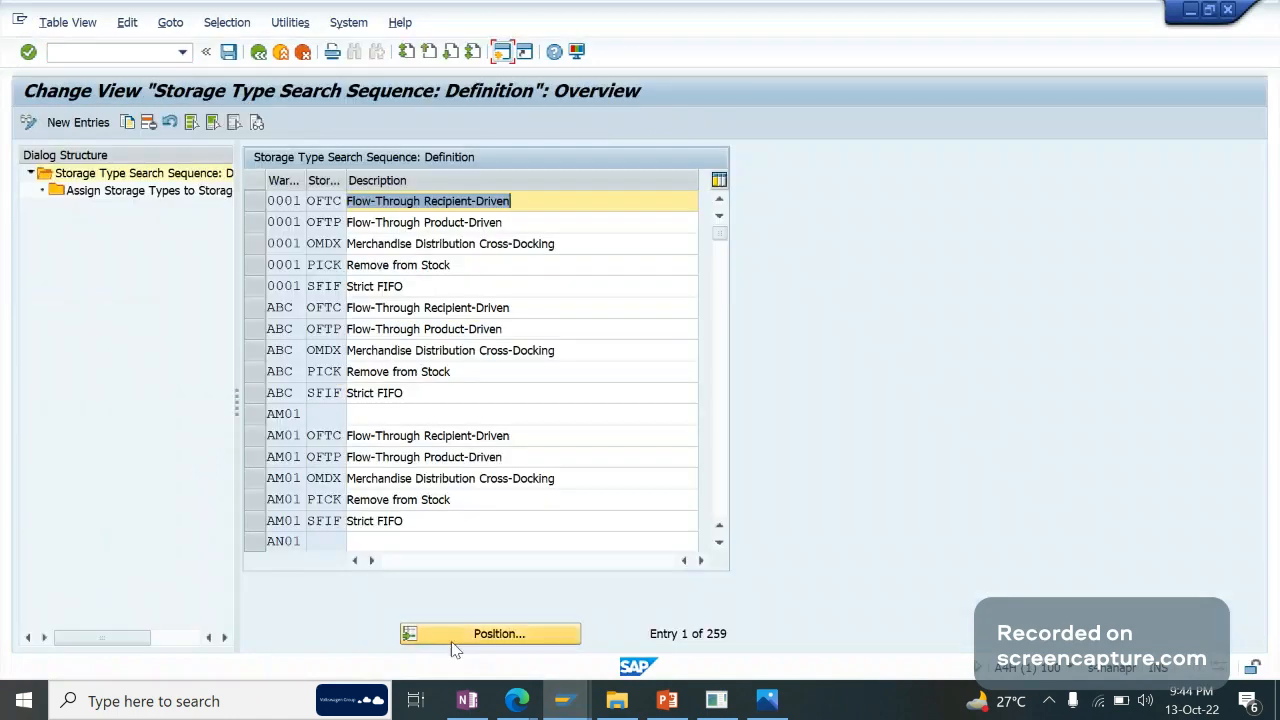
# Position the storage type search sequence list at warehouse GA09 and select its first entry.
pyautogui.click(454, 634)
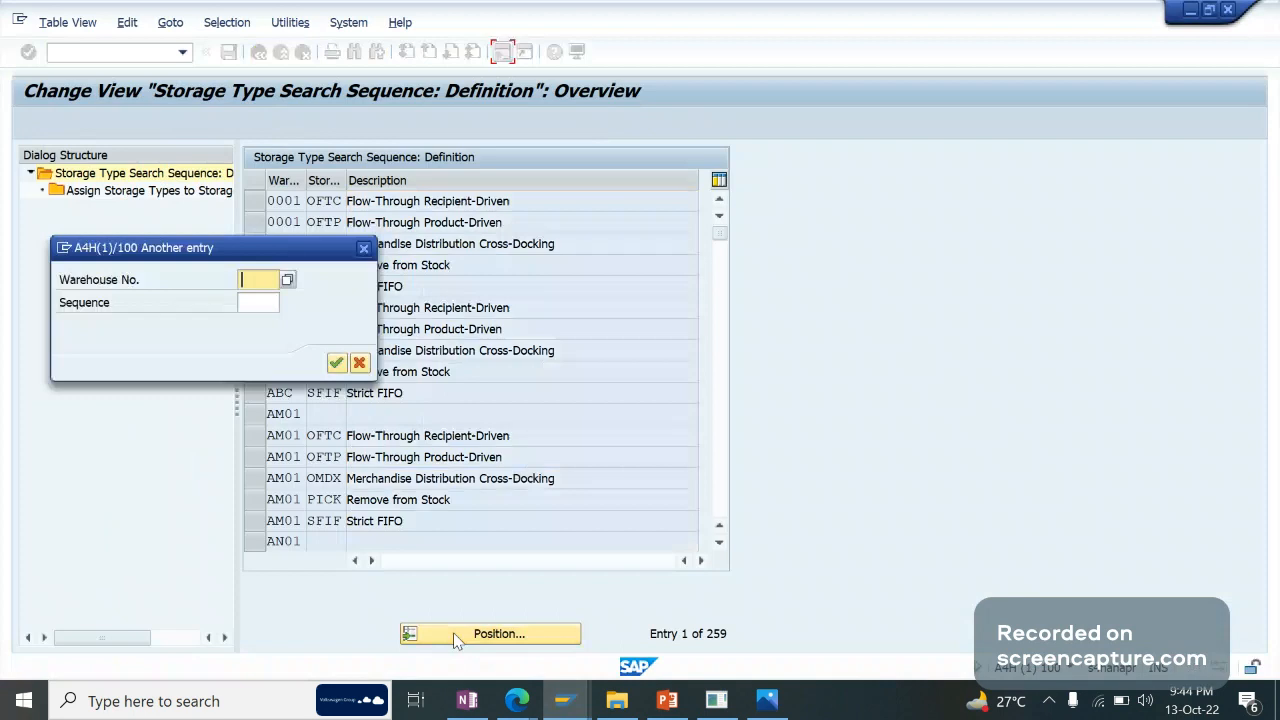
pyautogui.write('ga09')
pyautogui.press('Return')
pyautogui.click(318, 200)
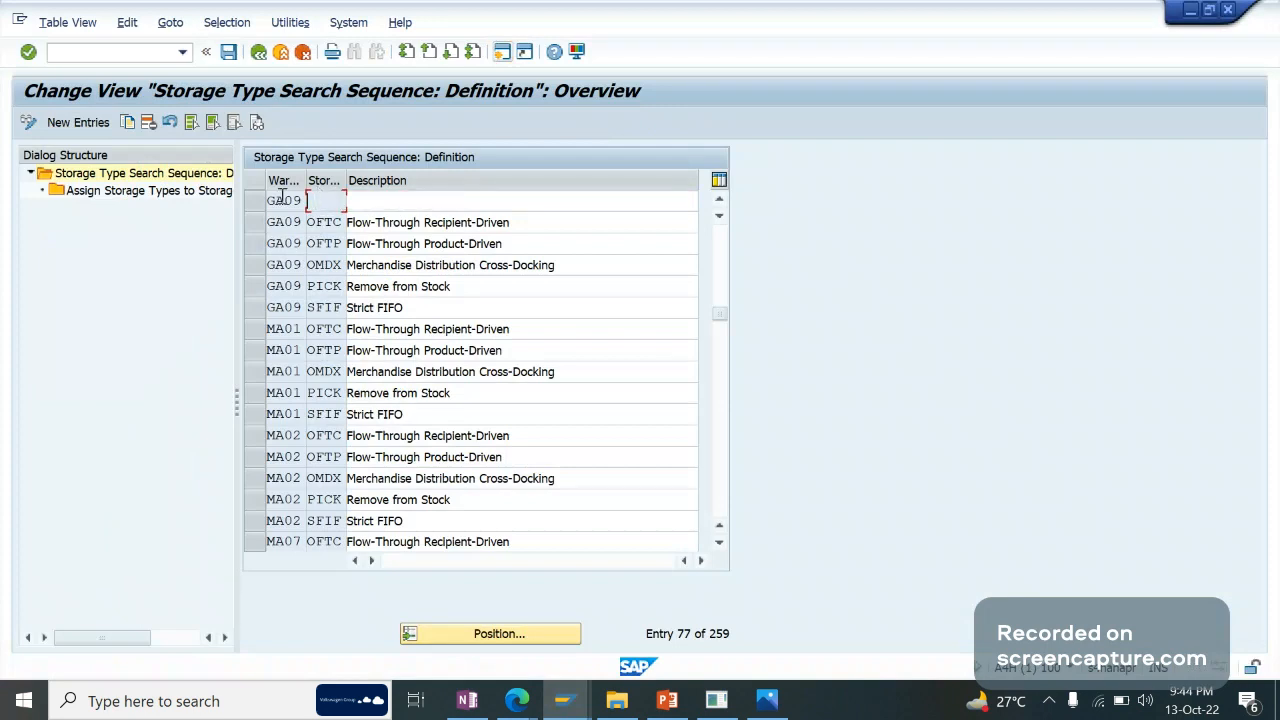
pyautogui.click(256, 202)
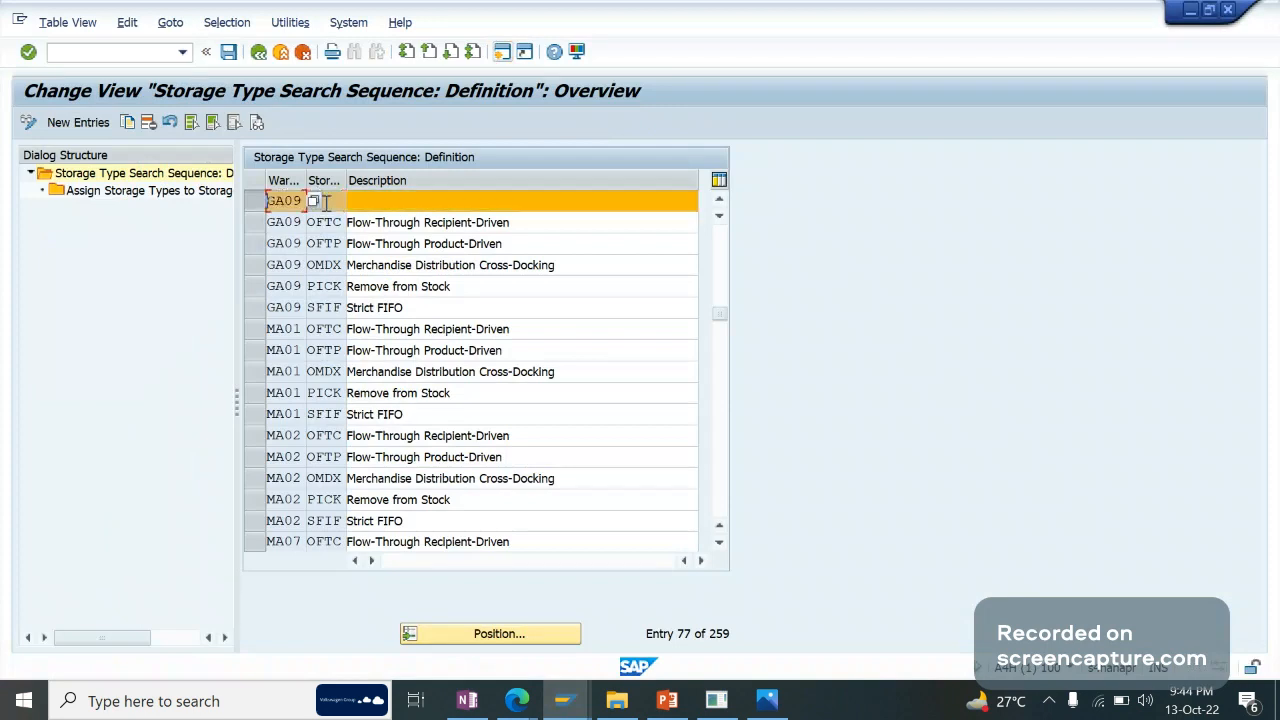
pyautogui.click(258, 204)
# Create a new storage type search sequence OUTB for warehouse GA09 with the description outb.
pyautogui.click(73, 128)
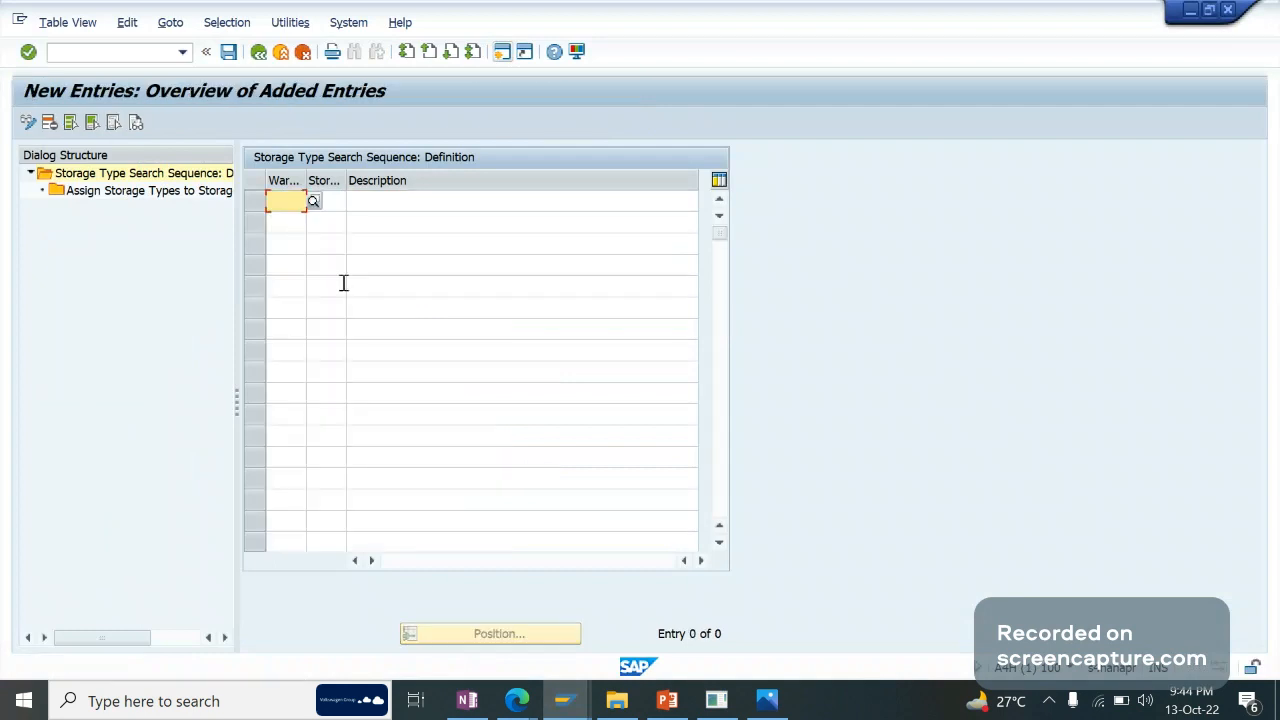
pyautogui.write('ga09')
pyautogui.press('Tab')
pyautogui.write('ou')
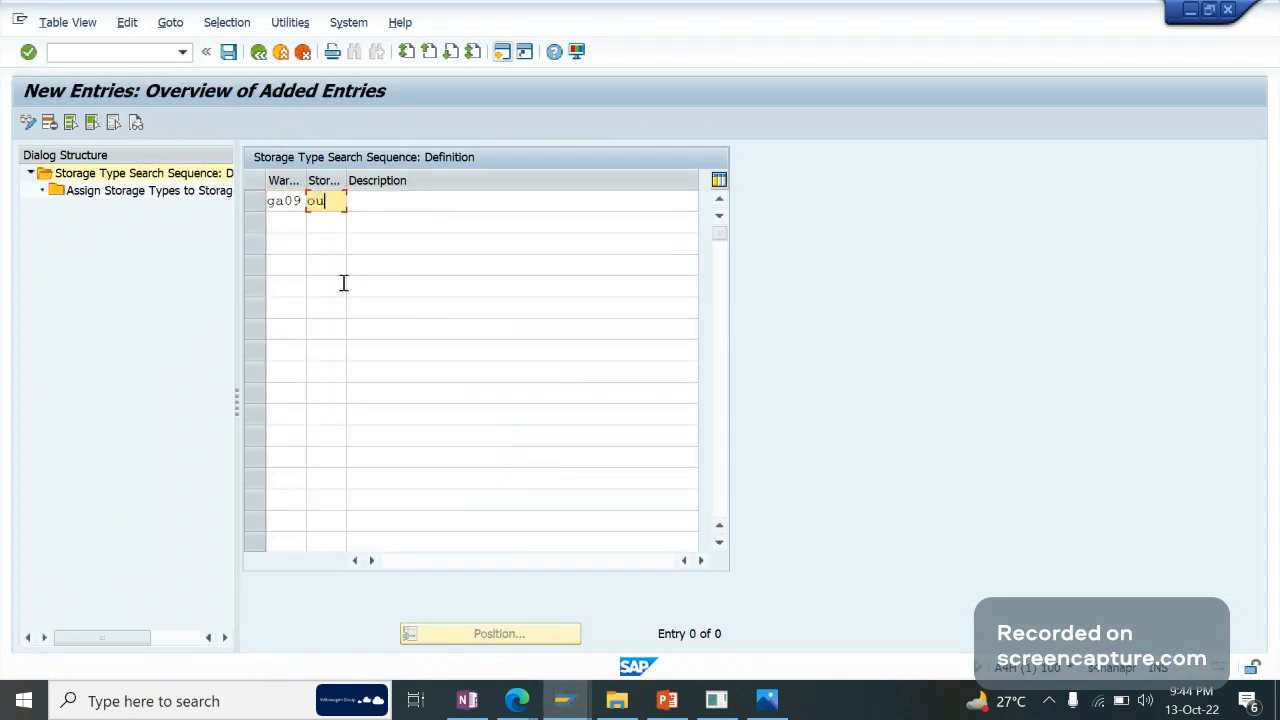
pyautogui.write('tb')
pyautogui.press('Tab')
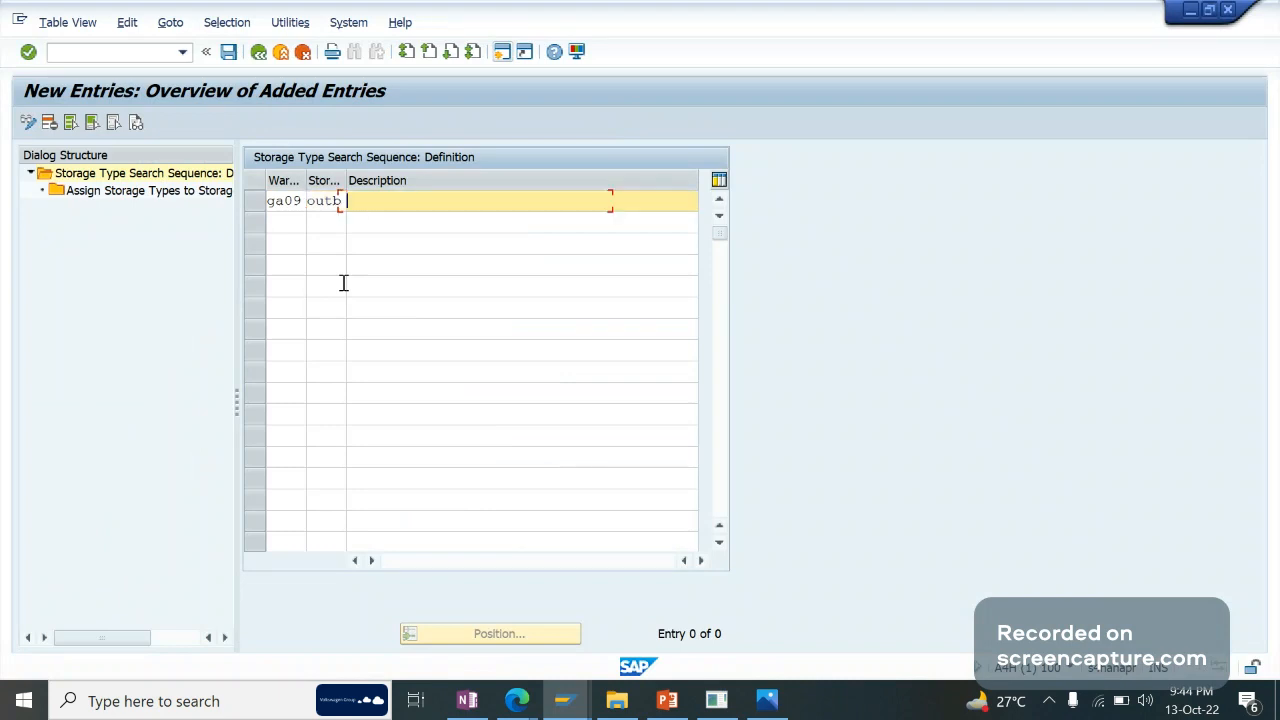
pyautogui.write('outb')
pyautogui.press('Return')
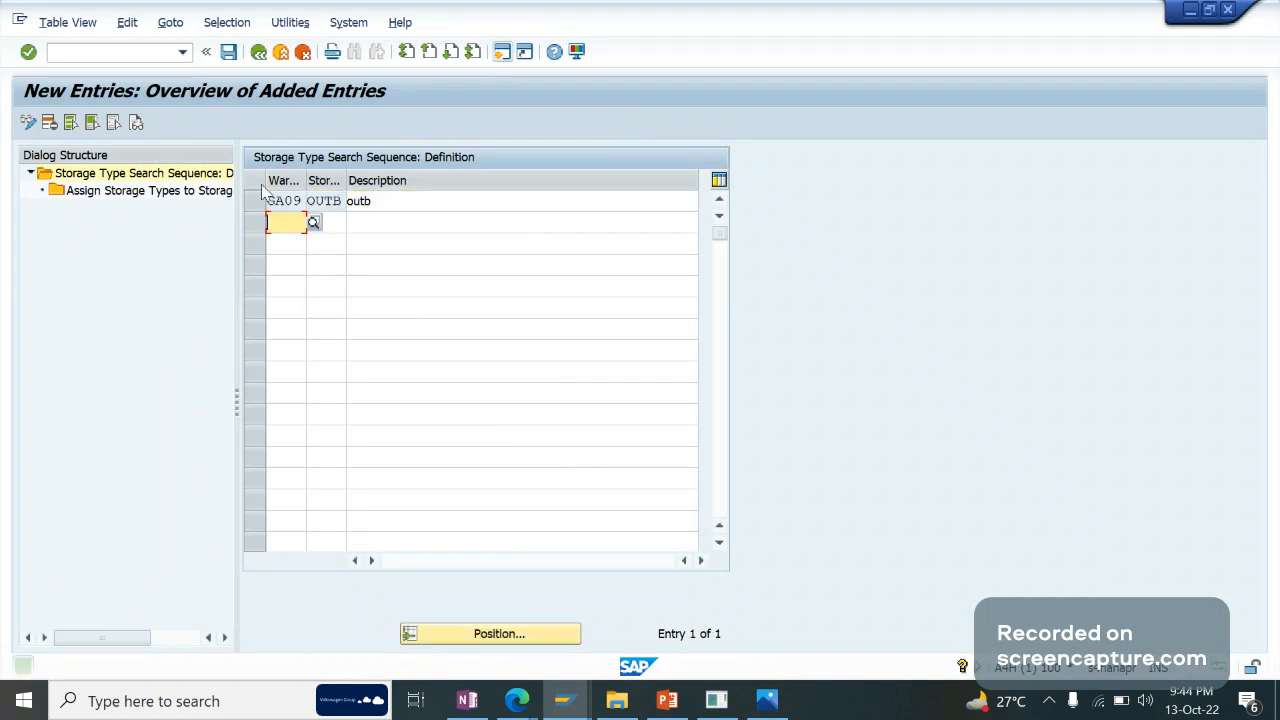
# Assign storage types 0020 and 0030, in that order, to storage type search sequence OUTB of warehouse GA09.
pyautogui.click(261, 184)
pyautogui.doubleClick(150, 191)
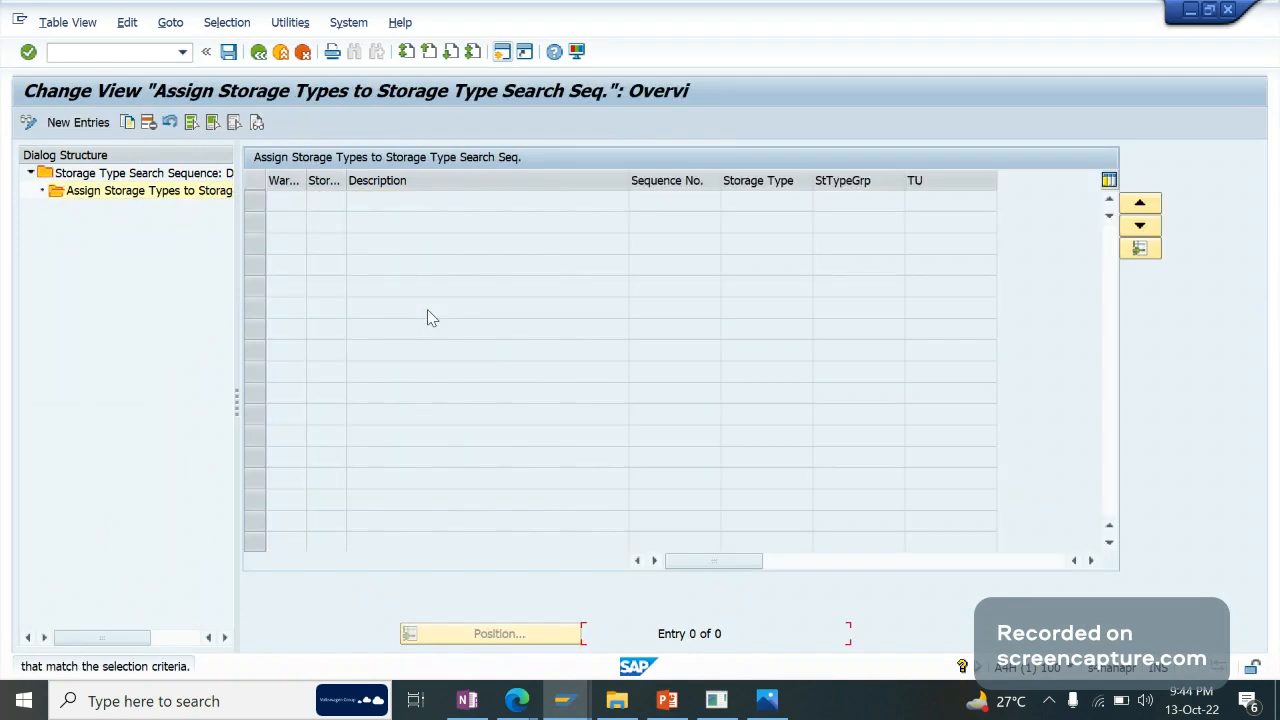
pyautogui.click(78, 122)
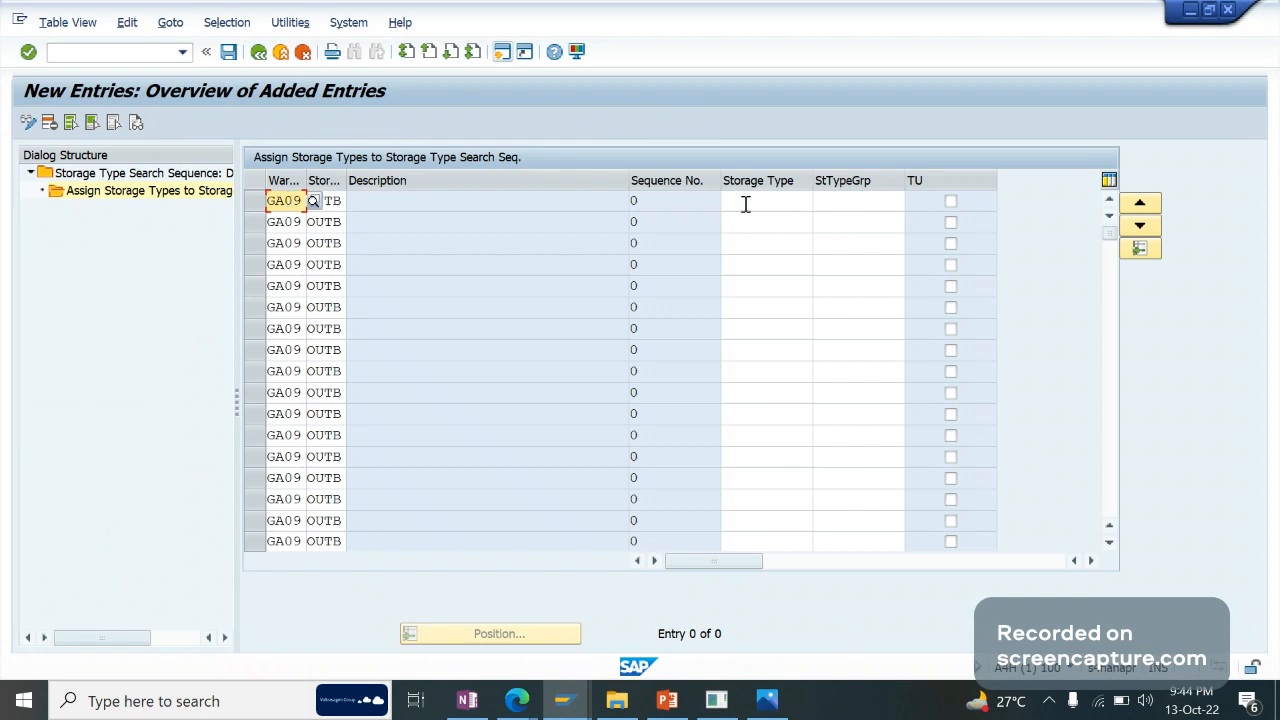
pyautogui.click(745, 204)
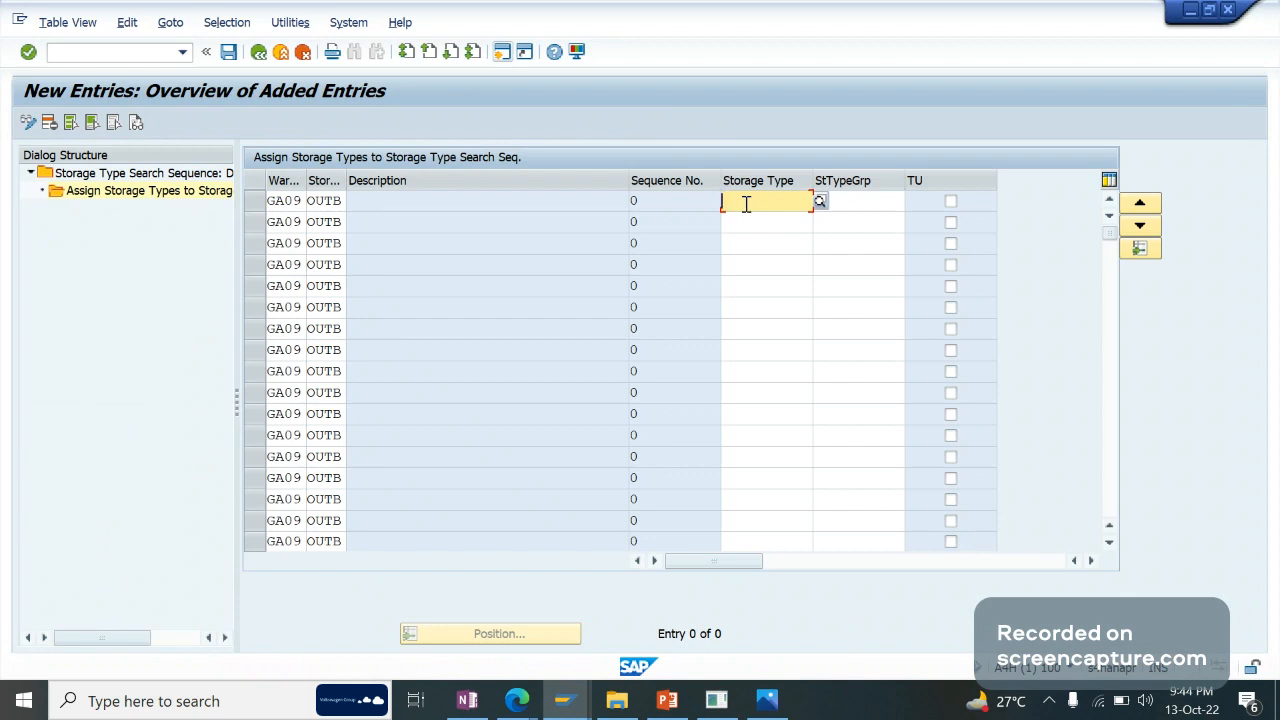
pyautogui.write('0020')
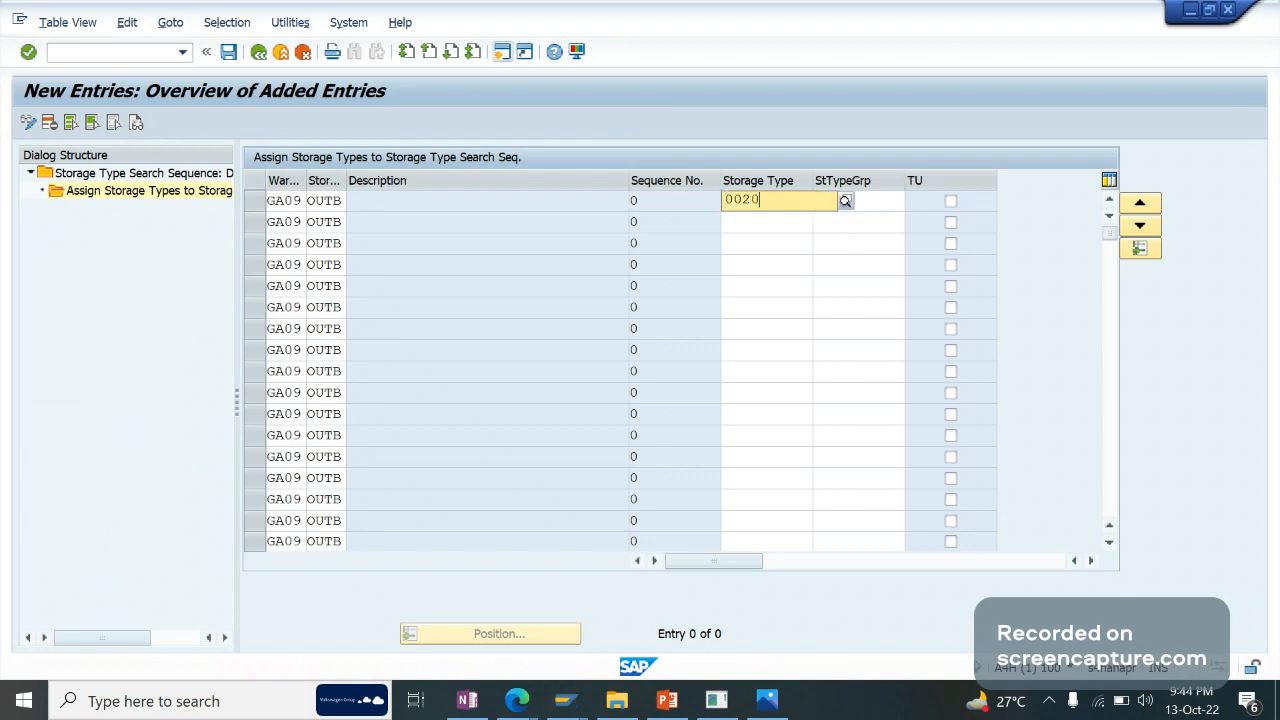
pyautogui.press('Tab')
pyautogui.press('Tab')
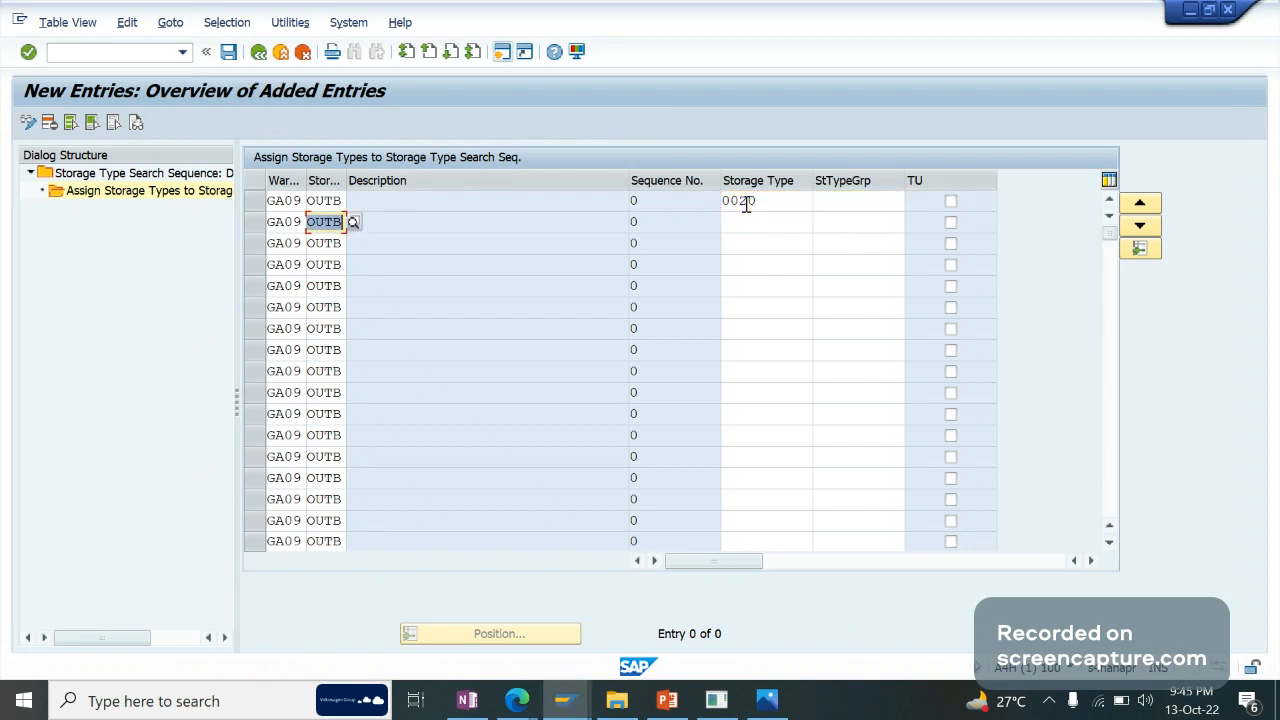
pyautogui.press('Tab')
pyautogui.write('0030')
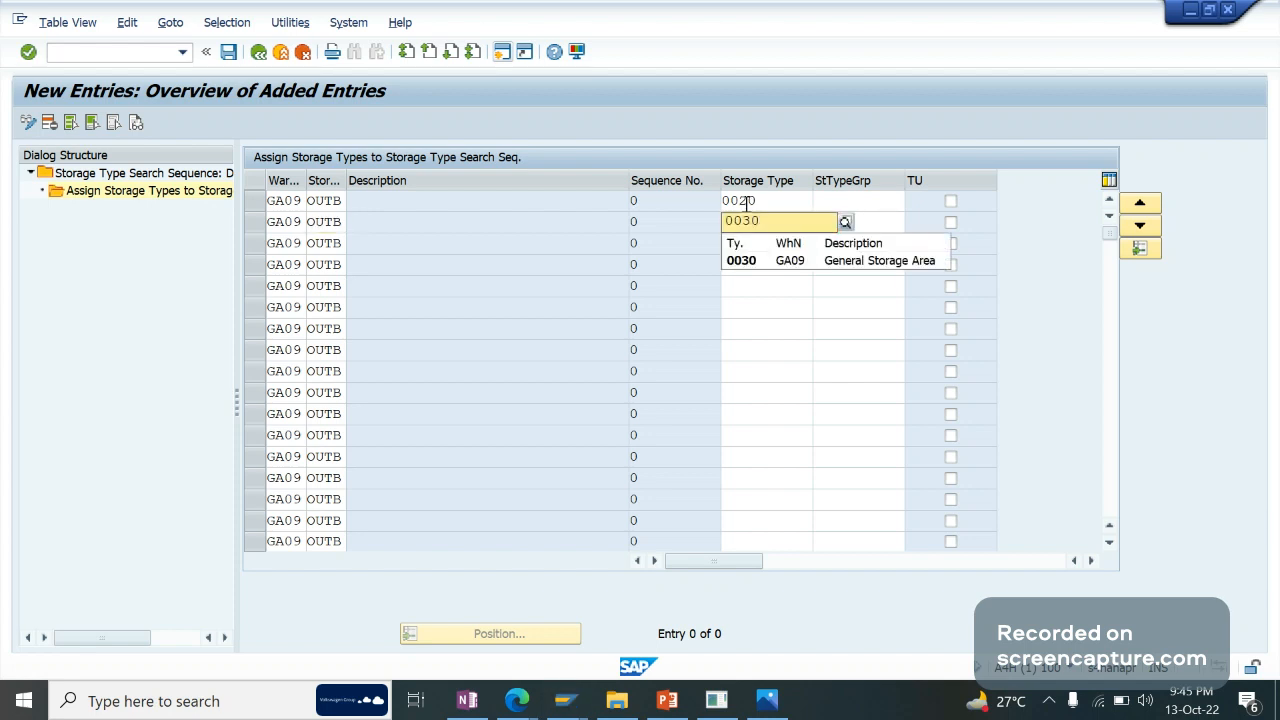
pyautogui.press('Return')
# Save the storage type assignments under the proposed customizing request and leave the new entries overview.
pyautogui.hotkey('ctrl', 's')
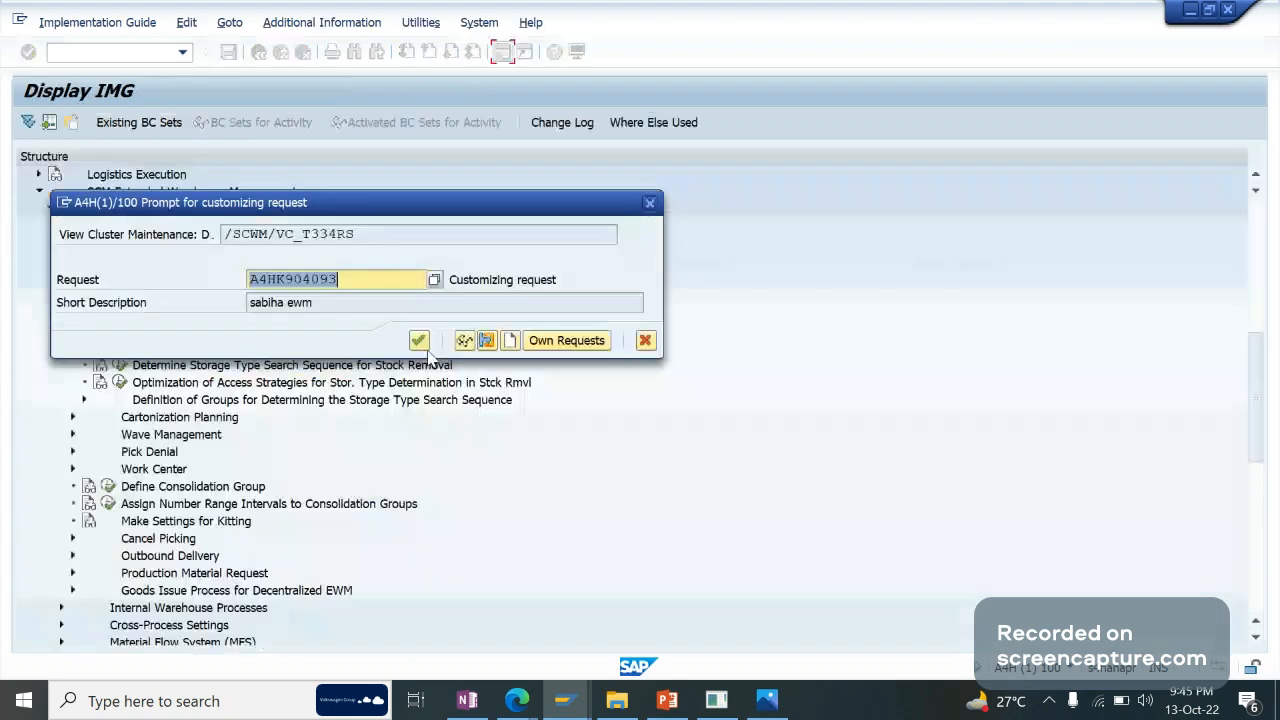
pyautogui.click(420, 341)
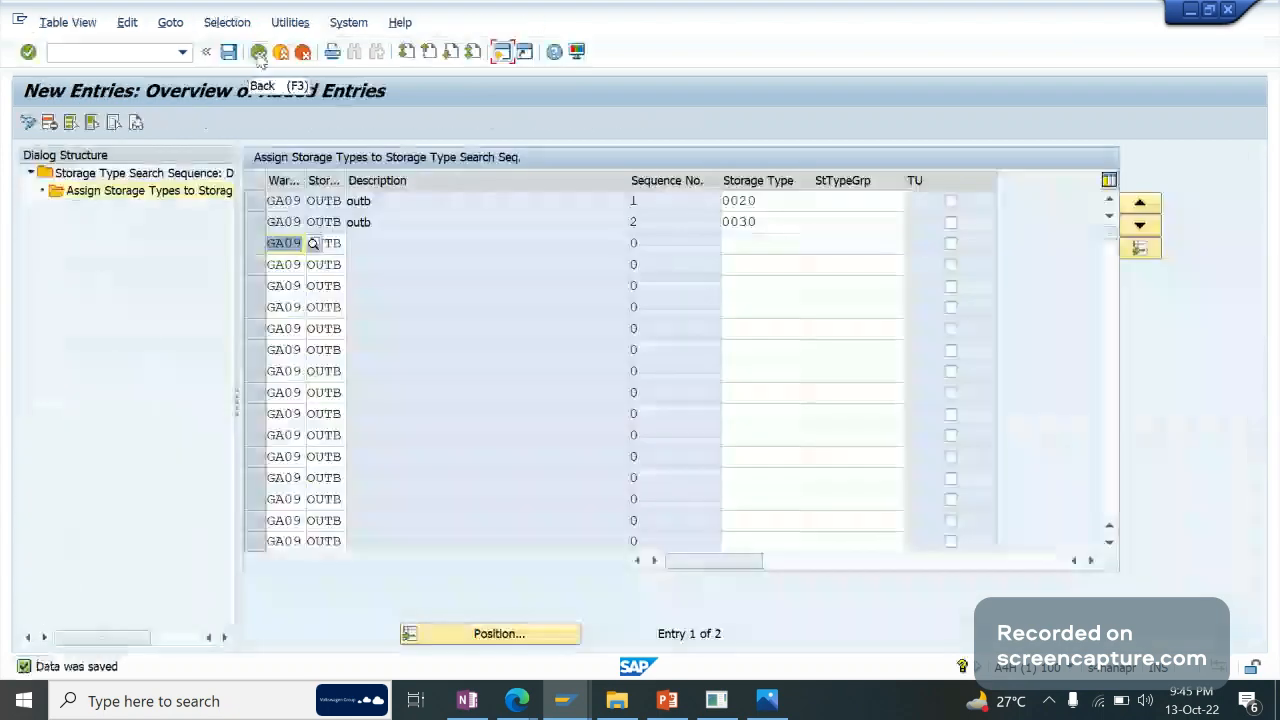
pyautogui.click(259, 55)
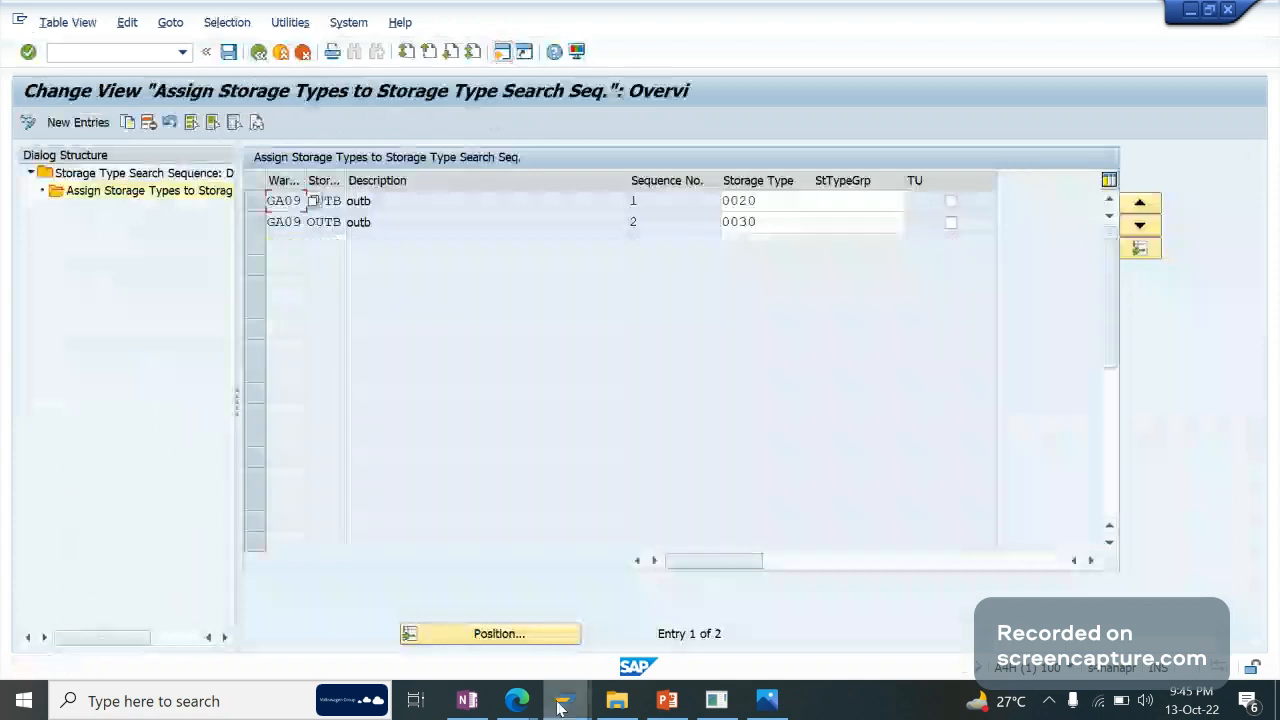
# Switch to the Warehouse Product Maintenance session, set Stock Removal Control to OUTB for product 9034 and save.
pyautogui.click(561, 705)
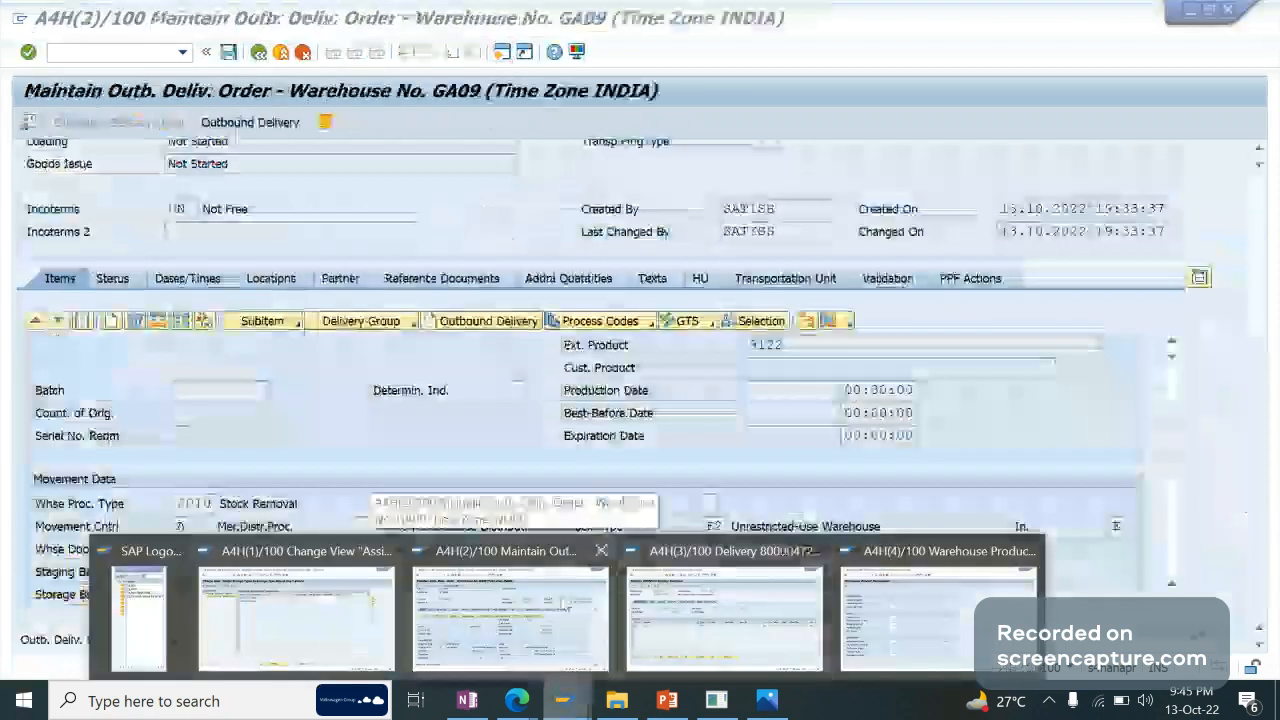
pyautogui.click(948, 620)
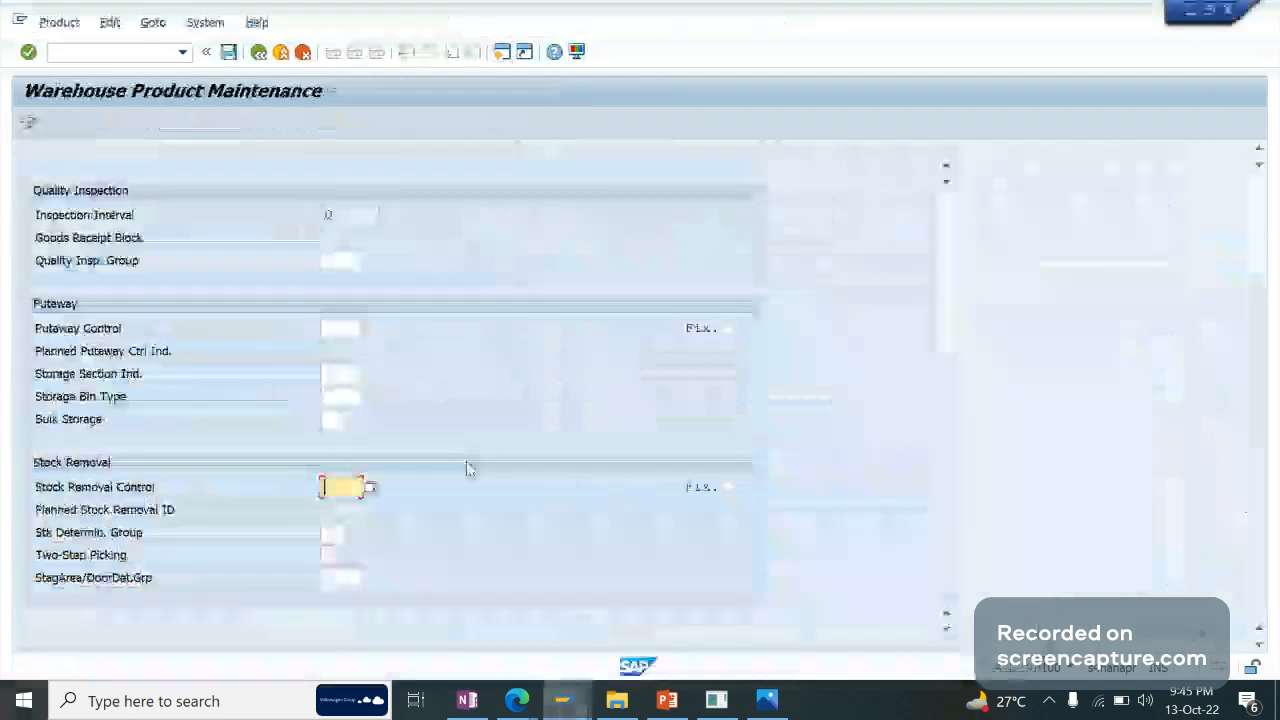
pyautogui.write('outb')
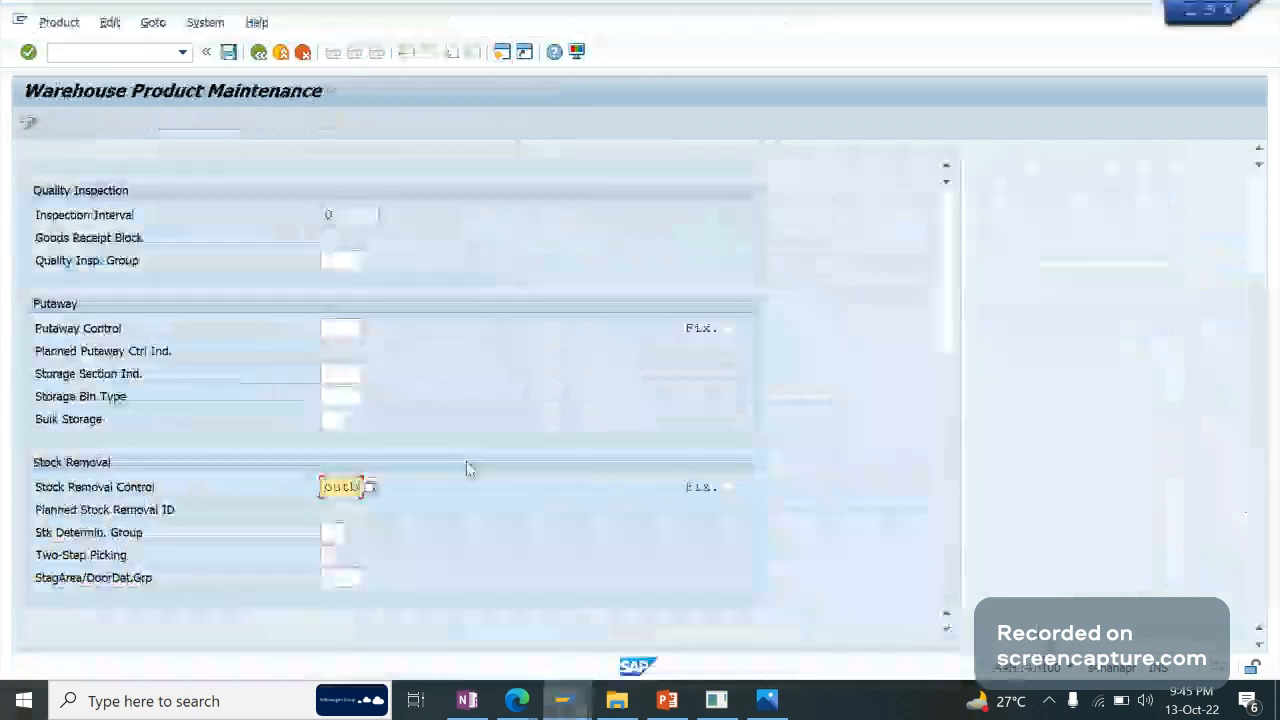
pyautogui.press('Return')
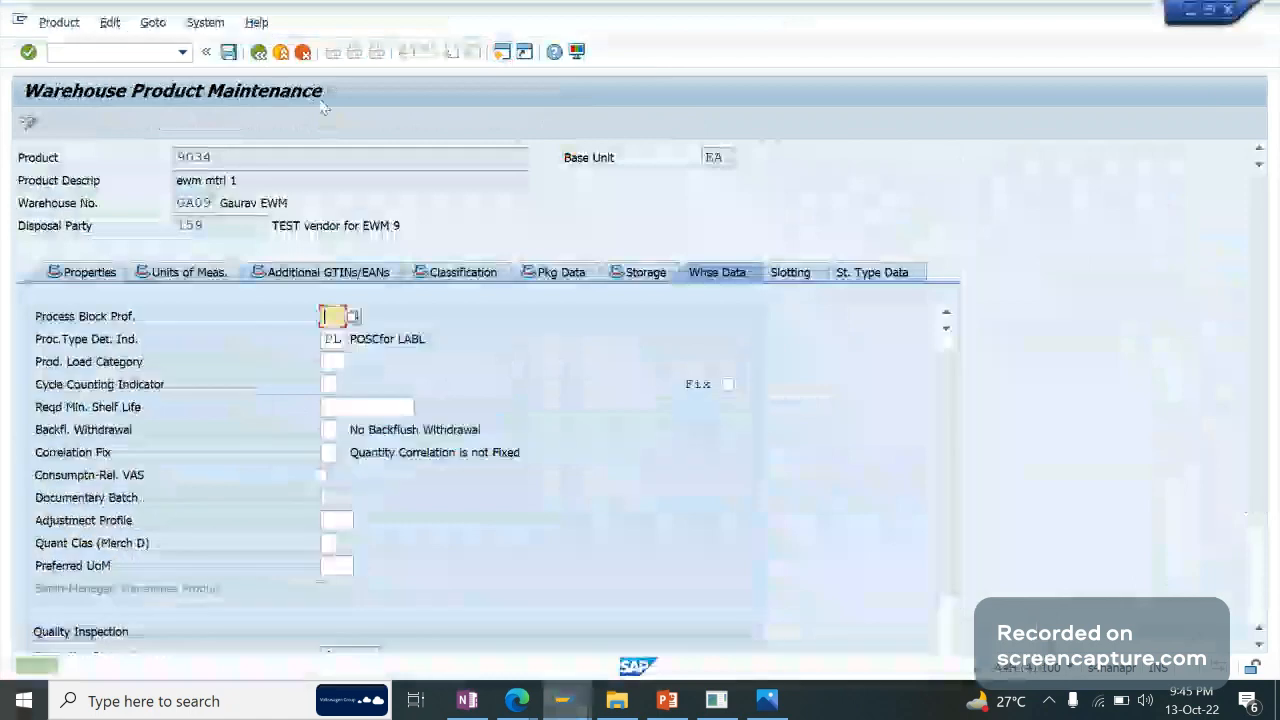
pyautogui.hotkey('ctrl', 's')
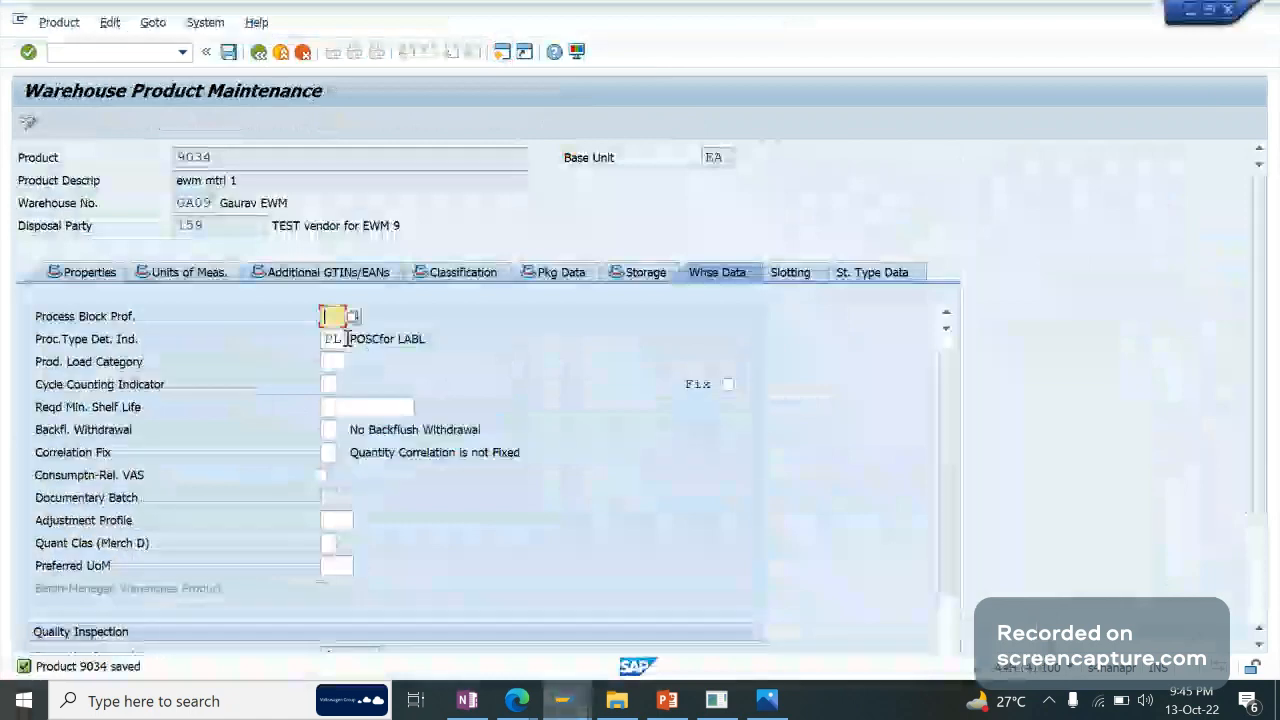
# Clear the process type determination indicator in the warehouse data of product 9034.
pyautogui.click(345, 339)
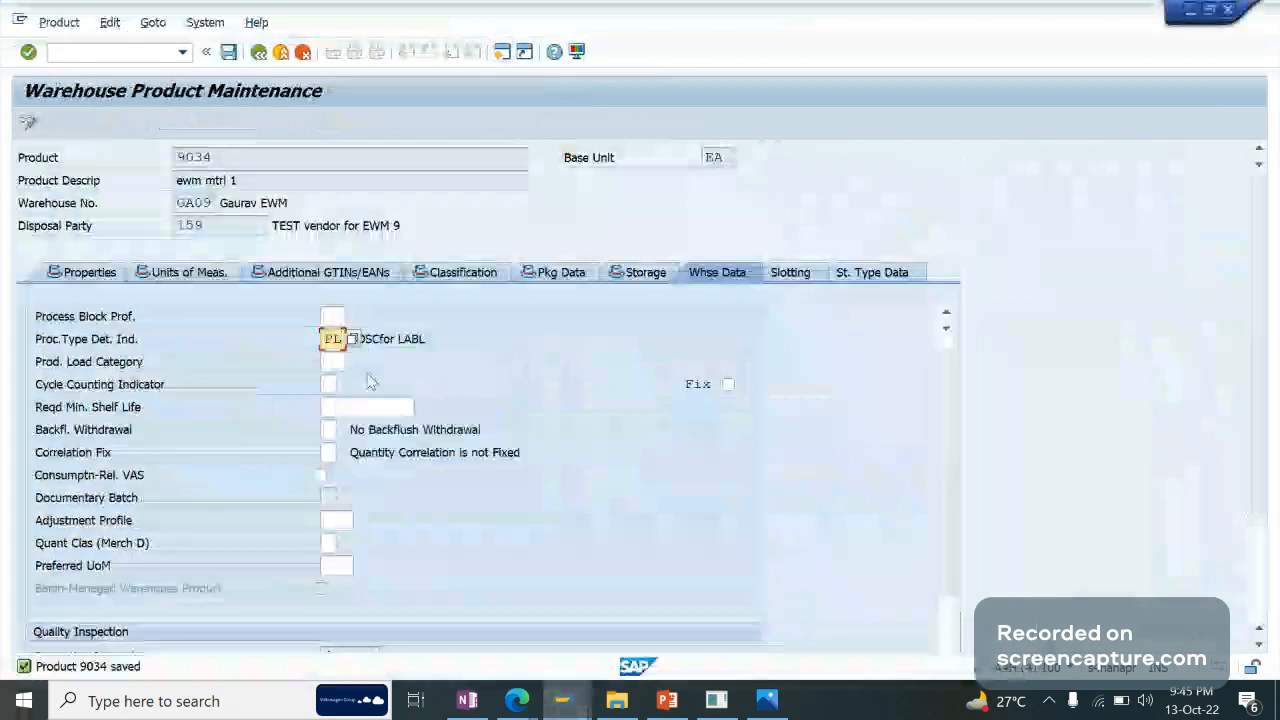
pyautogui.press('BackSpace')
pyautogui.press('BackSpace')
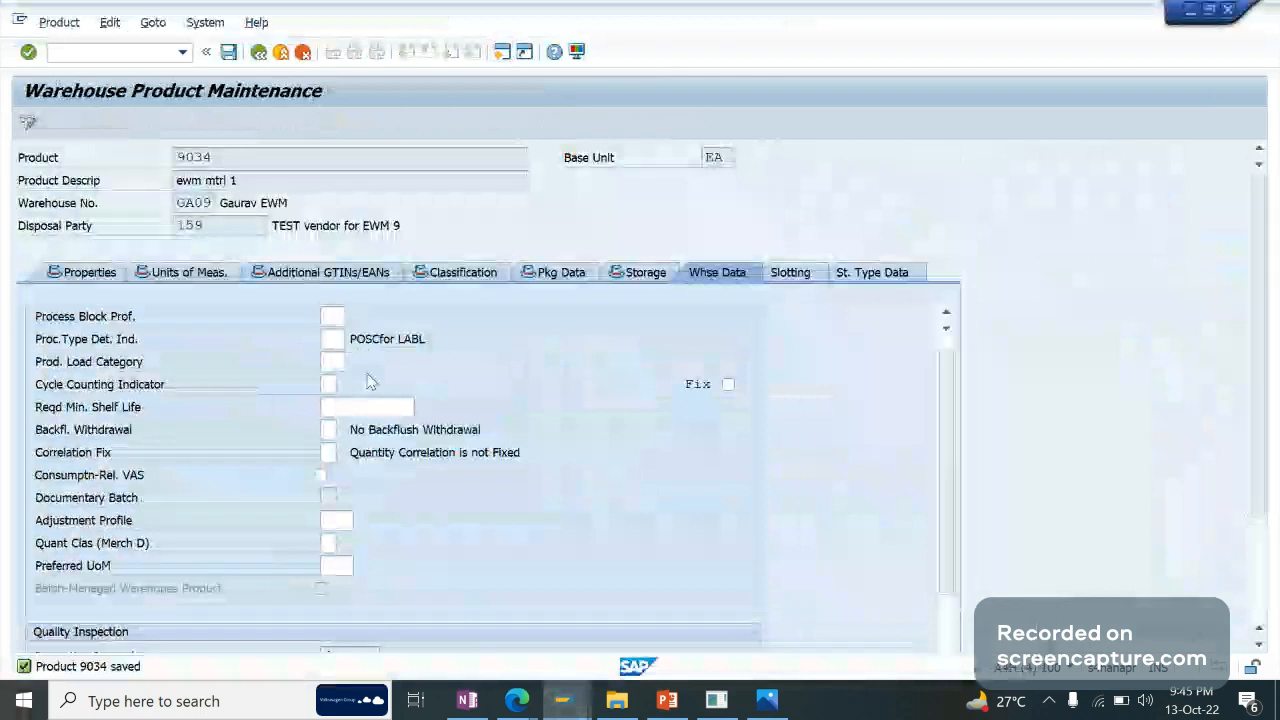
pyautogui.press('Return')
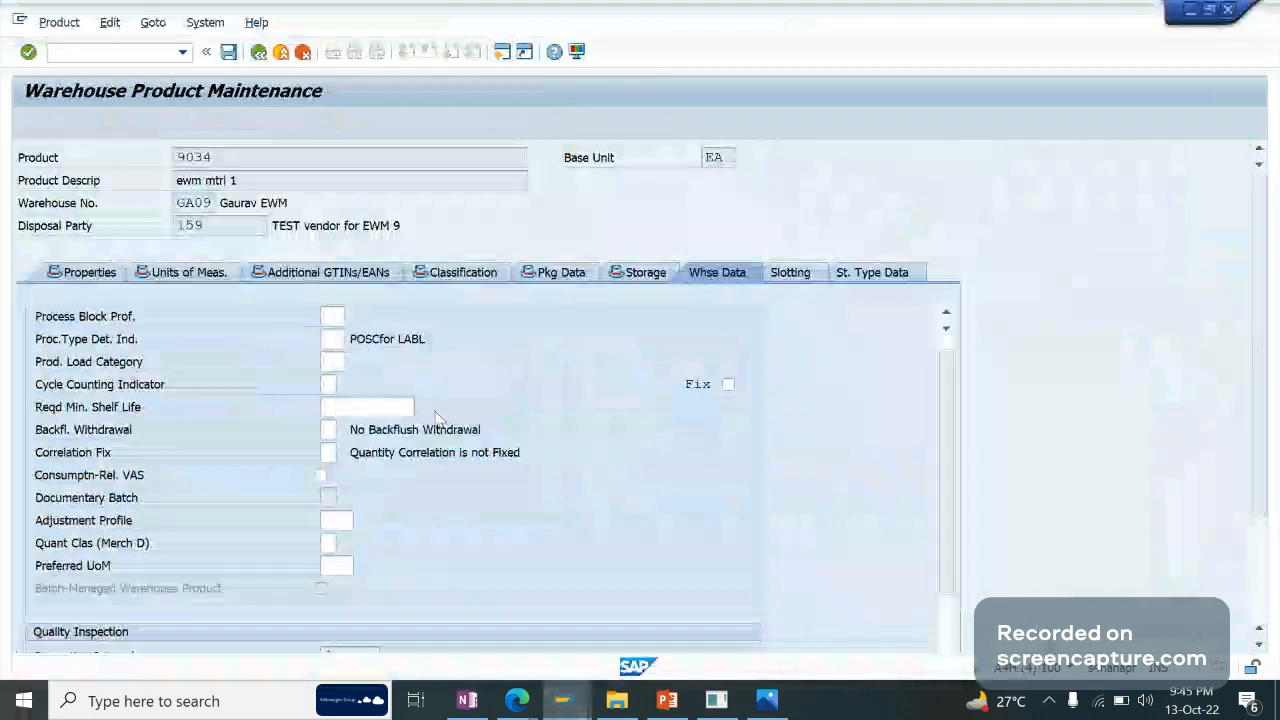
# Switch back to the customizing session and leave storage type search sequence maintenance for the IMG structure.
pyautogui.press('F3')
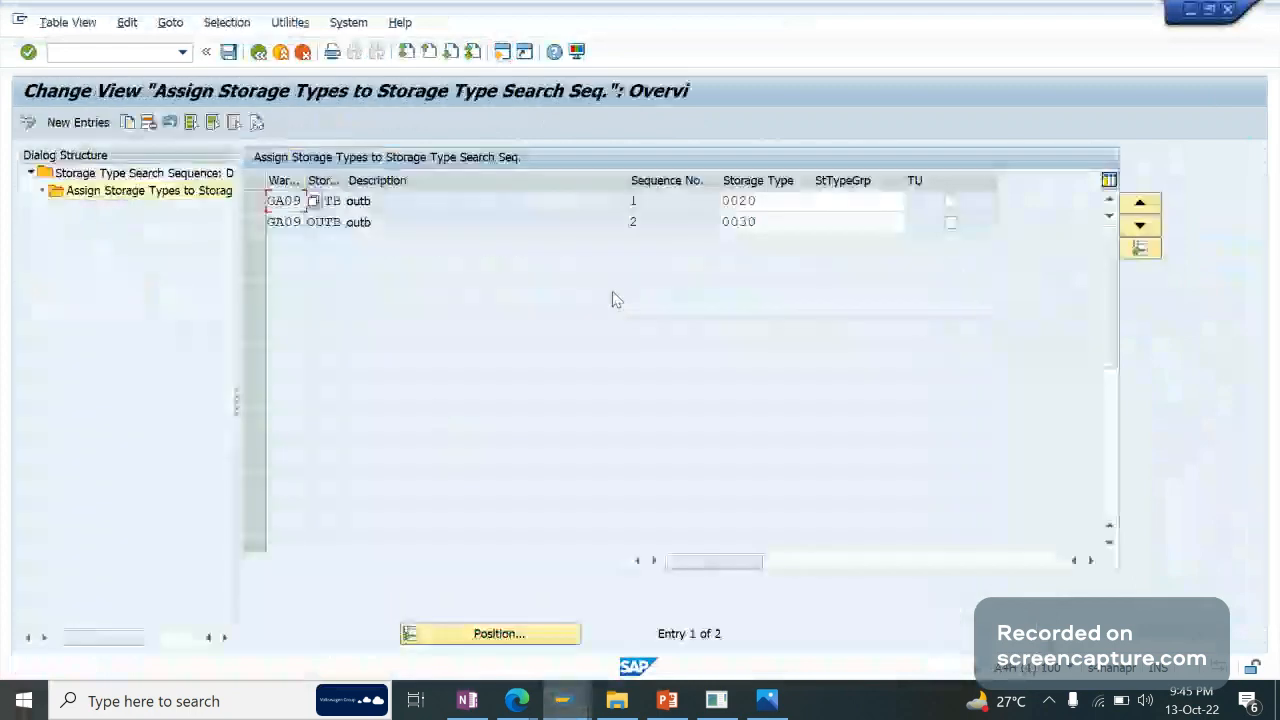
pyautogui.click(258, 56)
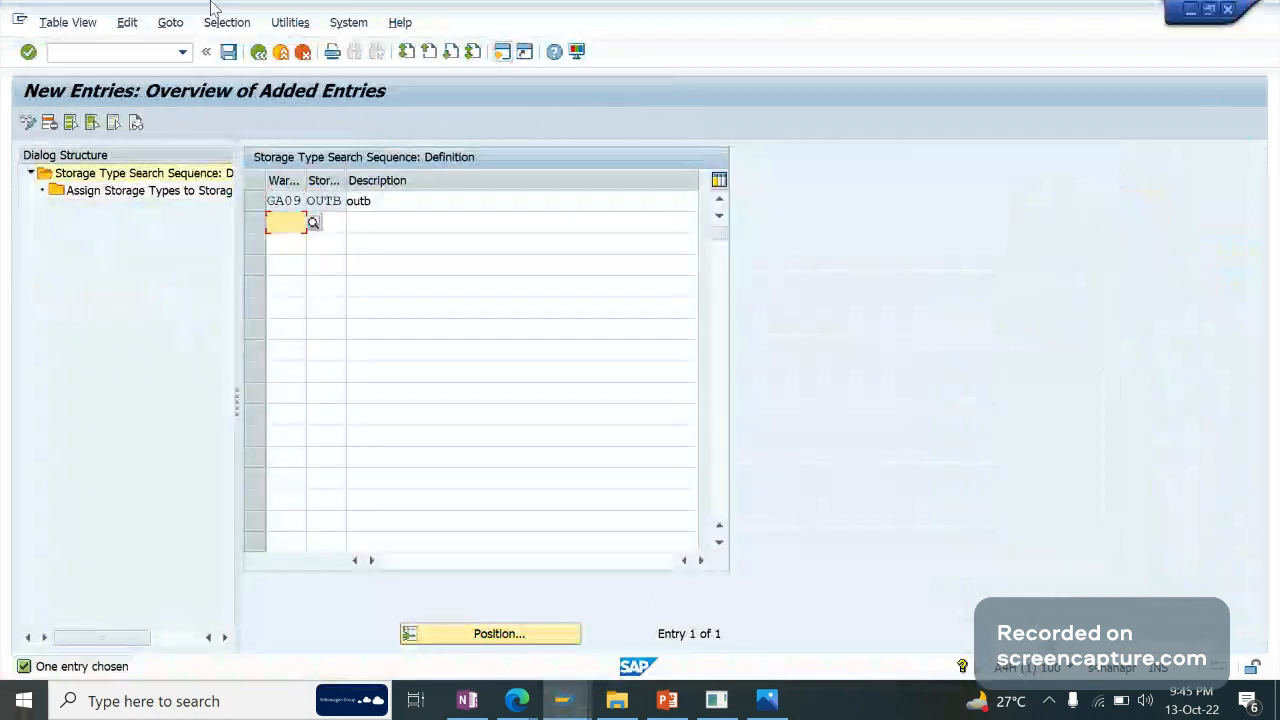
pyautogui.click(274, 56)
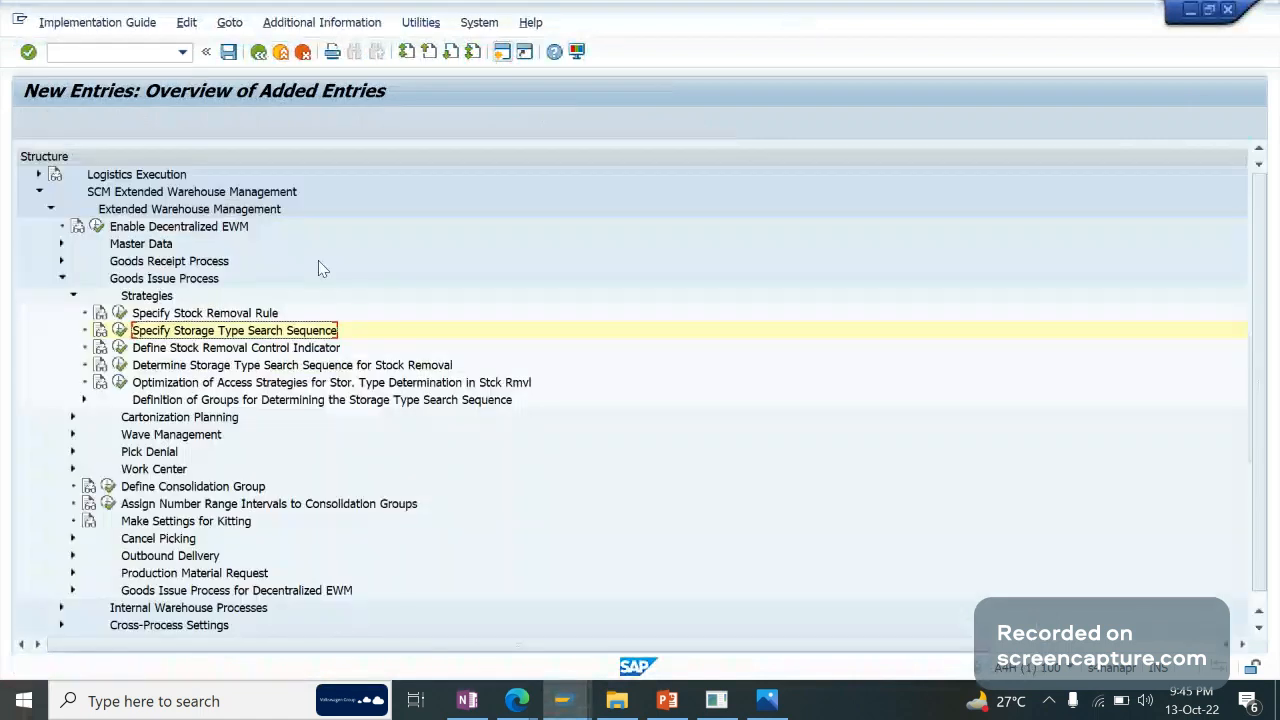
pyautogui.click(231, 350)
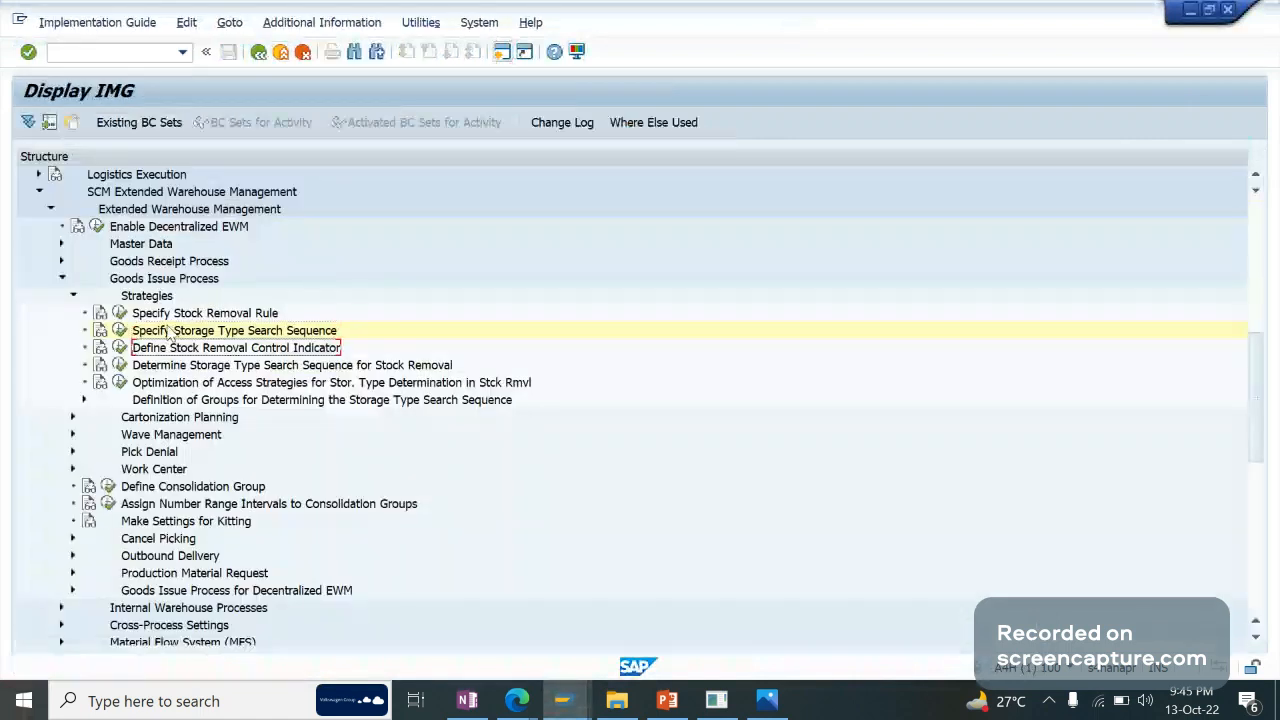
pyautogui.click(119, 382)
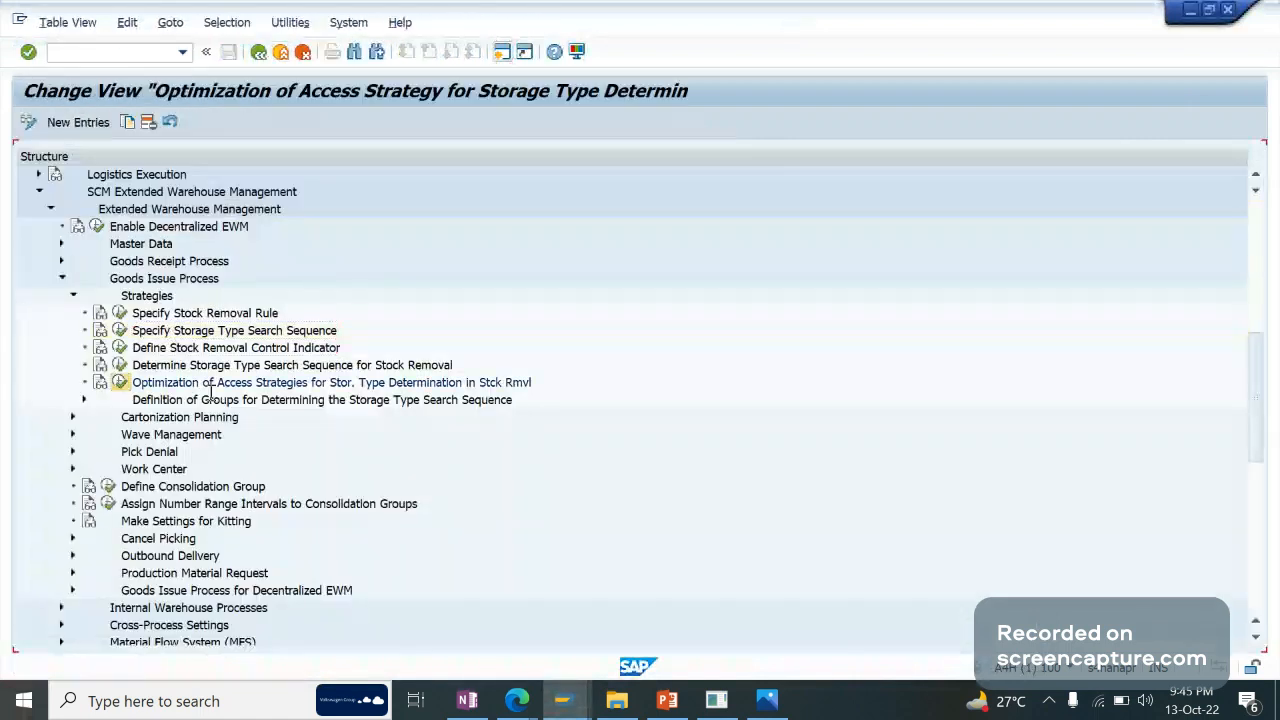
pyautogui.press('F3')
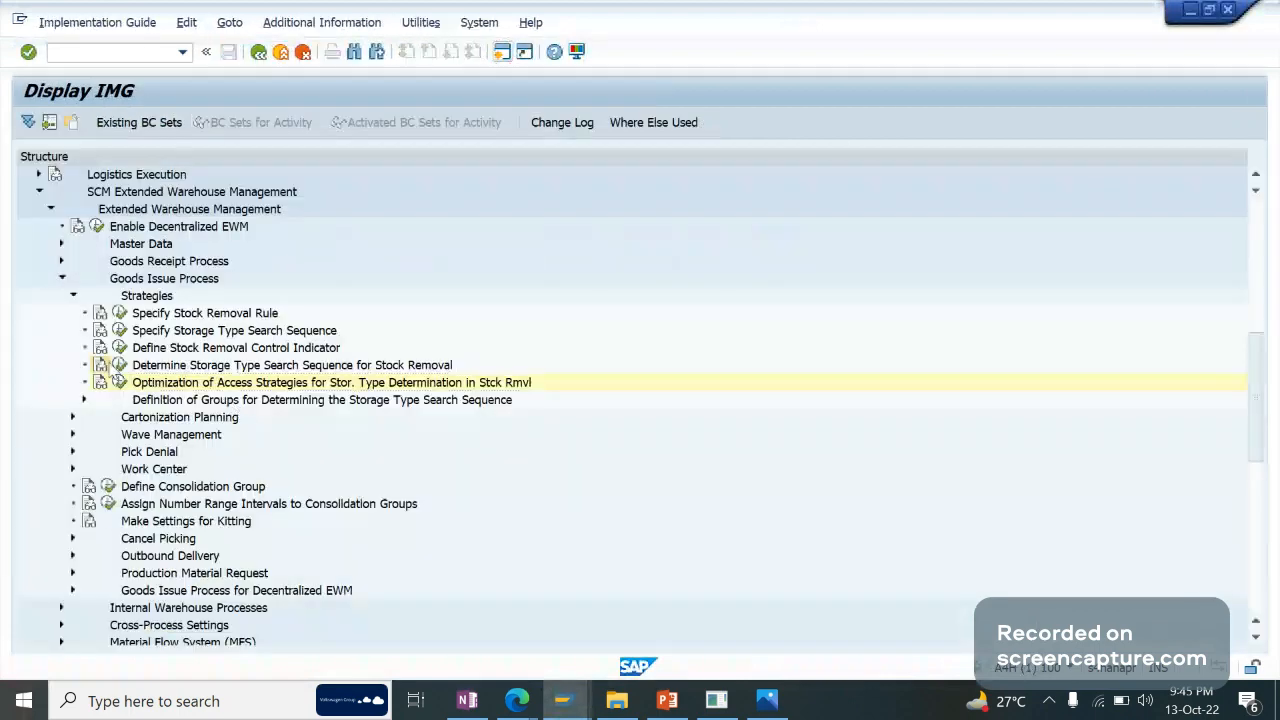
pyautogui.click(100, 365)
pyautogui.press('Escape')
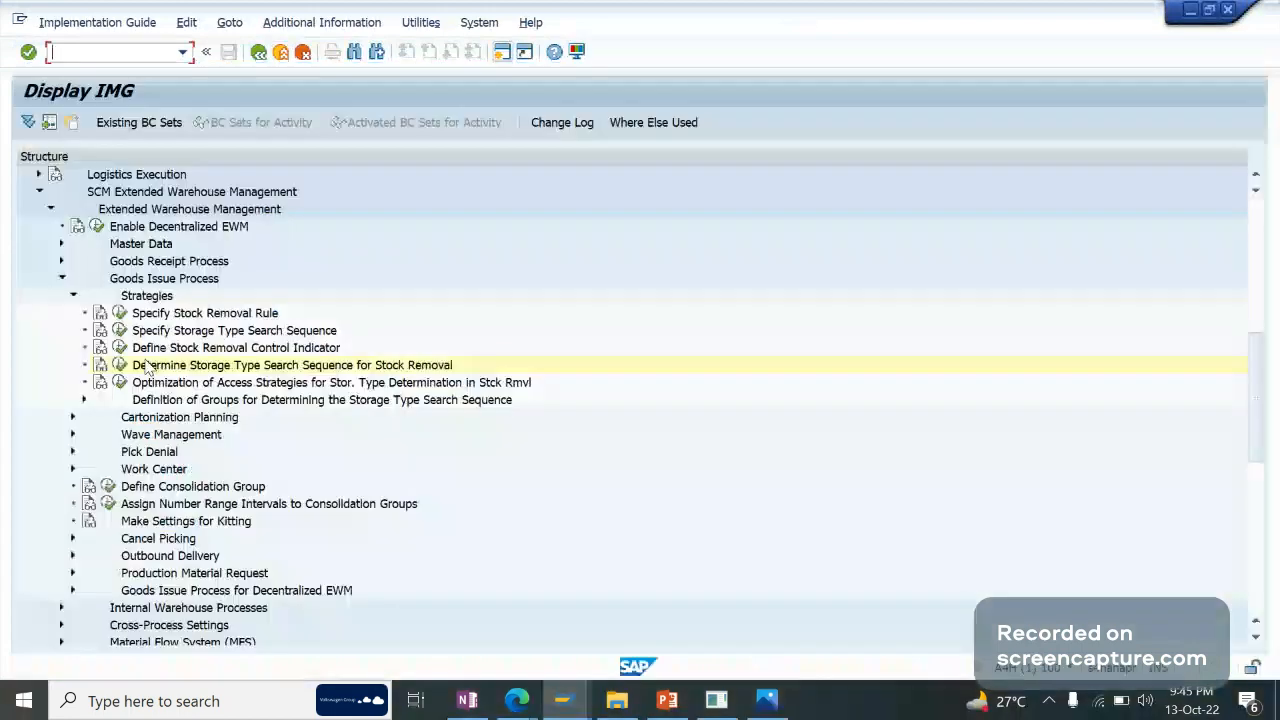
# Open Determine Storage Type Search Sequence for Stock Removal and position the list at warehouse GA09.
pyautogui.doubleClick(148, 367)
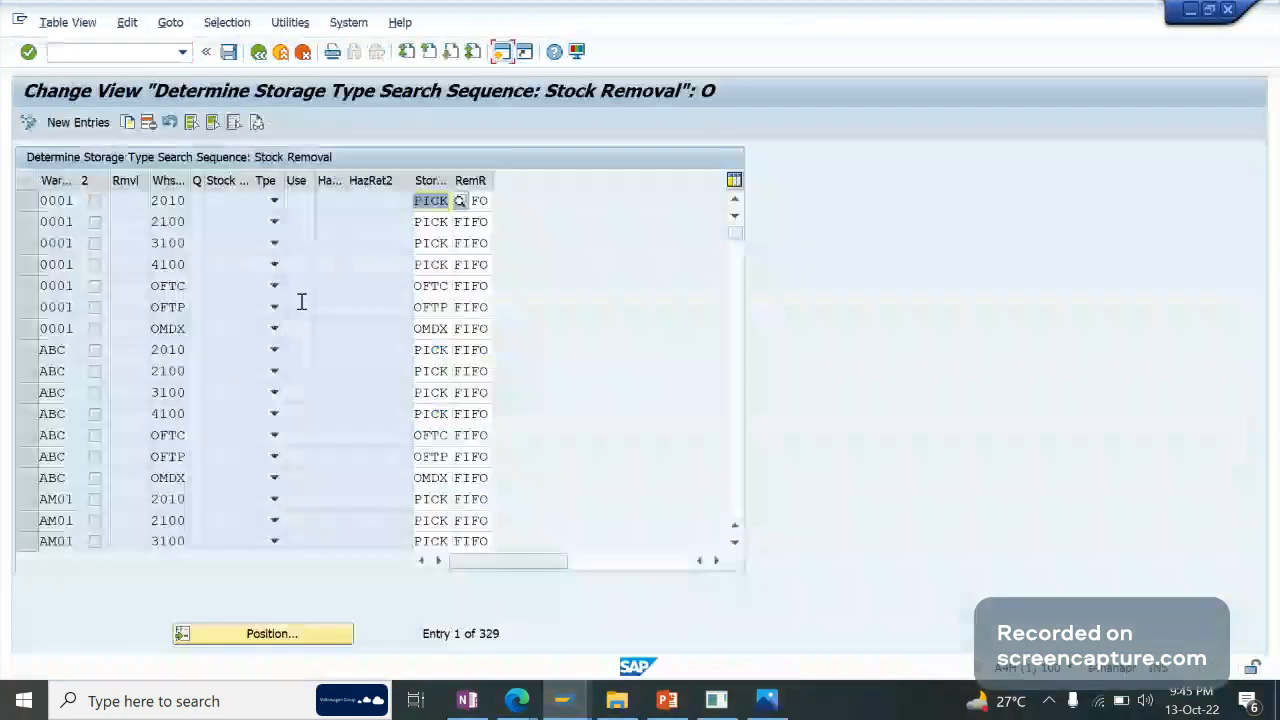
pyautogui.click(257, 634)
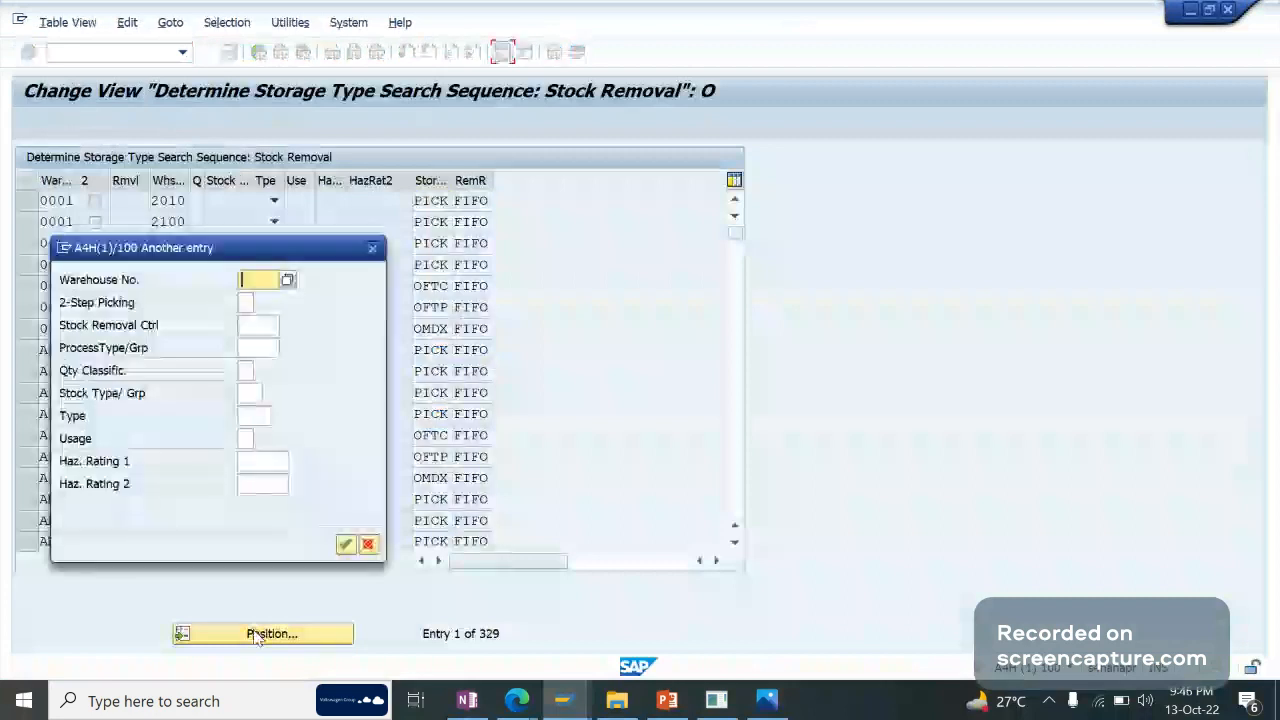
pyautogui.write('ga09')
pyautogui.press('Return')
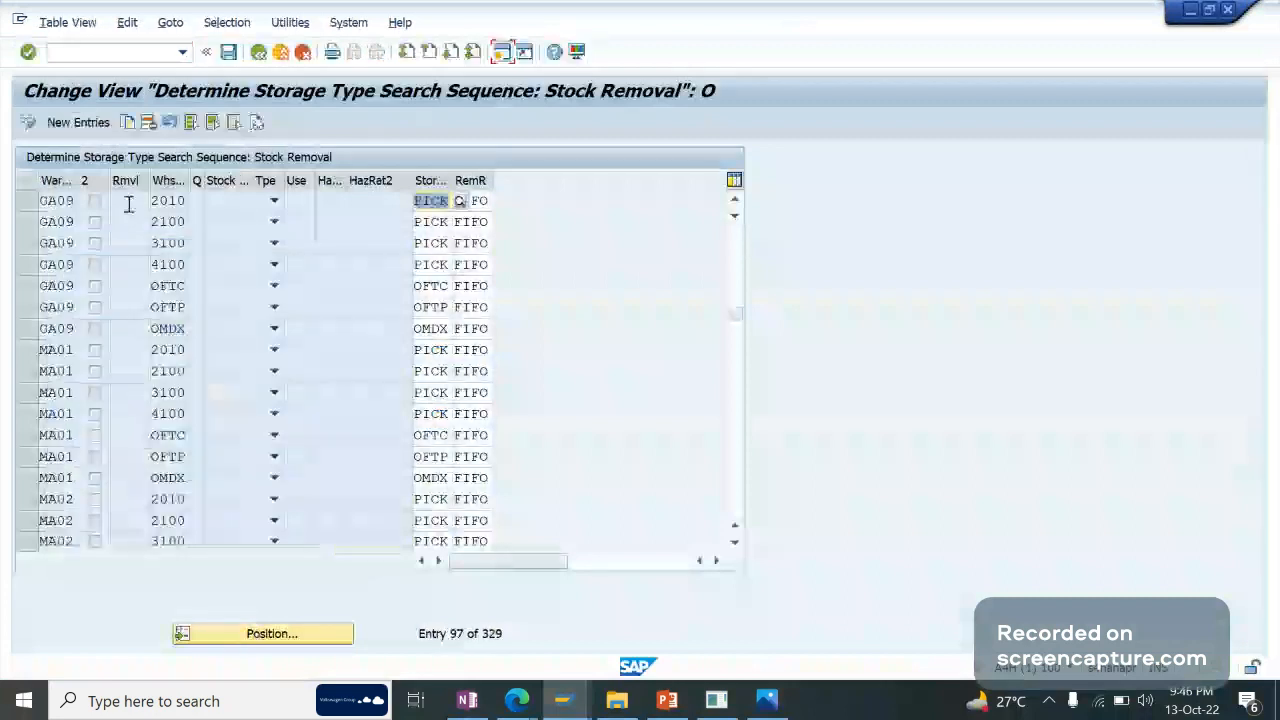
# Start a copy of the GA09 entry for process type 2010 and set its stock removal control indicator to OUTB.
pyautogui.click(45, 200)
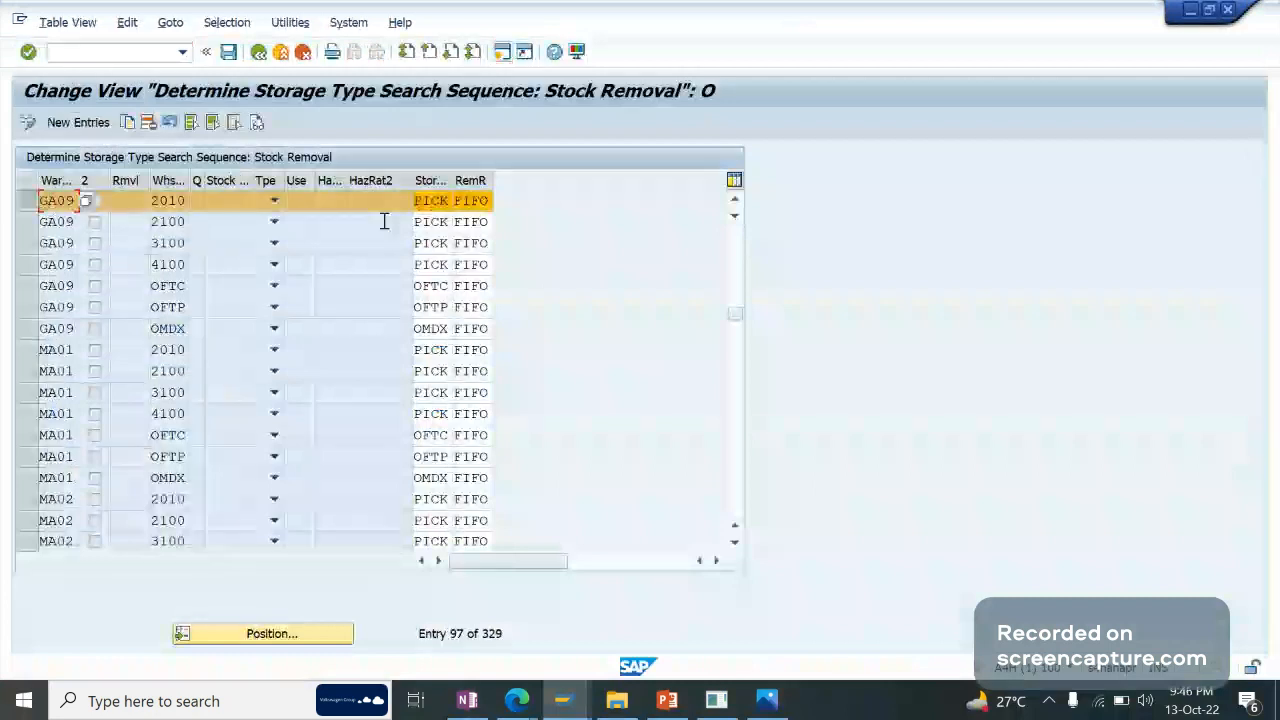
pyautogui.click(128, 122)
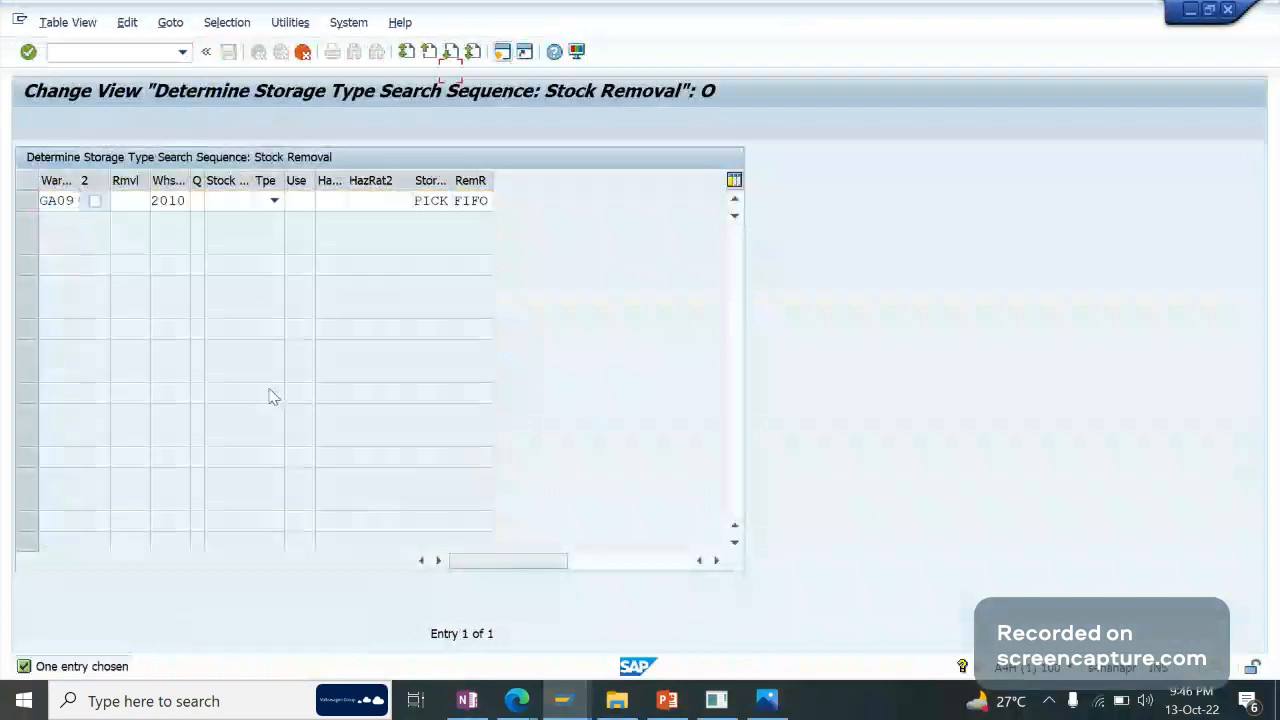
pyautogui.press('Tab')
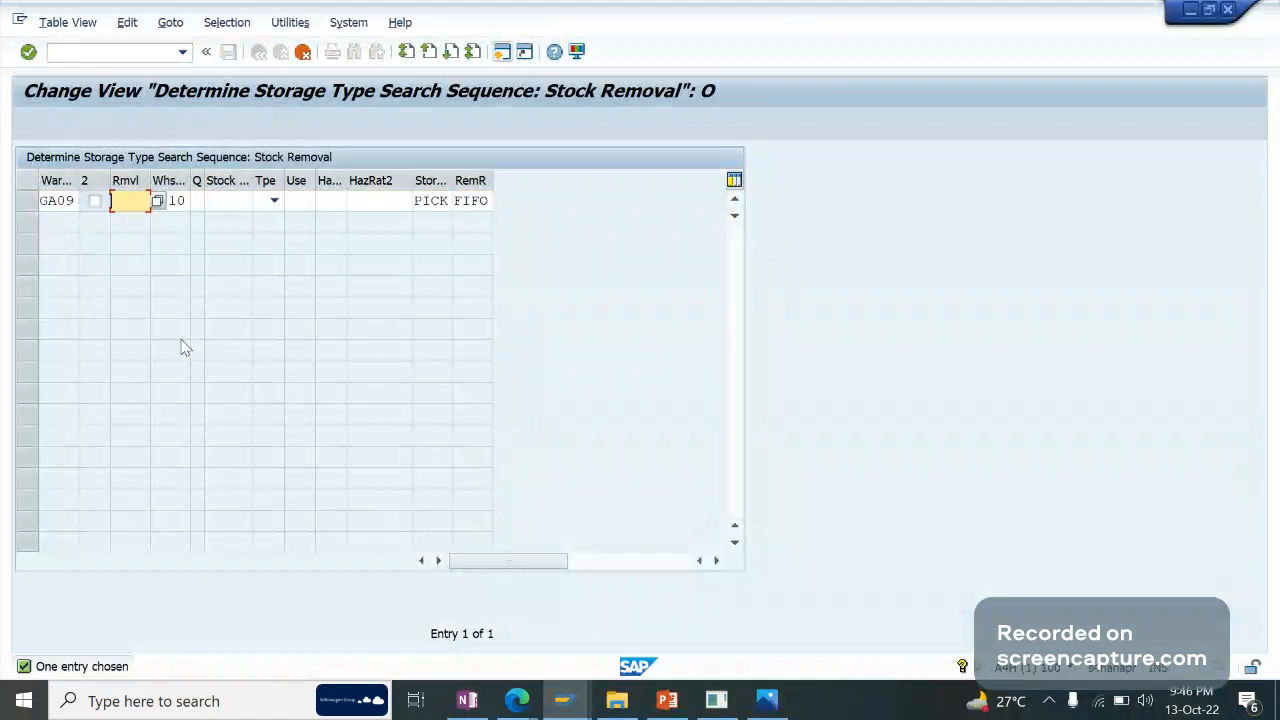
pyautogui.write('OUTB')
pyautogui.press('Tab')
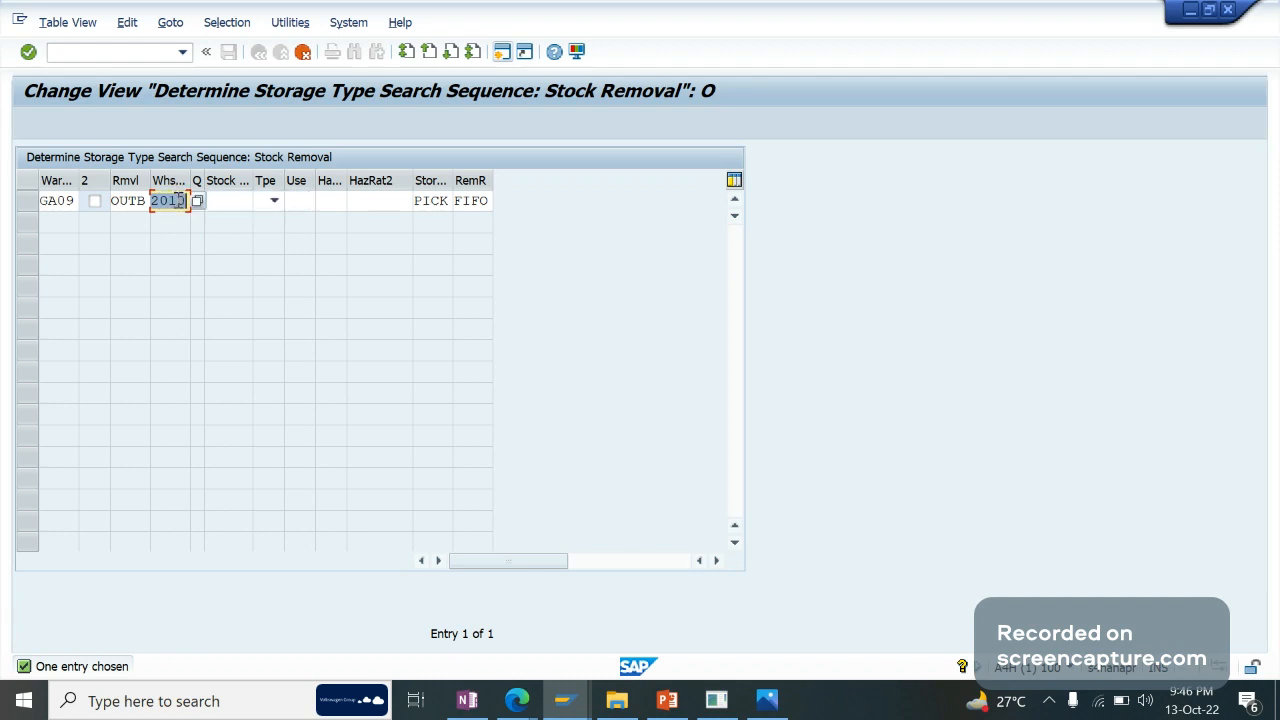
# Set the copied entry's storage type search sequence to OUTB, keep removal rule FIFO, and complete the copy.
pyautogui.press('Tab')
pyautogui.press('Tab')
pyautogui.press('Tab')
pyautogui.press('Tab')
pyautogui.press('Tab')
pyautogui.press('Tab')
pyautogui.press('Tab')
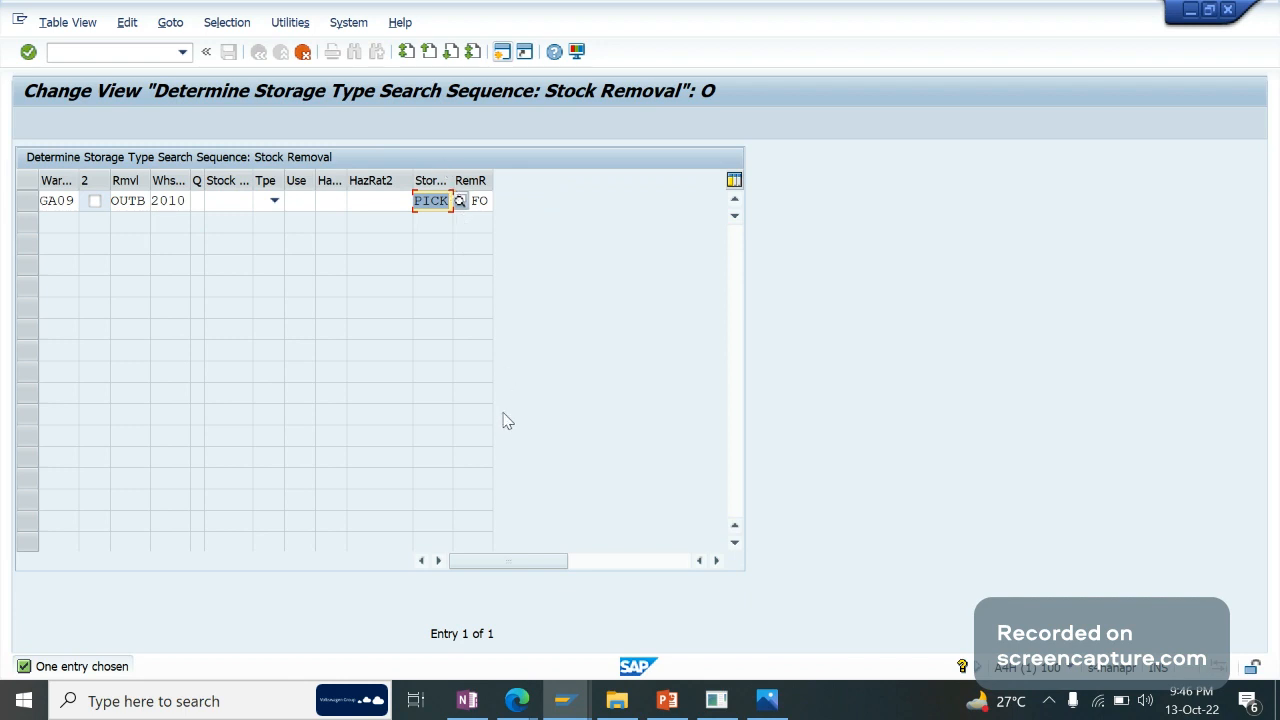
pyautogui.write('Outb')
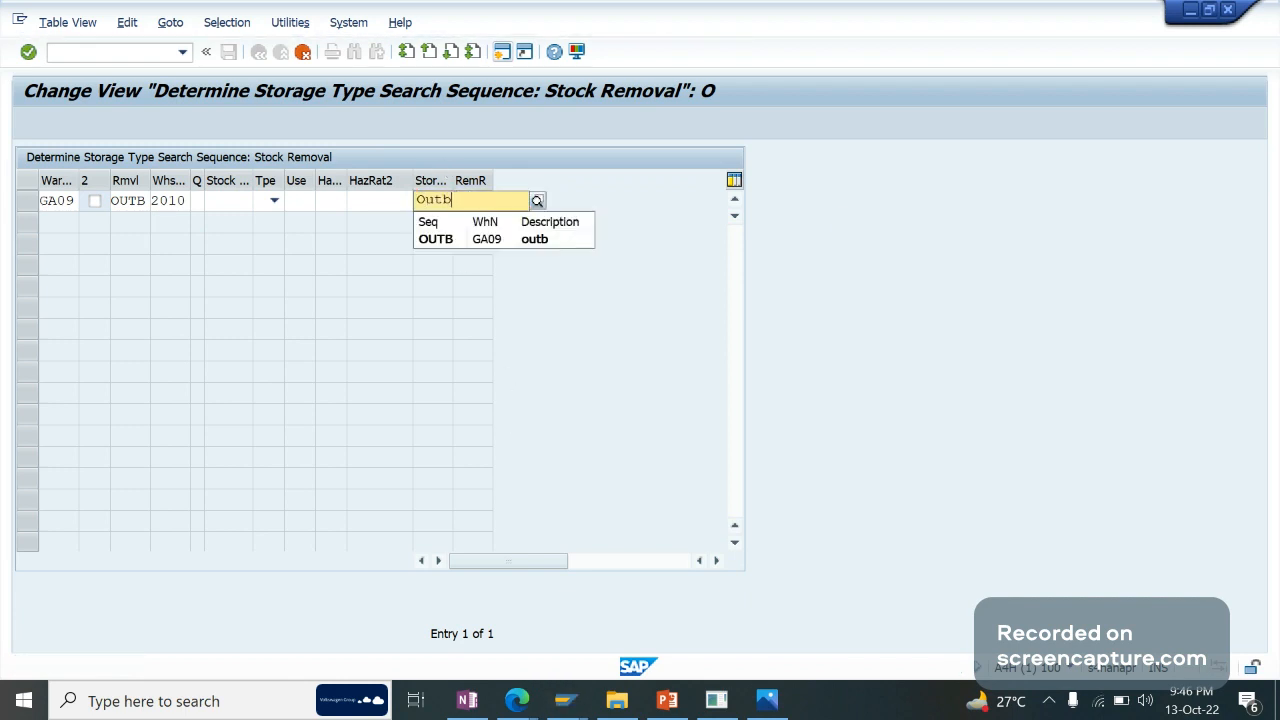
pyautogui.press('Return')
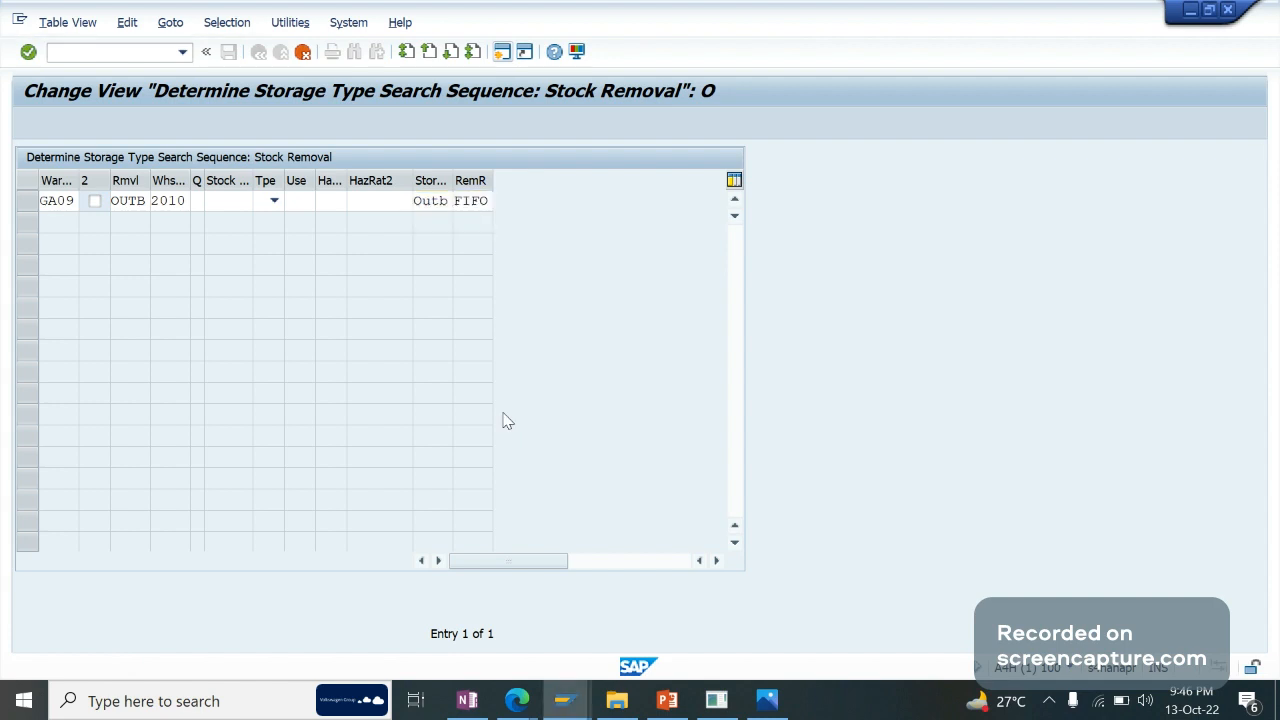
pyautogui.press('Return')
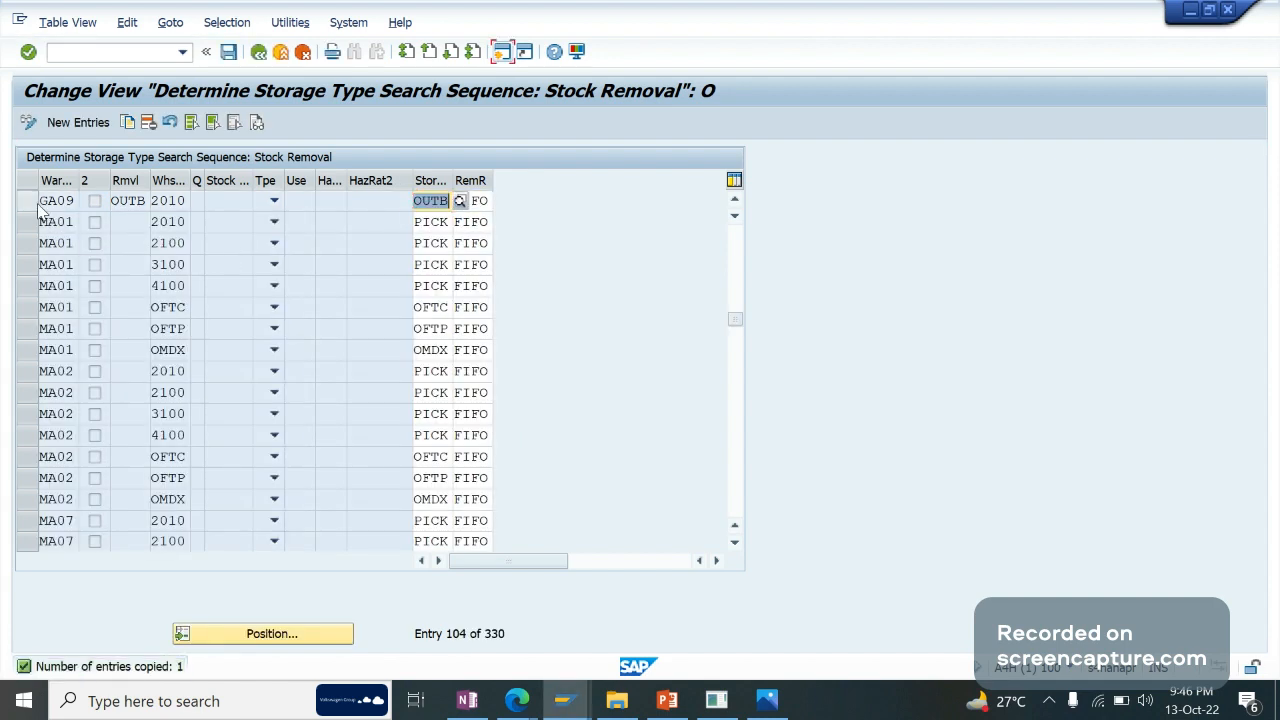
# Review the copied GA09 entry's removal control indicator, process type, stock and hazard fields, search sequence and removal rule.
pyautogui.click(145, 200)
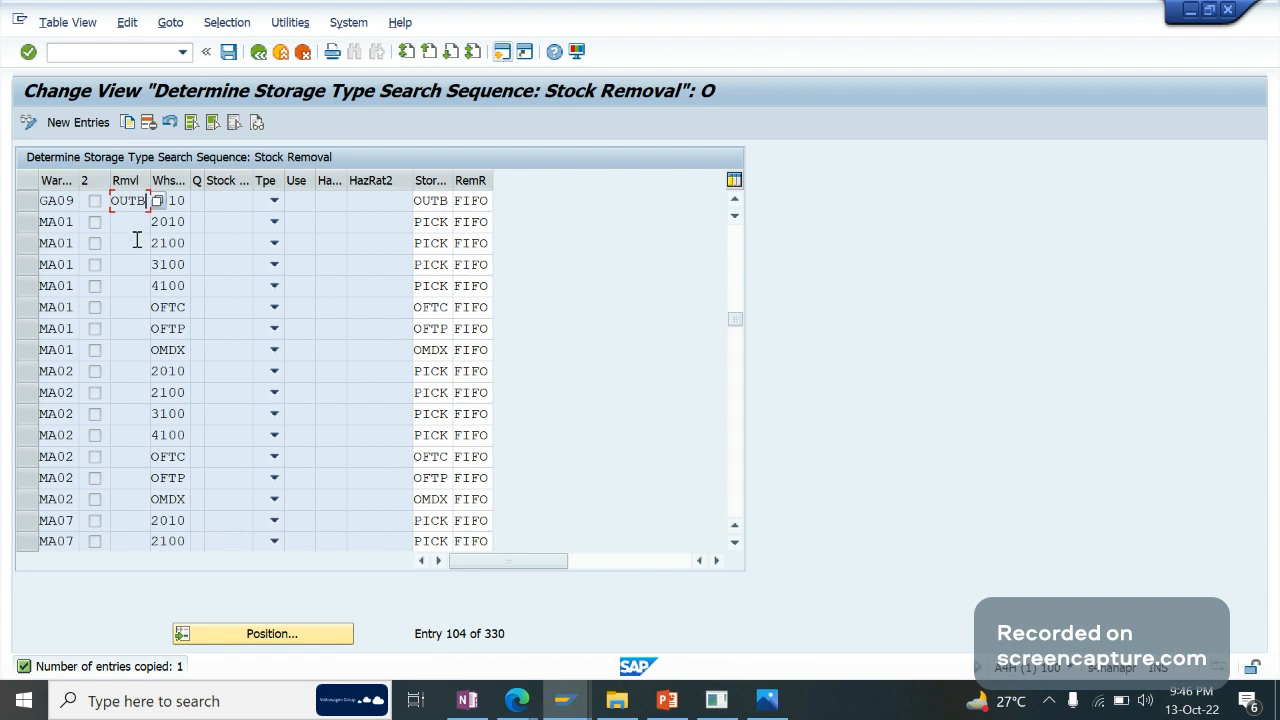
pyautogui.moveTo(109, 200); pyautogui.dragTo(188, 201)
pyautogui.click(223, 206)
pyautogui.click(153, 203)
pyautogui.click(188, 201)
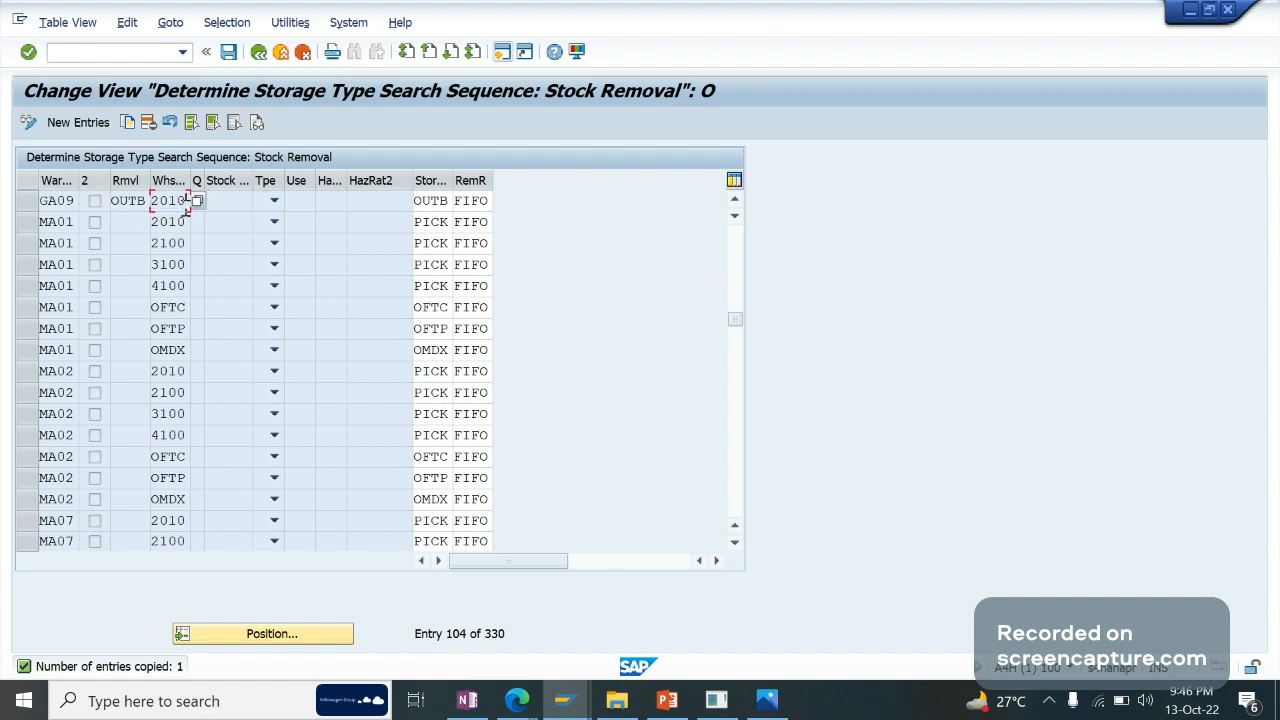
pyautogui.click(206, 202)
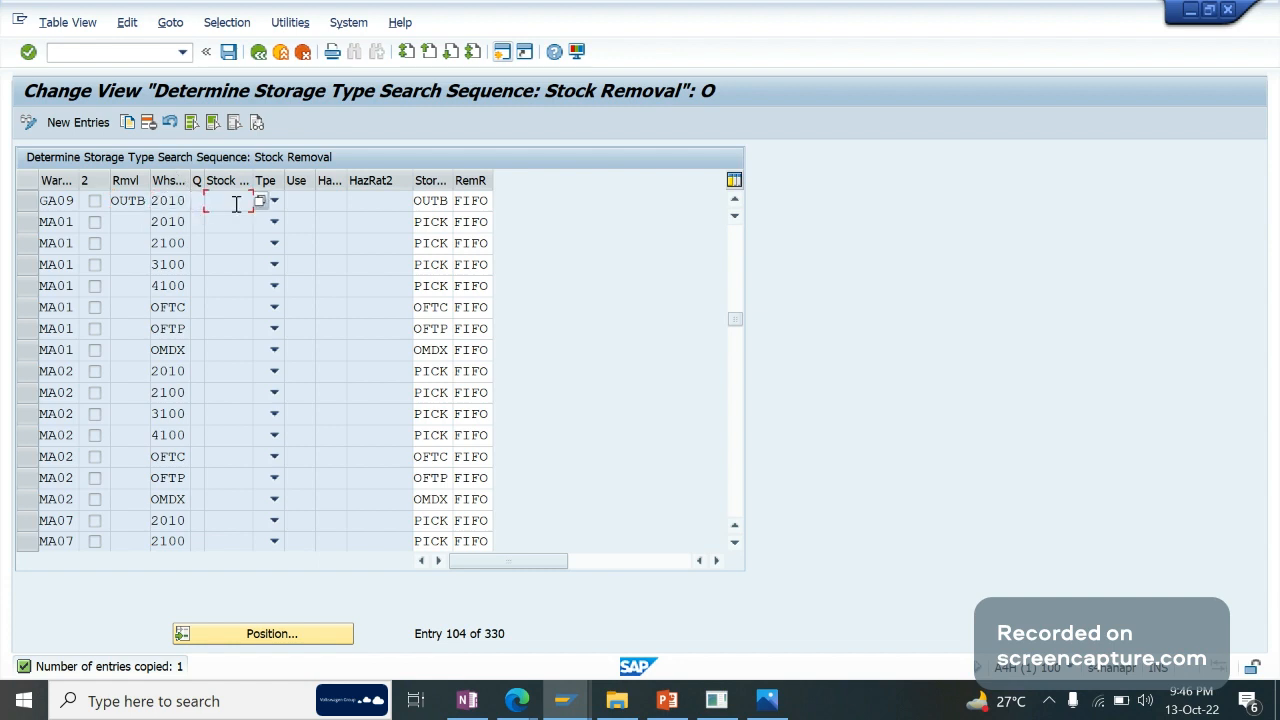
pyautogui.click(367, 202)
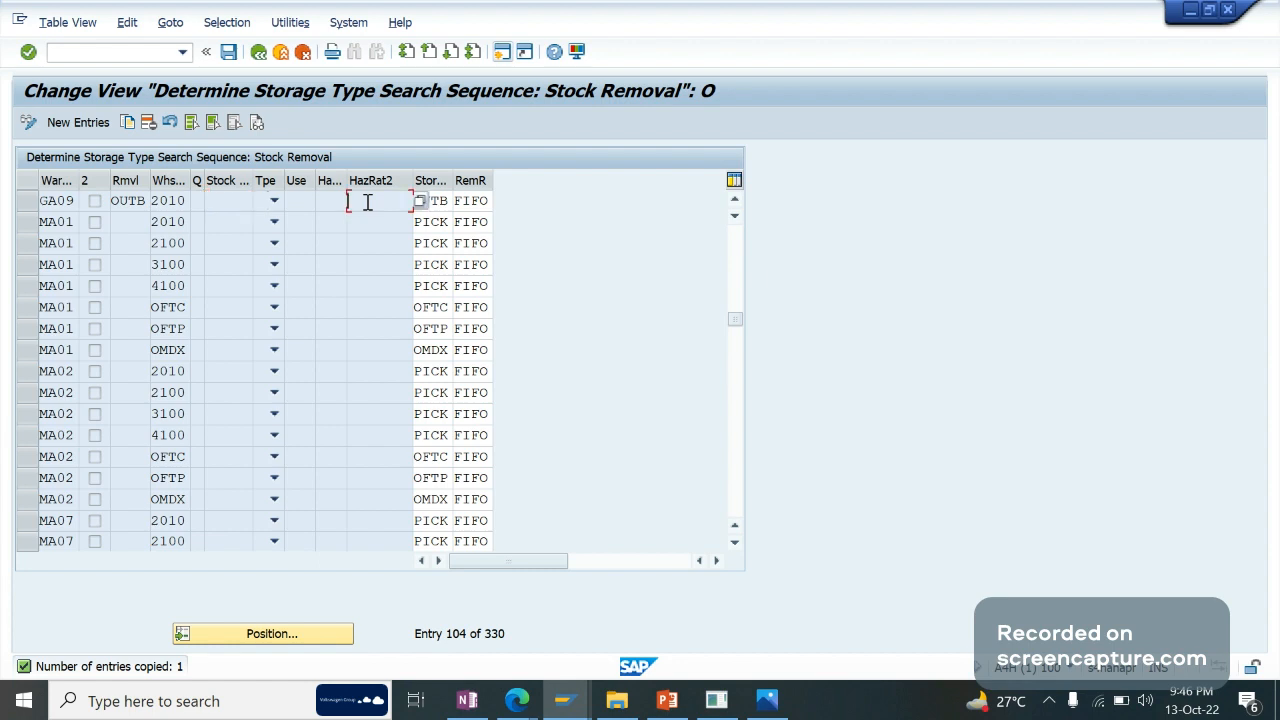
pyautogui.doubleClick(481, 204)
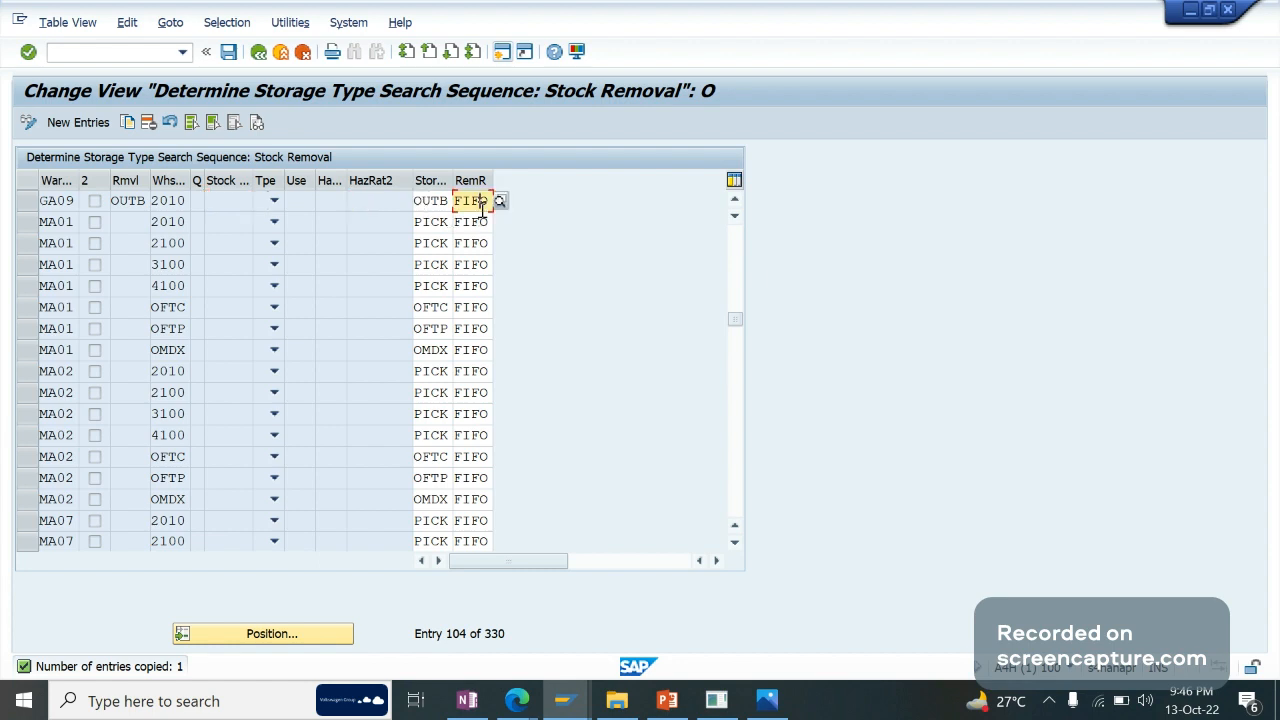
pyautogui.click(431, 201)
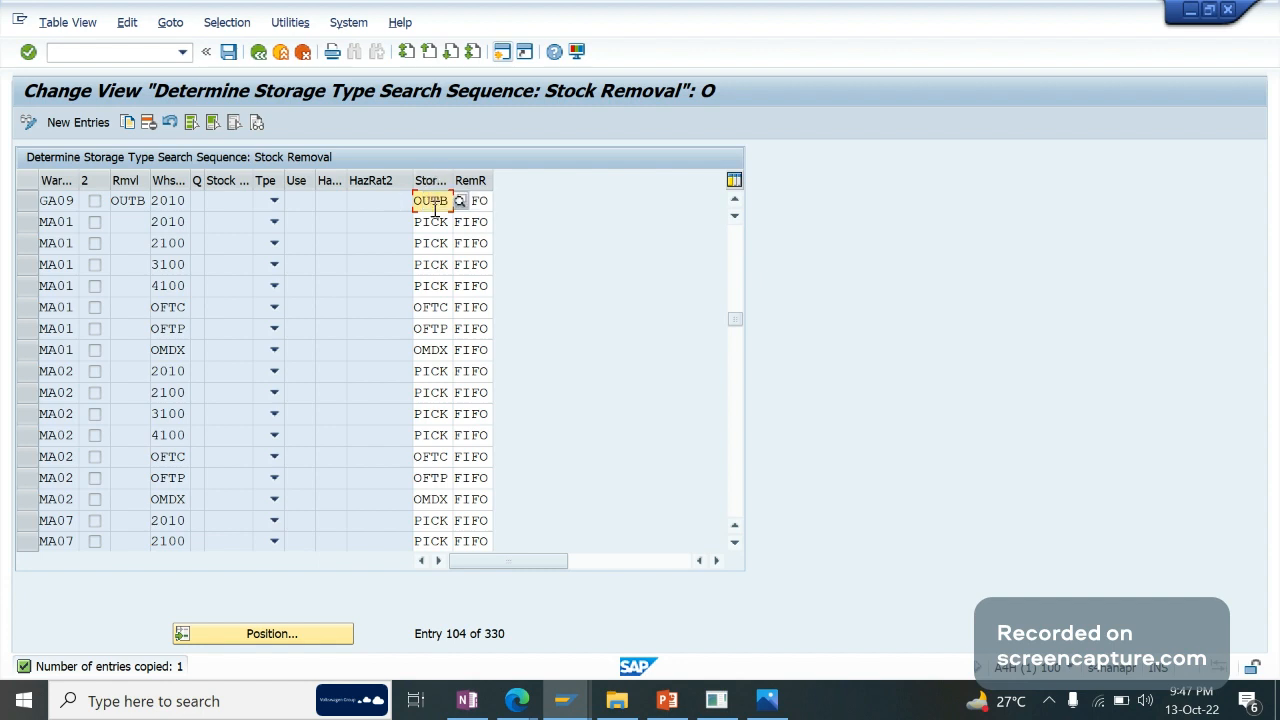
pyautogui.click(392, 208)
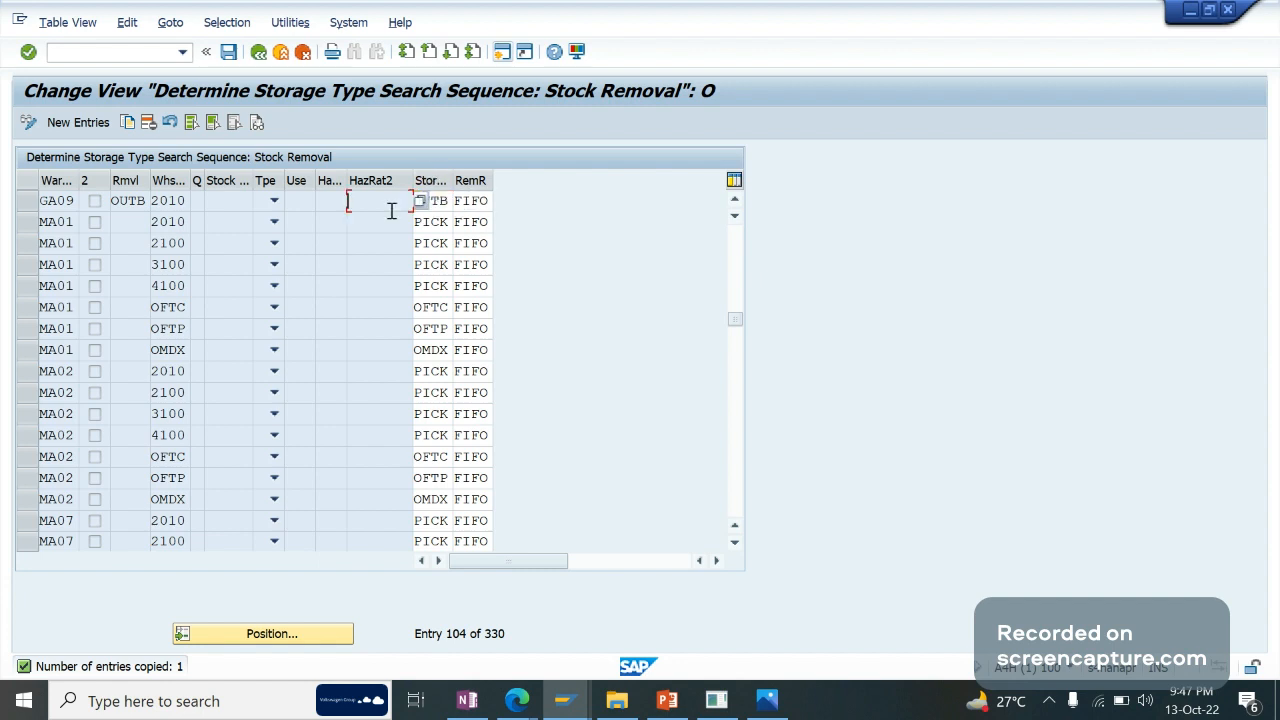
# Save the new GA09 determination entry under the proposed customizing request and return to the IMG structure.
pyautogui.press('F3')
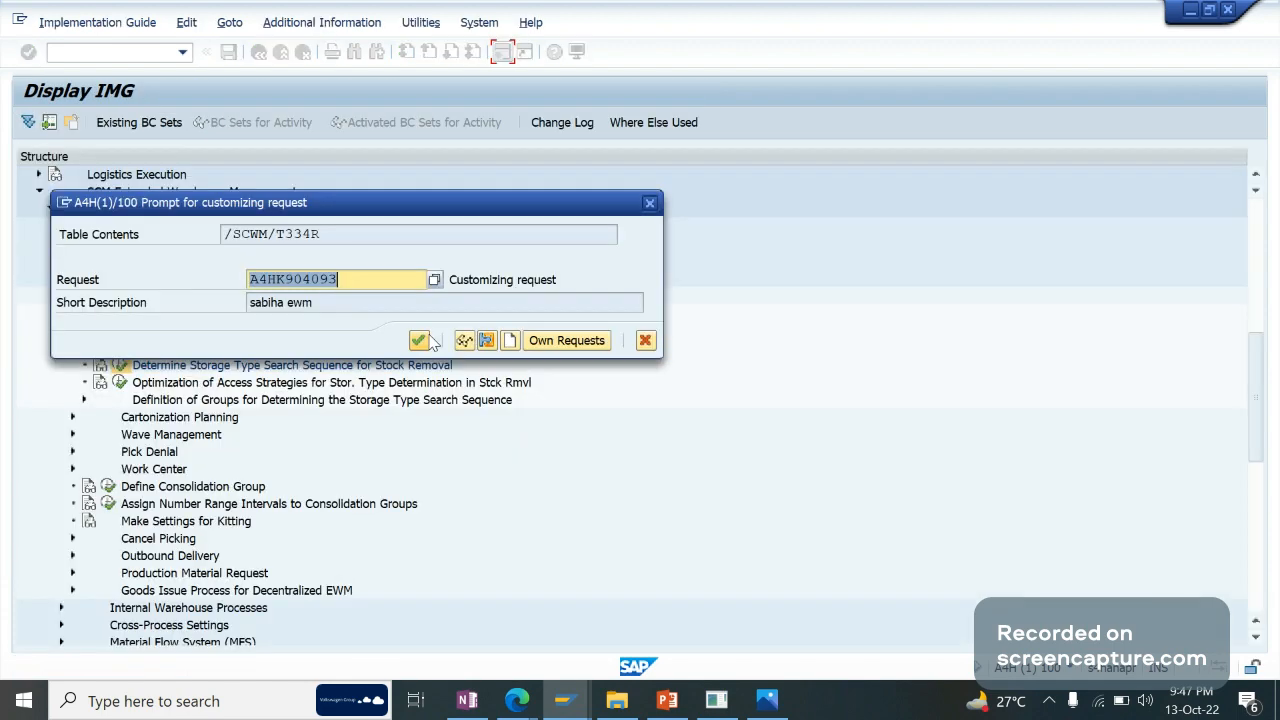
pyautogui.click(421, 341)
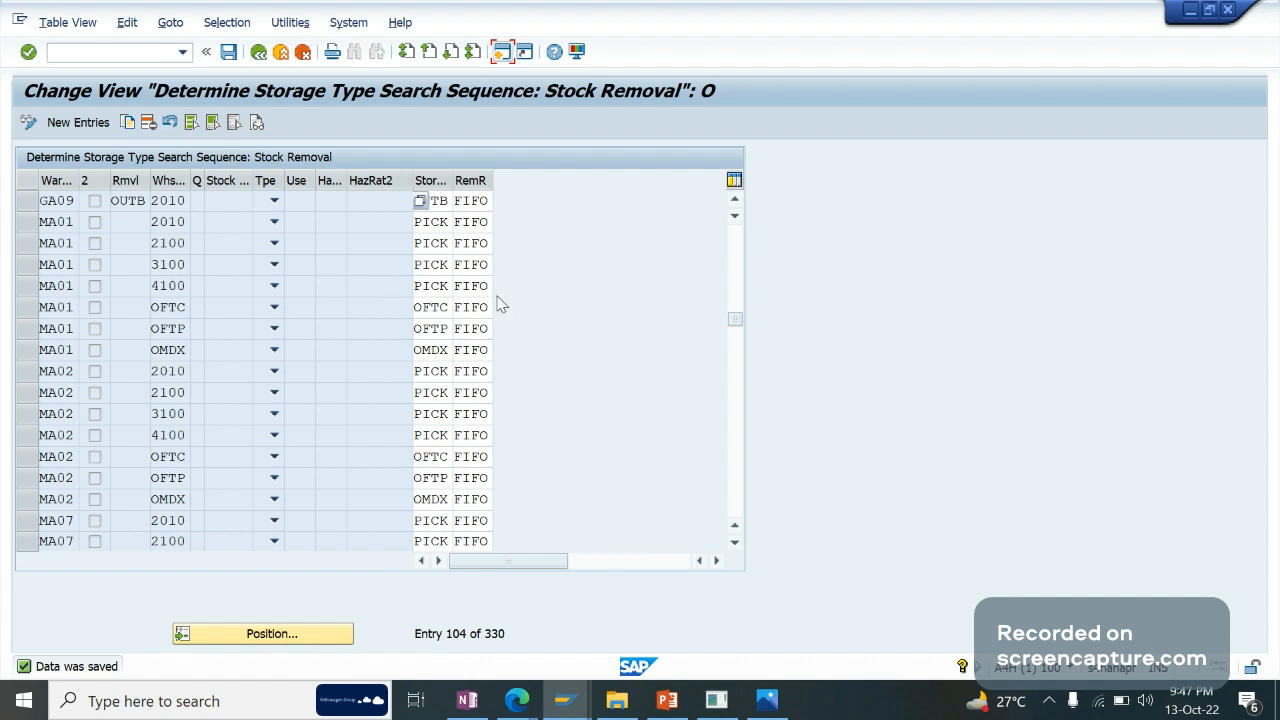
pyautogui.click(479, 200)
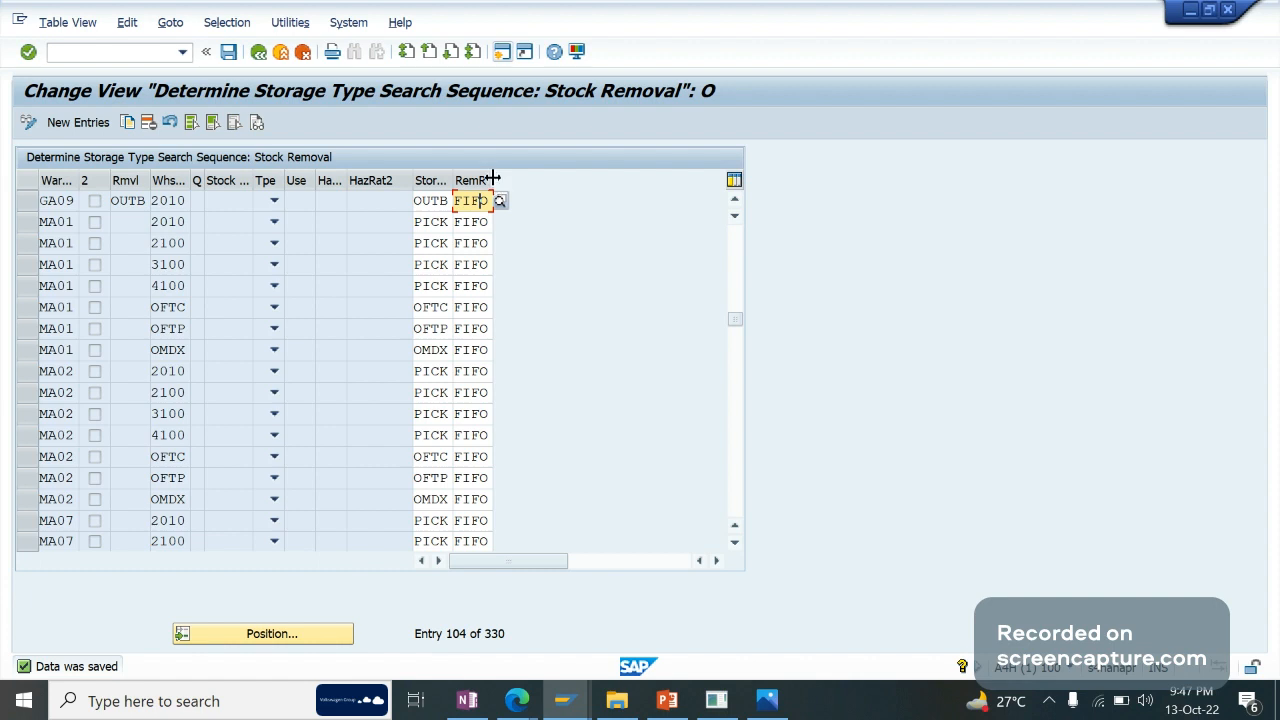
pyautogui.moveTo(494, 184); pyautogui.dragTo(571, 180)
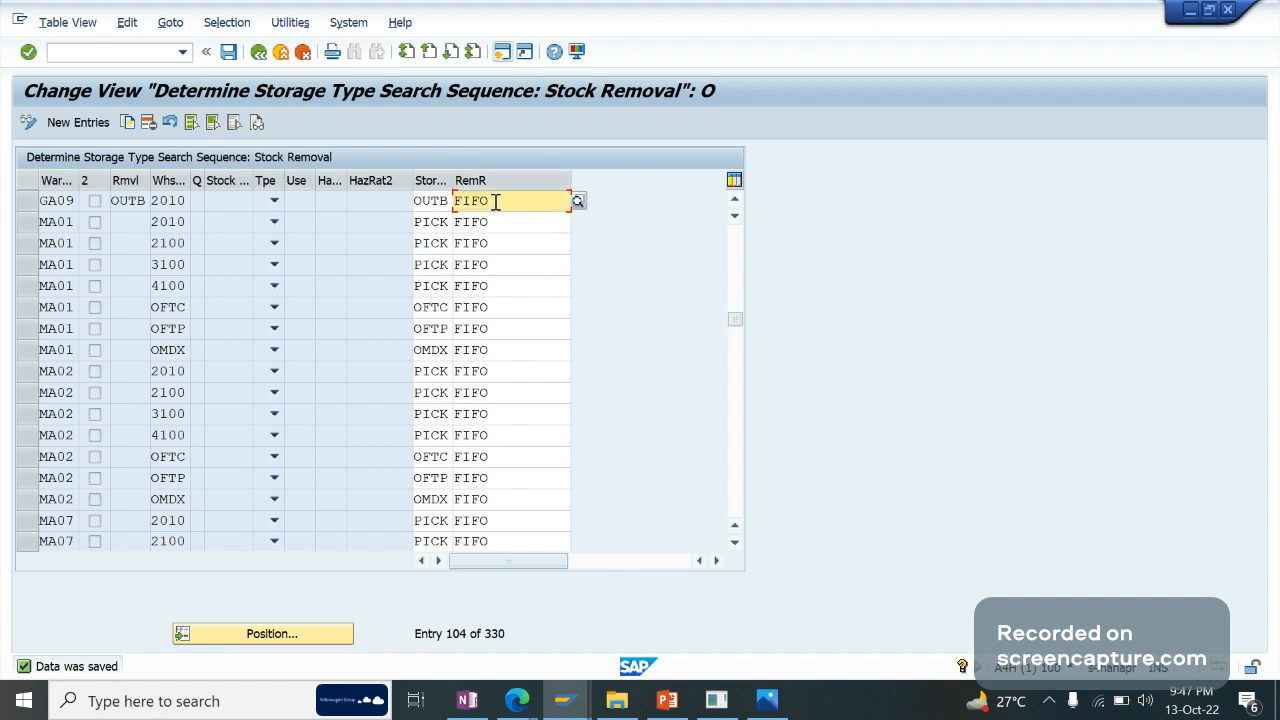
pyautogui.click(499, 204)
pyautogui.click(258, 52)
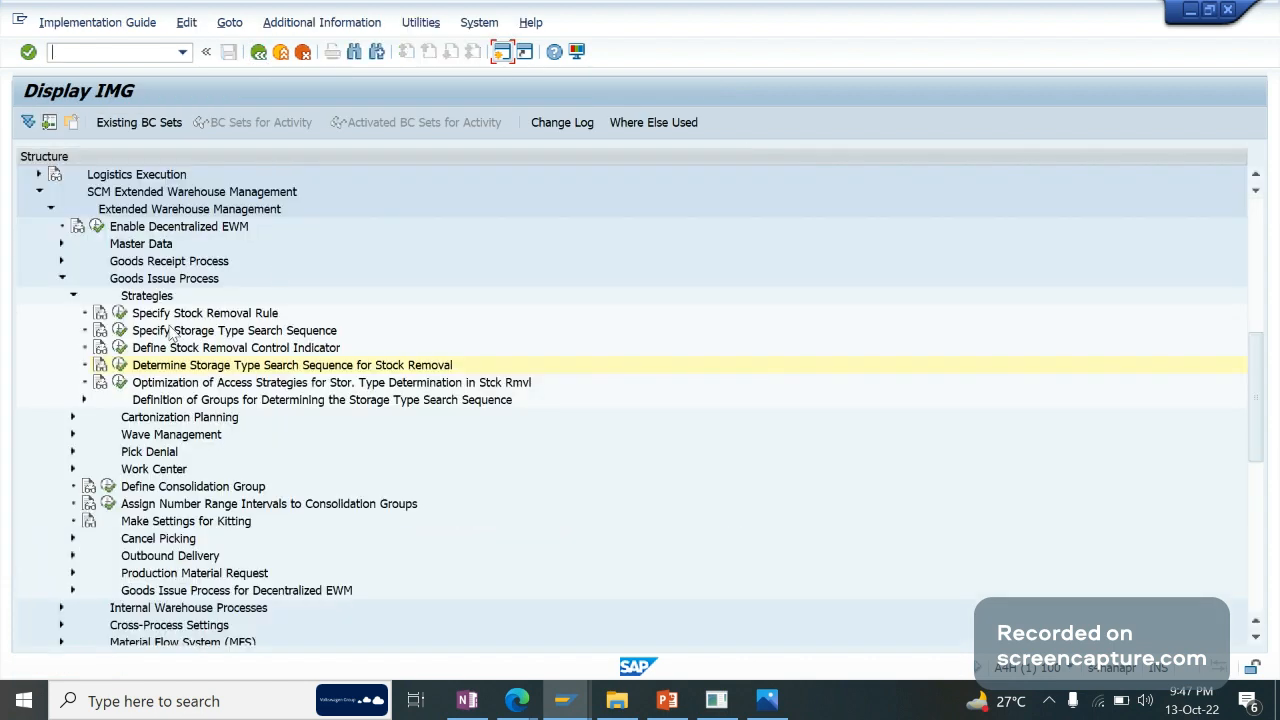
# Expand the Goods Receipt Process strategies to Storage Type Search and open Specify Storage Type Search Sequence for Putaway.
pyautogui.doubleClick(145, 264)
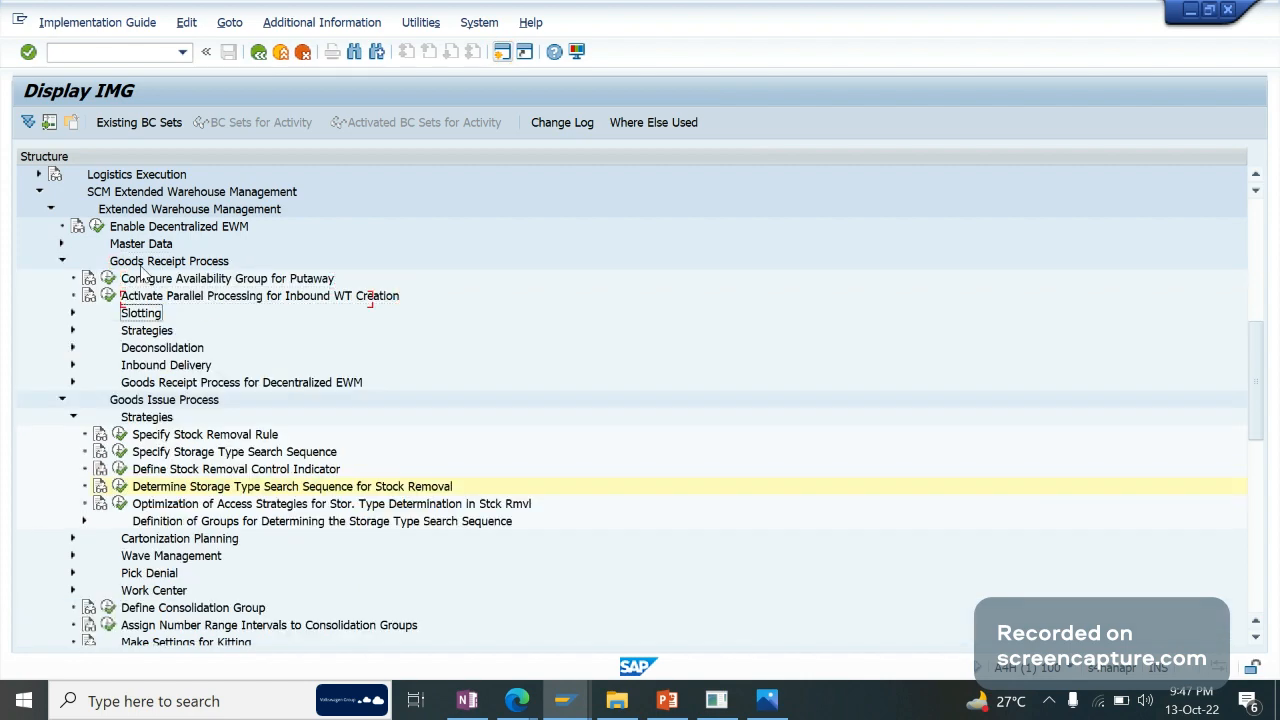
pyautogui.press('Down')
pyautogui.press('Down')
pyautogui.press('Up')
pyautogui.press('Right')
pyautogui.press('Down')
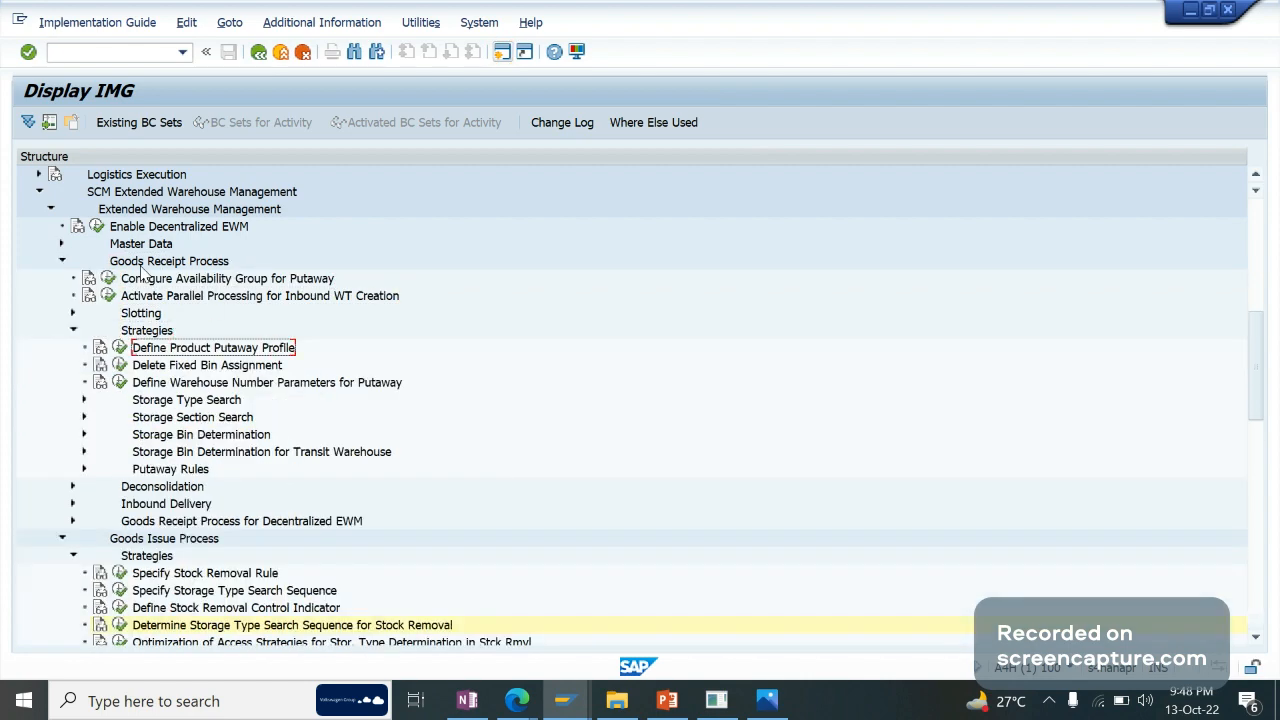
pyautogui.press('Down')
pyautogui.press('Down')
pyautogui.press('Down')
pyautogui.press('Right')
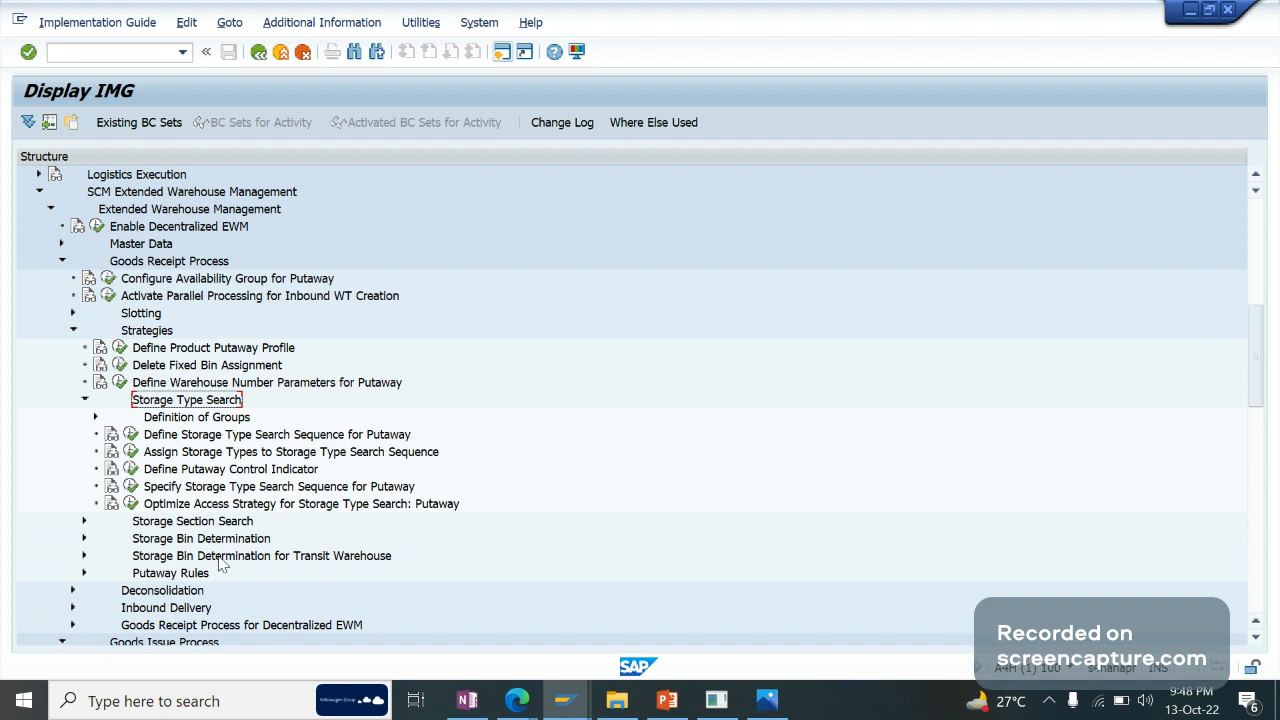
pyautogui.click(130, 486)
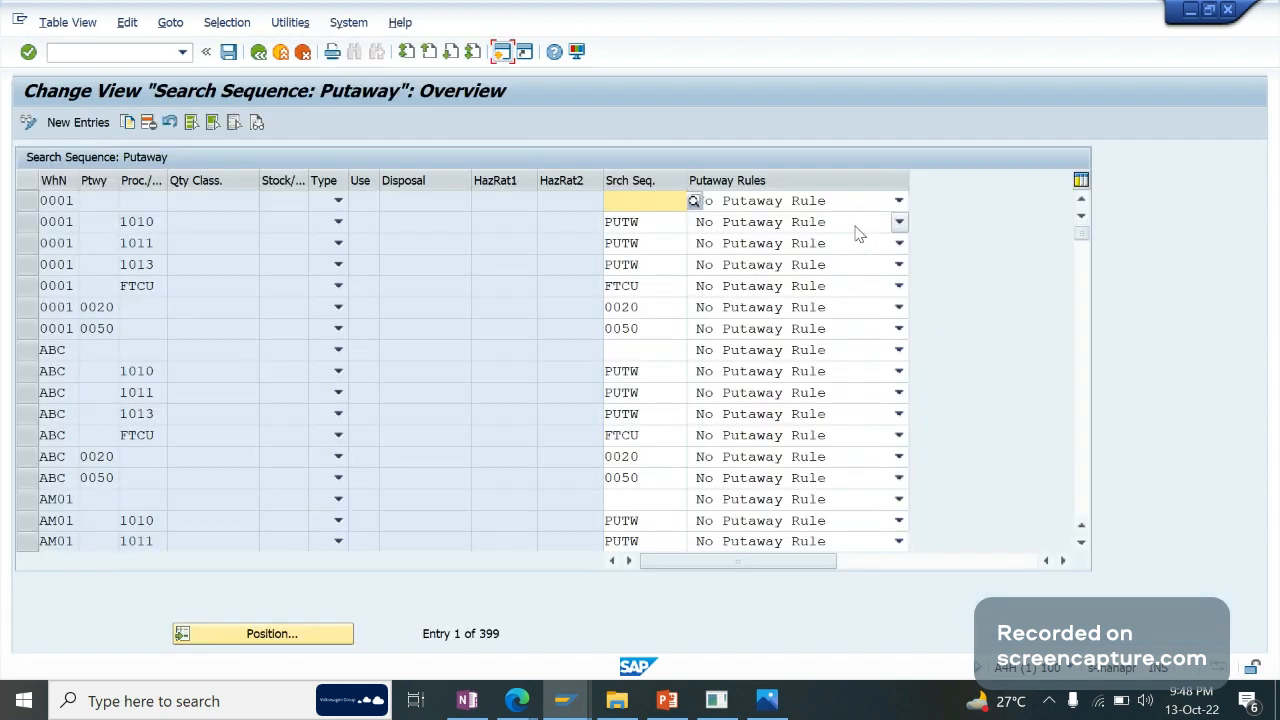
# Choose putaway rule 4 General Storage Area for the first warehouse 0001 entry and read the Putaway Rules documentation.
pyautogui.click(737, 203)
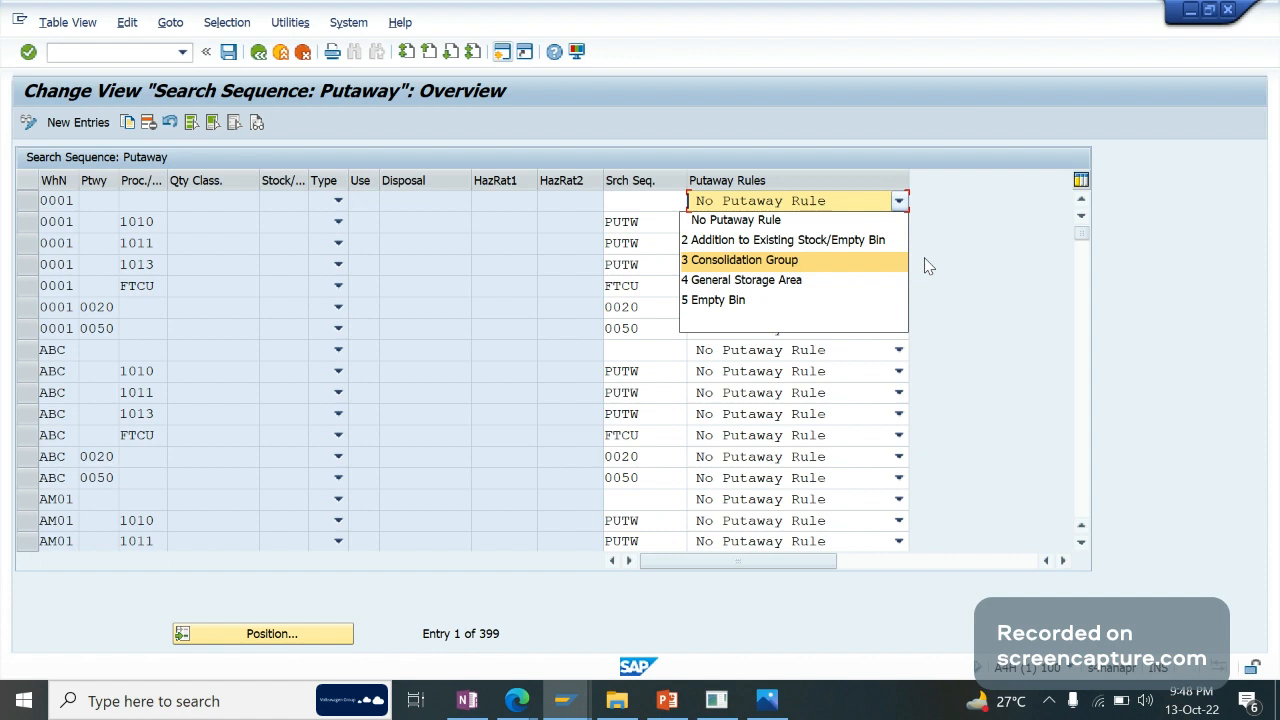
pyautogui.click(810, 285)
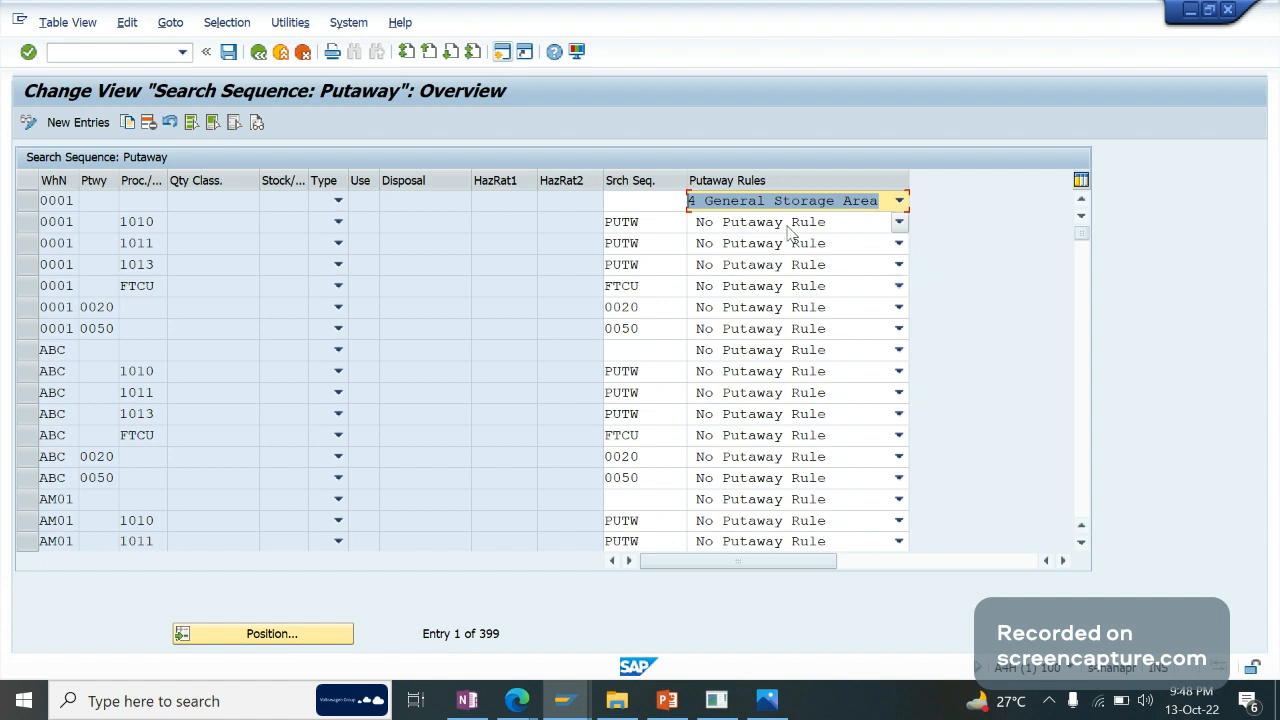
pyautogui.press('F1')
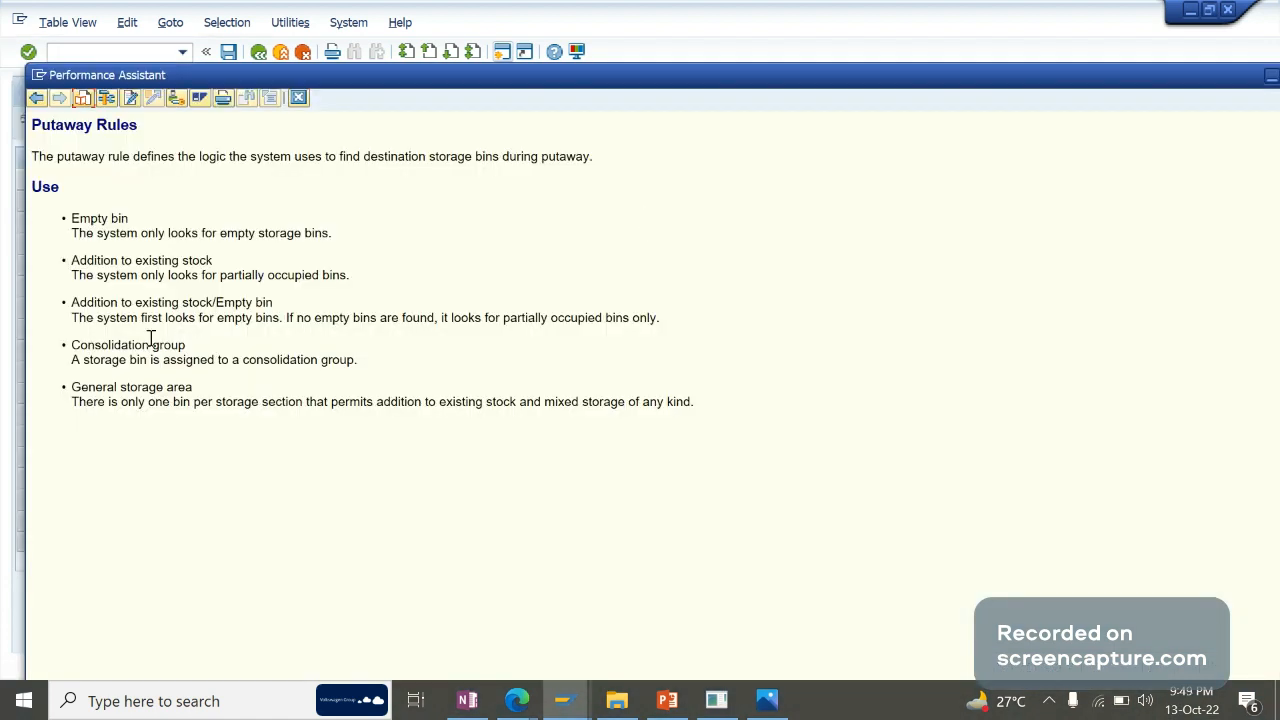
pyautogui.moveTo(148, 401); pyautogui.dragTo(484, 402)
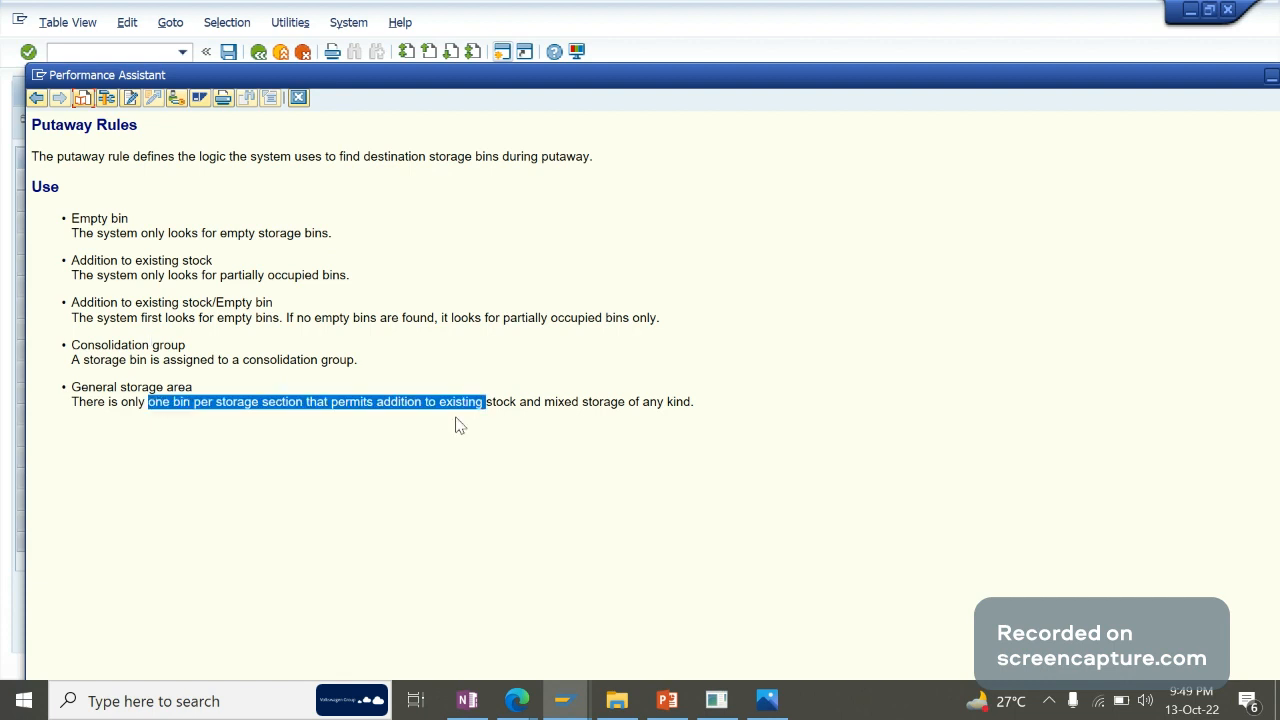
pyautogui.click(459, 425)
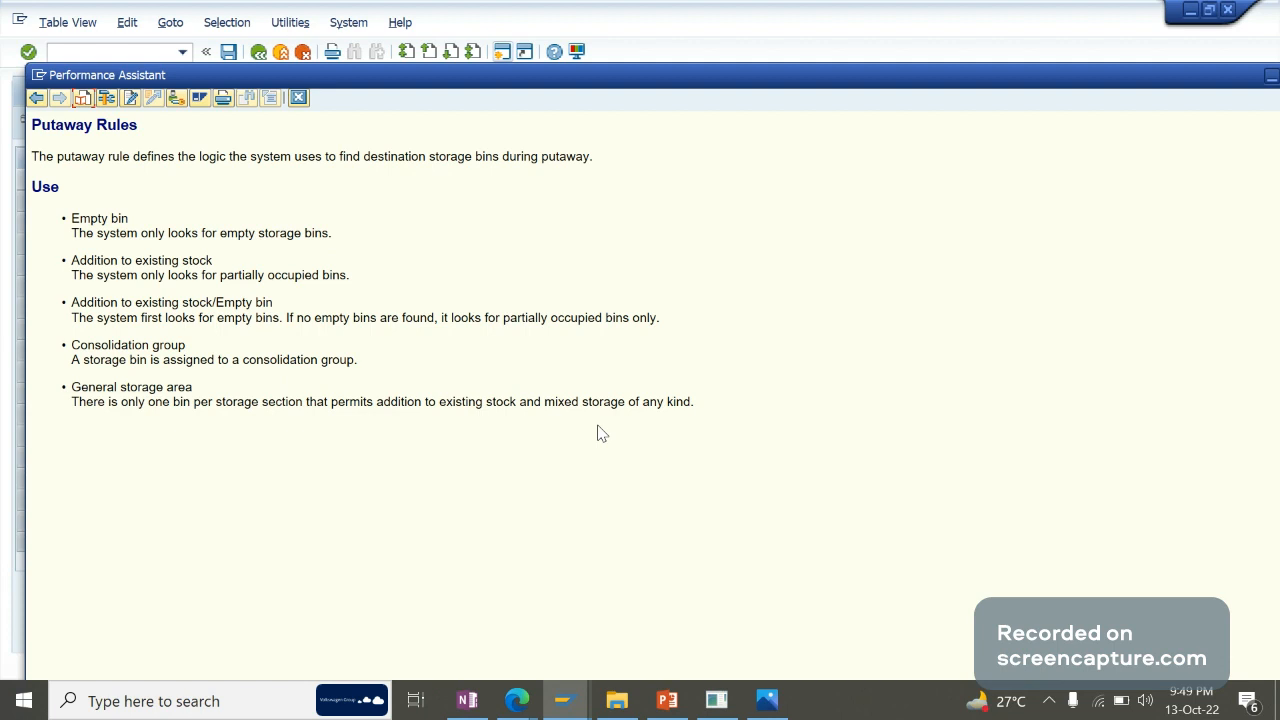
pyautogui.press('Escape')
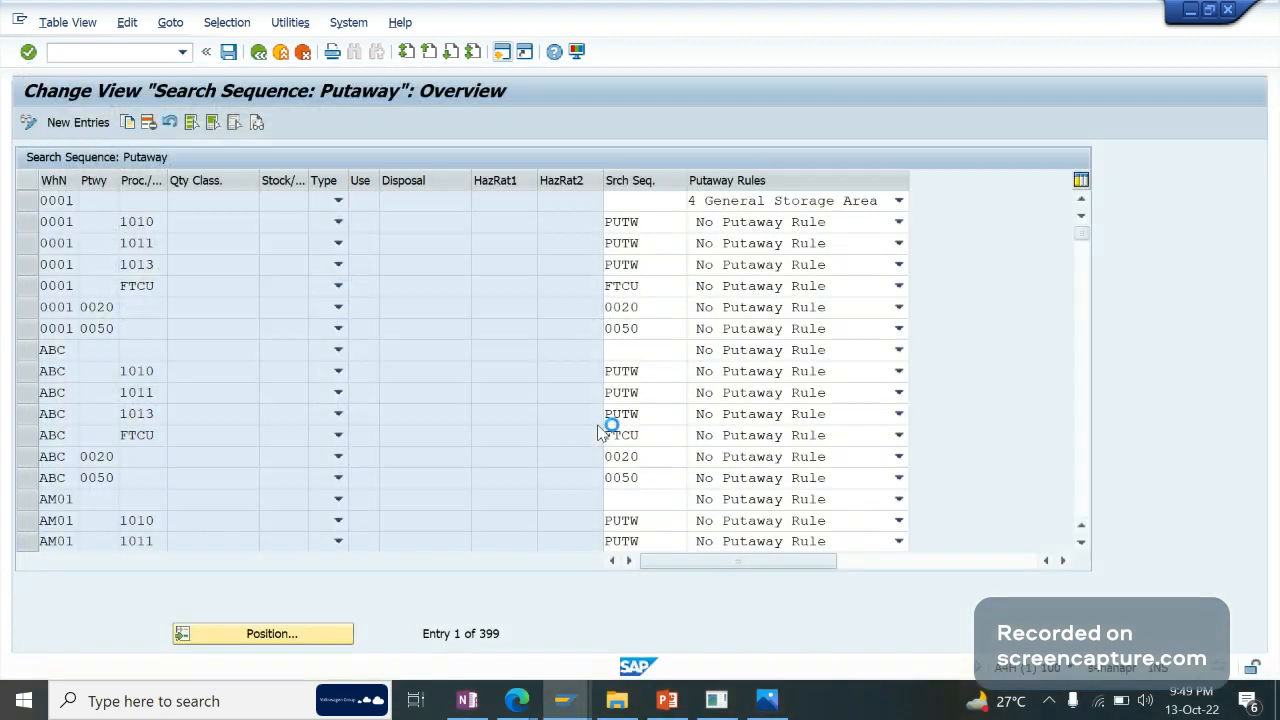
# Discard the putaway rule change and leave the putaway search sequence view for the IMG structure.
pyautogui.press('Escape')
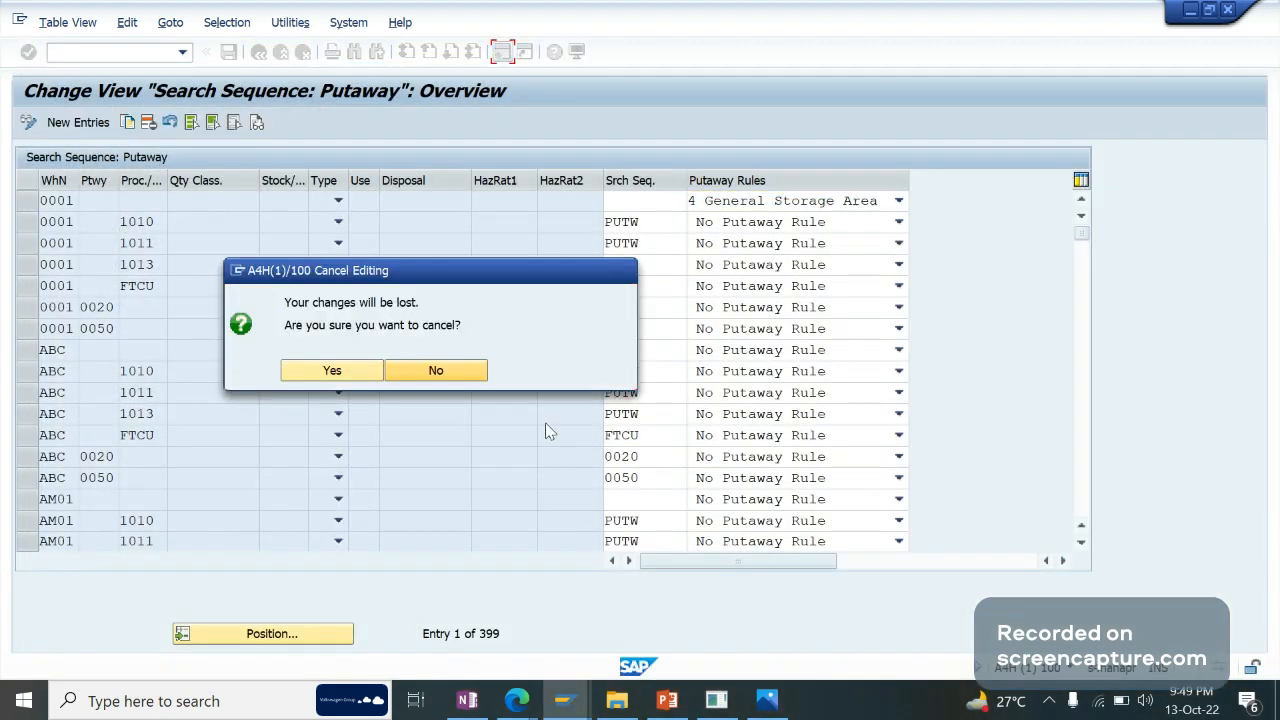
pyautogui.click(335, 372)
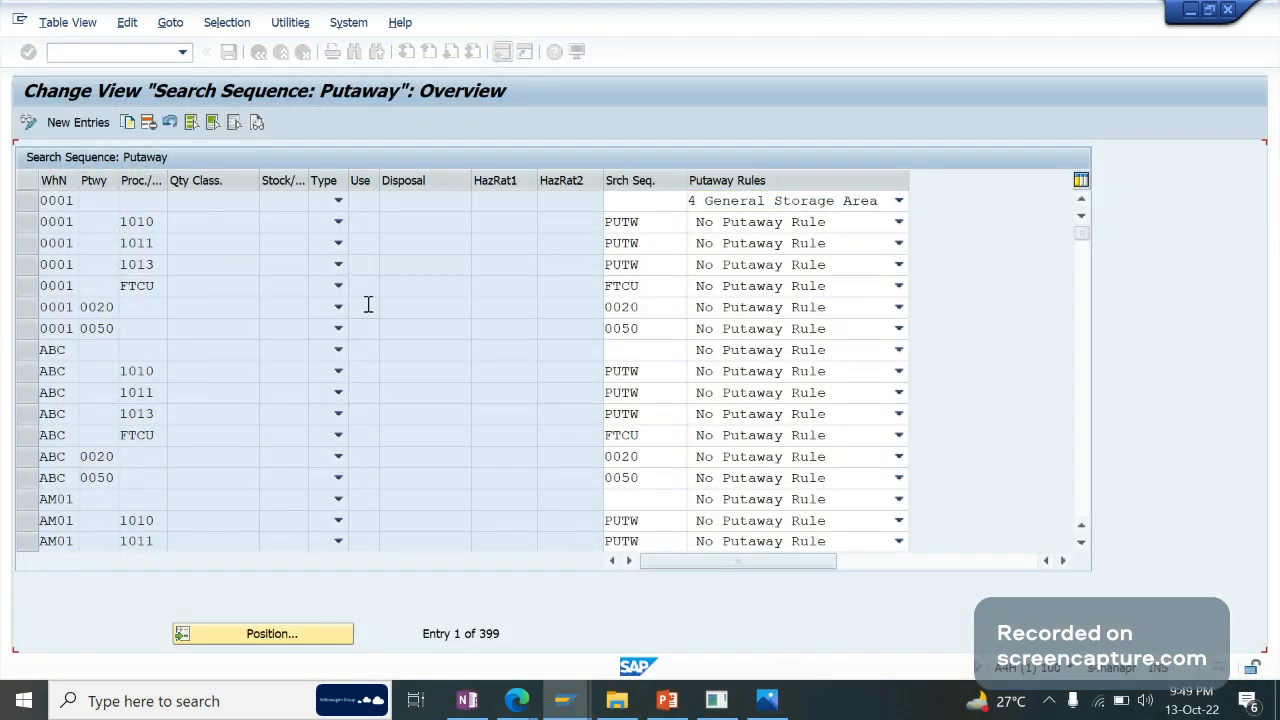
pyautogui.click(258, 51)
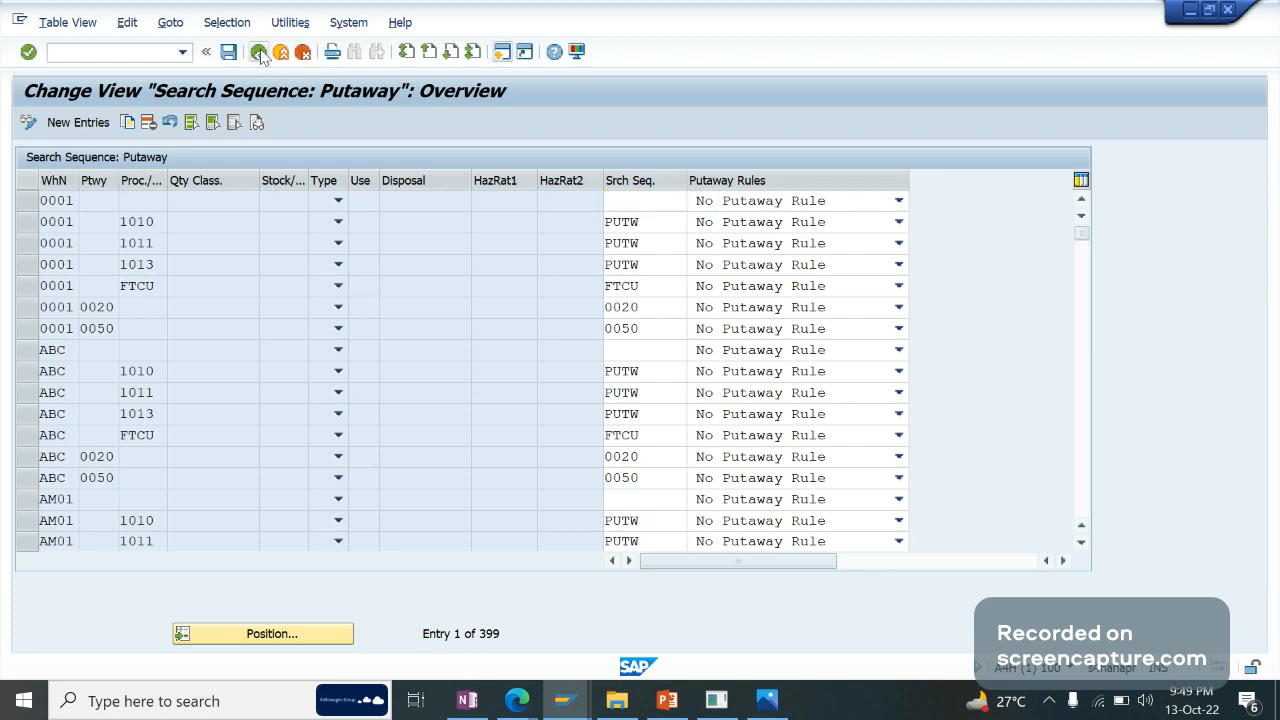
# Collapse the Goods Receipt Process branch and reopen Determine Storage Type Search Sequence for Stock Removal under Goods Issue Process.
pyautogui.doubleClick(152, 336)
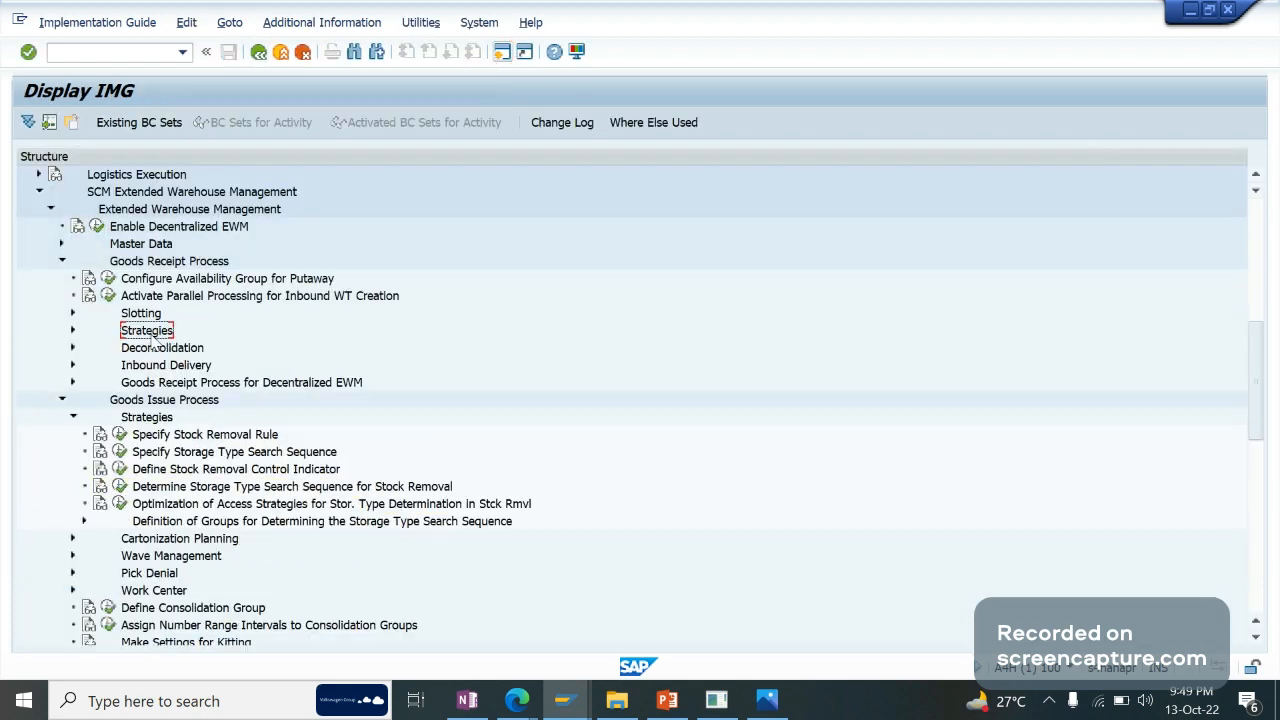
pyautogui.press('Up')
pyautogui.press('Up')
pyautogui.press('Up')
pyautogui.press('Up')
pyautogui.press('Left')
pyautogui.press('Down')
pyautogui.press('Down')
pyautogui.press('Down')
pyautogui.press('Down')
pyautogui.press('Down')
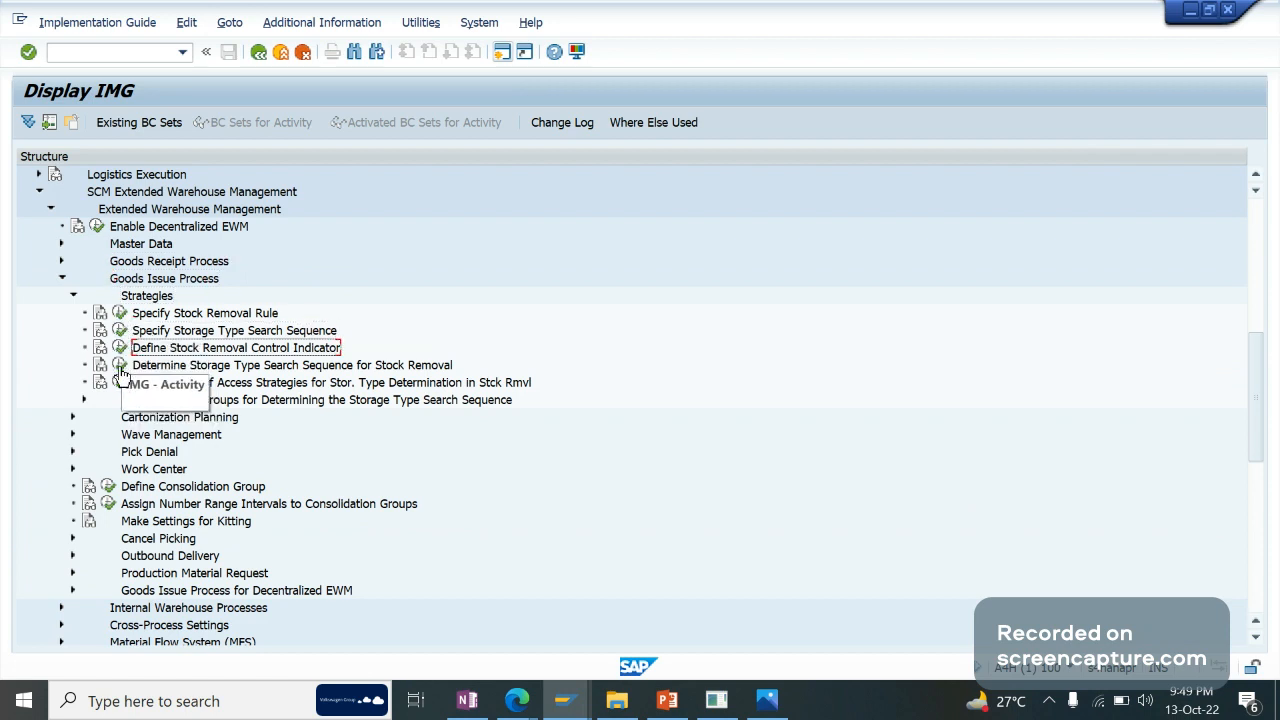
pyautogui.click(119, 366)
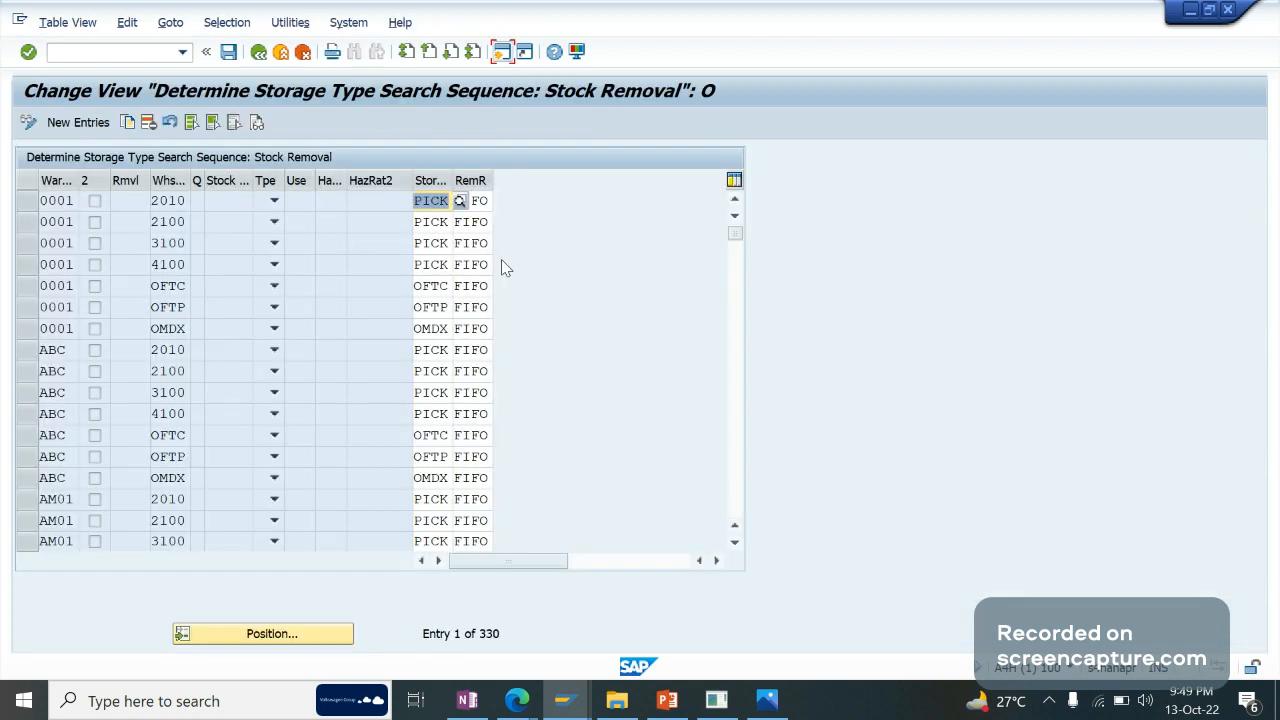
# Widen the removal rule column and view the stock removal rules available for warehouse 0001's process type 2100 entry.
pyautogui.click(481, 220)
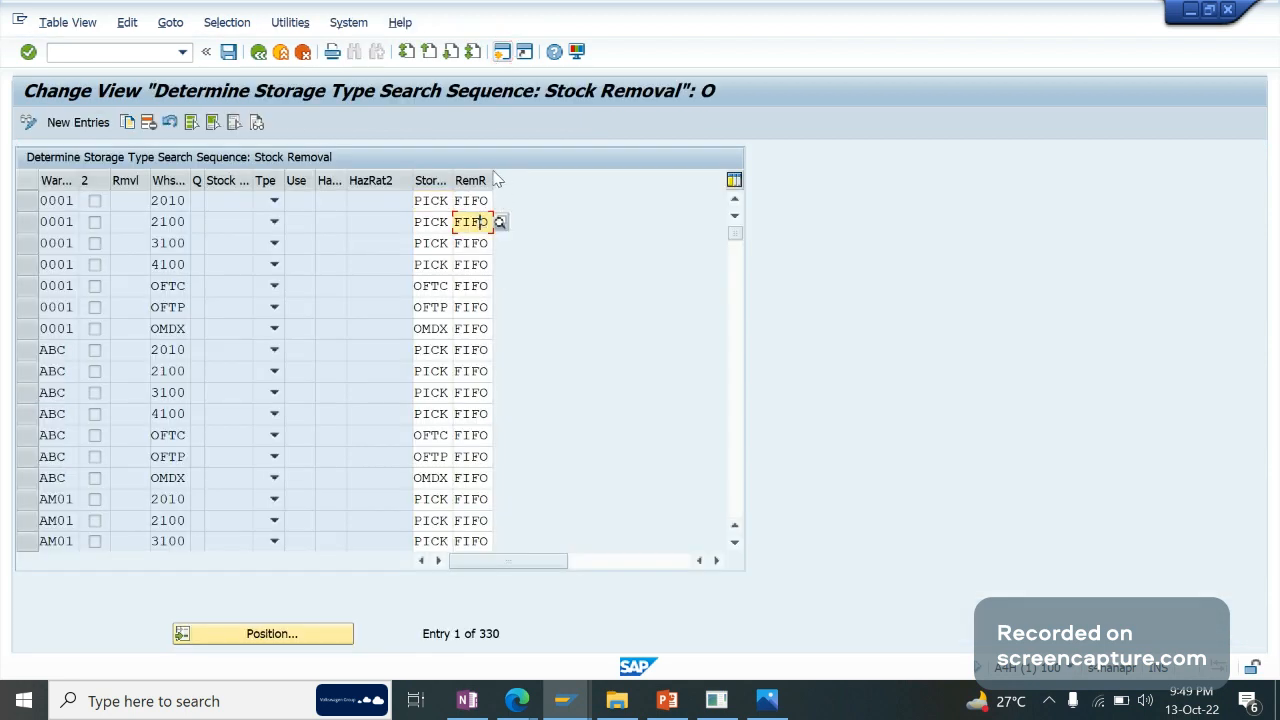
pyautogui.moveTo(492, 180); pyautogui.dragTo(632, 182)
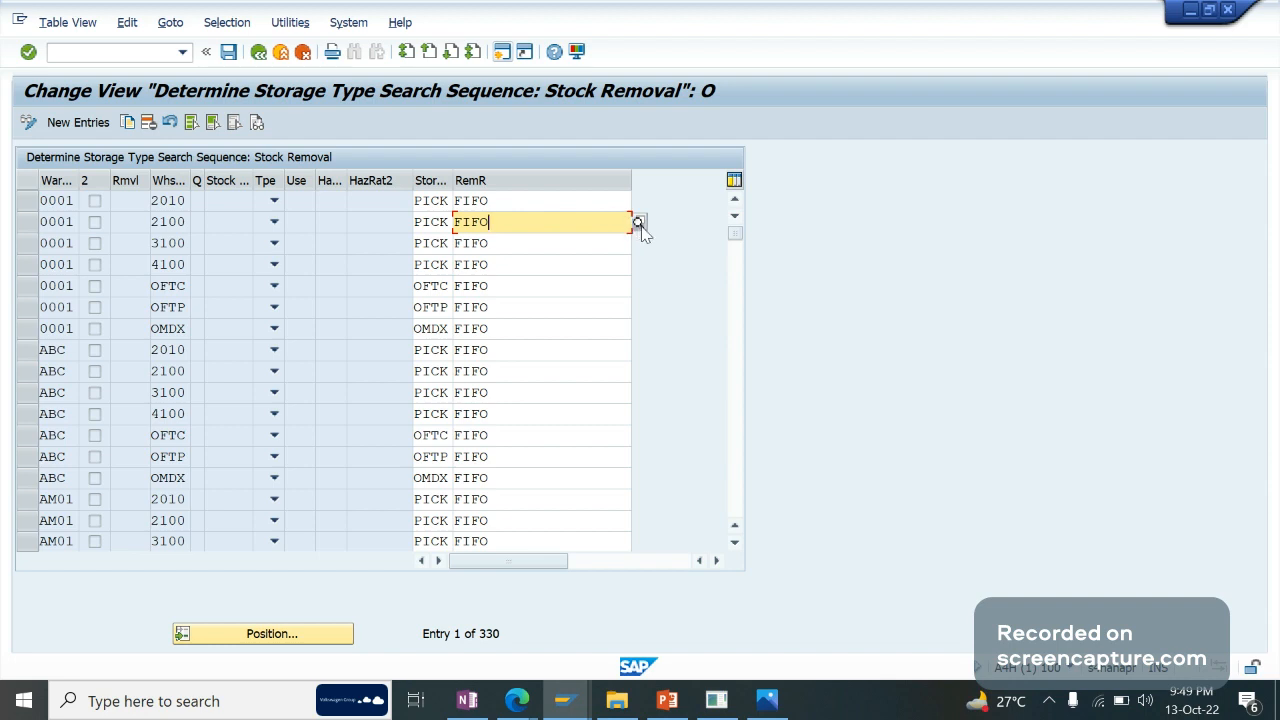
pyautogui.click(639, 223)
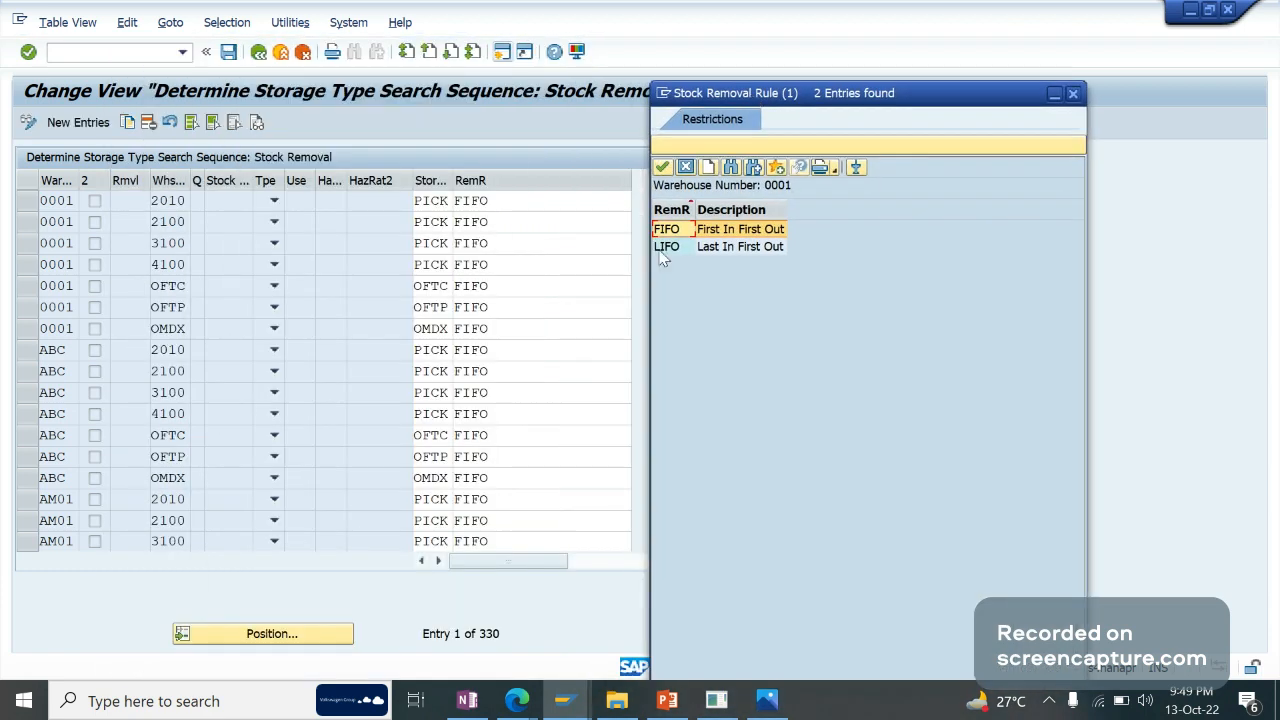
pyautogui.click(675, 247)
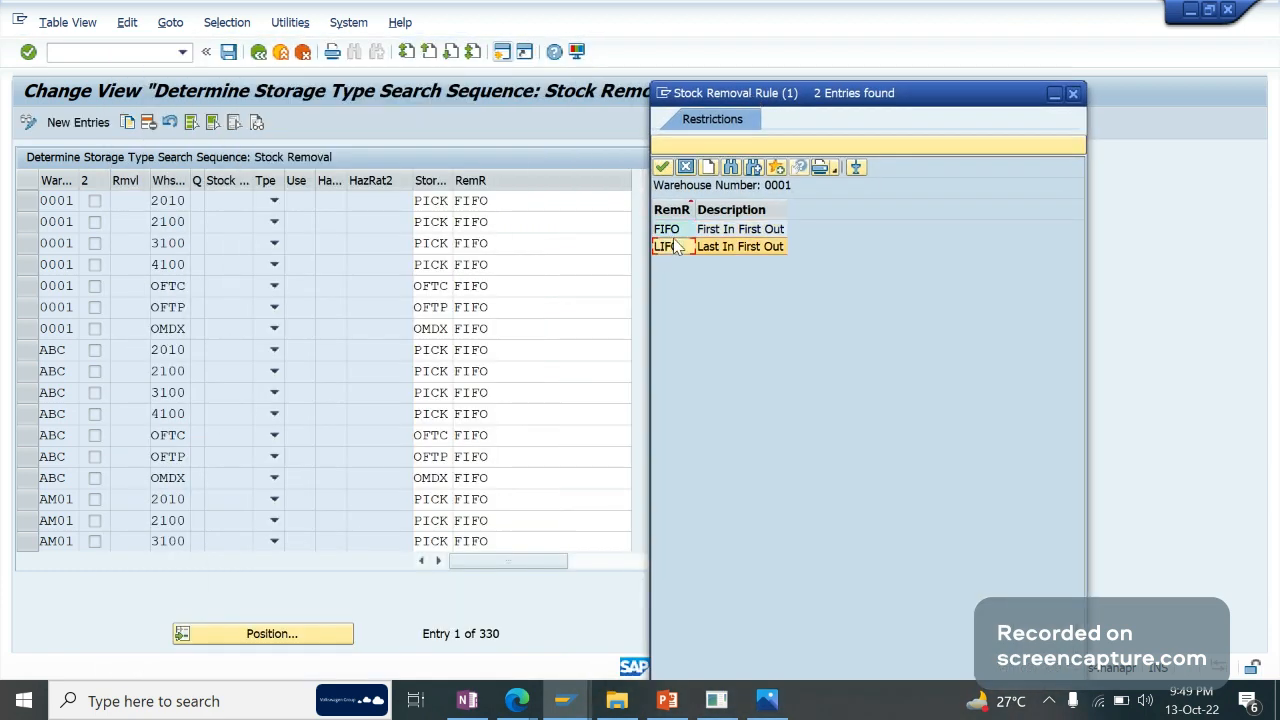
pyautogui.click(687, 167)
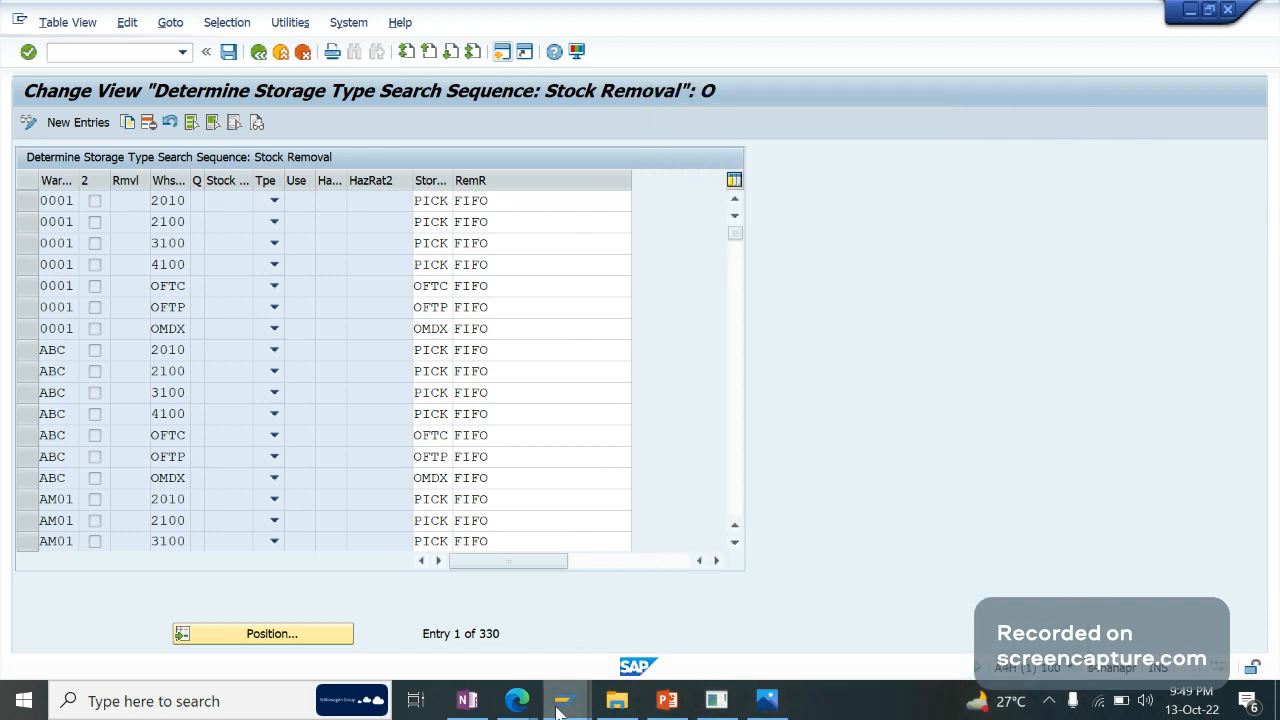
# Switch to OneNote and add a "Removal rule" heading with "FIFO - First In First Out" below the picking strategy notes.
pyautogui.click(467, 700)
pyautogui.scroll(-1, 585, 623)
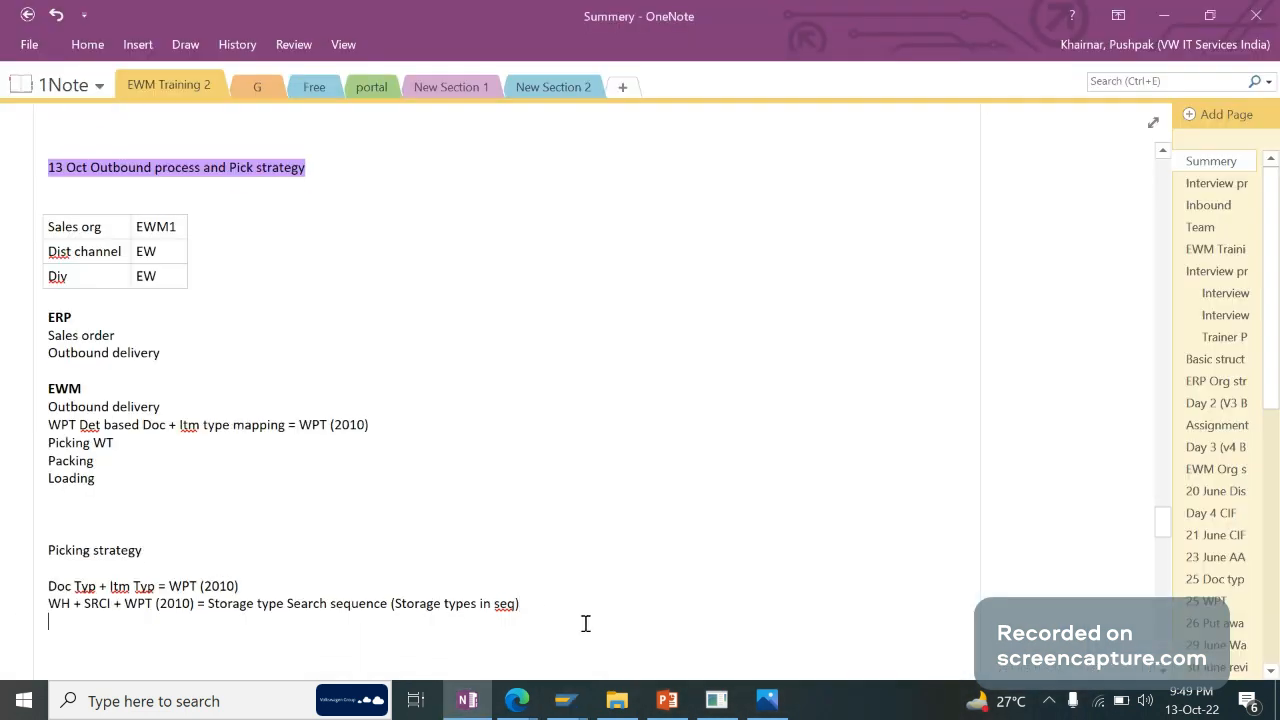
pyautogui.press('Return')
pyautogui.write('Removal')
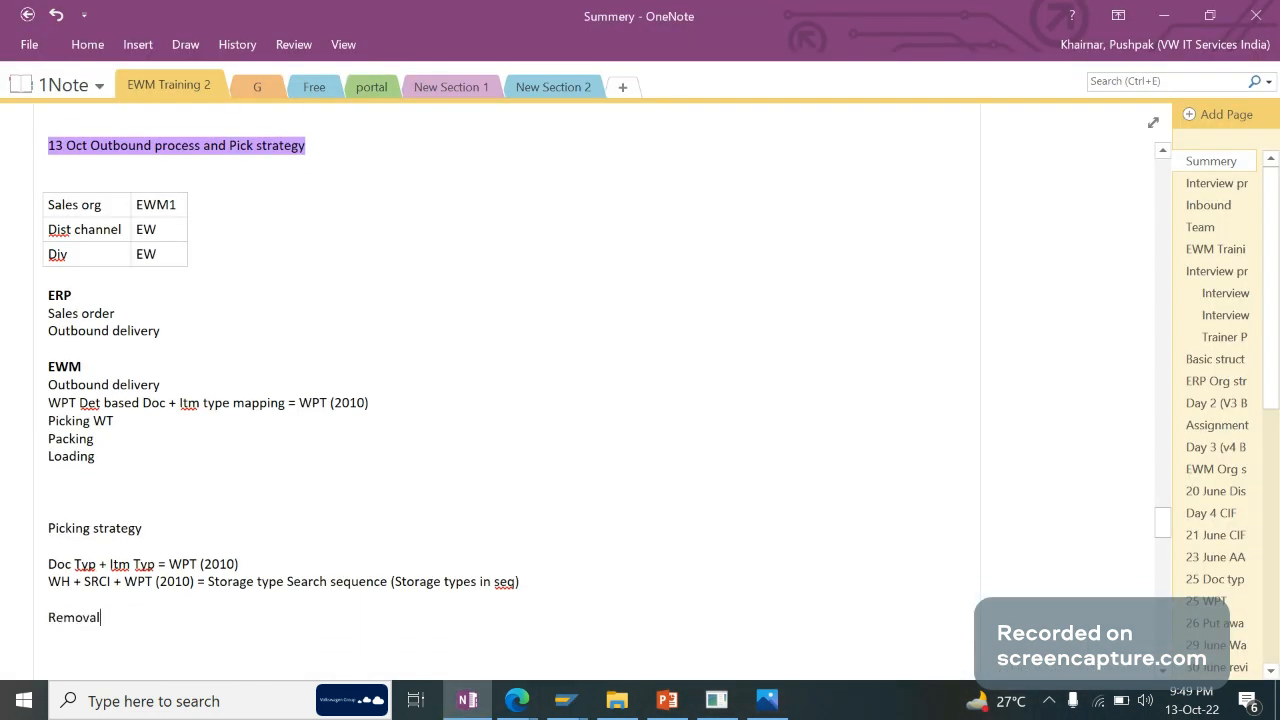
pyautogui.write(' rule')
pyautogui.press('Return')
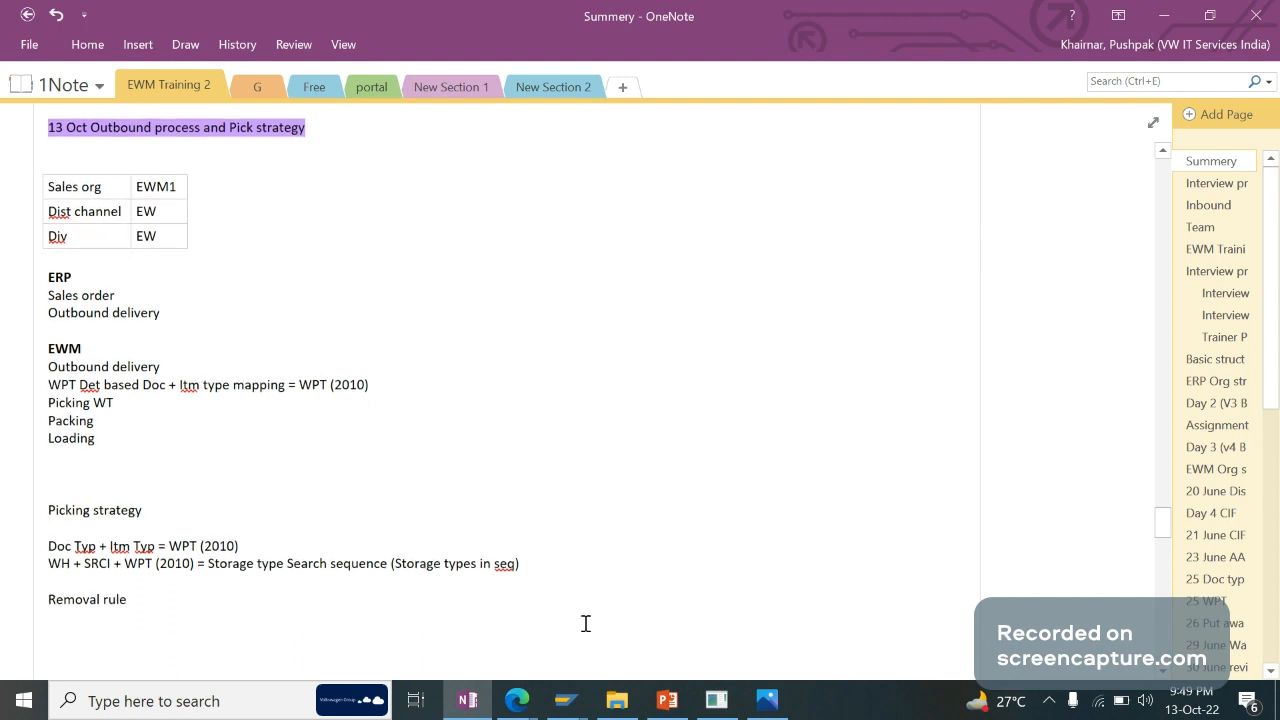
pyautogui.write('FIFO - First In First Oiy')
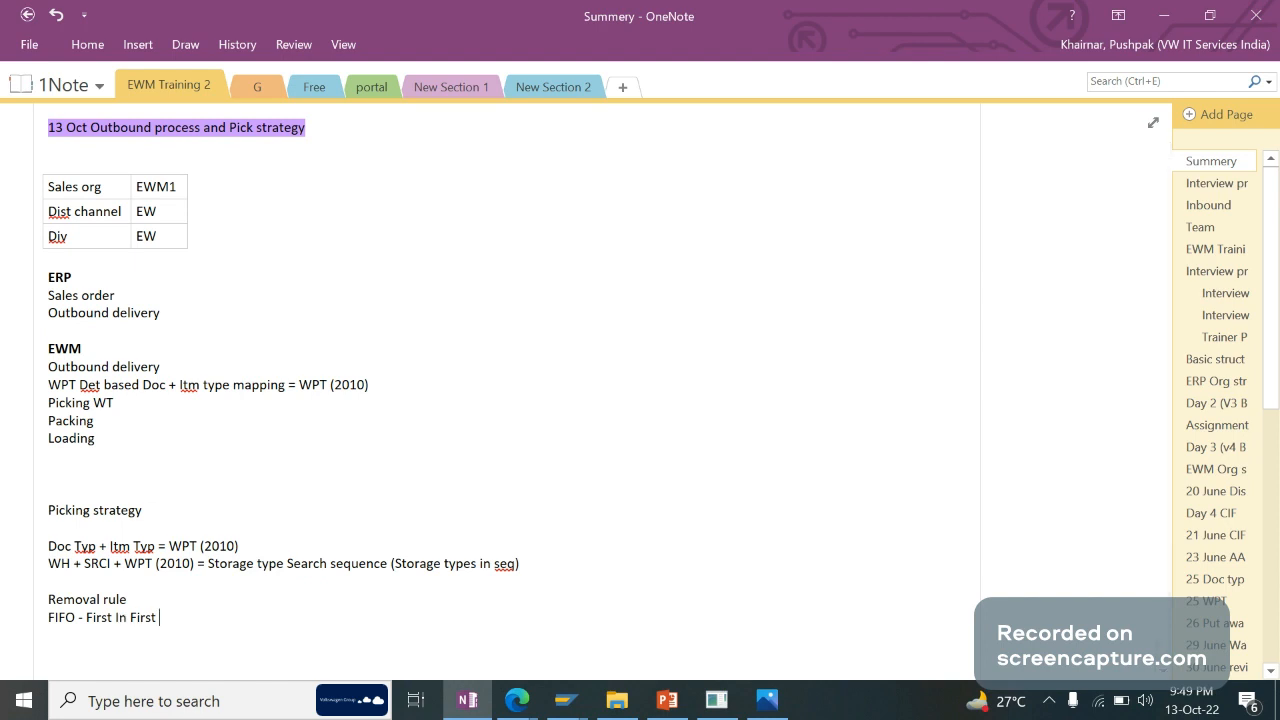
pyautogui.press('BackSpace')
pyautogui.press('BackSpace')
pyautogui.write('ut')
# Add the line "LIFO - Last In First Out" under the FIFO removal rule.
pyautogui.press('Return')
pyautogui.write('LI')
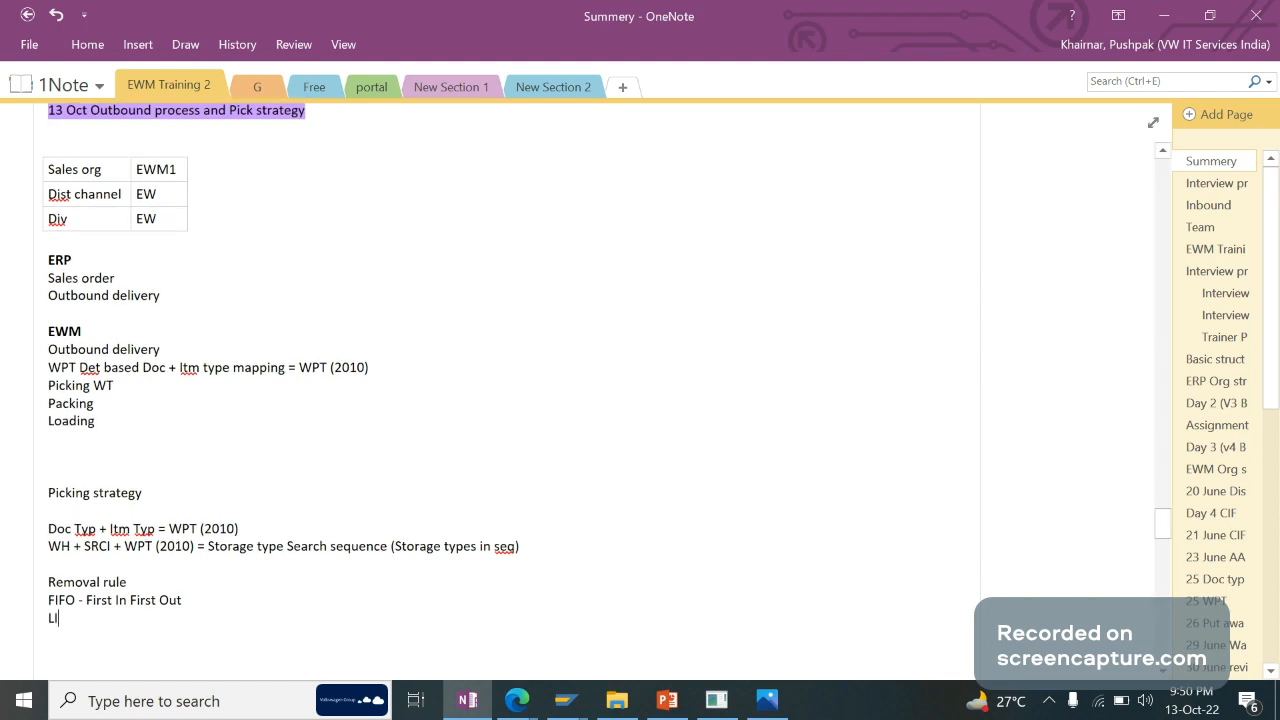
pyautogui.write('FO - Last In First Out')
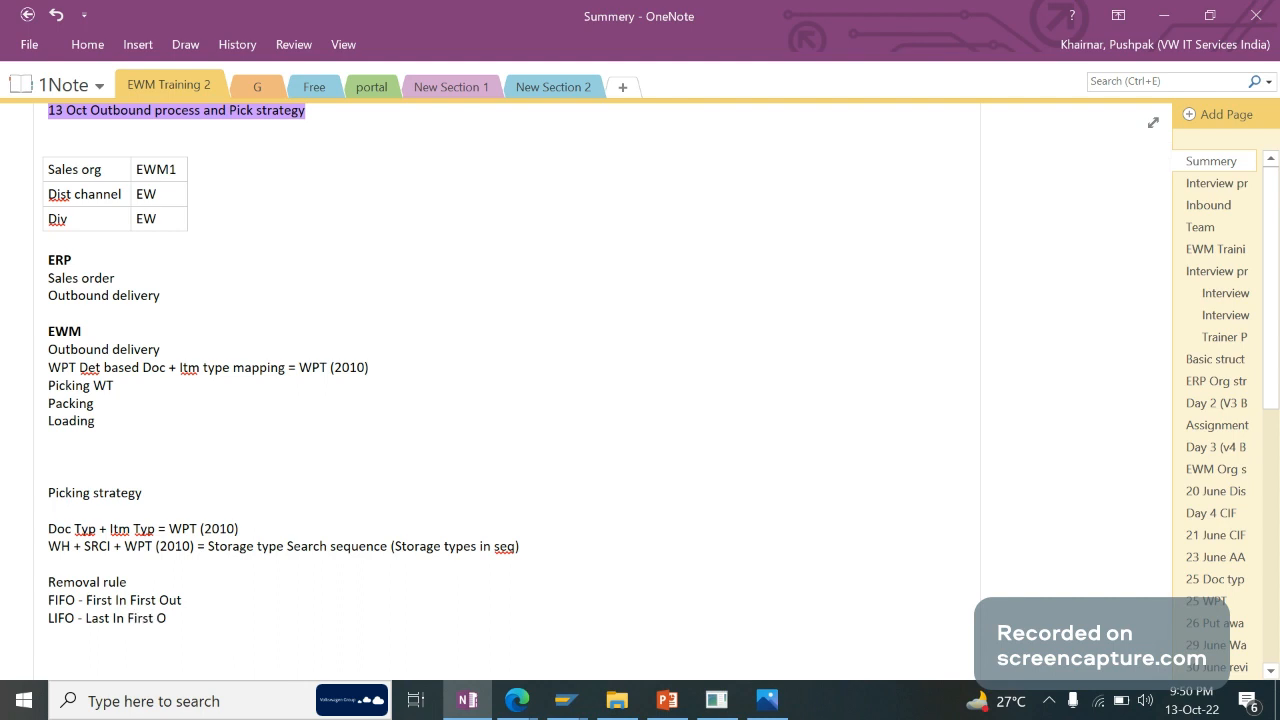
# Insert four blank lines above the Removal rule heading and enter "100 qty" in that space.
pyautogui.click(224, 594)
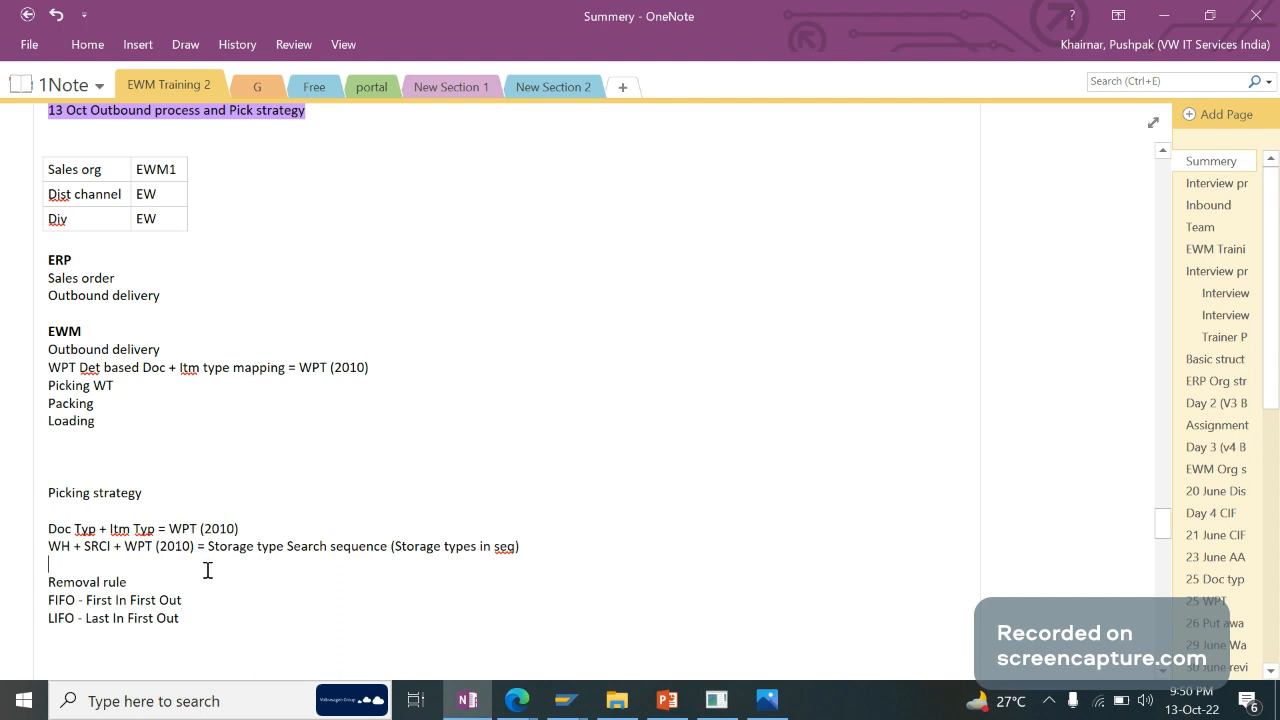
pyautogui.click(207, 569)
pyautogui.press('Return')
pyautogui.press('Return')
pyautogui.press('Return')
pyautogui.press('Return')
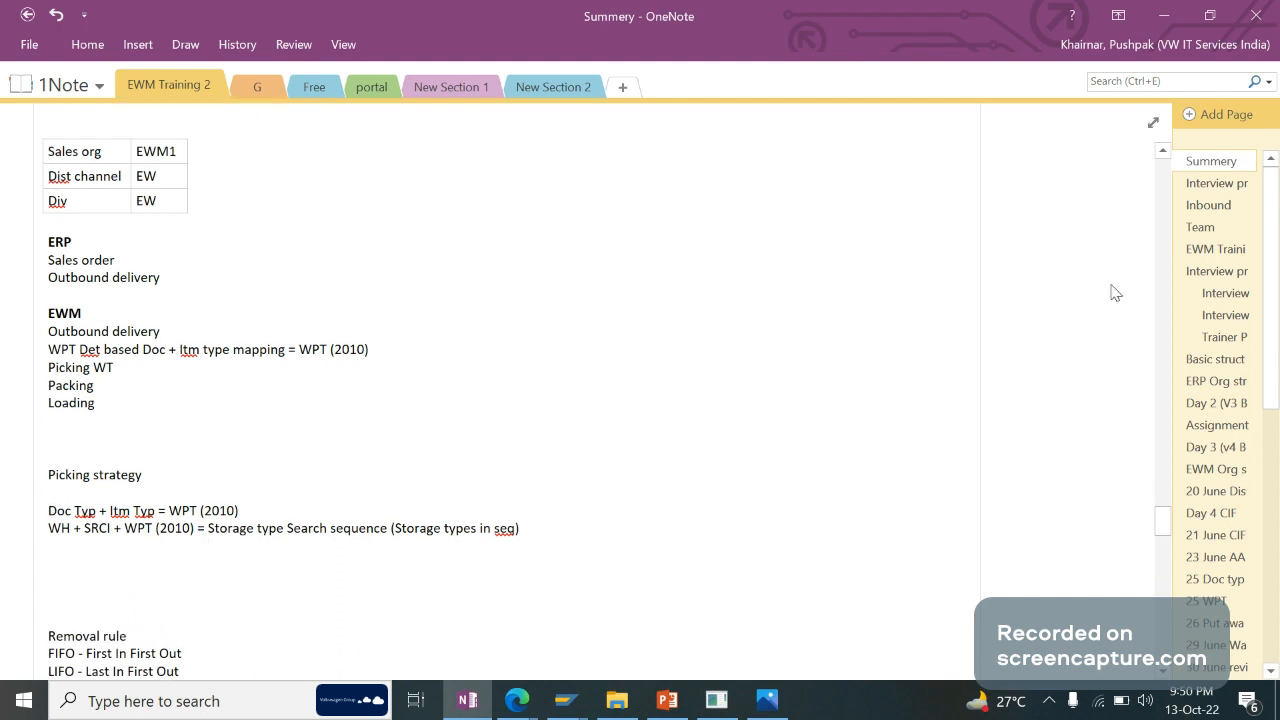
pyautogui.scroll(-2, 1274, 350)
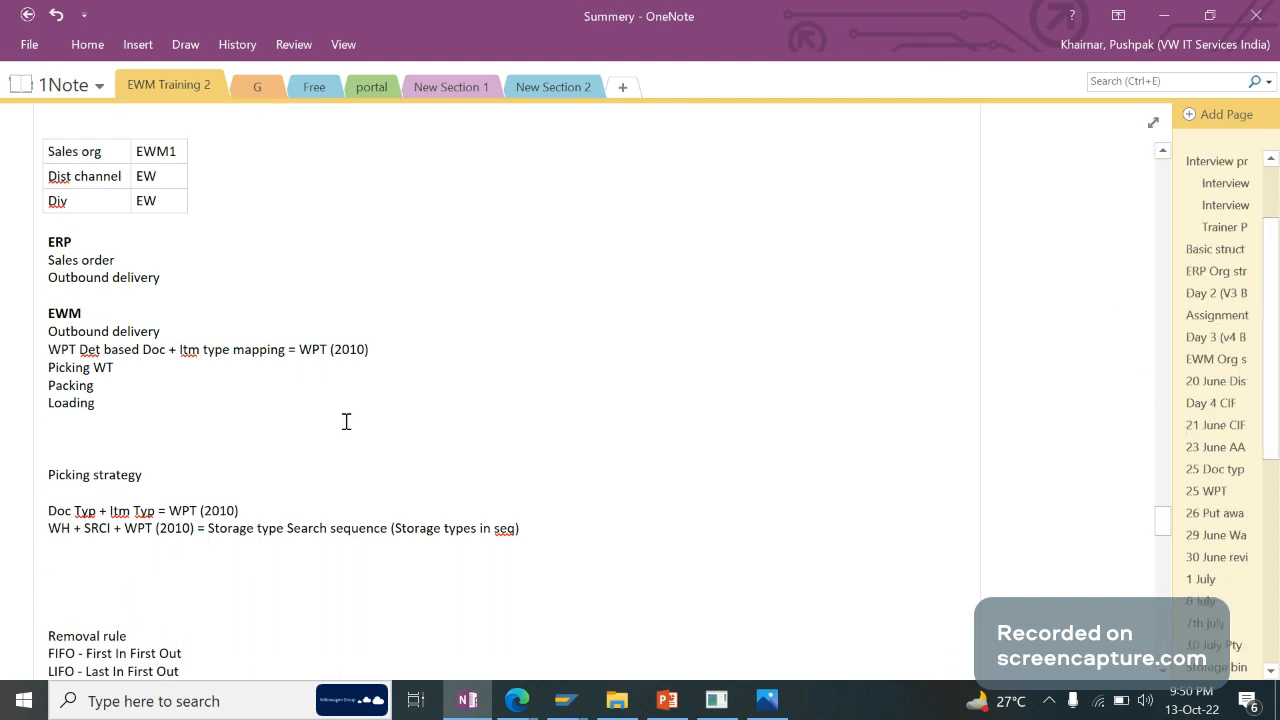
pyautogui.write('100 qty ')
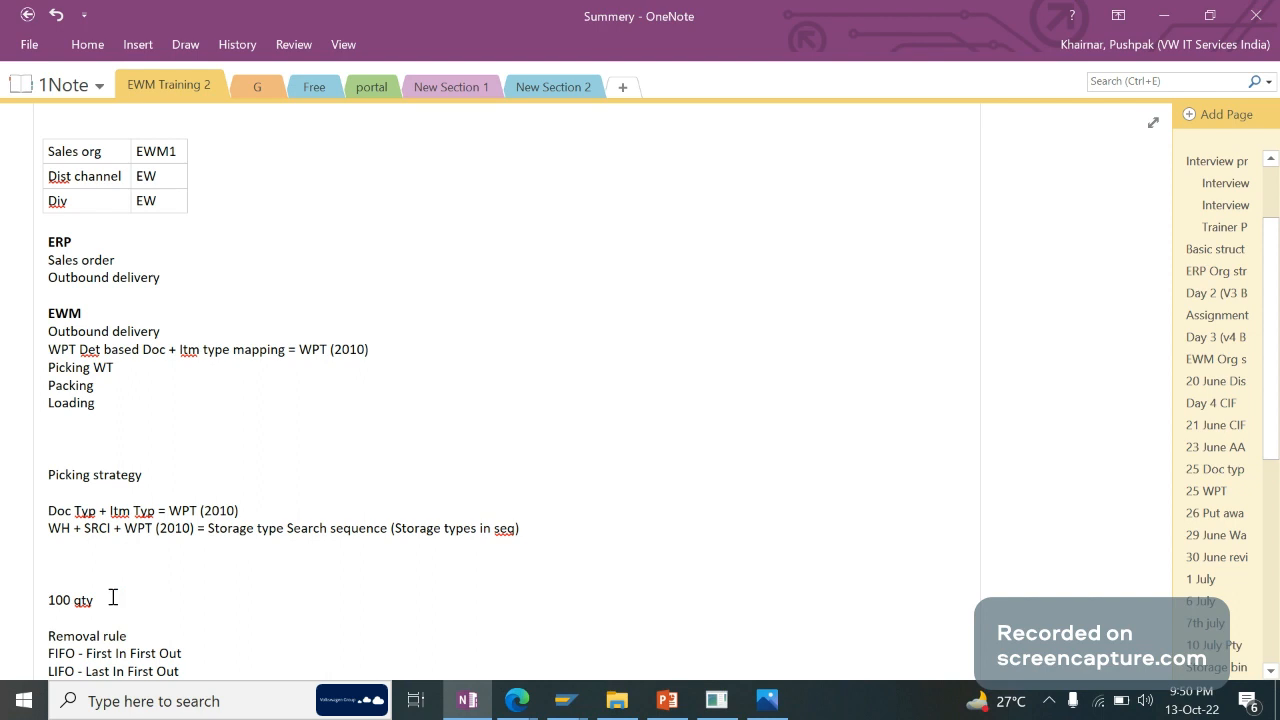
# Enter "100000 qty" on the line directly above "100 qty".
pyautogui.write('100000')
pyautogui.write('qrt')
pyautogui.press('BackSpace')
pyautogui.press('BackSpace')
pyautogui.write('ty')
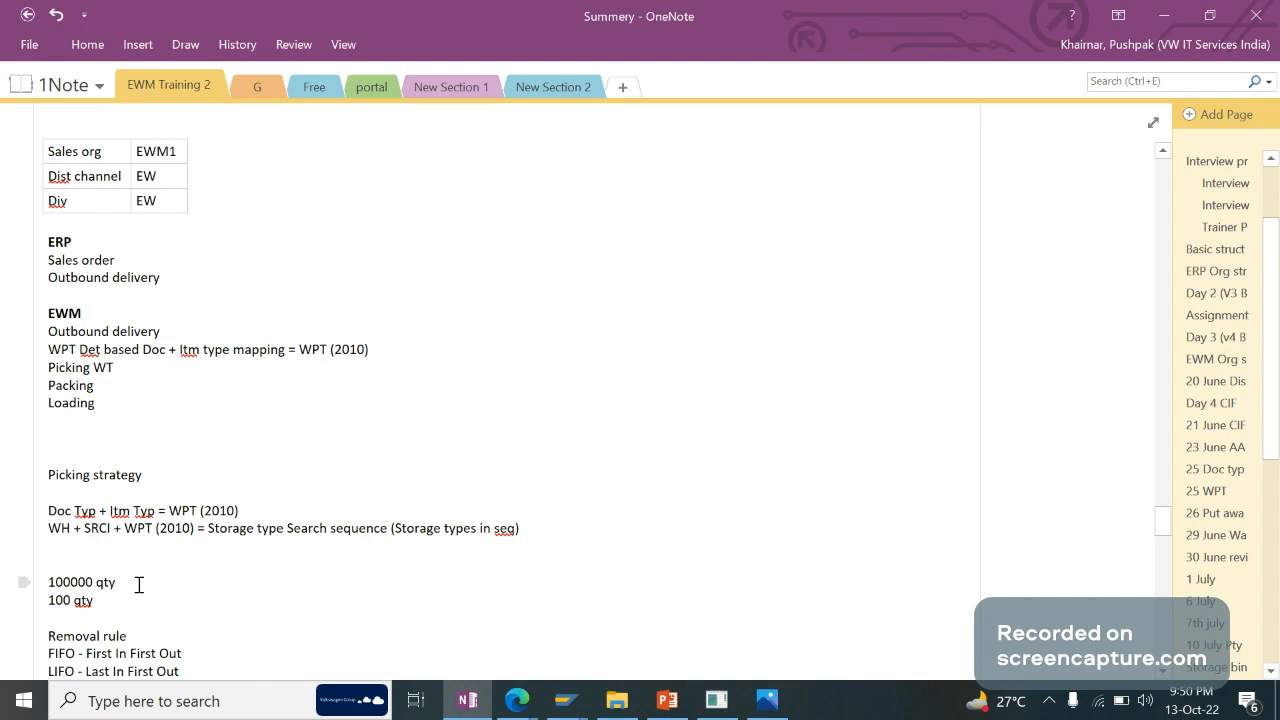
pyautogui.moveTo(114, 594); pyautogui.dragTo(51, 605)
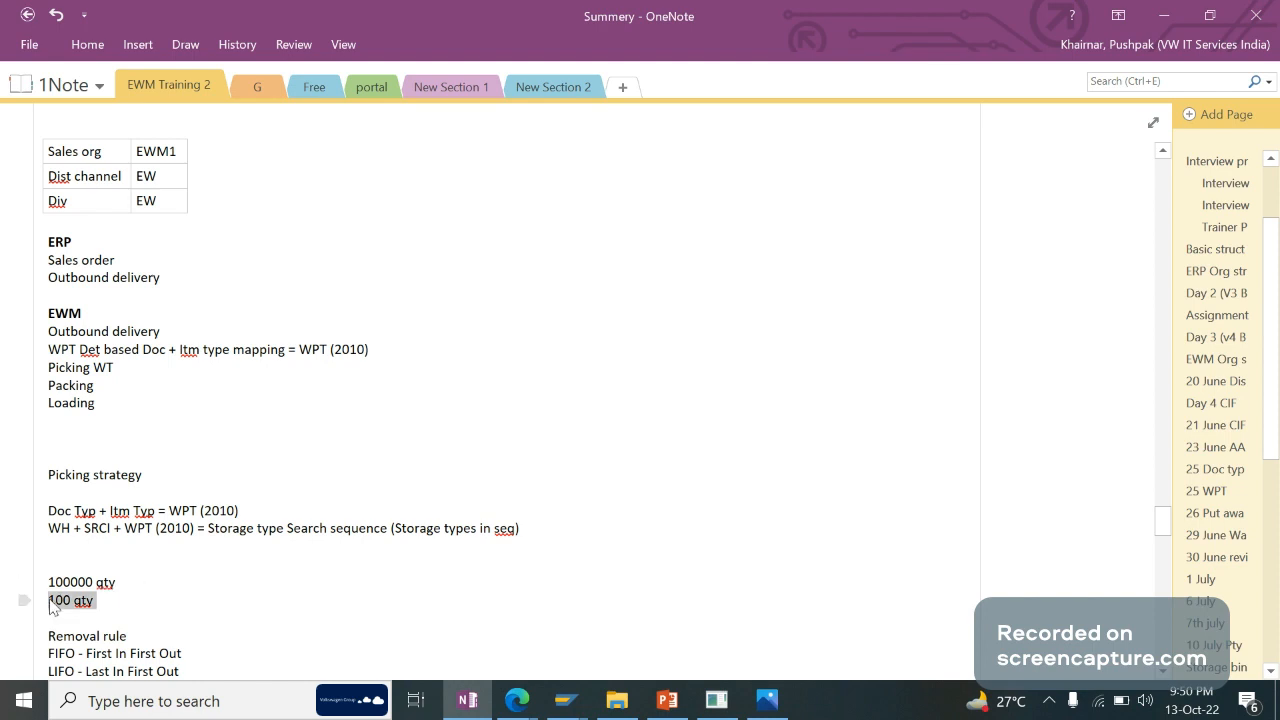
pyautogui.click(138, 597)
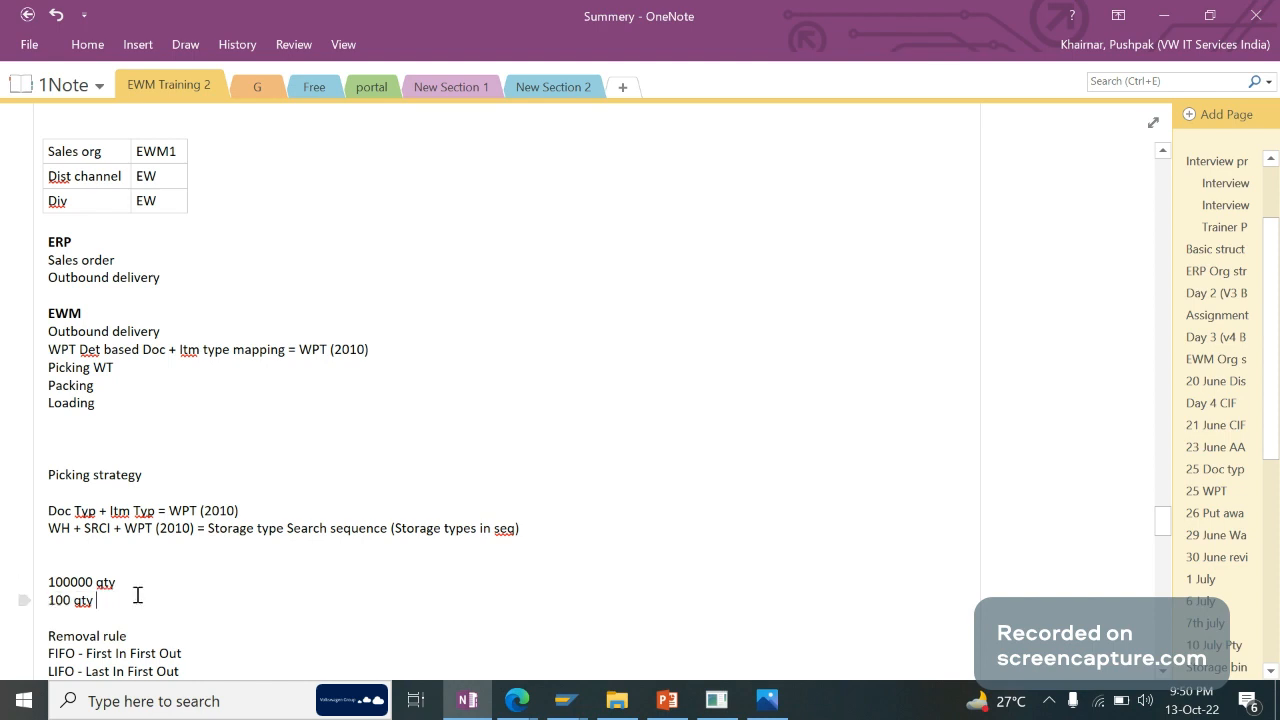
pyautogui.moveTo(118, 583); pyautogui.dragTo(51, 585)
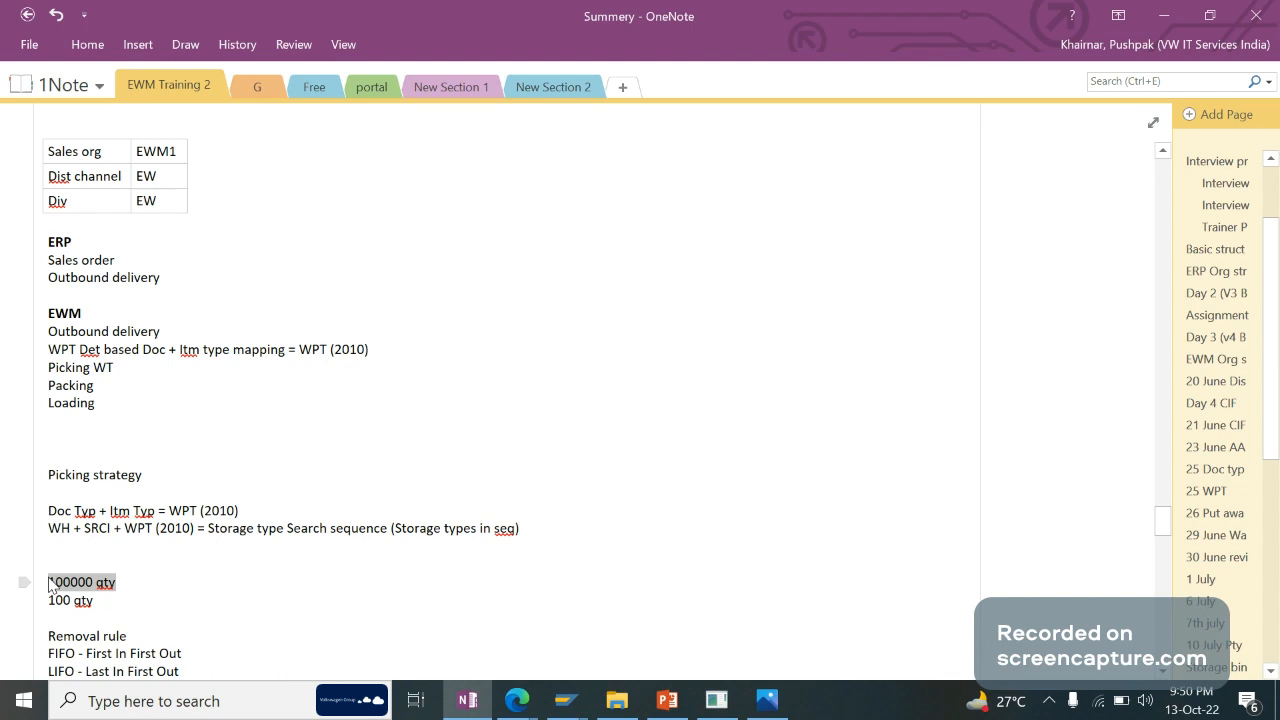
pyautogui.click(128, 581)
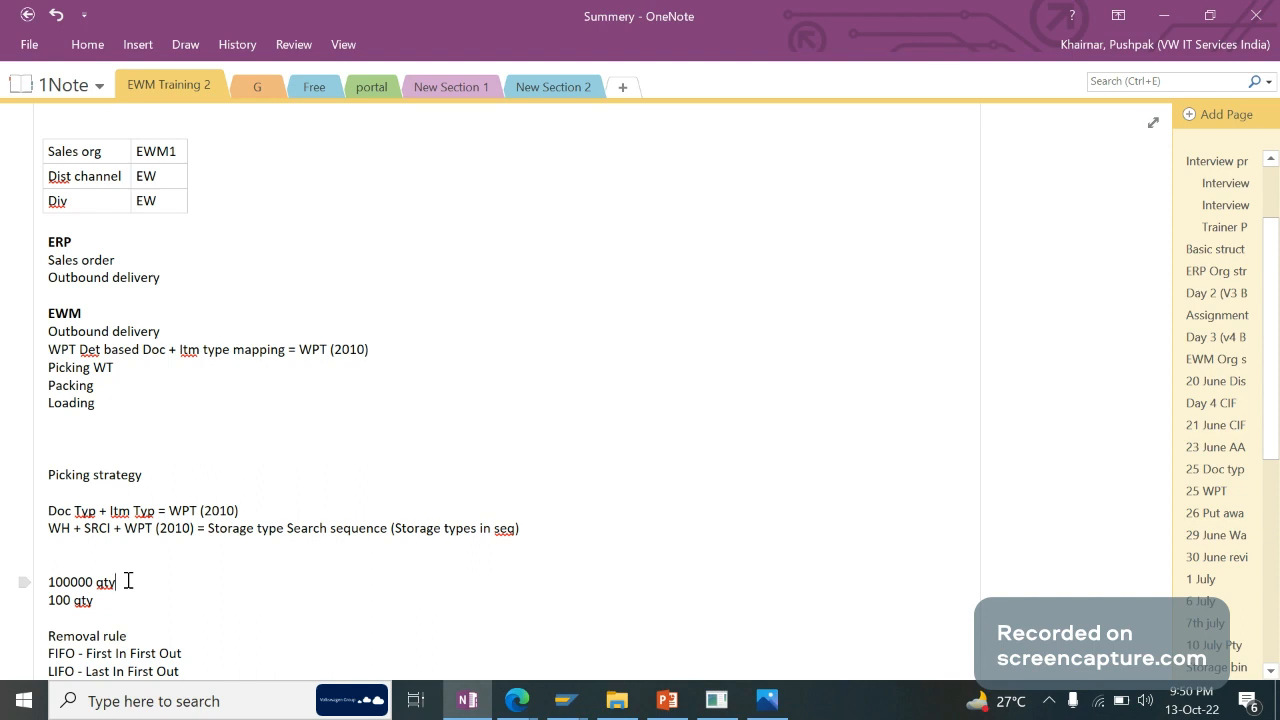
pyautogui.moveTo(89, 581); pyautogui.dragTo(45, 591)
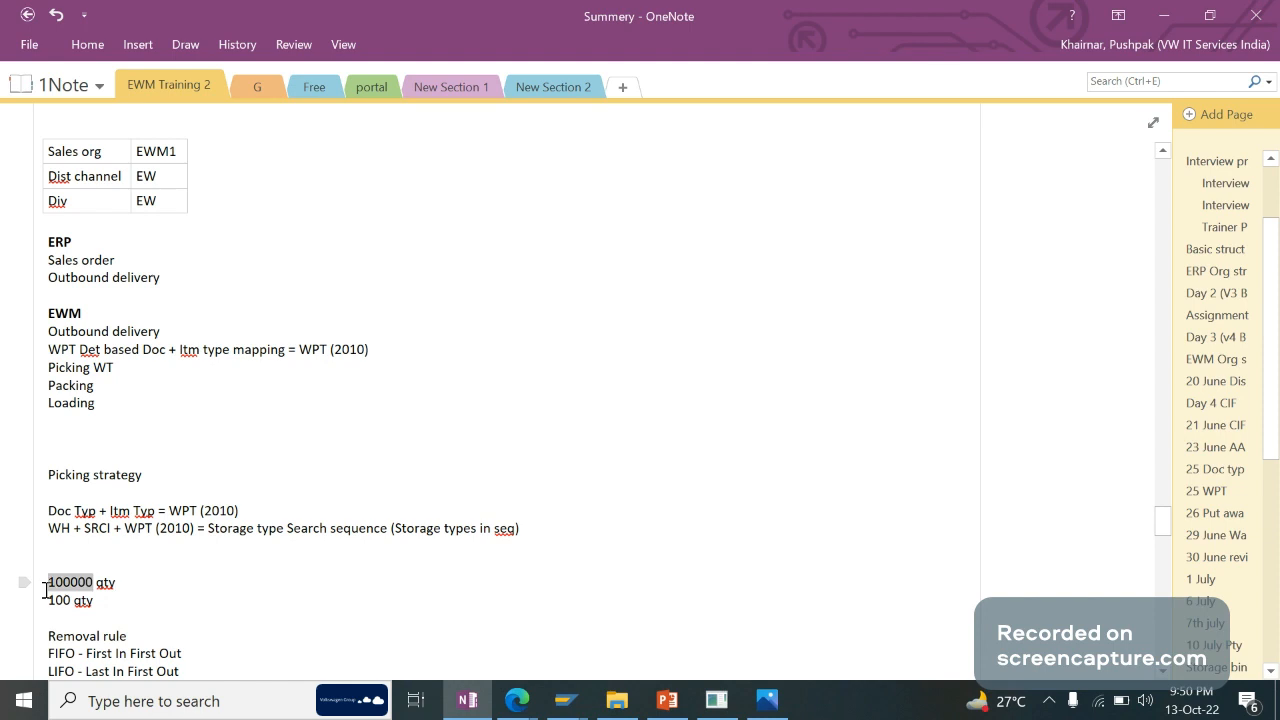
pyautogui.click(142, 588)
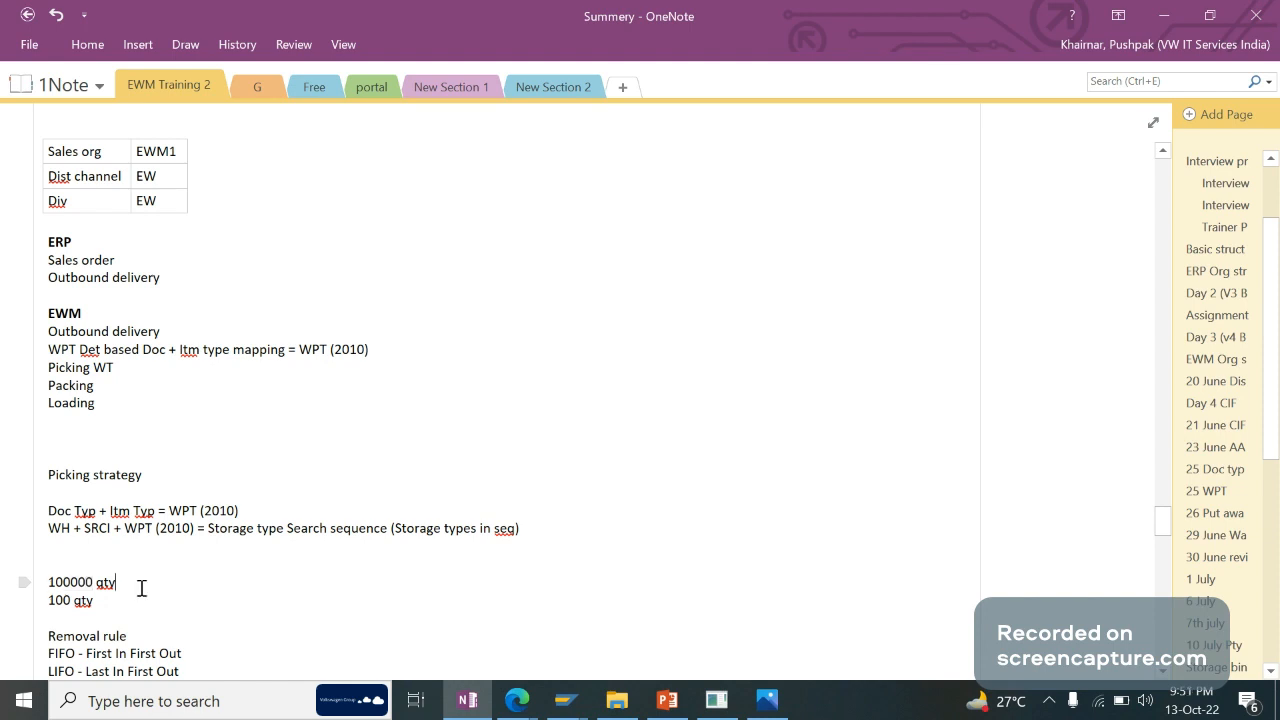
# List the quantities 10, 10, 20 and 10 on separate lines below "100 qty" and delete them again.
pyautogui.click(117, 602)
pyautogui.press('Return')
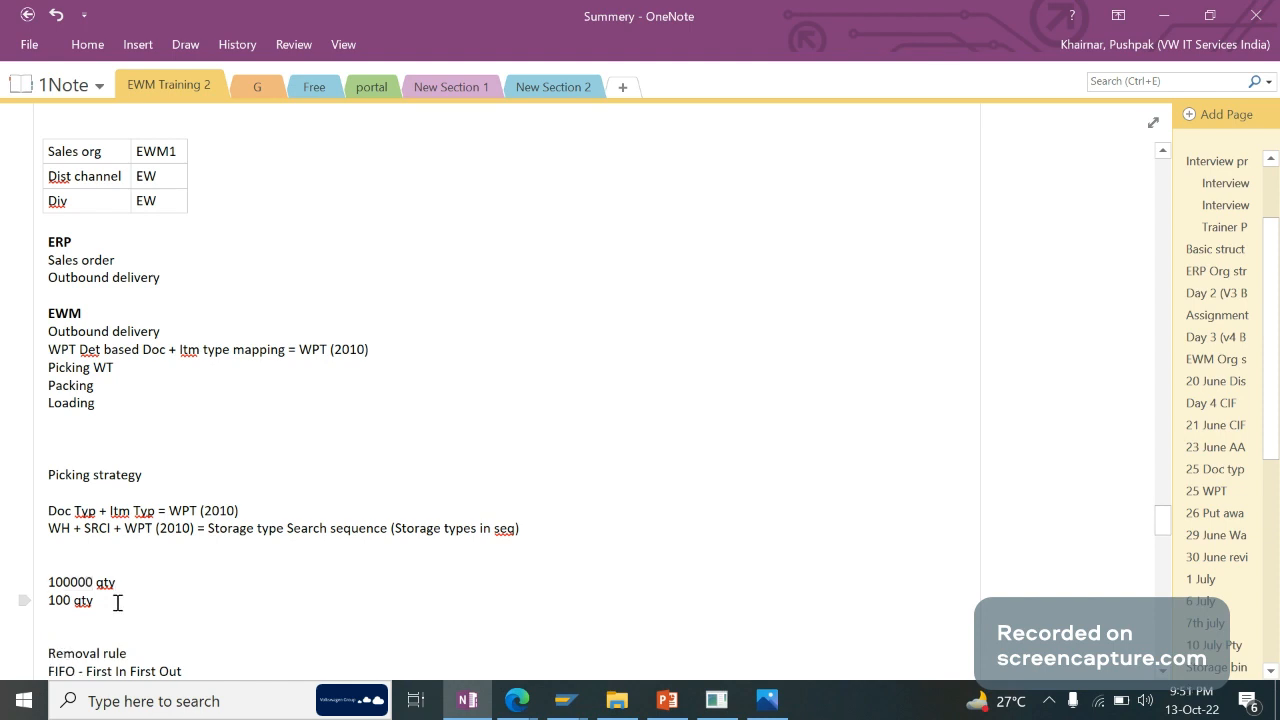
pyautogui.write('10')
pyautogui.press('Return')
pyautogui.write('10')
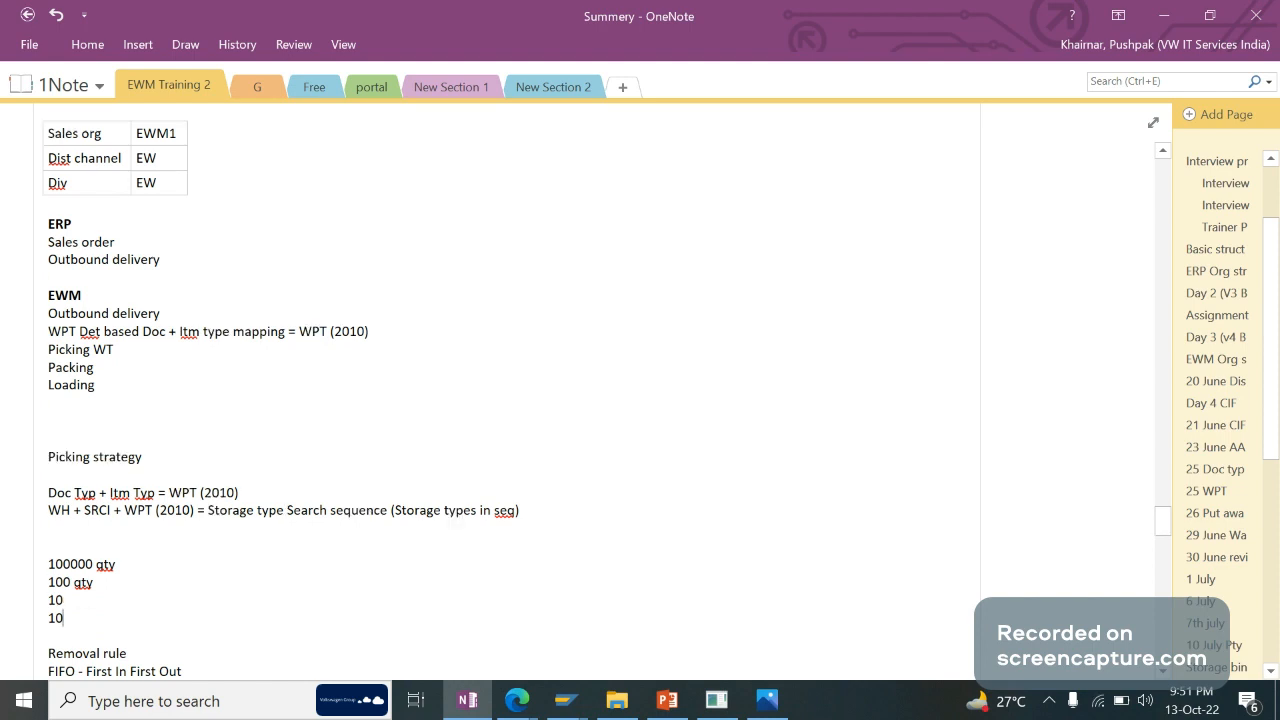
pyautogui.press('Return')
pyautogui.write('10 ')
pyautogui.write('20')
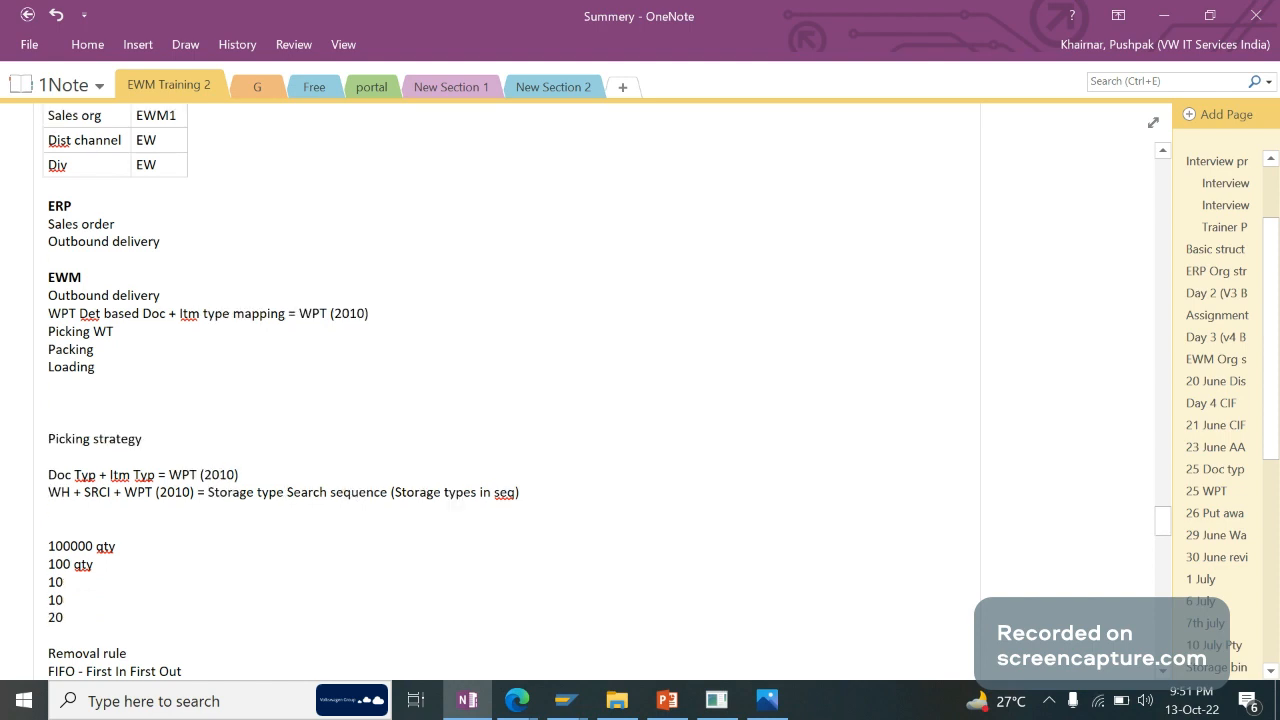
pyautogui.press('Return')
pyautogui.write('10')
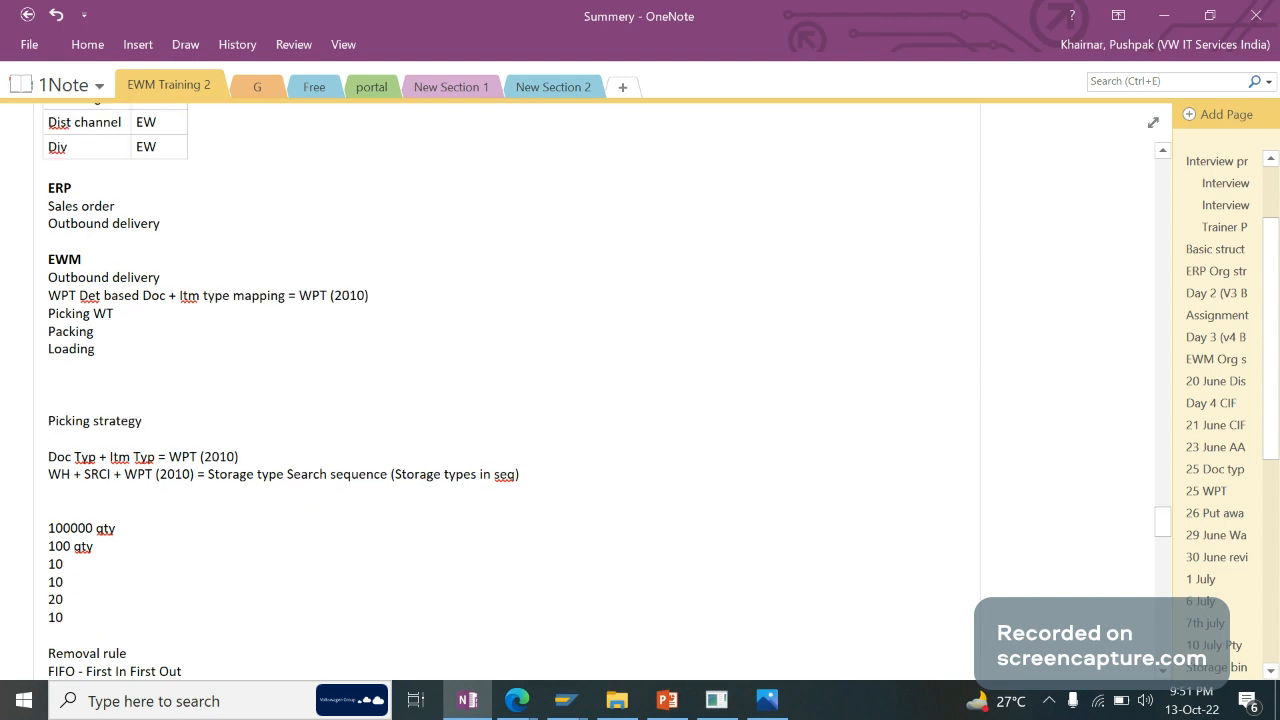
pyautogui.press('Return')
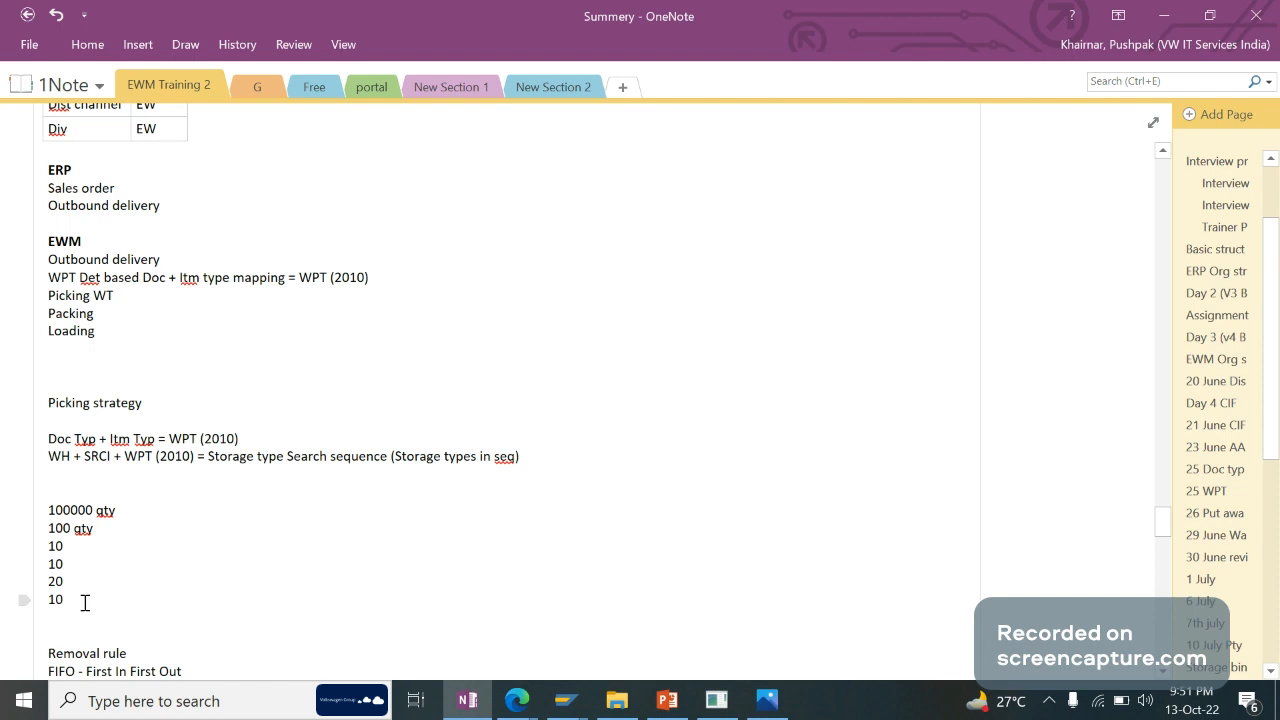
pyautogui.moveTo(85, 603); pyautogui.dragTo(53, 552)
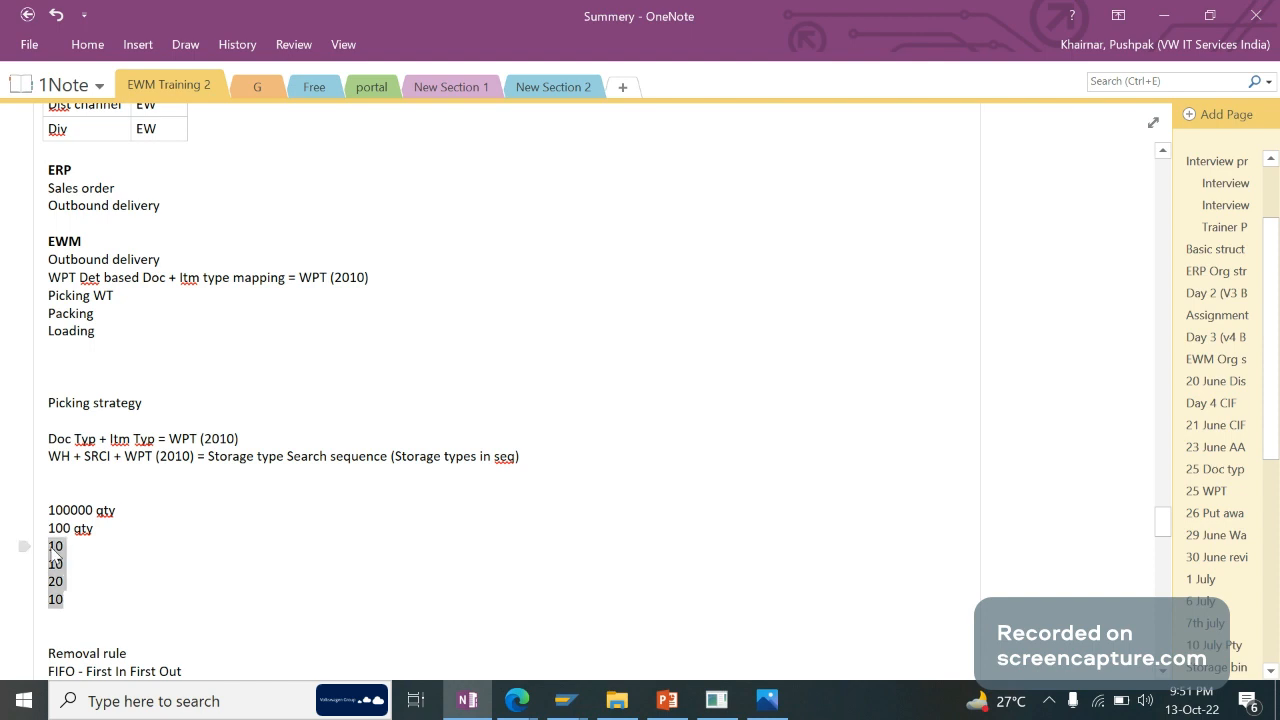
pyautogui.press('BackSpace')
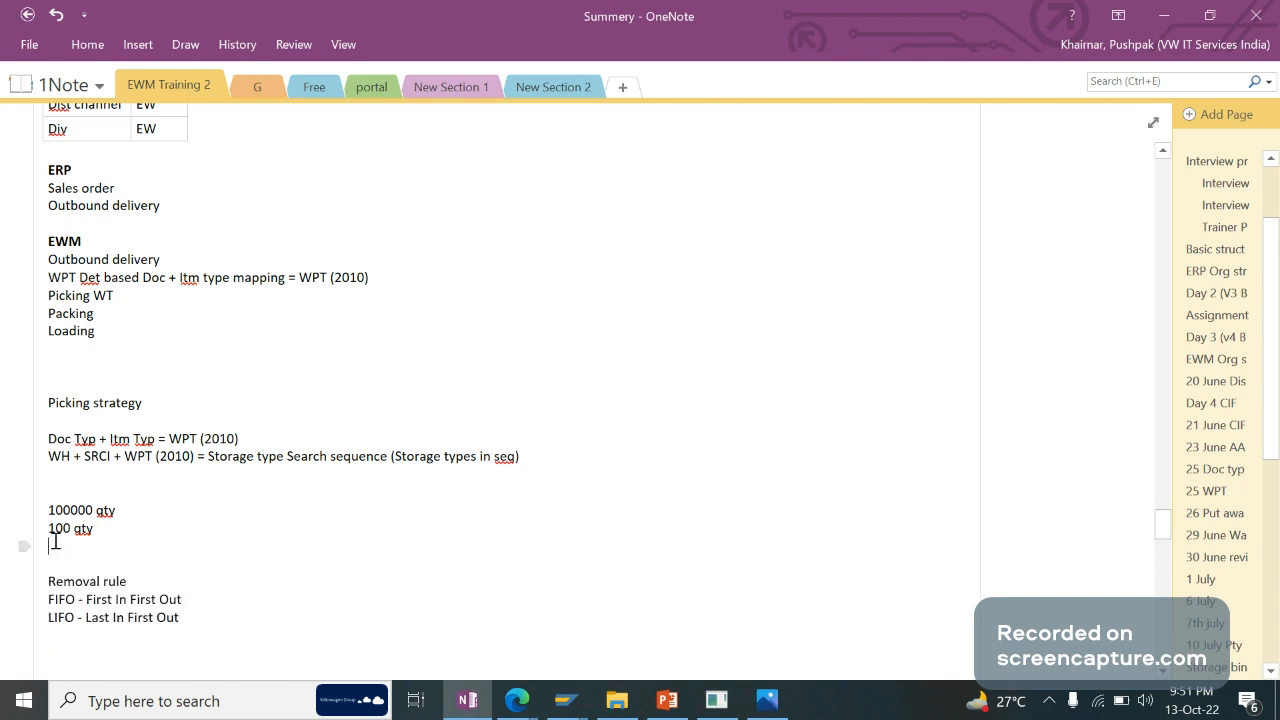
pyautogui.doubleClick(56, 528)
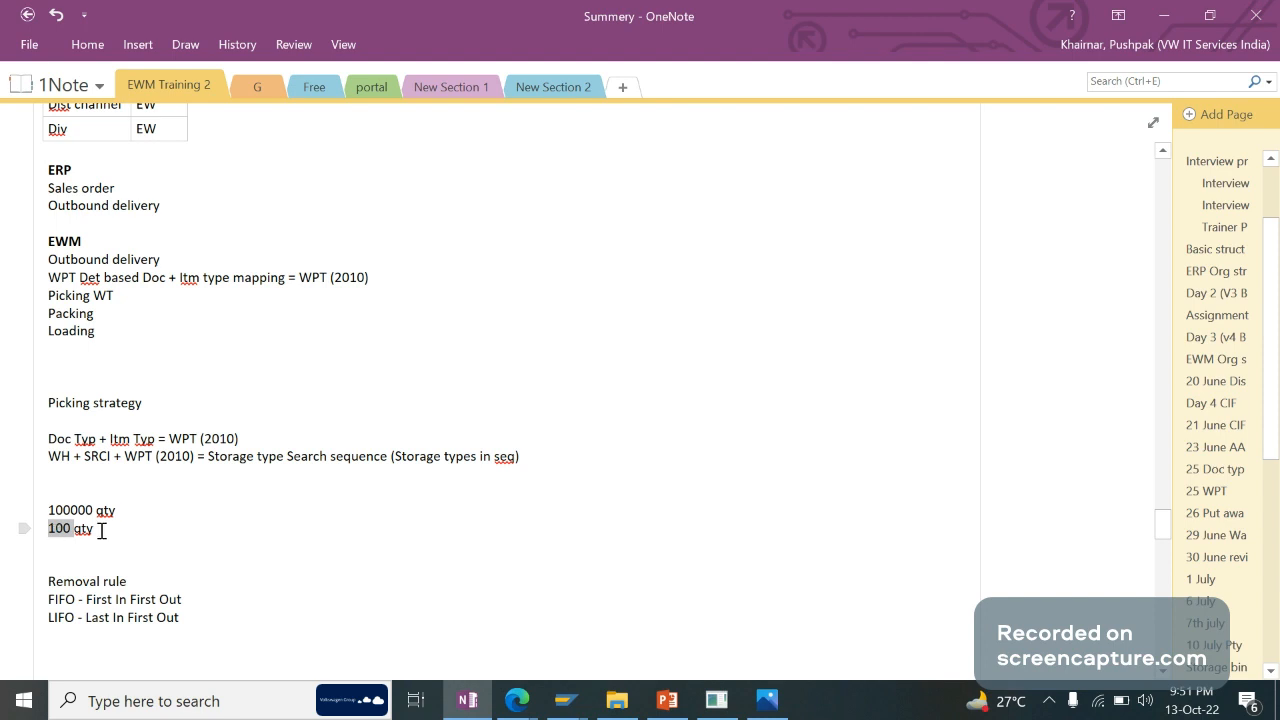
pyautogui.click(68, 533)
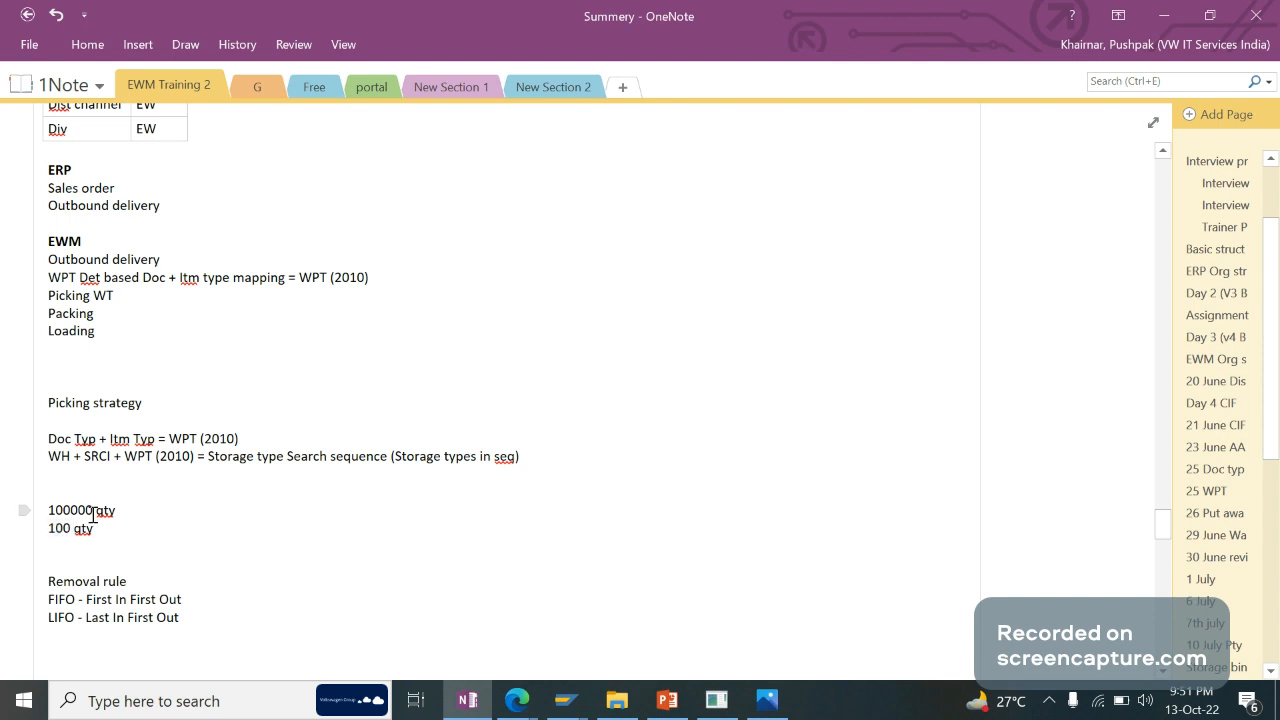
pyautogui.moveTo(93, 513); pyautogui.dragTo(33, 512)
pyautogui.click(88, 515)
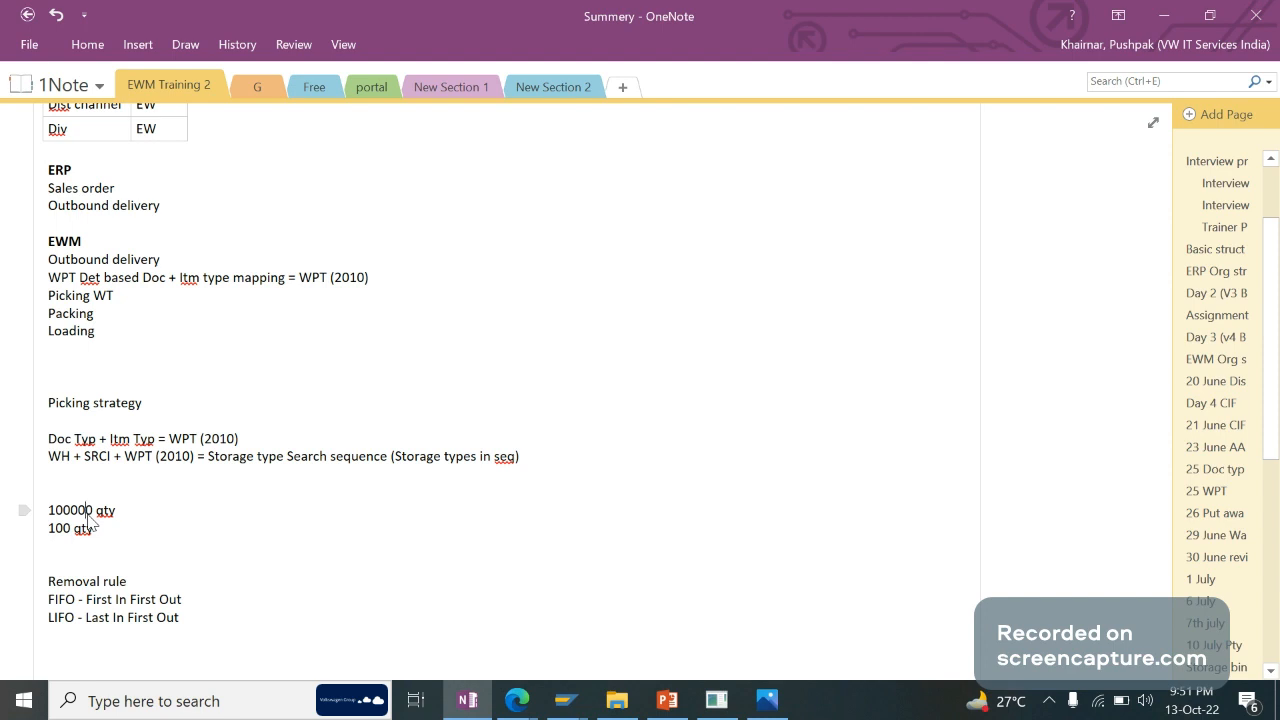
pyautogui.click(30, 586)
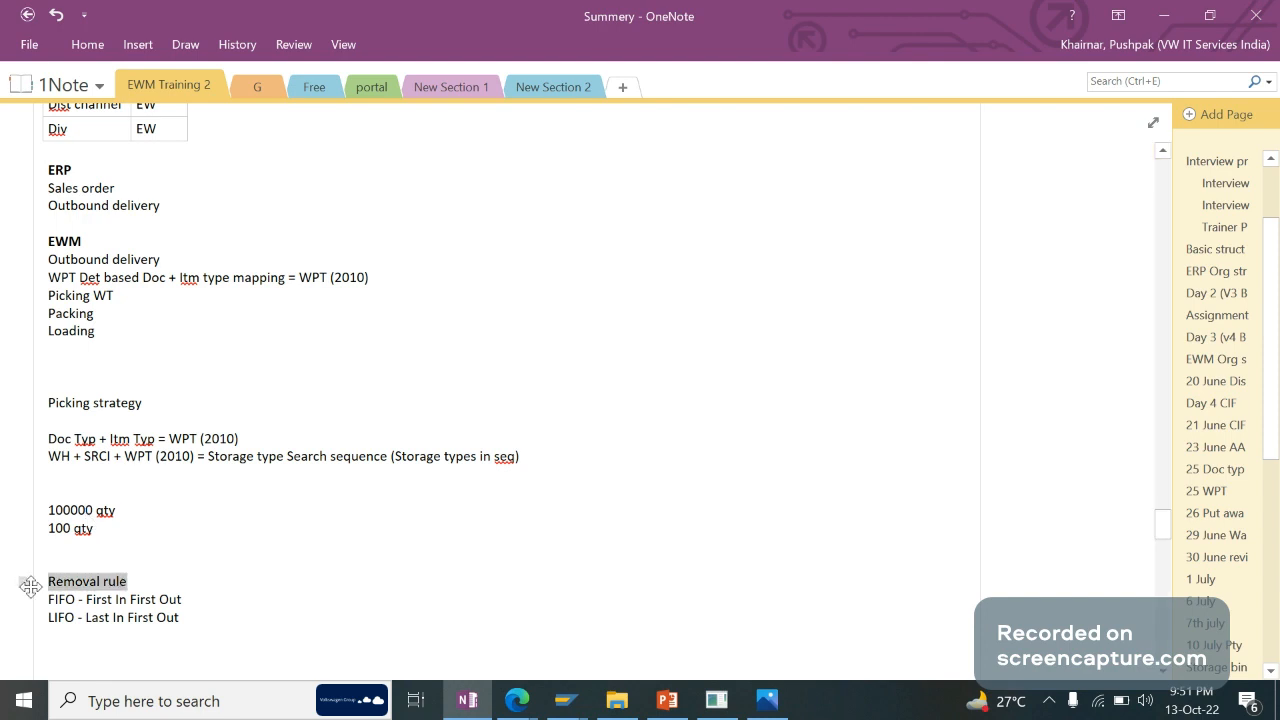
pyautogui.click(105, 510)
pyautogui.moveTo(122, 511); pyautogui.dragTo(46, 512)
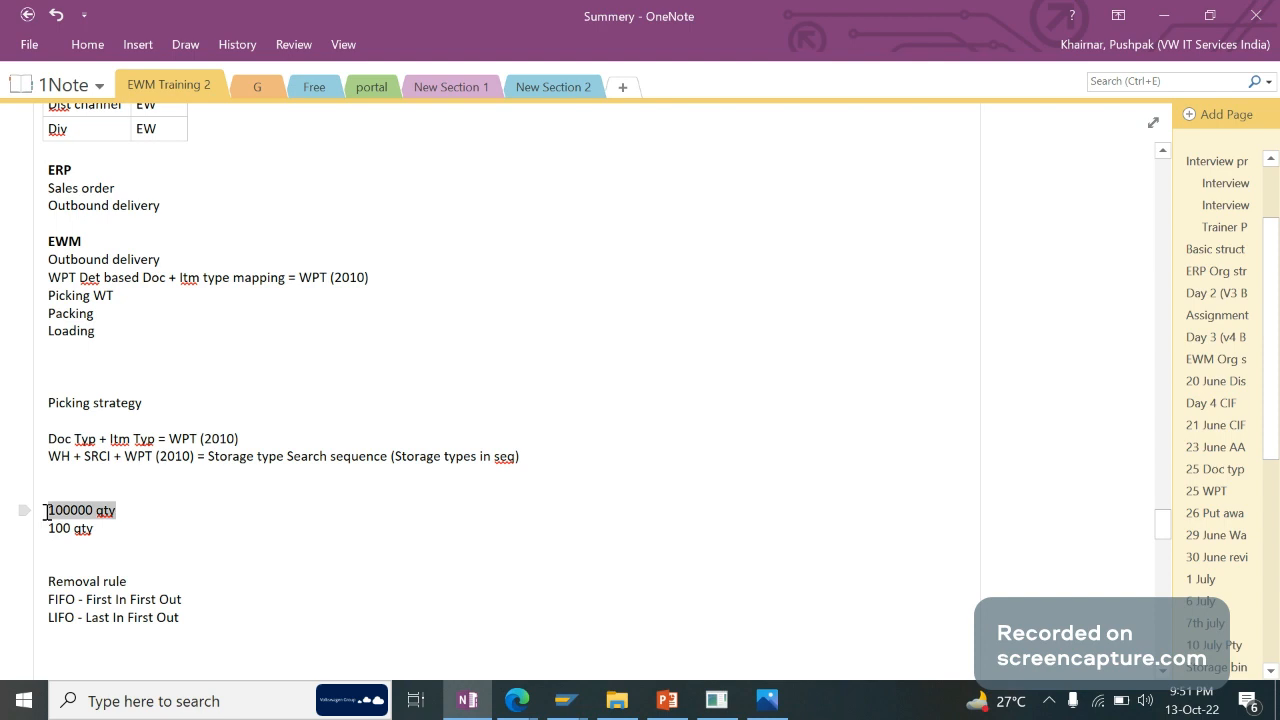
pyautogui.click(110, 515)
# Switch to SAP and open the warehouse management monitor /scwm/mon in a new session for warehouse GA09 with monitor SAP.
pyautogui.click(560, 703)
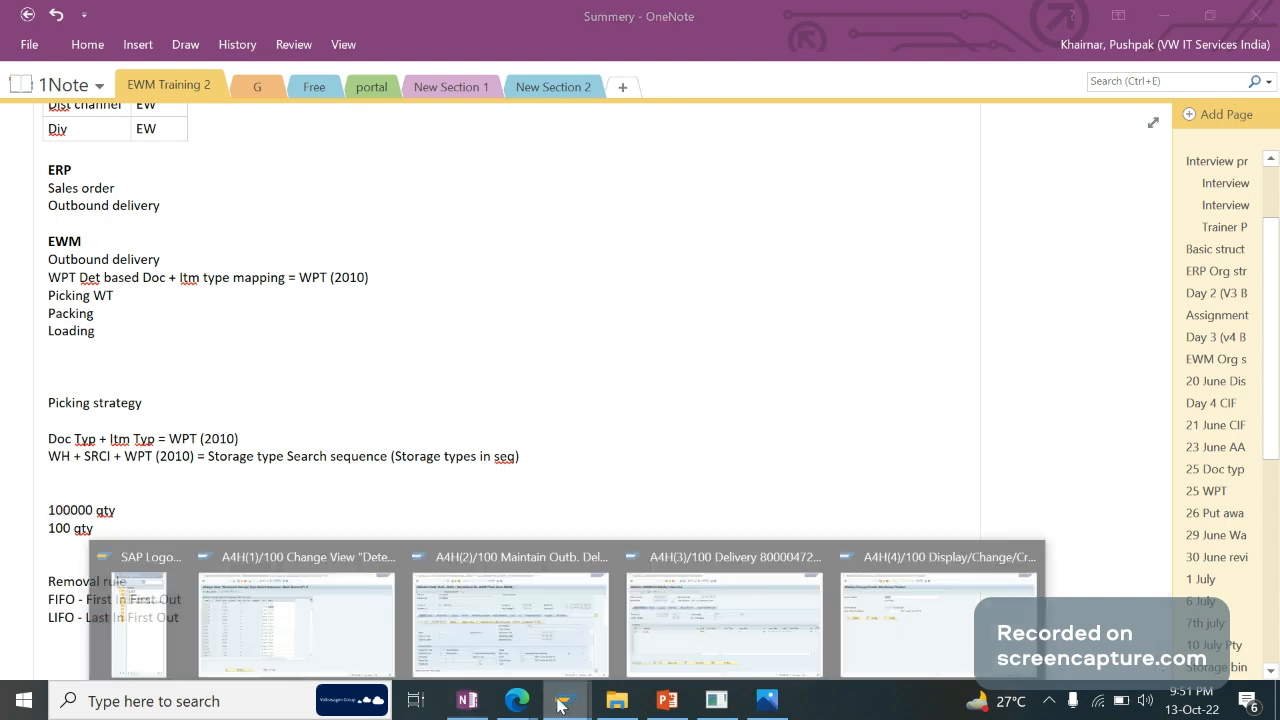
pyautogui.click(907, 605)
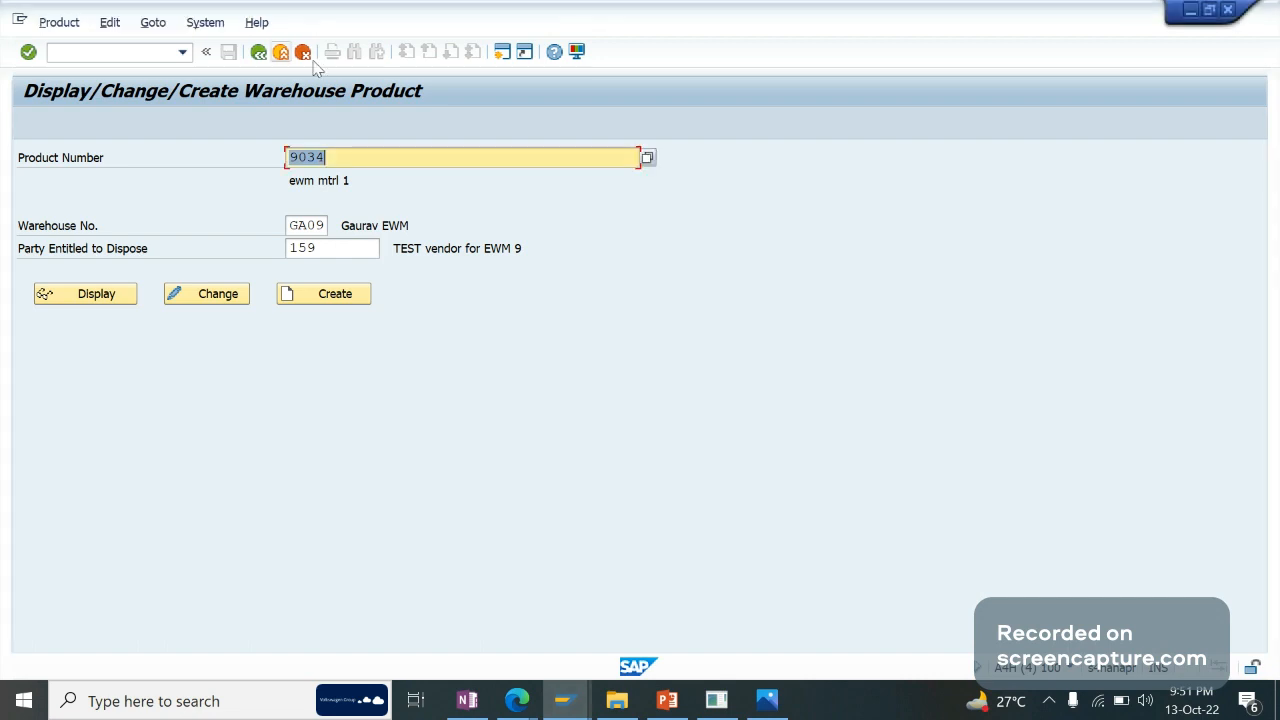
pyautogui.click(503, 53)
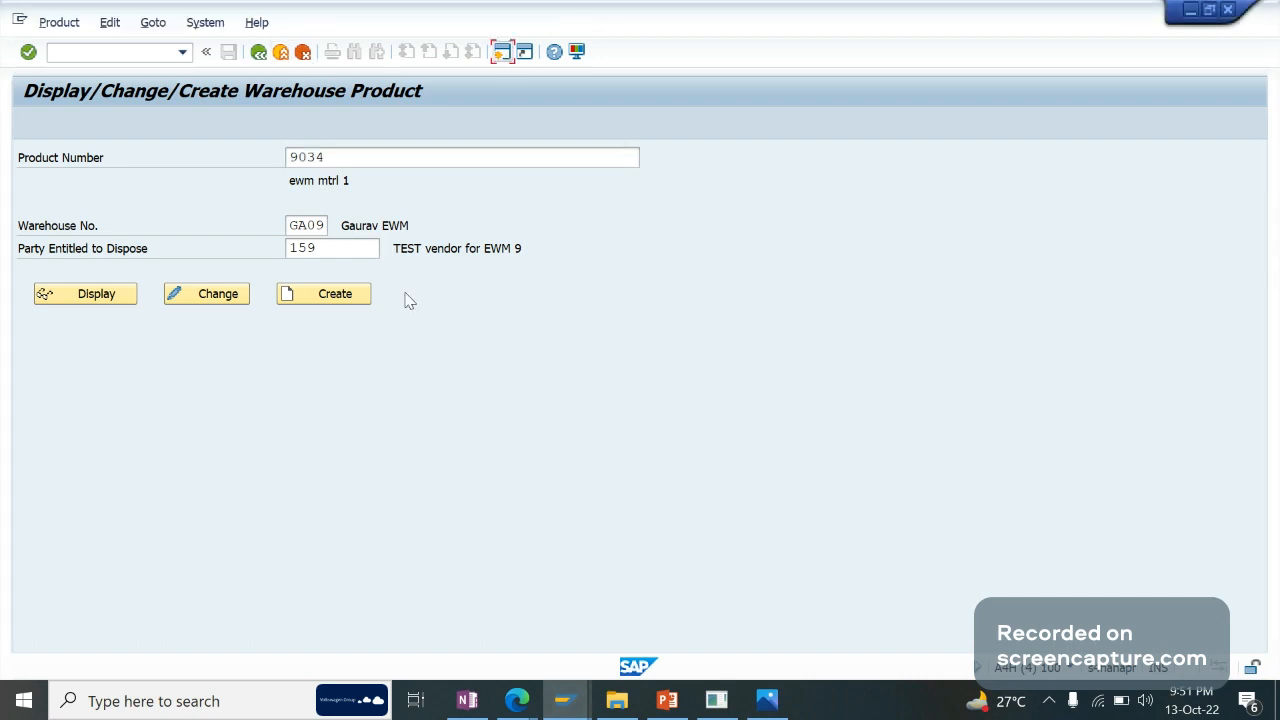
pyautogui.write('/n')
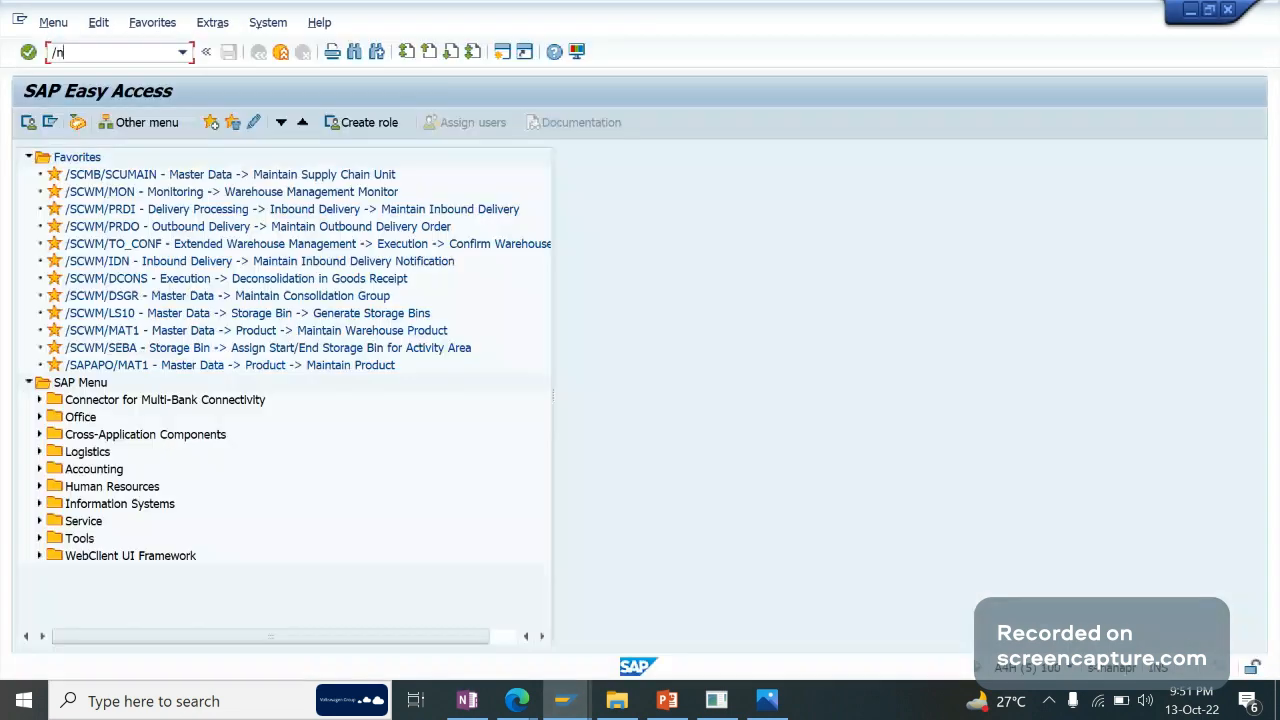
pyautogui.write('/scwm/mon')
pyautogui.press('Return')
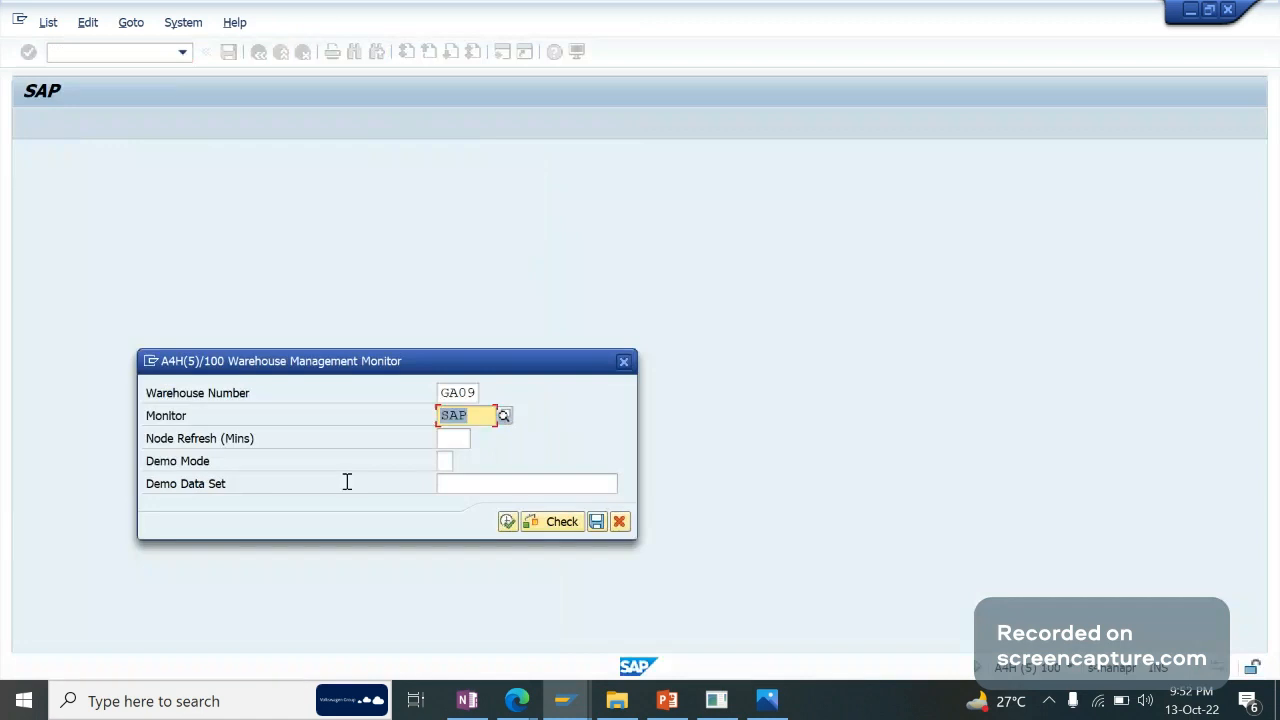
pyautogui.click(509, 522)
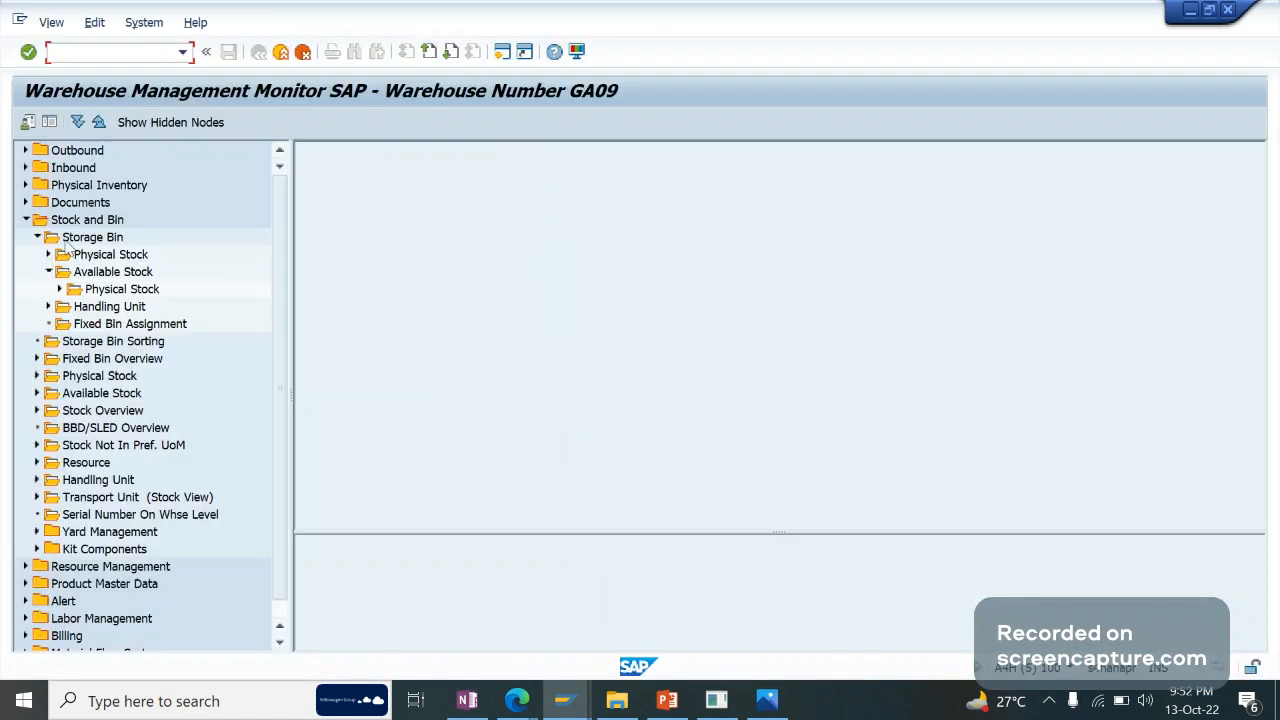
# Query the storage bins with the Empty Storage Bin criterion set to Not Equal To a blank value, and select all resulting rows.
pyautogui.doubleClick(95, 239)
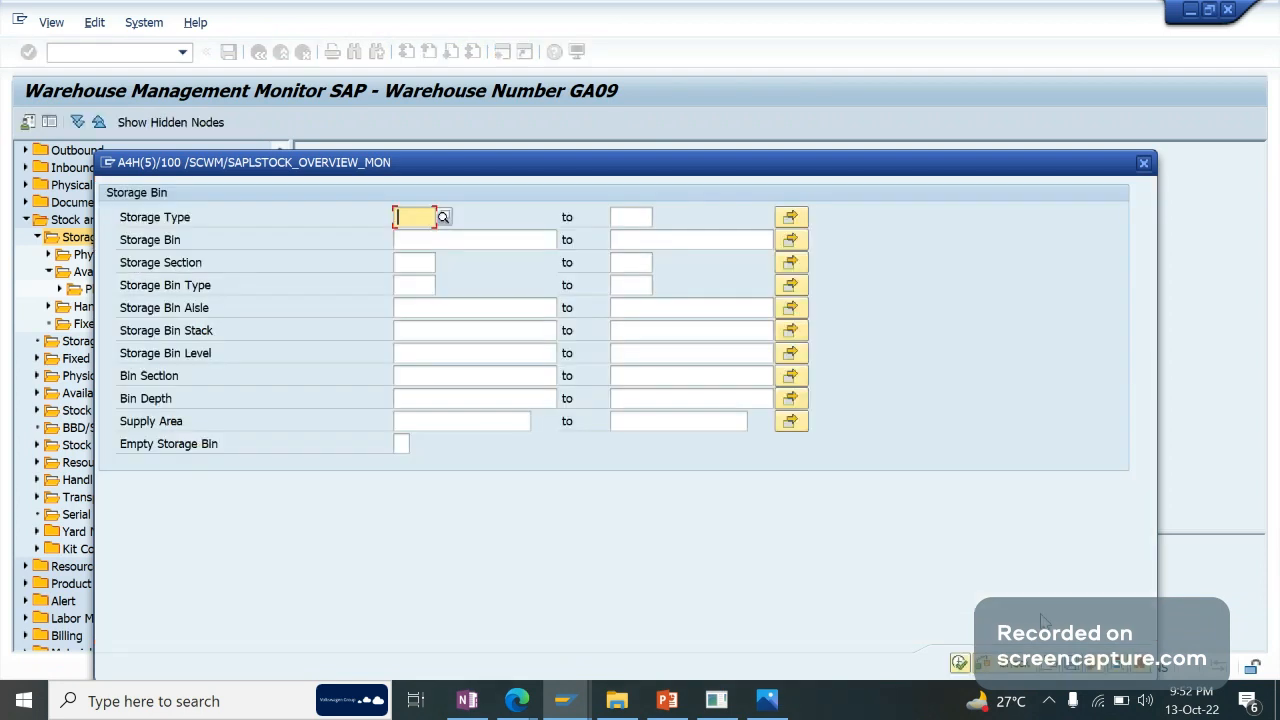
pyautogui.doubleClick(407, 444)
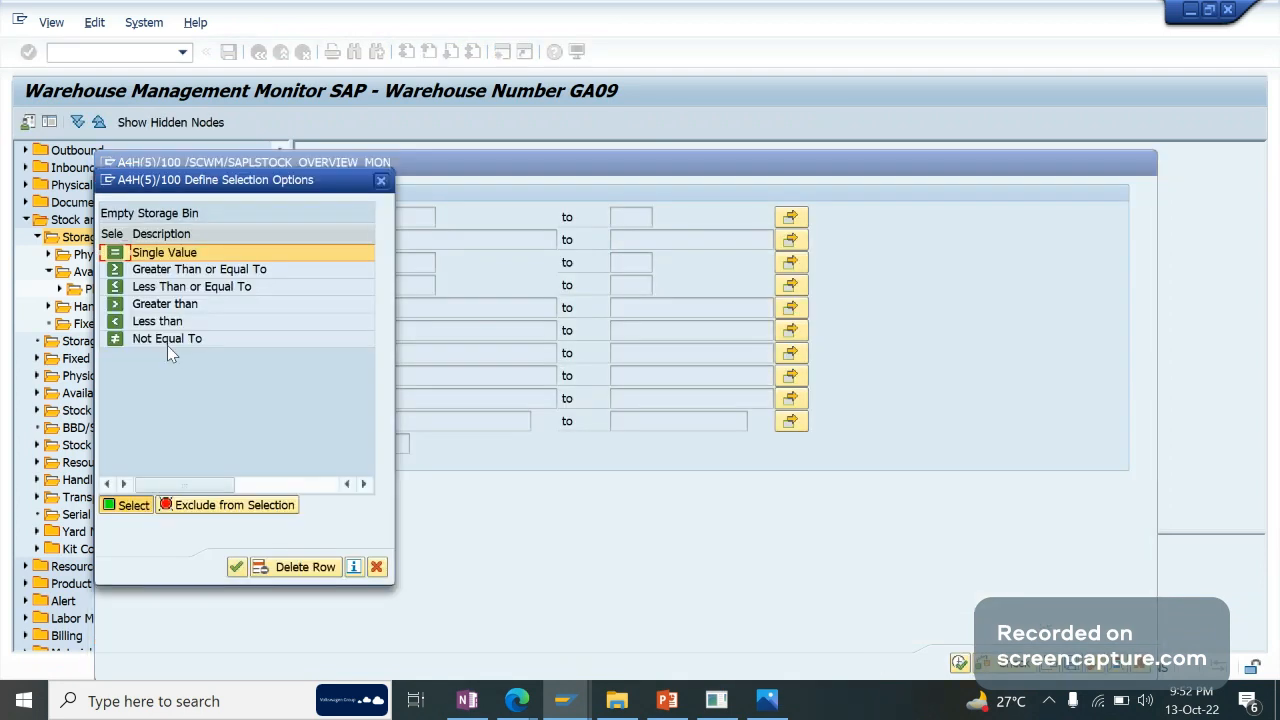
pyautogui.doubleClick(167, 345)
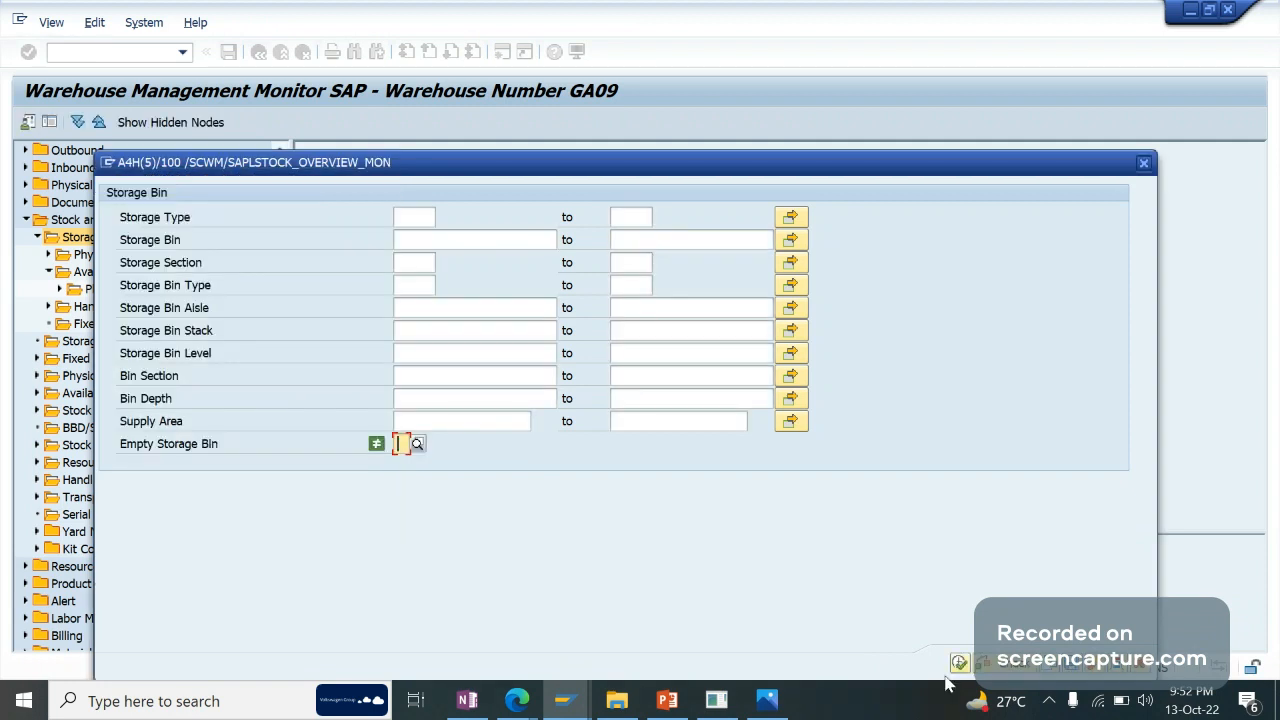
pyautogui.click(960, 665)
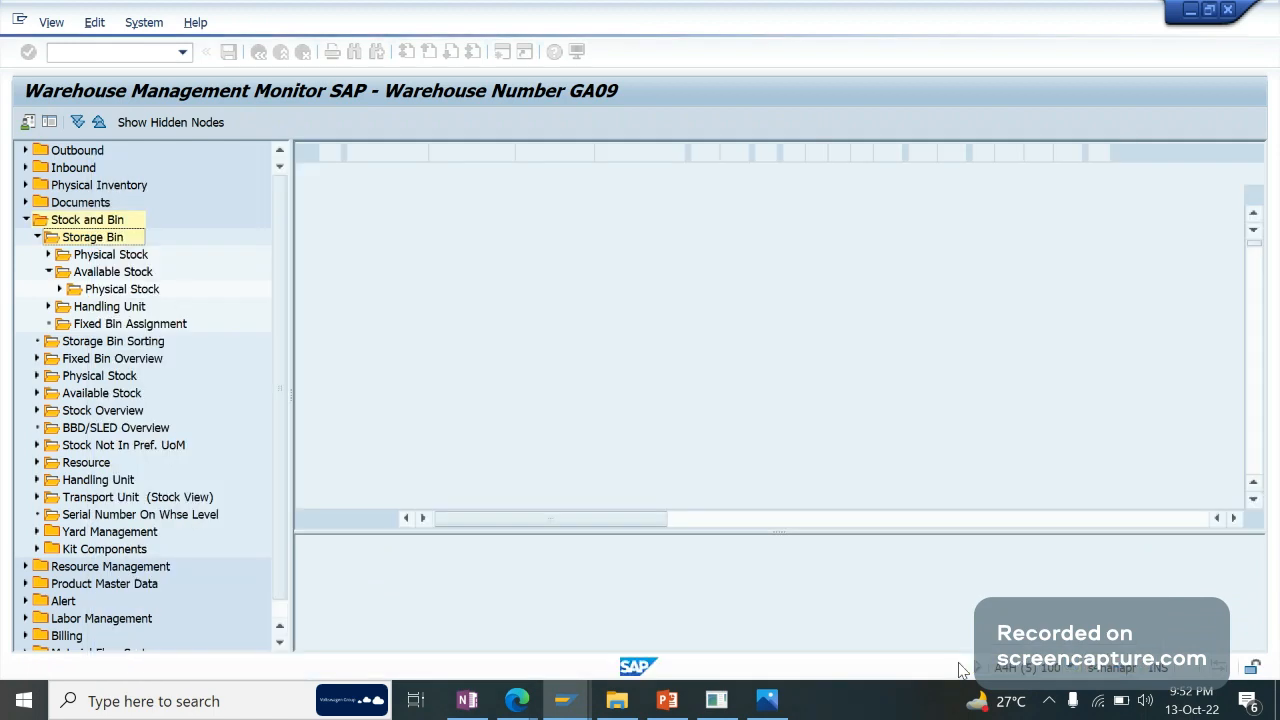
pyautogui.click(944, 353)
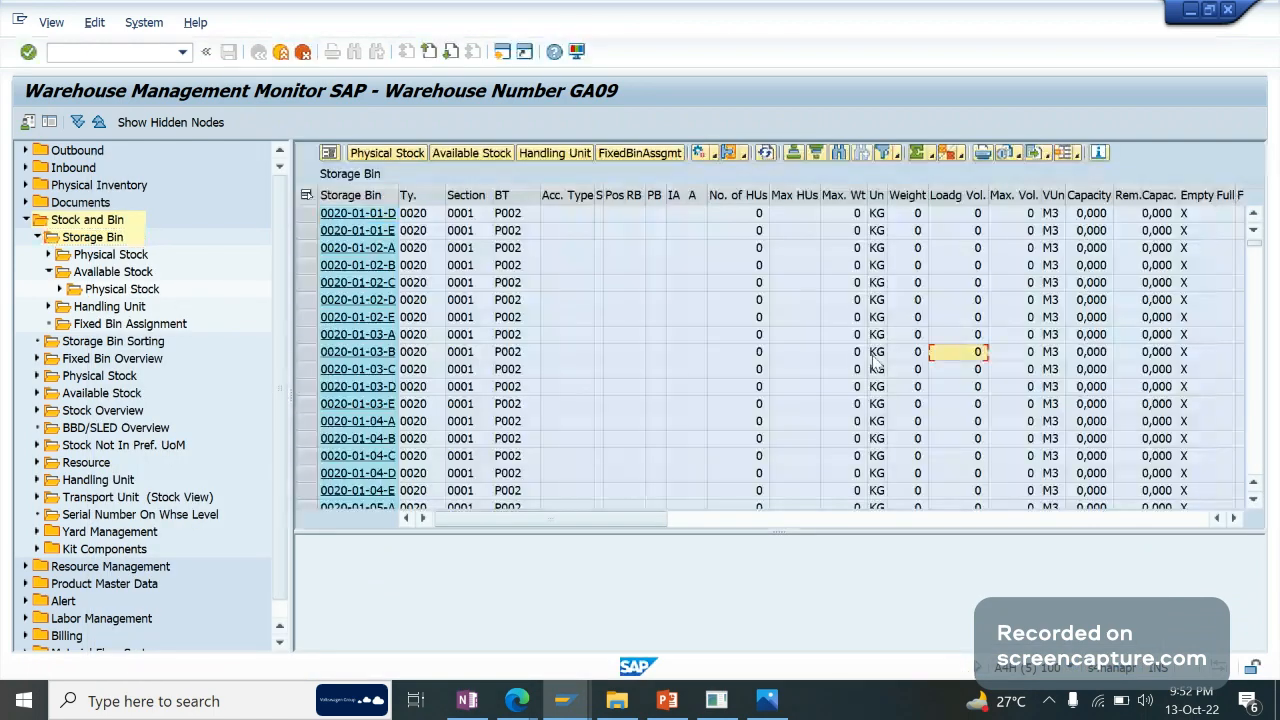
pyautogui.click(655, 300)
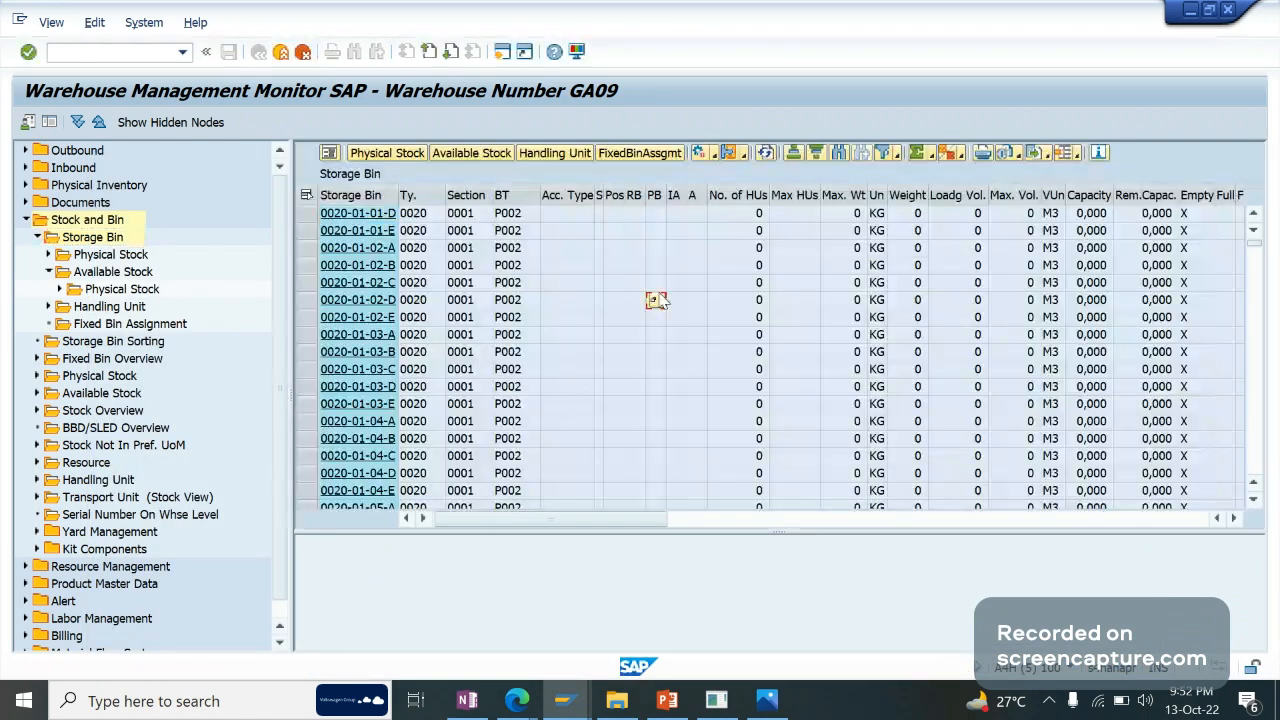
pyautogui.click(309, 195)
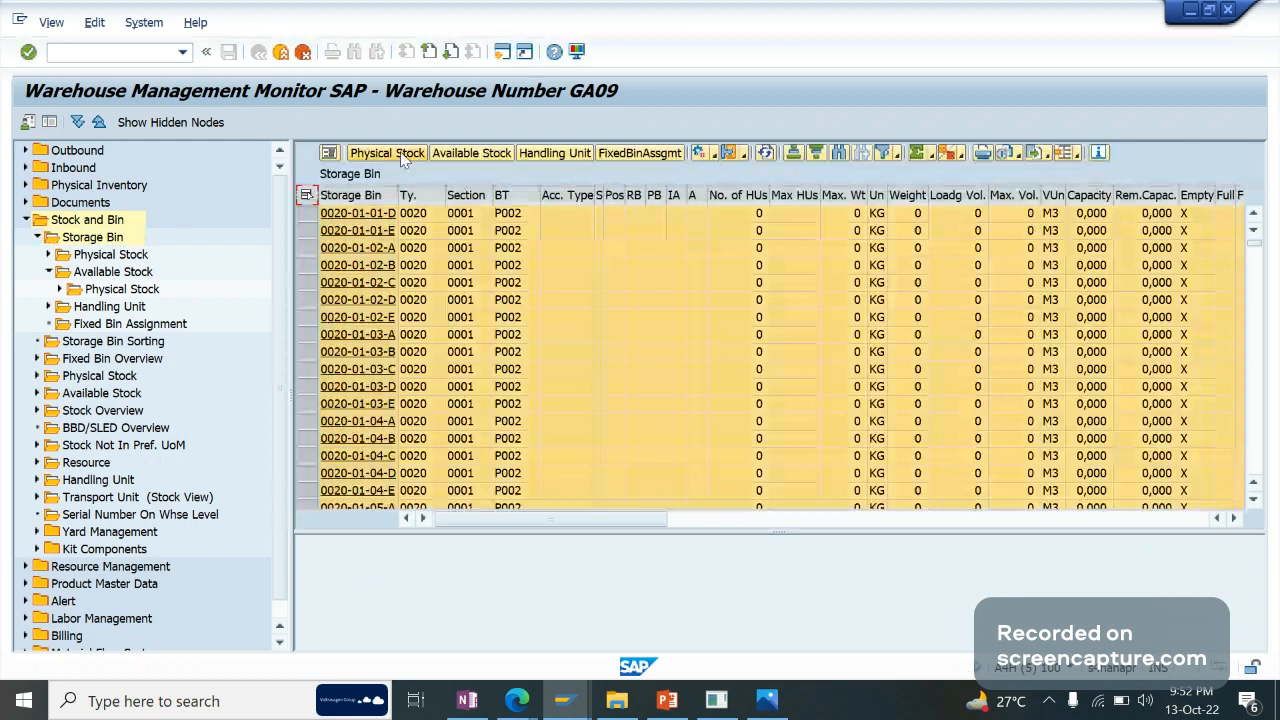
# Rerun the storage bin query for bins whose Empty Storage Bin value is not equal to X (Yes).
pyautogui.doubleClick(99, 252)
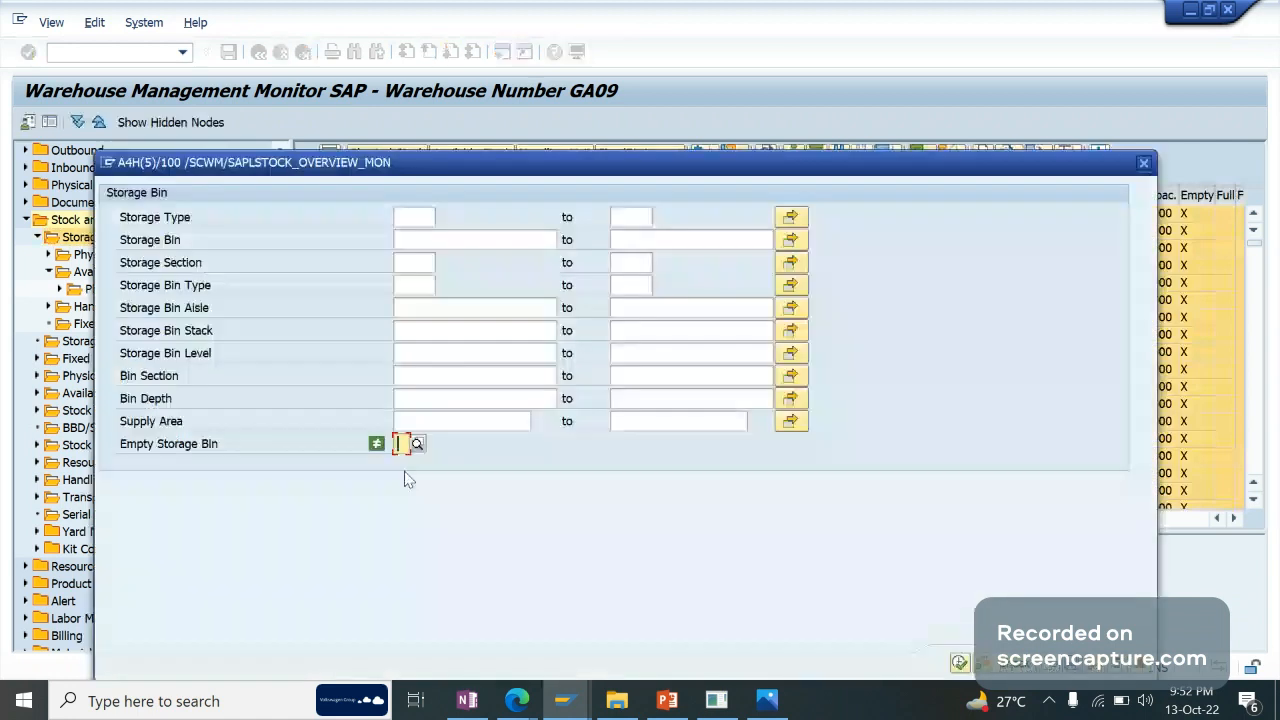
pyautogui.click(419, 444)
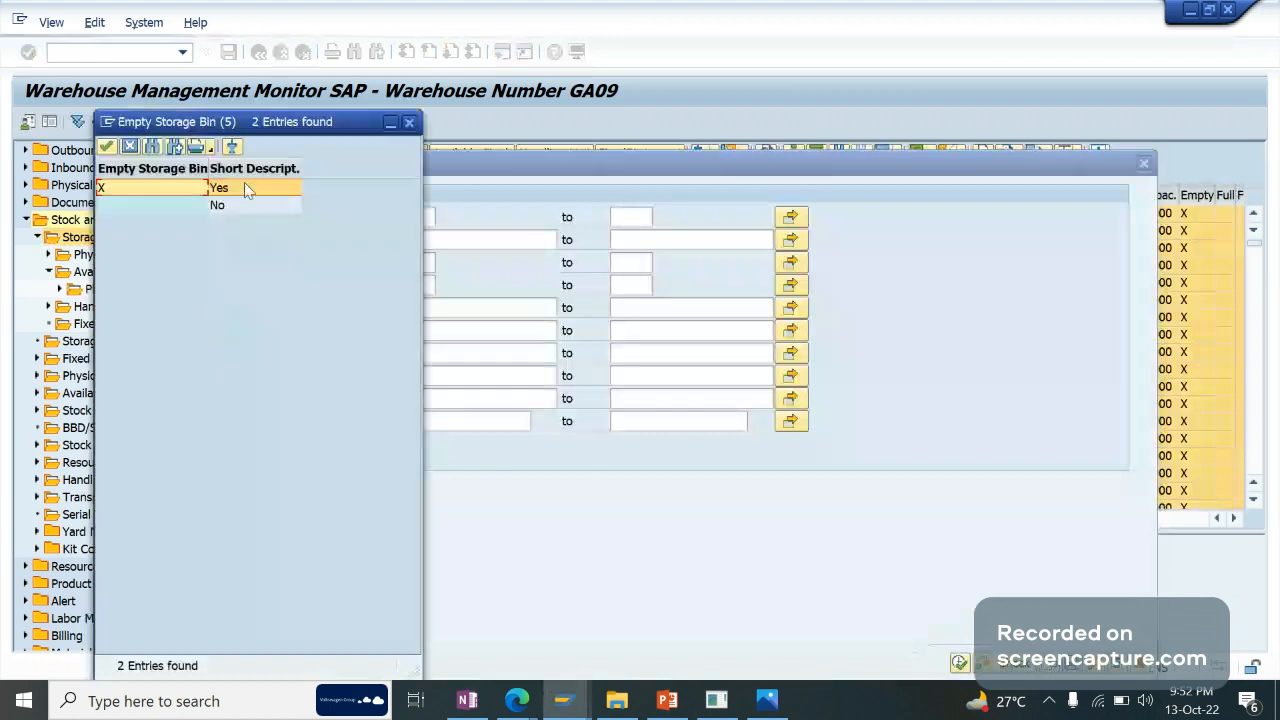
pyautogui.doubleClick(244, 187)
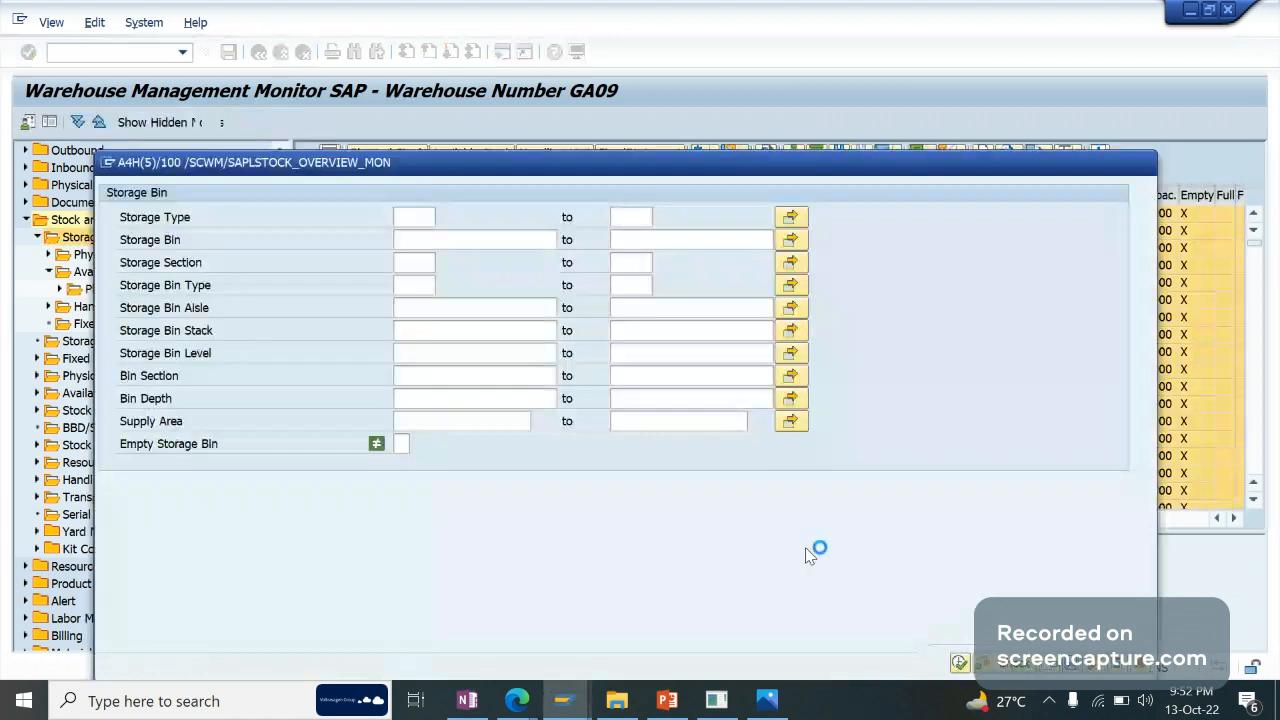
pyautogui.click(960, 662)
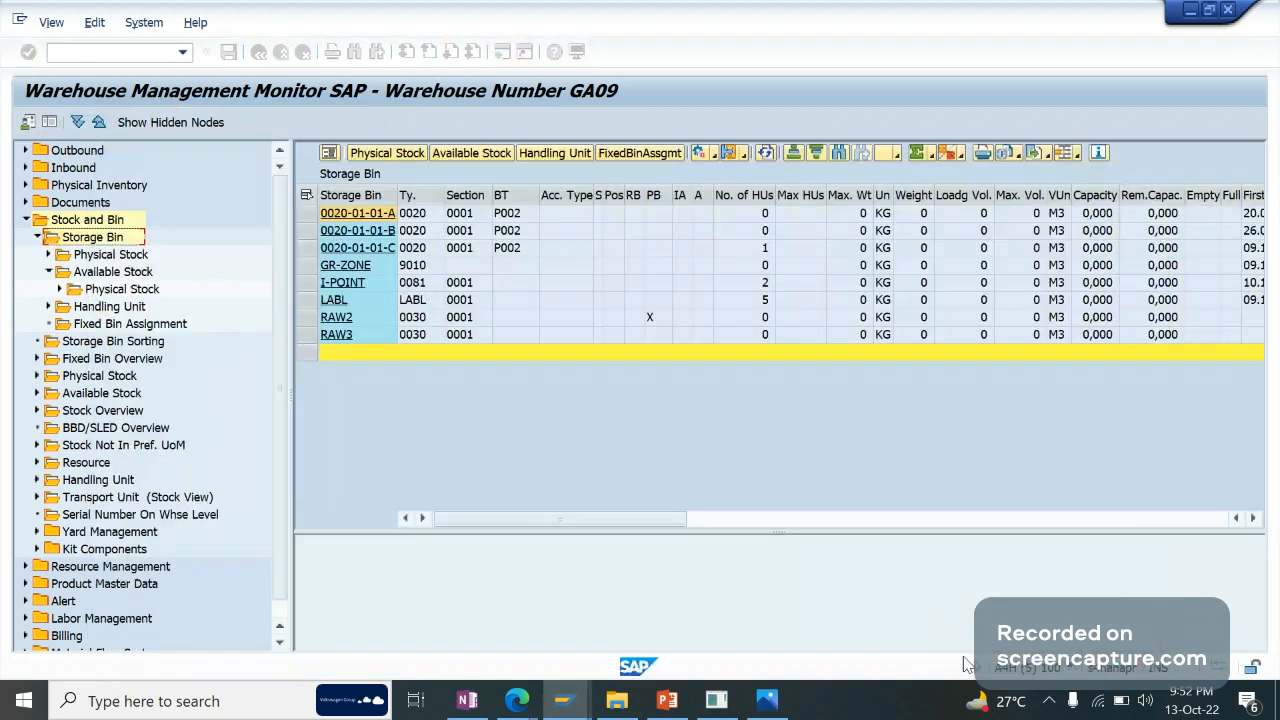
# Drill down from all listed storage bins through their available stock to the physical stock, enlarging the lower list.
pyautogui.click(307, 196)
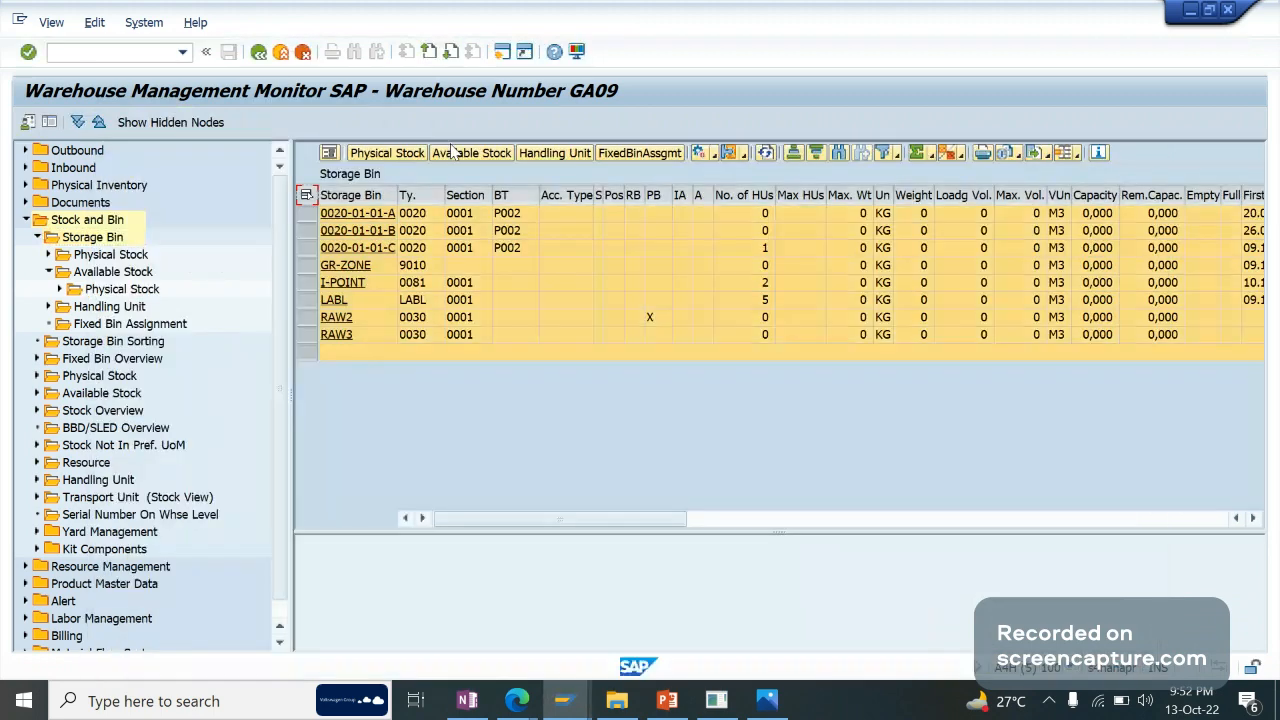
pyautogui.click(455, 152)
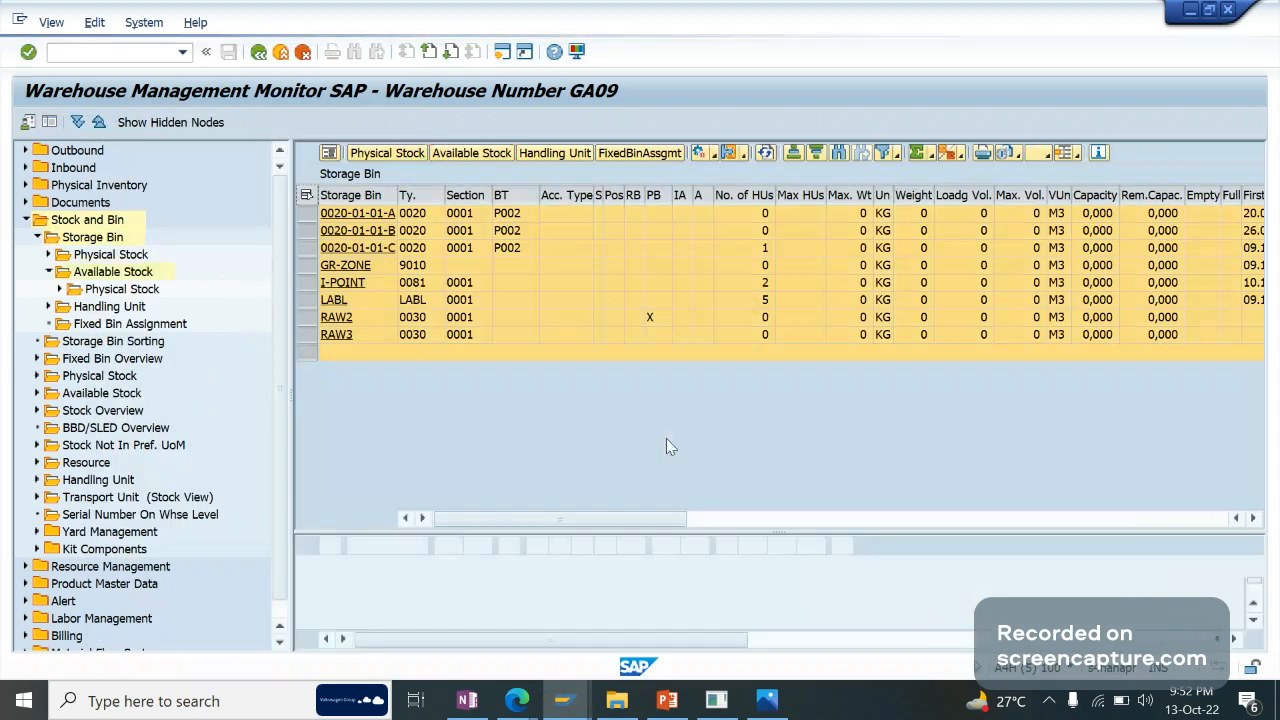
pyautogui.moveTo(870, 528); pyautogui.dragTo(817, 374)
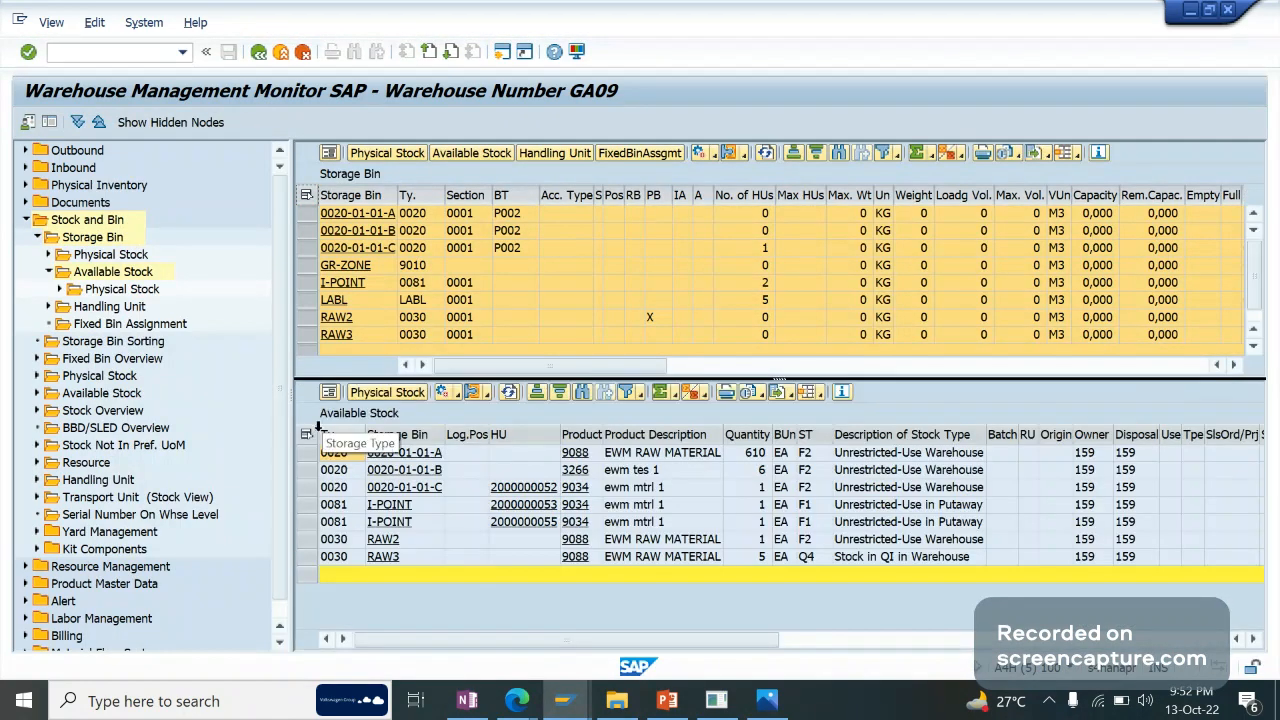
pyautogui.click(306, 434)
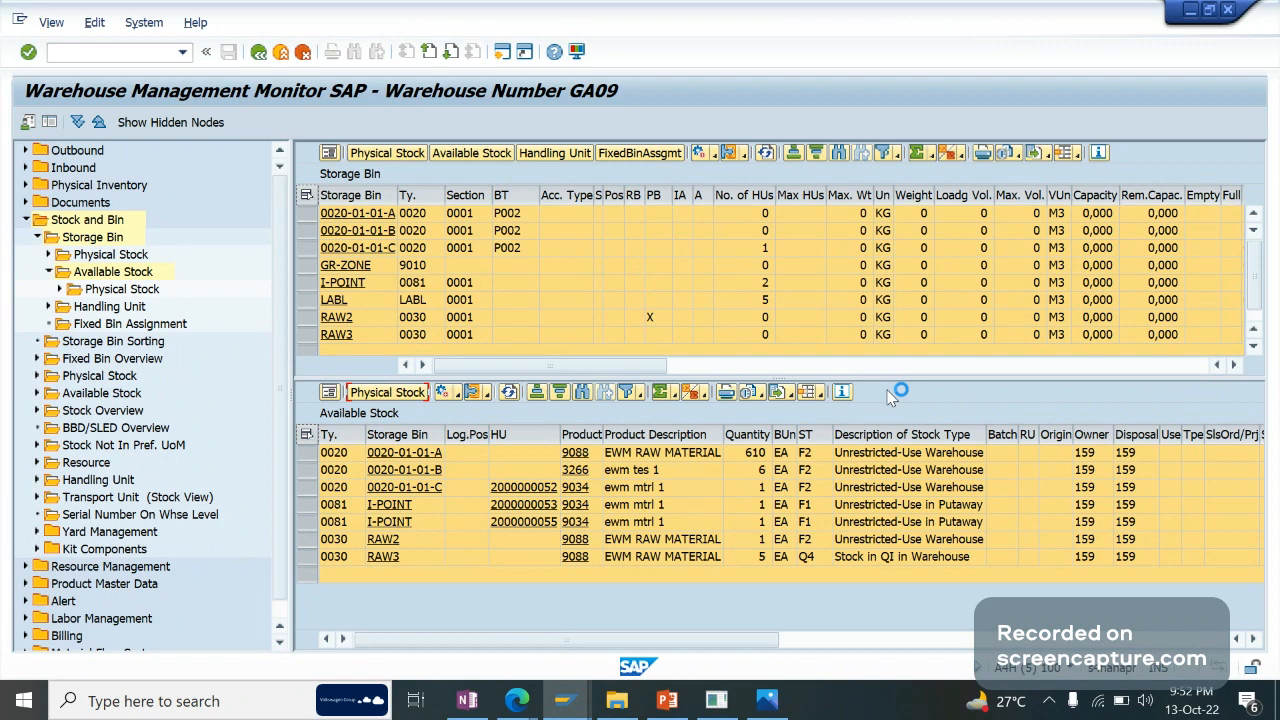
pyautogui.moveTo(872, 377); pyautogui.dragTo(835, 232)
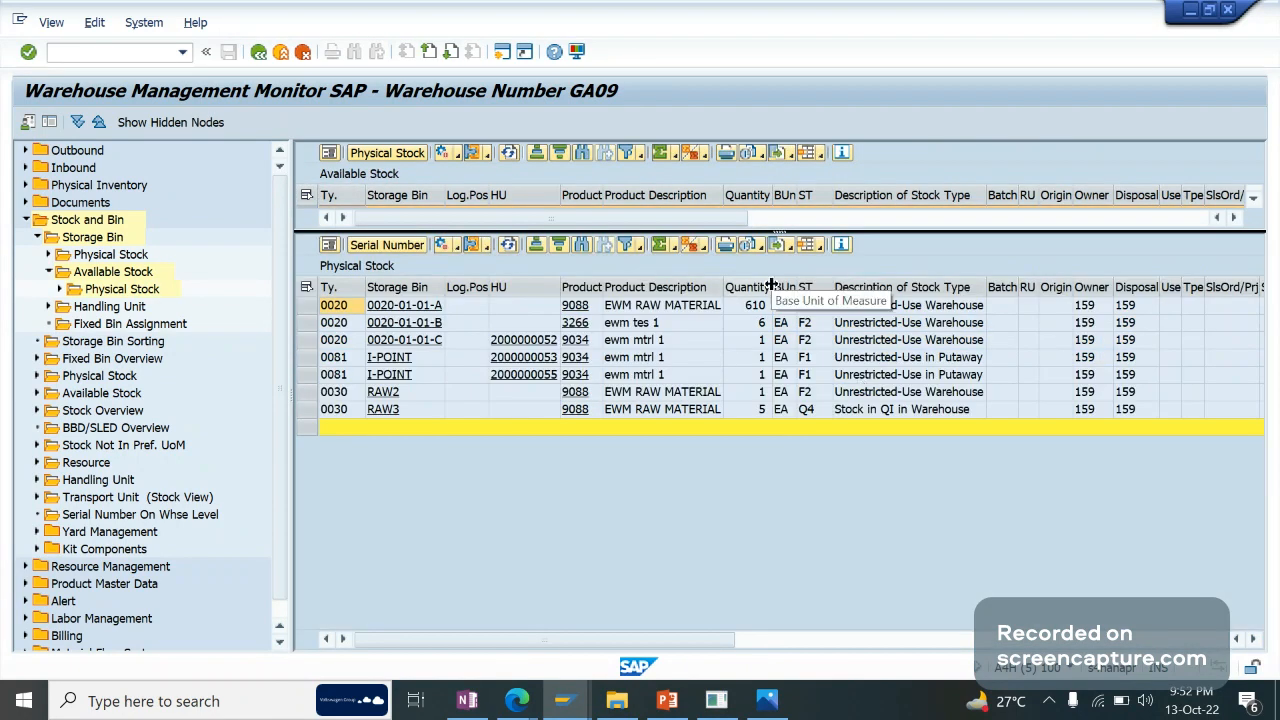
# Sort the physical stock list by GR Date in descending order.
pyautogui.click(928, 346)
pyautogui.press('Right')
pyautogui.press('Right')
pyautogui.press('Right')
pyautogui.press('Right')
pyautogui.press('Right')
pyautogui.press('Right')
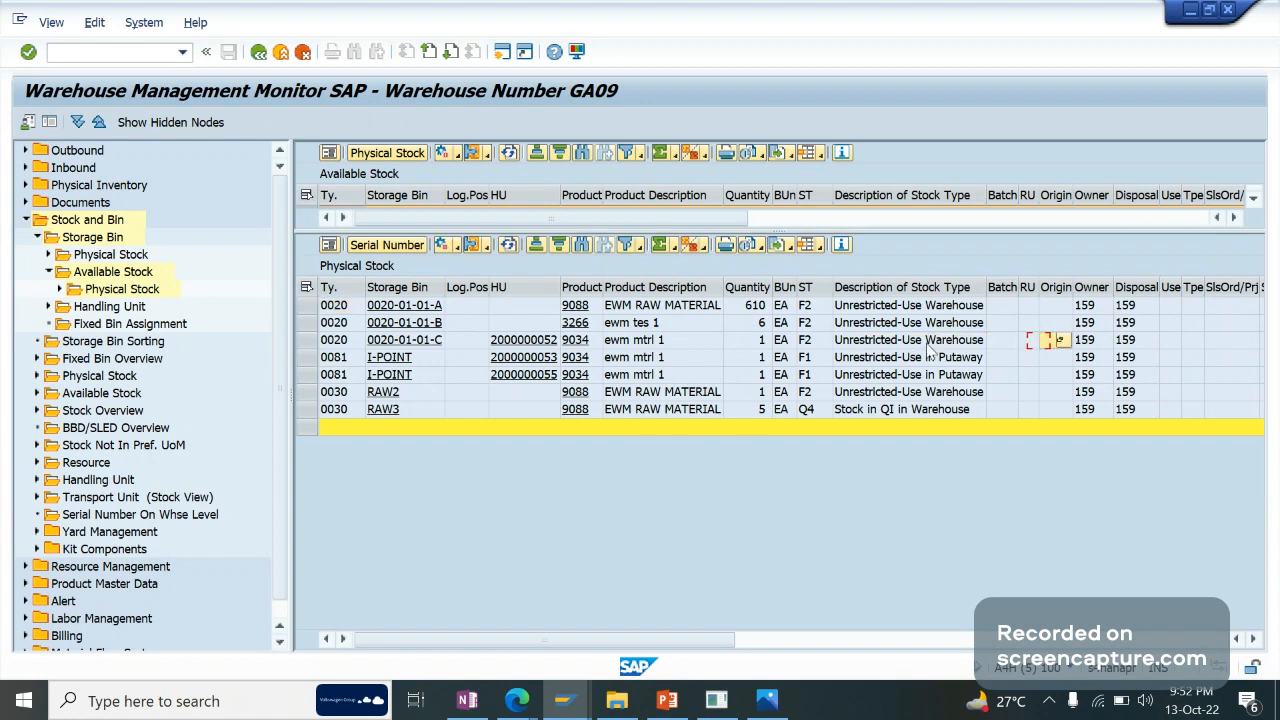
pyautogui.press('Right')
pyautogui.press('Right')
pyautogui.press('Right')
pyautogui.press('Right')
pyautogui.press('Right')
pyautogui.press('Right')
pyautogui.press('Right')
pyautogui.press('Right')
pyautogui.press('Right')
pyautogui.press('Right')
pyautogui.press('Right')
pyautogui.press('Right')
pyautogui.press('Right')
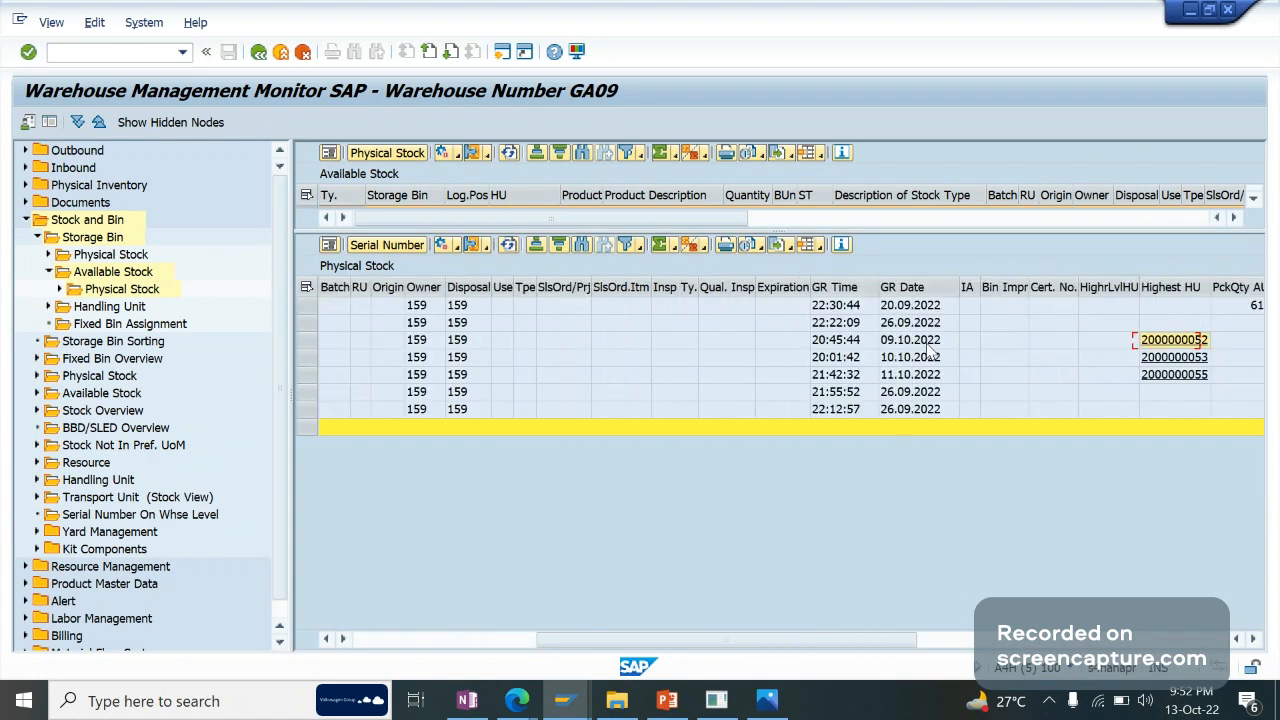
pyautogui.click(848, 288)
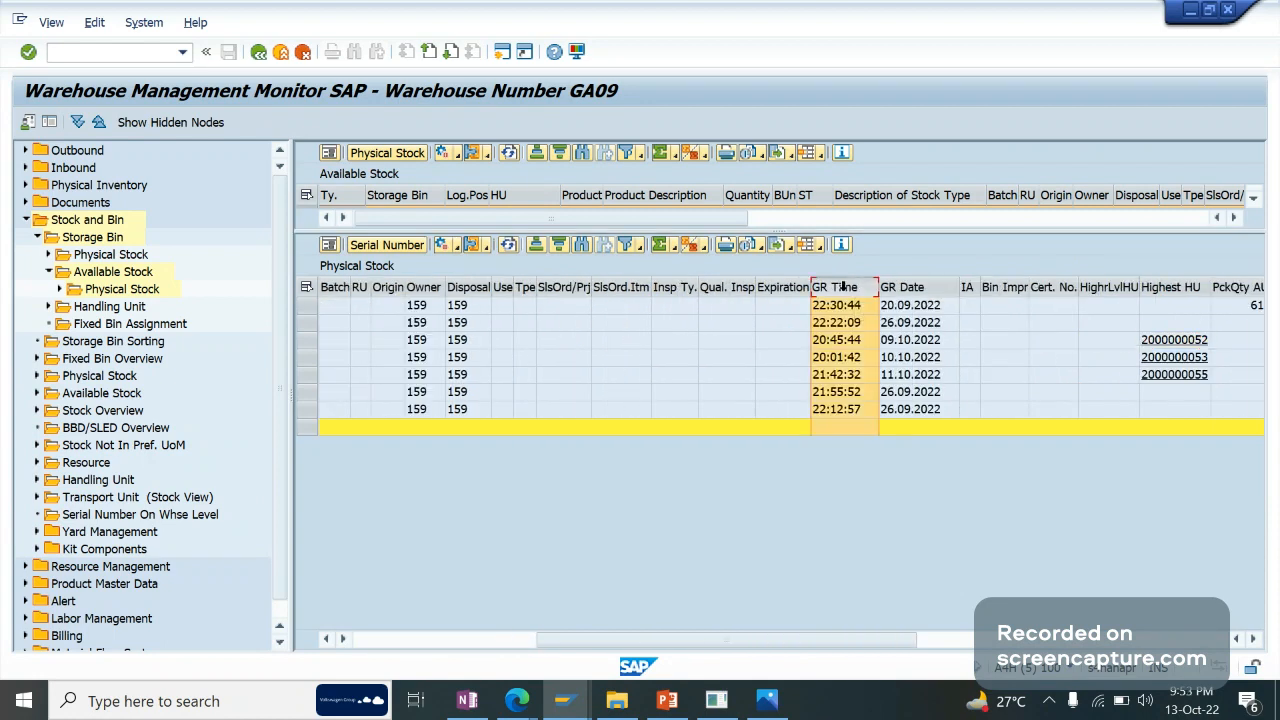
pyautogui.click(895, 281)
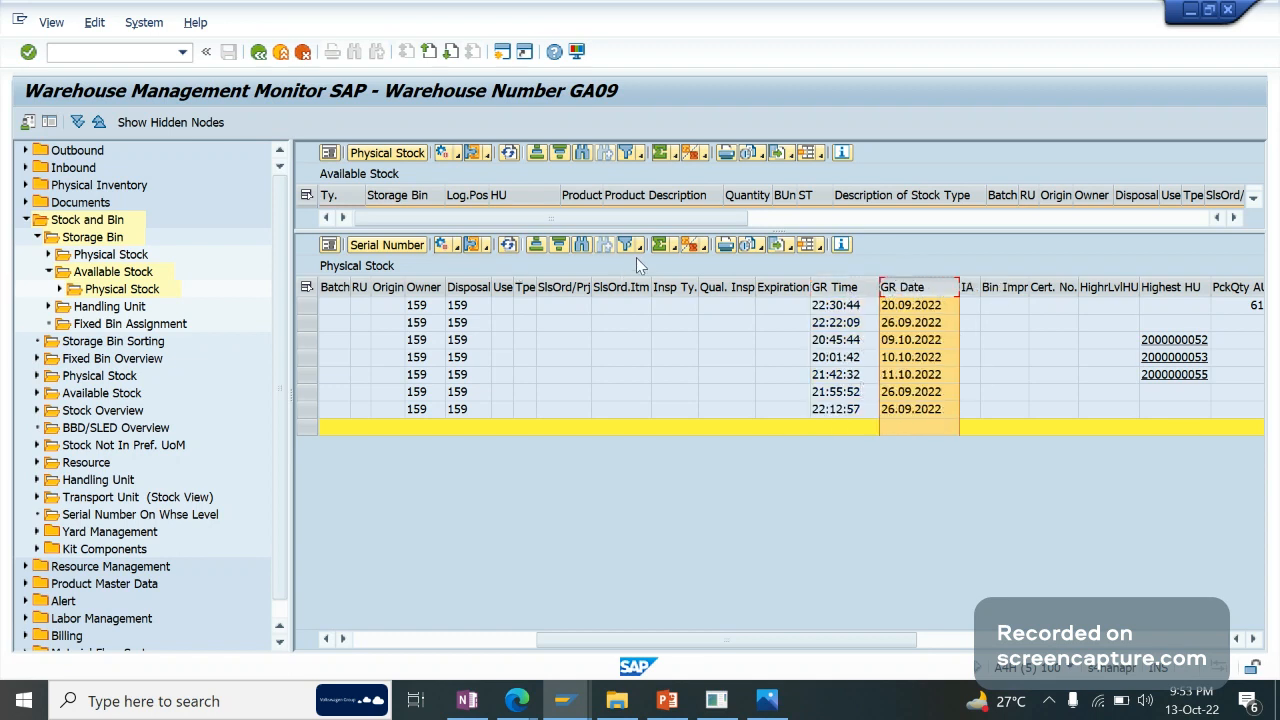
pyautogui.click(559, 244)
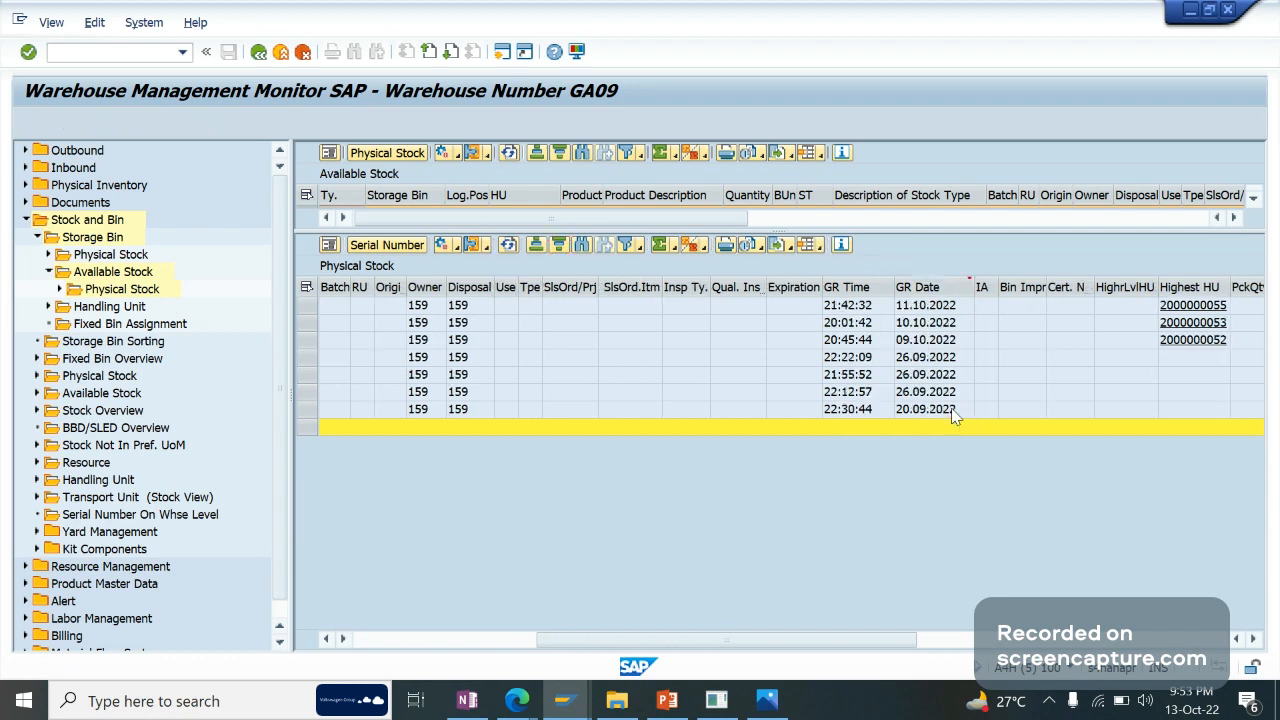
# Move the GR Date column between the Product and Product Description columns of the physical stock list.
pyautogui.click(920, 289)
pyautogui.moveTo(922, 299); pyautogui.dragTo(704, 297)
pyautogui.click(674, 309)
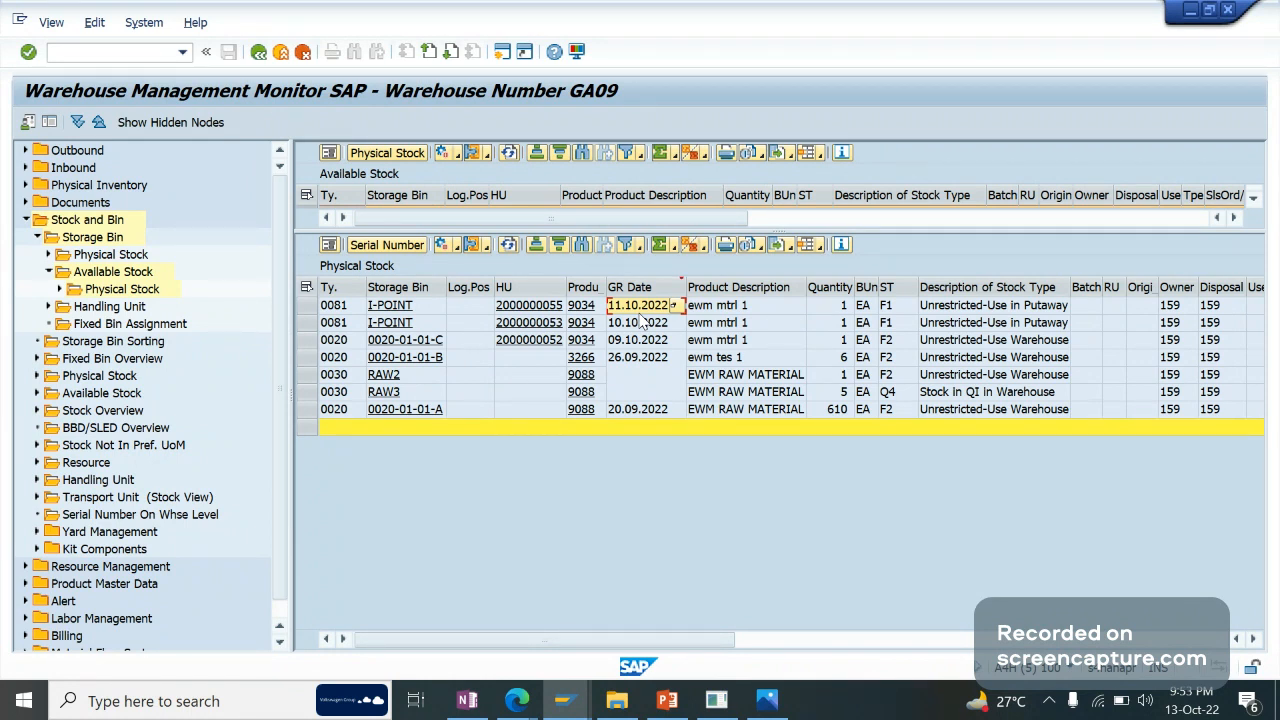
pyautogui.press('Left')
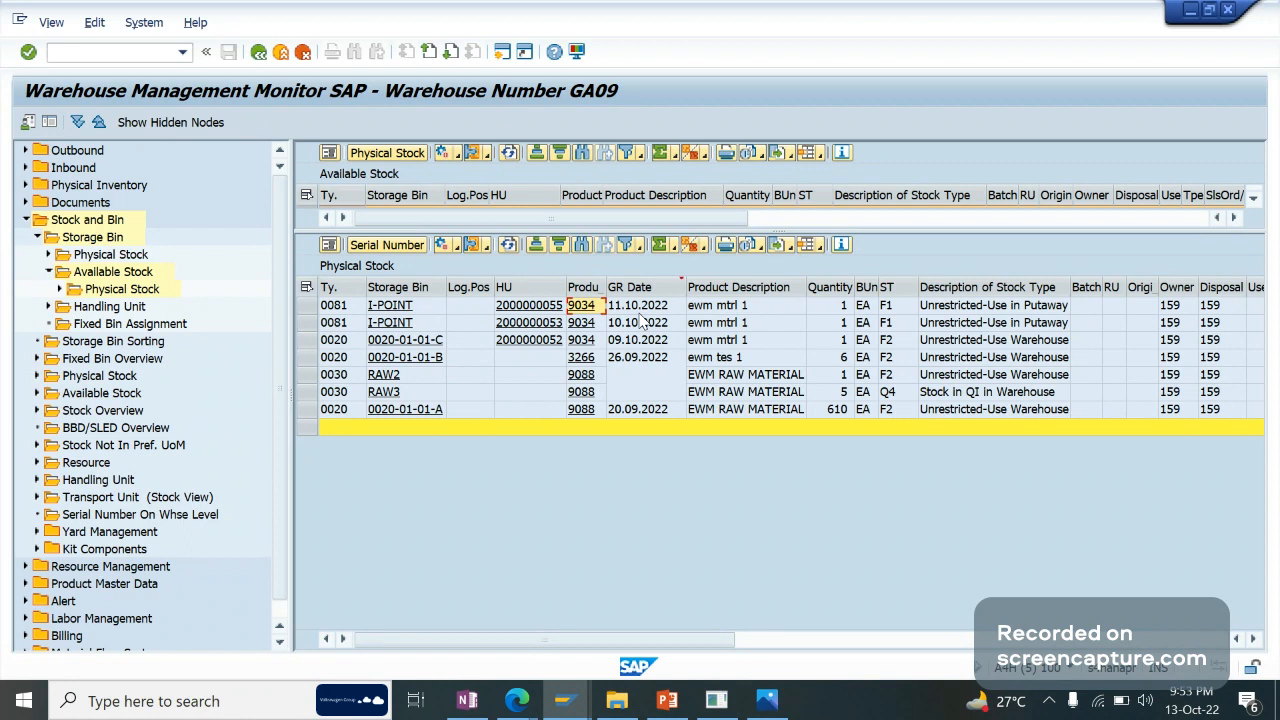
# Hide the stock type (ST) column in the physical stock list.
pyautogui.click(889, 288)
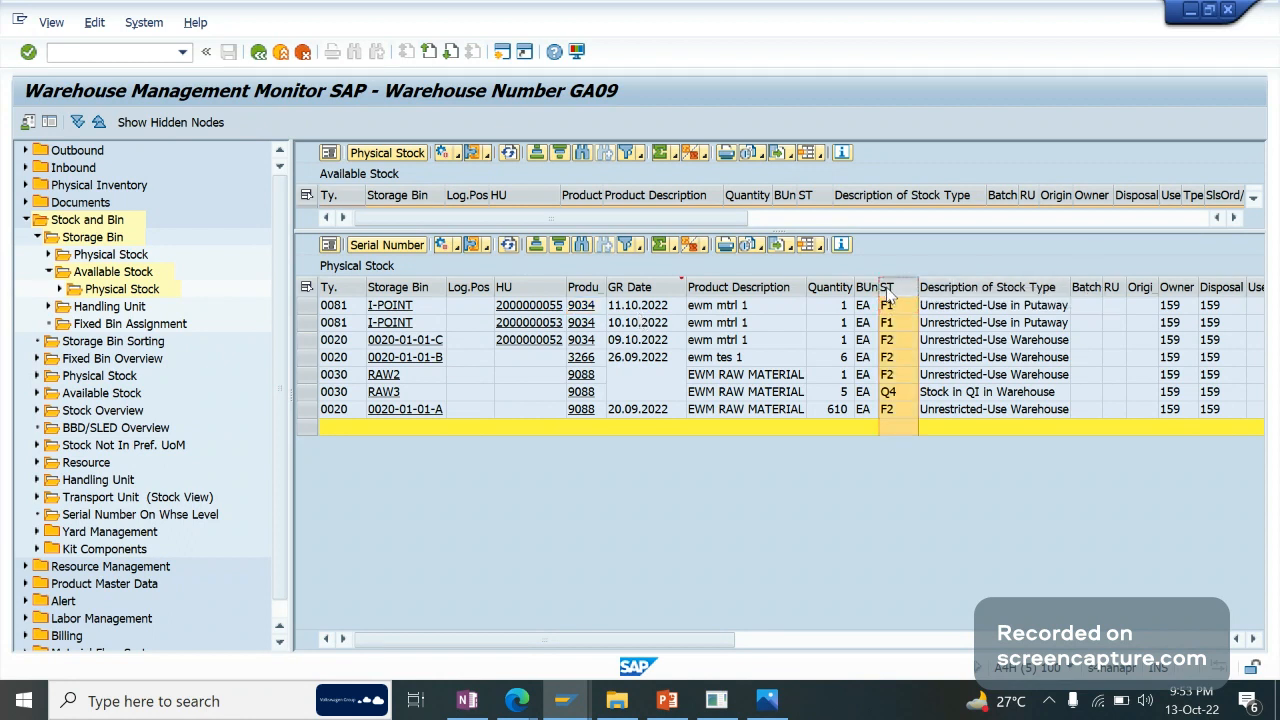
pyautogui.rightClick(889, 290)
pyautogui.click(936, 296)
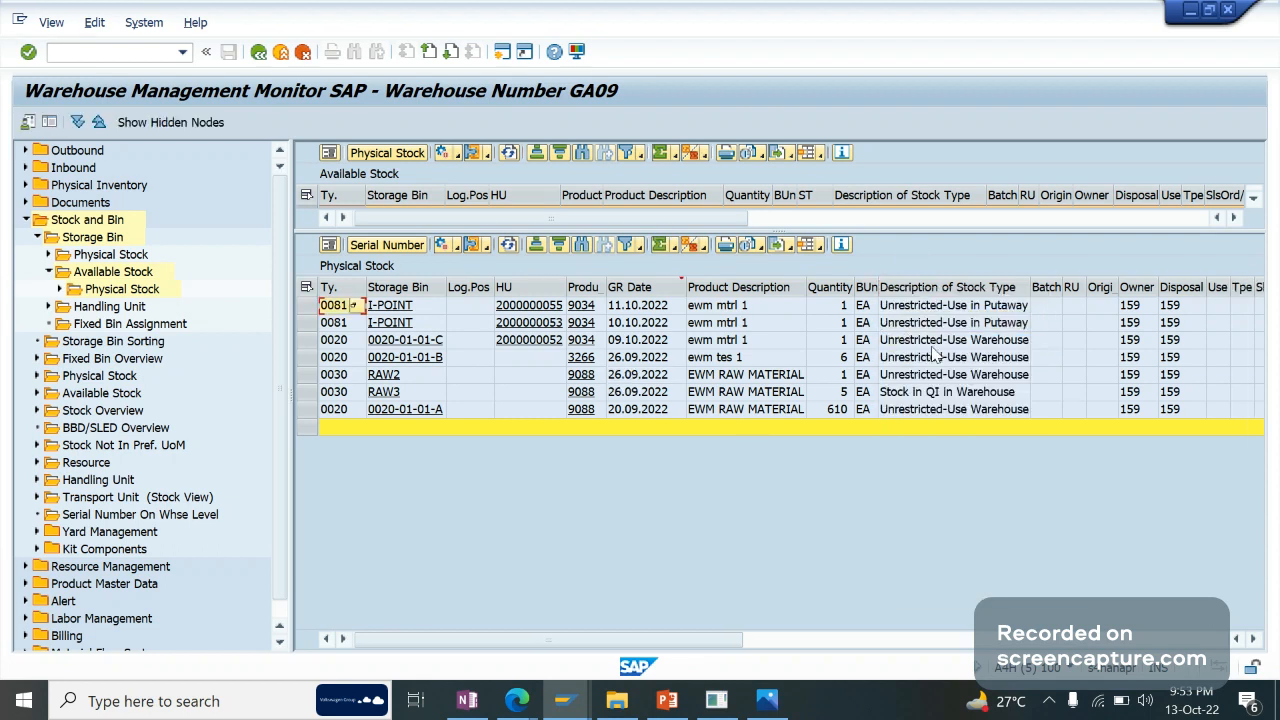
pyautogui.click(778, 305)
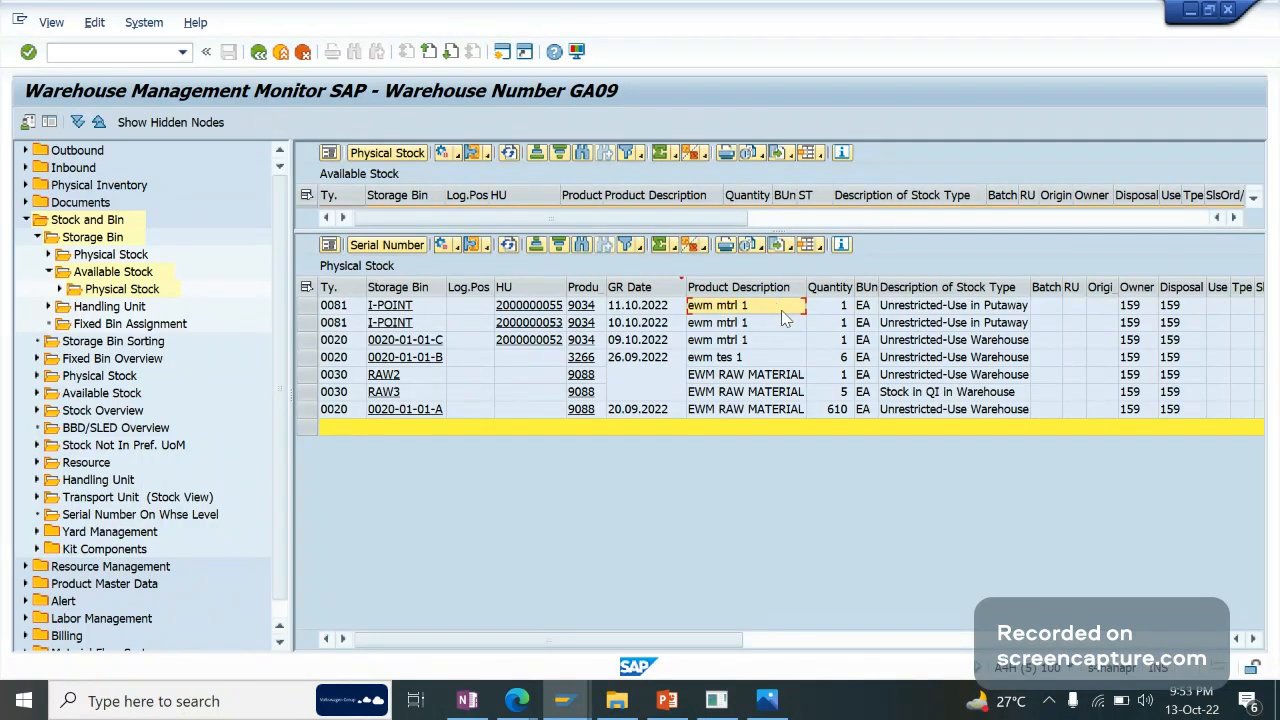
# Examine the goods receipt dates of the ewm mtrl 1 stock rows, focusing on the stock in bin 0020-01-01-C.
pyautogui.press('Down')
pyautogui.press('Down')
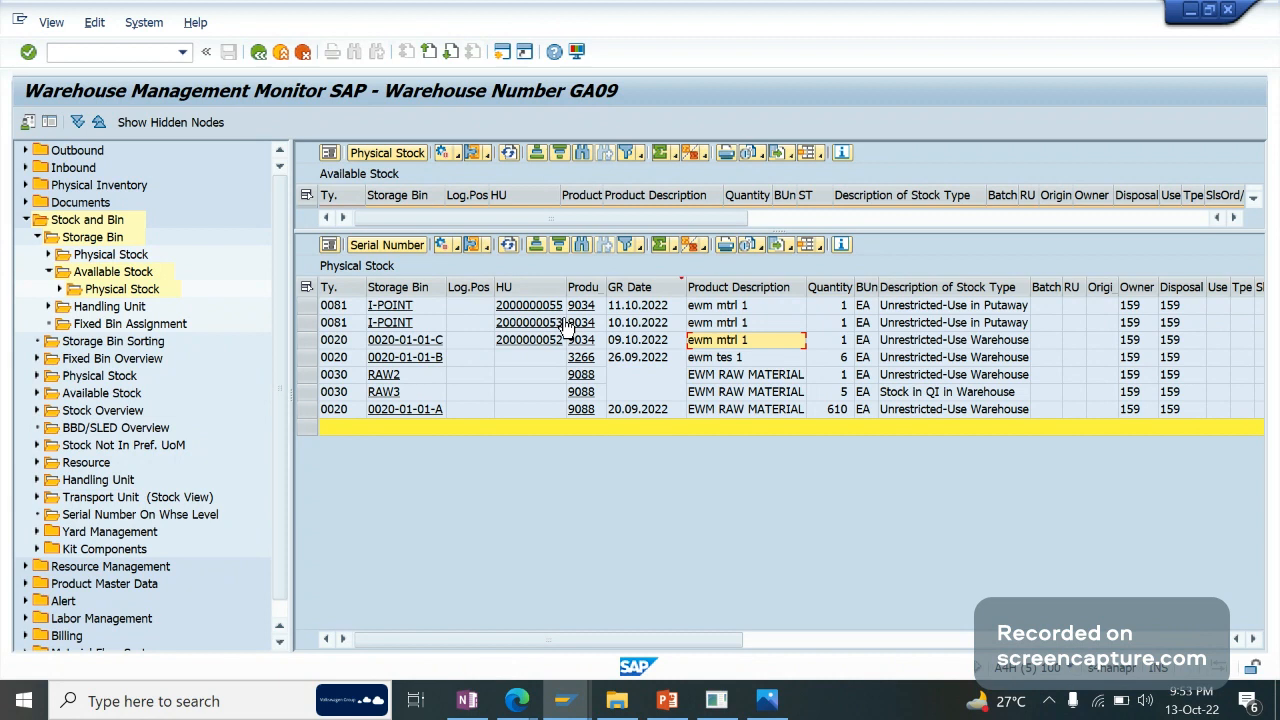
pyautogui.click(677, 311)
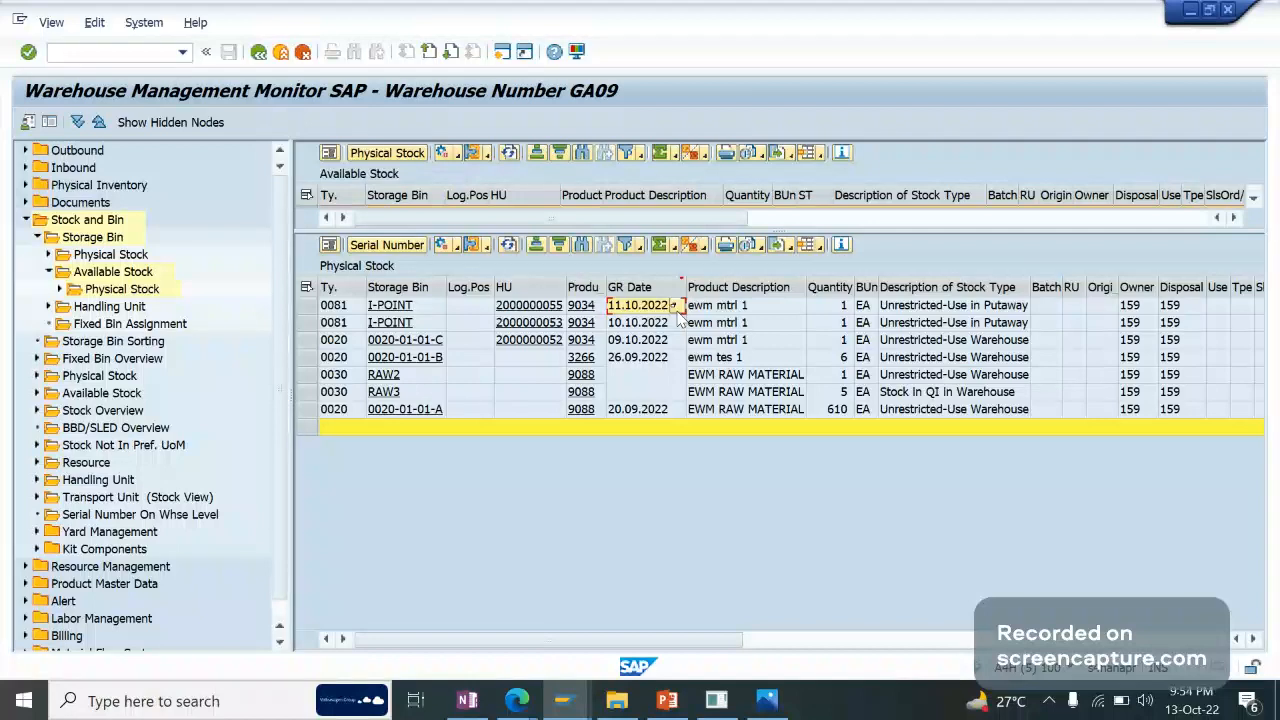
pyautogui.click(668, 342)
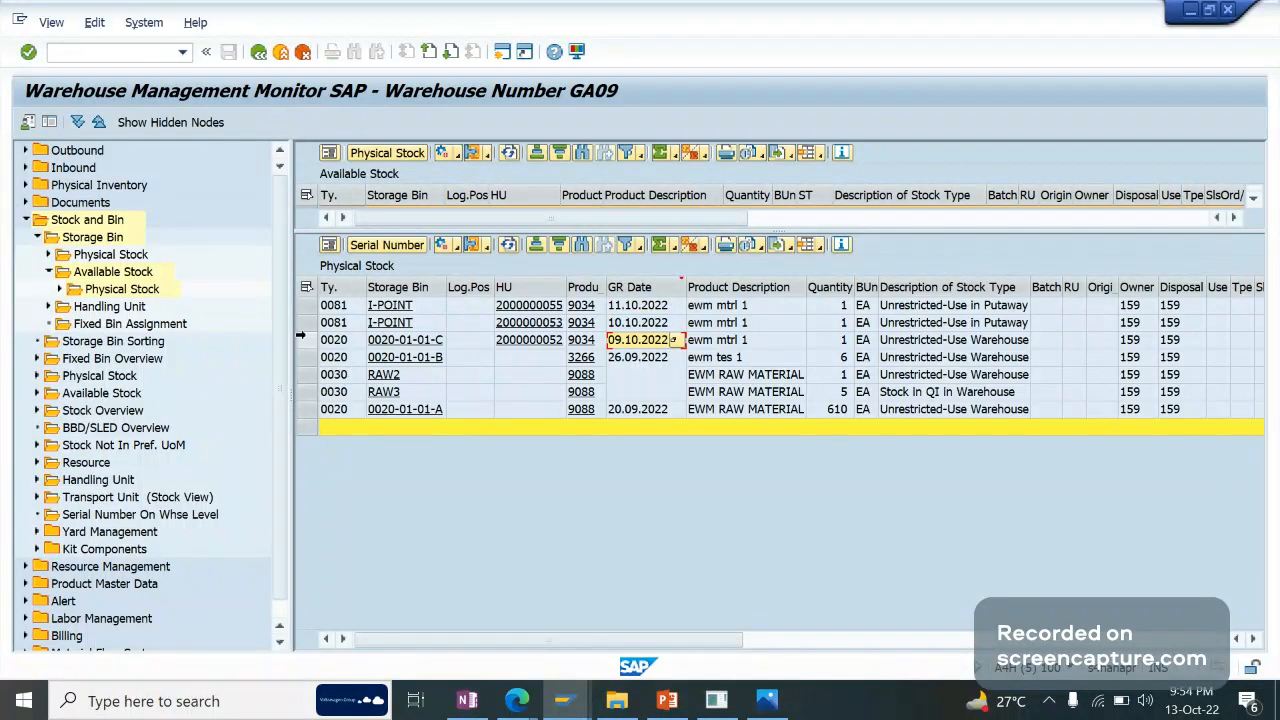
pyautogui.click(304, 340)
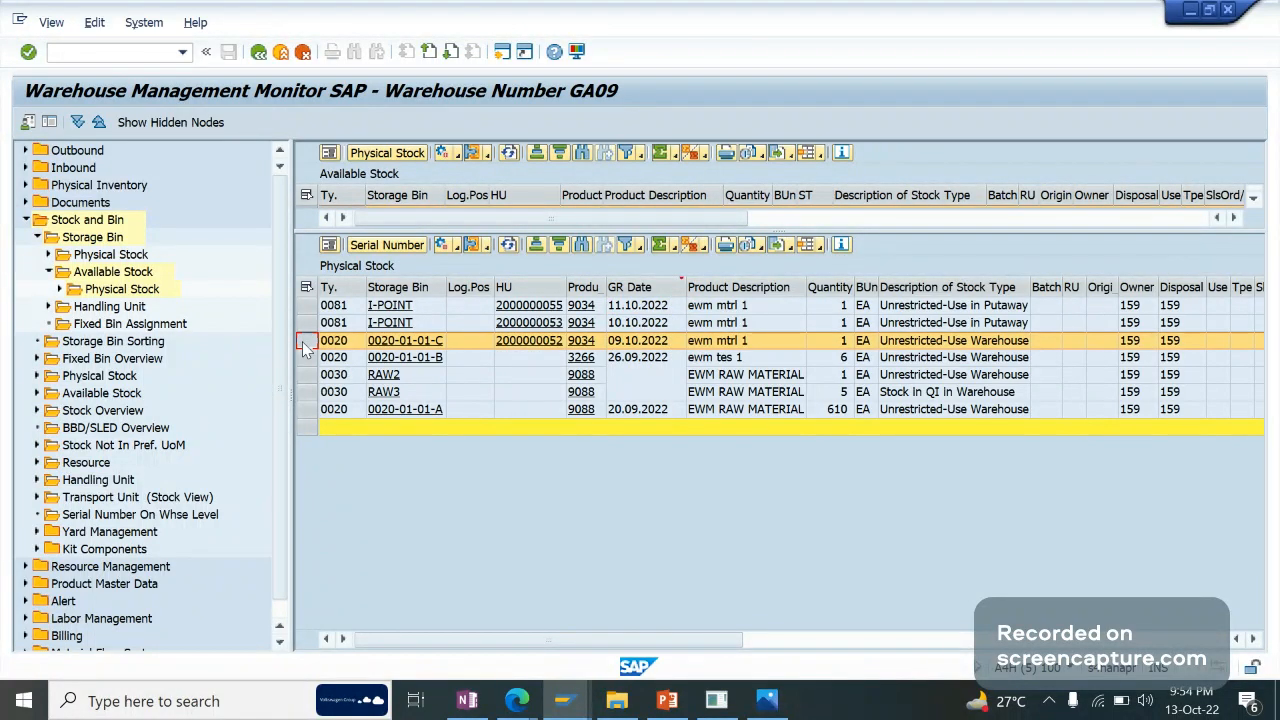
pyautogui.click(641, 345)
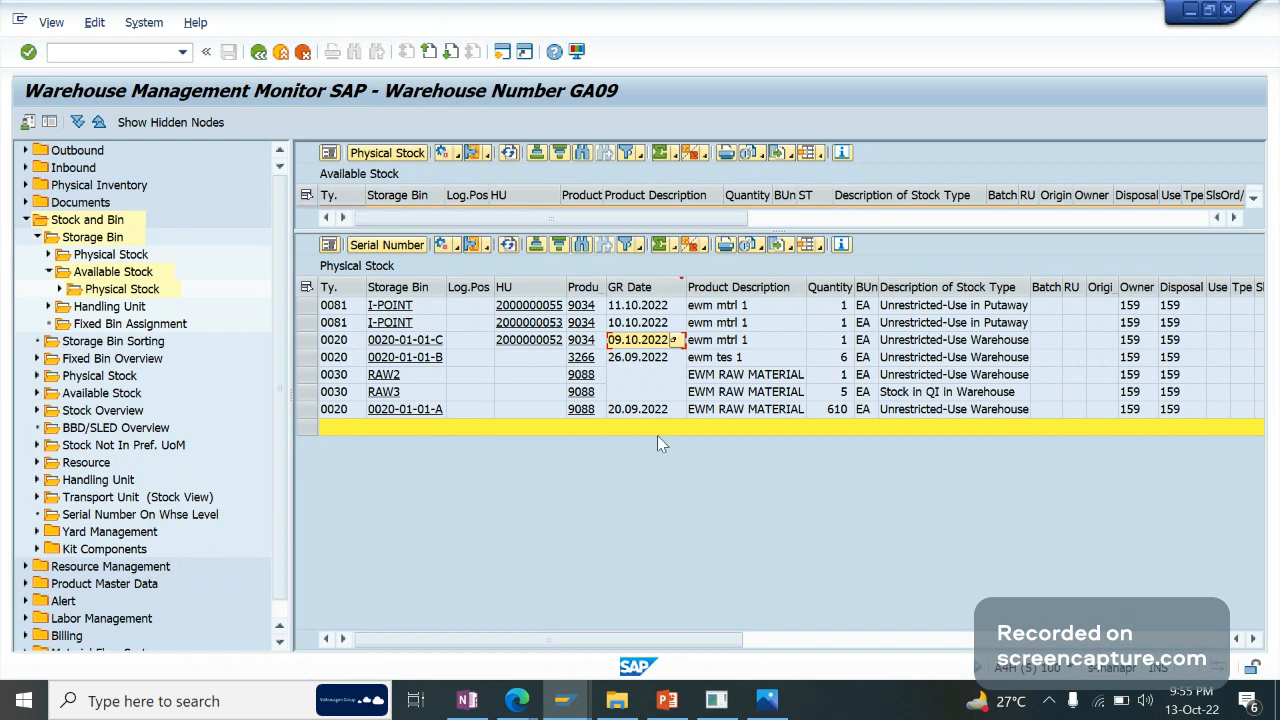
pyautogui.click(733, 342)
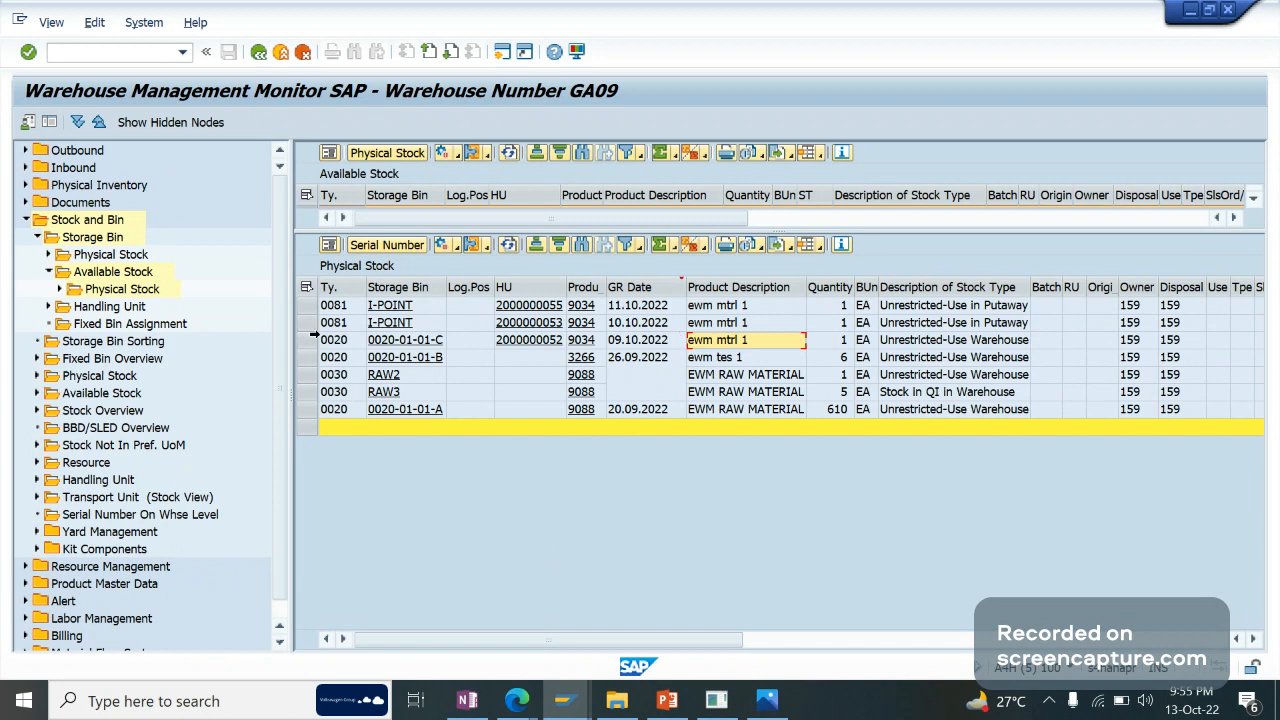
pyautogui.click(311, 340)
pyautogui.click(653, 343)
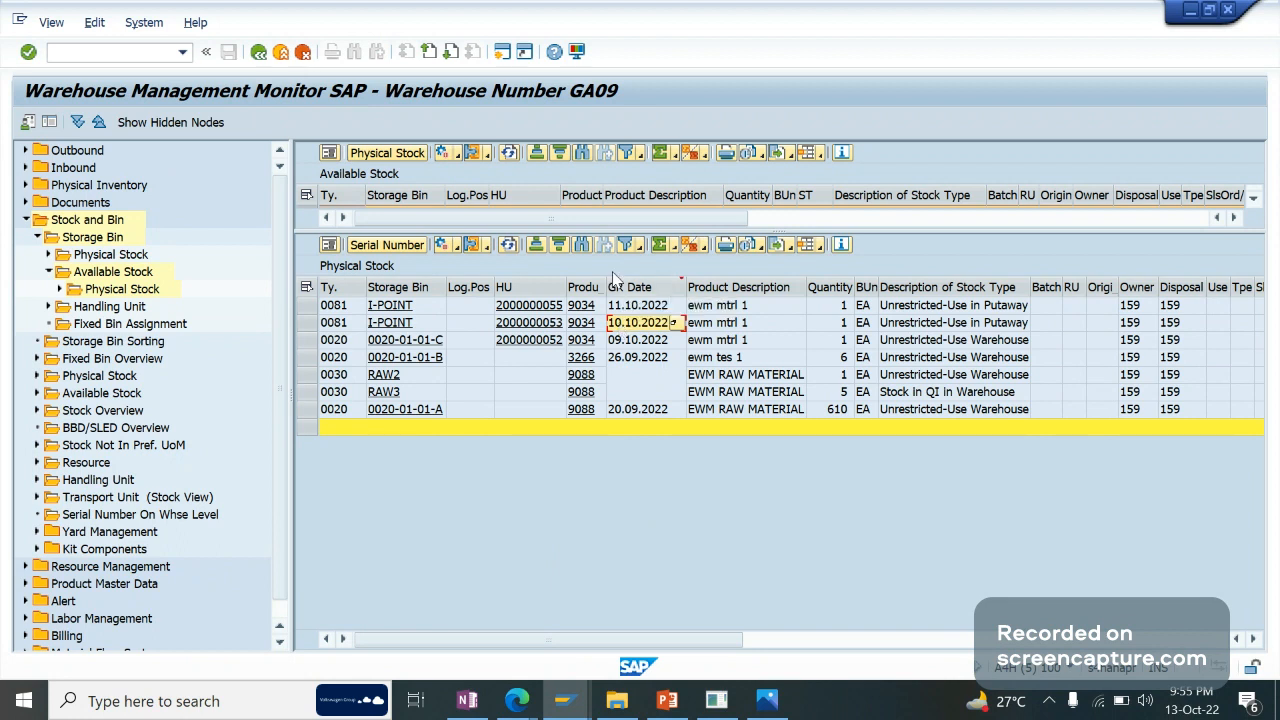
# Compare the newest and oldest goods receipt dates among the ewm mtrl 1 physical stock entries.
pyautogui.click(628, 305)
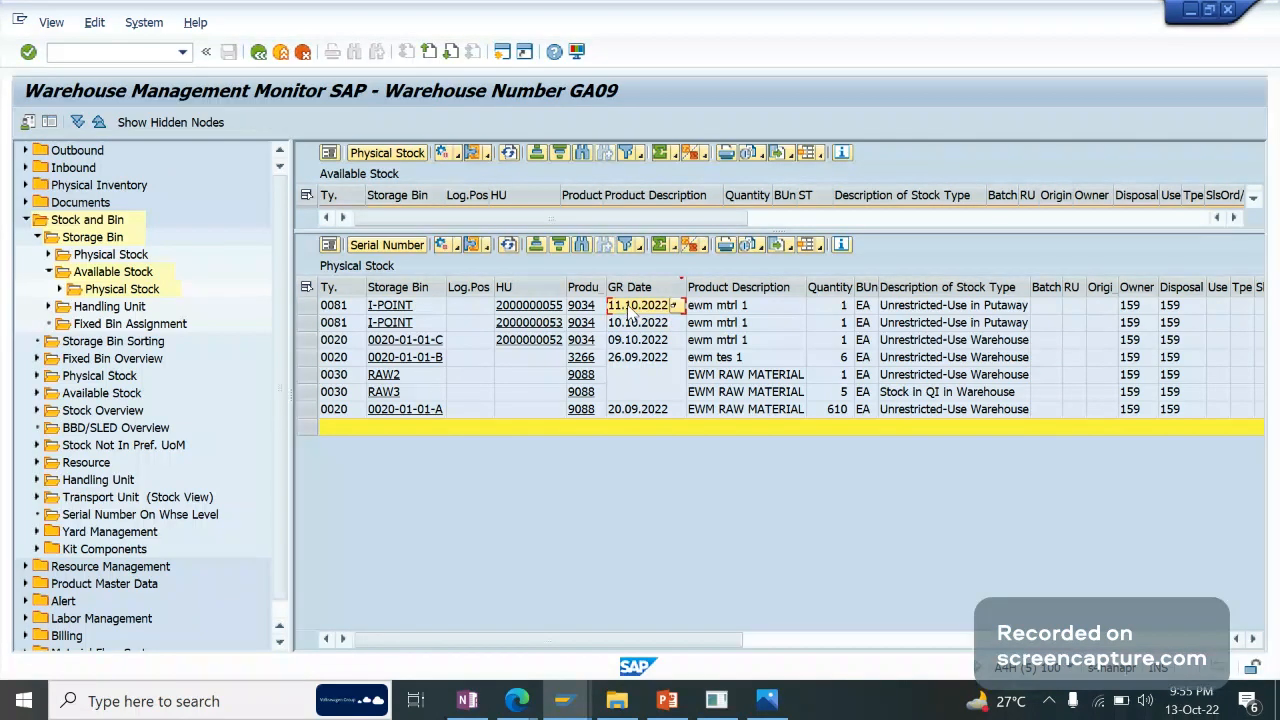
pyautogui.click(634, 341)
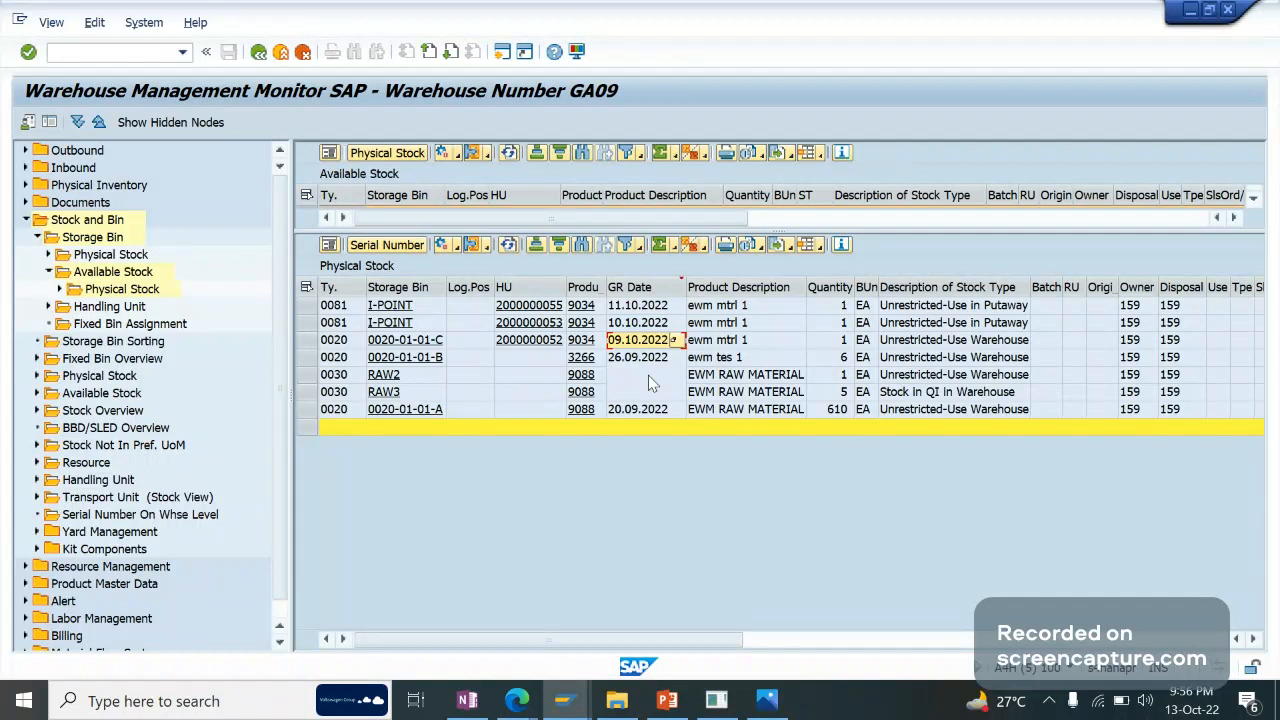
pyautogui.click(661, 308)
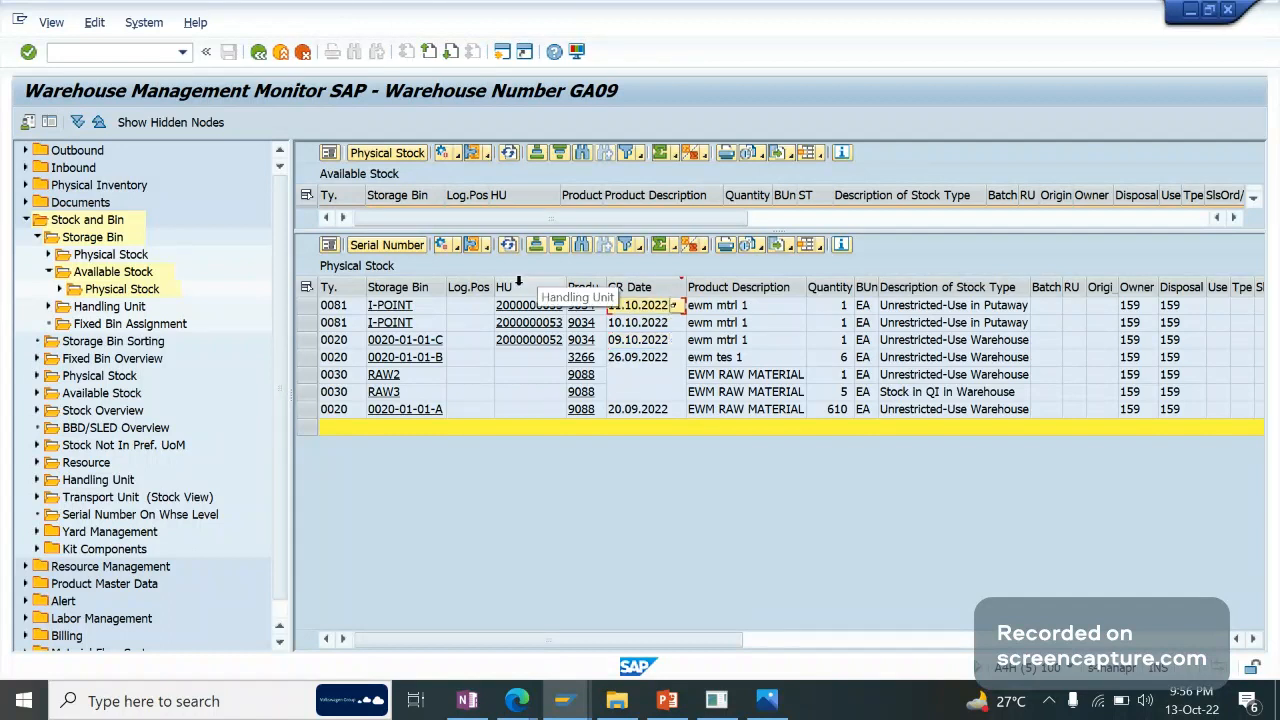
pyautogui.click(655, 341)
pyautogui.rightClick(655, 343)
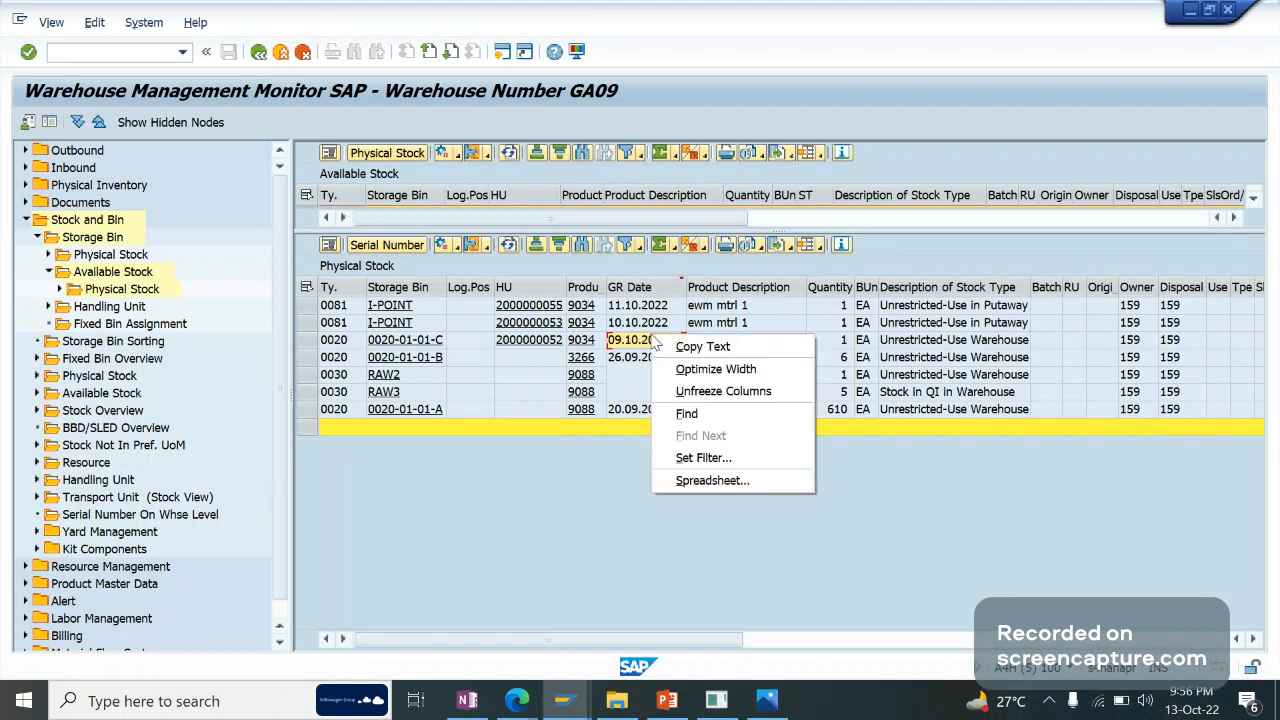
pyautogui.click(784, 320)
pyautogui.click(785, 322)
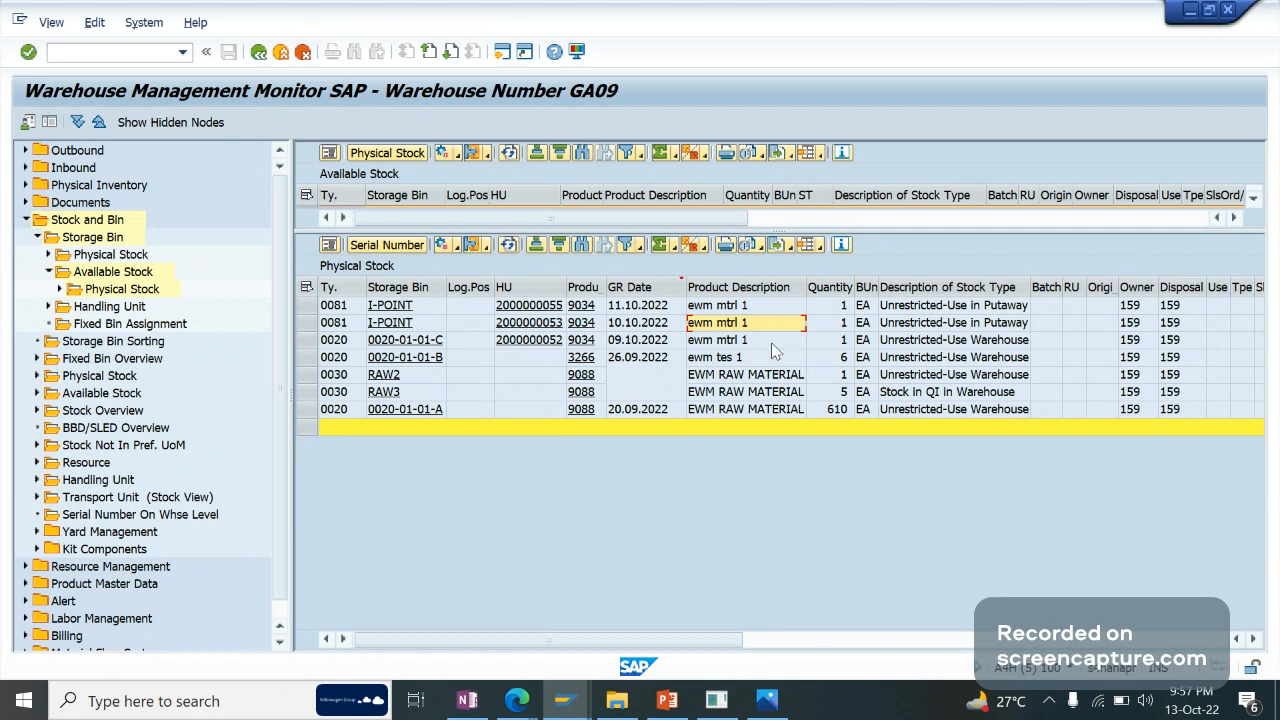
pyautogui.click(771, 342)
pyautogui.click(640, 342)
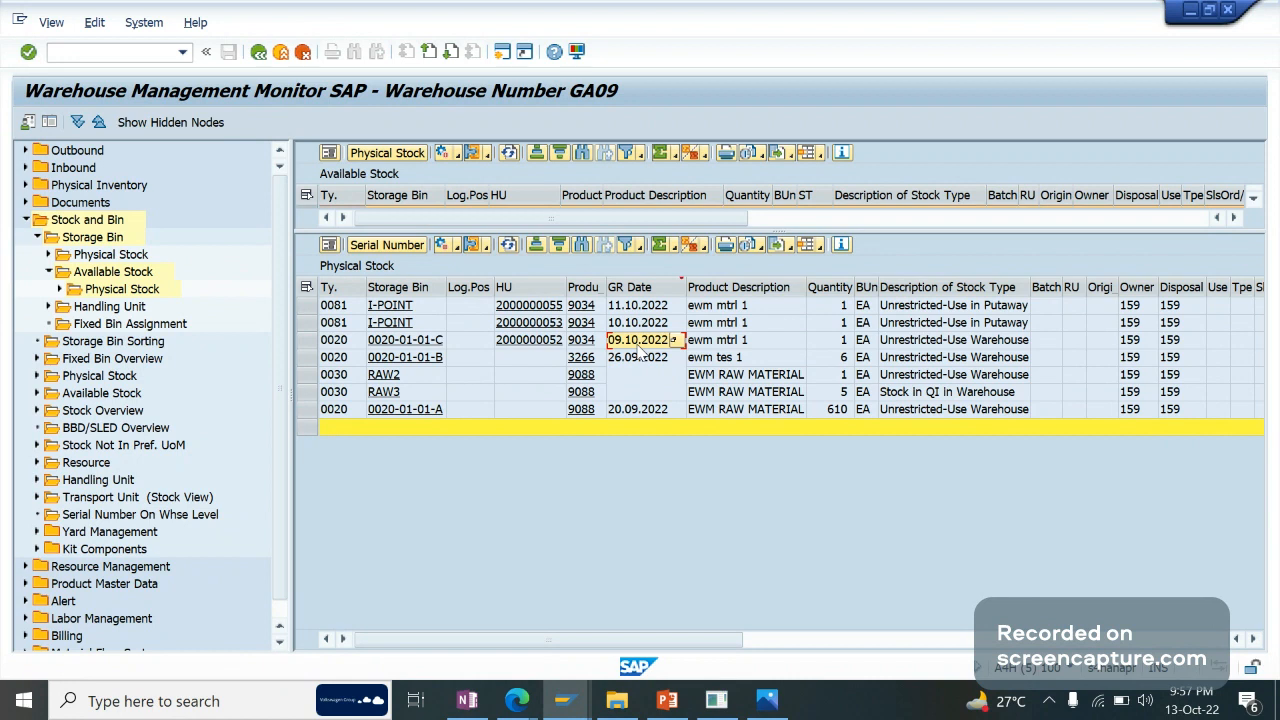
pyautogui.click(755, 340)
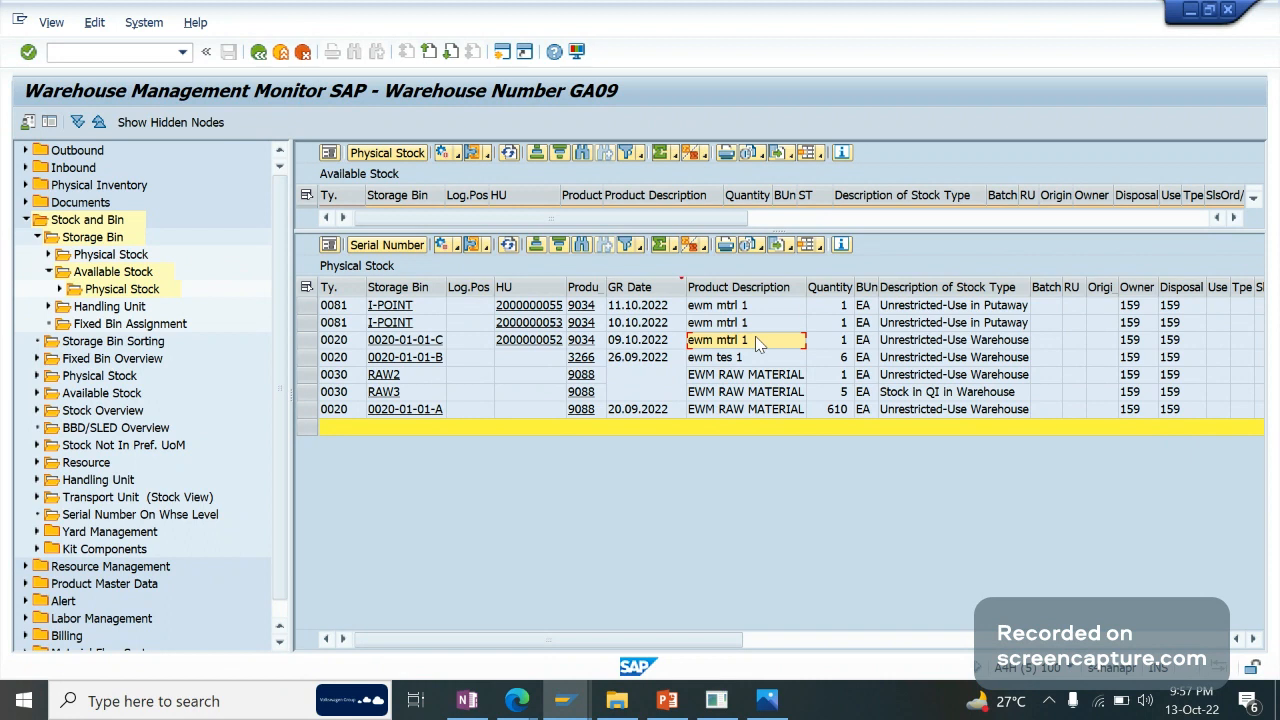
# Open the Create Batch transaction (MSC1N) in a new session.
pyautogui.hotkey('ctrl', '/')
pyautogui.write('/')
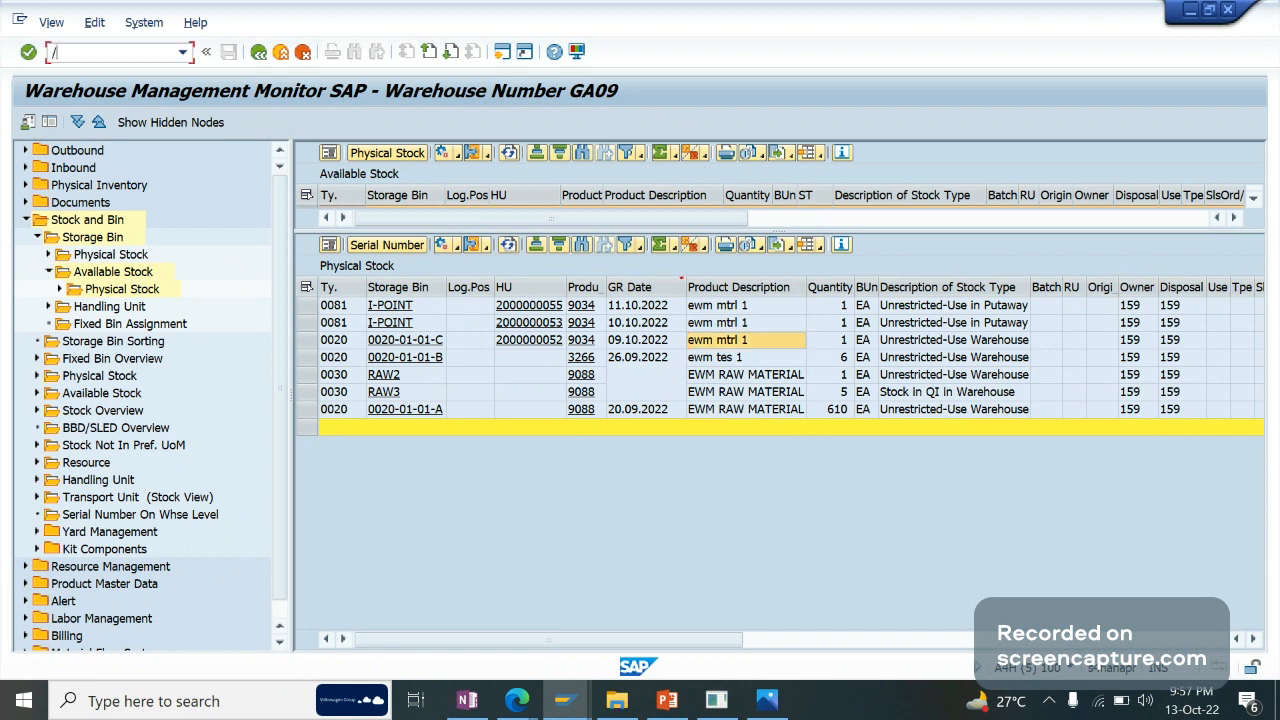
pyautogui.write('o')
pyautogui.write('msc')
pyautogui.write('3n')
pyautogui.press('Return')
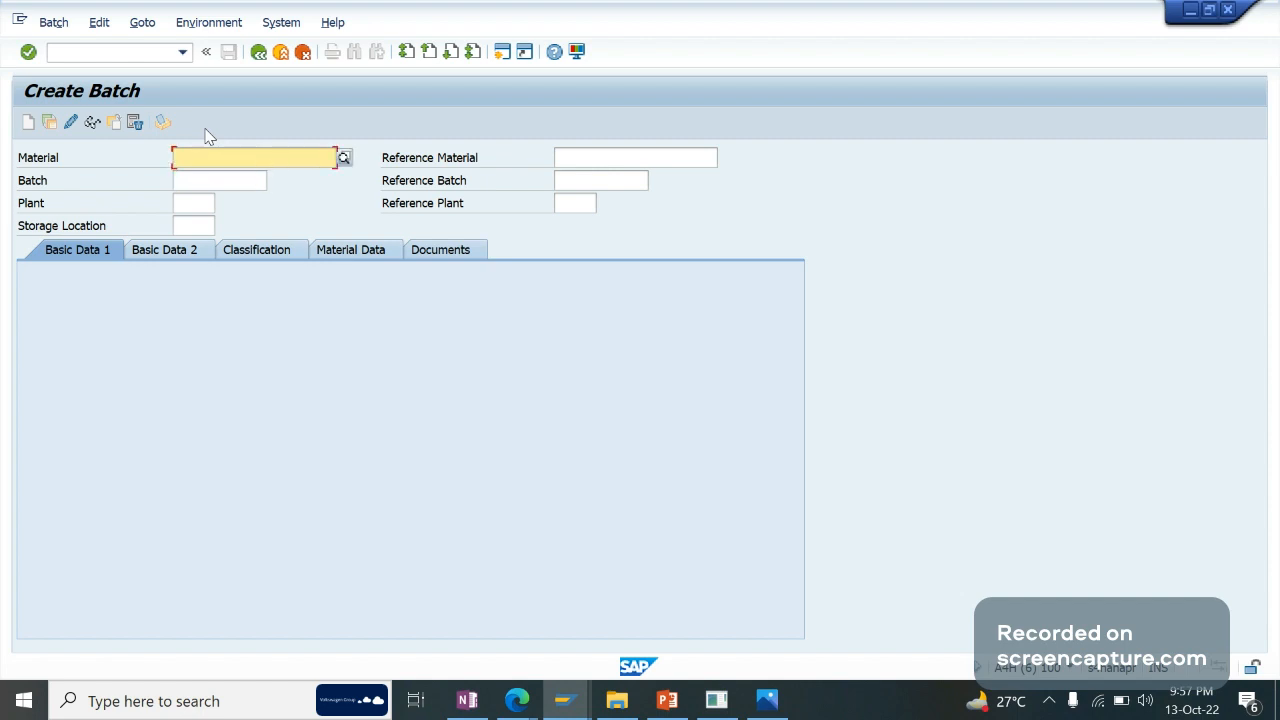
pyautogui.press('Tab')
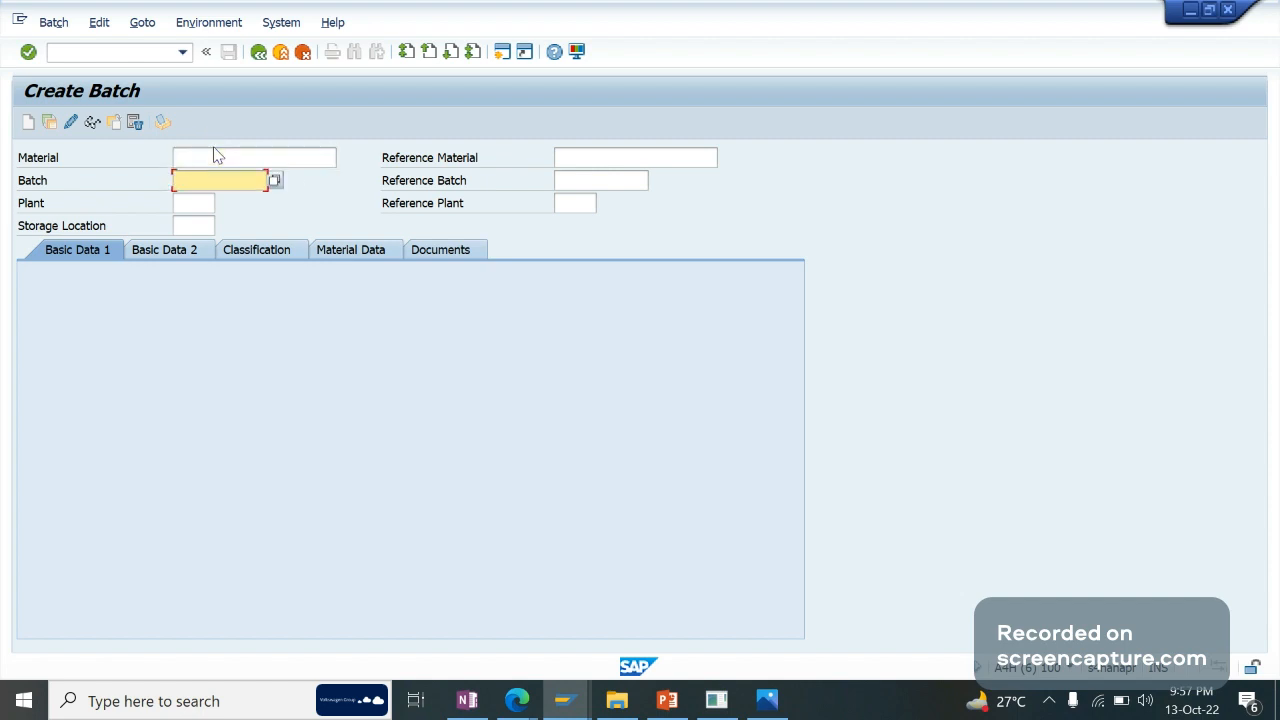
pyautogui.hotkey('shift', 'Tab')
pyautogui.hotkey('shift', 'Tab')
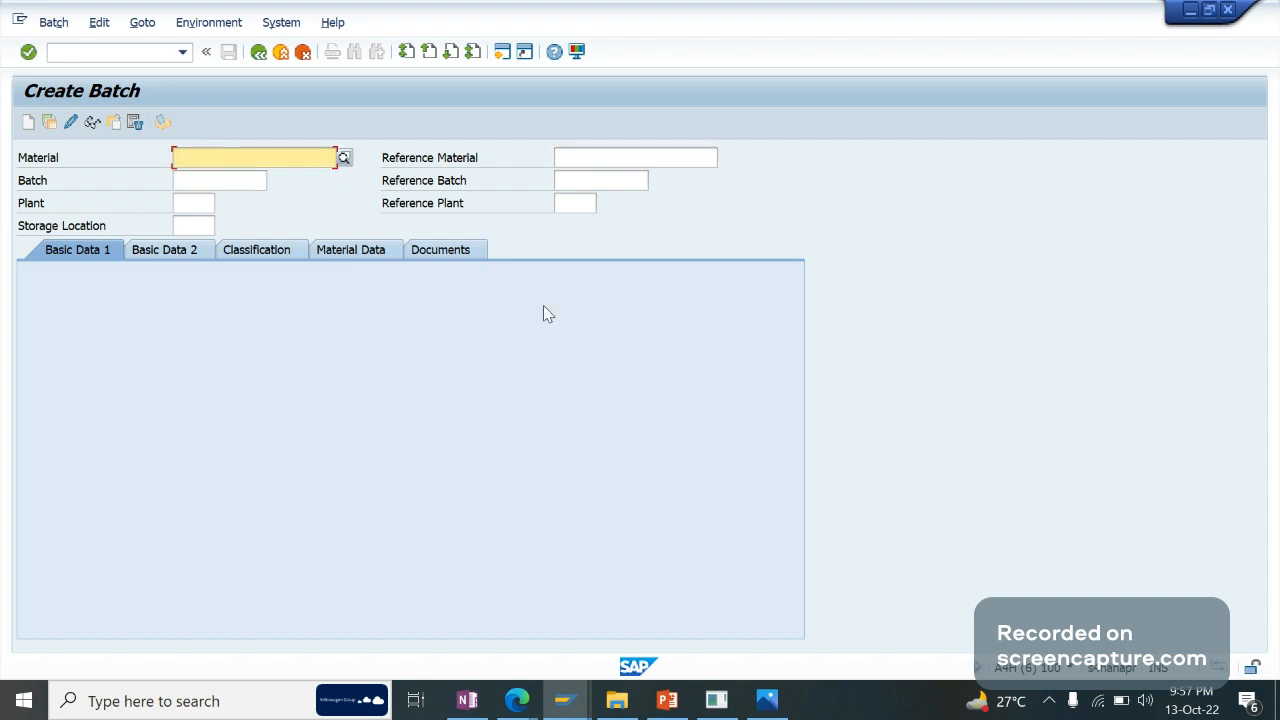
# Switch to the warehouse product session and open the inbound delivery maintenance transaction /scwm/prdi there.
pyautogui.click(565, 700)
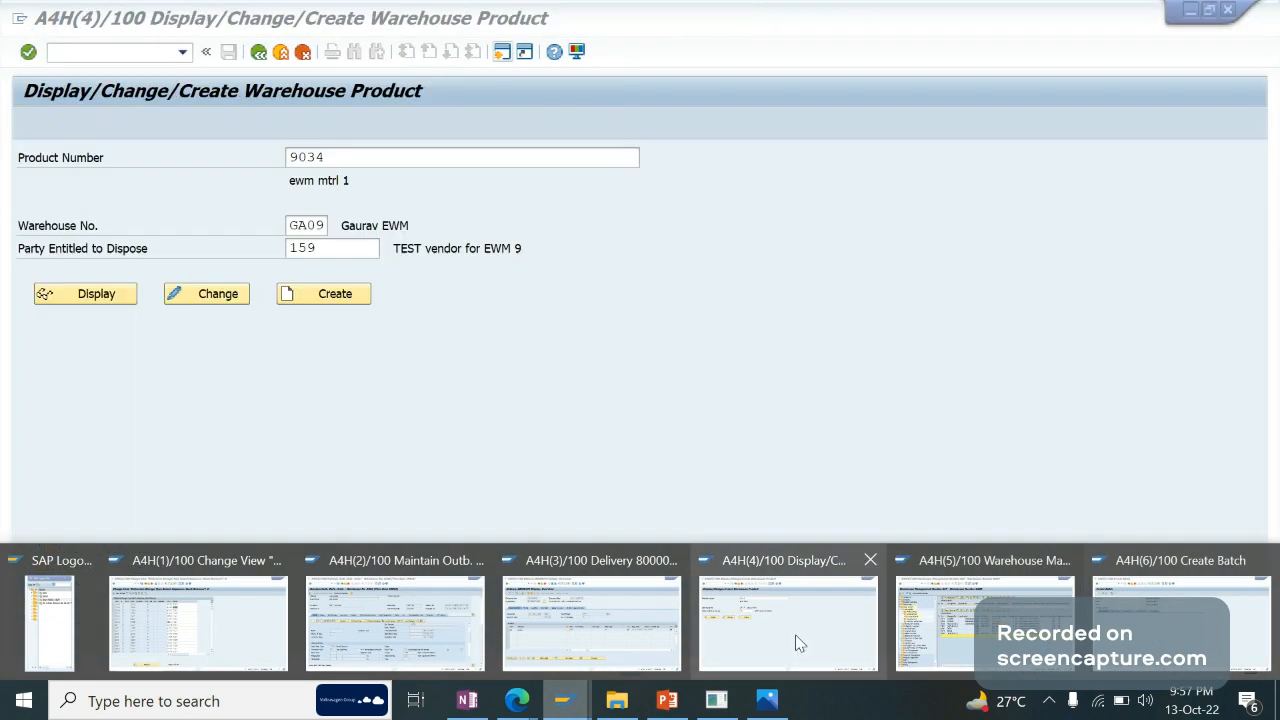
pyautogui.click(800, 640)
pyautogui.click(126, 52)
pyautogui.write('/')
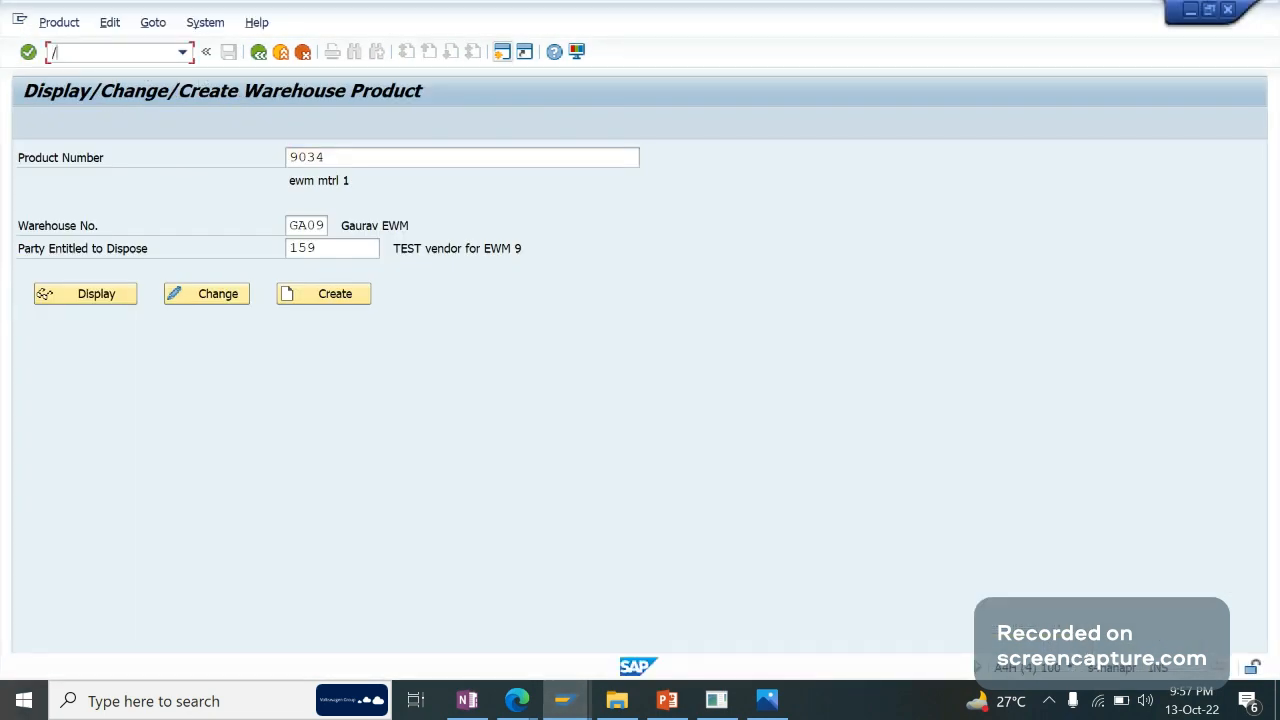
pyautogui.write('n/scwm/prdi')
pyautogui.press('Return')
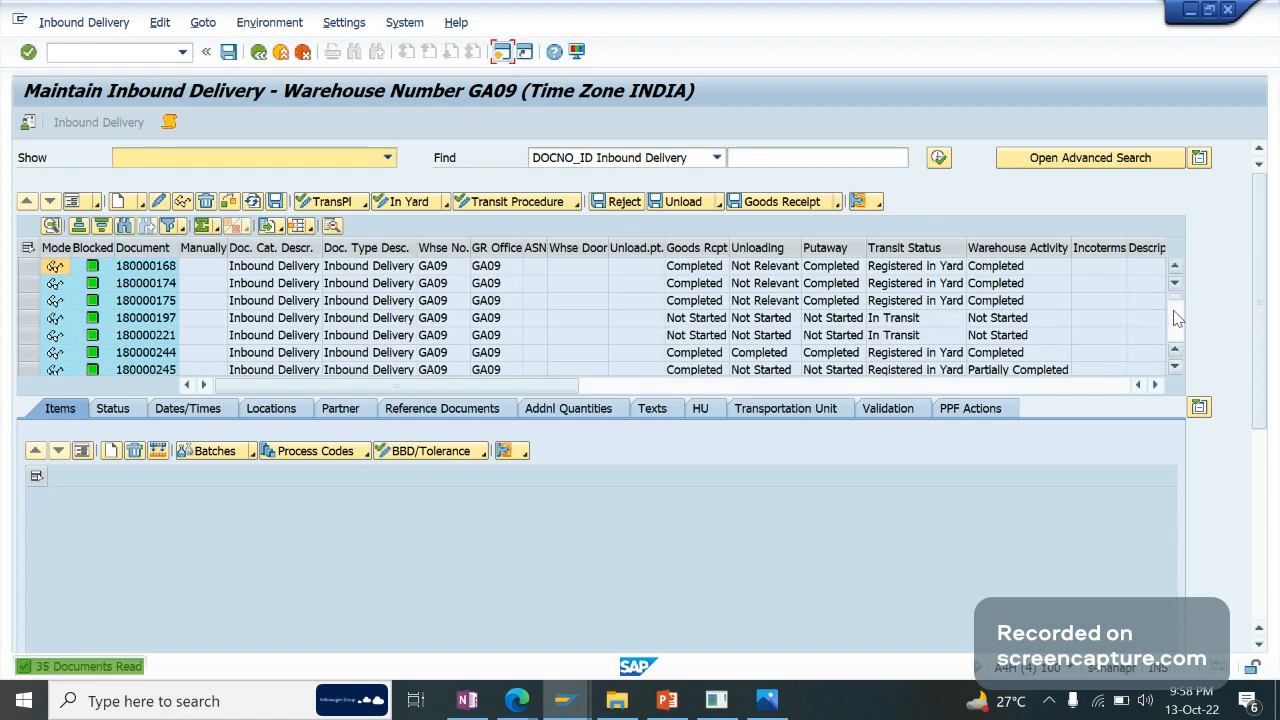
# Display the items of inbound delivery 180000345 and pick out the item's product number.
pyautogui.click(1175, 365)
pyautogui.click(308, 356)
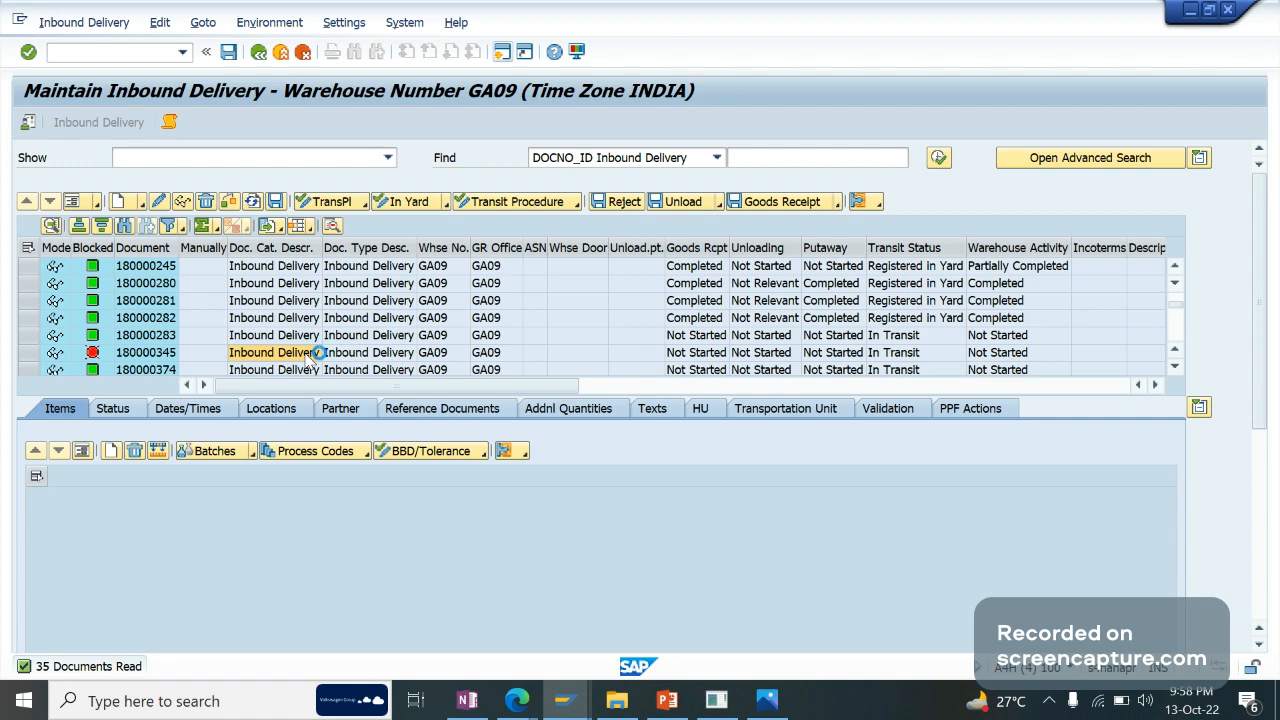
pyautogui.doubleClick(310, 356)
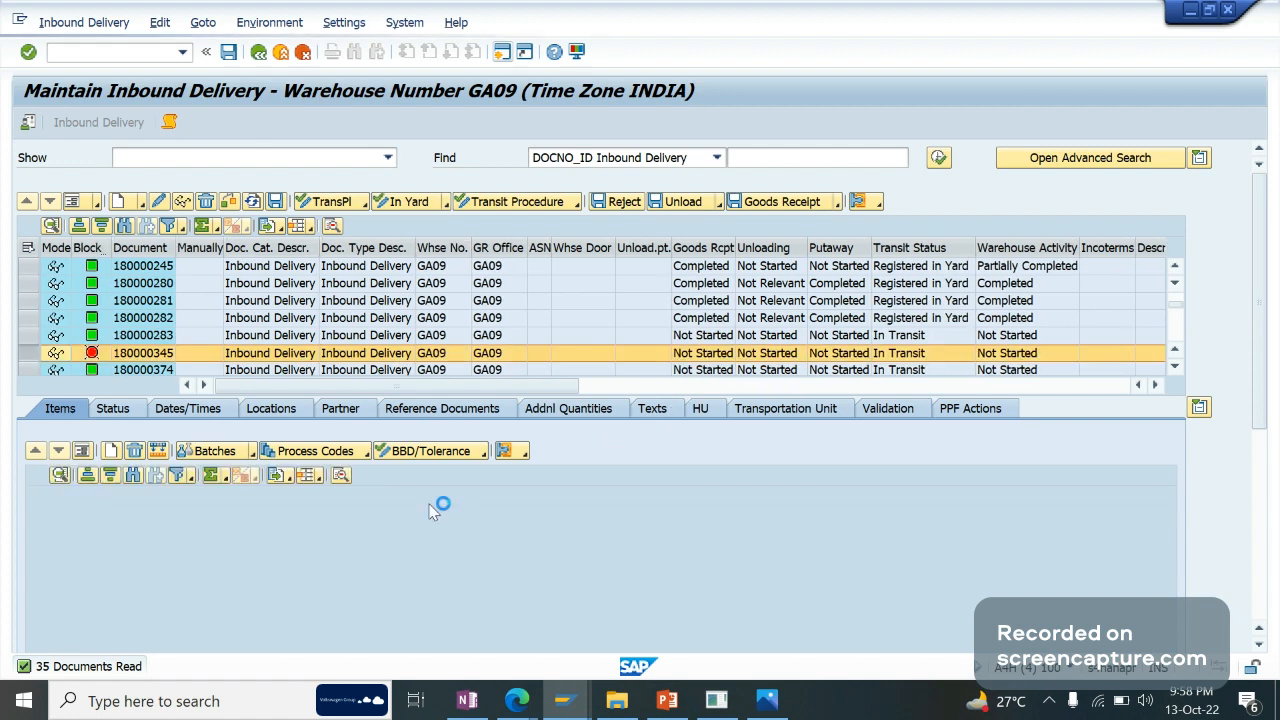
pyautogui.click(568, 518)
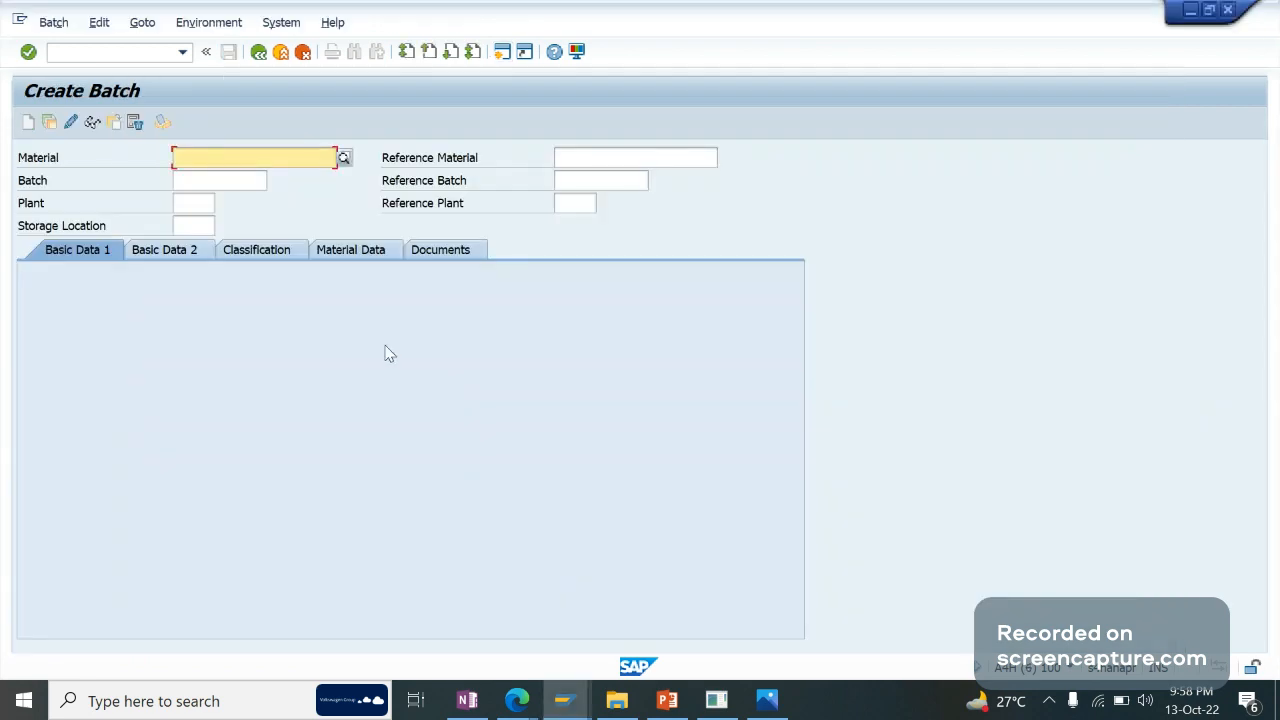
# Start a new batch for material 9384 in the Create Batch session, accepting internal batch number allocation.
pyautogui.write('9384')
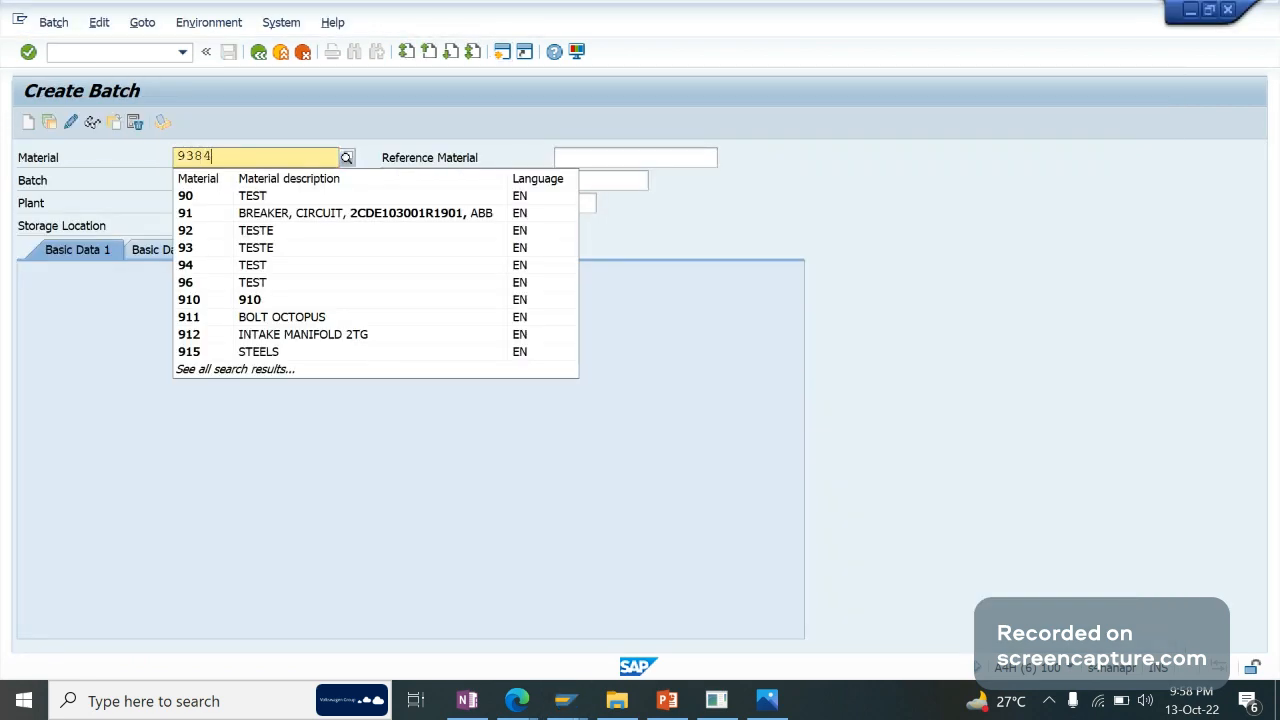
pyautogui.press('Return')
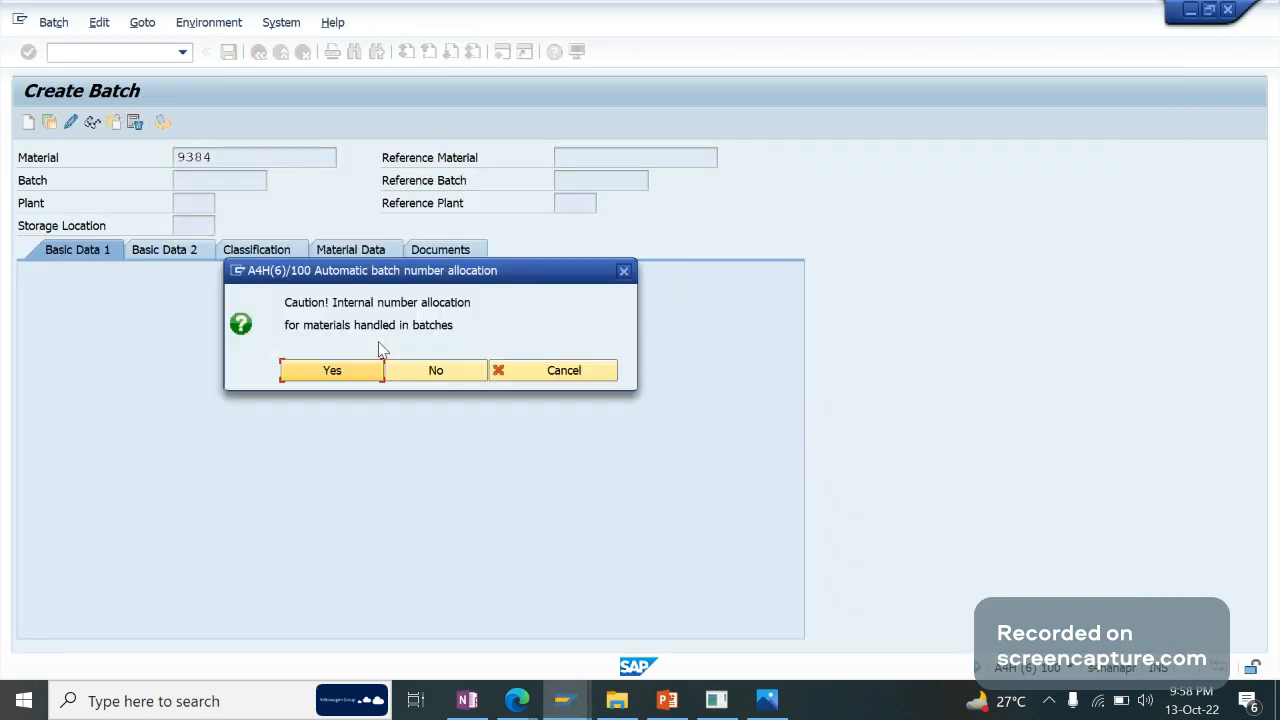
pyautogui.click(349, 366)
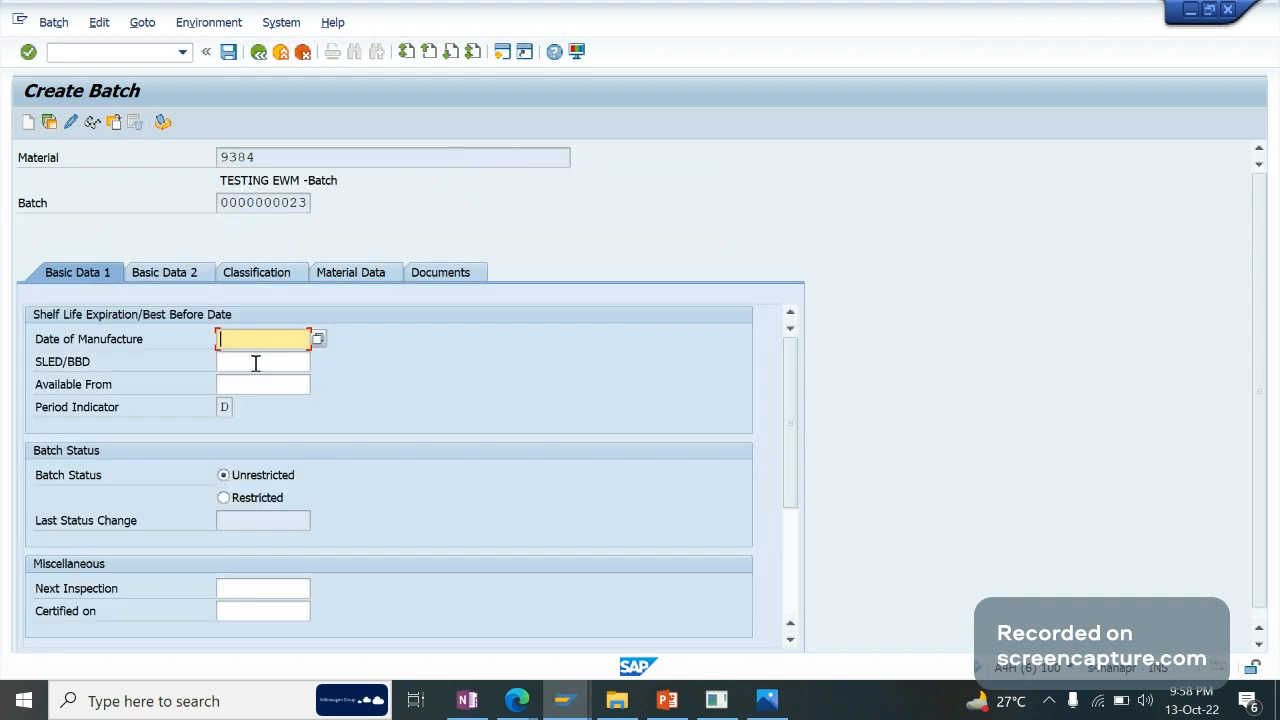
# Set the batch's shelf life expiration date (SLED/BBD) to 31.10.2022.
pyautogui.click(254, 361)
pyautogui.click(232, 339)
pyautogui.click(238, 355)
pyautogui.click(318, 361)
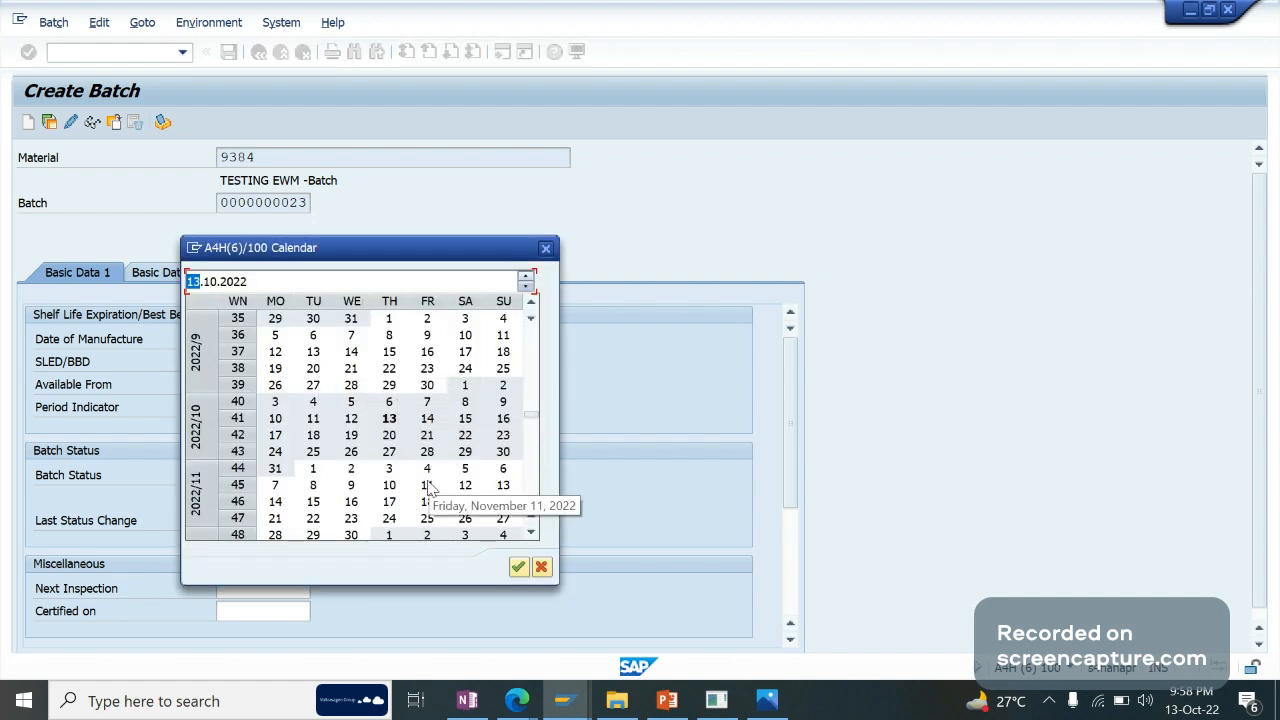
pyautogui.doubleClick(275, 468)
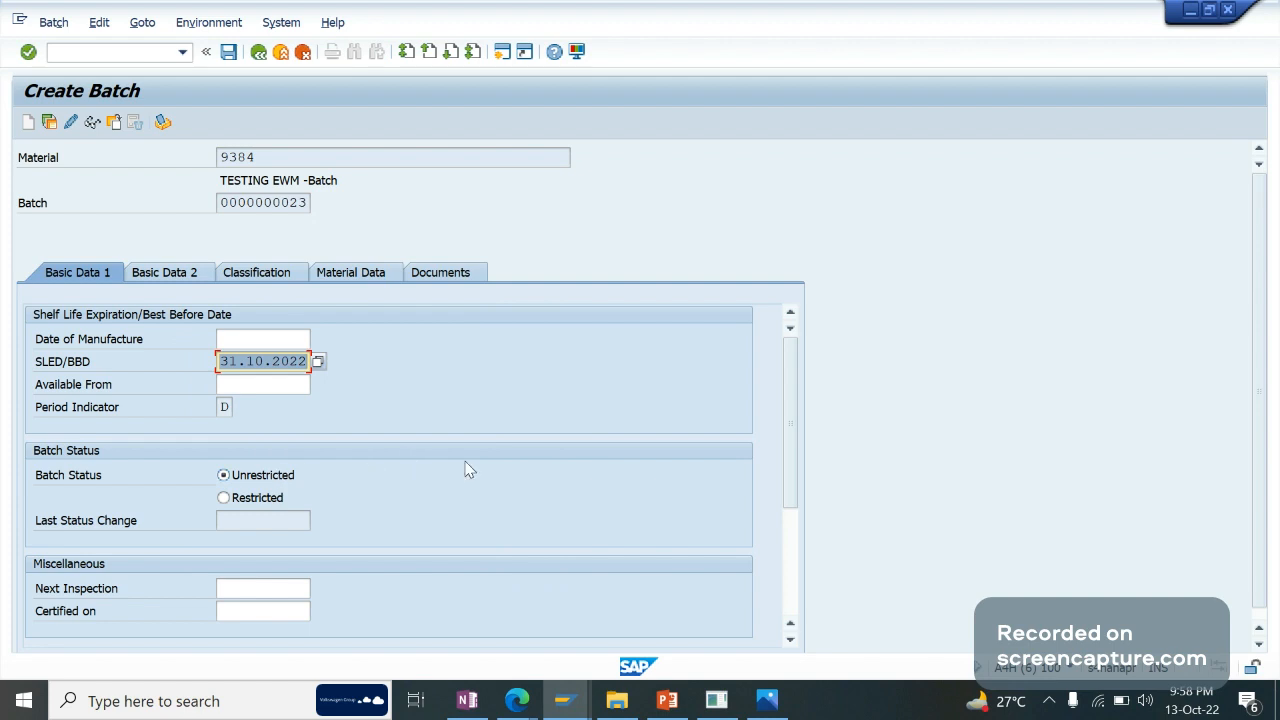
pyautogui.press('Return')
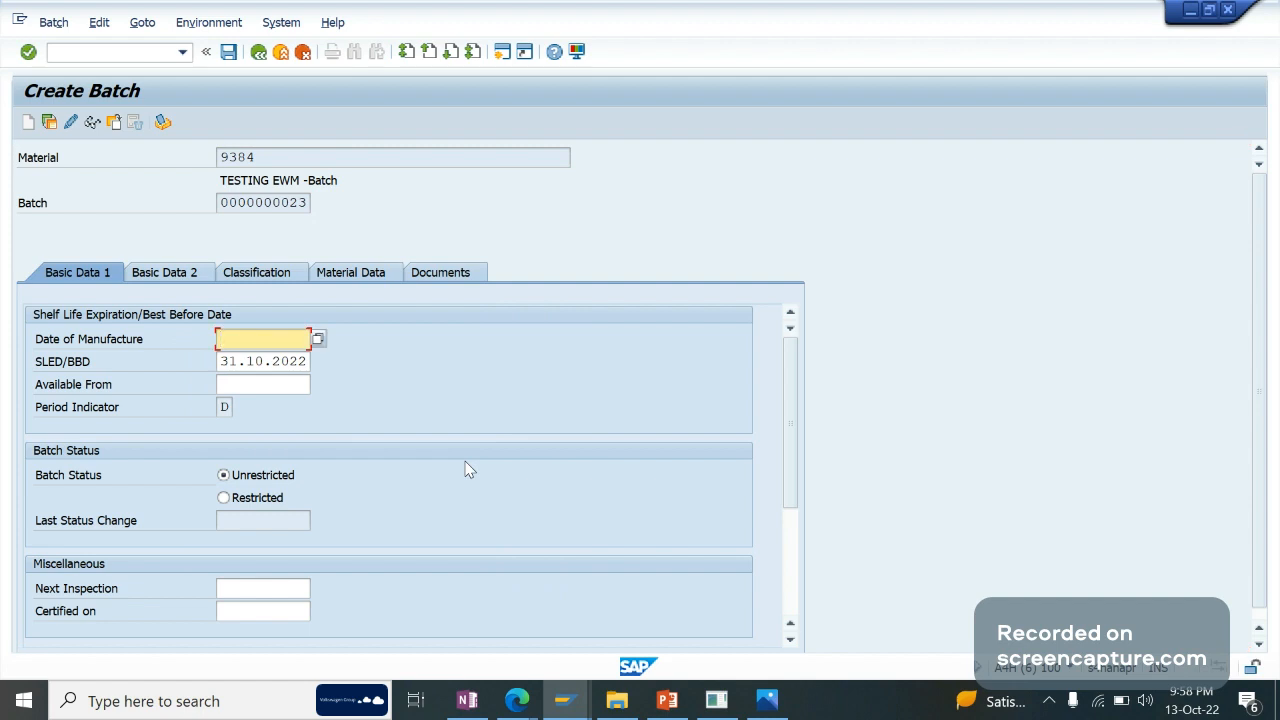
# Set the batch's date of manufacture to 13.10.2022 and review it against the expiration date.
pyautogui.click(319, 340)
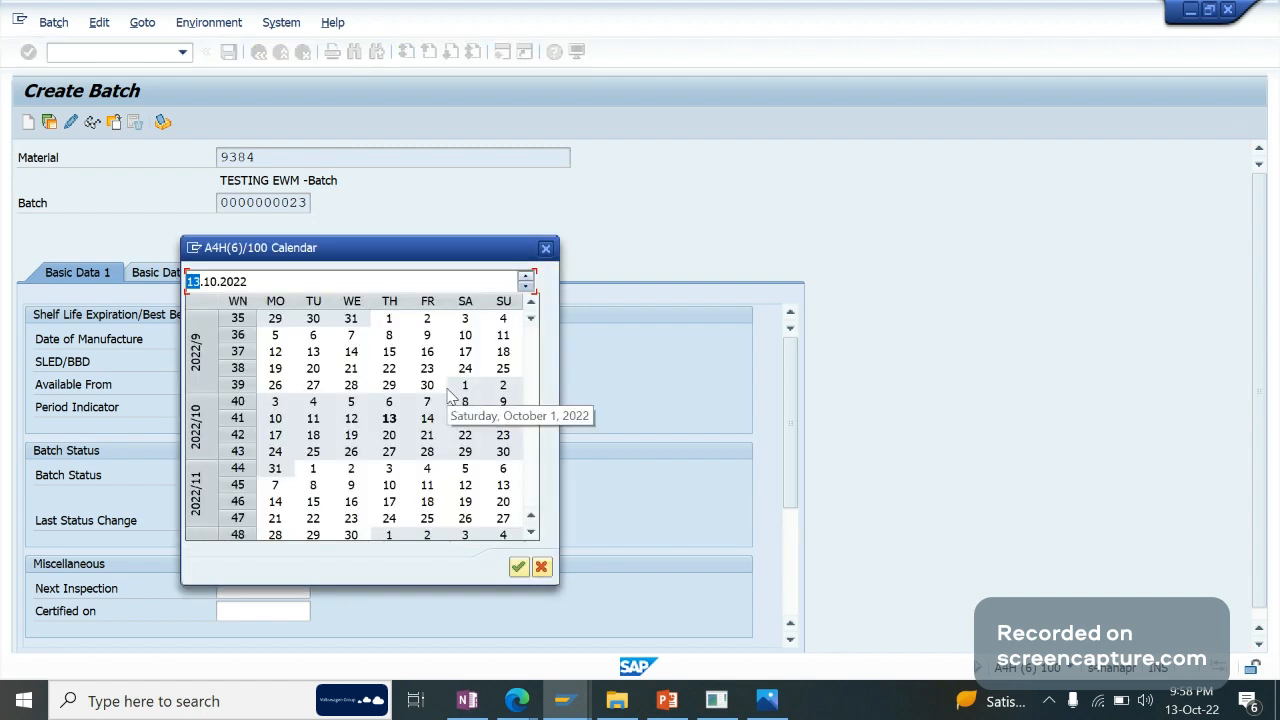
pyautogui.doubleClick(389, 420)
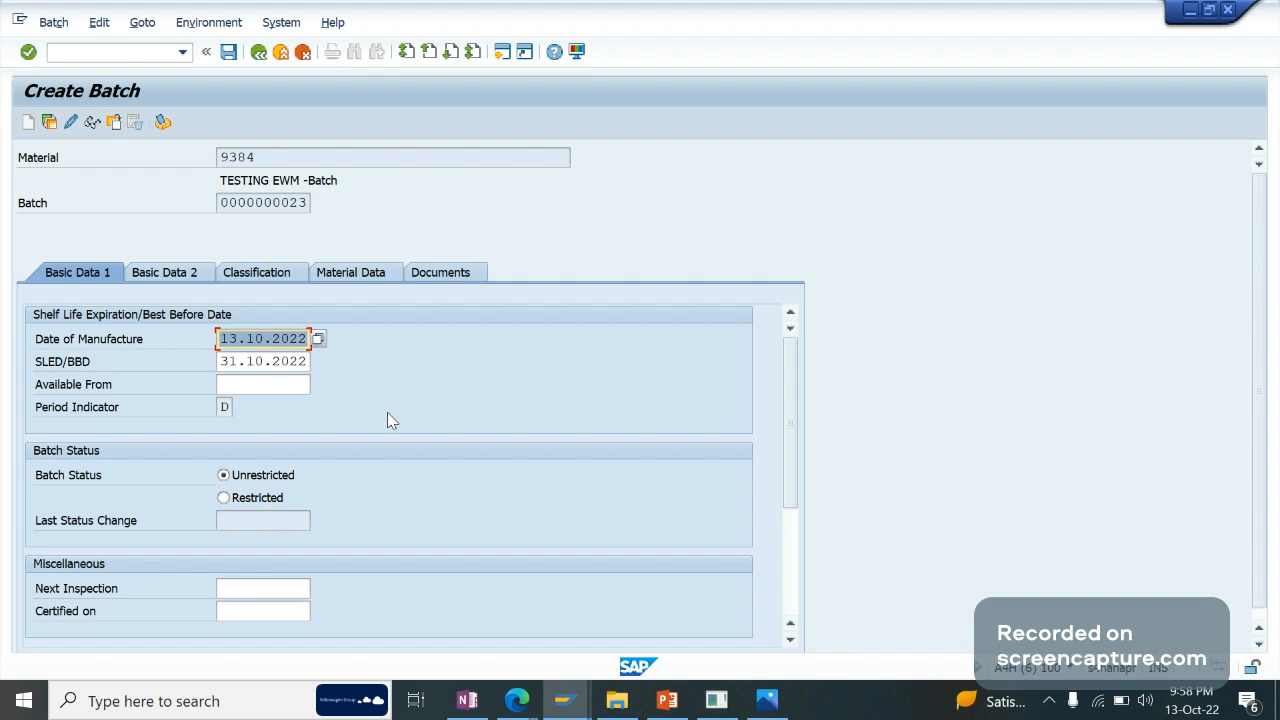
pyautogui.click(264, 362)
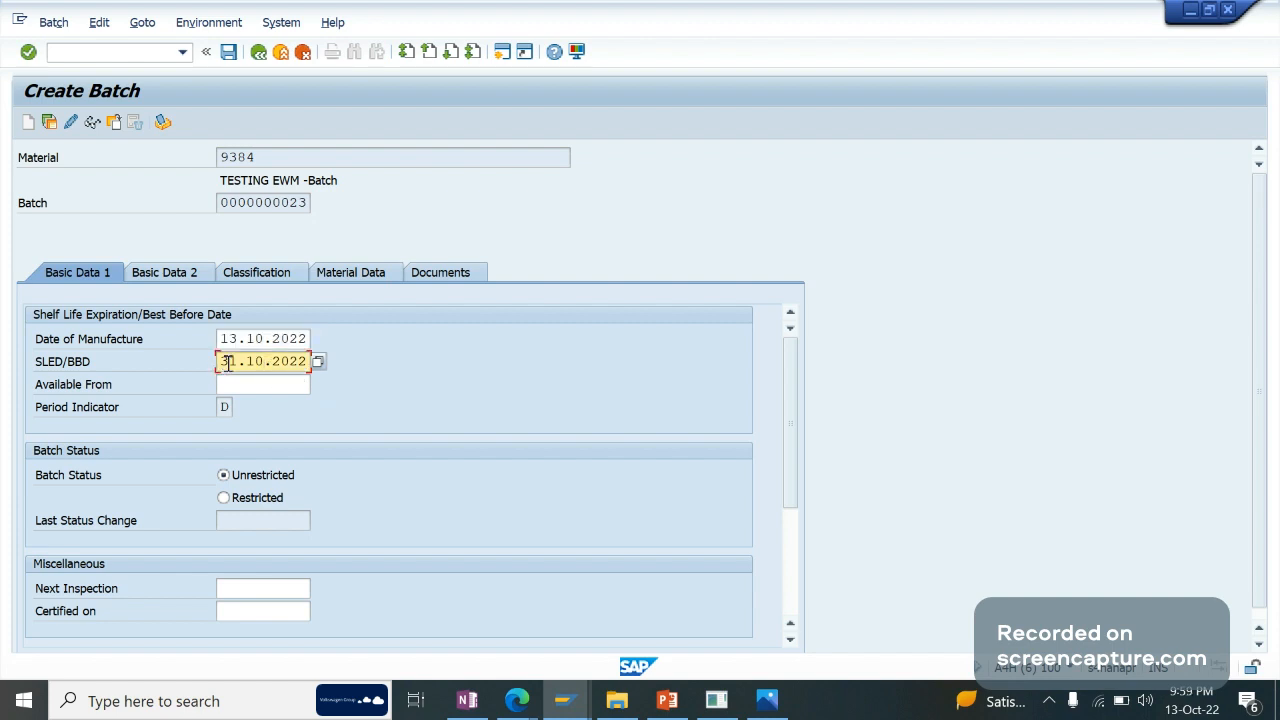
pyautogui.click(228, 363)
# Switch to the session with the Determine Storage Type Search Sequence: Stock Removal view.
pyautogui.click(564, 700)
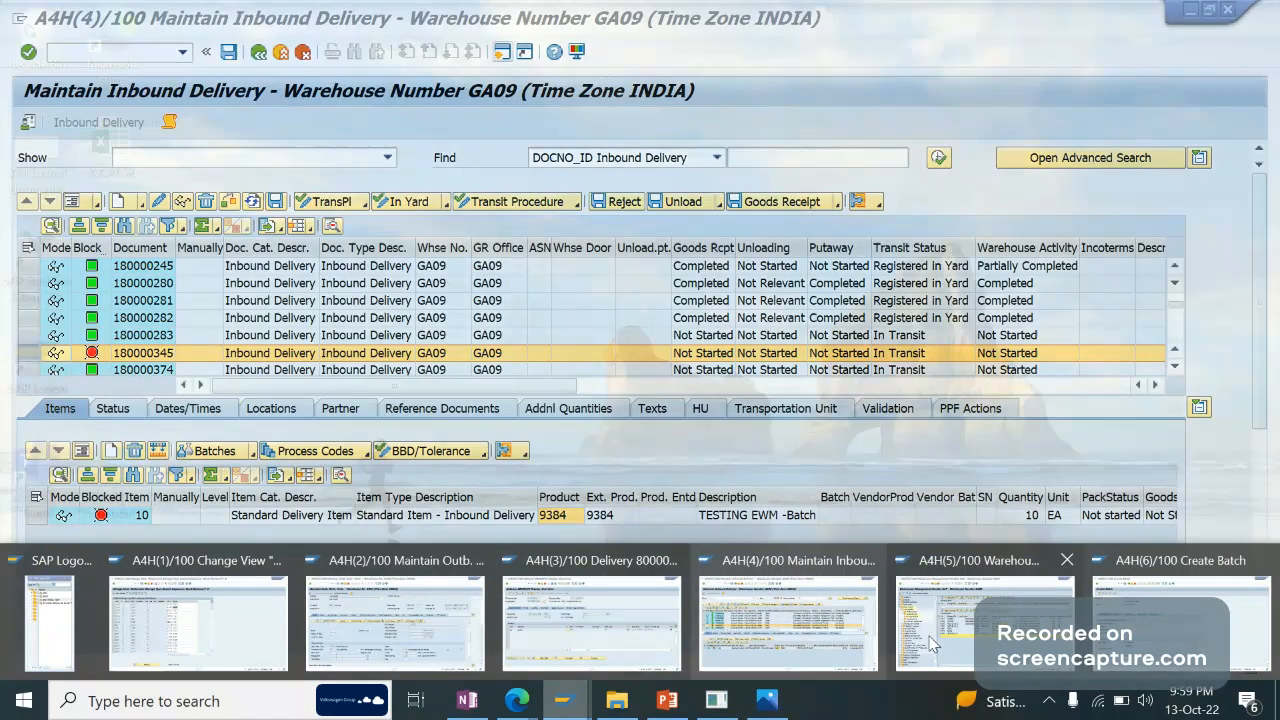
pyautogui.click(198, 622)
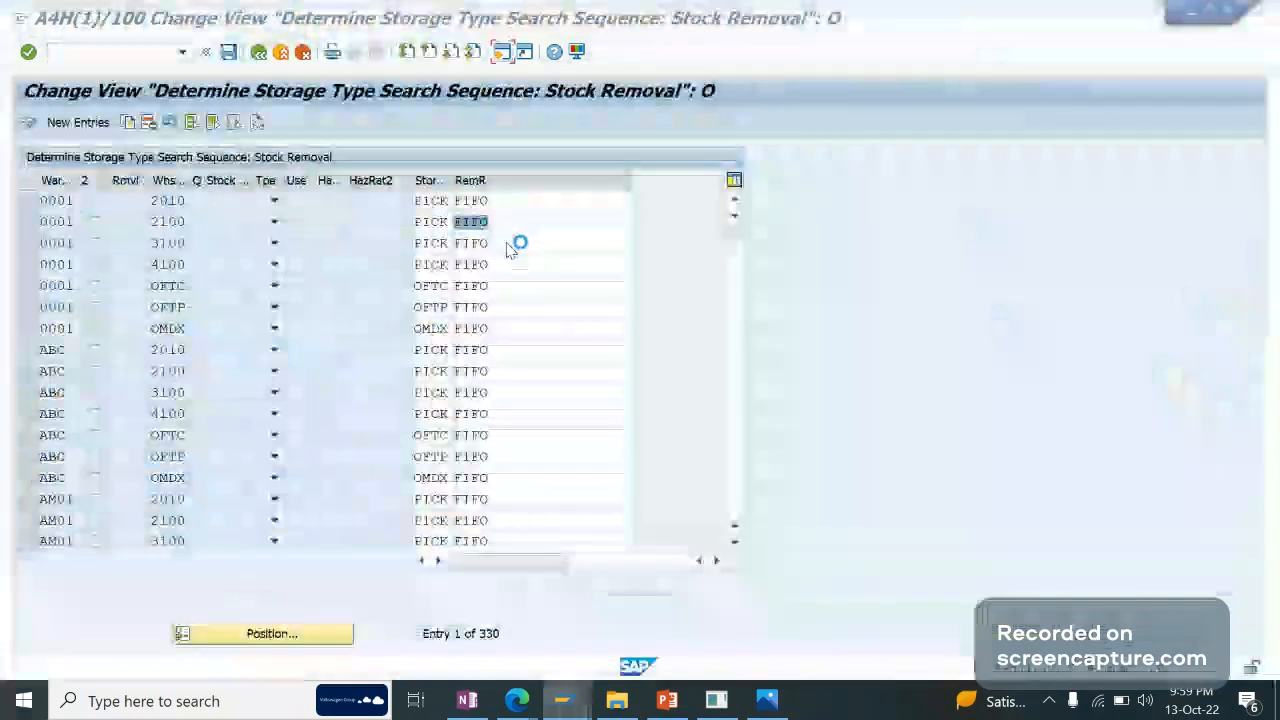
# Under Specify Stock Removal Rule, add rule FEFO for warehouse GA09 with the description First Expire First Out.
pyautogui.click(258, 52)
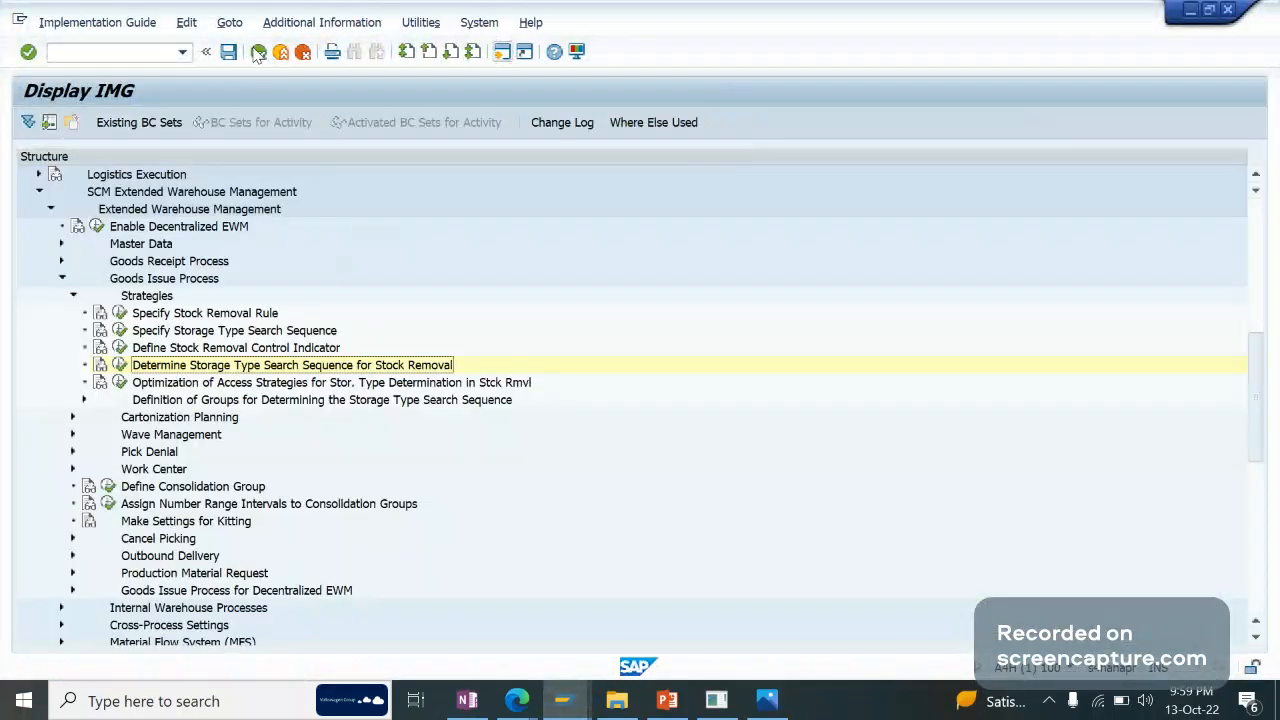
pyautogui.click(129, 314)
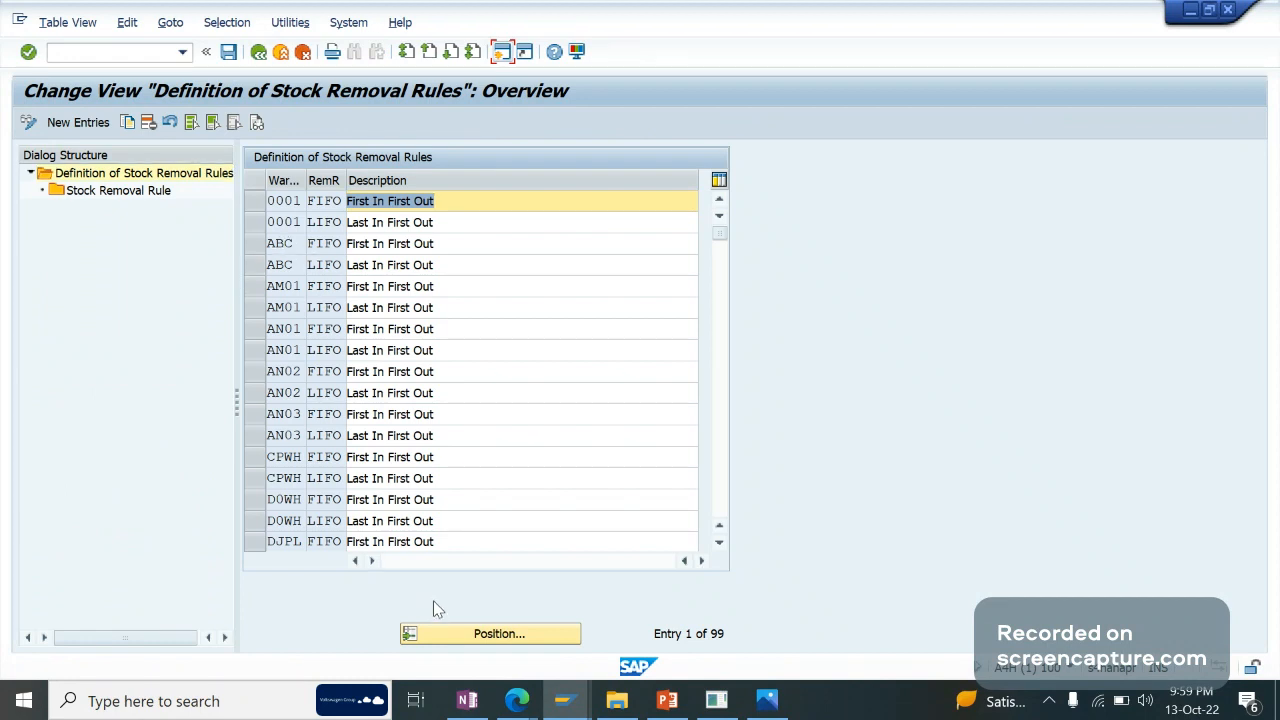
pyautogui.click(88, 123)
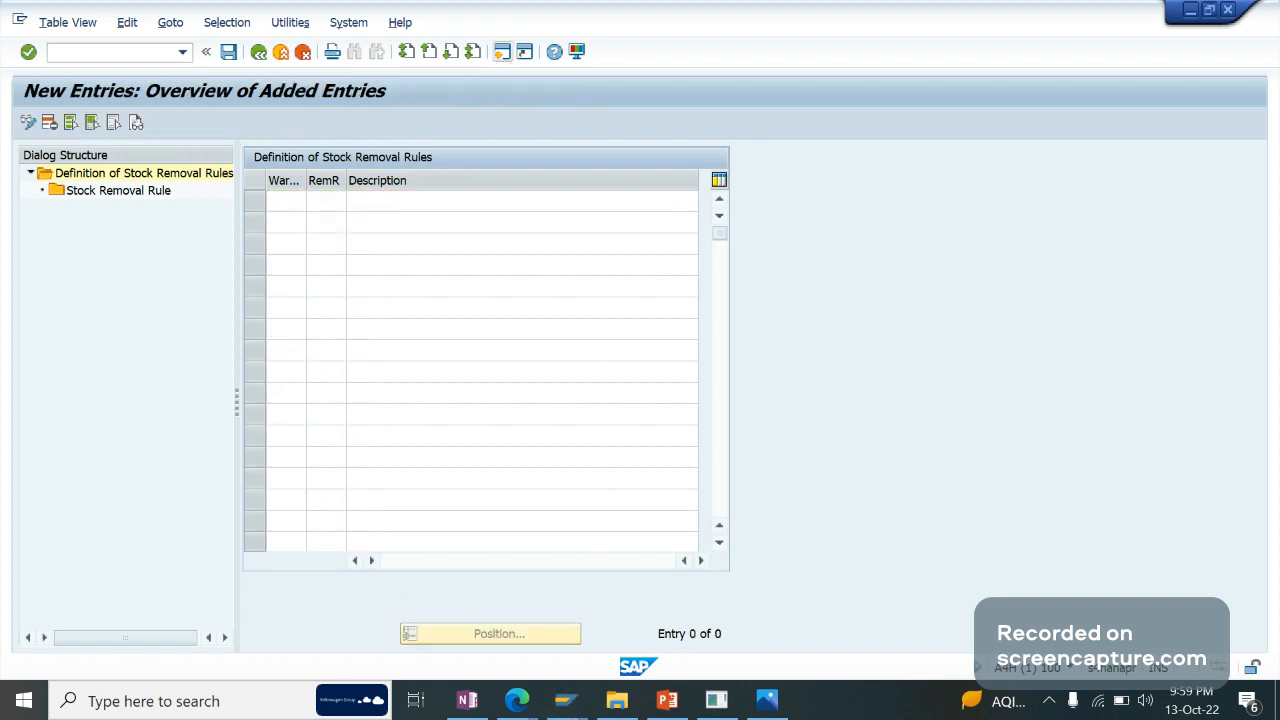
pyautogui.write('ga09')
pyautogui.press('Tab')
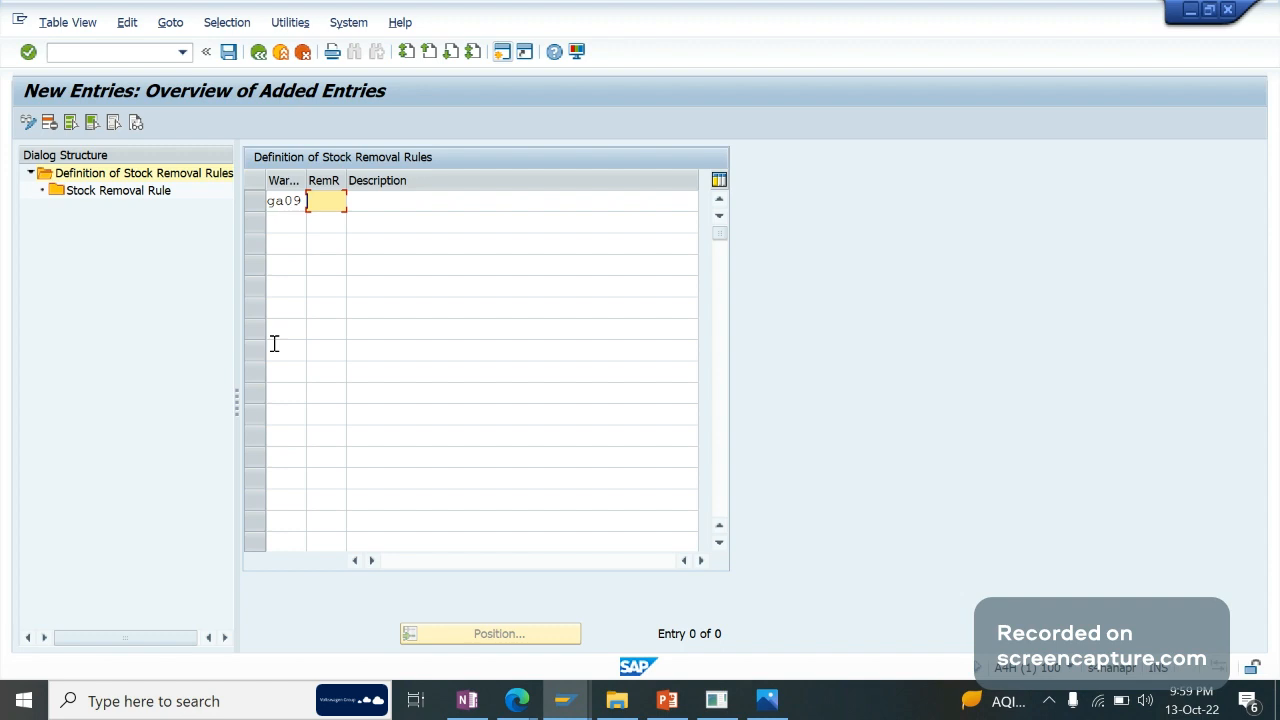
pyautogui.write('FEFO')
pyautogui.press('Tab')
pyautogui.write('First E')
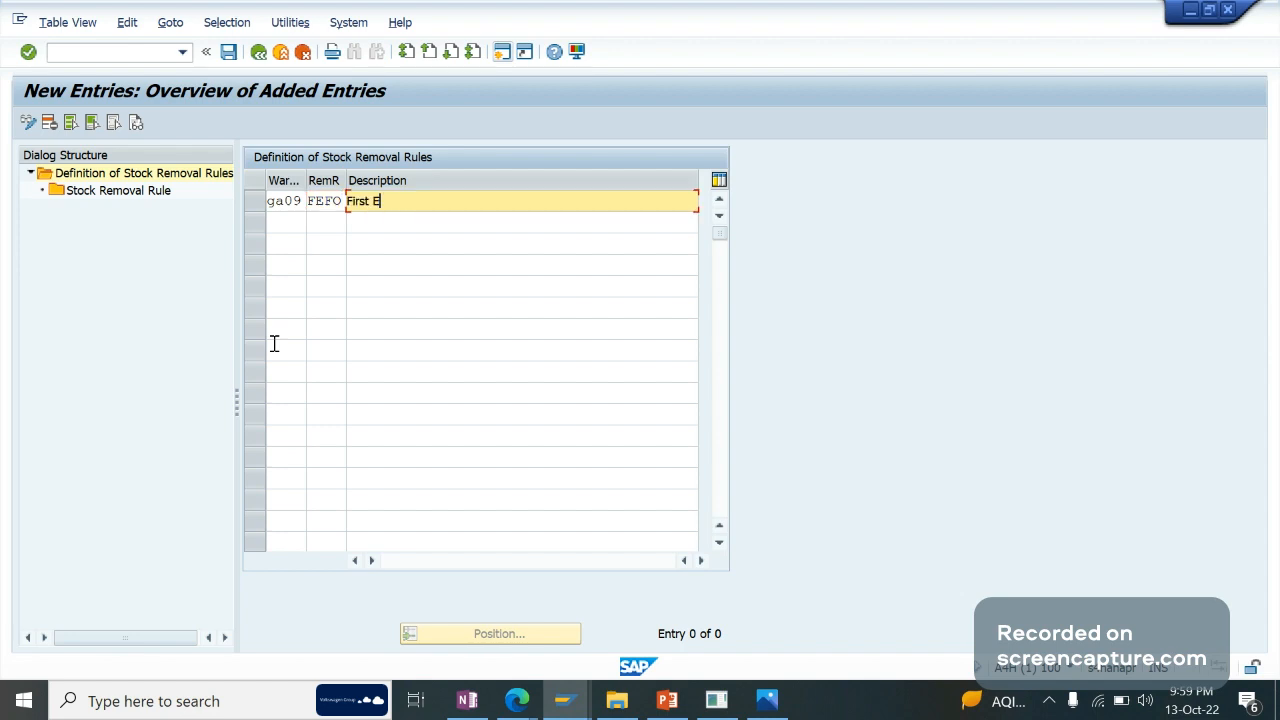
pyautogui.write('xpire First O')
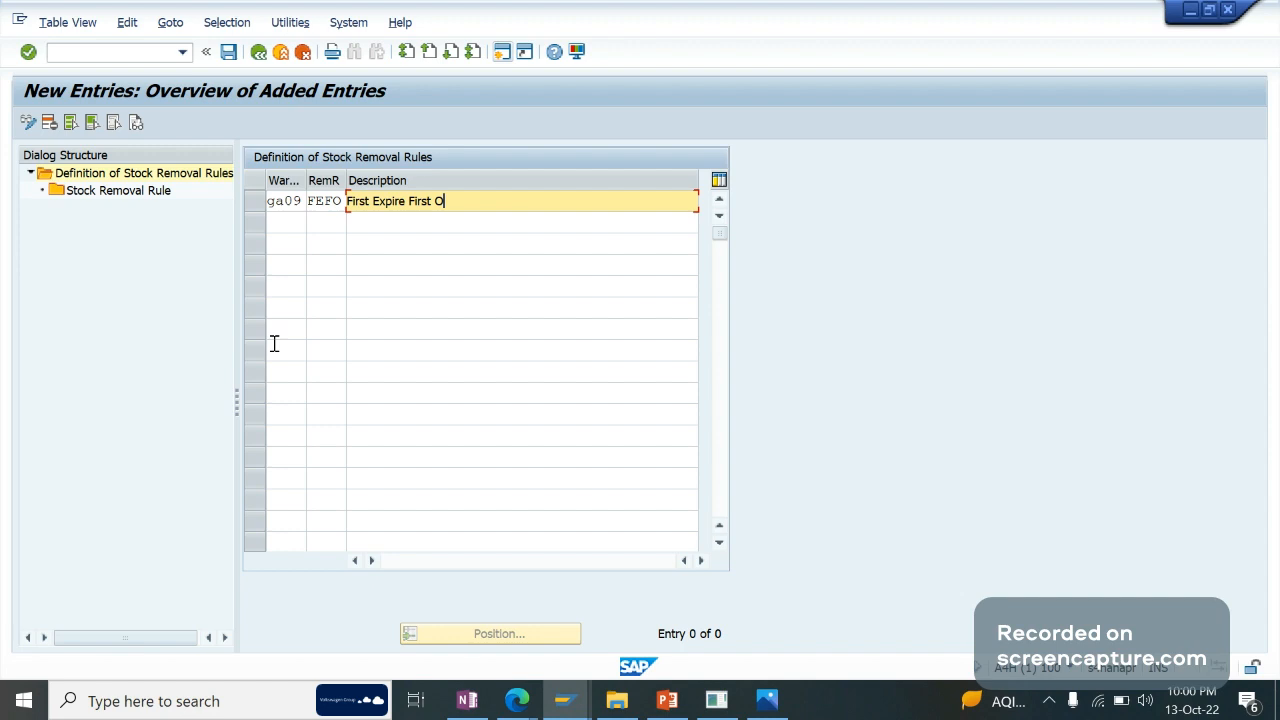
pyautogui.write('ut')
pyautogui.press('Return')
# Open the sort field details of GA09's FEFO rule and start a new entry there.
pyautogui.click(258, 203)
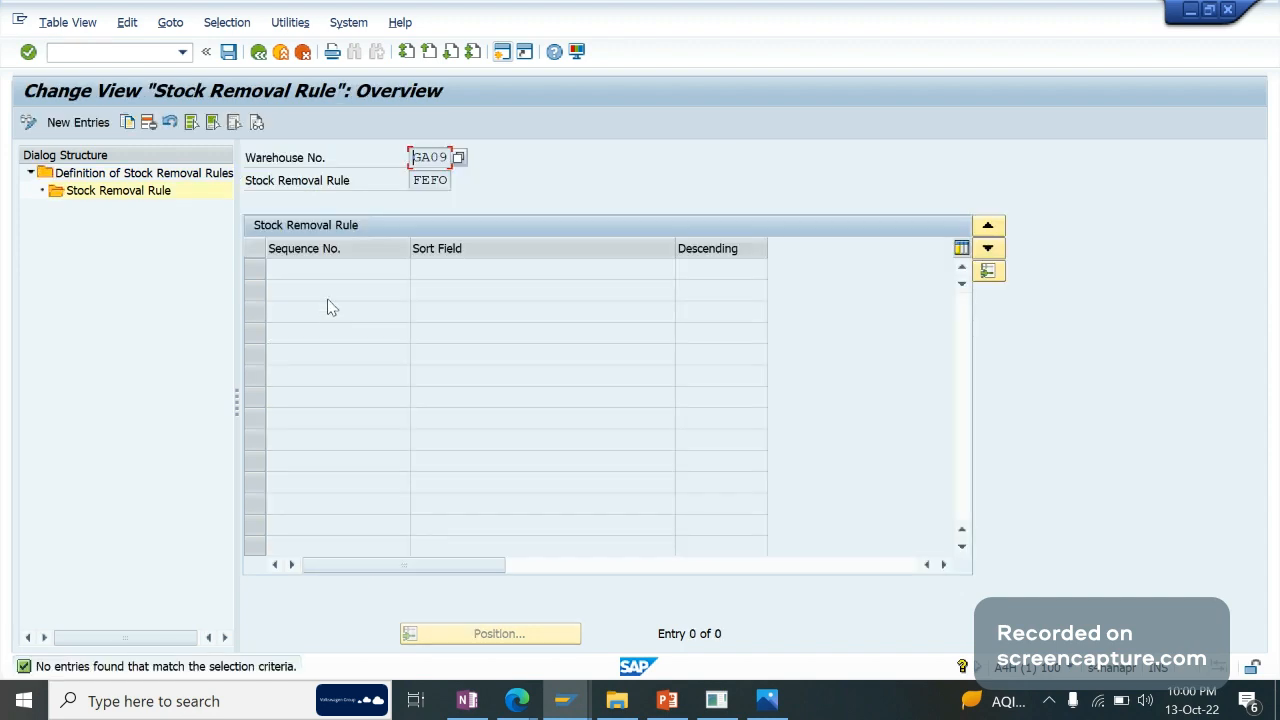
pyautogui.click(78, 122)
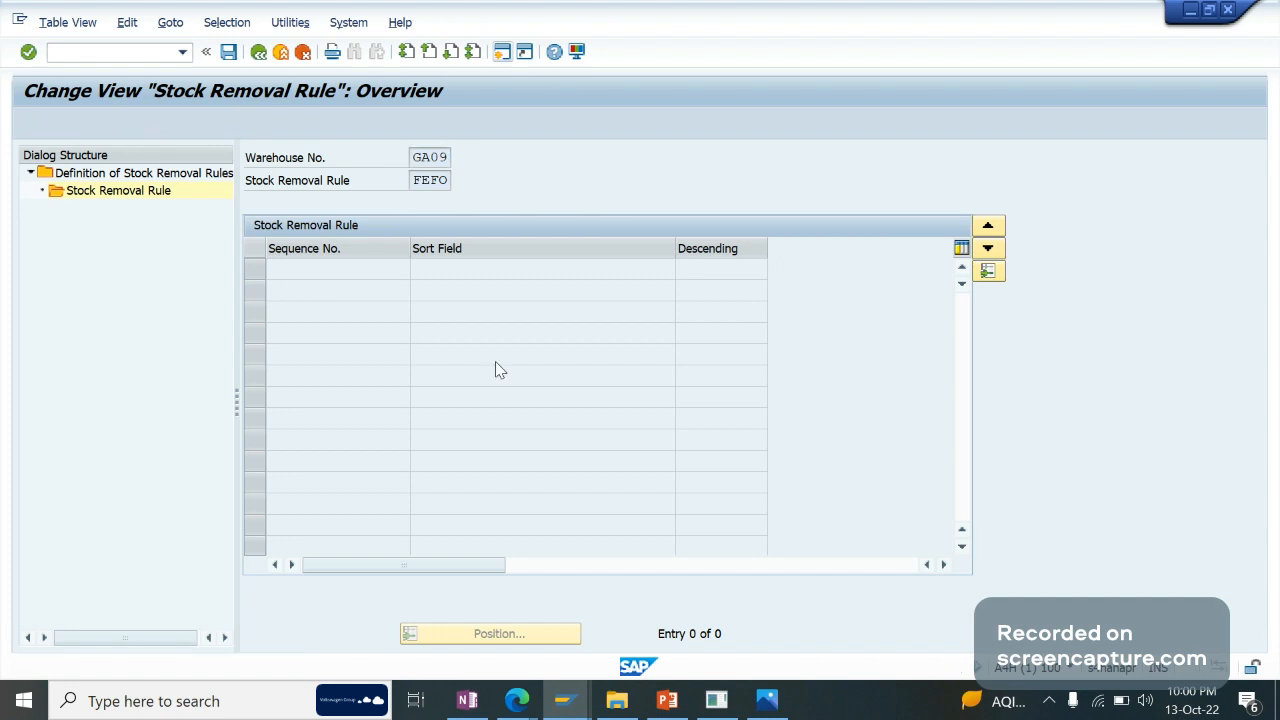
pyautogui.click(490, 266)
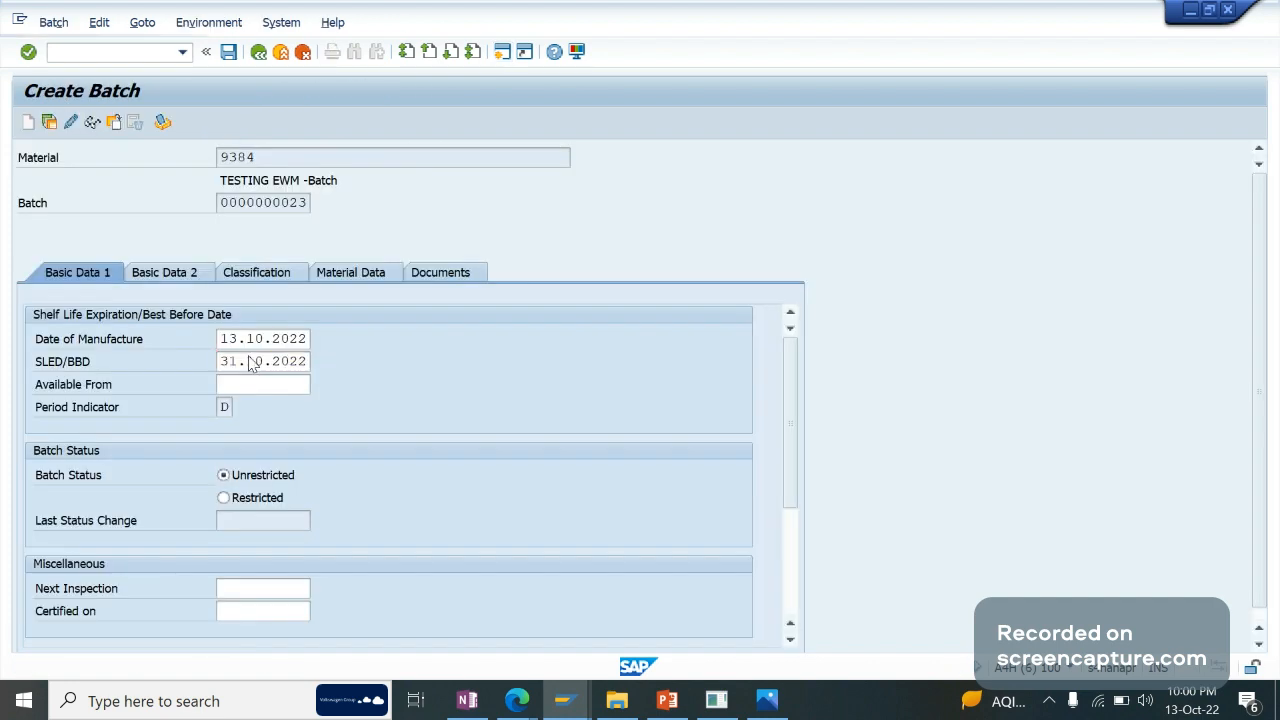
# In the Create Batch session, examine the help and technical information of the SLED/BBD field, including structure DFBATCH.
pyautogui.press('F1')
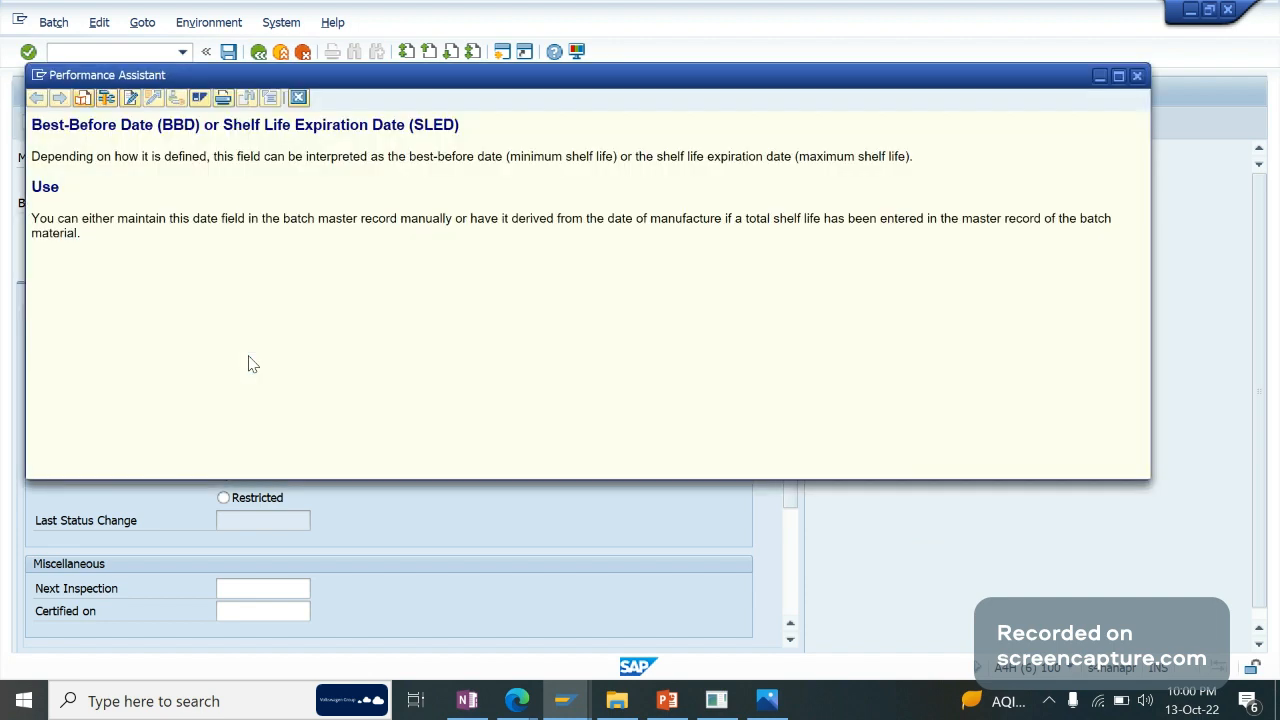
pyautogui.click(108, 99)
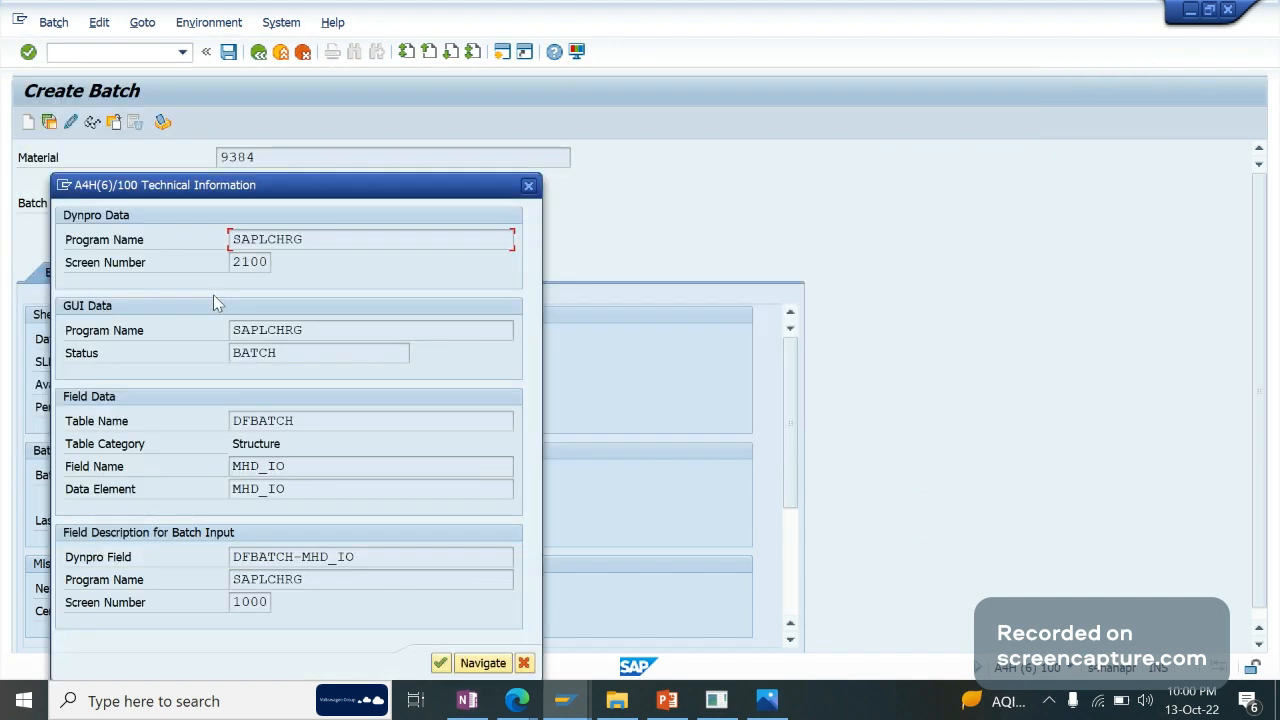
pyautogui.click(328, 552)
pyautogui.click(320, 424)
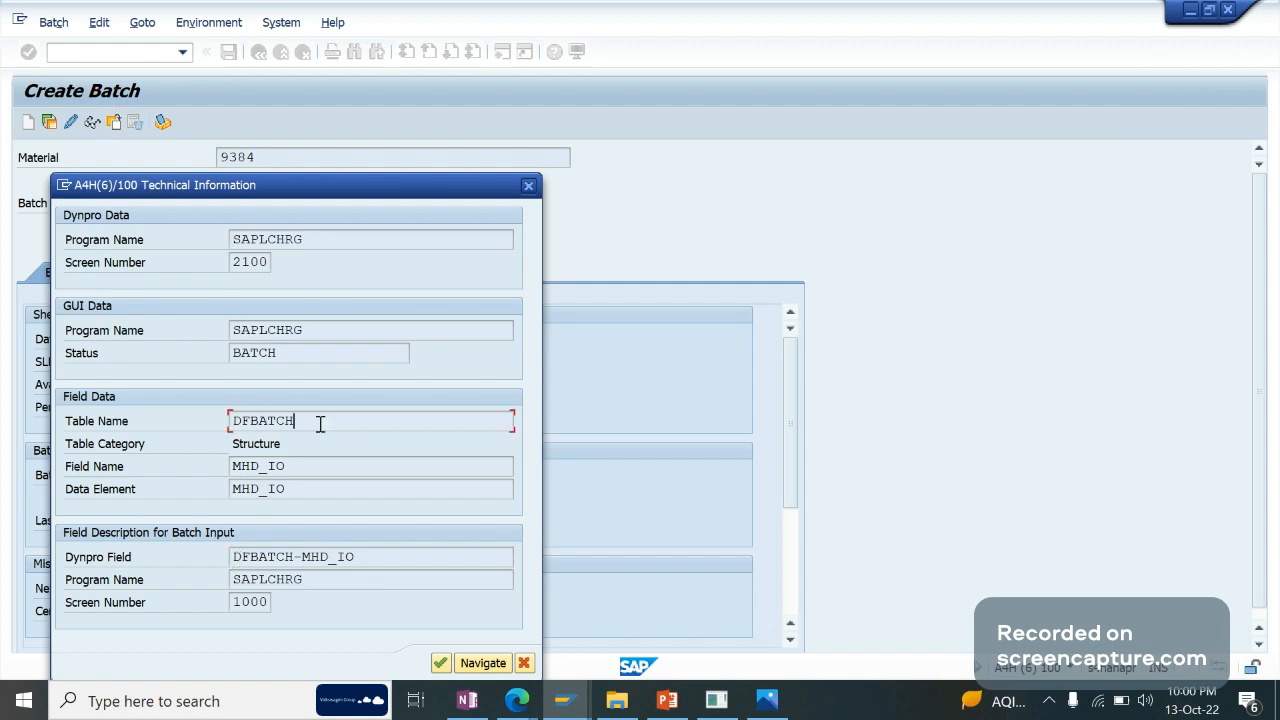
pyautogui.doubleClick(320, 424)
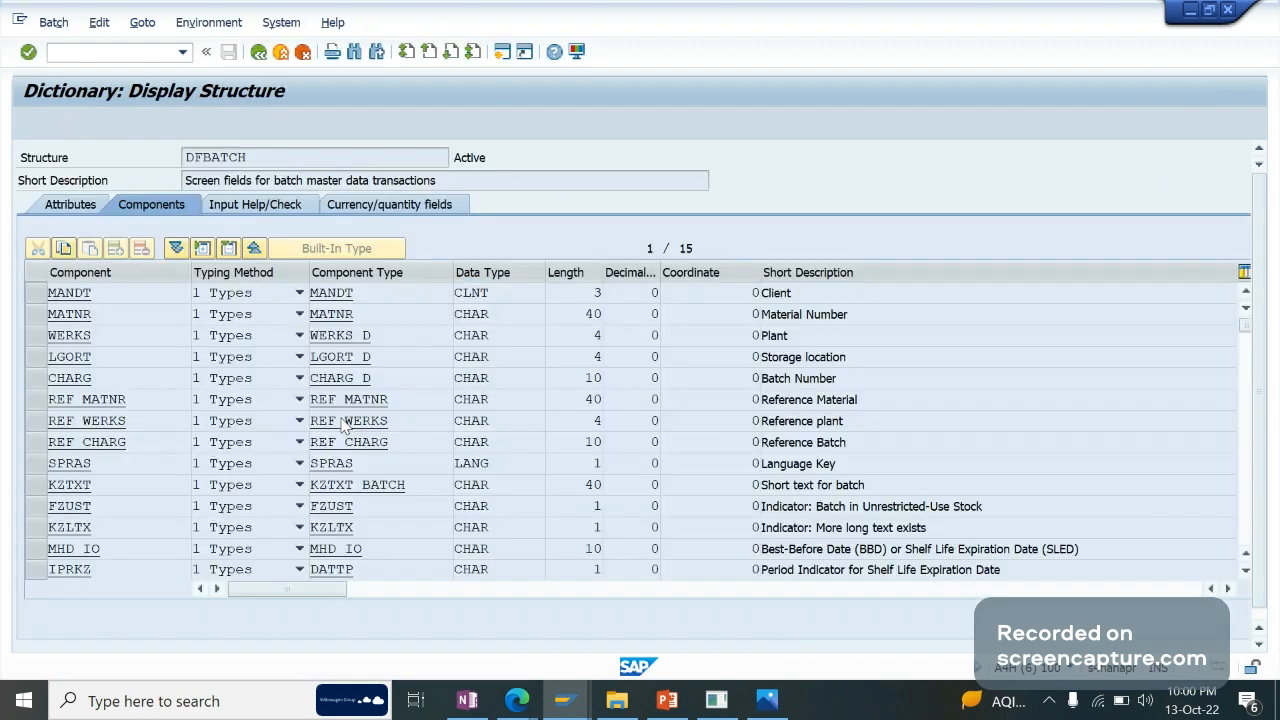
pyautogui.press('F3')
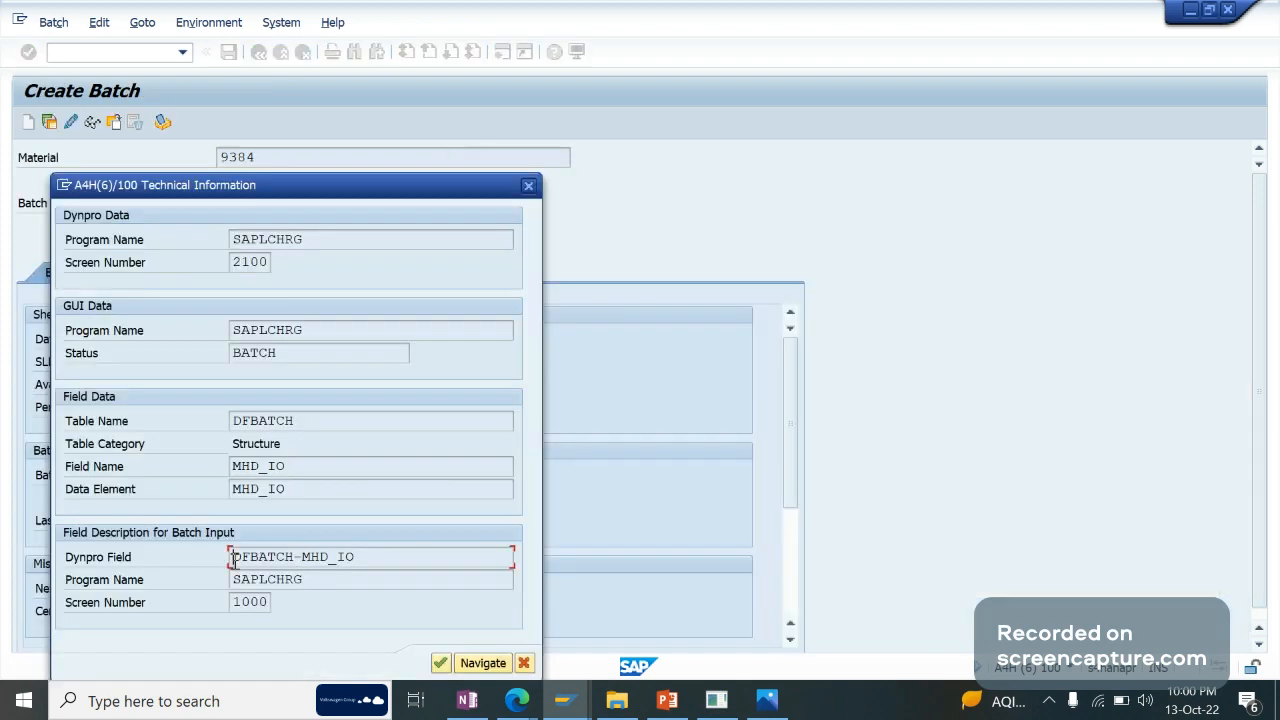
pyautogui.click(463, 567)
pyautogui.press('Return')
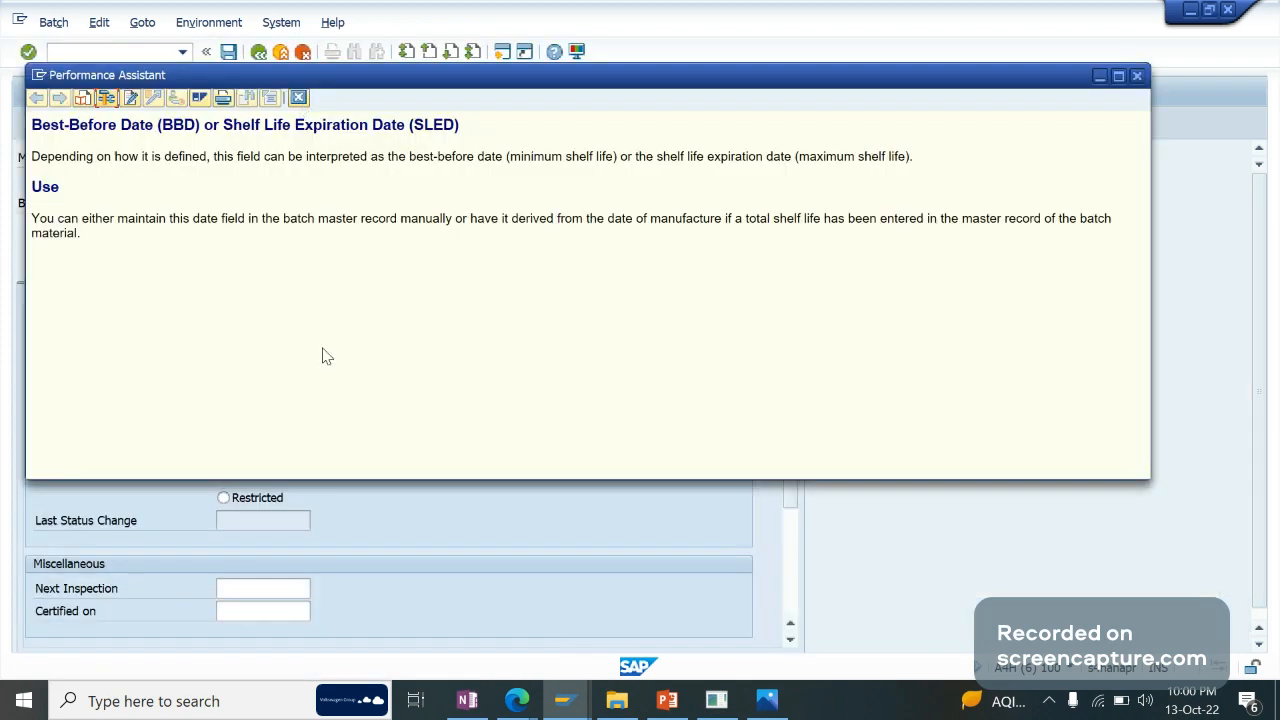
pyautogui.click(302, 98)
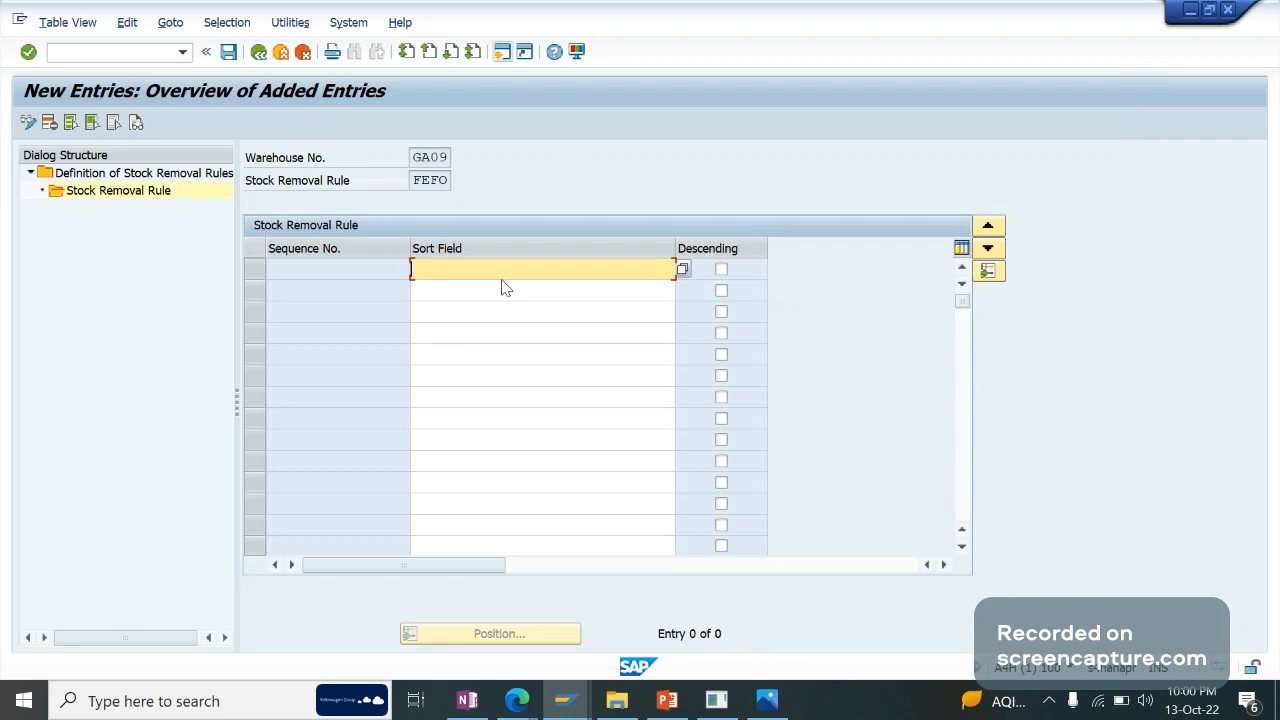
# Search the FEFO rule's available sort fields for "sled".
pyautogui.press('F4')
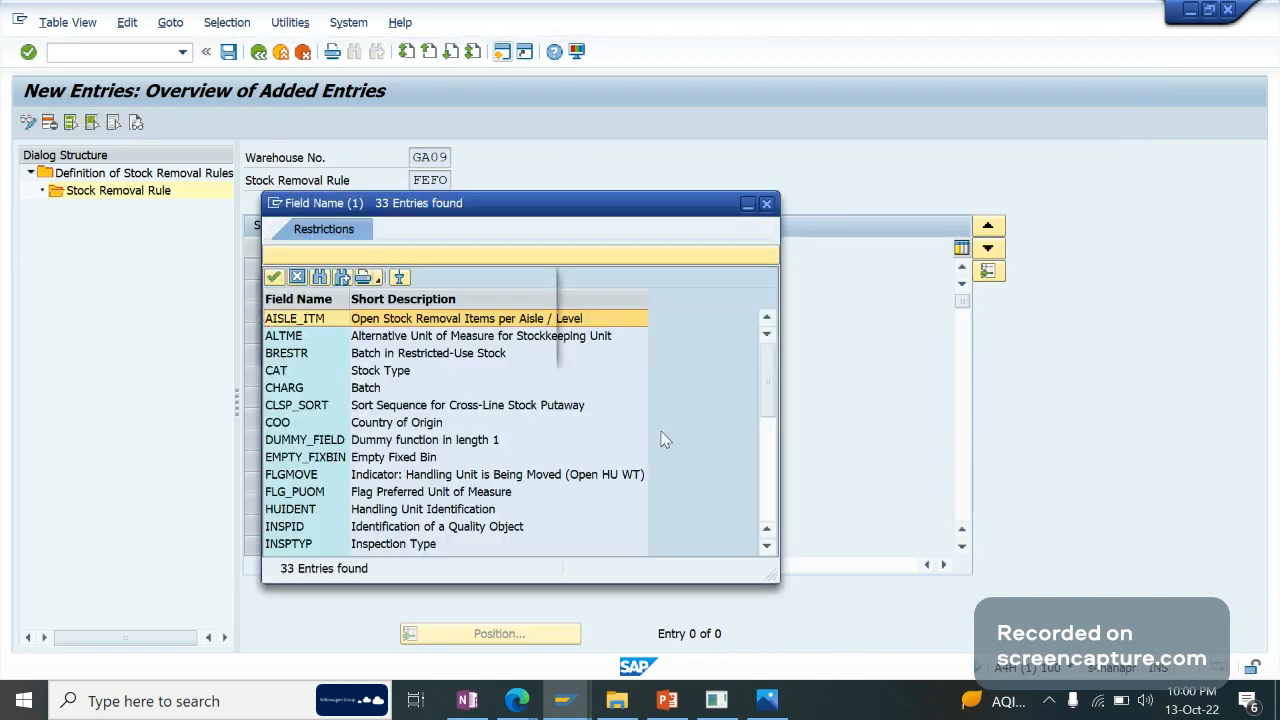
pyautogui.hotkey('ctrl', 'f')
pyautogui.write('s')
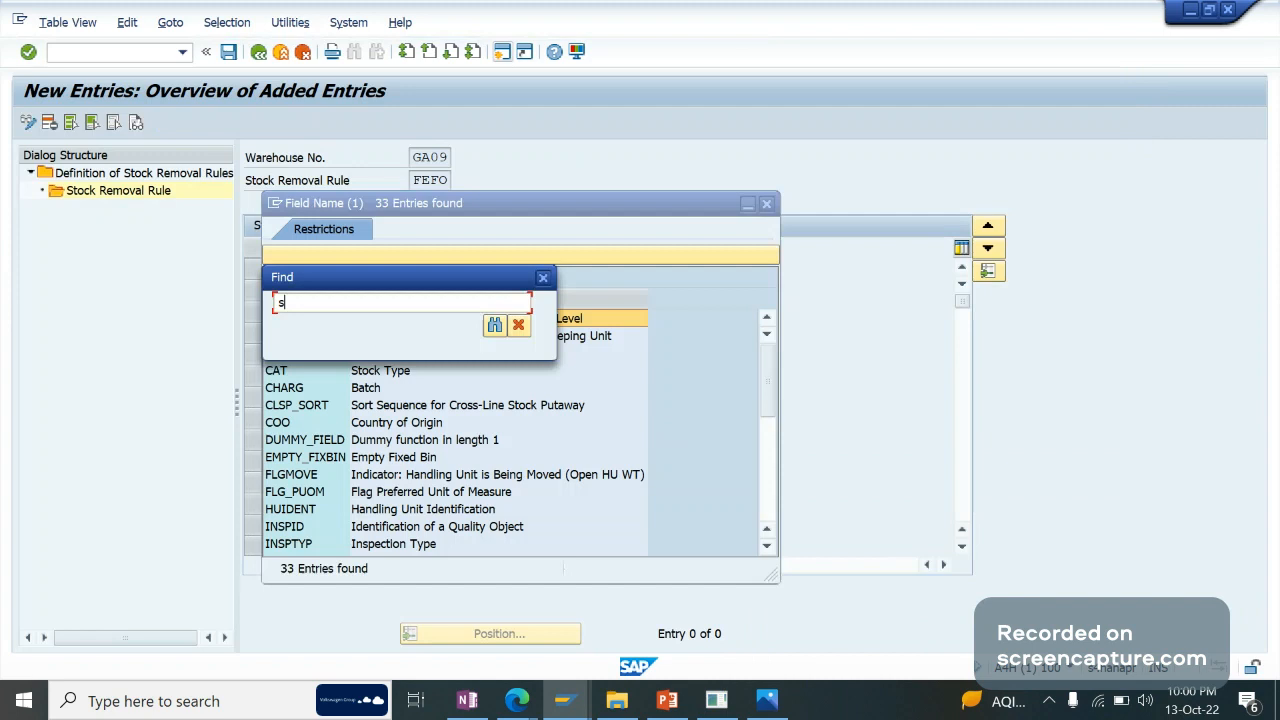
pyautogui.write('led')
pyautogui.press('Return')
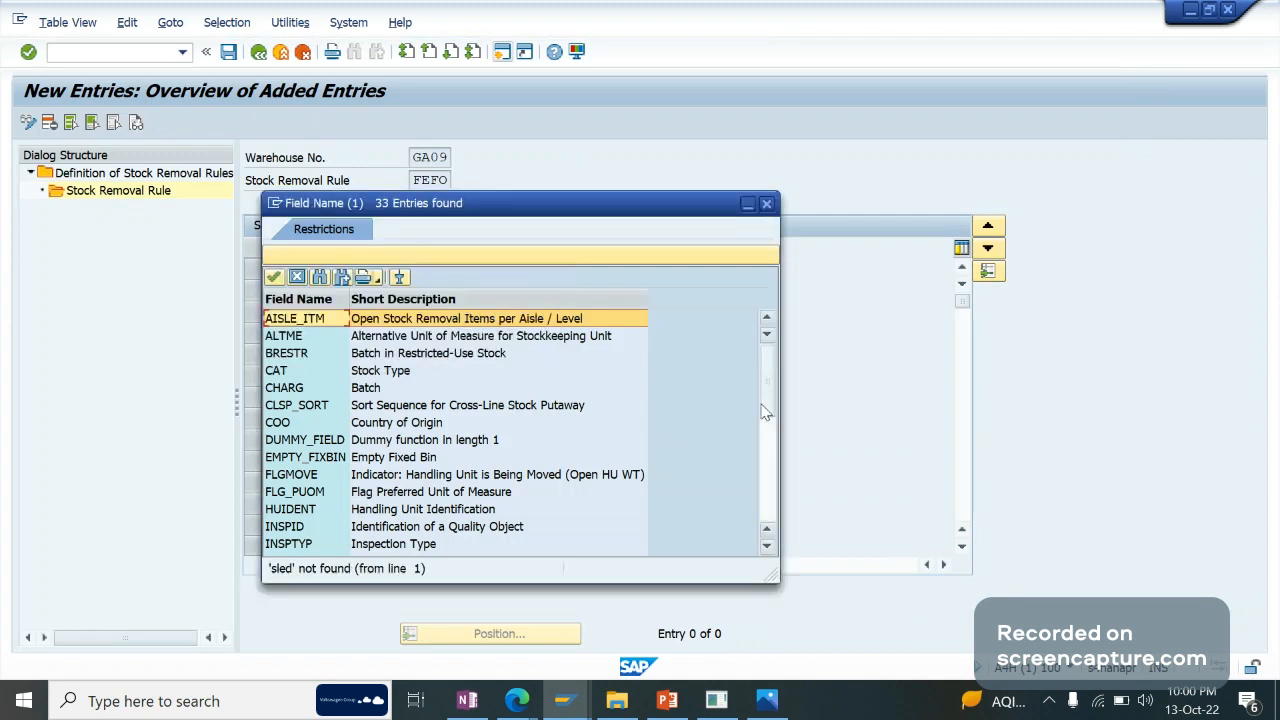
pyautogui.click(622, 440)
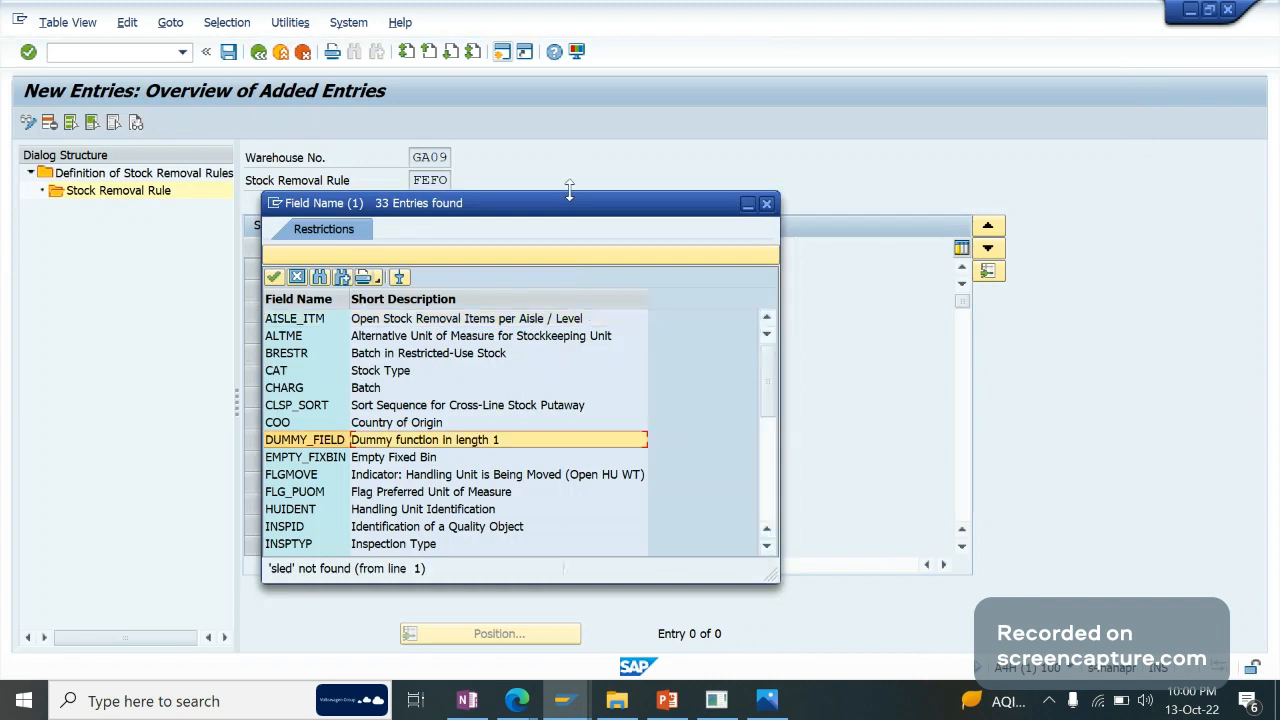
# Choose VFDAT (Shelf Life Expiration Date) as the FEFO rule's sort field and confirm the entry.
pyautogui.moveTo(569, 192); pyautogui.dragTo(569, 65)
pyautogui.click(424, 294)
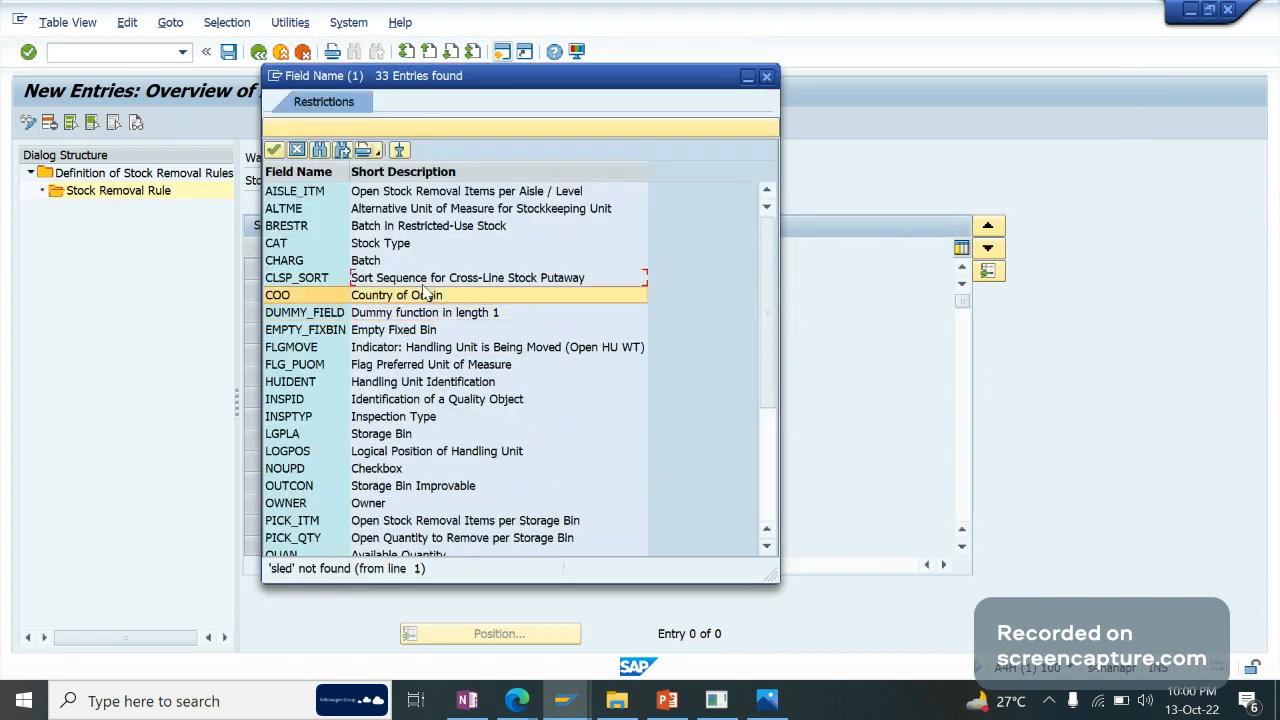
pyautogui.press('Down')
pyautogui.press('Down')
pyautogui.press('Down')
pyautogui.press('Down')
pyautogui.press('Down')
pyautogui.press('Down')
pyautogui.press('Down')
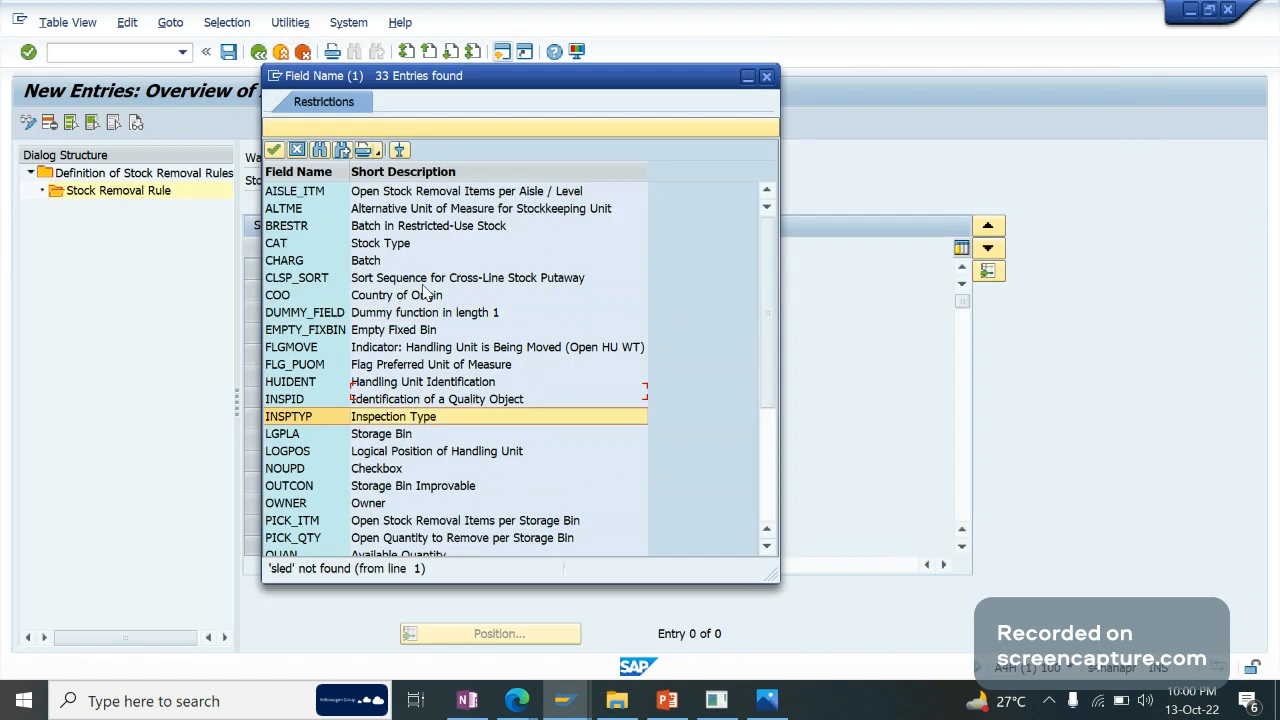
pyautogui.press('Down')
pyautogui.press('Down')
pyautogui.press('Down')
pyautogui.press('Down')
pyautogui.press('Down')
pyautogui.press('Down')
pyautogui.press('Down')
pyautogui.press('Down')
pyautogui.press('Down')
pyautogui.press('Down')
pyautogui.press('Down')
pyautogui.press('Down')
pyautogui.press('Down')
pyautogui.press('Down')
pyautogui.press('Down')
pyautogui.press('Down')
pyautogui.press('Down')
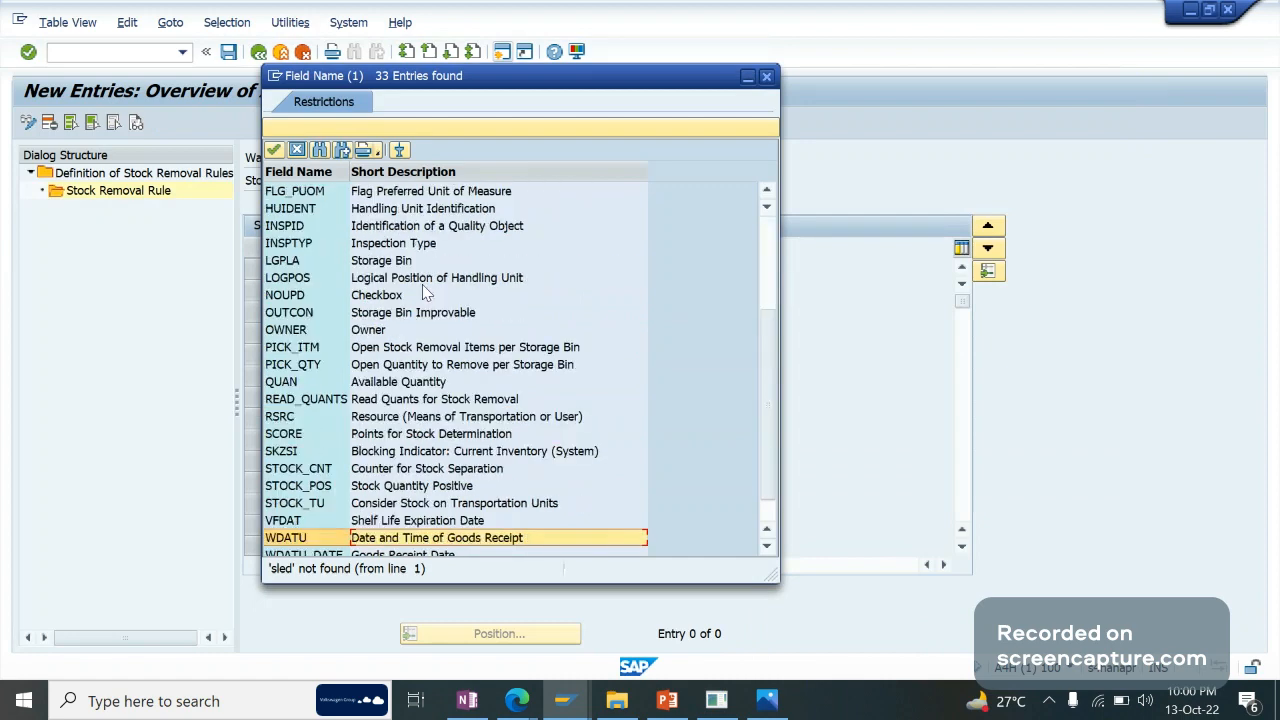
pyautogui.press('Down')
pyautogui.press('Down')
pyautogui.click(377, 486)
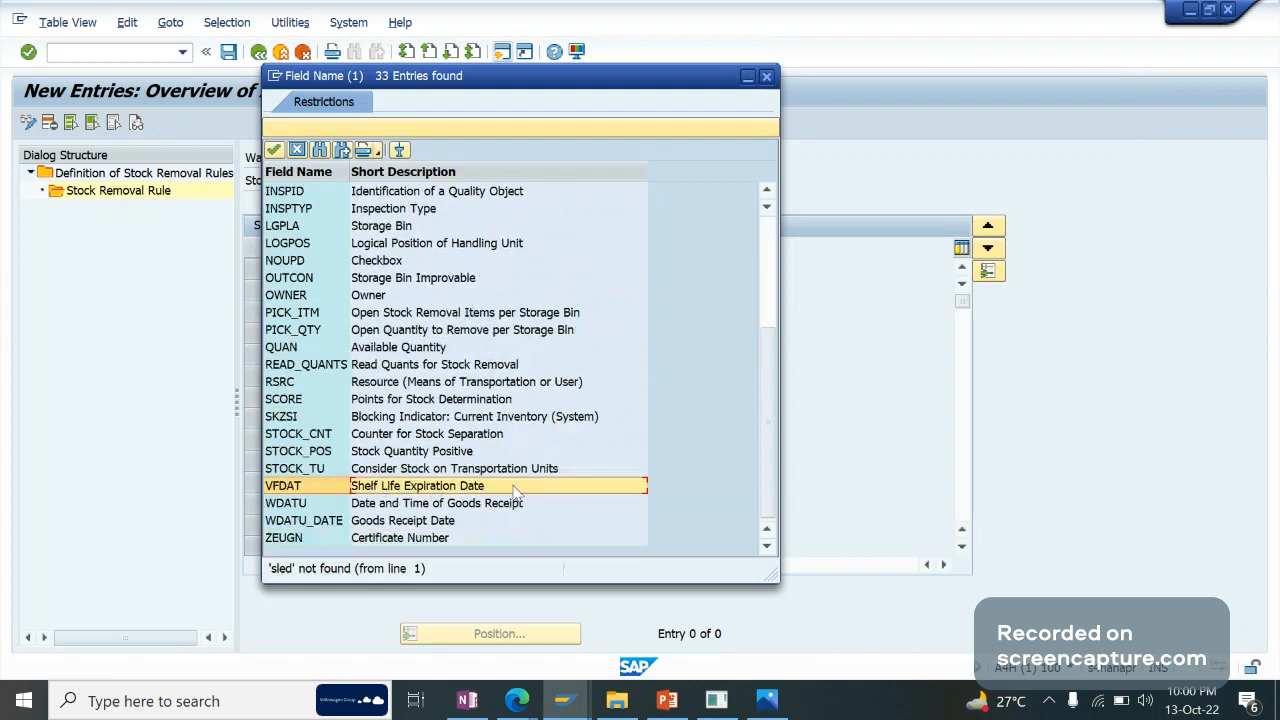
pyautogui.doubleClick(452, 490)
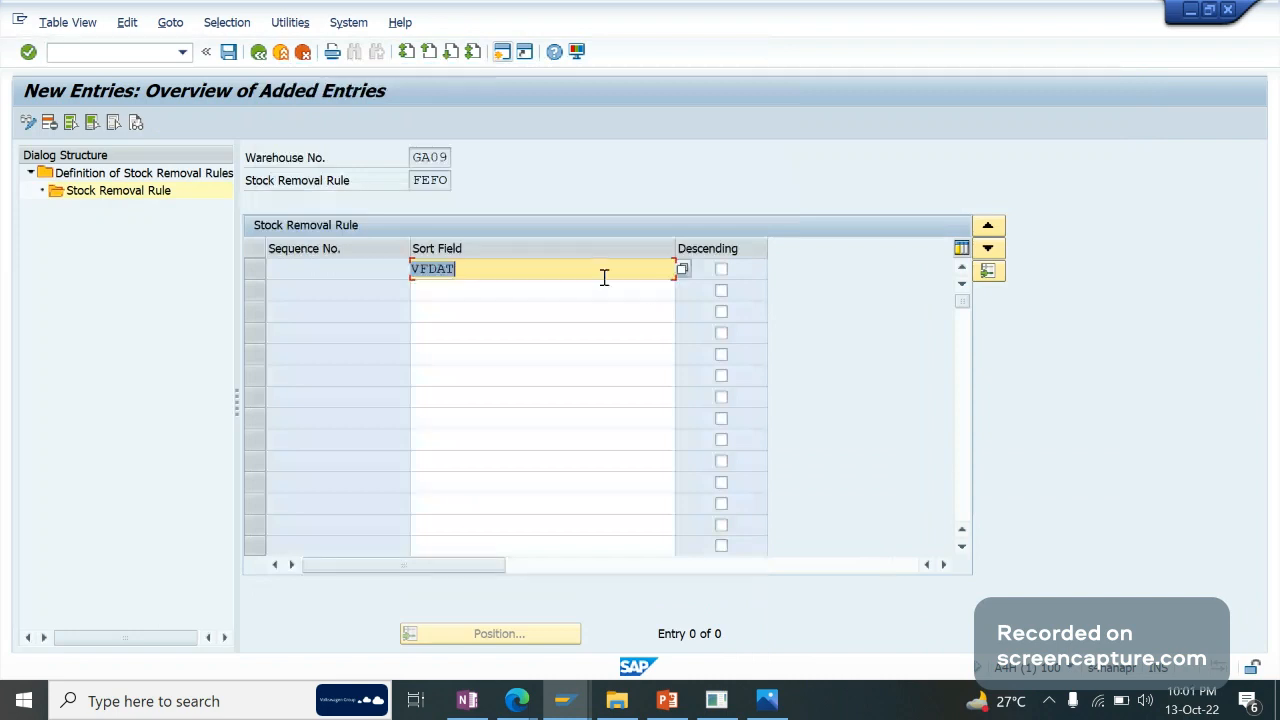
pyautogui.press('Return')
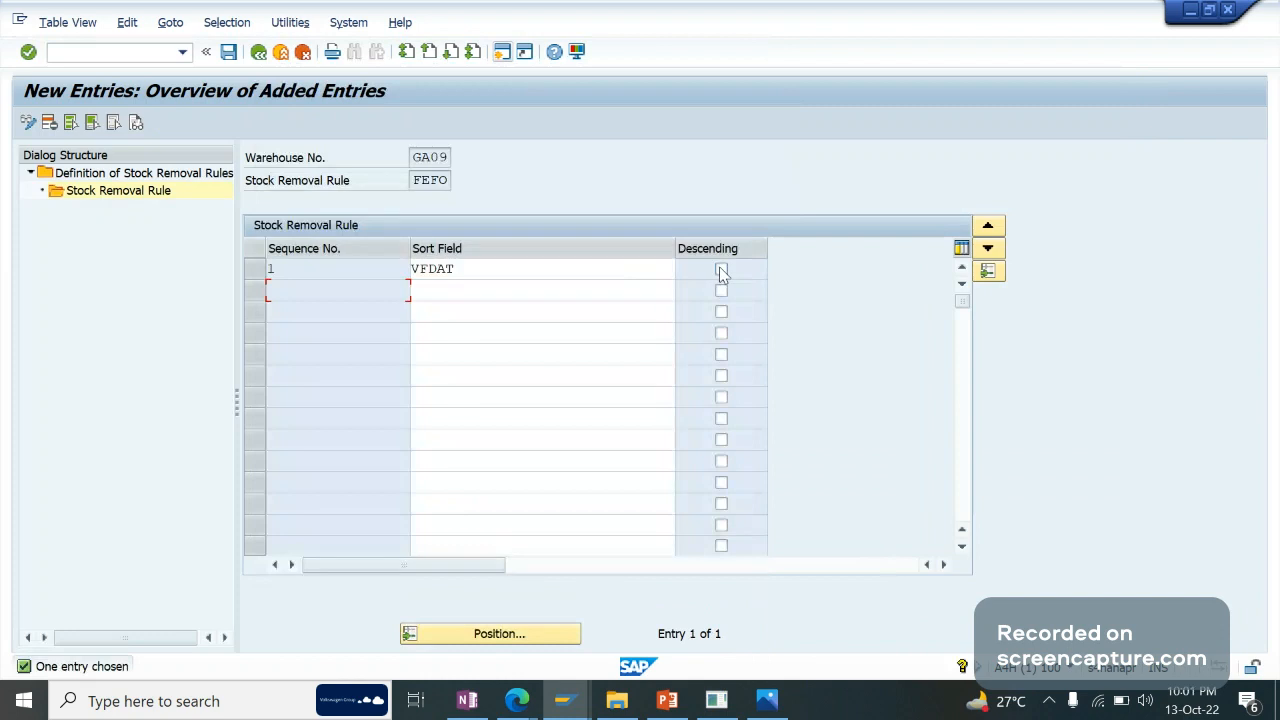
# Save the FEFO rule through the customizing request prompt and return to its sort field overview.
pyautogui.click(578, 265)
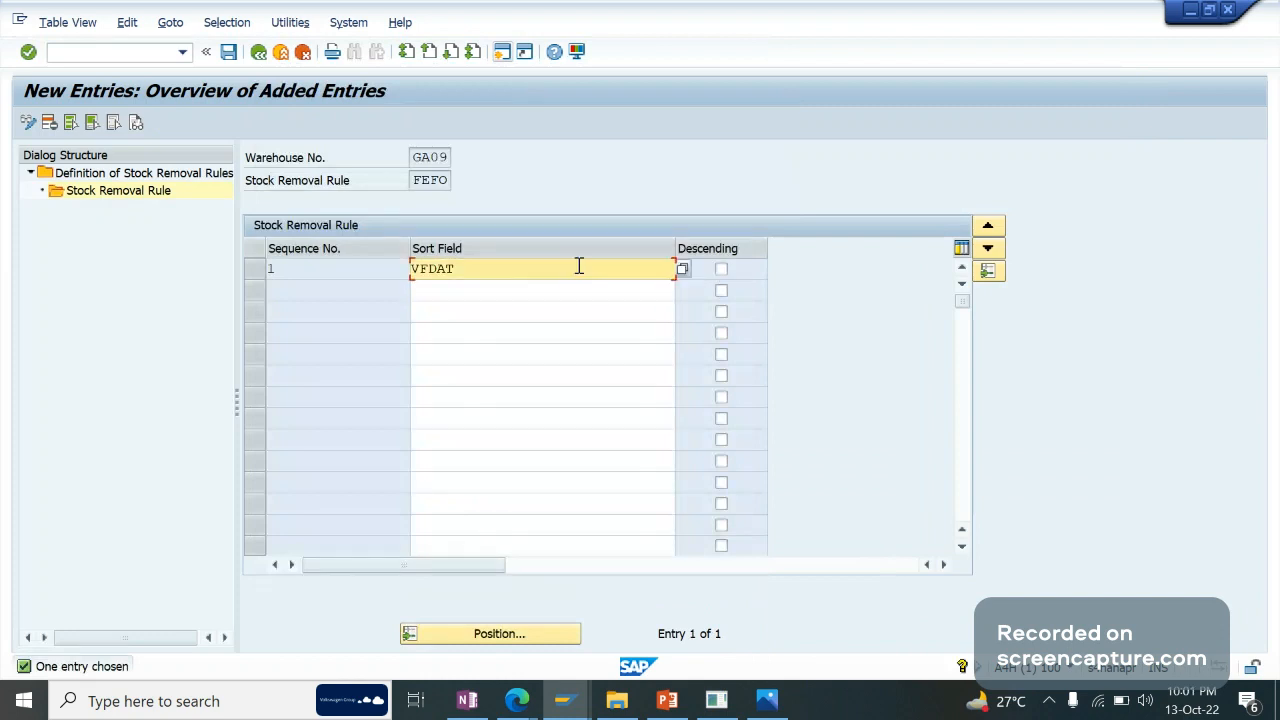
pyautogui.press('F4')
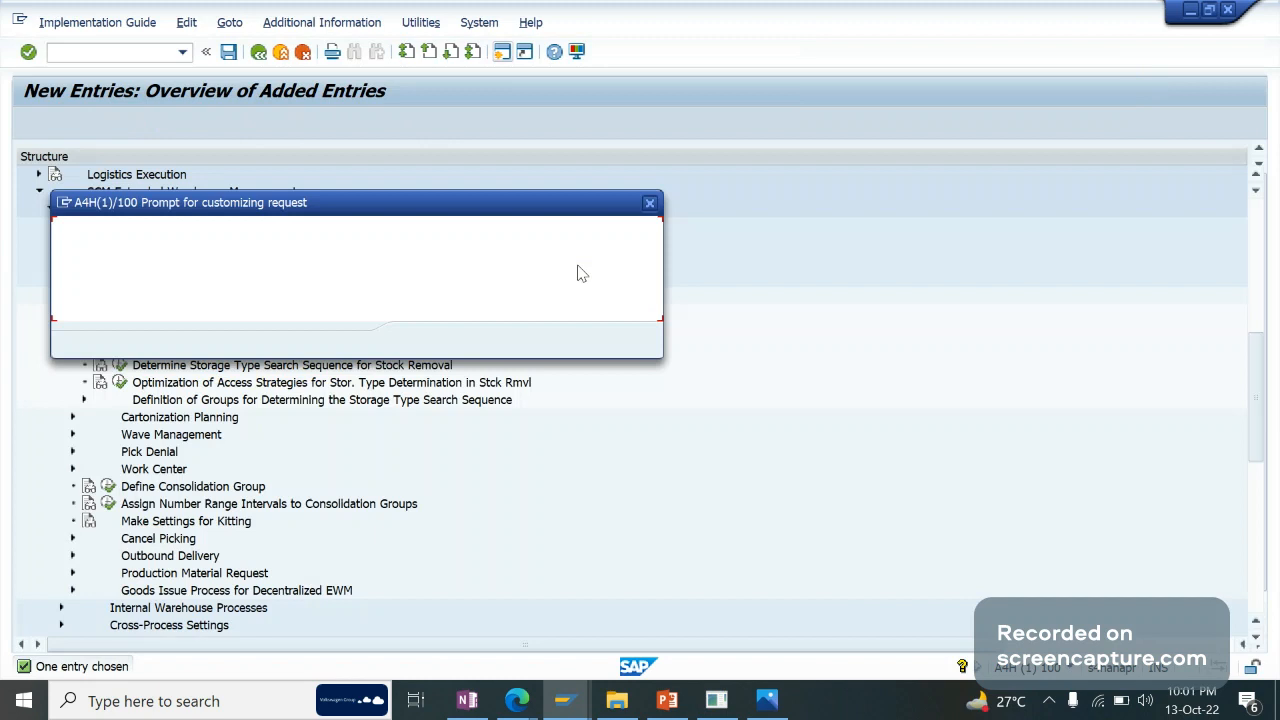
pyautogui.click(421, 340)
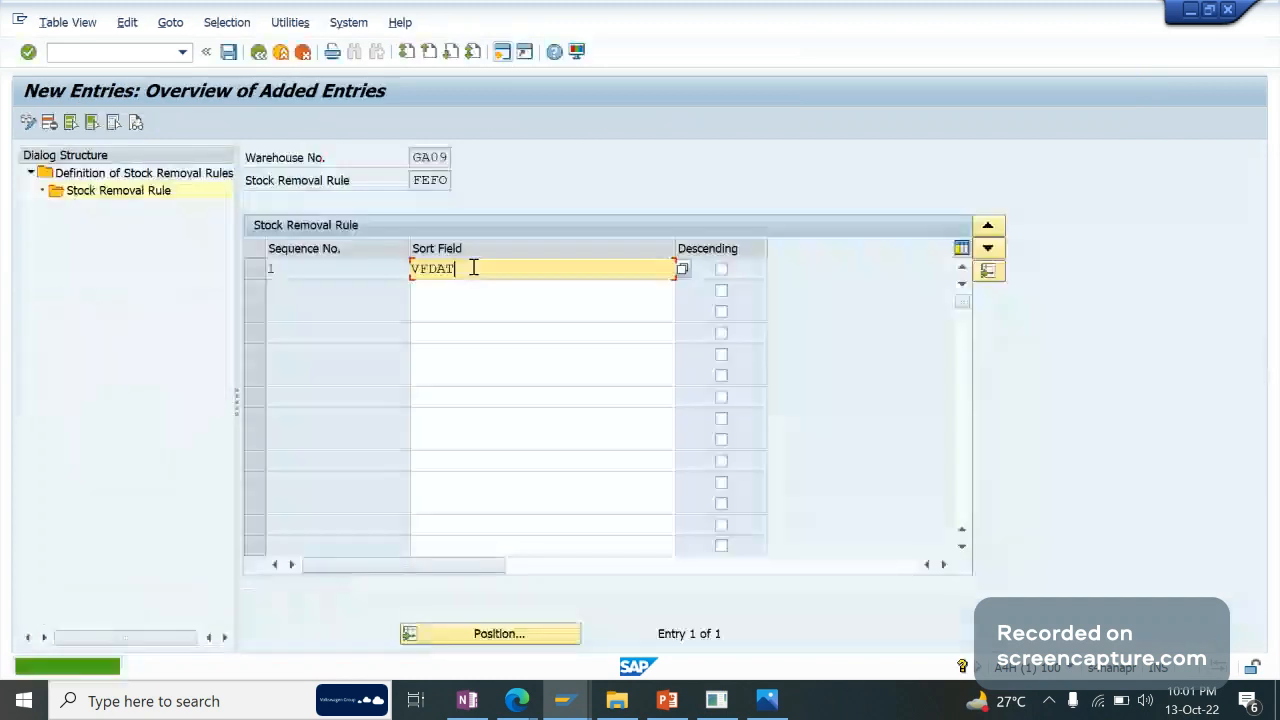
pyautogui.click(260, 54)
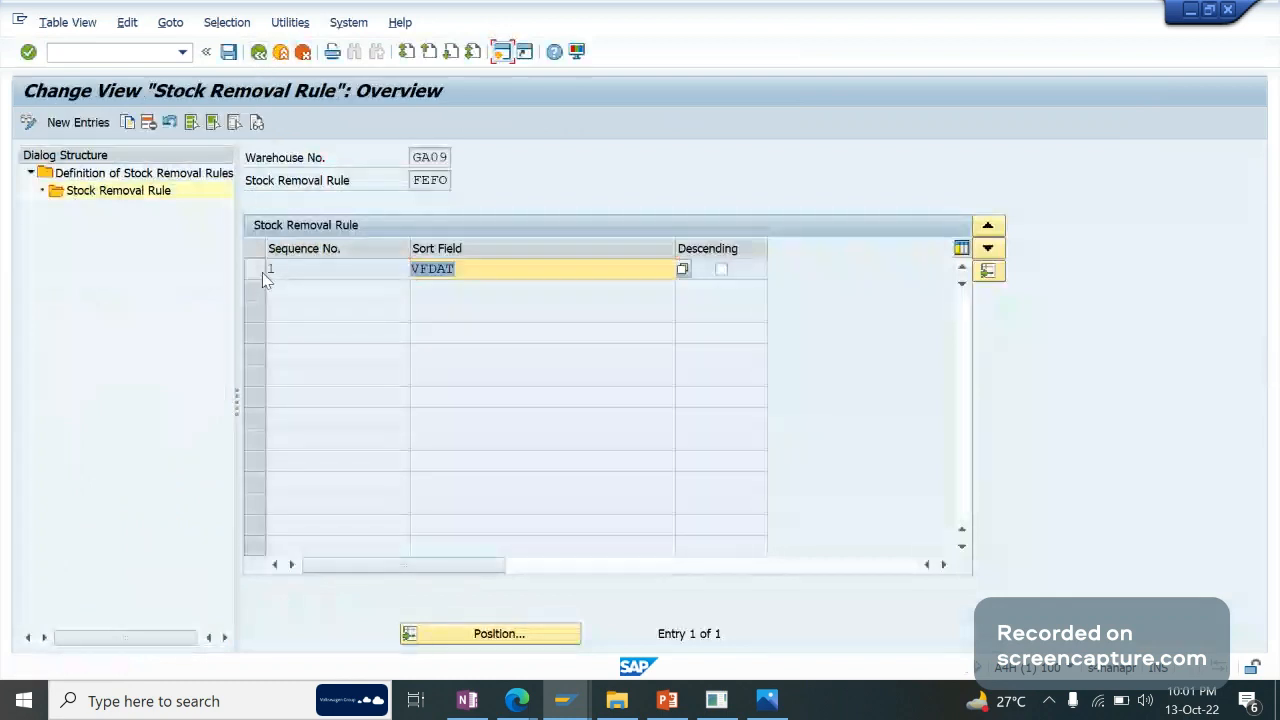
# Review the other fields available for sorting in the FEFO rule, such as Batch and Country of Origin.
pyautogui.click(570, 275)
pyautogui.click(683, 270)
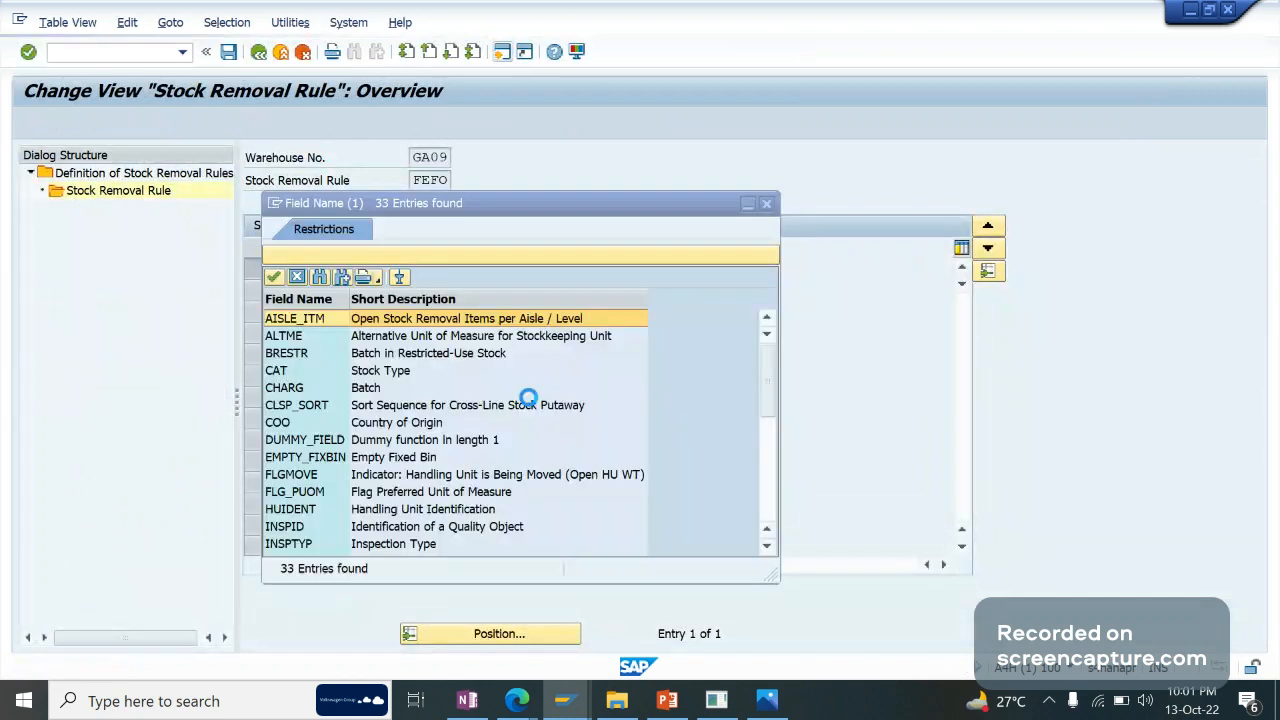
pyautogui.press('Down')
pyautogui.press('Down')
pyautogui.press('Down')
pyautogui.press('Down')
pyautogui.press('Down')
pyautogui.press('Down')
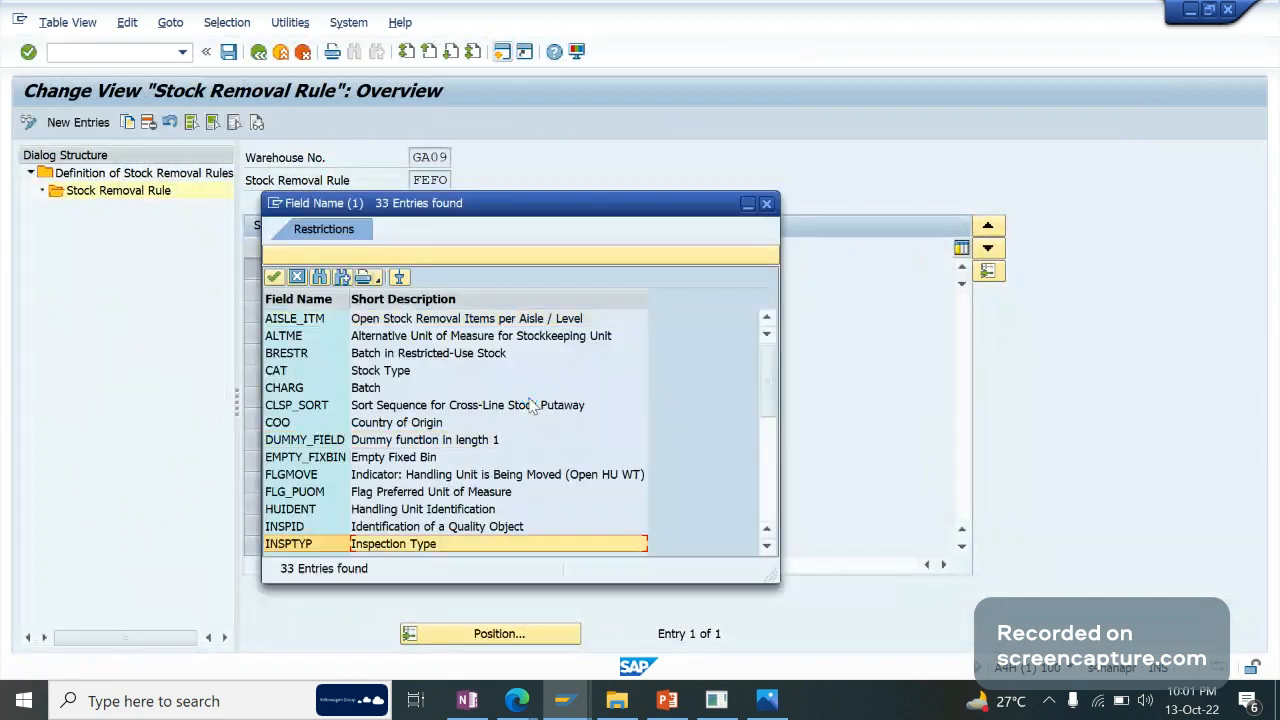
pyautogui.click(361, 391)
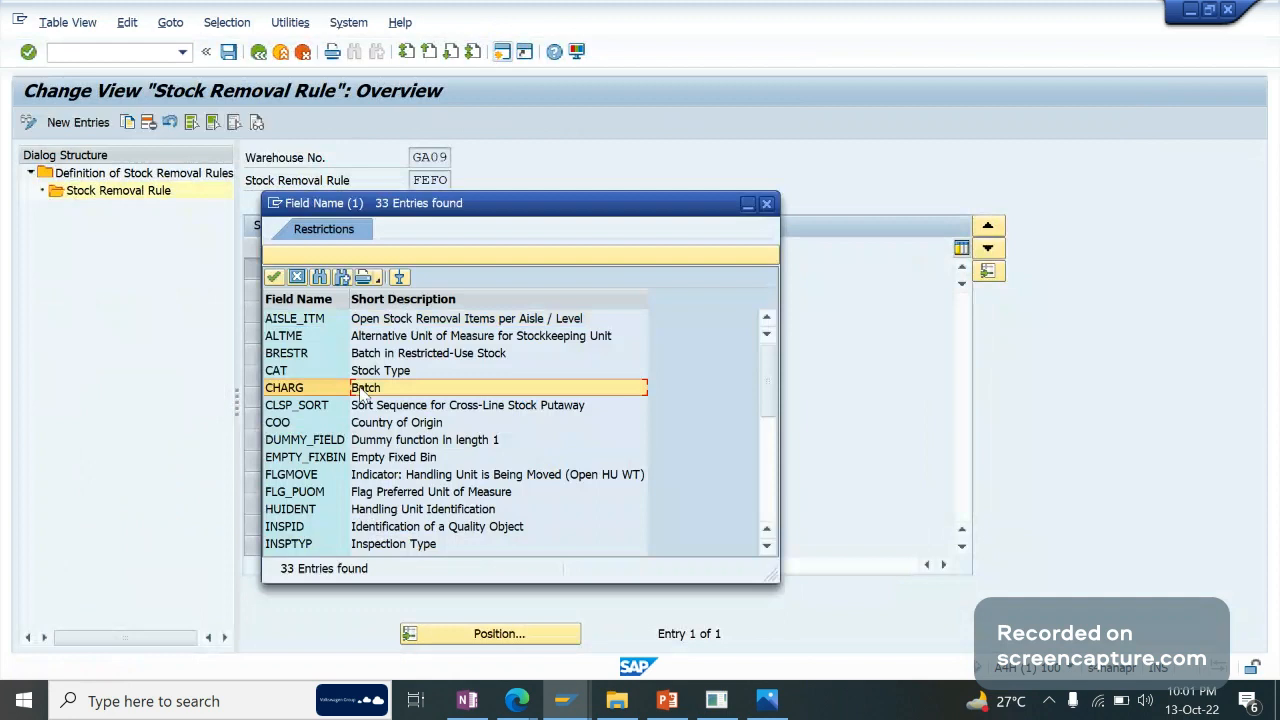
pyautogui.press('Down')
pyautogui.press('Down')
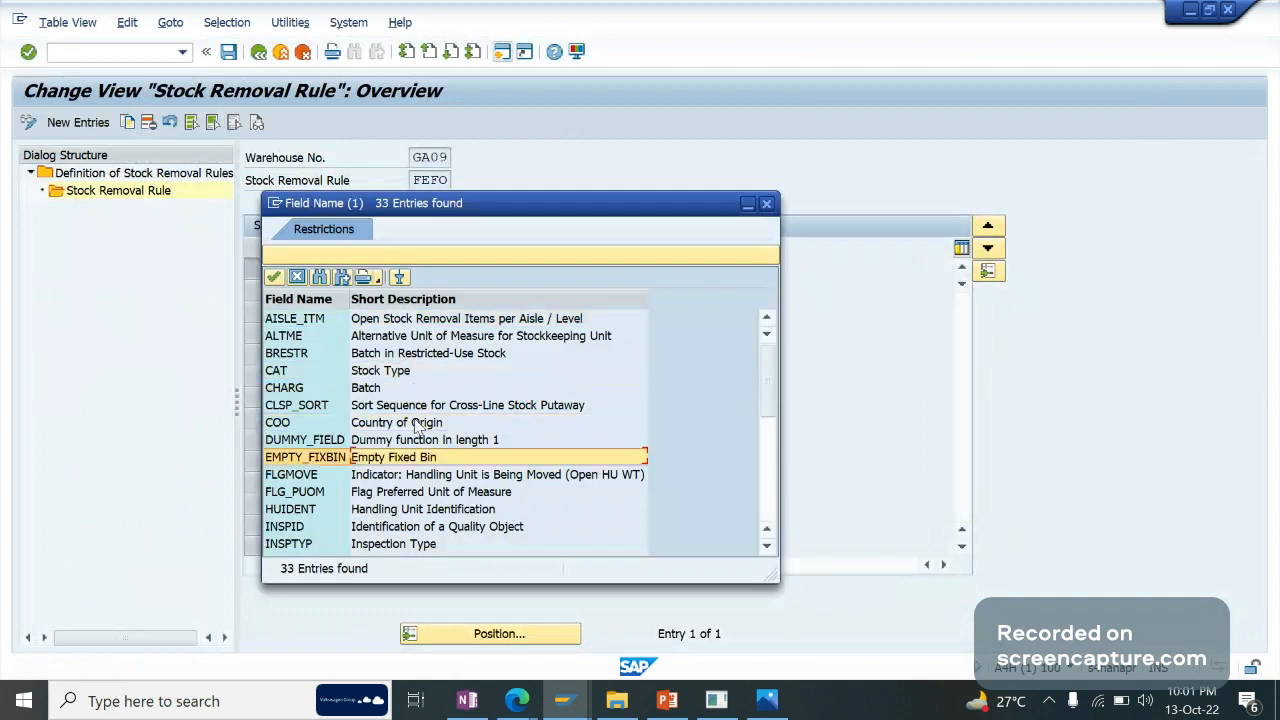
pyautogui.click(417, 423)
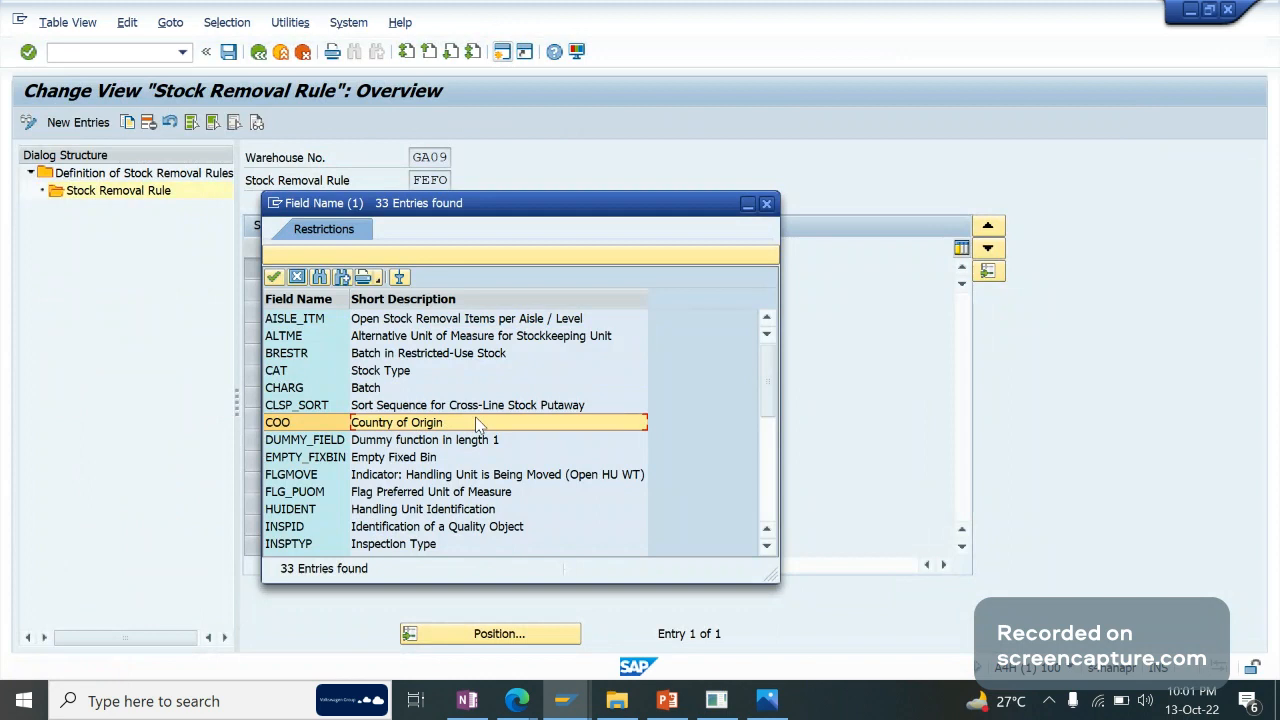
# Review the remaining fields available for sorting in the FEFO rule, such as Storage Bin, Owner and Available Quantity.
pyautogui.press('Down')
pyautogui.press('Down')
pyautogui.press('Down')
pyautogui.press('Down')
pyautogui.press('Down')
pyautogui.press('Down')
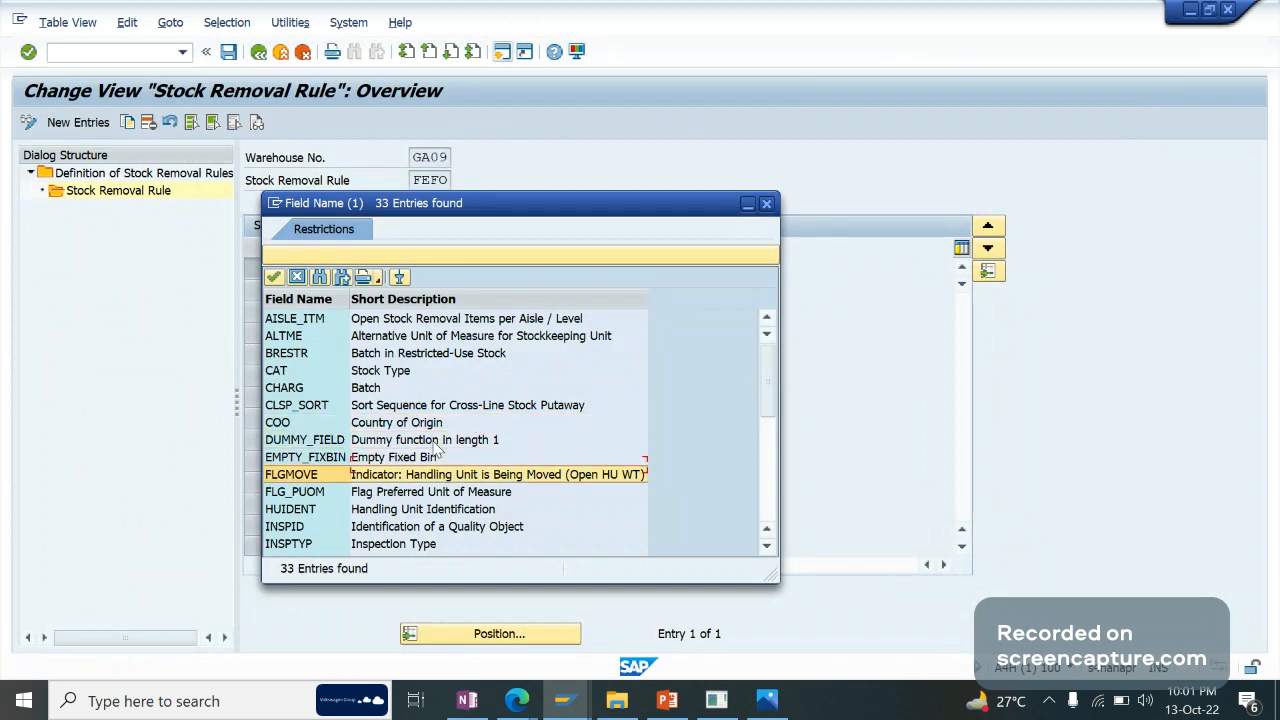
pyautogui.press('Down')
pyautogui.press('Down')
pyautogui.press('Down')
pyautogui.press('Down')
pyautogui.press('Down')
pyautogui.press('Down')
pyautogui.press('Down')
pyautogui.press('Down')
pyautogui.press('Down')
pyautogui.press('Down')
pyautogui.press('Down')
pyautogui.press('Down')
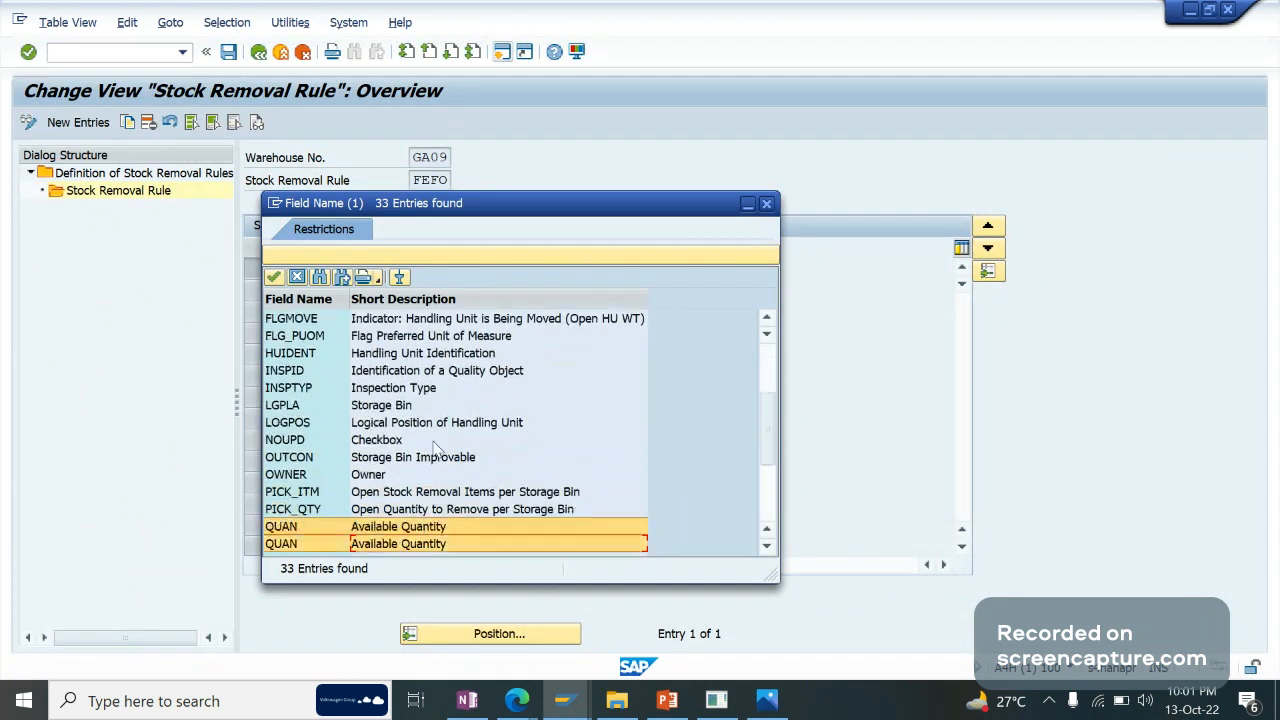
pyautogui.press('Down')
pyautogui.press('Down')
pyautogui.press('Down')
pyautogui.press('Return')
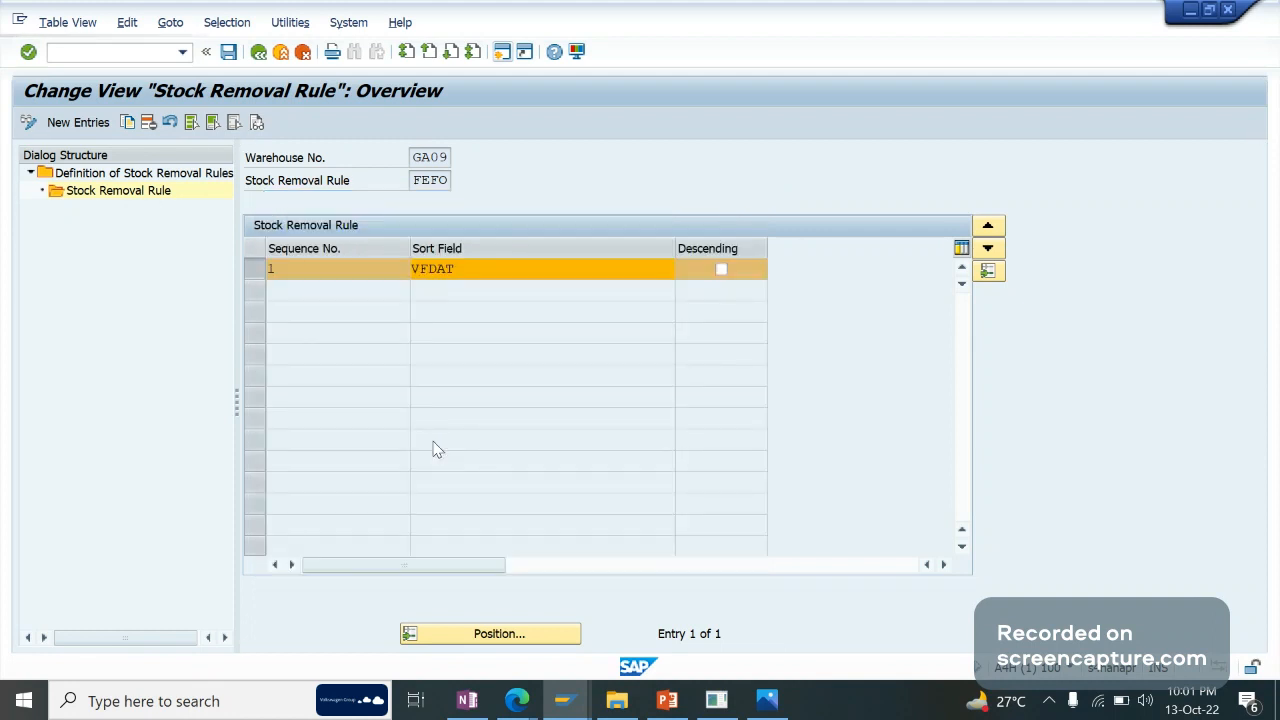
# Discard the pending edit to the FEFO sort field and leave the stock removal rule settings for the implementation guide.
pyautogui.press('Escape')
pyautogui.click(336, 372)
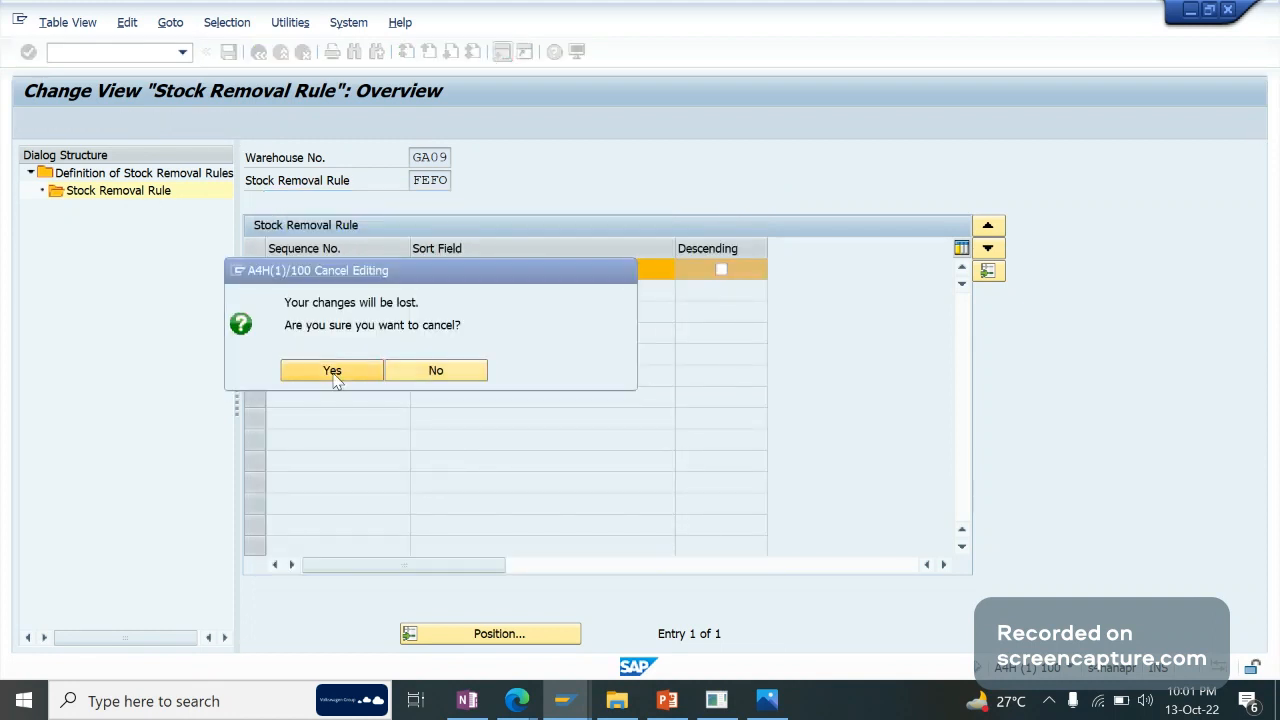
pyautogui.click(259, 51)
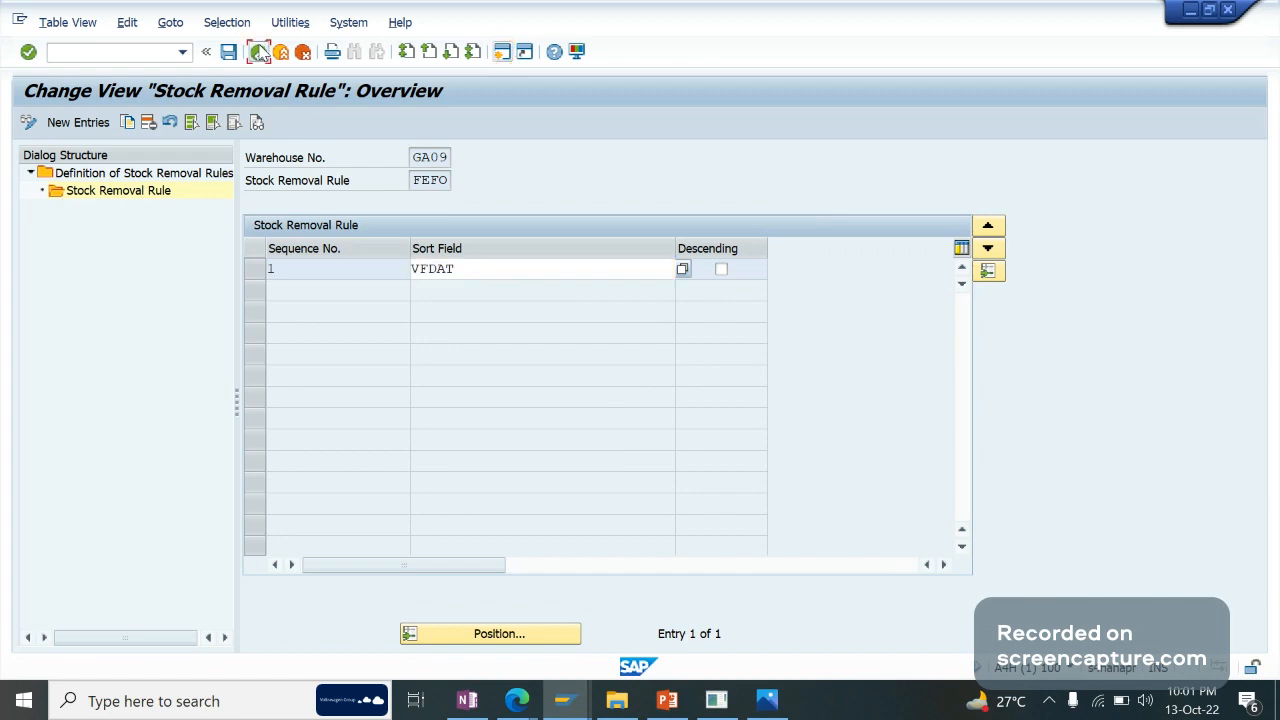
pyautogui.click(281, 52)
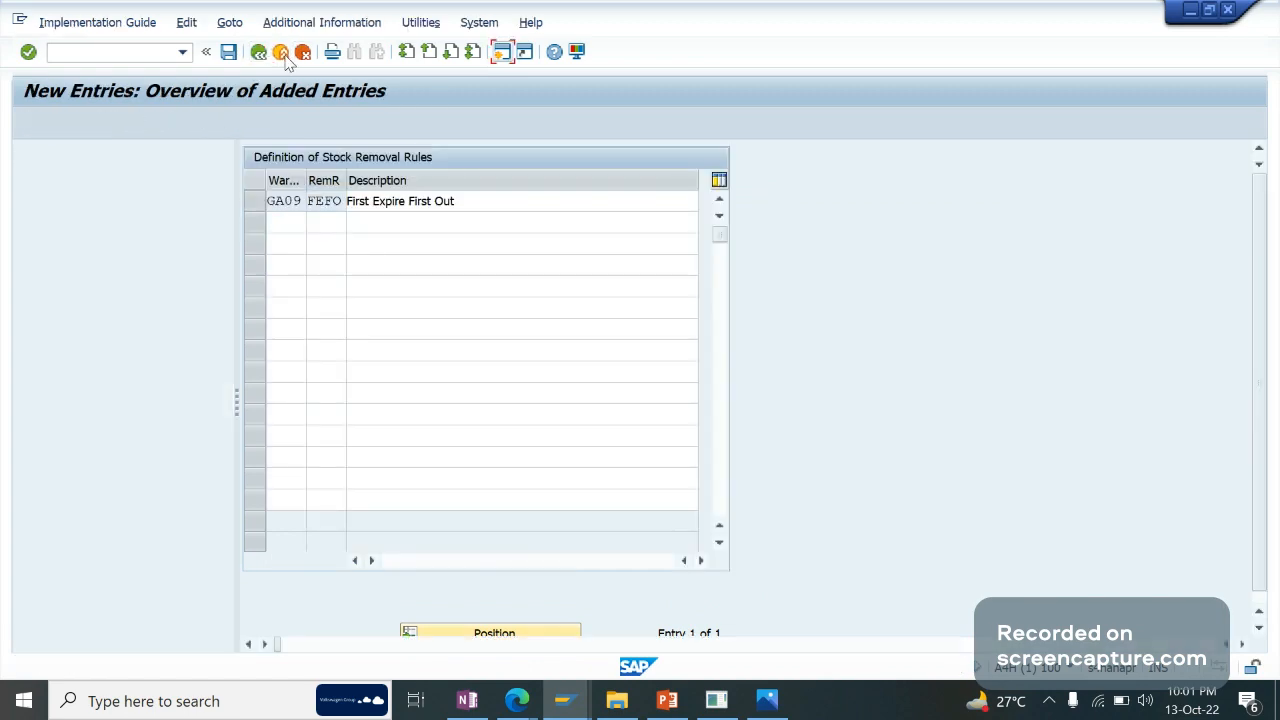
# Open Determine Storage Type Search Sequence for Stock Removal and examine the stock removal rule column, widening it slightly.
pyautogui.click(119, 364)
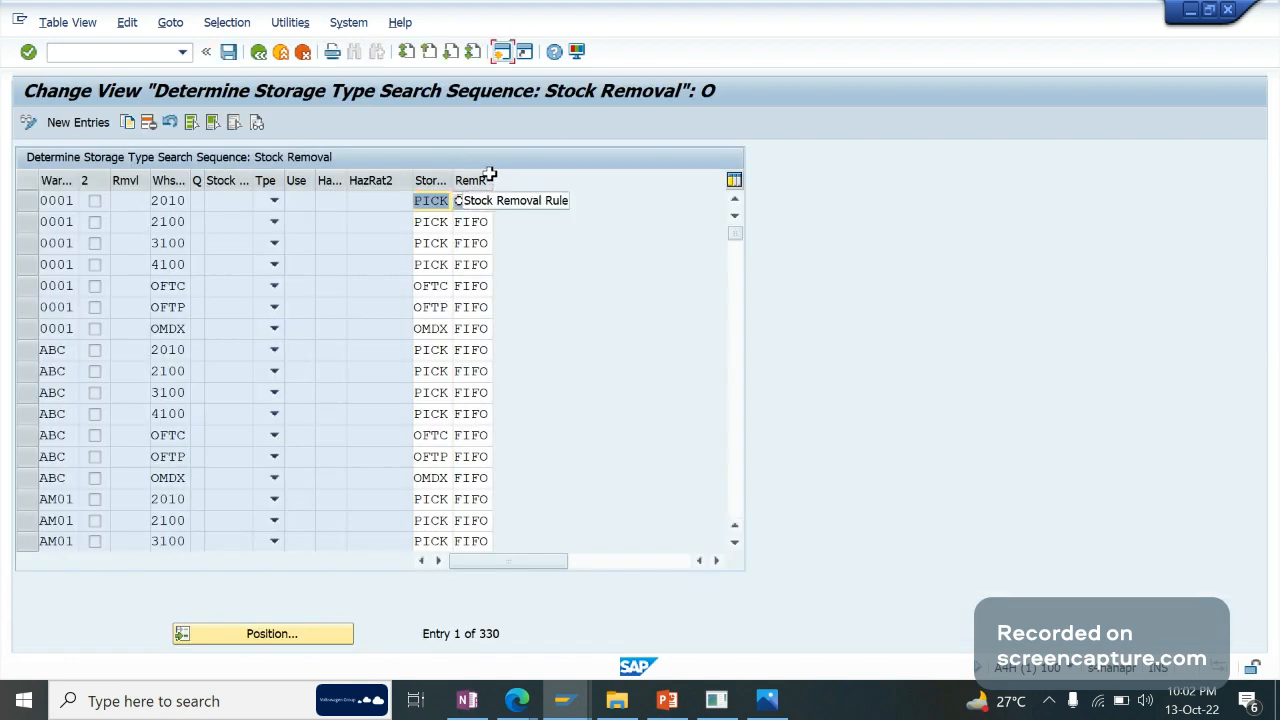
pyautogui.moveTo(491, 180); pyautogui.dragTo(529, 183)
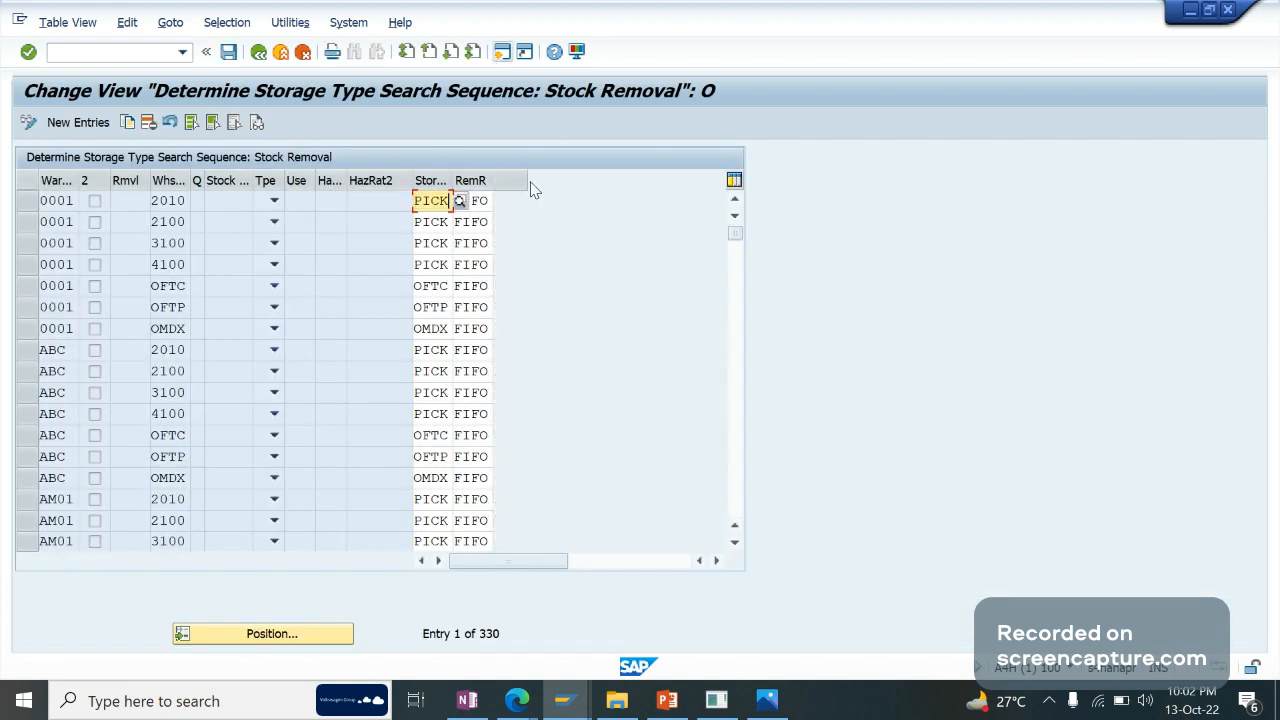
pyautogui.click(497, 265)
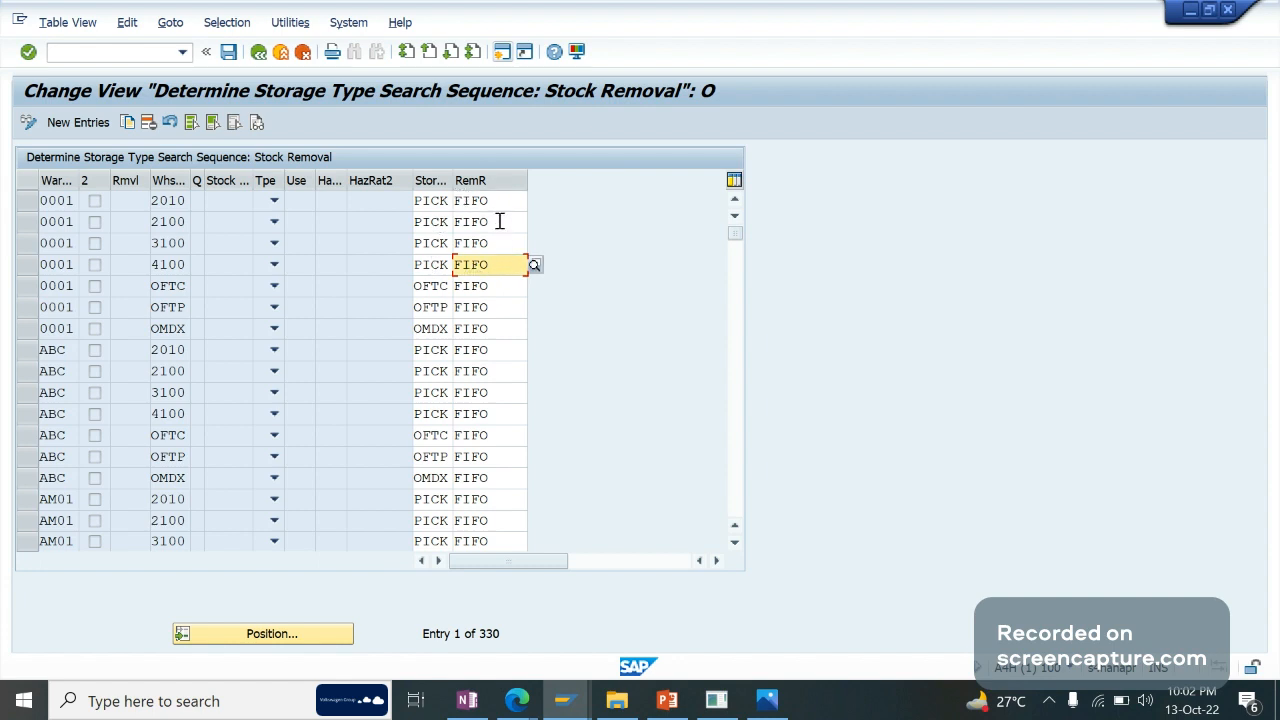
pyautogui.click(502, 237)
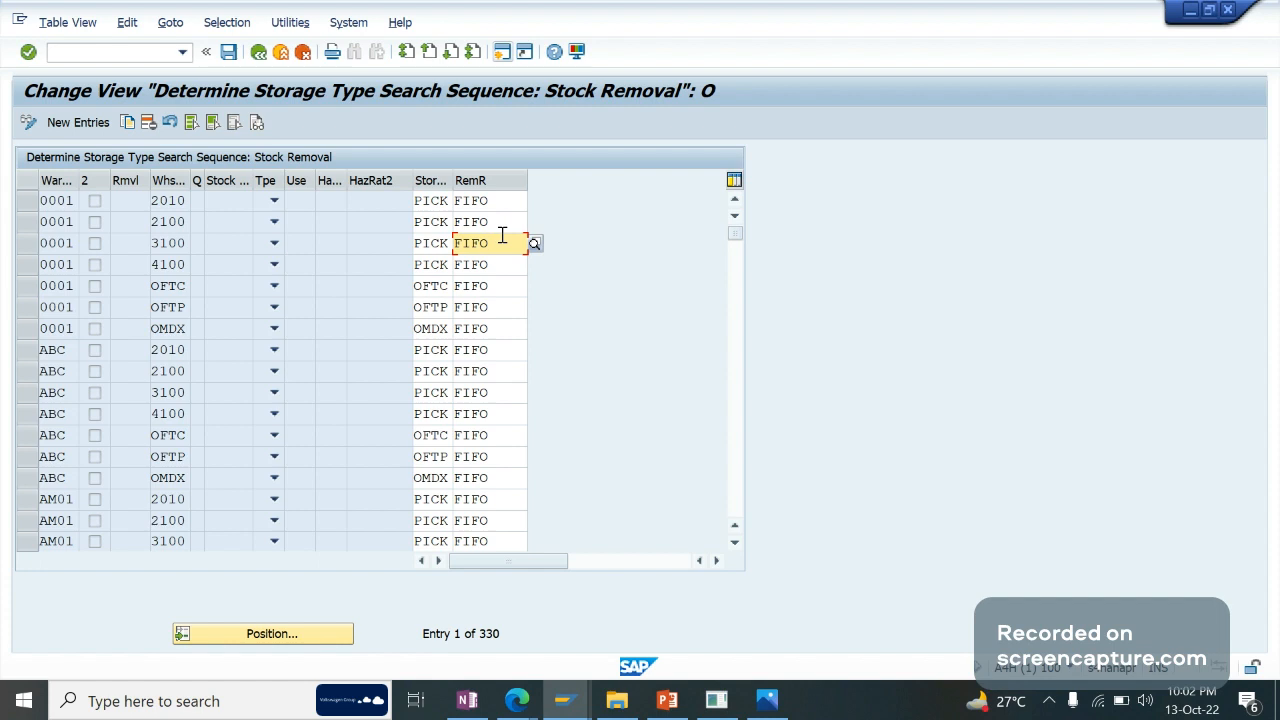
# Switch to the OneNote training notes and change the smaller example quantity below the picking strategy to 10 qty.
pyautogui.click(467, 700)
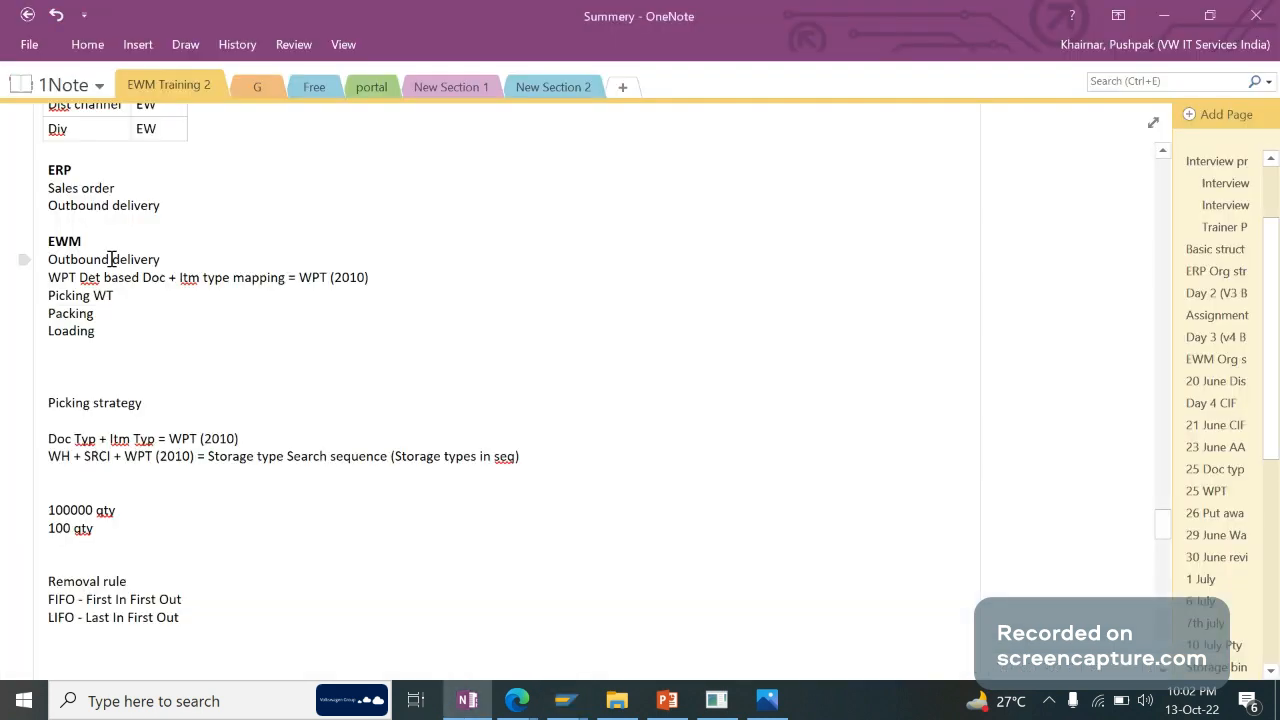
pyautogui.moveTo(134, 508); pyautogui.dragTo(52, 512)
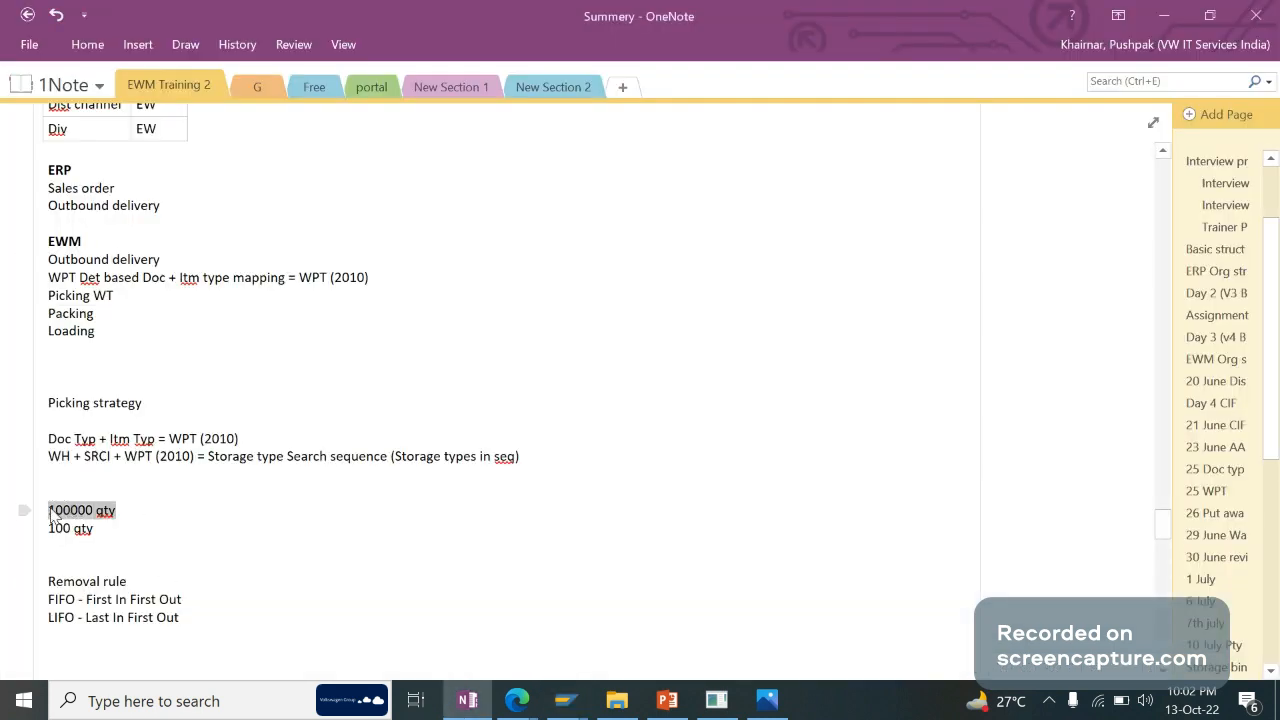
pyautogui.click(73, 528)
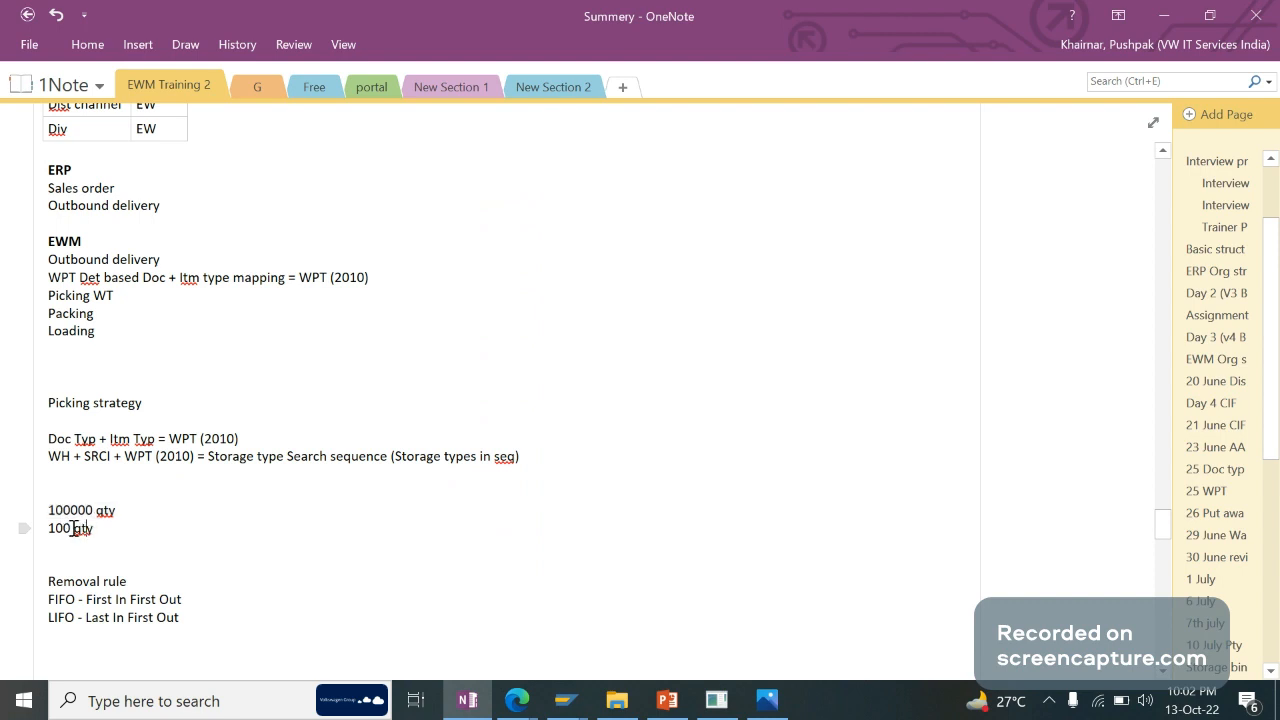
pyautogui.press('BackSpace')
pyautogui.moveTo(108, 526); pyautogui.dragTo(46, 527)
pyautogui.moveTo(93, 510); pyautogui.dragTo(46, 509)
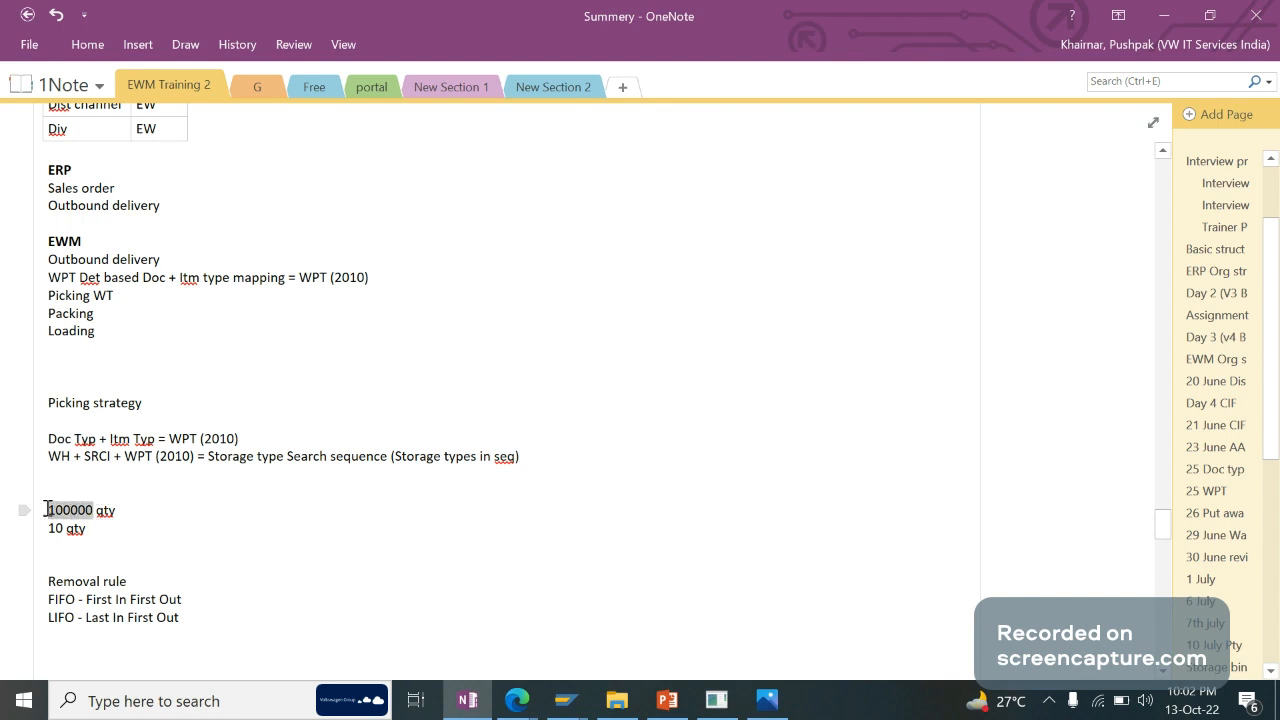
pyautogui.click(140, 513)
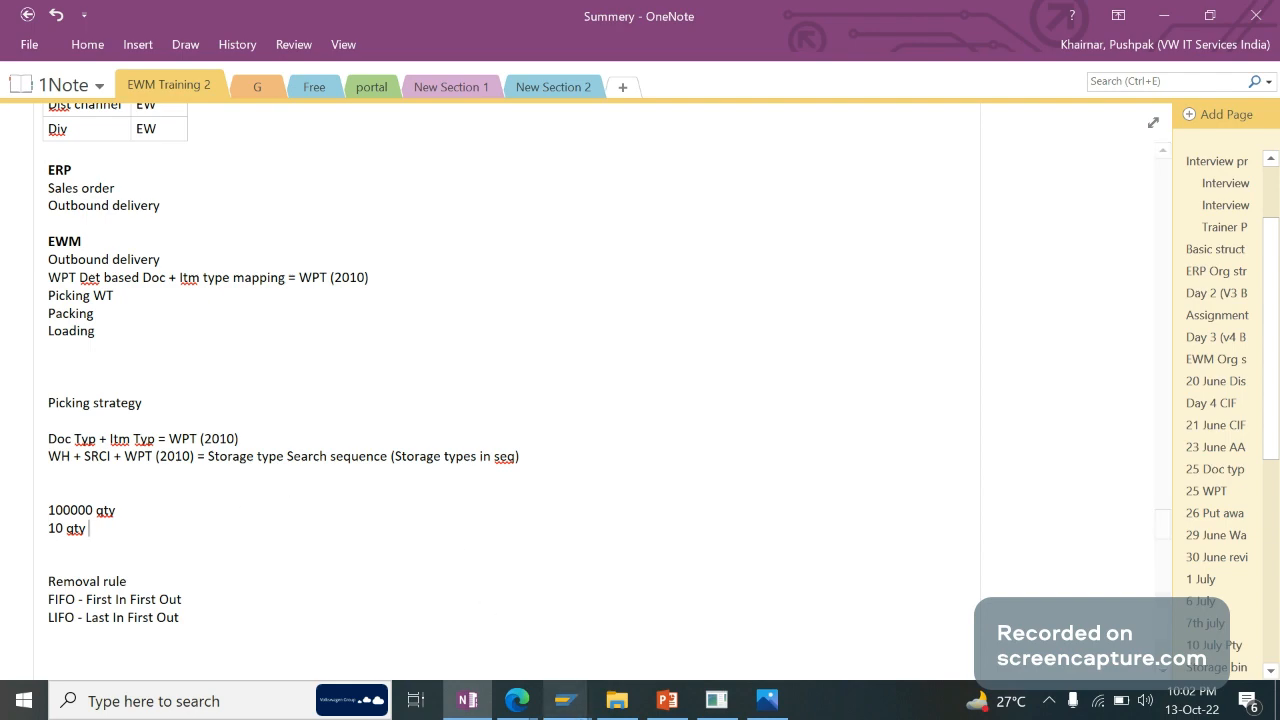
# Switch back to SAP, reopen Determine Storage Type Search Sequence for Stock Removal and position the list at warehouse GA09.
pyautogui.moveTo(566, 700)
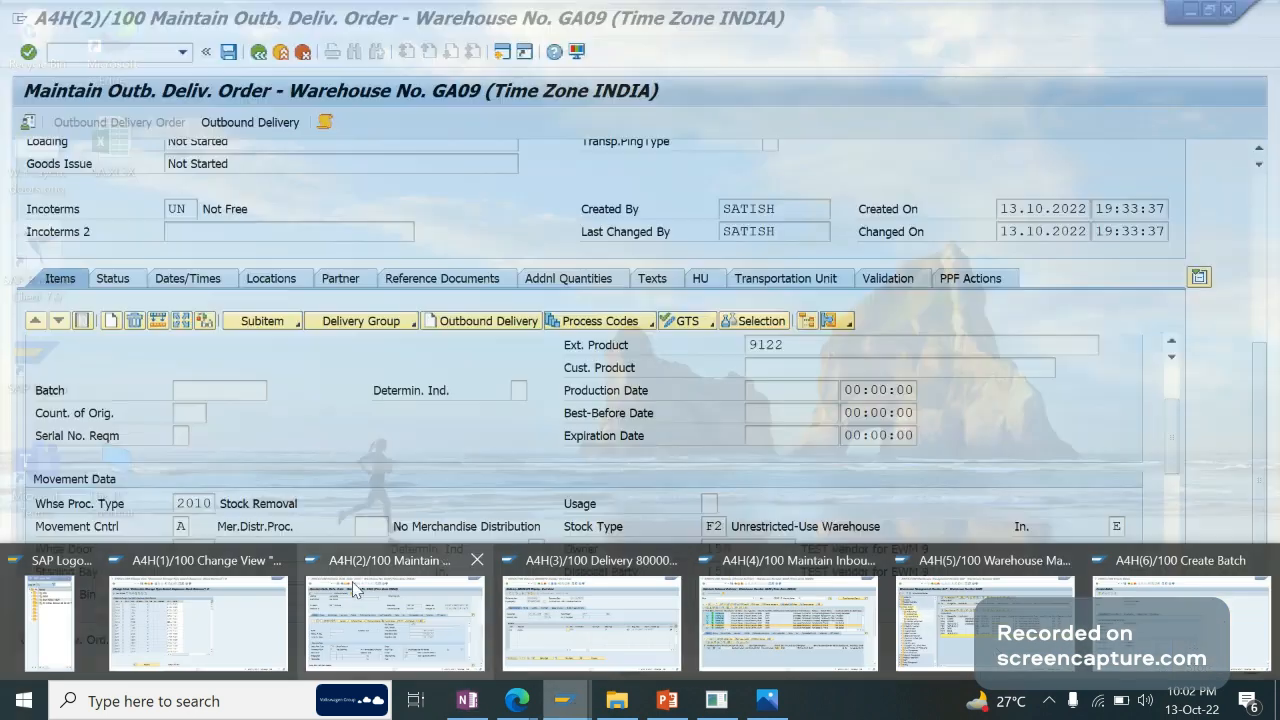
pyautogui.moveTo(195, 646)
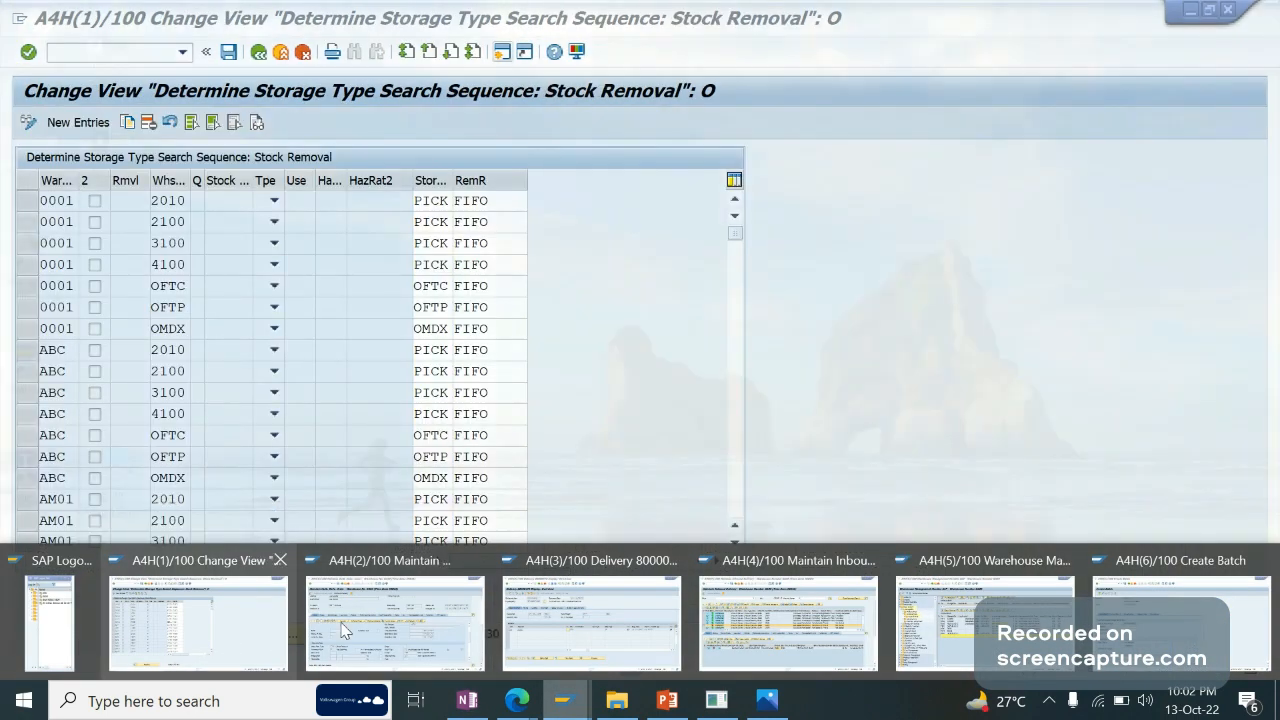
pyautogui.moveTo(440, 622)
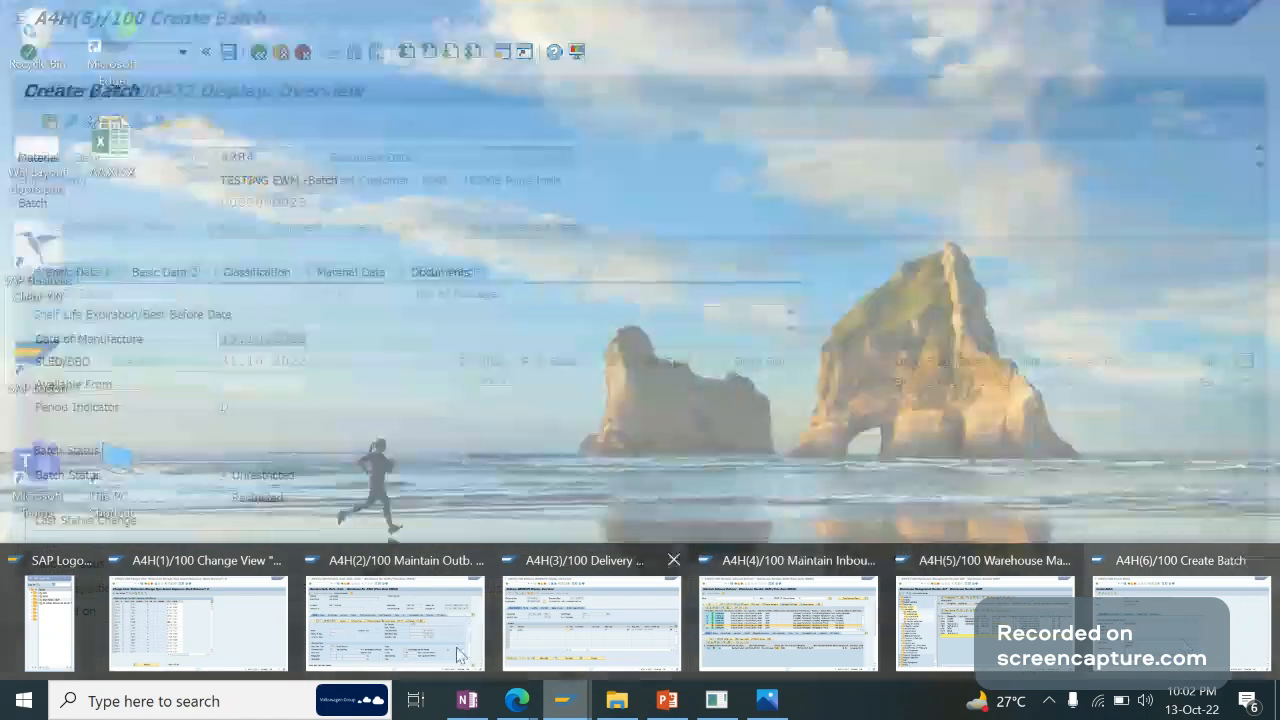
pyautogui.click(198, 622)
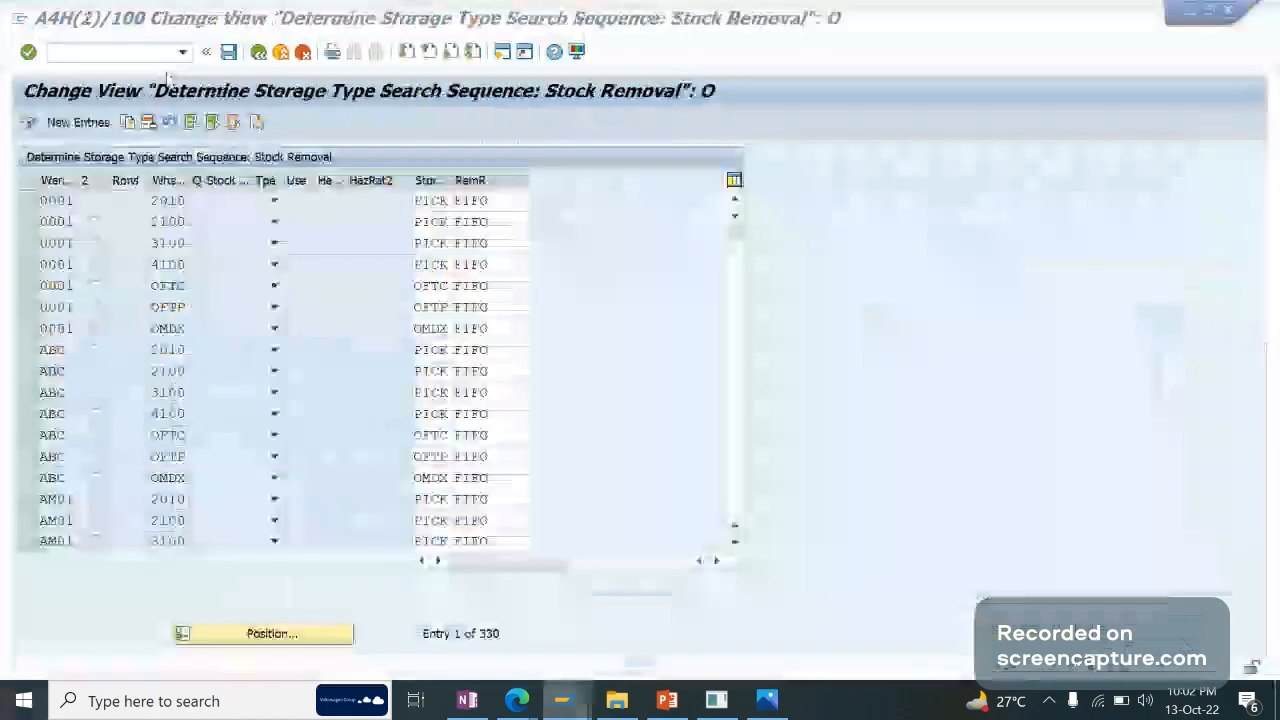
pyautogui.click(258, 51)
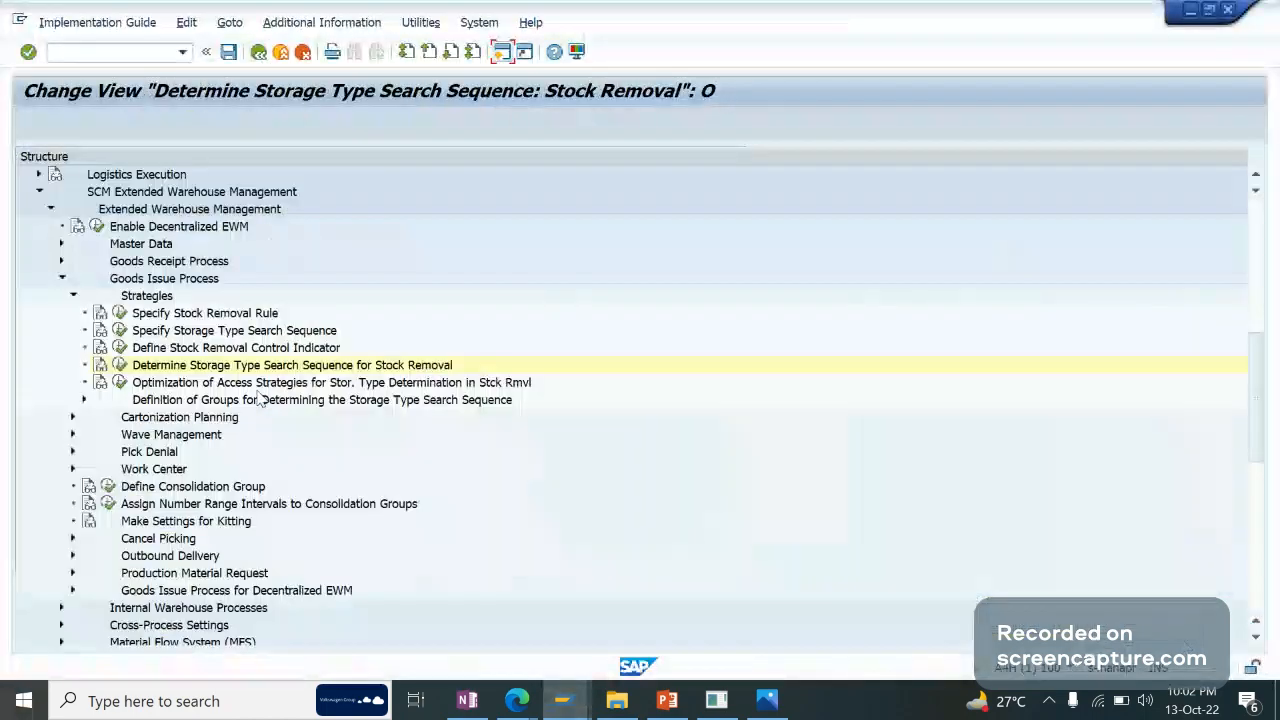
pyautogui.click(119, 365)
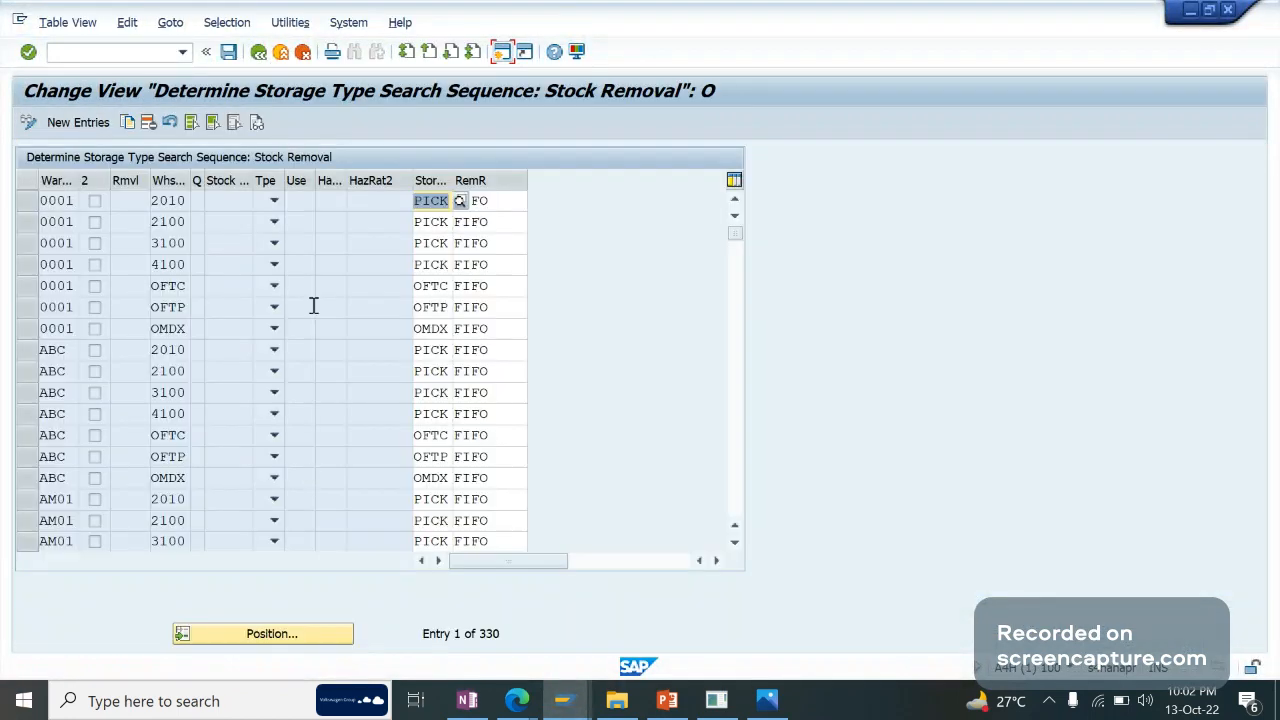
pyautogui.click(306, 630)
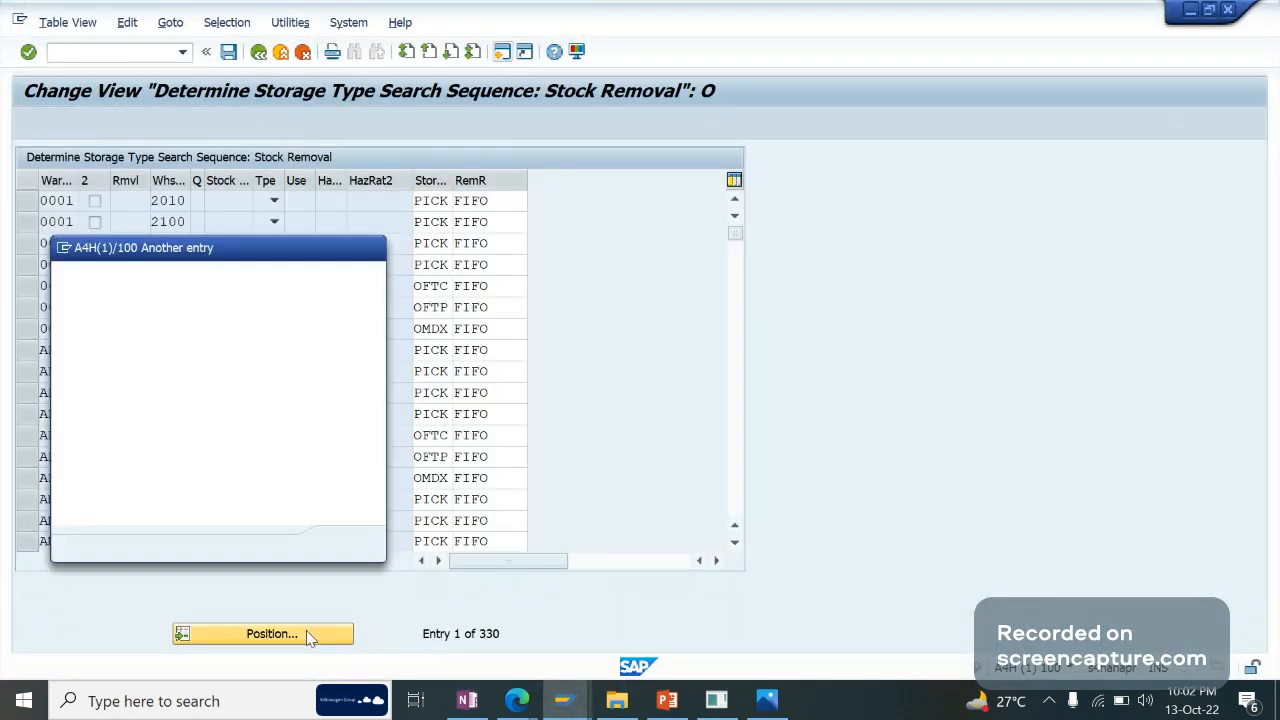
pyautogui.write('ga09')
pyautogui.press('Tab')
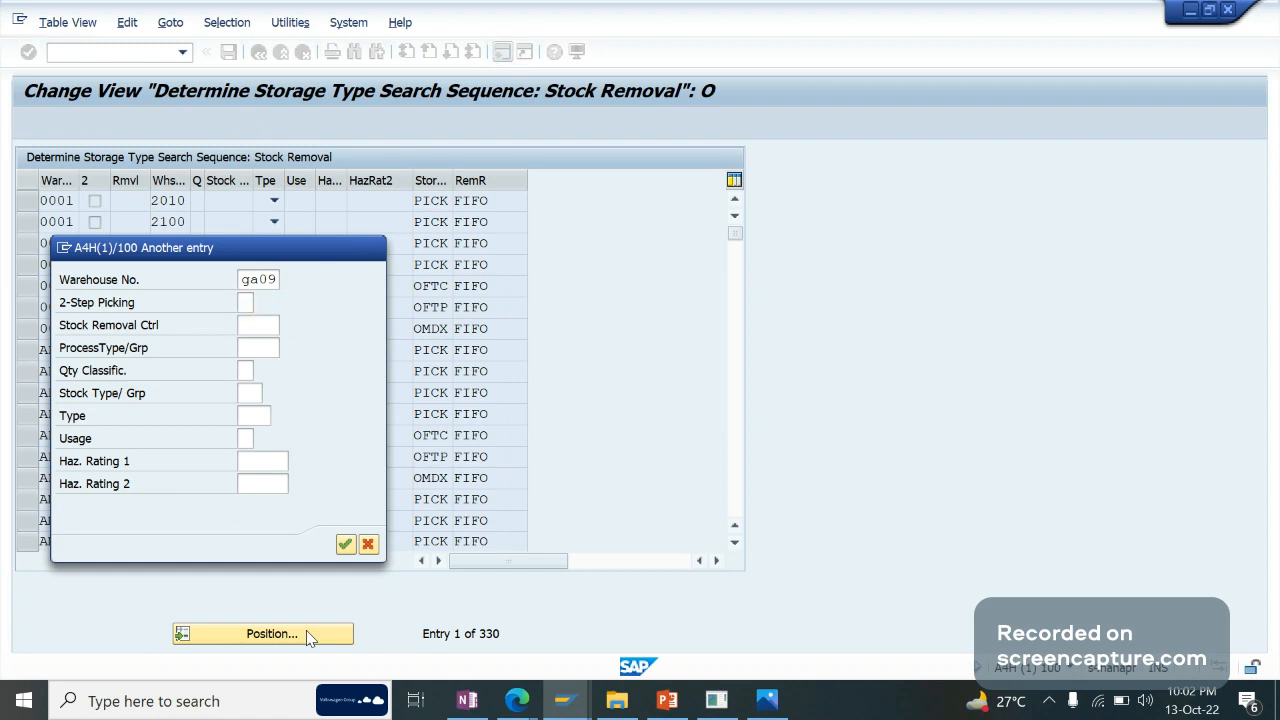
pyautogui.press('Return')
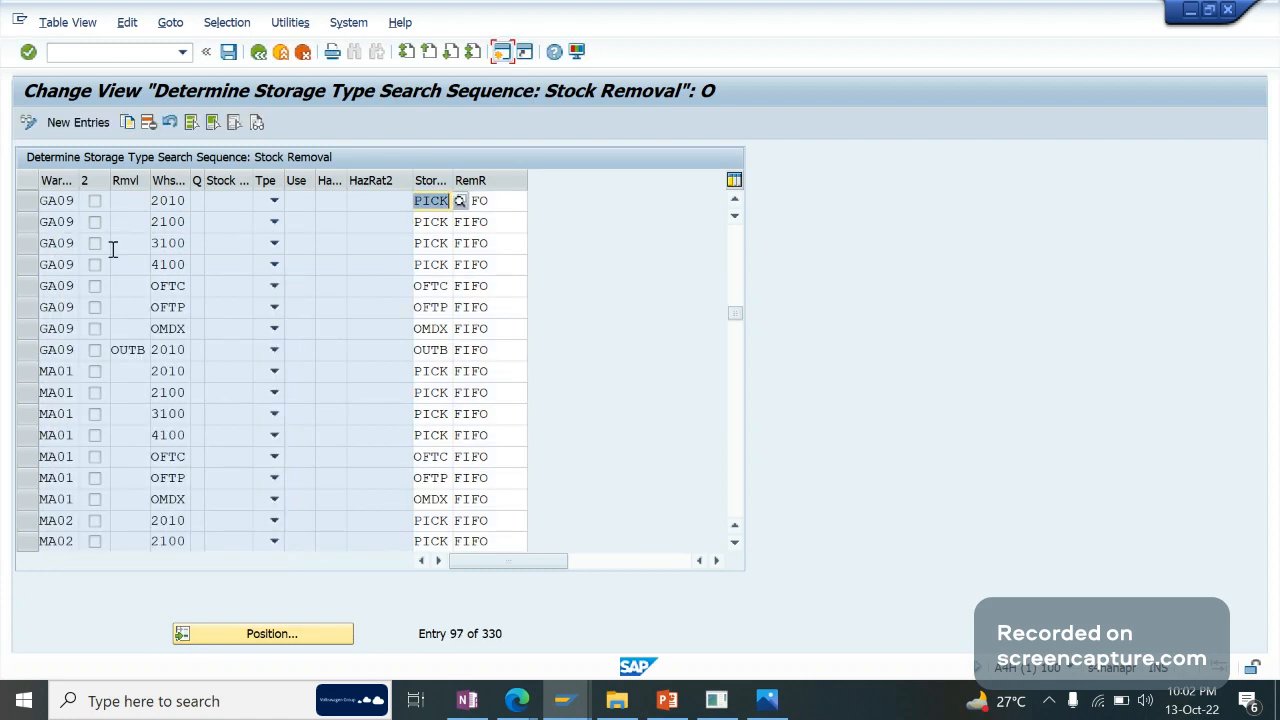
# Examine the GA09 entry for OUTB and process type 2010, widening the storage type search sequence column, and leave the view.
pyautogui.click(27, 349)
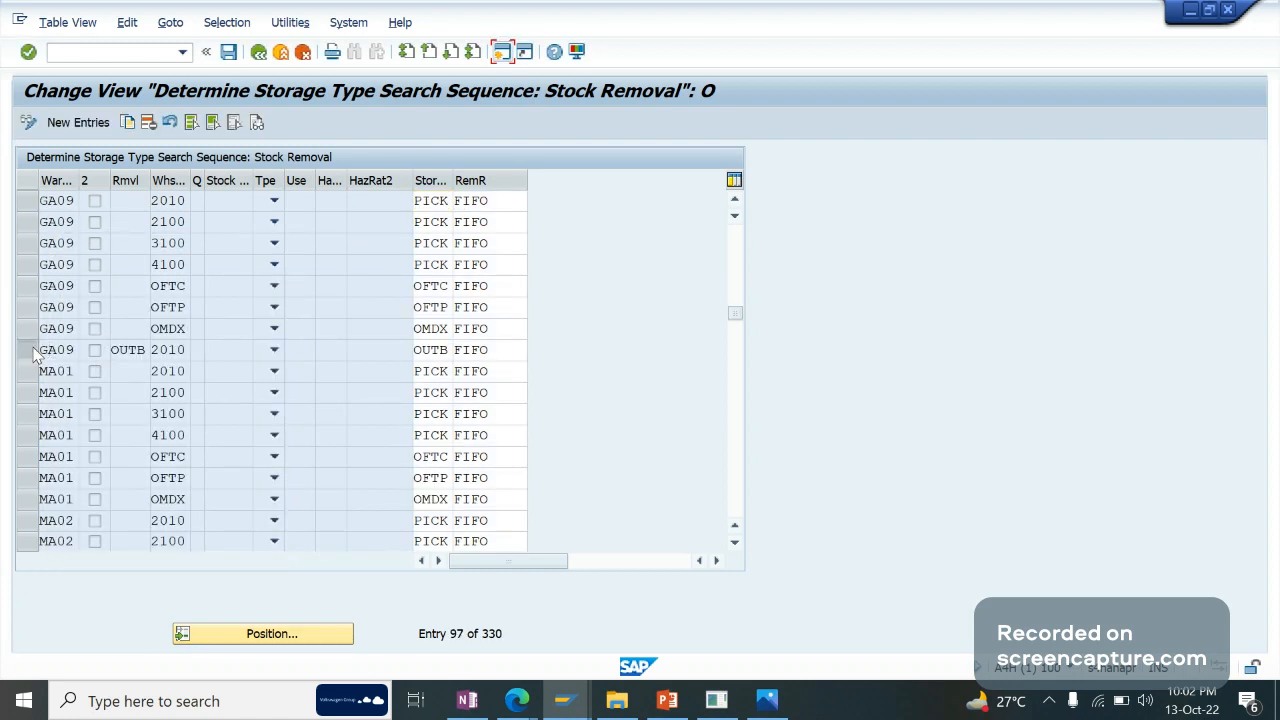
pyautogui.click(228, 349)
pyautogui.click(518, 329)
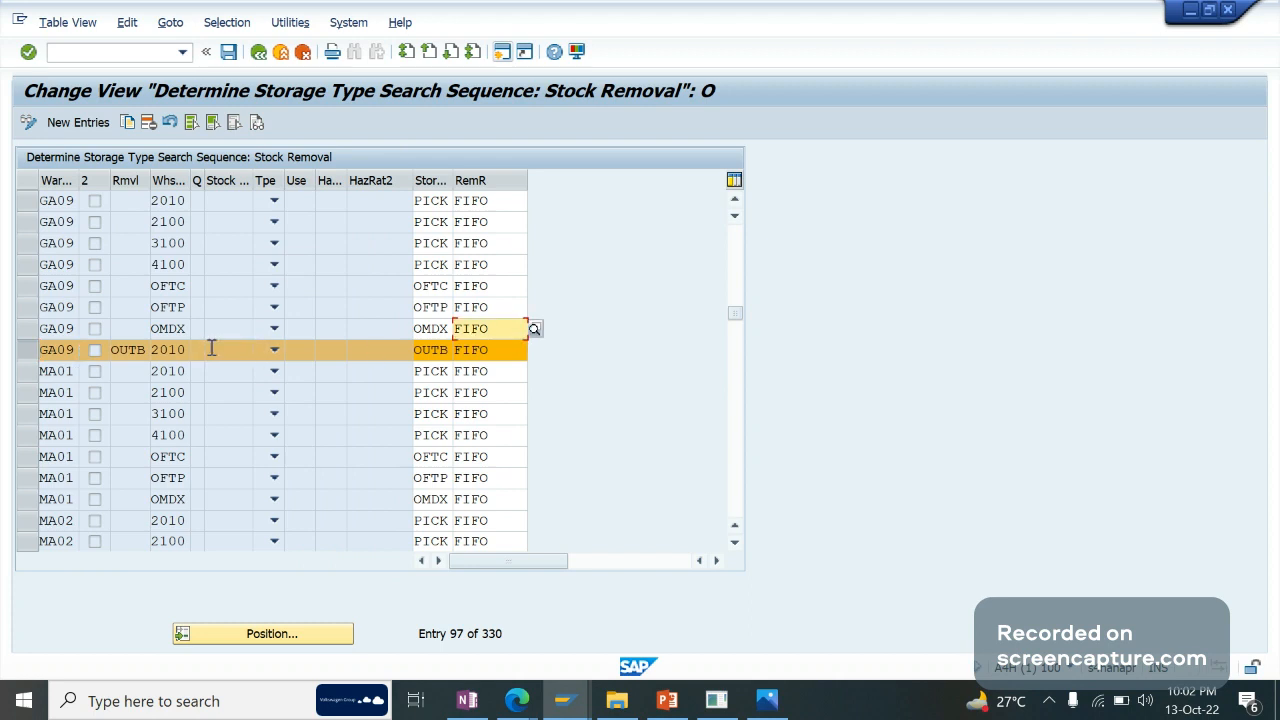
pyautogui.click(117, 348)
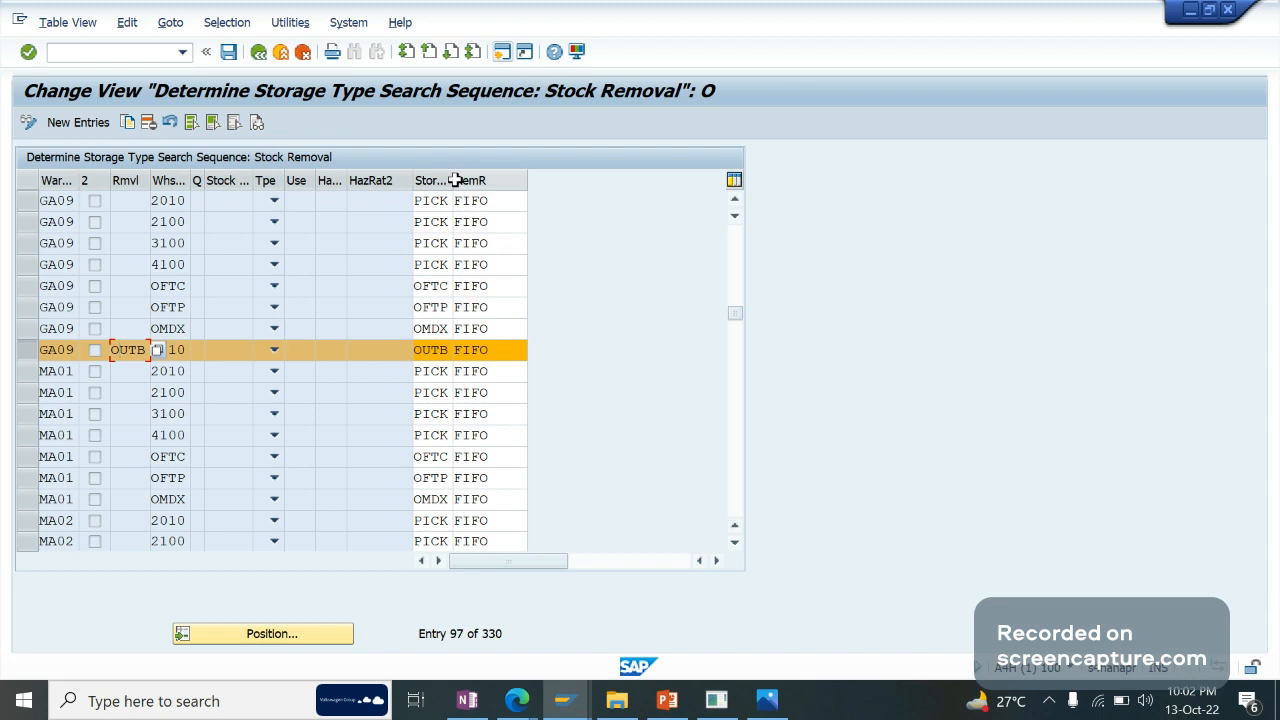
pyautogui.moveTo(451, 180); pyautogui.dragTo(521, 180)
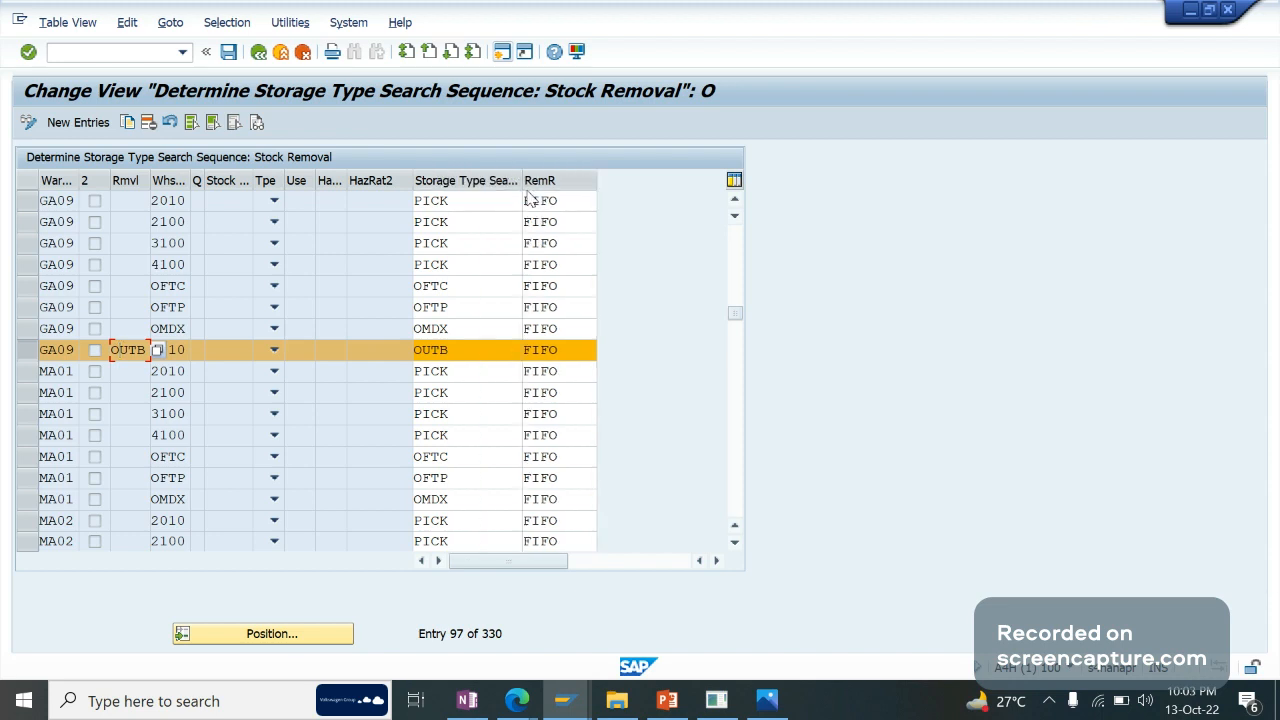
pyautogui.click(355, 352)
pyautogui.click(283, 53)
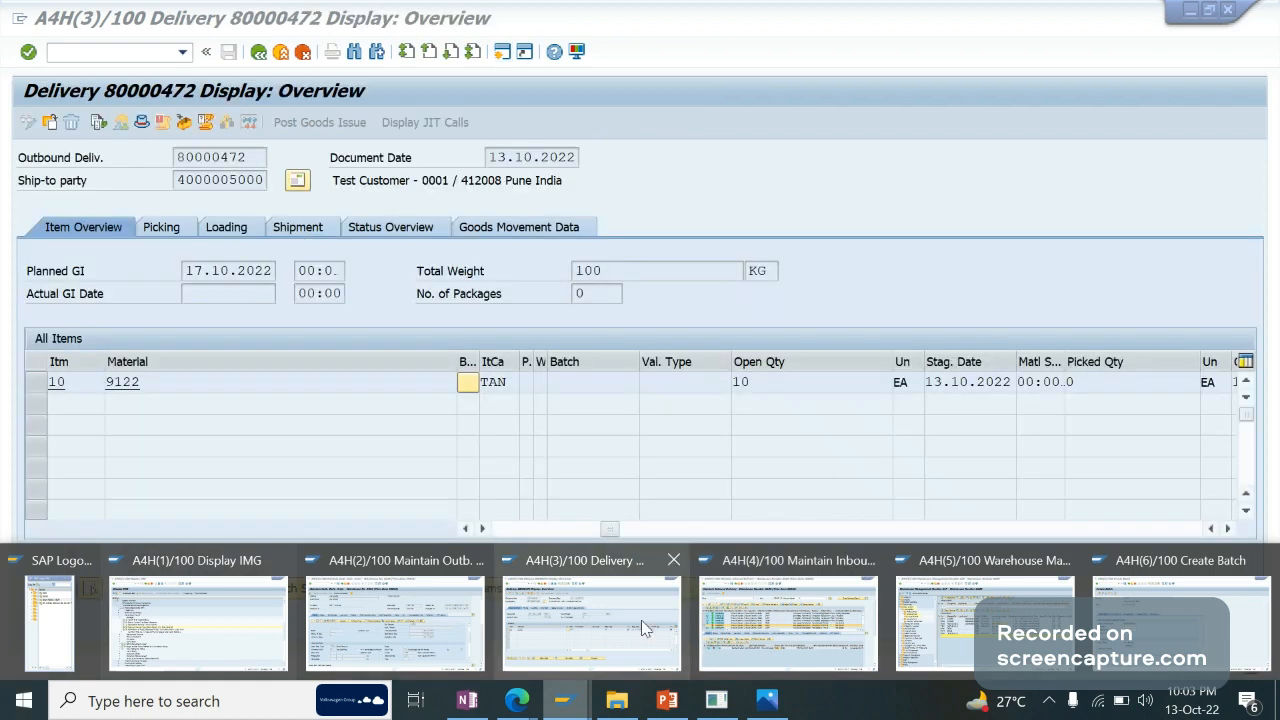
# Switch to the Maintain Outbound Delivery Order session and set the search criterion to the ERP reference document, REFDOCNO_ERP_I.
pyautogui.moveTo(763, 630)
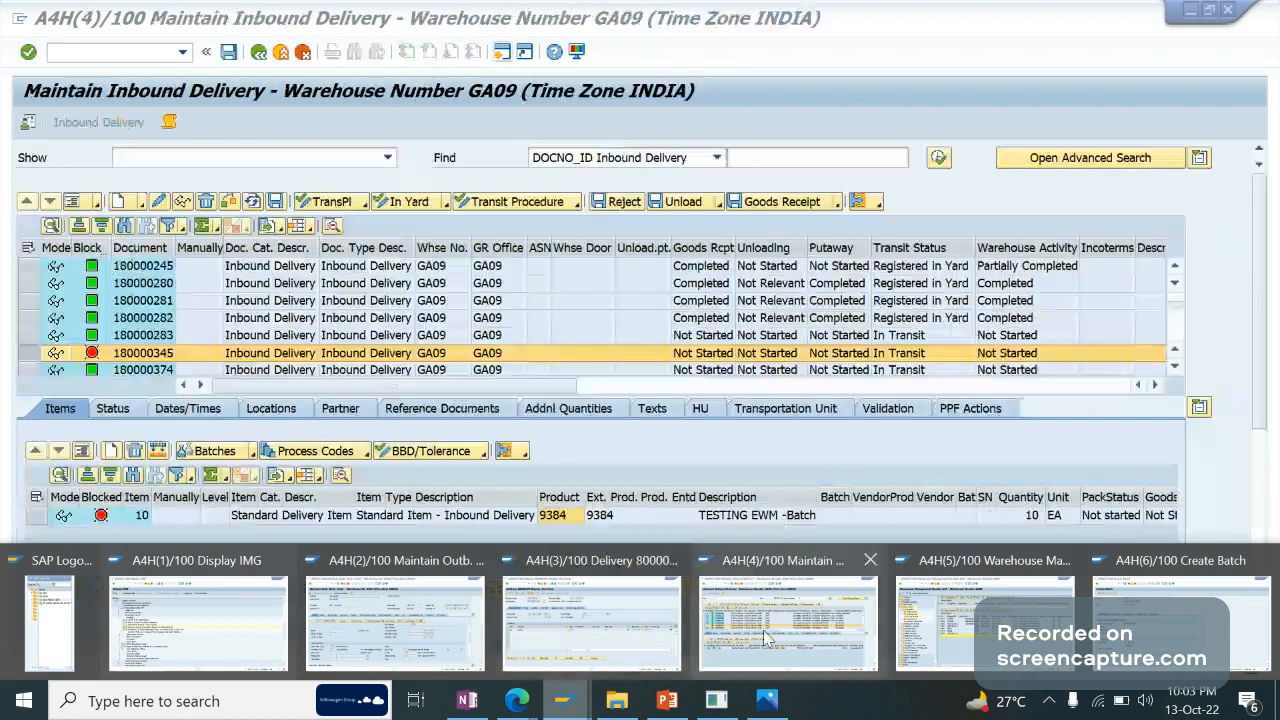
pyautogui.moveTo(437, 605)
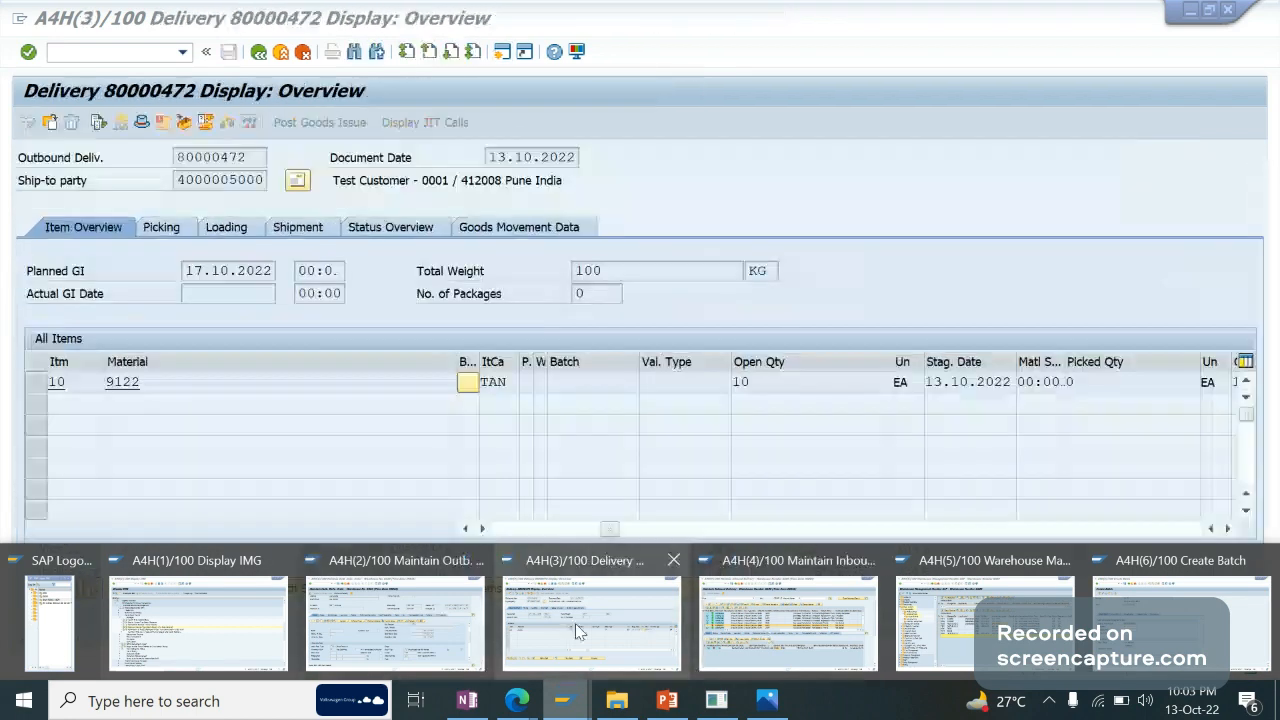
pyautogui.click(450, 615)
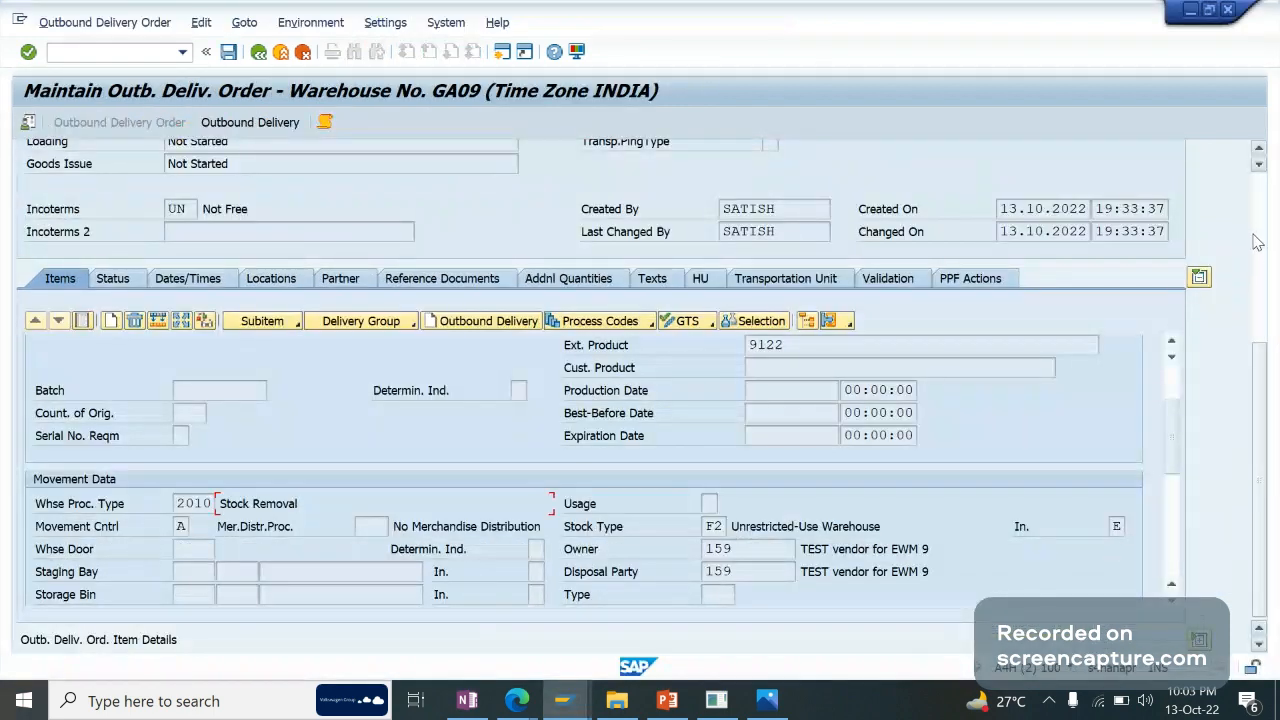
pyautogui.scroll(5, 1259, 355)
pyautogui.click(815, 160)
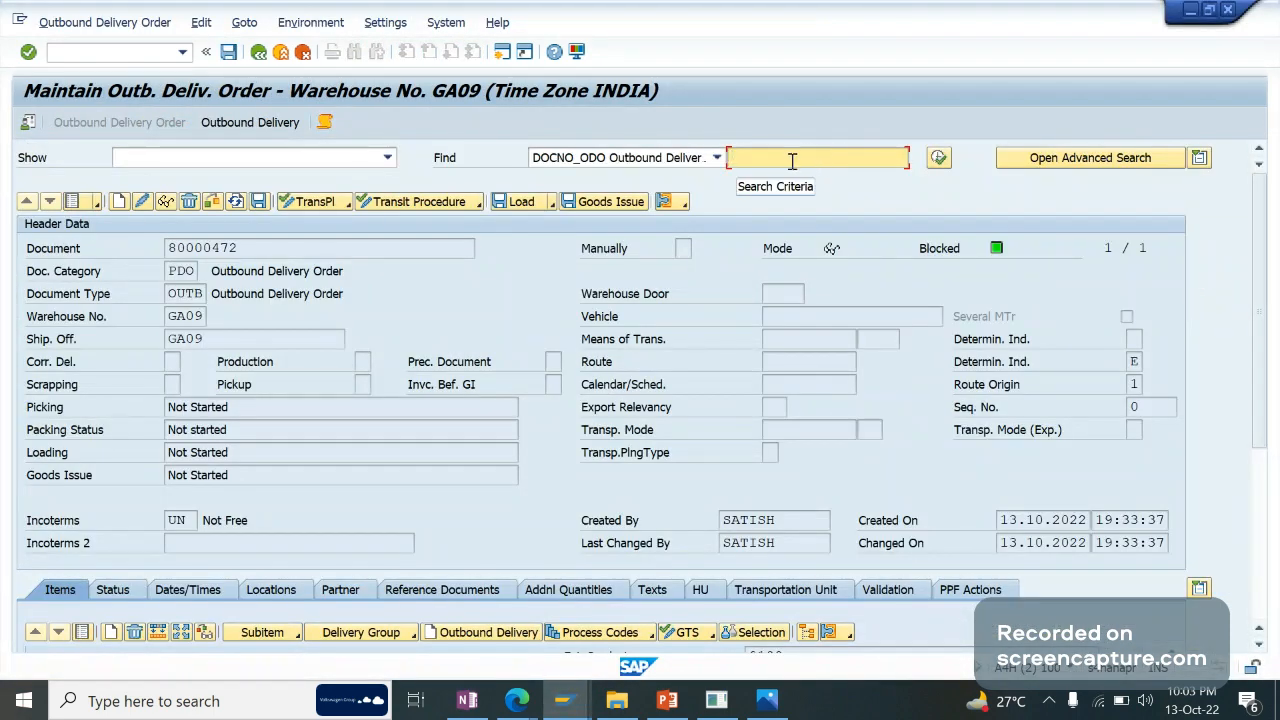
pyautogui.click(678, 160)
pyautogui.click(628, 196)
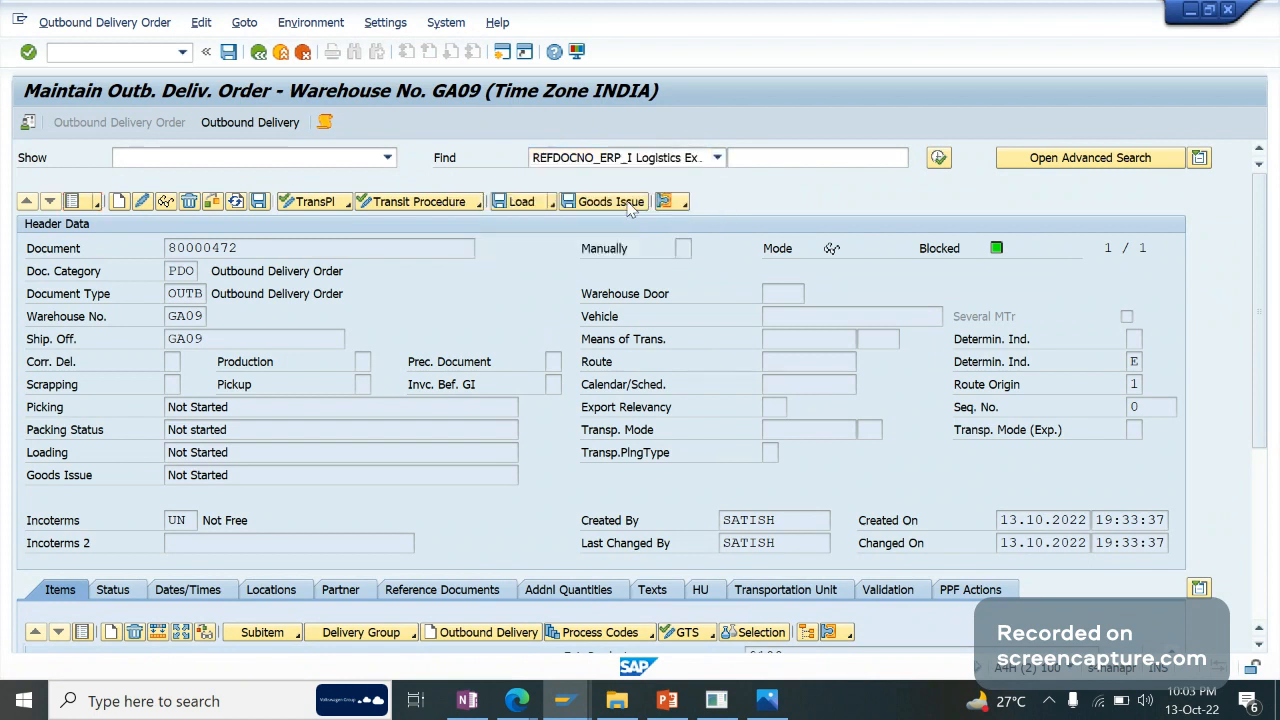
# Search for the outbound delivery order using the latest previously entered ERP delivery number, and continue despite the unspecific search parameters.
pyautogui.click(768, 160)
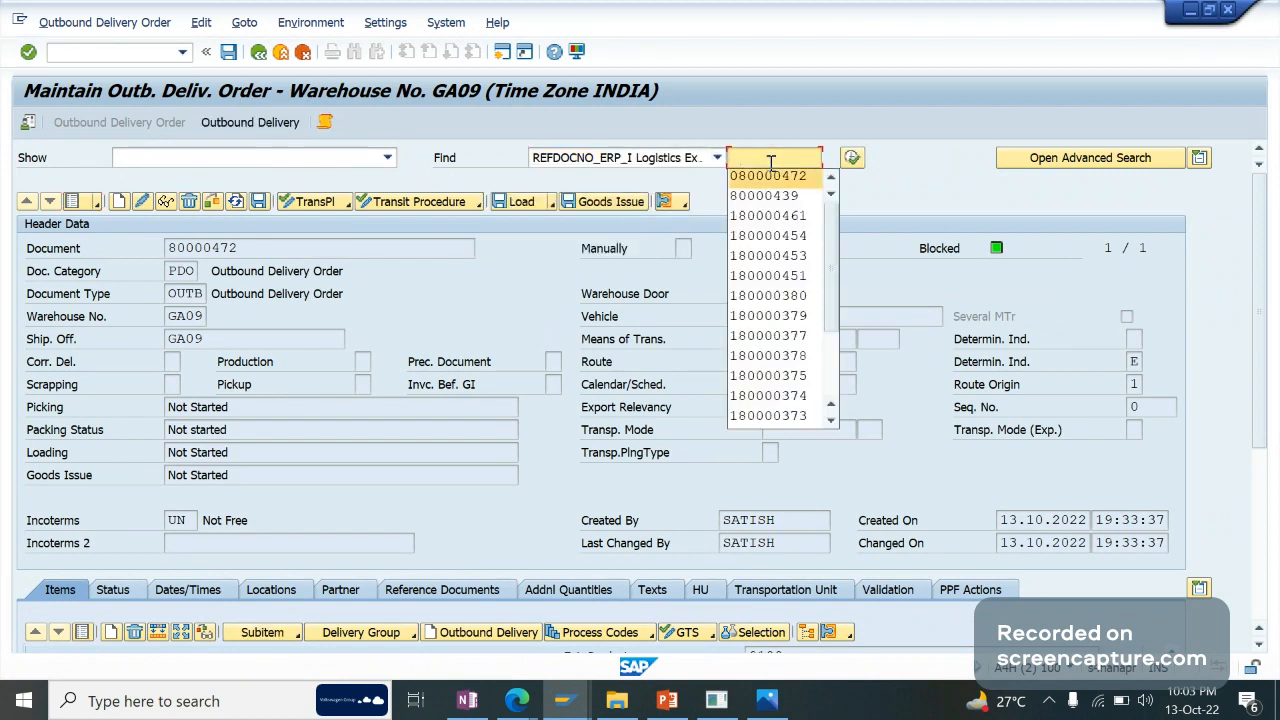
pyautogui.click(767, 176)
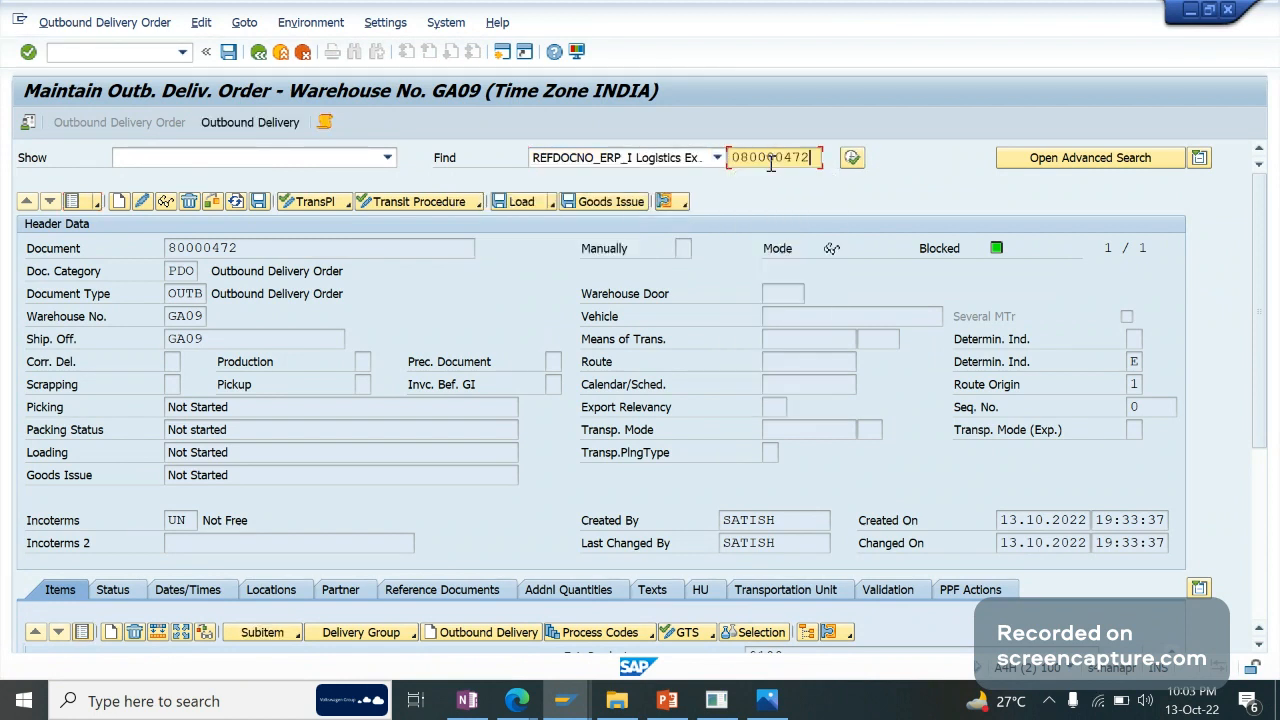
pyautogui.click(851, 162)
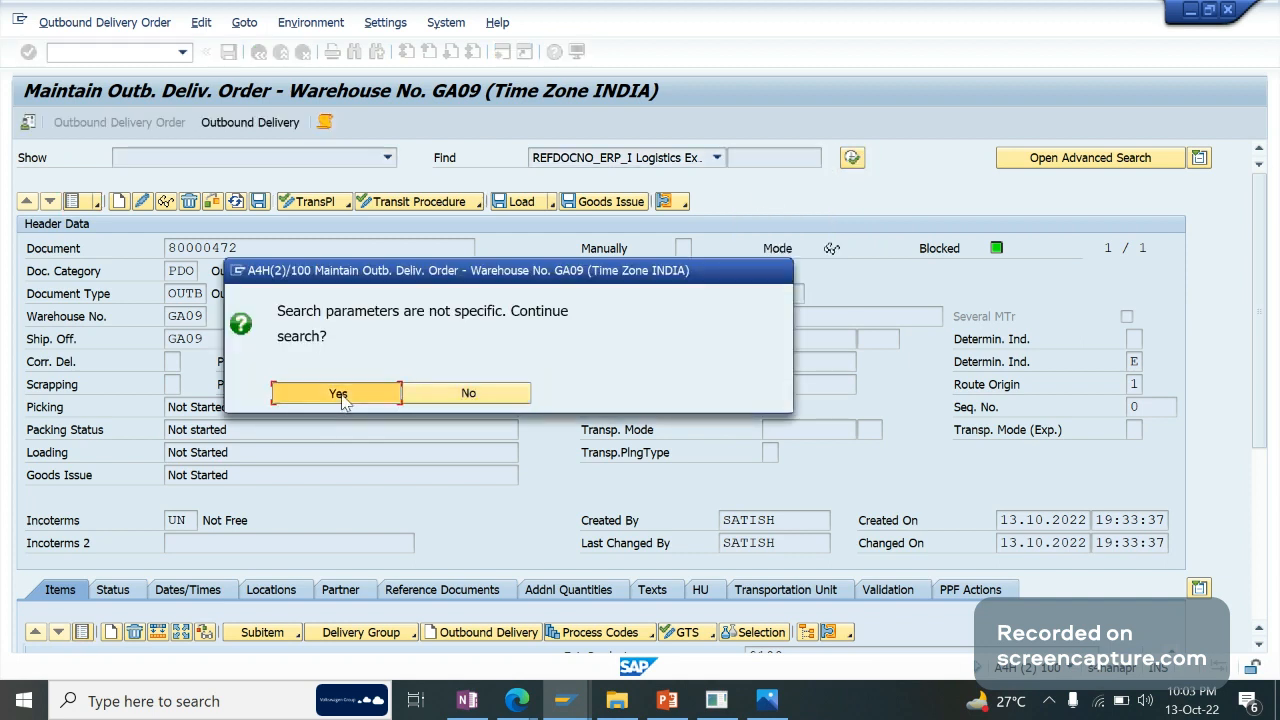
pyautogui.click(343, 396)
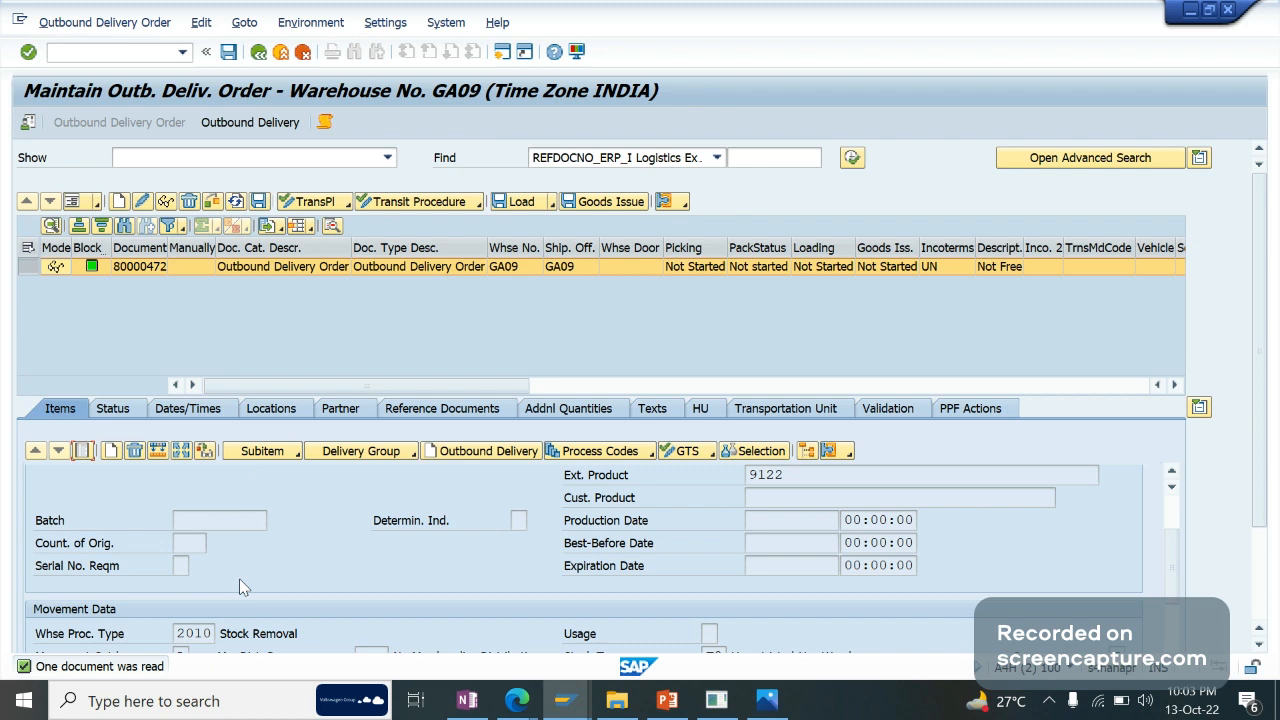
# Show the order's items as a list and open the details of the item for product 9122.
pyautogui.click(83, 451)
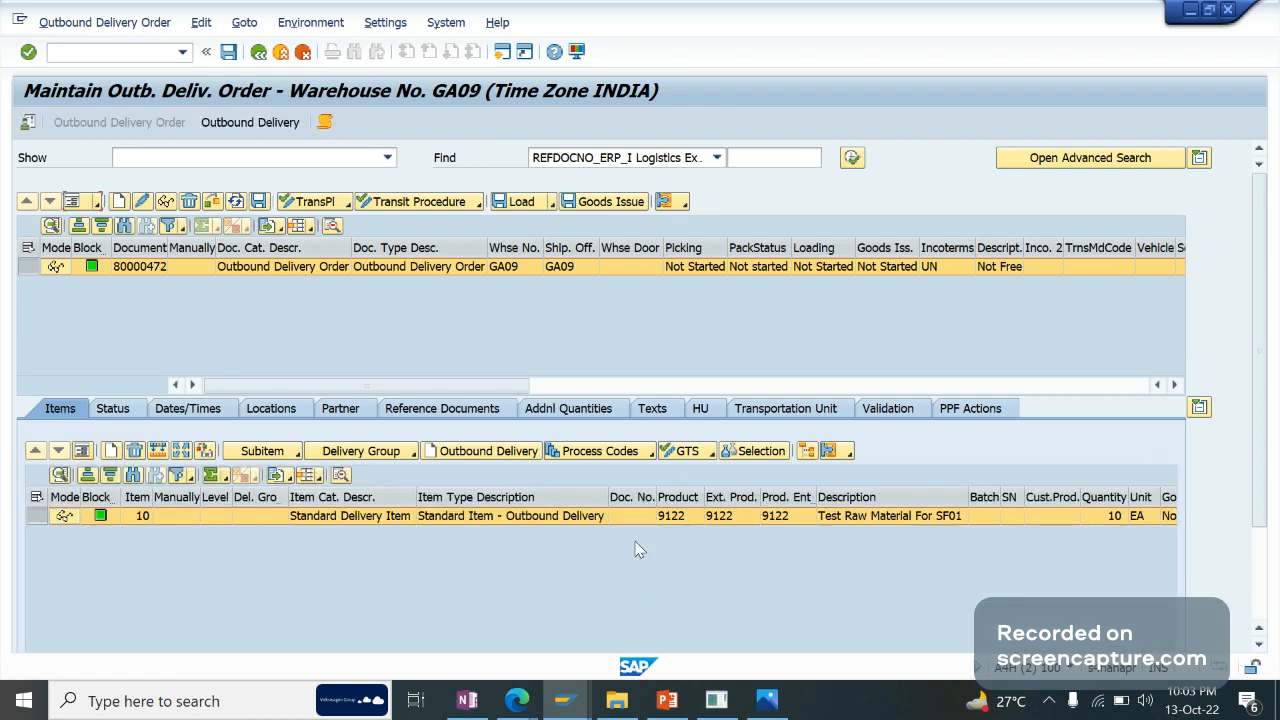
pyautogui.doubleClick(703, 516)
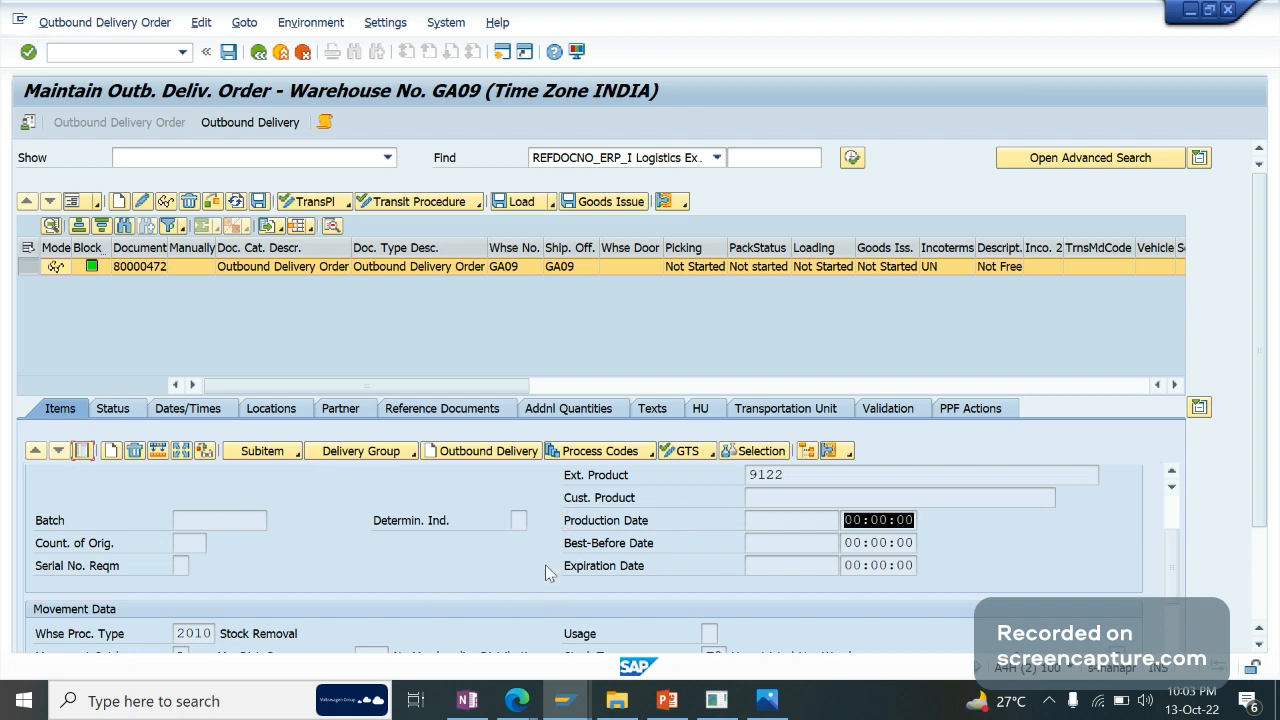
# Try to open an additional SAP session from the outbound delivery order.
pyautogui.moveTo(563, 700)
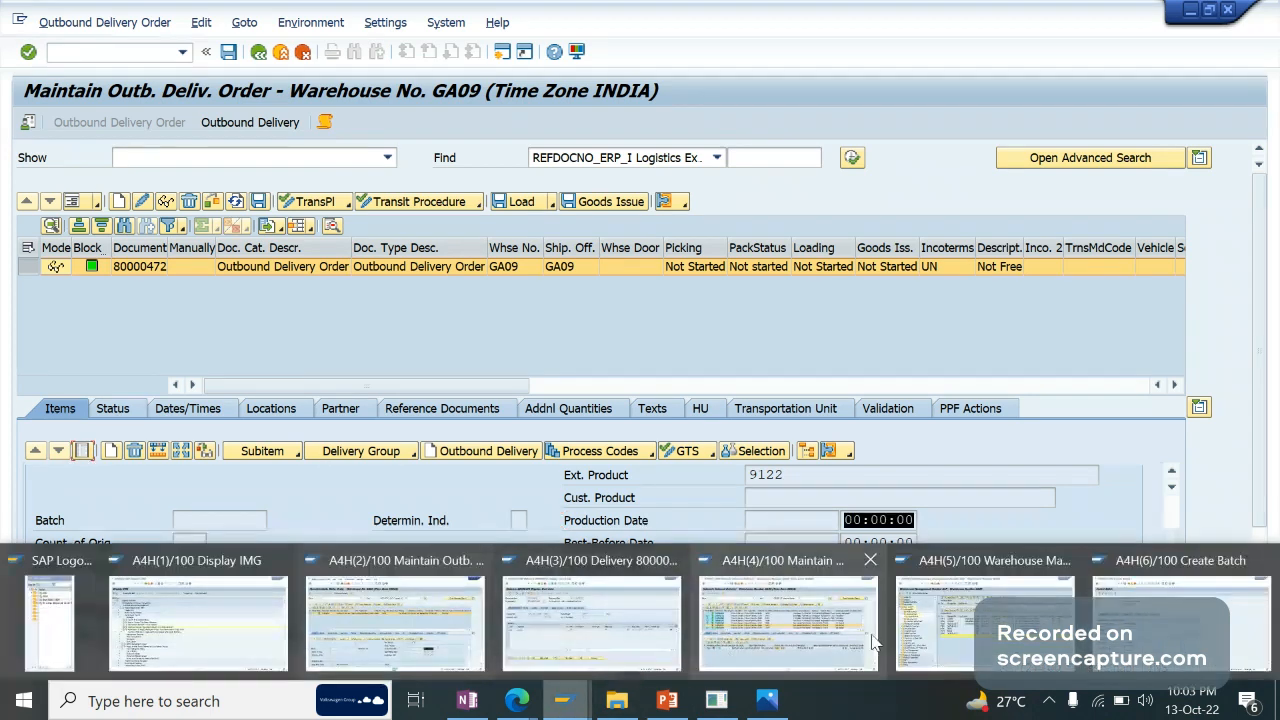
pyautogui.click(503, 54)
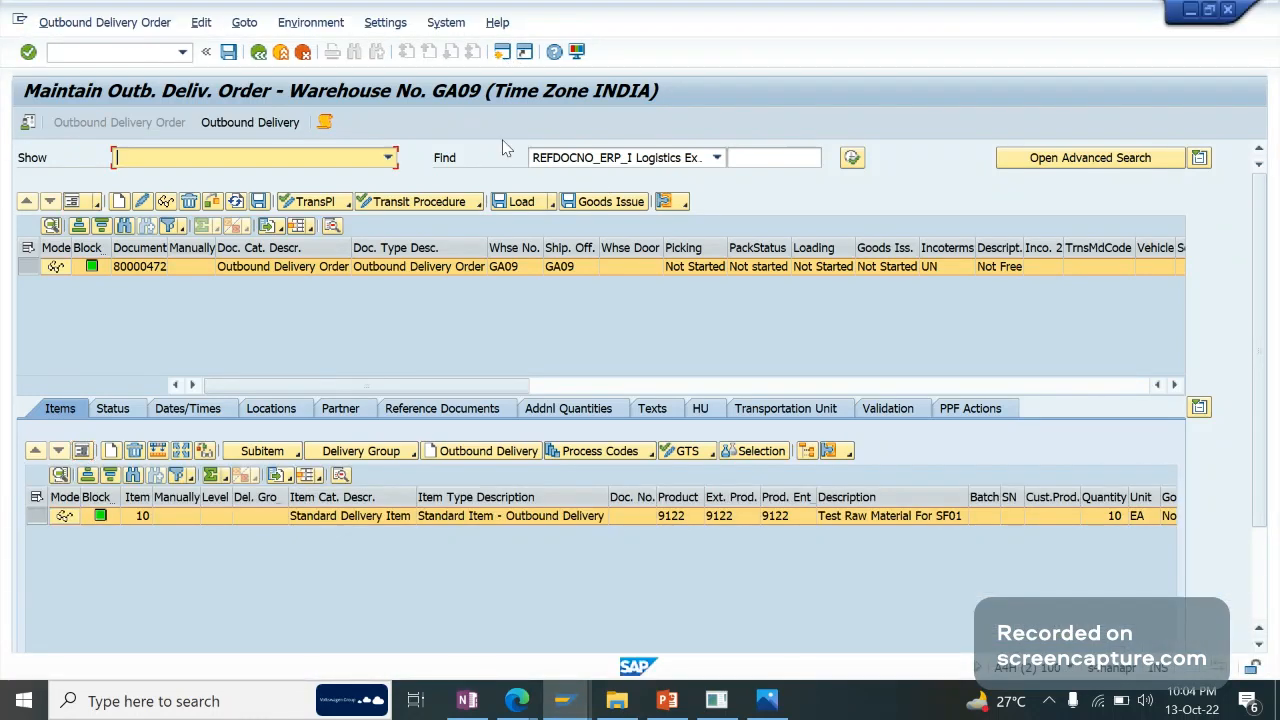
pyautogui.click(503, 51)
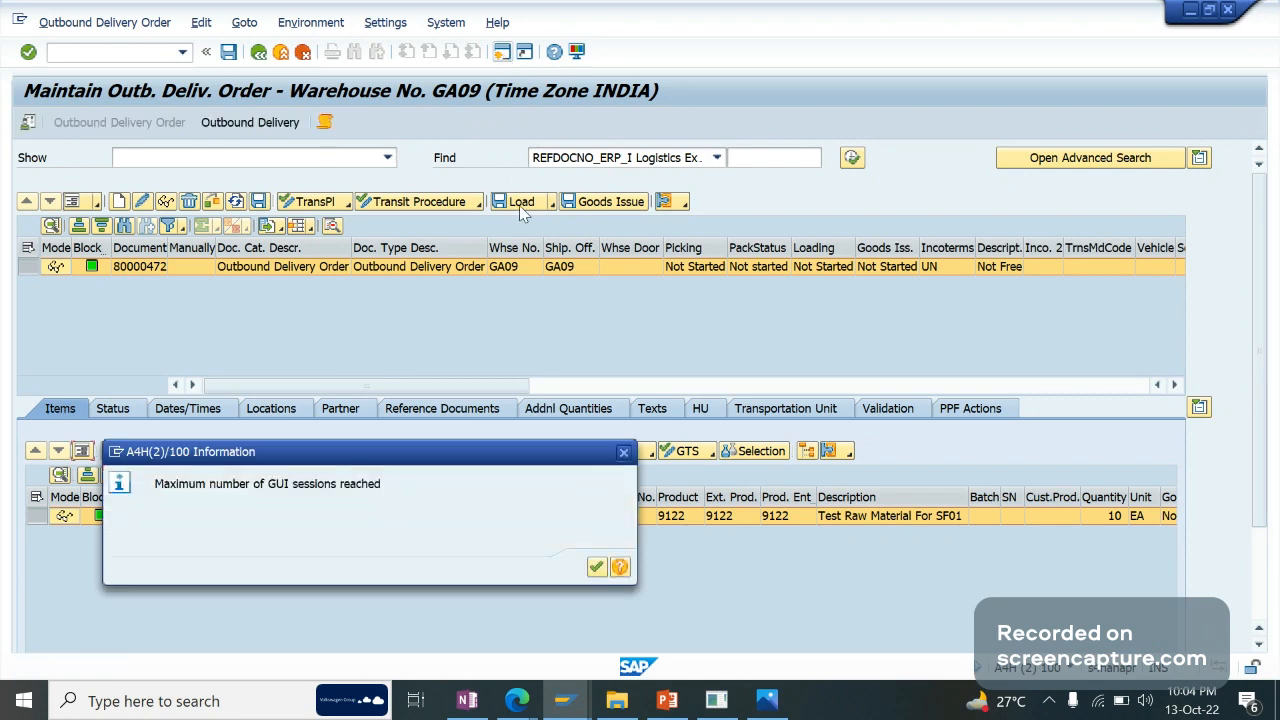
pyautogui.click(596, 567)
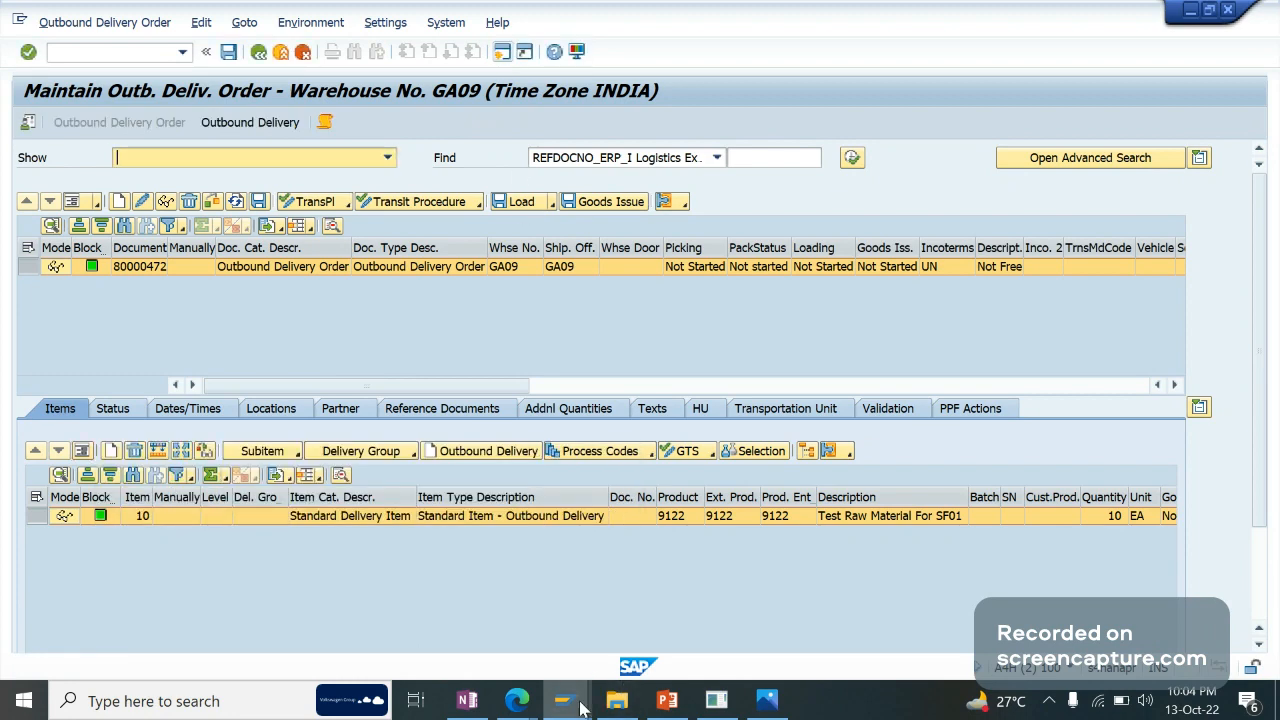
# Switch to the Create Batch session and replace it with warehouse product maintenance using transaction /n/scwm/mat1.
pyautogui.moveTo(580, 706)
pyautogui.click(1195, 635)
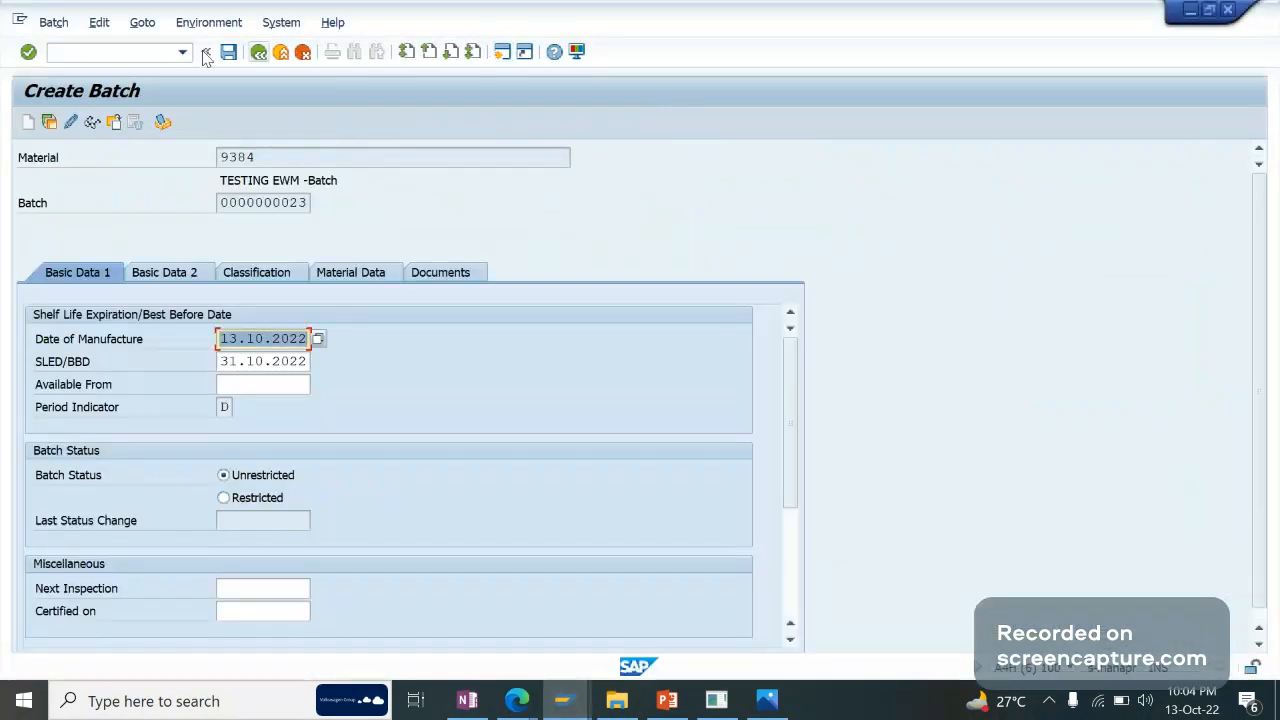
pyautogui.click(117, 51)
pyautogui.write('/n')
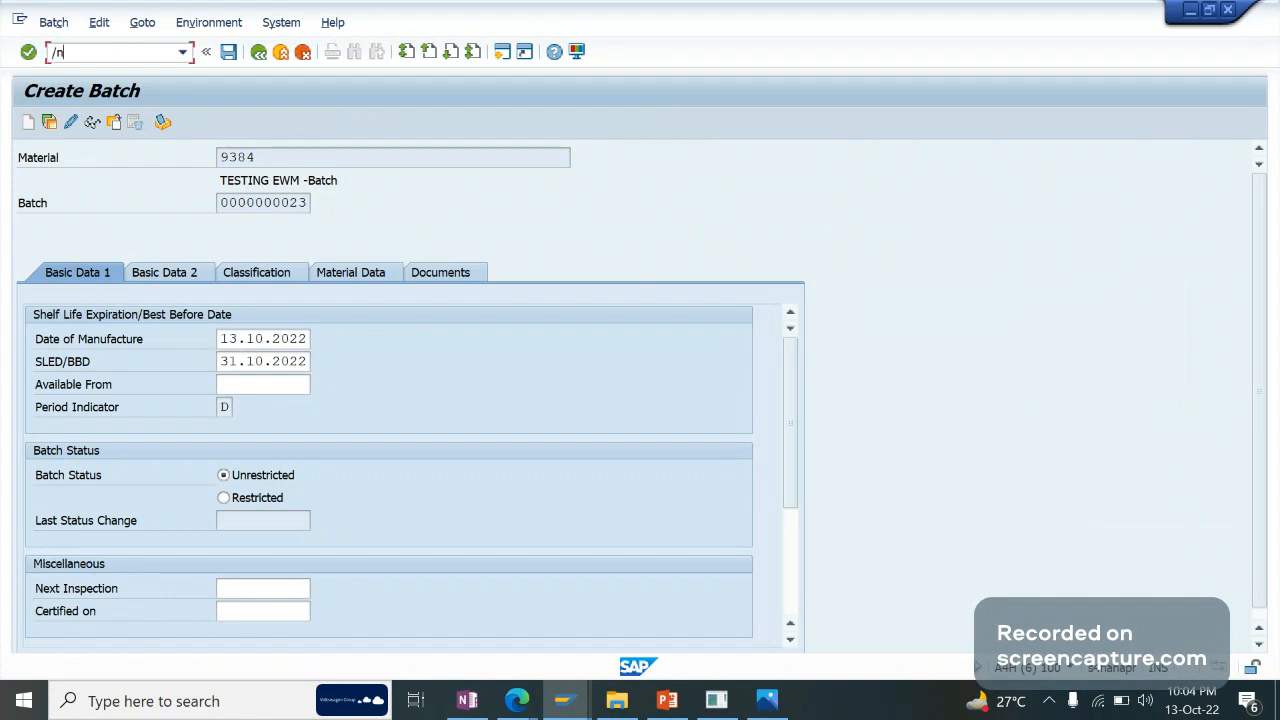
pyautogui.write('/scwm/mat1')
pyautogui.press('Return')
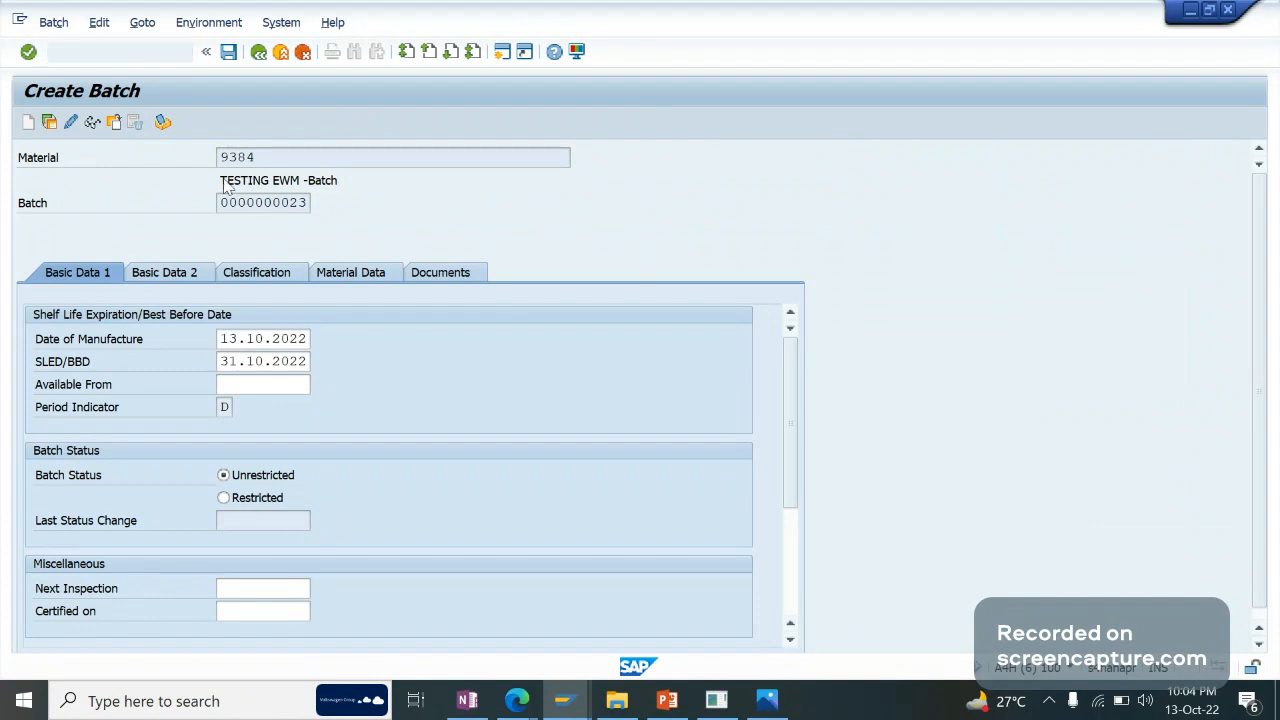
# Open product 9122 for warehouse GA09 in create mode, with party entitled to dispose 159.
pyautogui.write('9122')
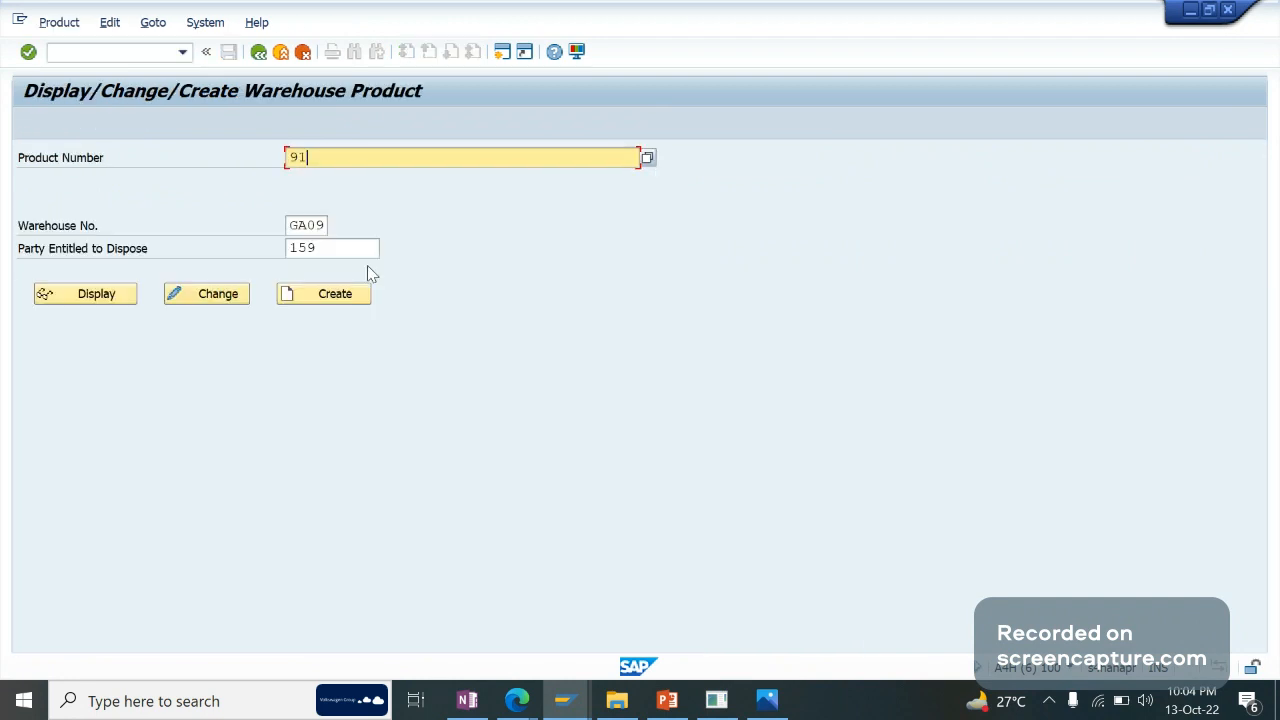
pyautogui.press('Return')
pyautogui.click(222, 303)
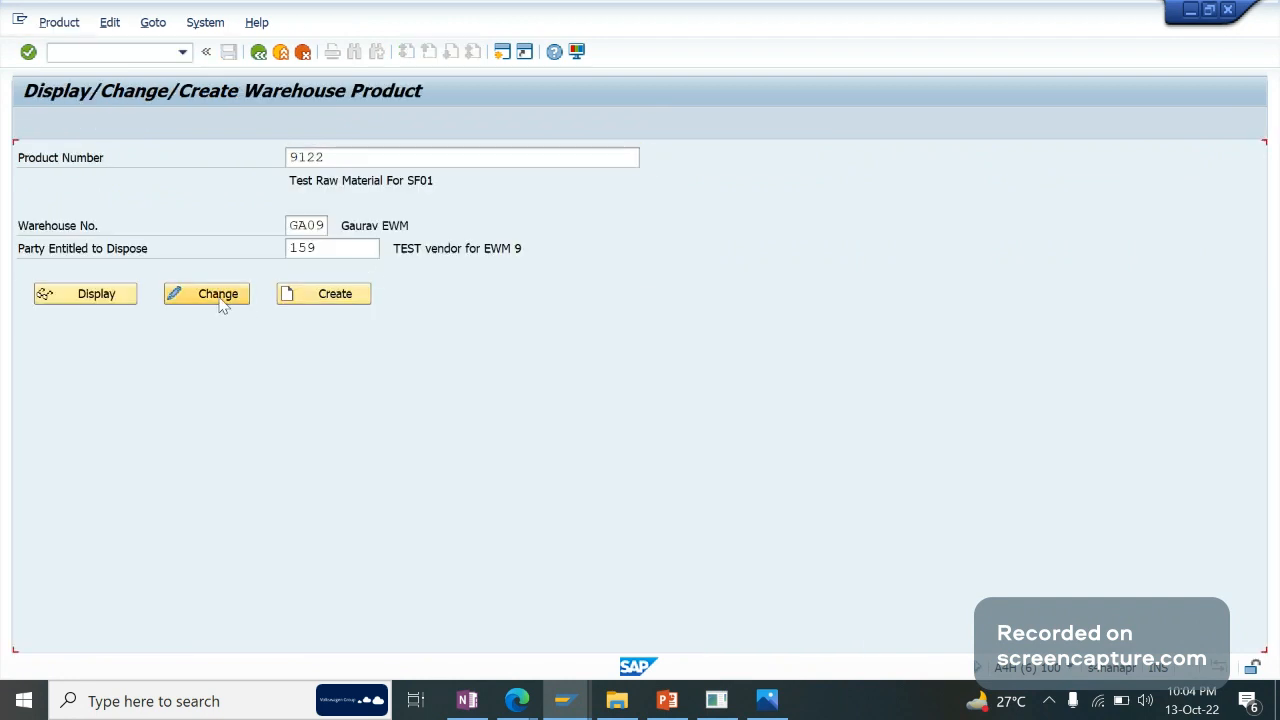
pyautogui.click(341, 300)
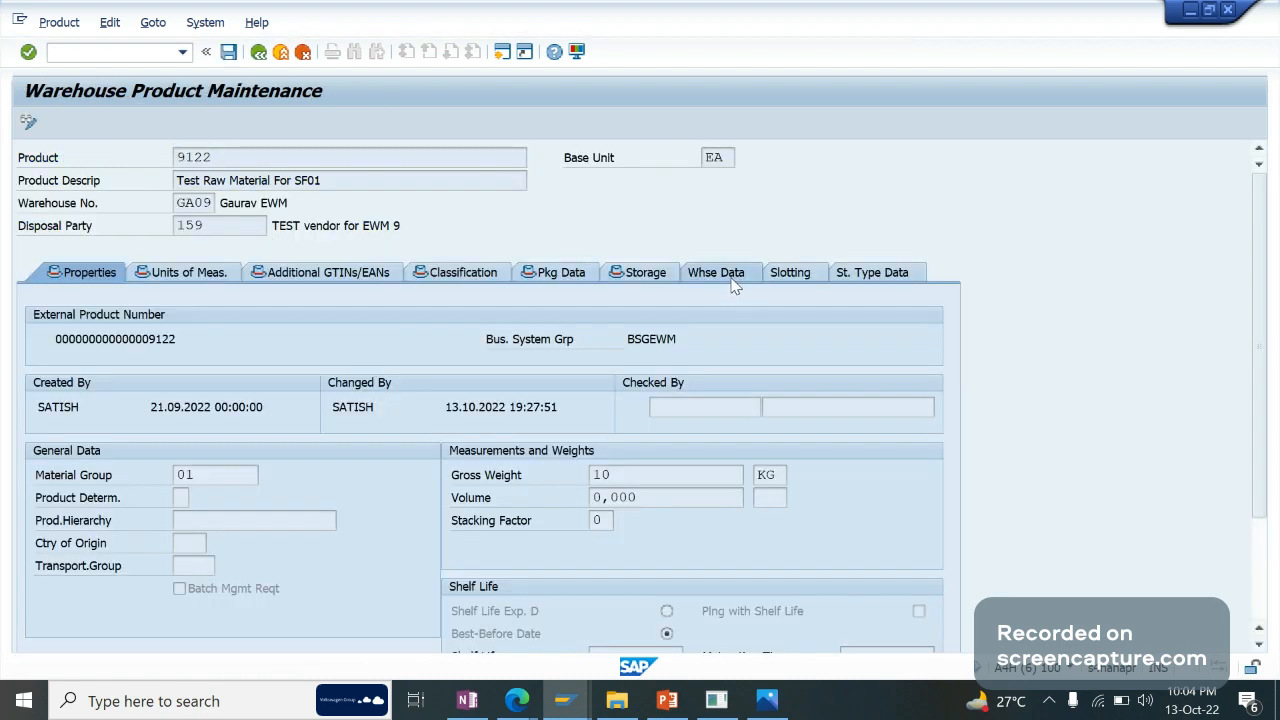
# Set the Stock Removal Control in the product's warehouse data to OUTB and save the product.
pyautogui.click(735, 285)
pyautogui.scroll(-5, 953, 440)
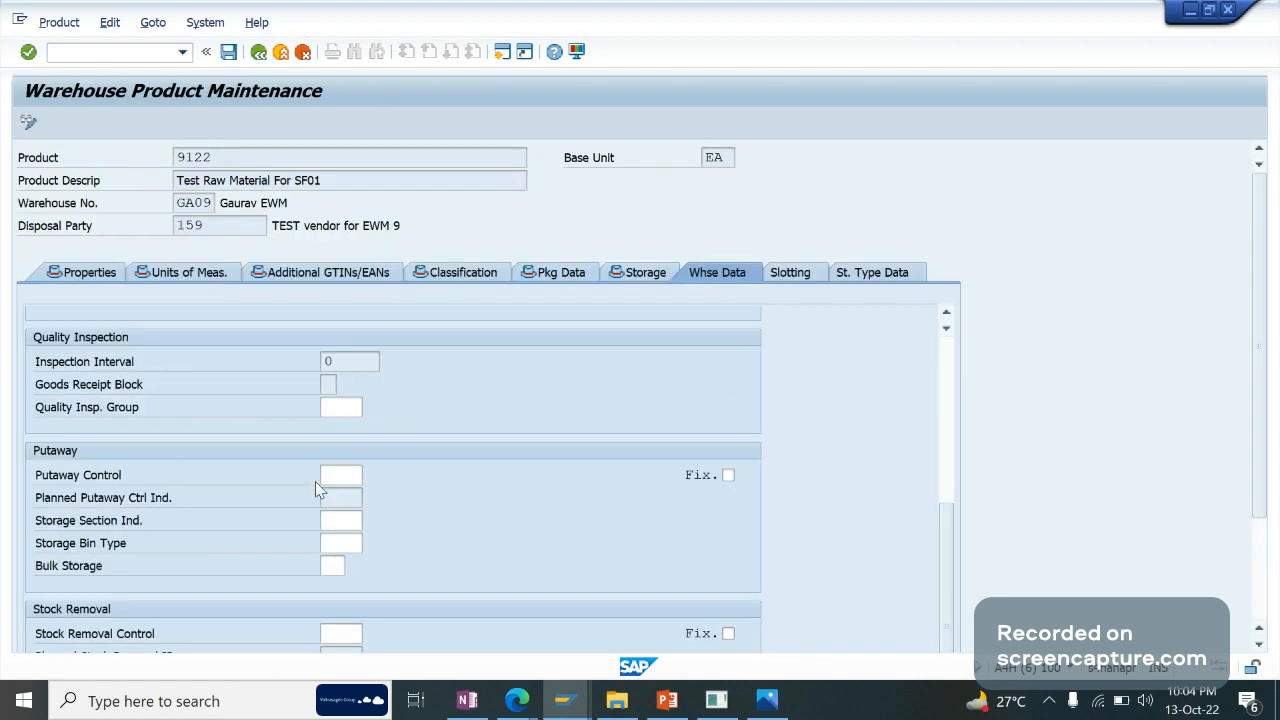
pyautogui.click(343, 632)
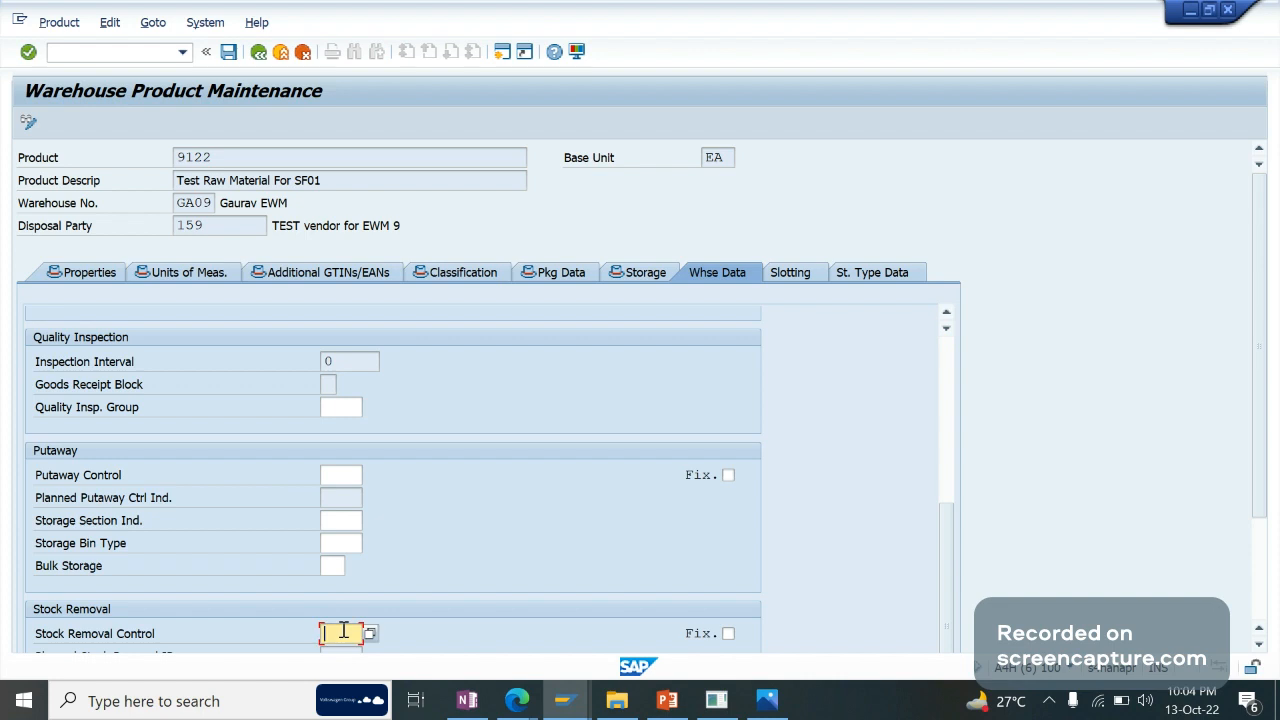
pyautogui.write('OUTB')
pyautogui.press('Return')
pyautogui.hotkey('ctrl', 's')
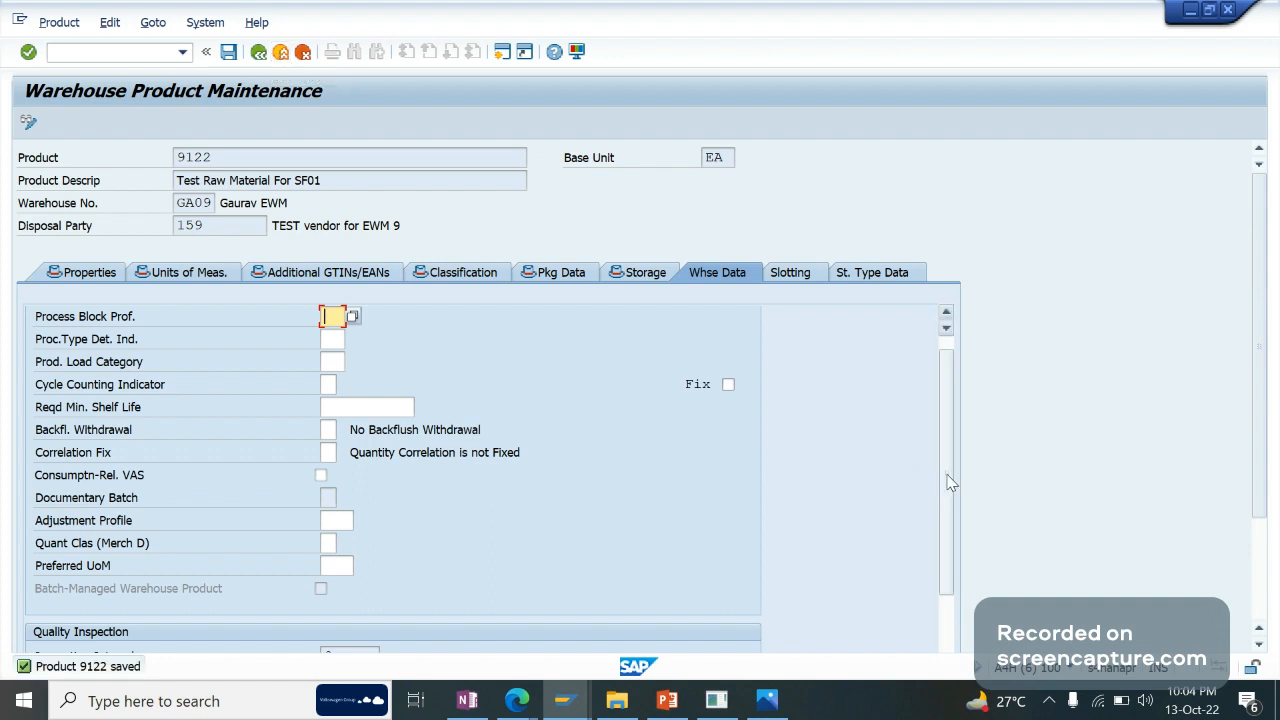
# Check the saved Stock Removal Control entry in the warehouse data and leave warehouse product maintenance.
pyautogui.scroll(-4, 950, 483)
pyautogui.click(340, 633)
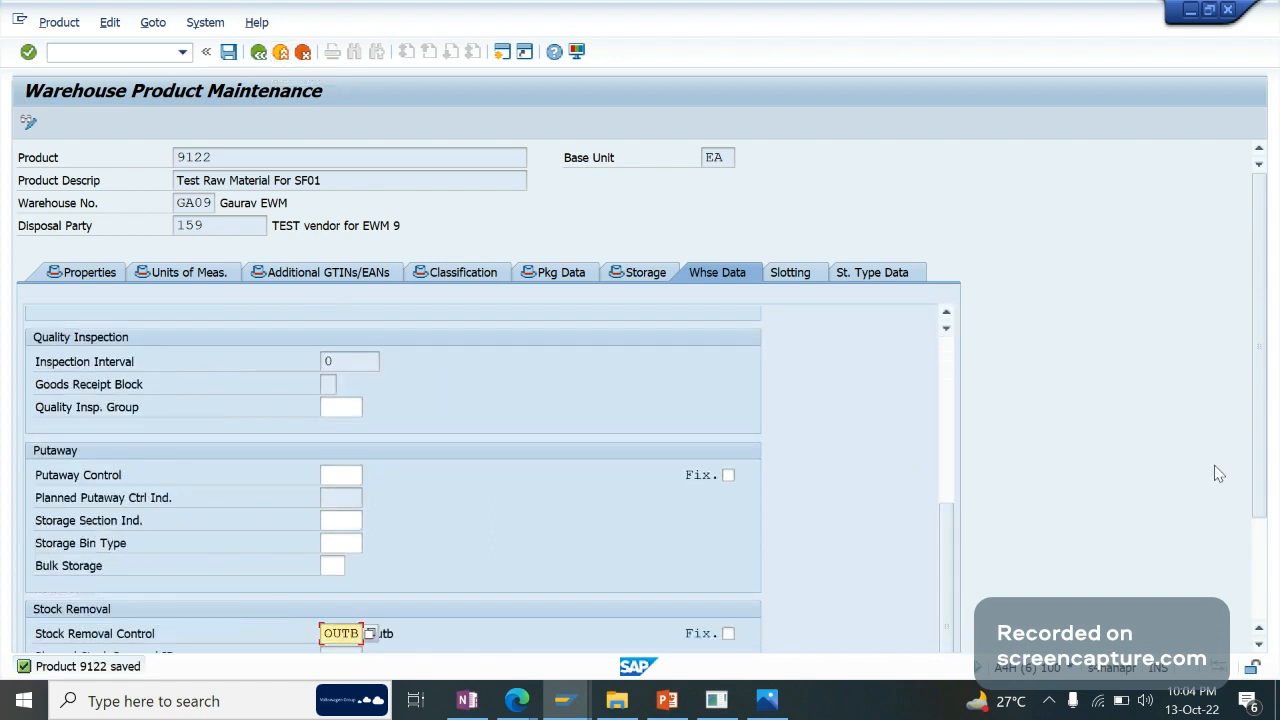
pyautogui.scroll(-3, 1218, 474)
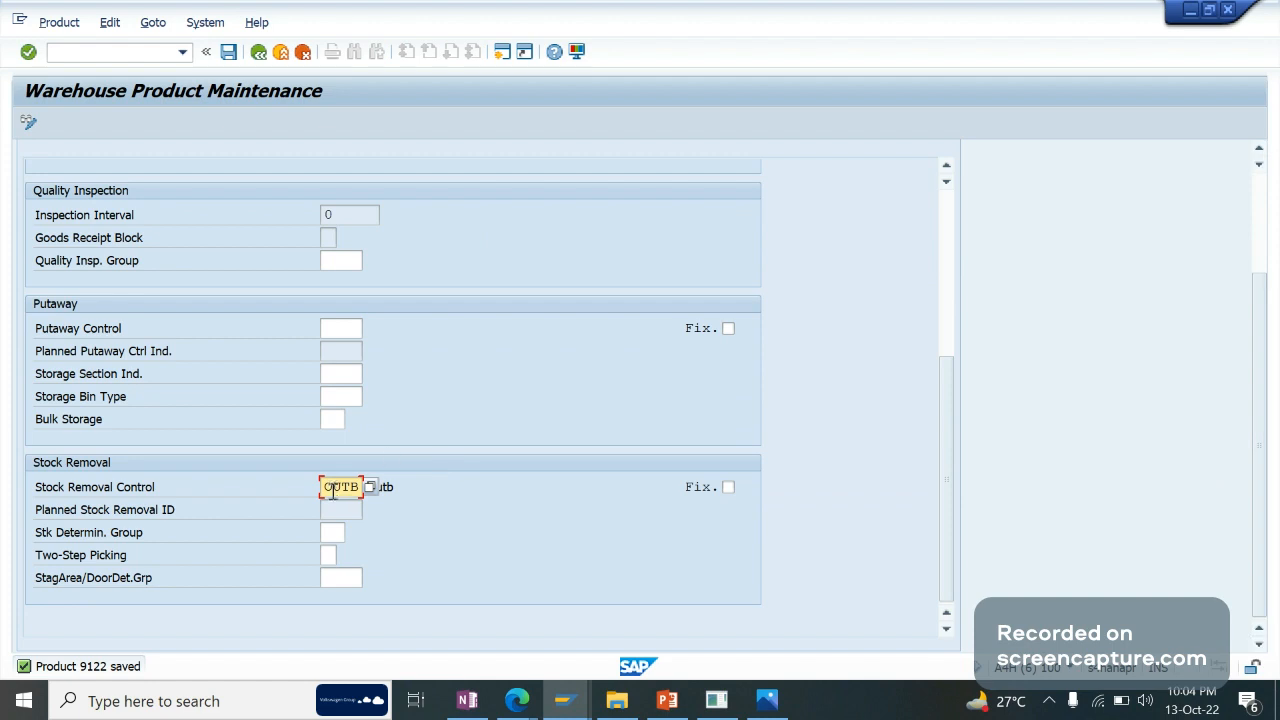
pyautogui.click(282, 56)
pyautogui.click(282, 57)
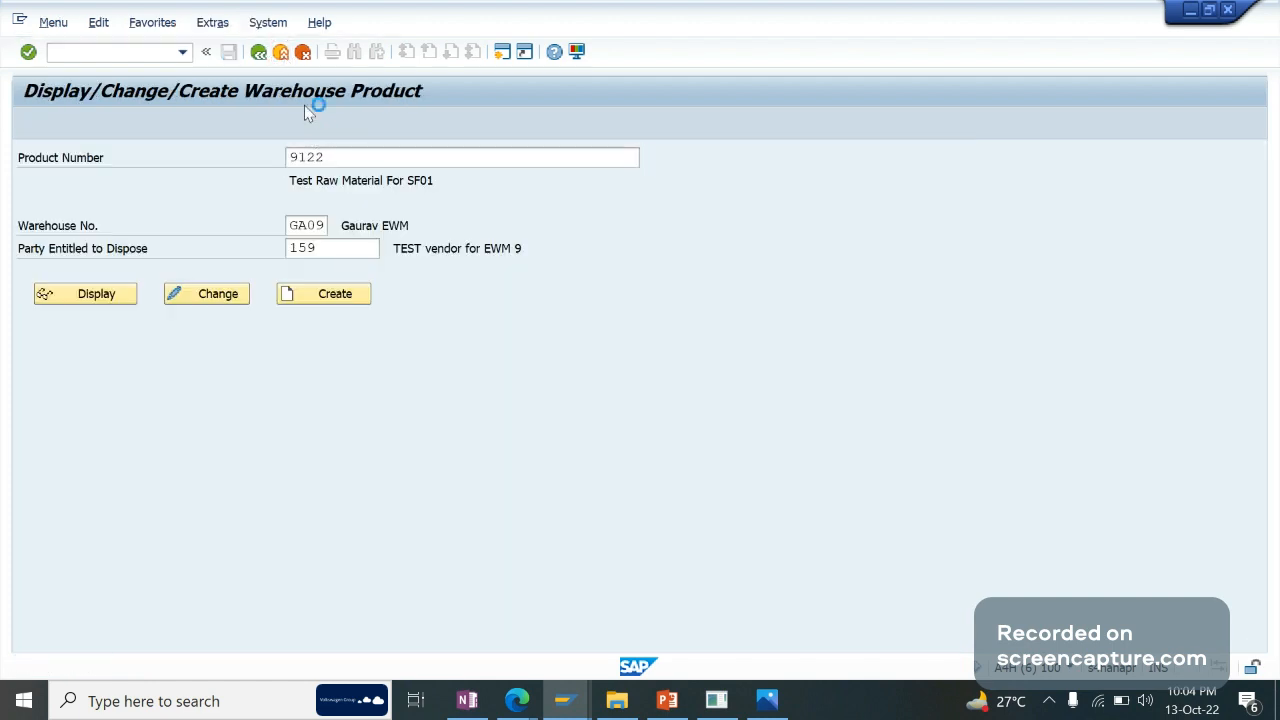
pyautogui.click(281, 52)
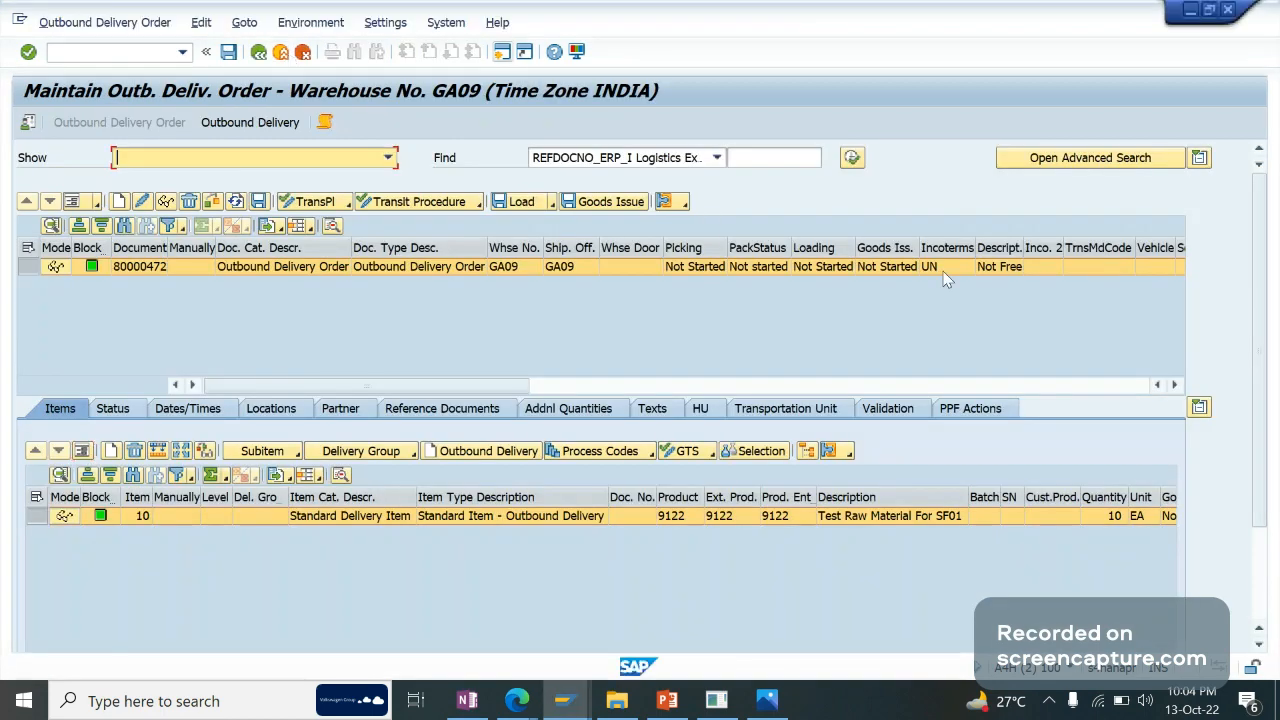
# Search again for the outbound delivery order in warehouse GA09 by the same ERP delivery number.
pyautogui.click(783, 160)
pyautogui.hotkey('ctrl', 'v')
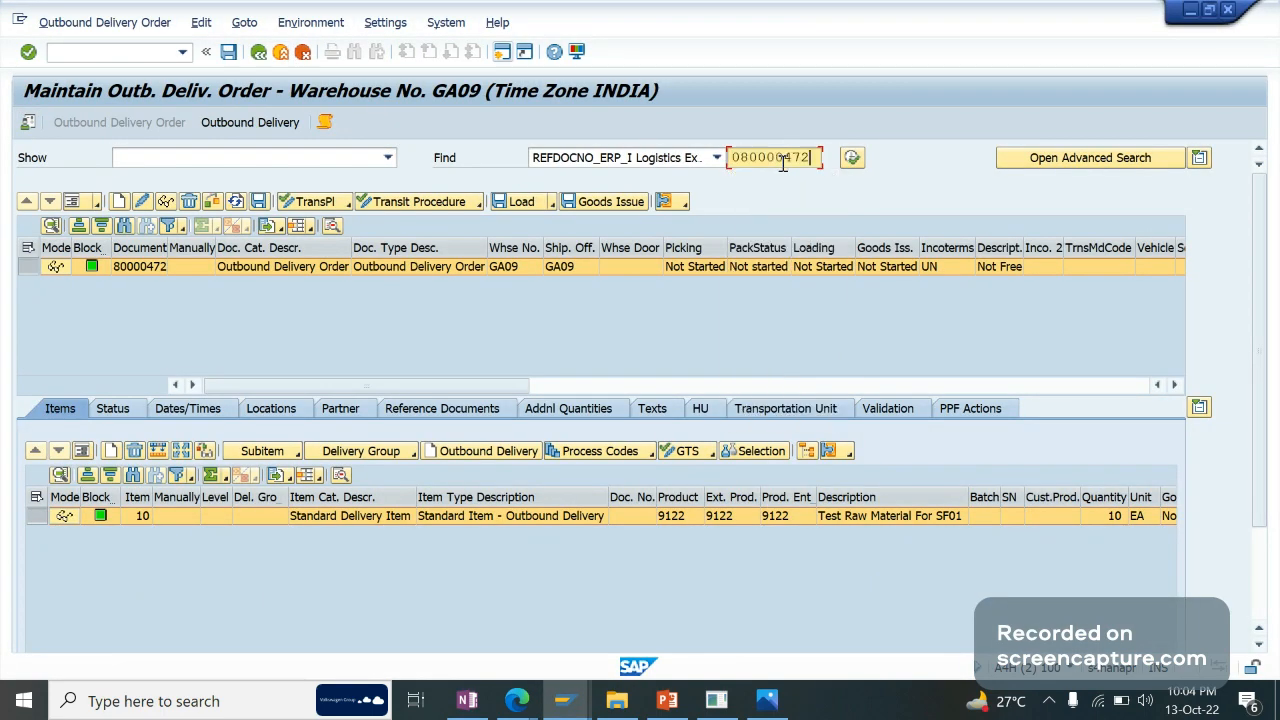
pyautogui.click(851, 157)
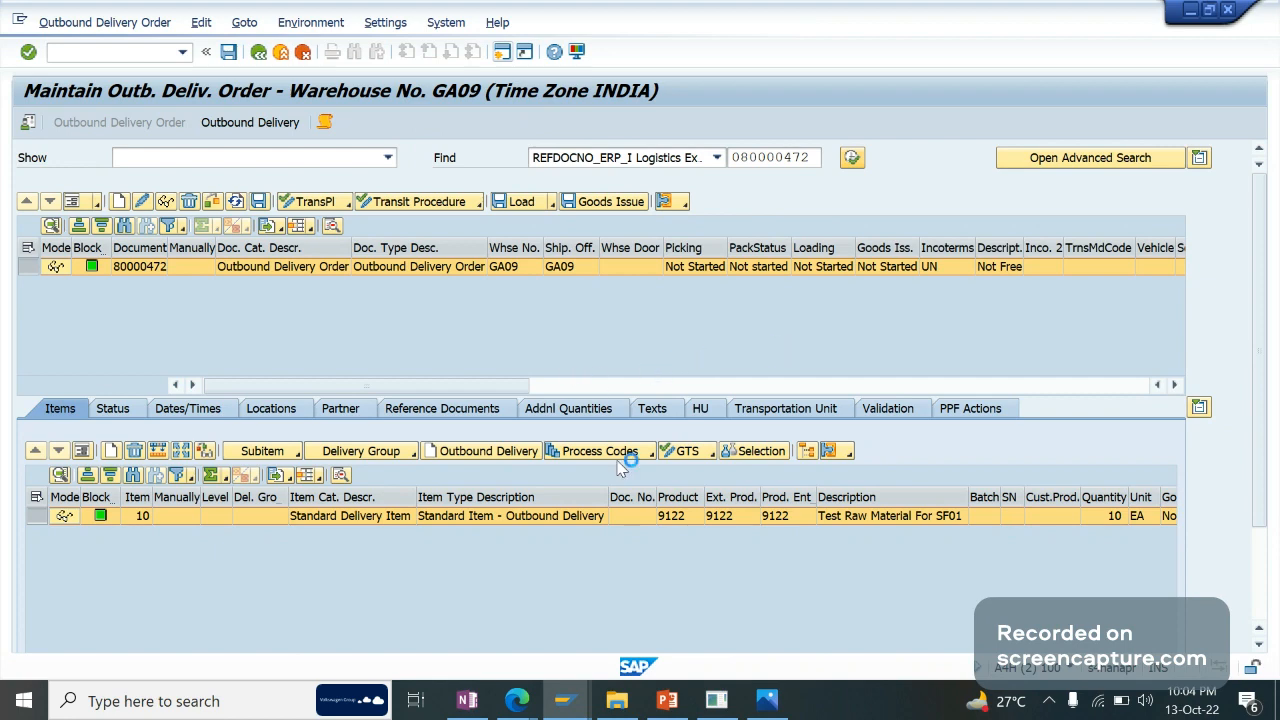
# Switch to the Display IMG session, open Determine Storage Type Search Sequence for Stock Removal and position the list at warehouse GA09.
pyautogui.moveTo(565, 700)
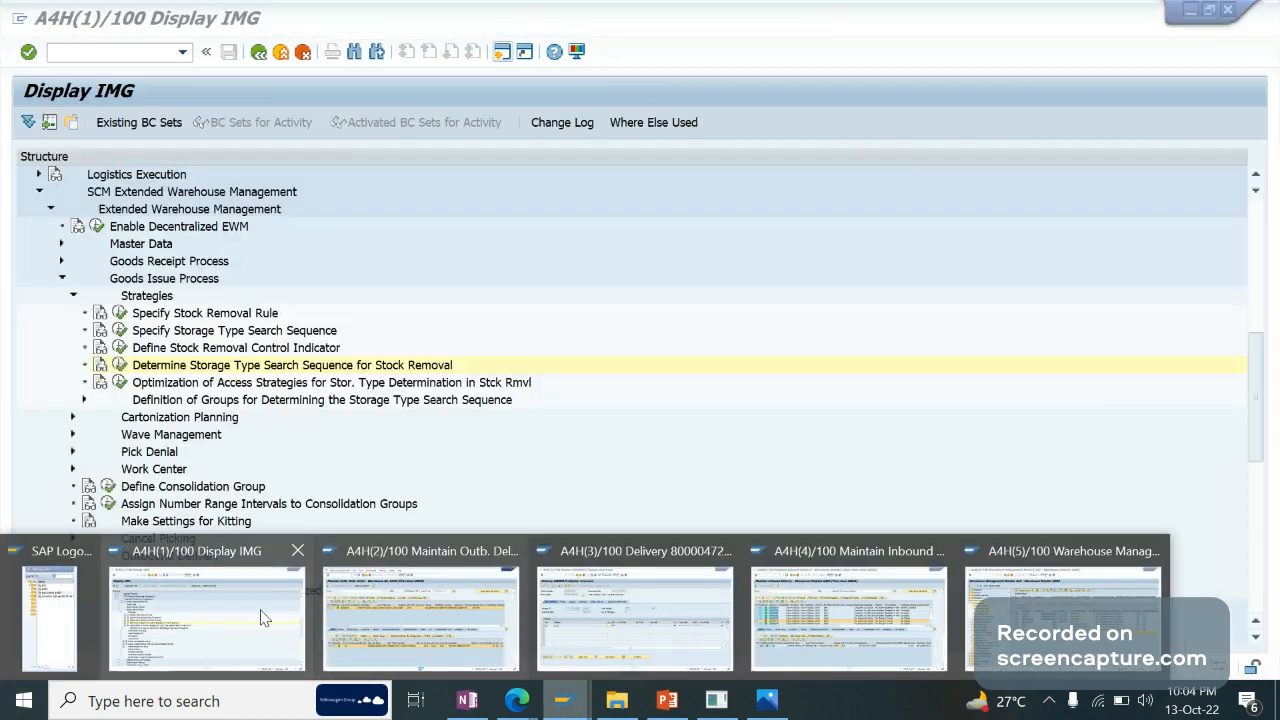
pyautogui.click(205, 615)
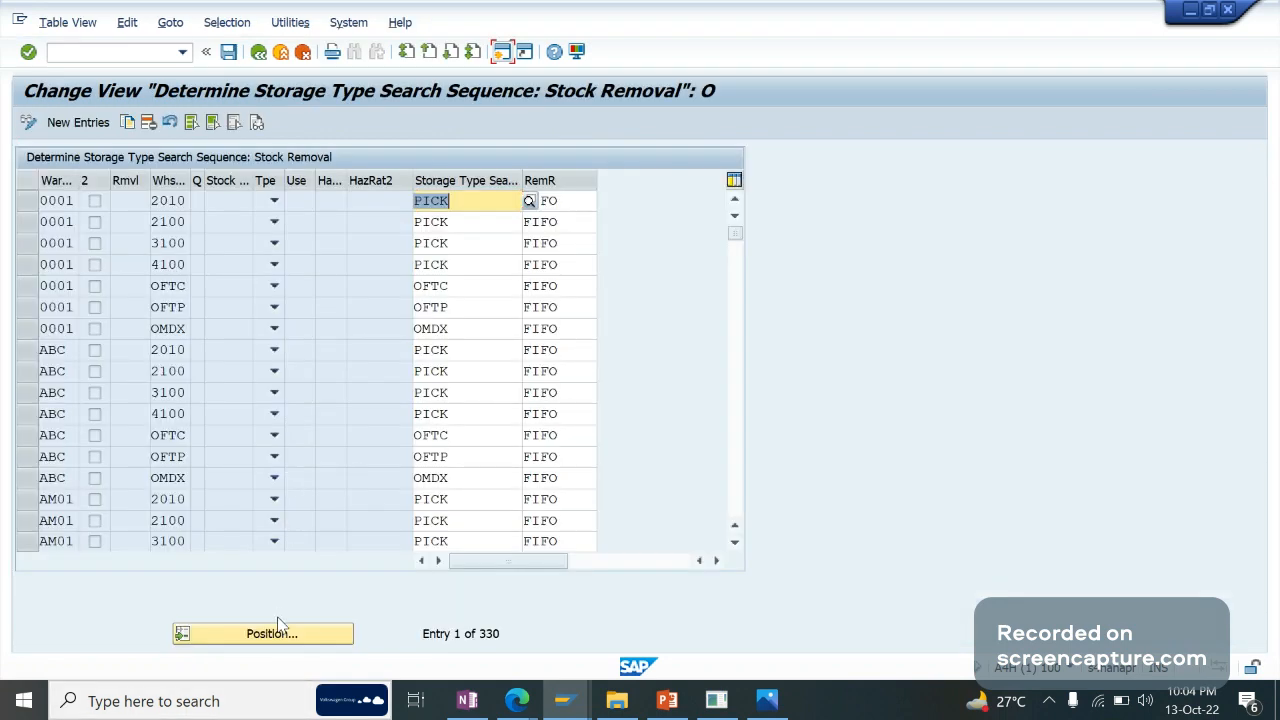
pyautogui.click(282, 632)
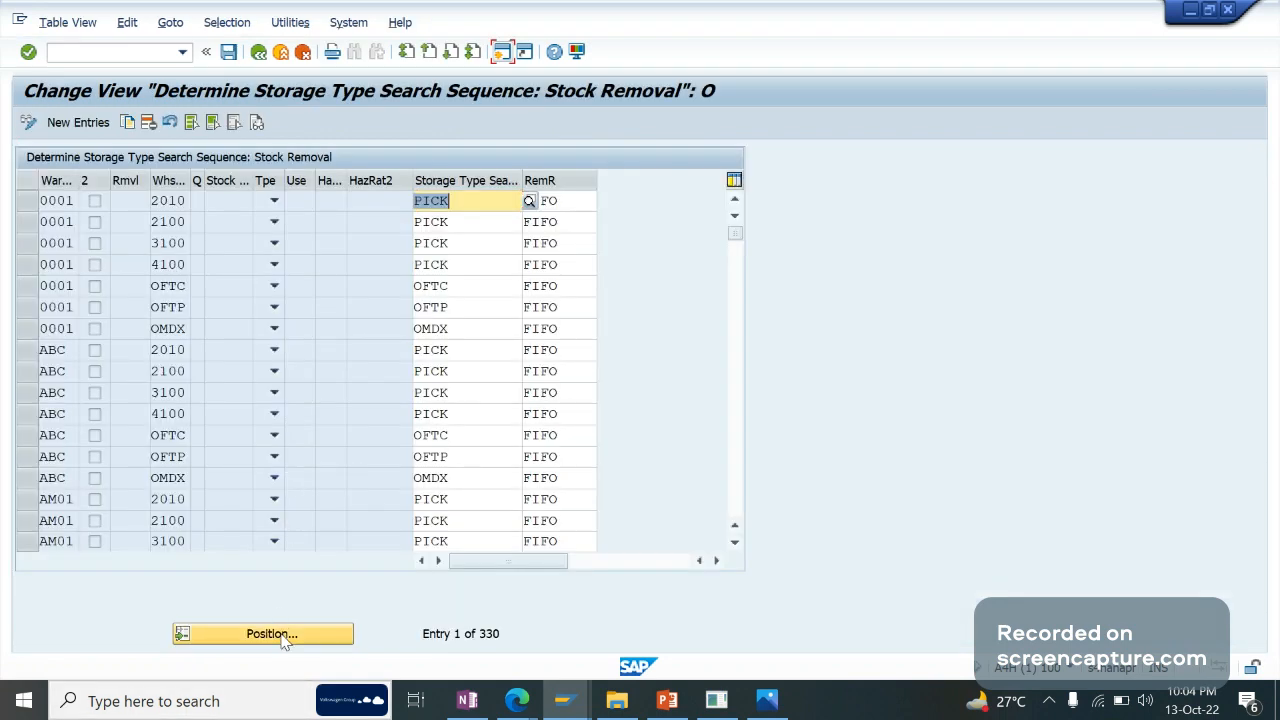
pyautogui.write('ga')
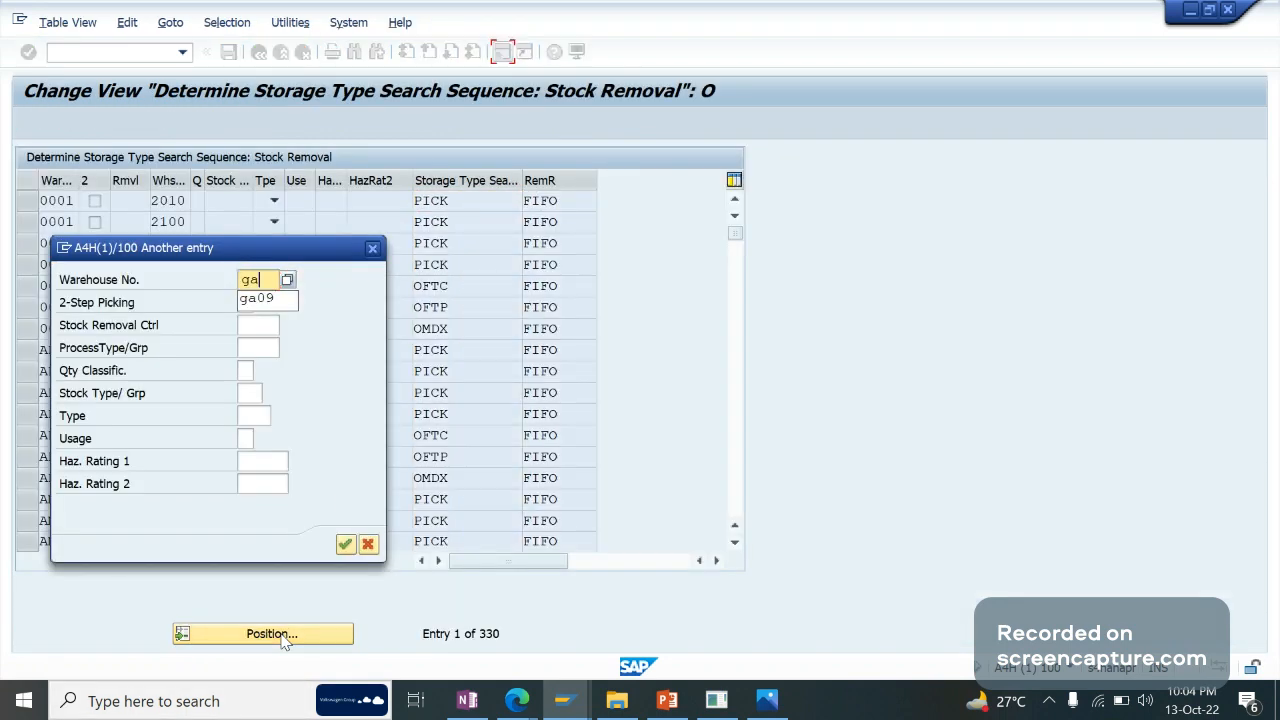
pyautogui.write('09')
pyautogui.press('Return')
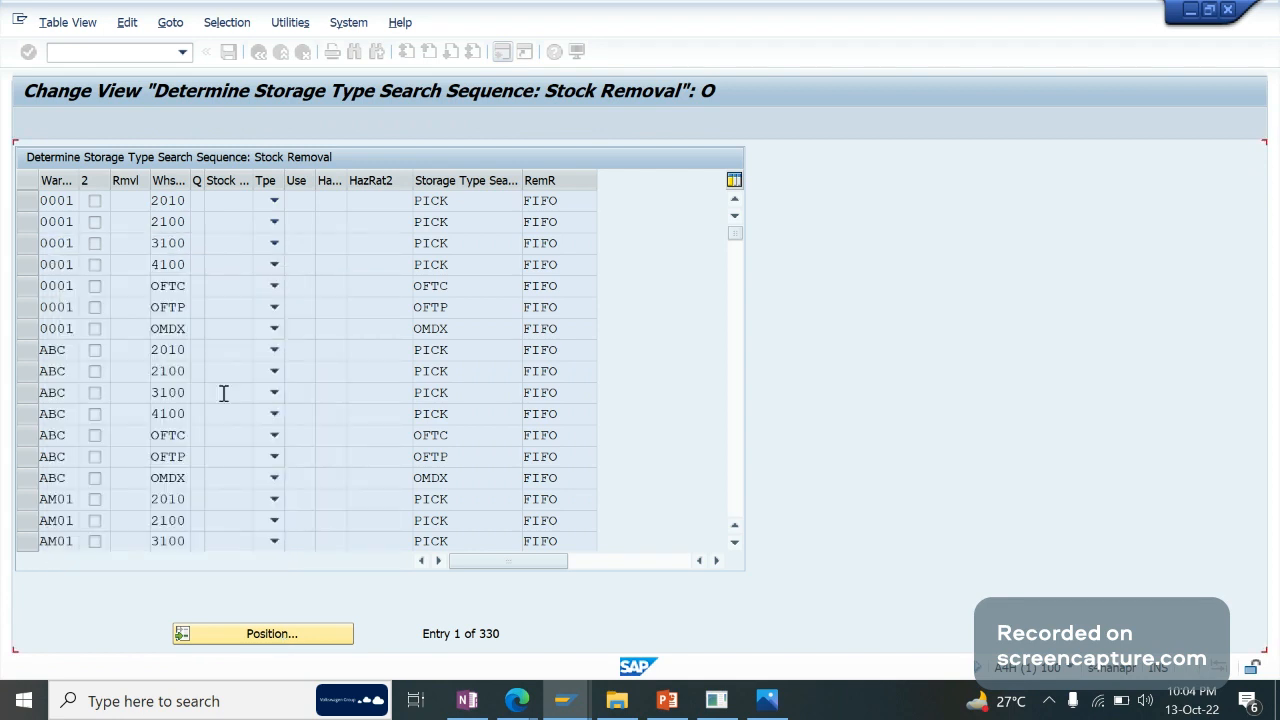
# Check the GA09 entry for stock removal control OUTB: its process type, storage type search sequence and removal rule.
pyautogui.click(28, 350)
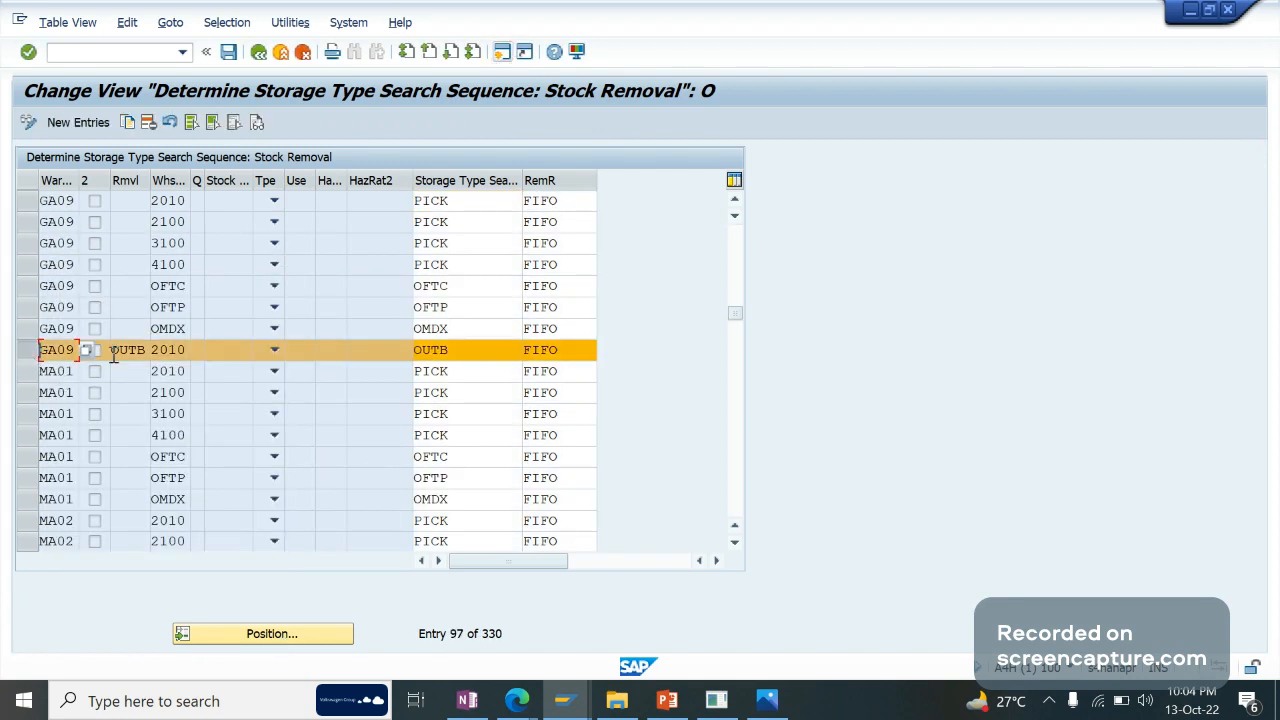
pyautogui.click(176, 350)
pyautogui.click(477, 356)
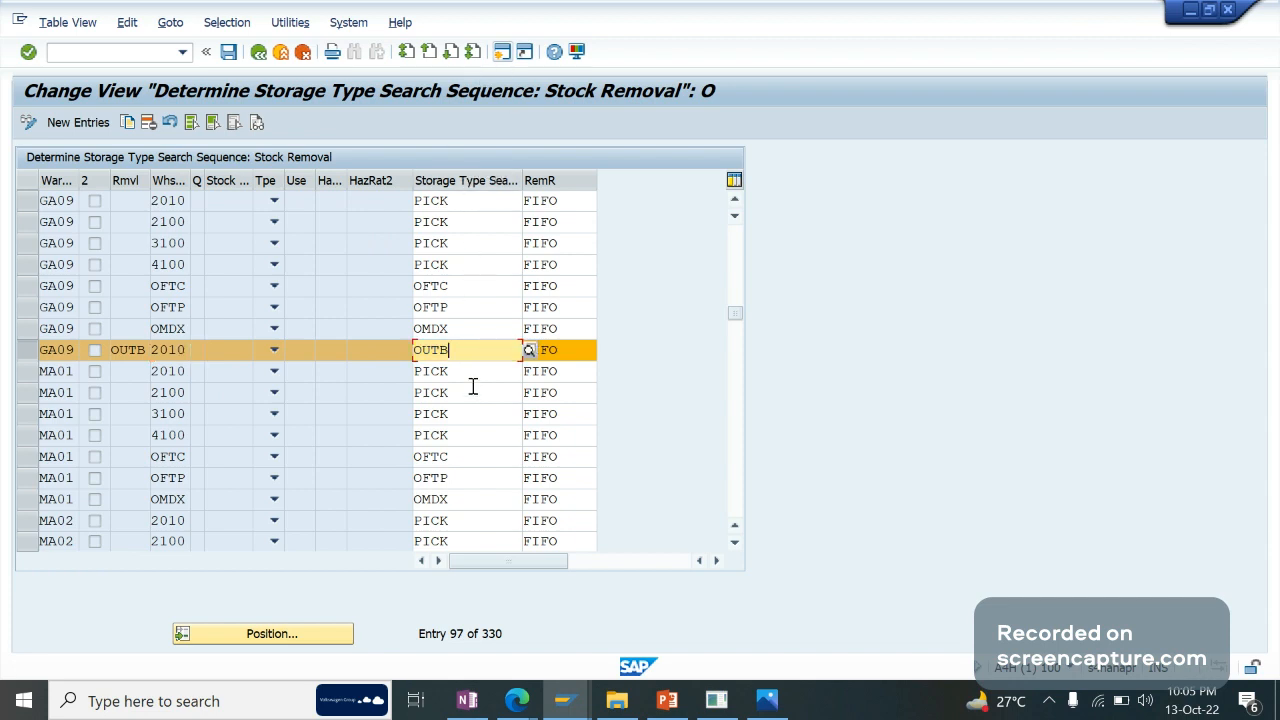
pyautogui.moveTo(470, 354); pyautogui.dragTo(401, 357)
pyautogui.click(571, 348)
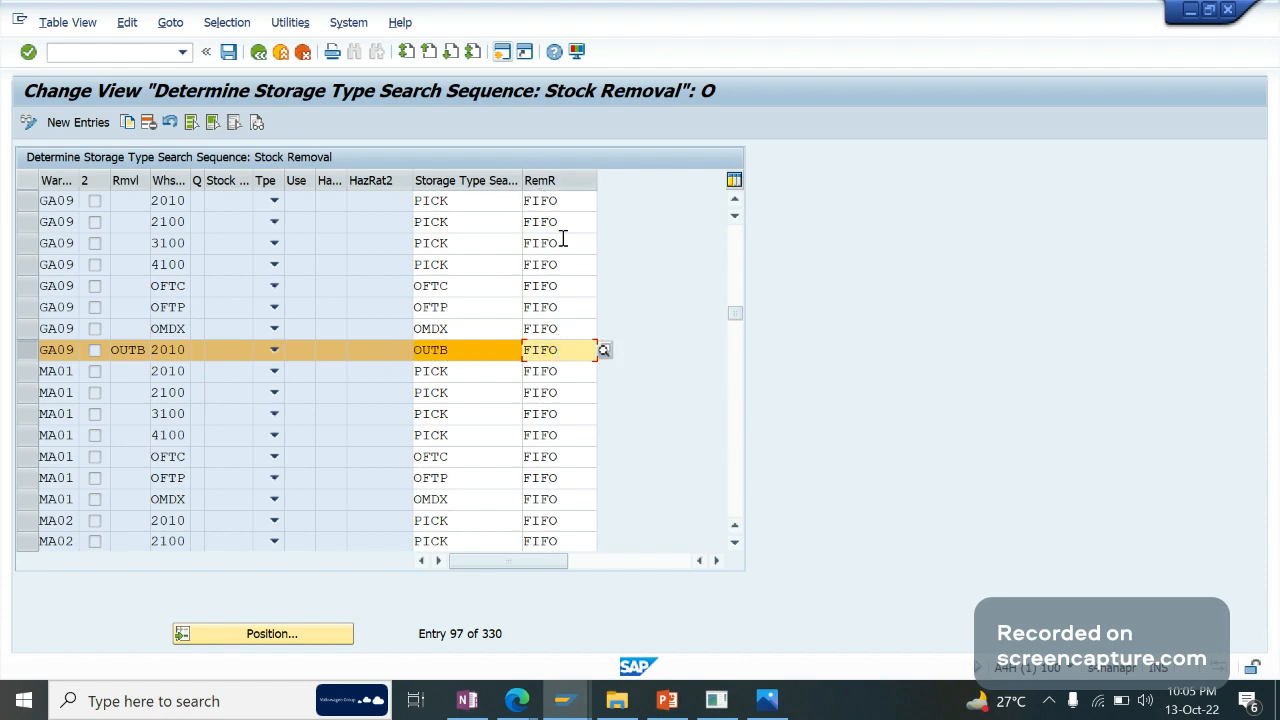
# Switch to the outbound delivery order and try to create a stock removal warehouse task for its product 9122 item.
pyautogui.hotkey('alt', 'Tab')
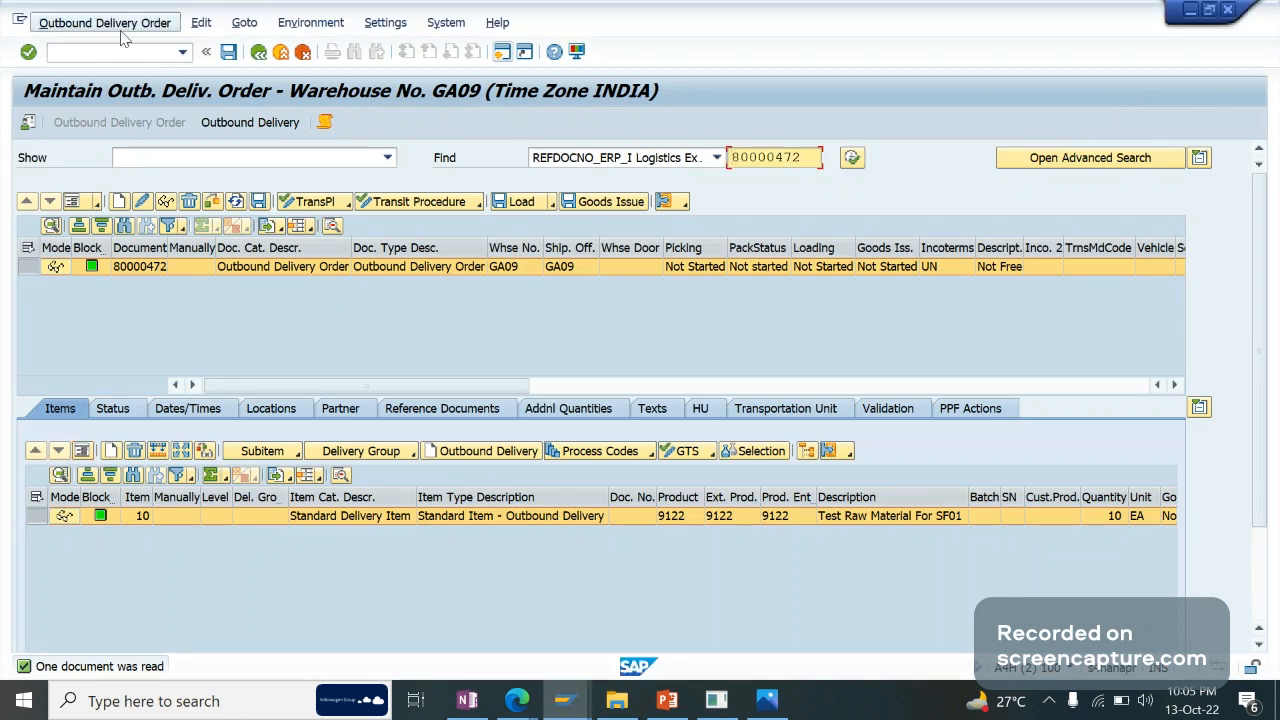
pyautogui.click(112, 22)
pyautogui.moveTo(190, 69)
pyautogui.click(252, 70)
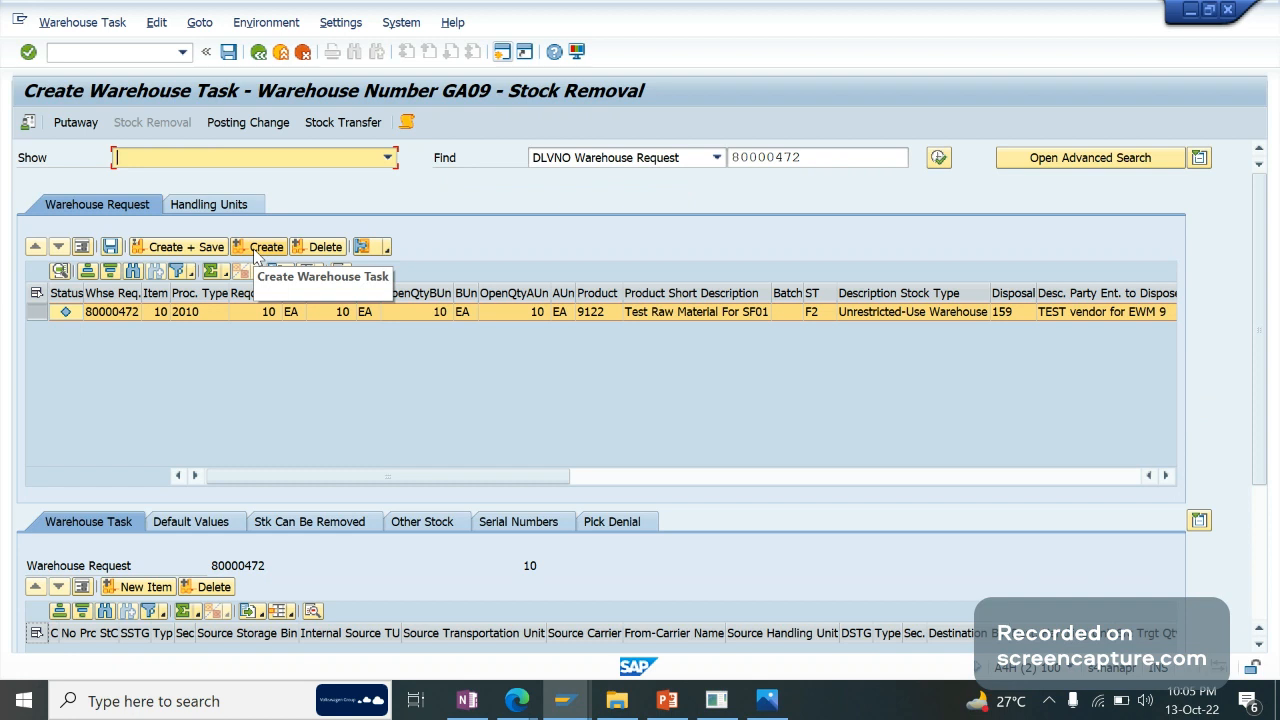
pyautogui.click(259, 252)
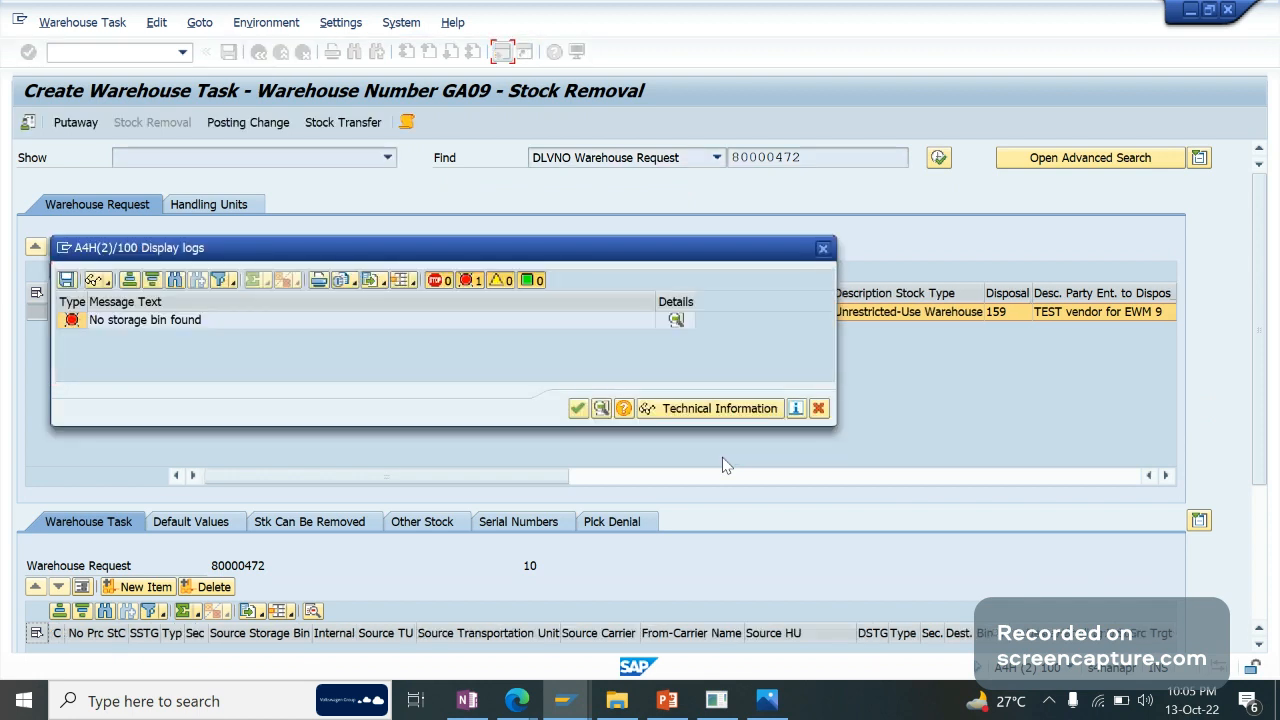
pyautogui.click(823, 248)
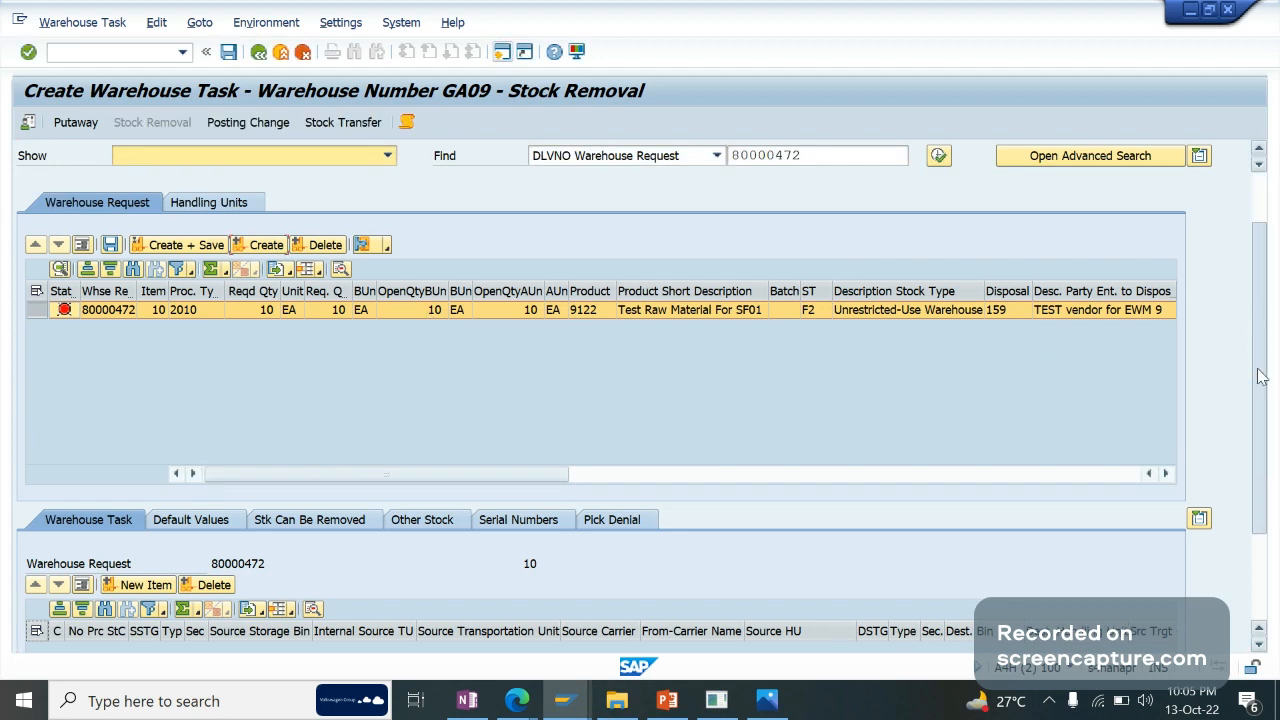
pyautogui.scroll(-2, 1256, 345)
pyautogui.scroll(2, 1256, 345)
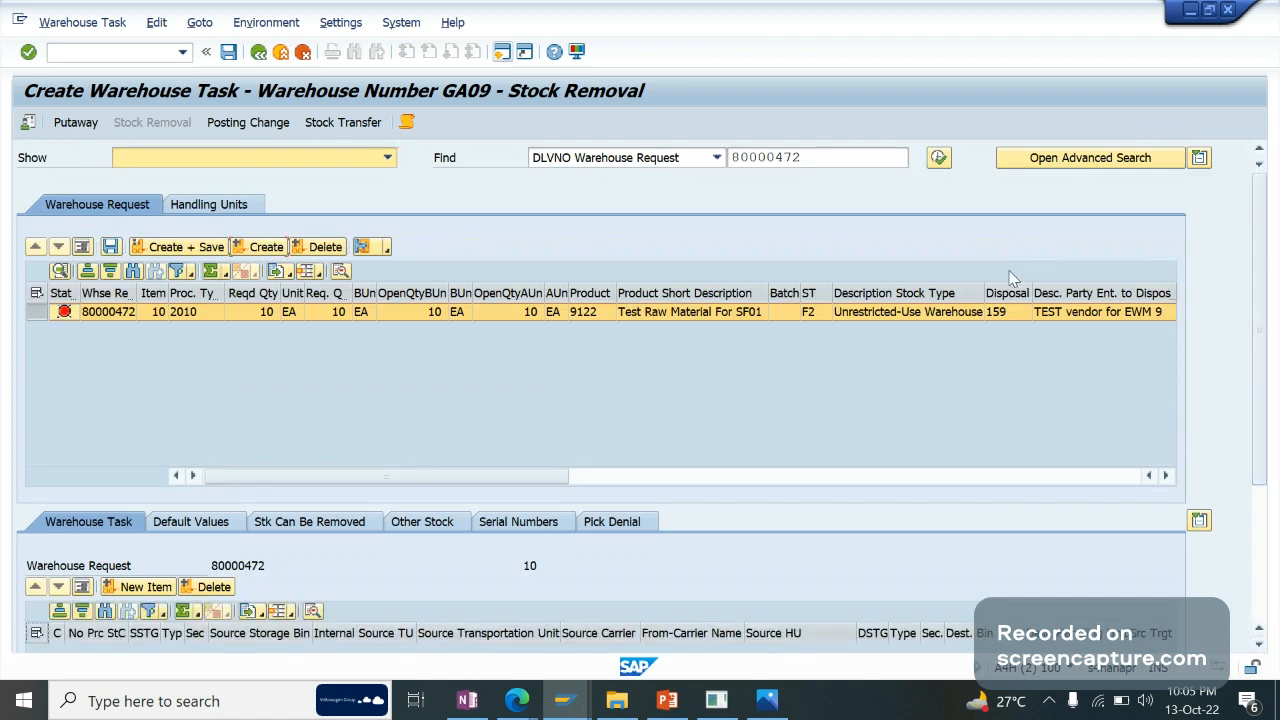
pyautogui.click(259, 53)
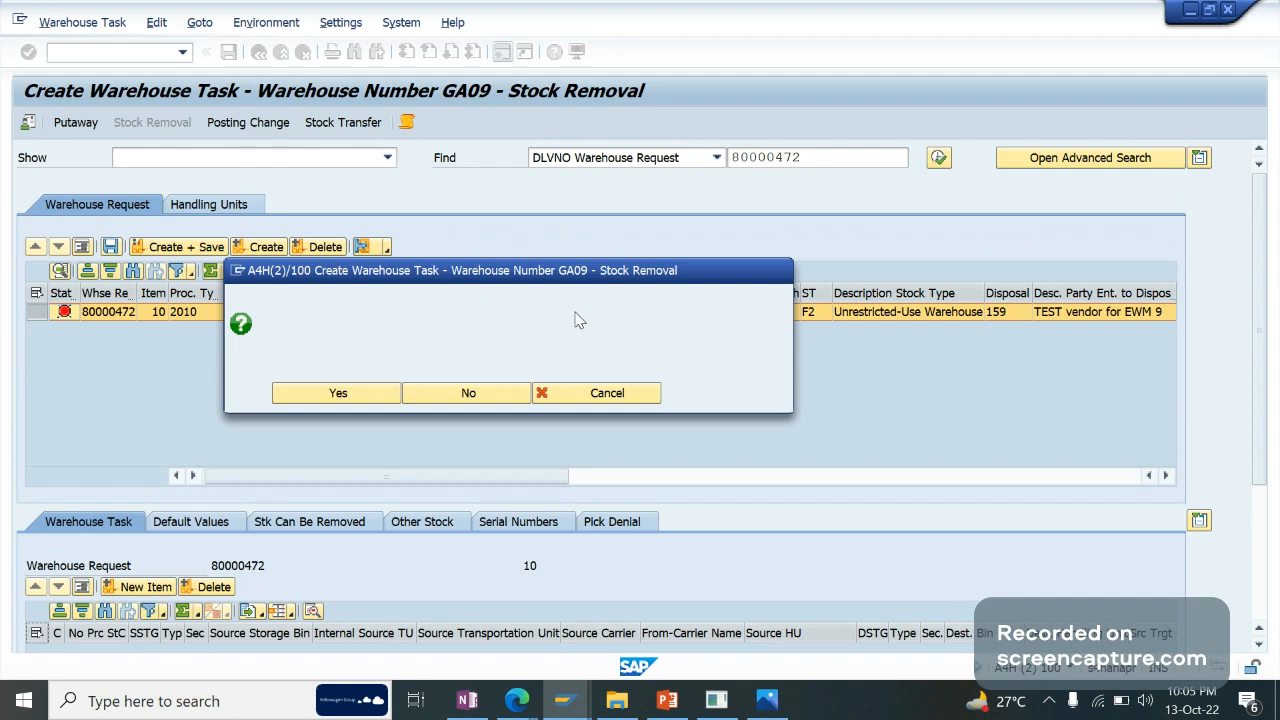
pyautogui.click(585, 393)
# Switch to the Maintain Inbound Delivery session and start transaction /SCWM/MON there.
pyautogui.moveTo(563, 700)
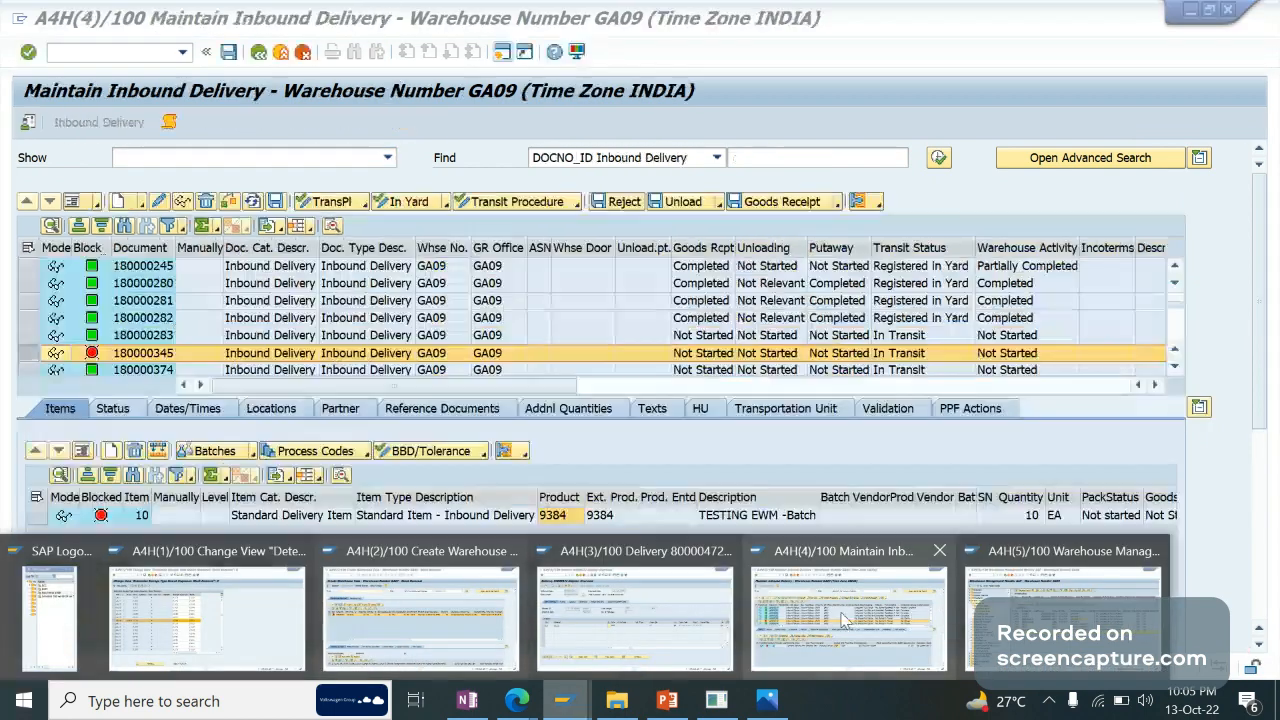
pyautogui.click(843, 620)
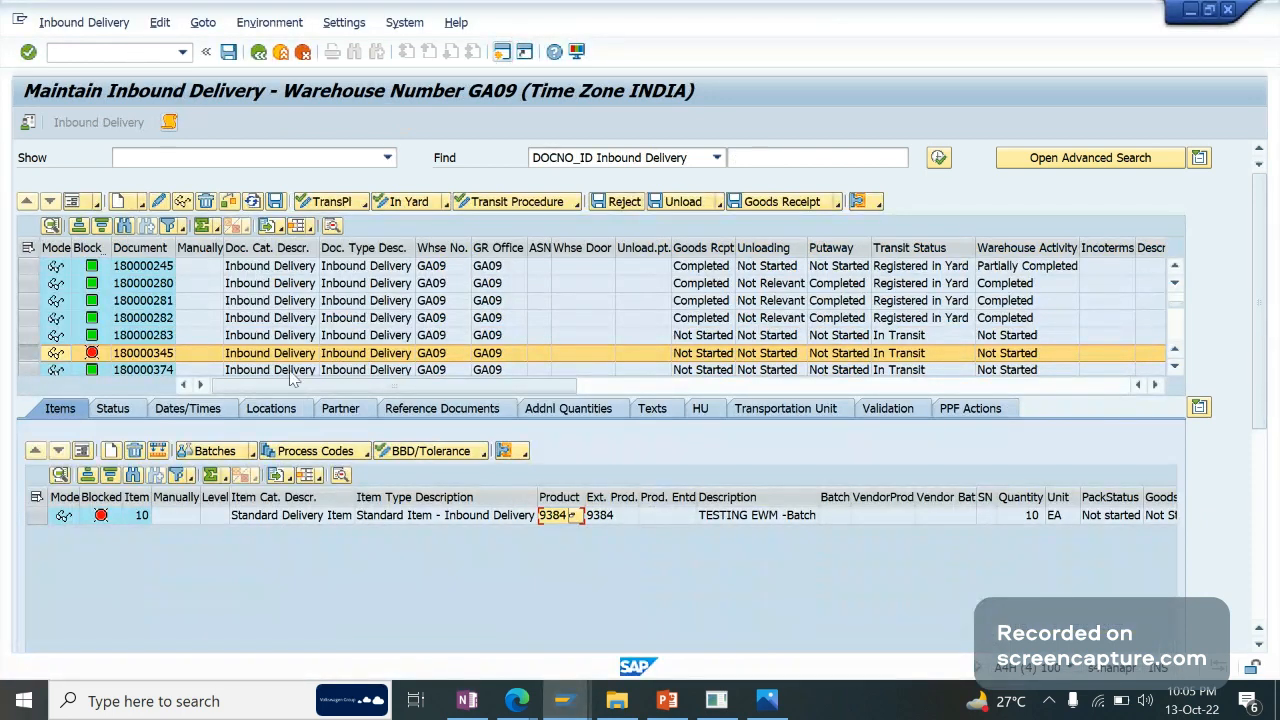
pyautogui.click(103, 51)
pyautogui.write('/n/')
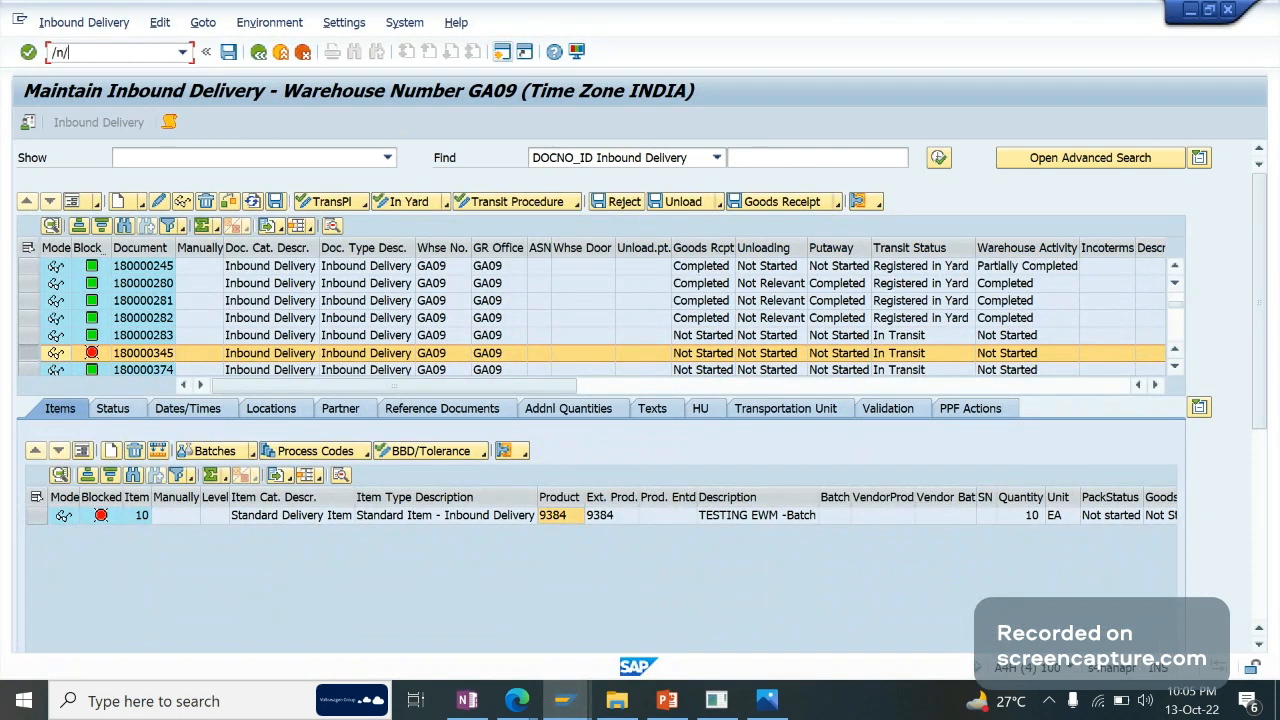
pyautogui.write('scwm/pmon')
pyautogui.press('Return')
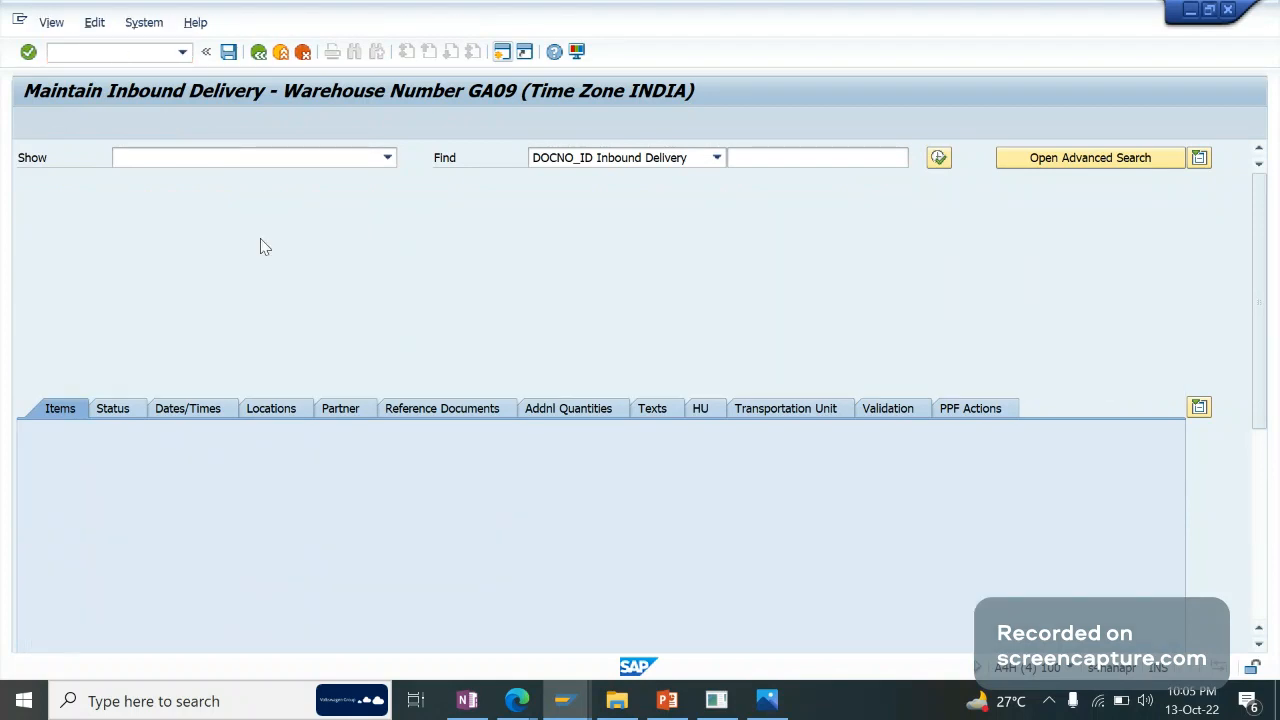
# List the Available Stock under Storage Bin for warehouse GA09 without restricting the product.
pyautogui.click(115, 273)
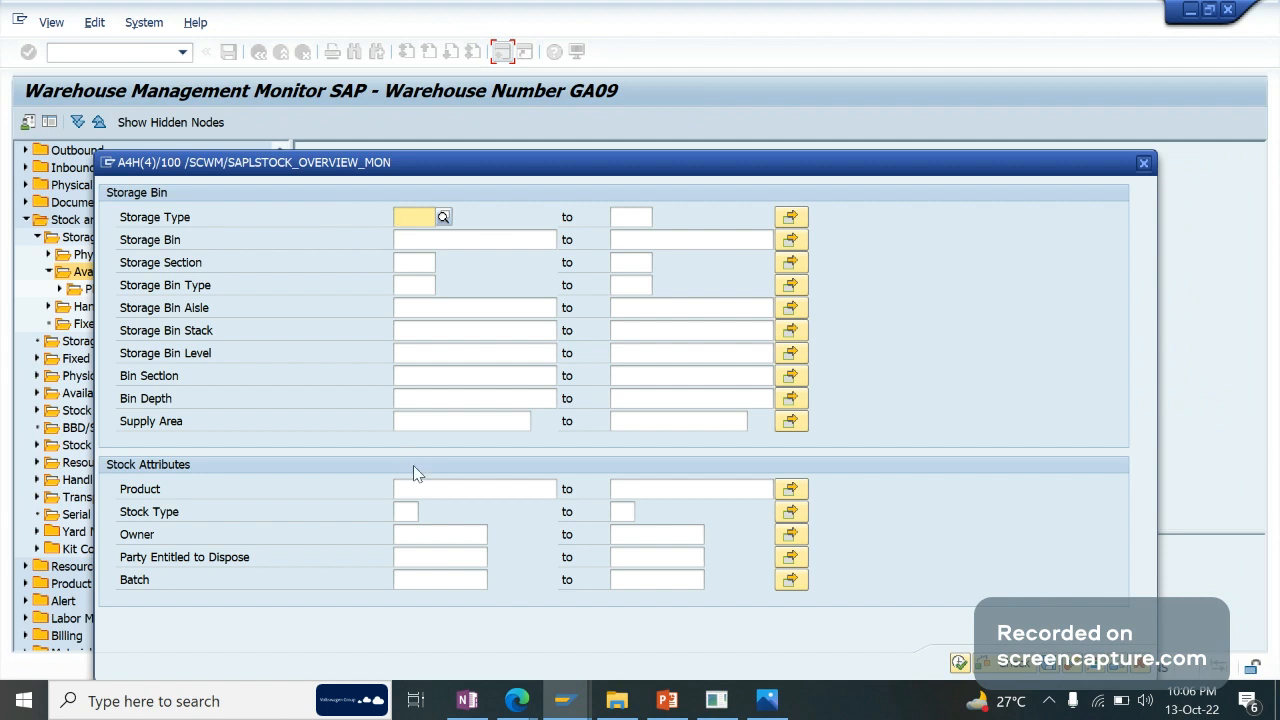
pyautogui.click(439, 487)
pyautogui.write('9122')
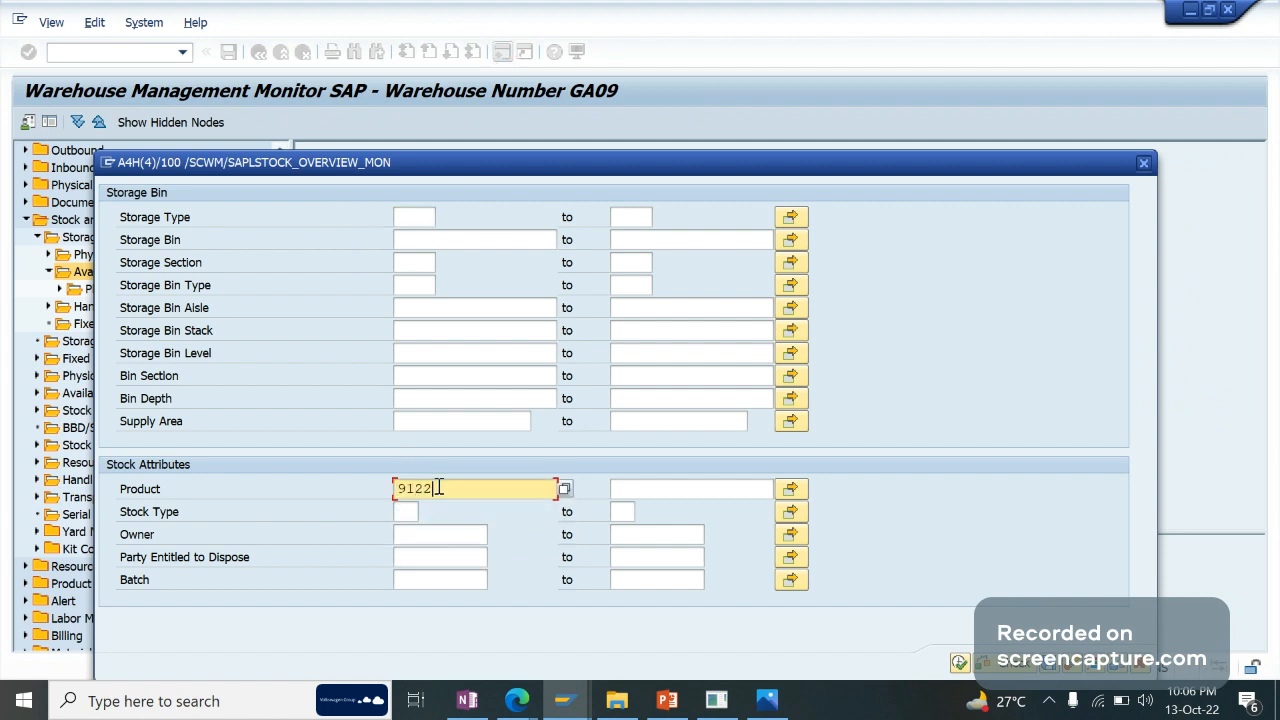
pyautogui.press('BackSpace')
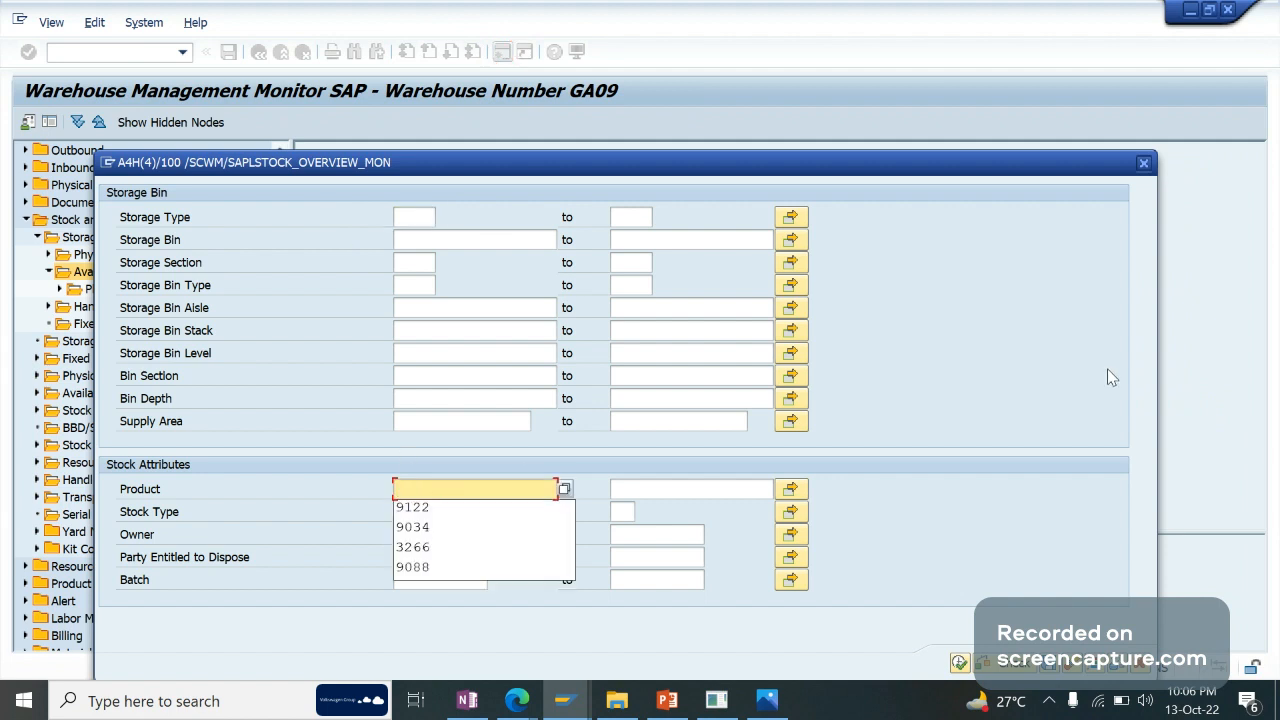
pyautogui.click(960, 664)
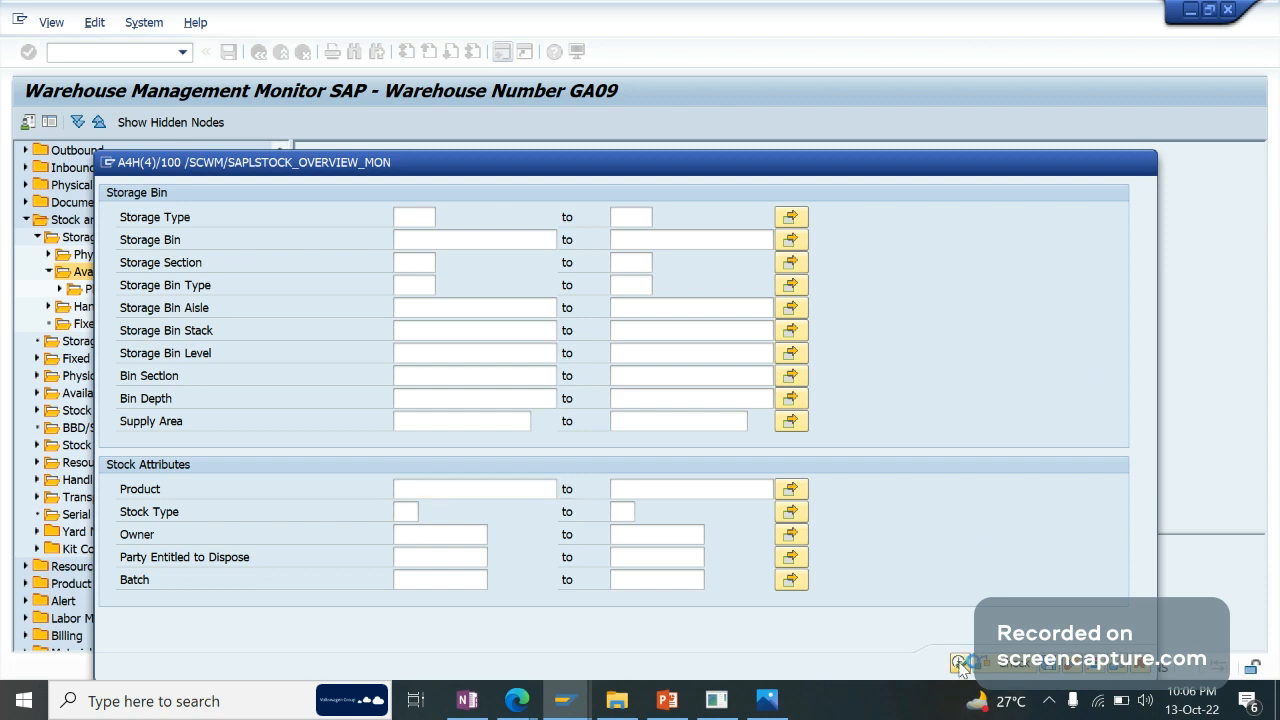
pyautogui.click(350, 419)
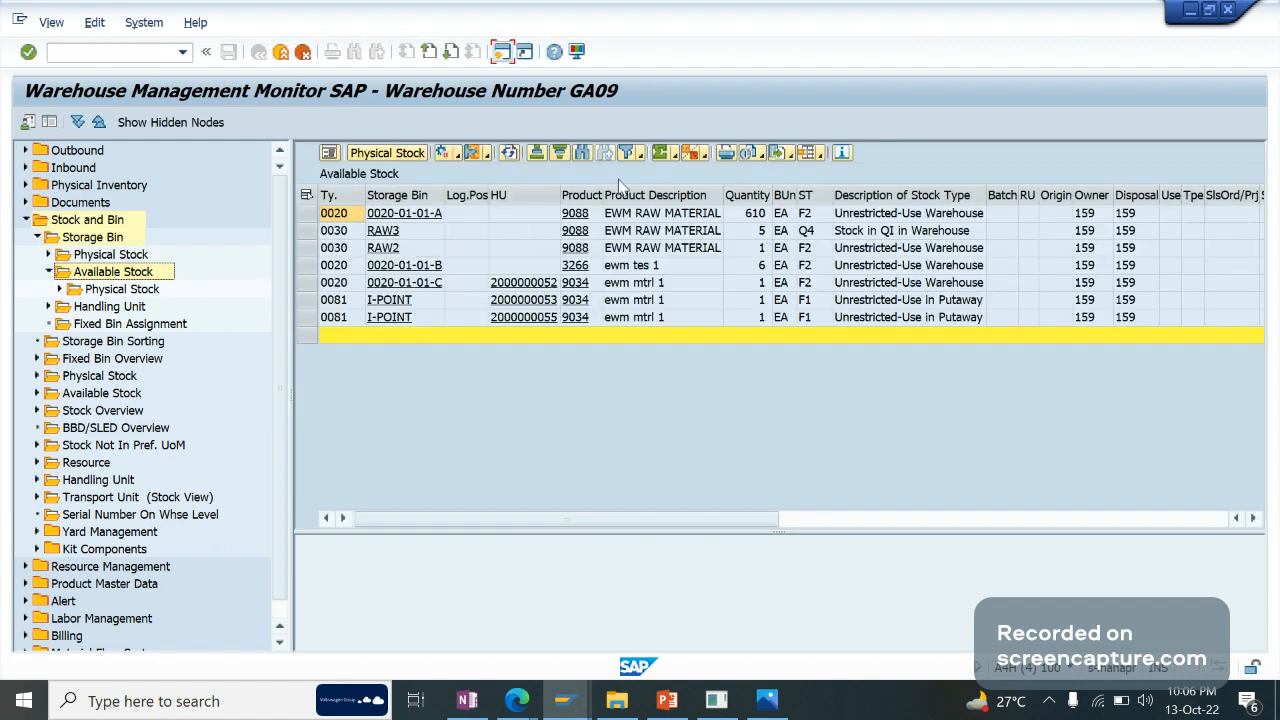
# Go through the available stock list row by row, checking which products are stocked in the storage bins.
pyautogui.click(657, 215)
pyautogui.press('Down')
pyautogui.press('Left')
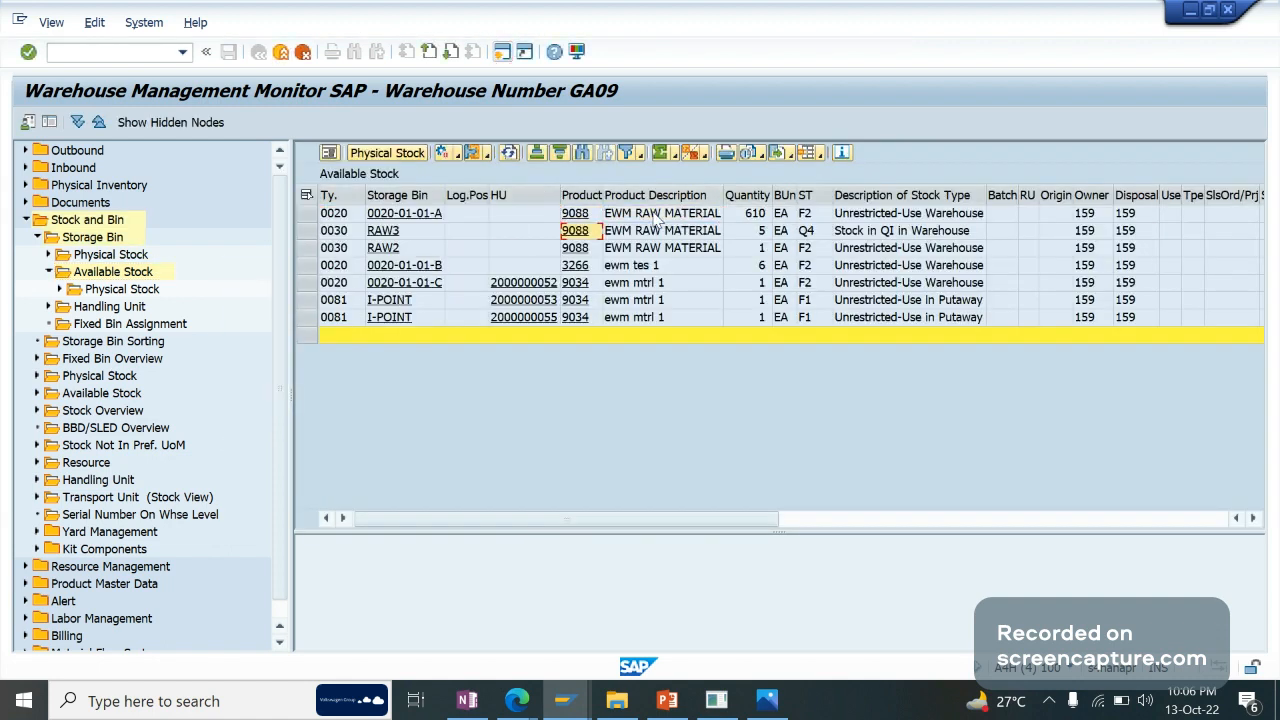
pyautogui.press('Down')
pyautogui.press('Down')
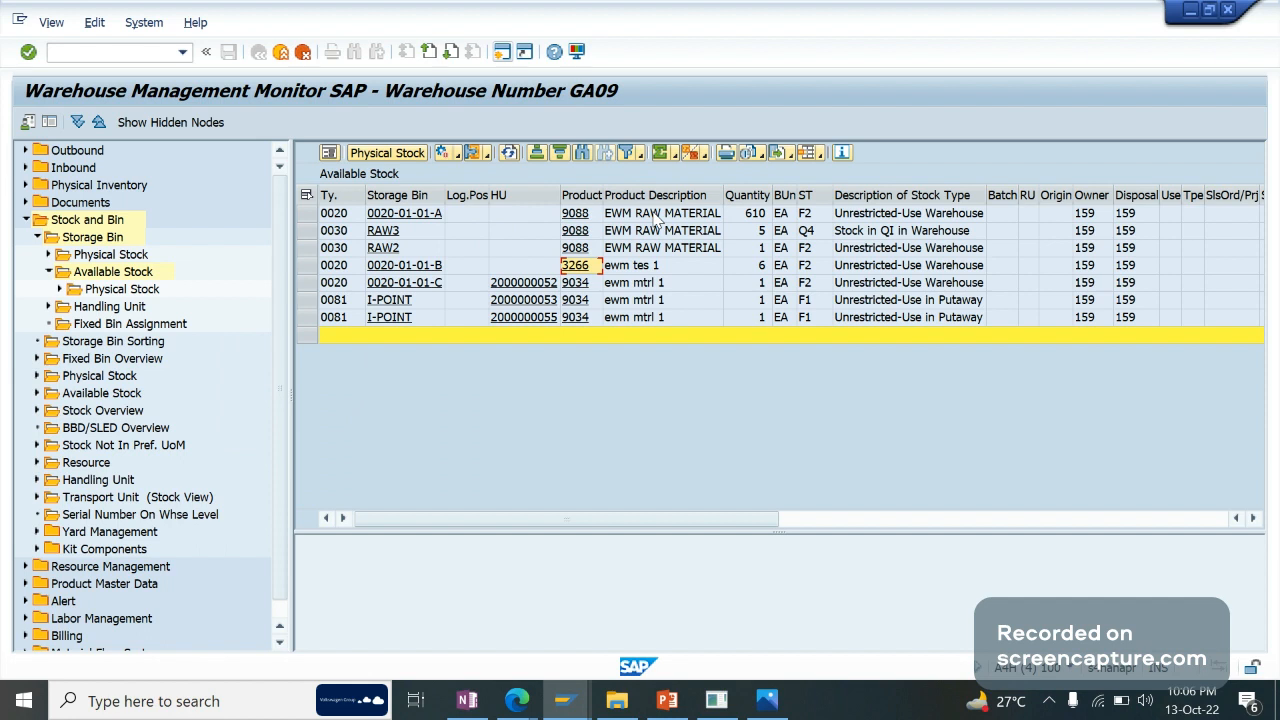
pyautogui.press('Down')
pyautogui.press('Down')
pyautogui.press('Down')
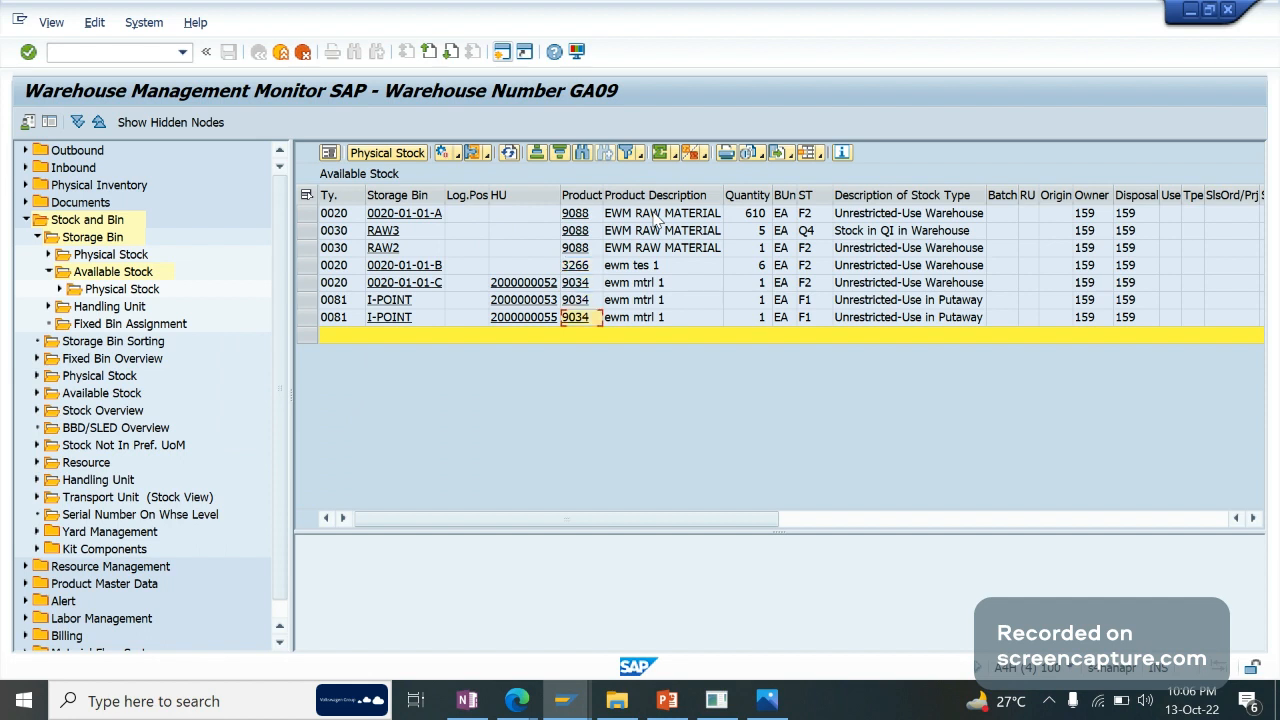
pyautogui.press('Right')
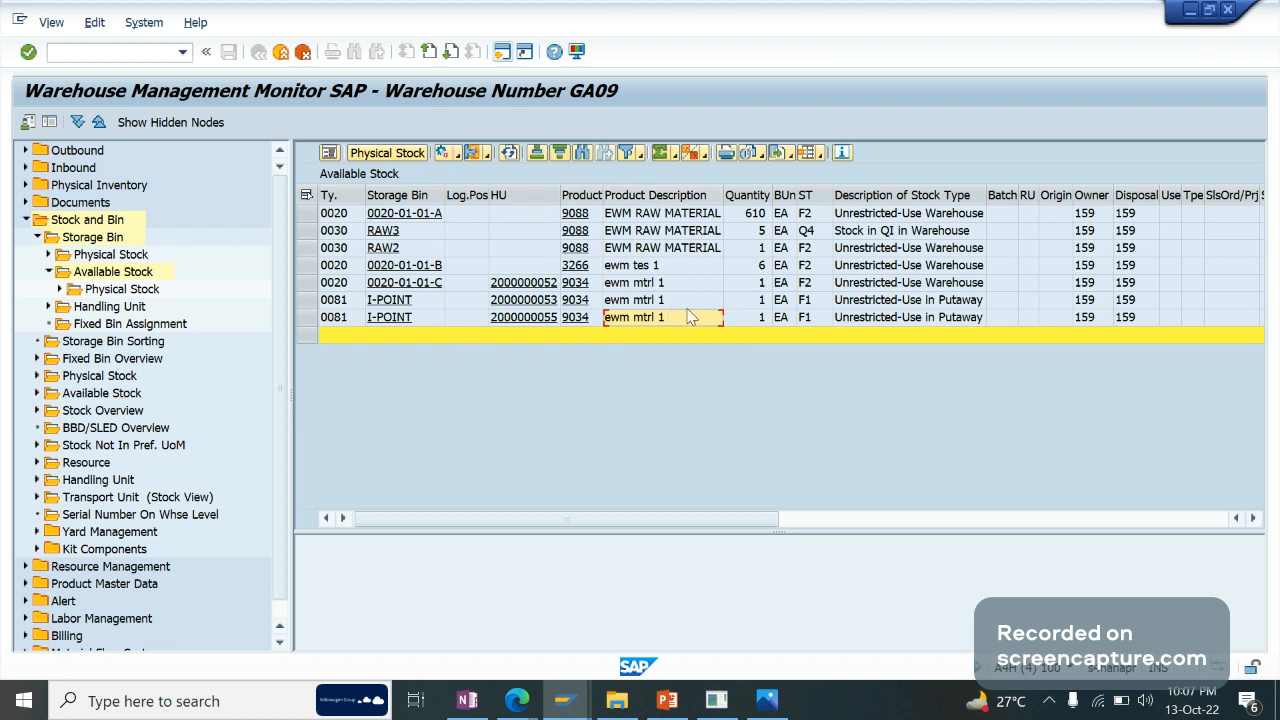
pyautogui.click(704, 234)
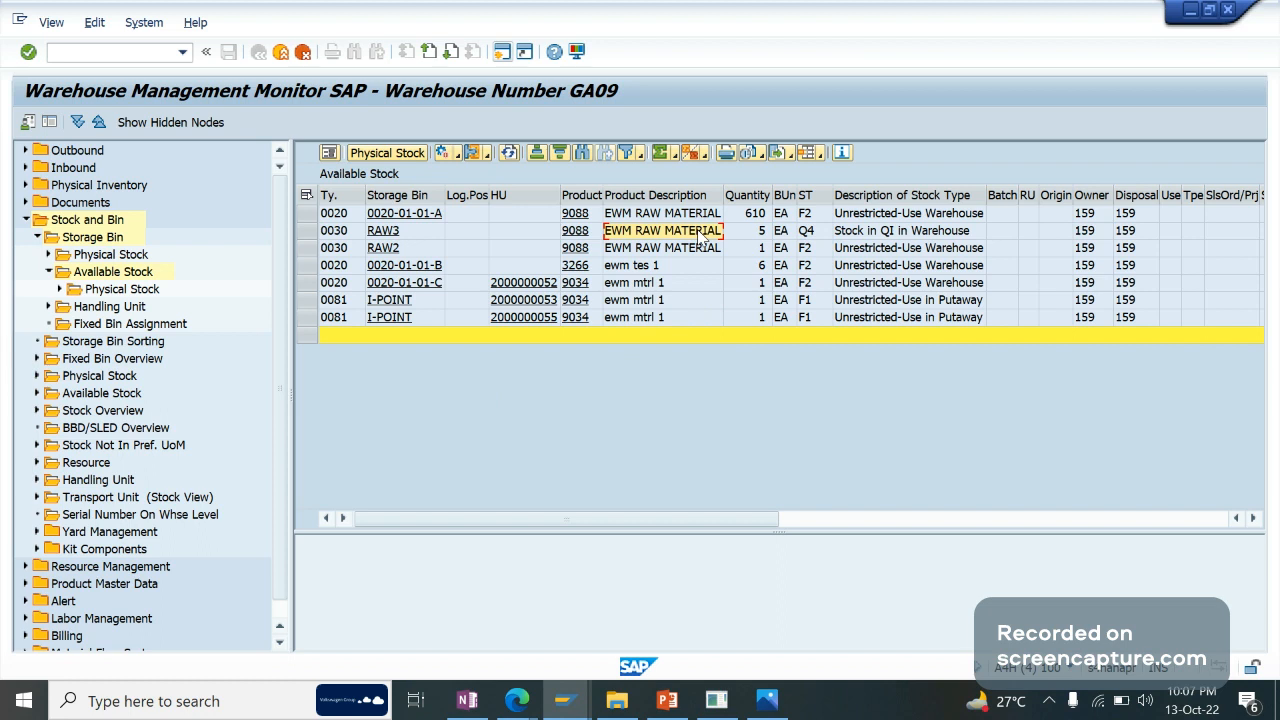
# Open a new session, leave the warehouse monitor and return to the Create Warehouse Task session.
pyautogui.click(501, 51)
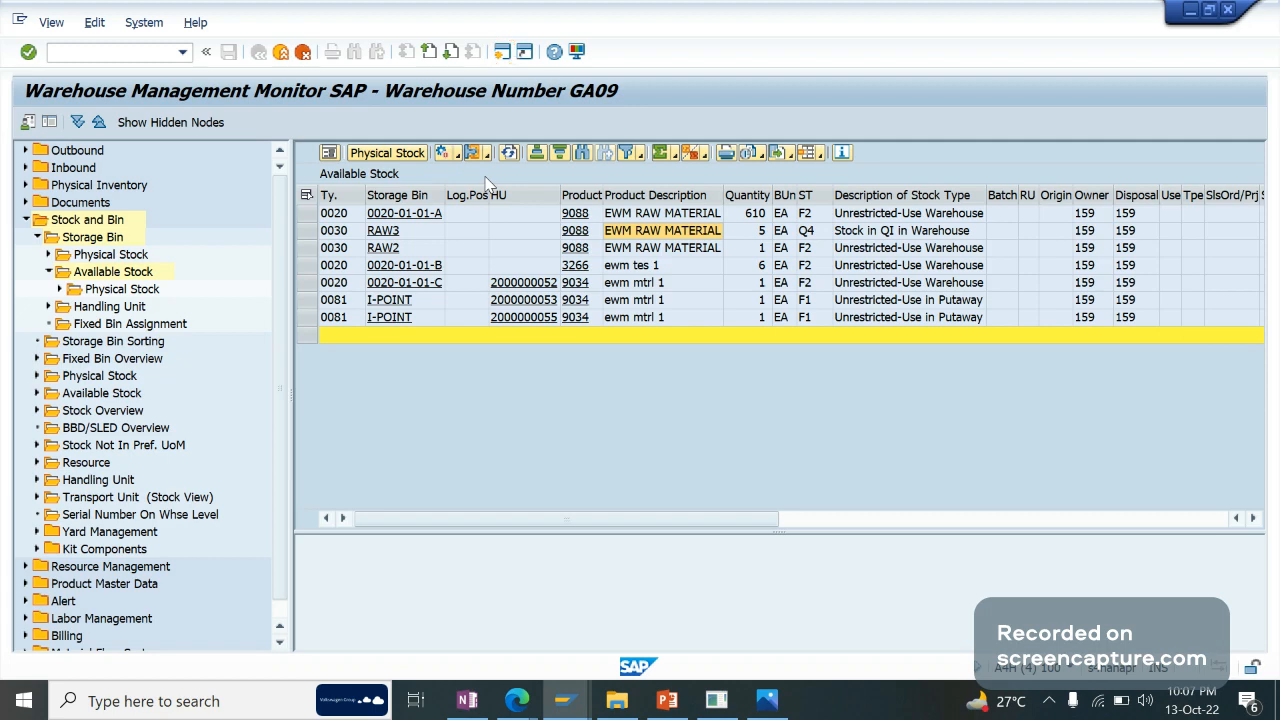
pyautogui.write('/n')
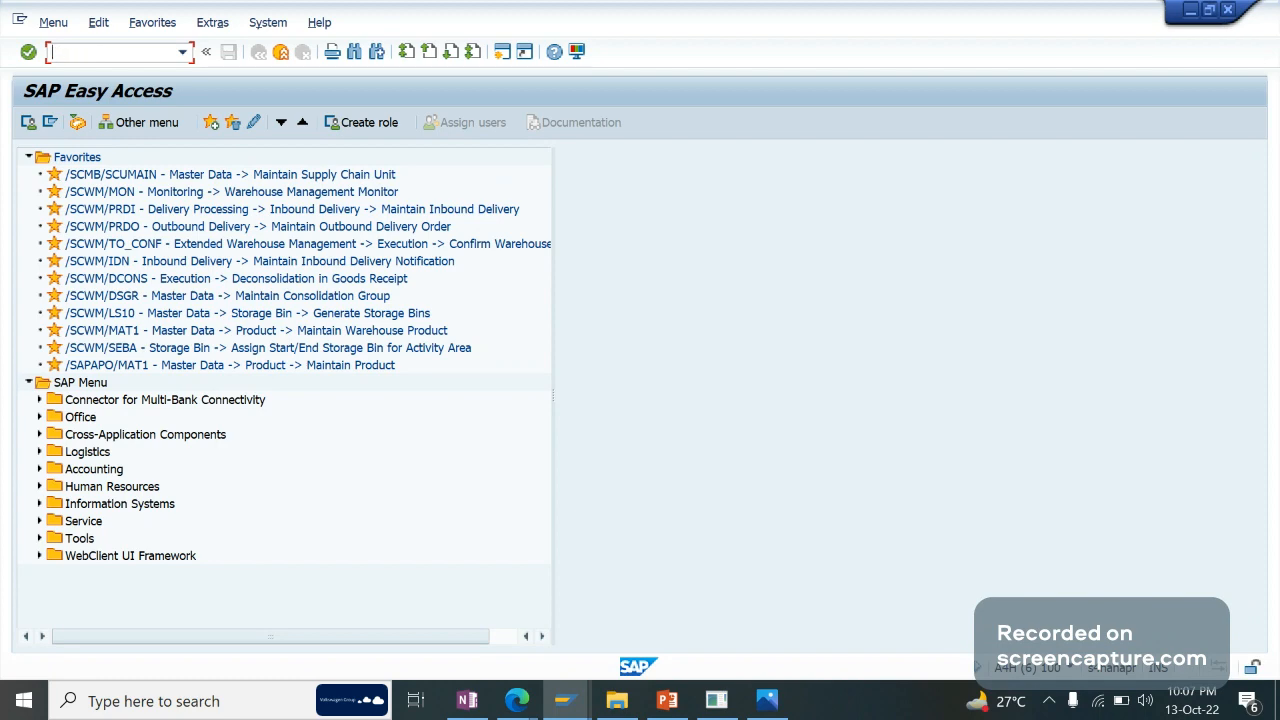
pyautogui.click(286, 52)
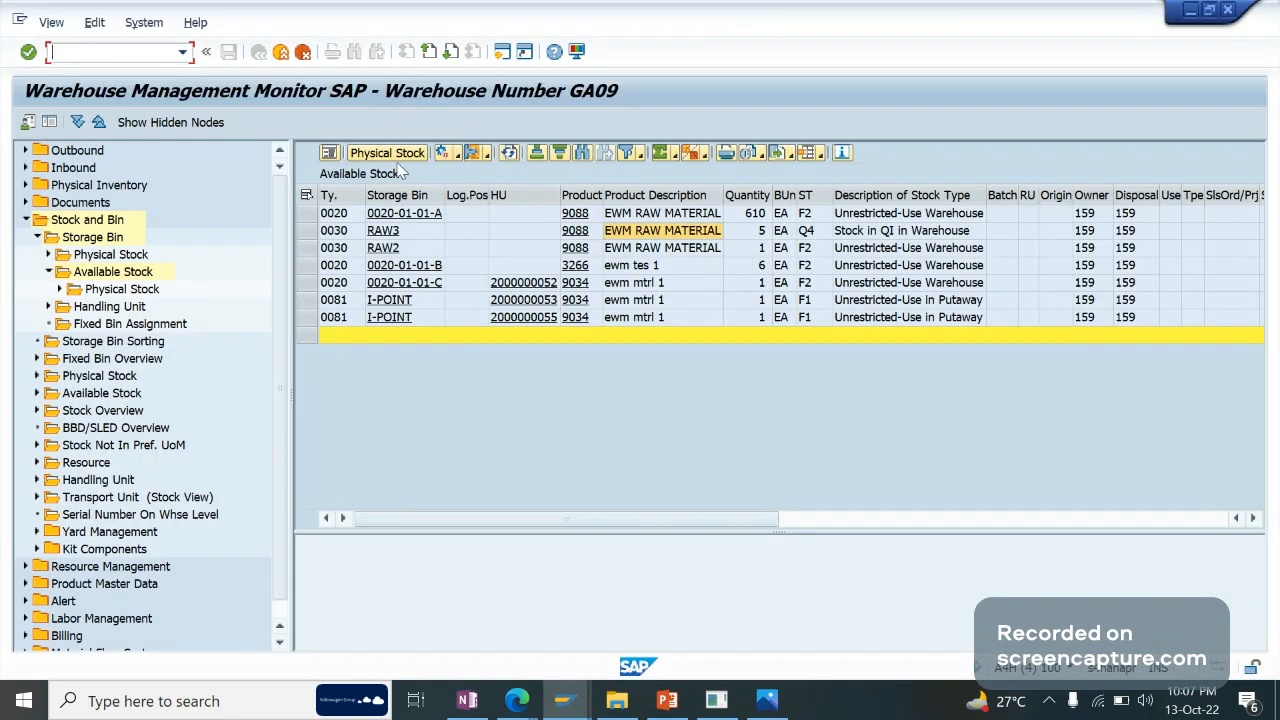
pyautogui.click(283, 53)
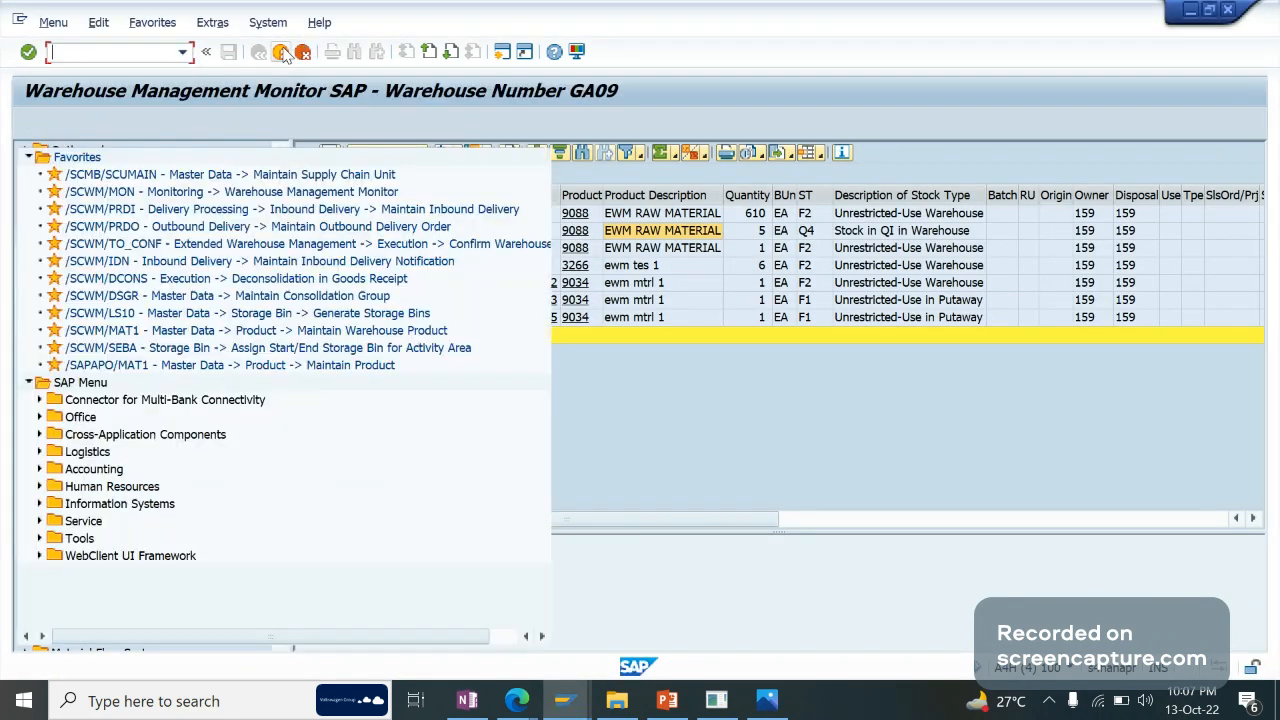
pyautogui.click(283, 53)
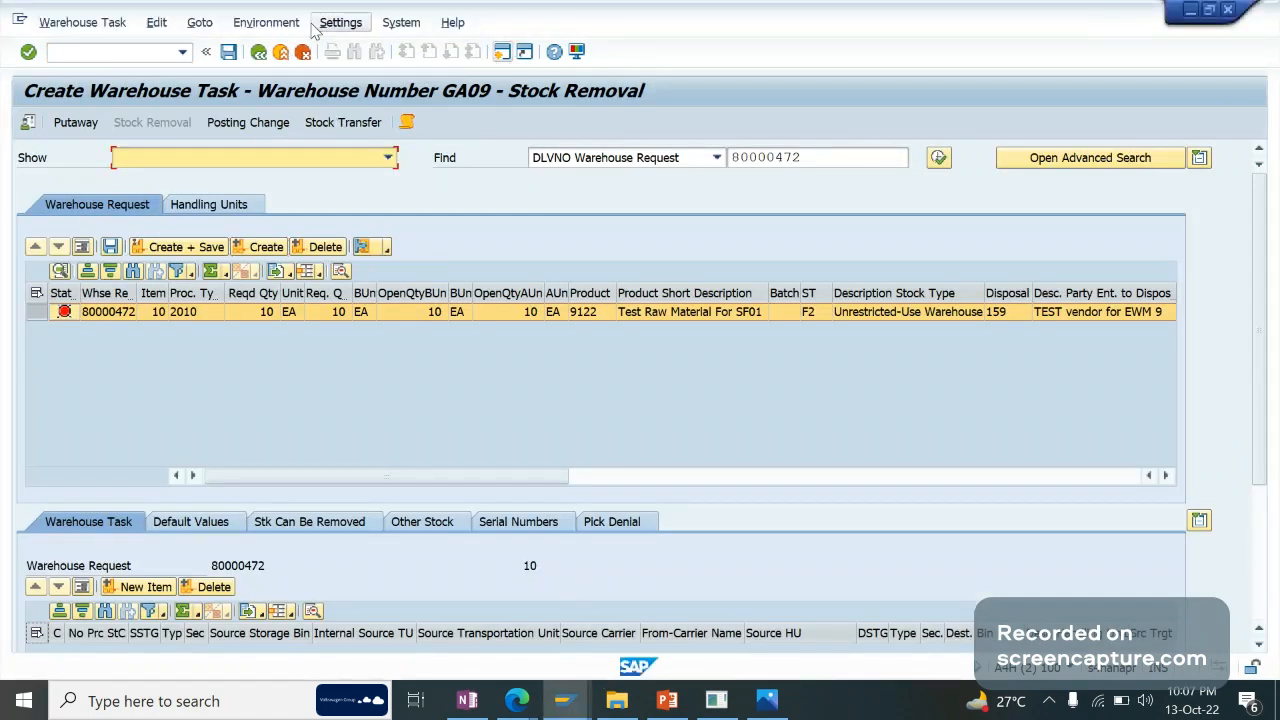
pyautogui.click(258, 53)
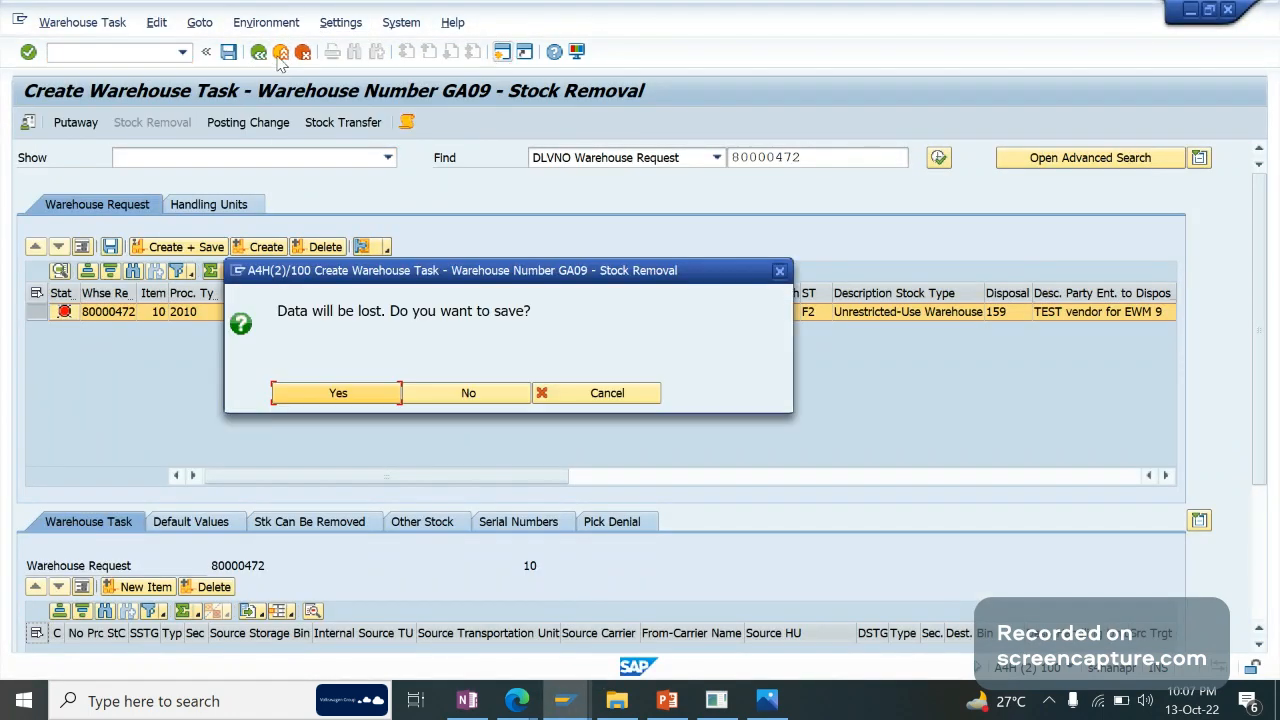
pyautogui.click(638, 396)
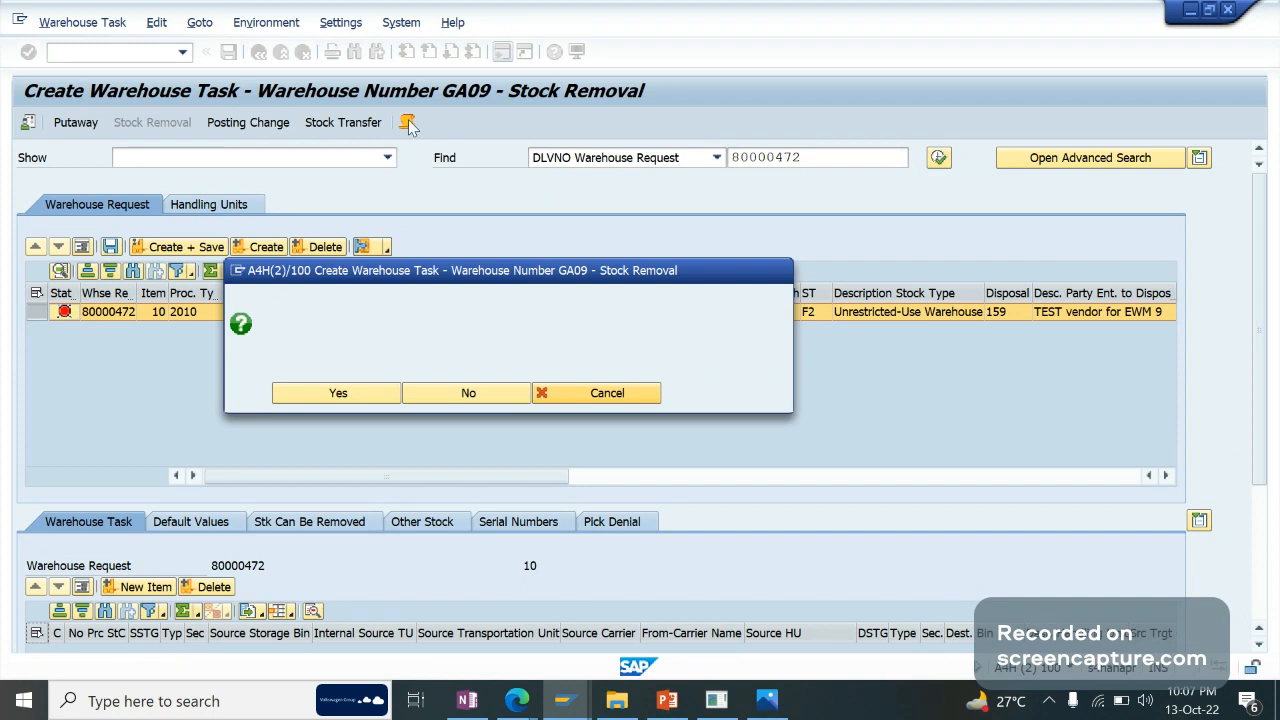
pyautogui.click(590, 397)
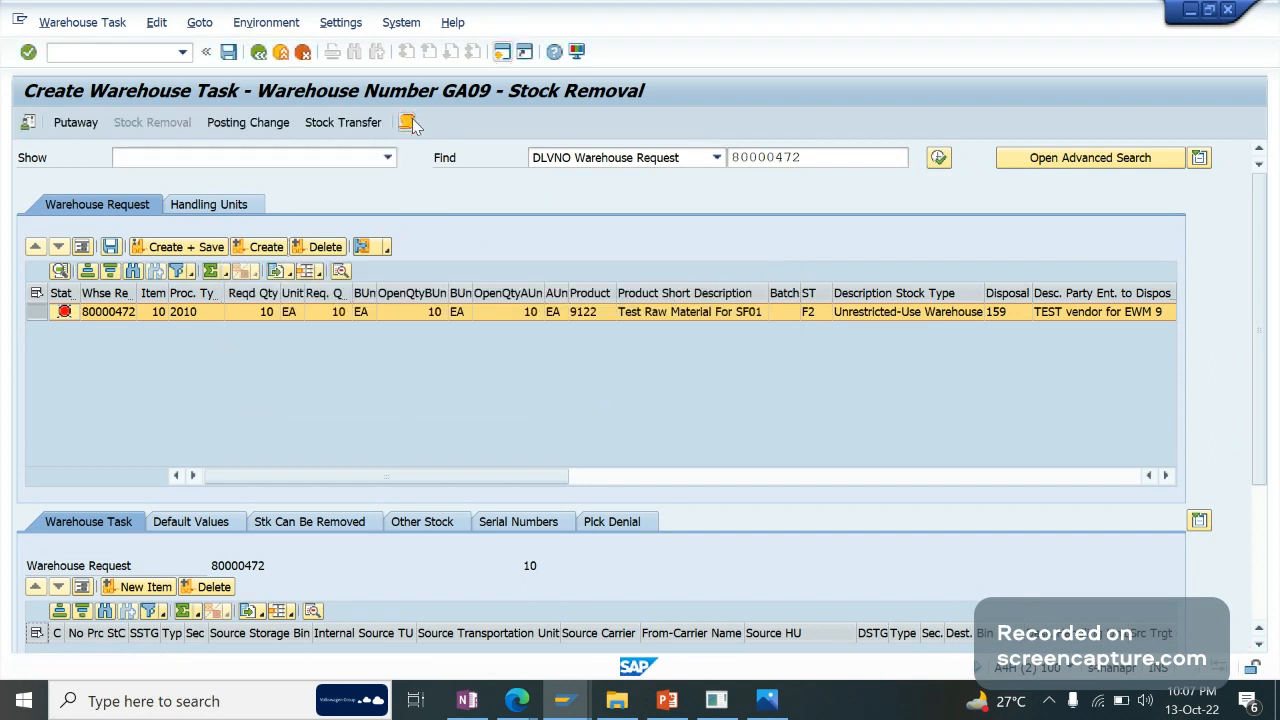
# Open the log of the warehouse task creation, read the message's long text and close the log.
pyautogui.click(408, 122)
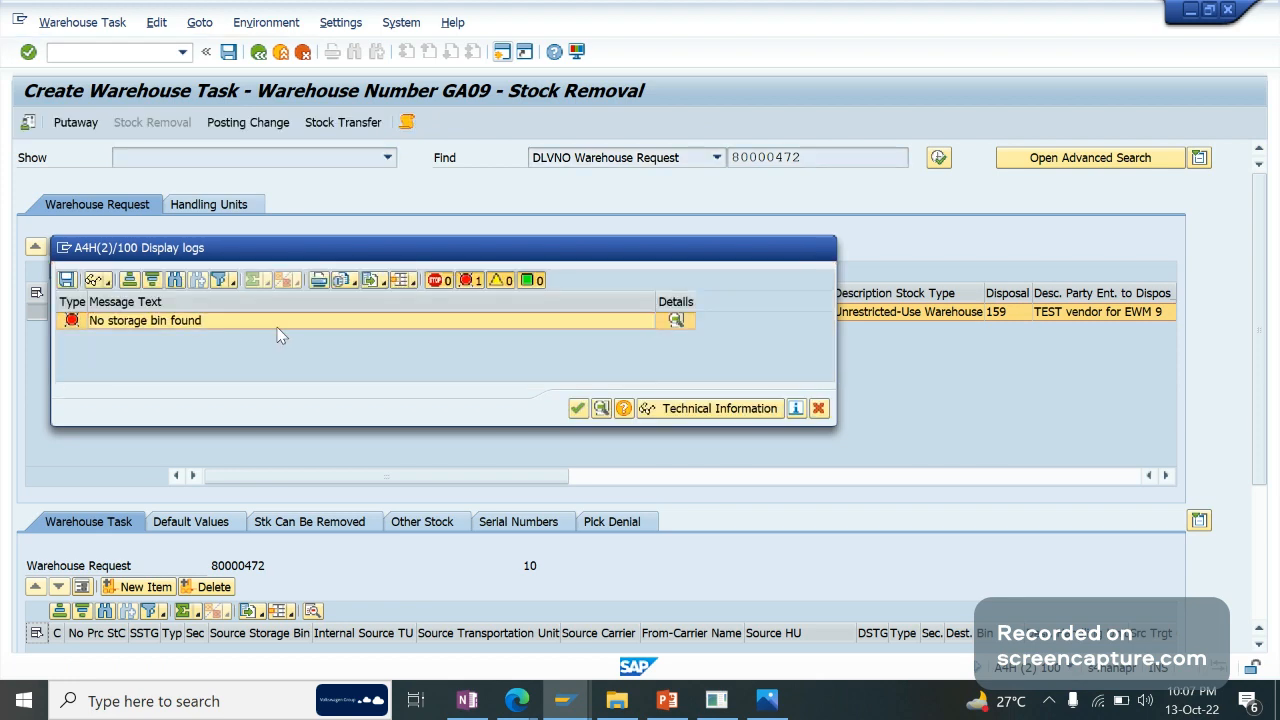
pyautogui.click(675, 321)
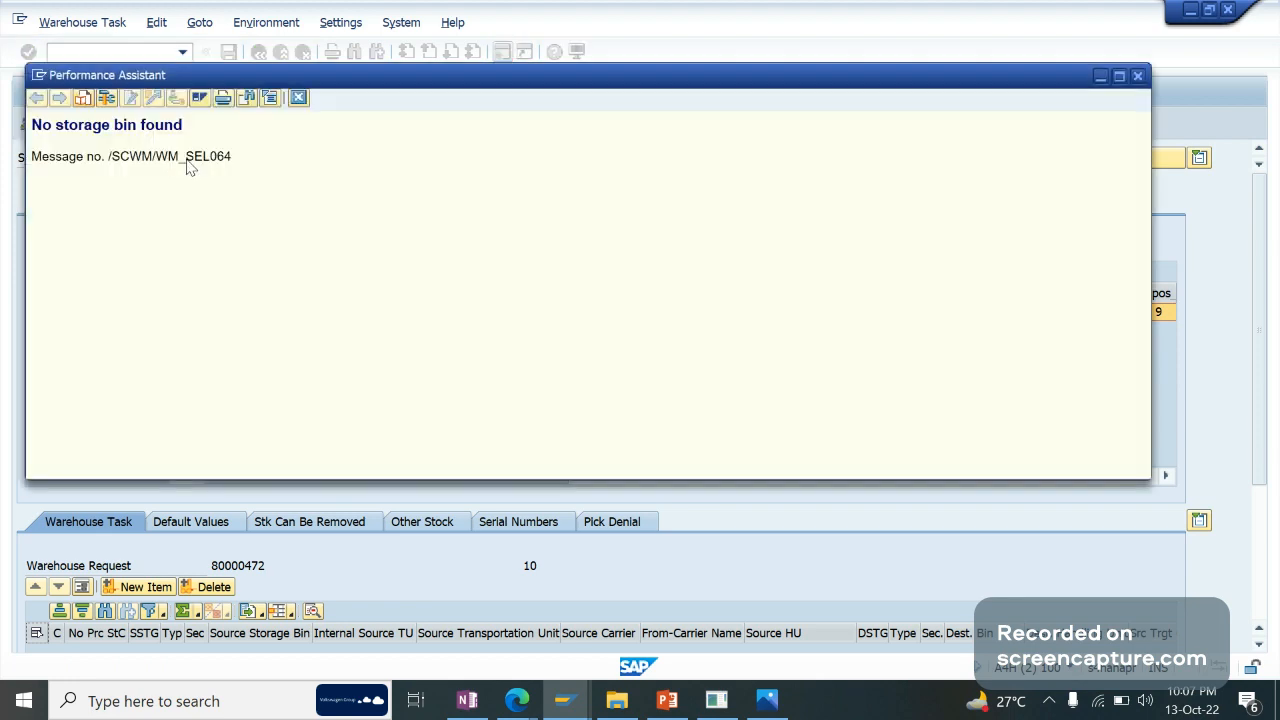
pyautogui.click(298, 97)
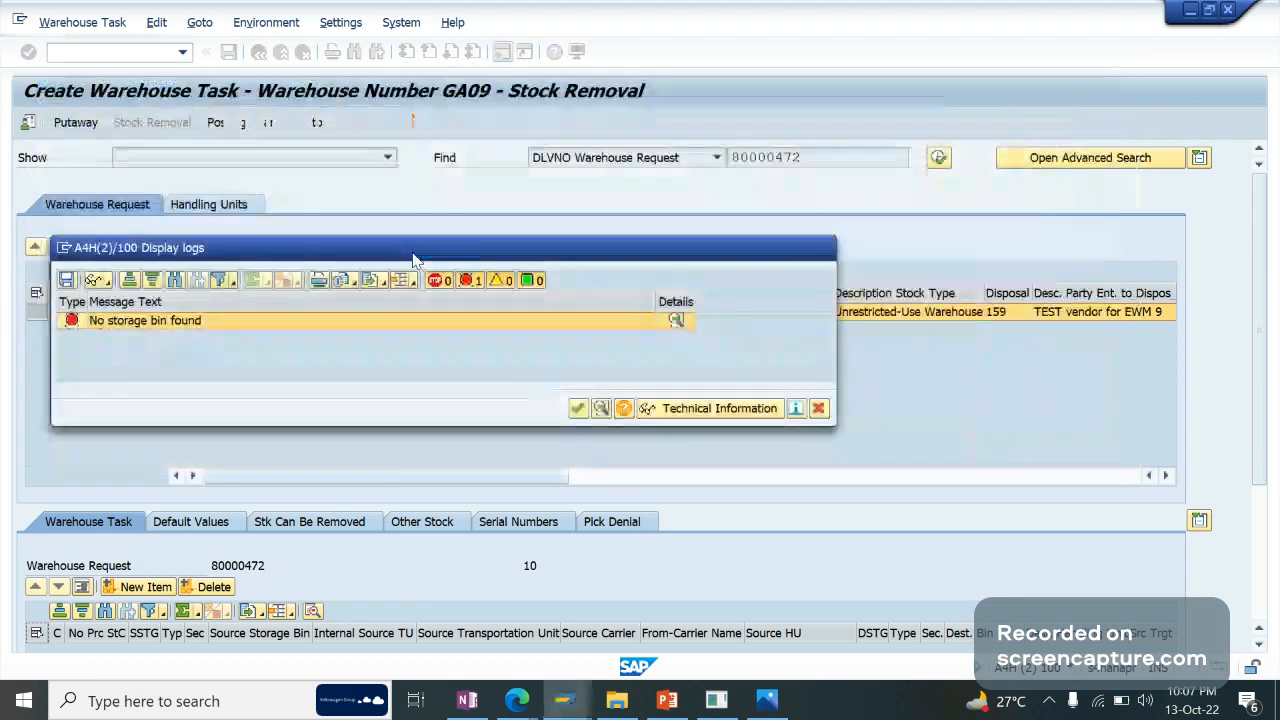
pyautogui.press('Escape')
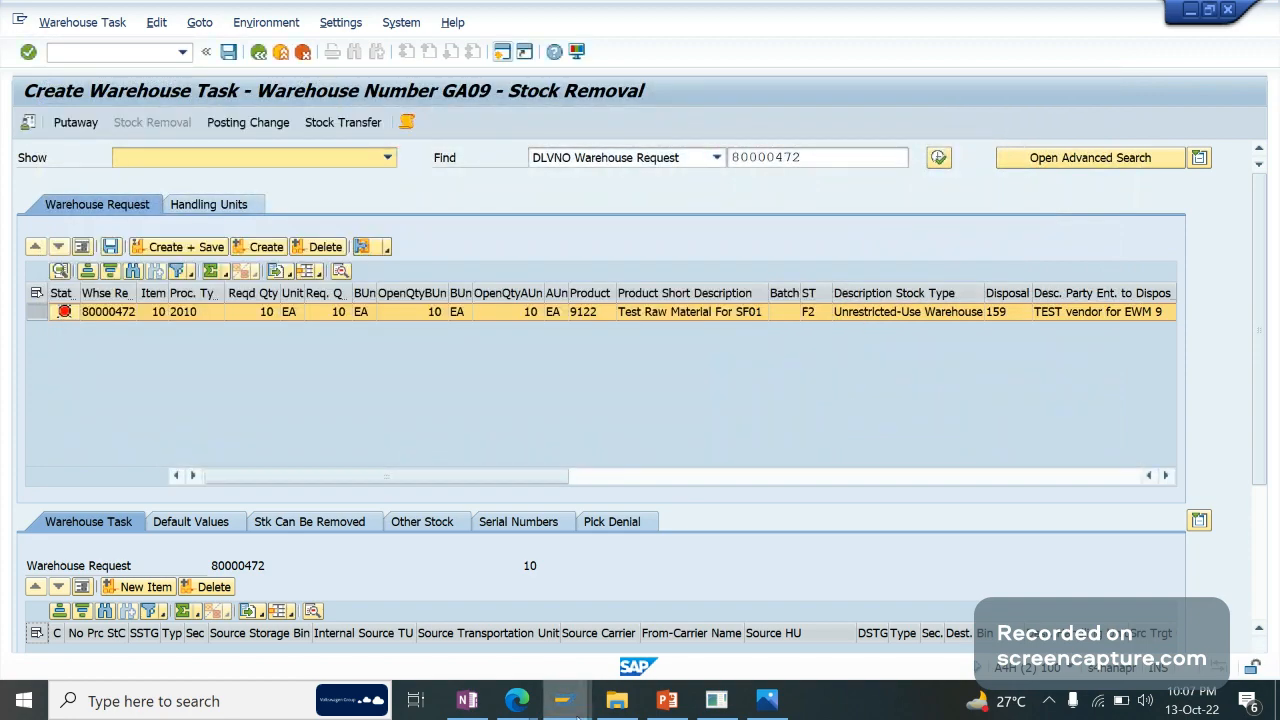
# Switch to the Customizing session, return to the IMG structure, collapse Goods Issue Process and expand Cross-Process Settings.
pyautogui.moveTo(910, 618)
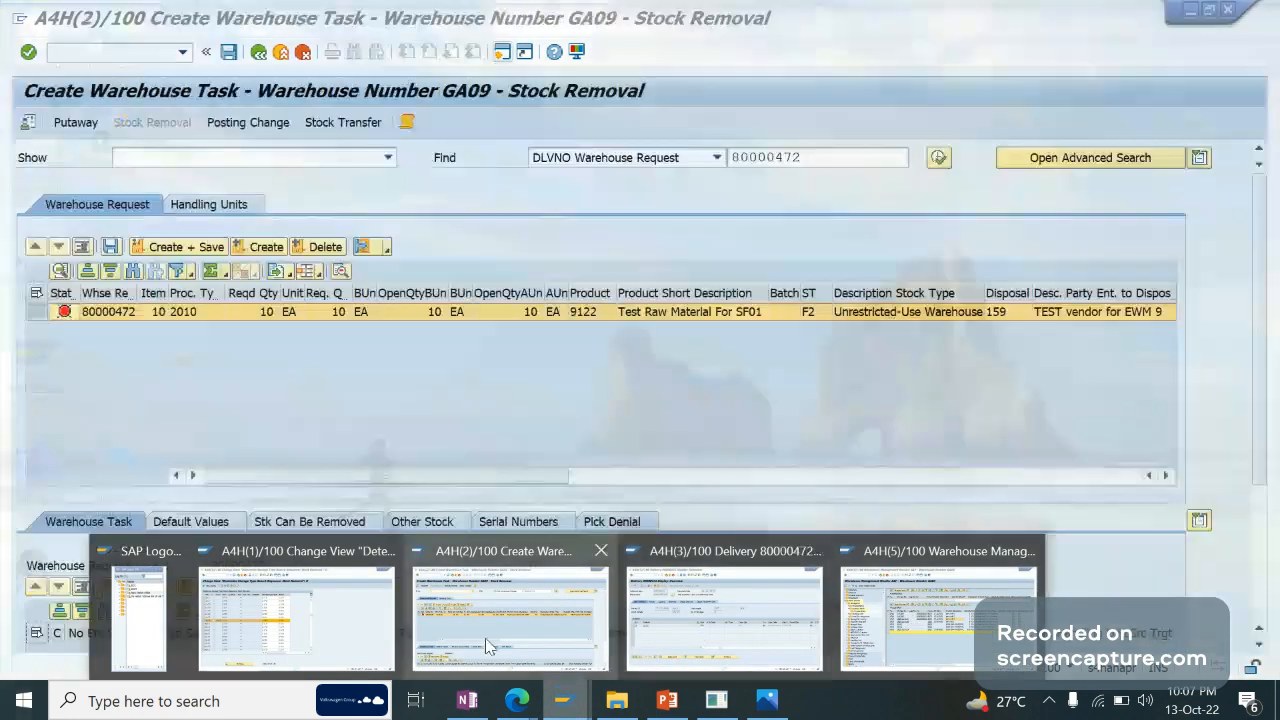
pyautogui.click(296, 615)
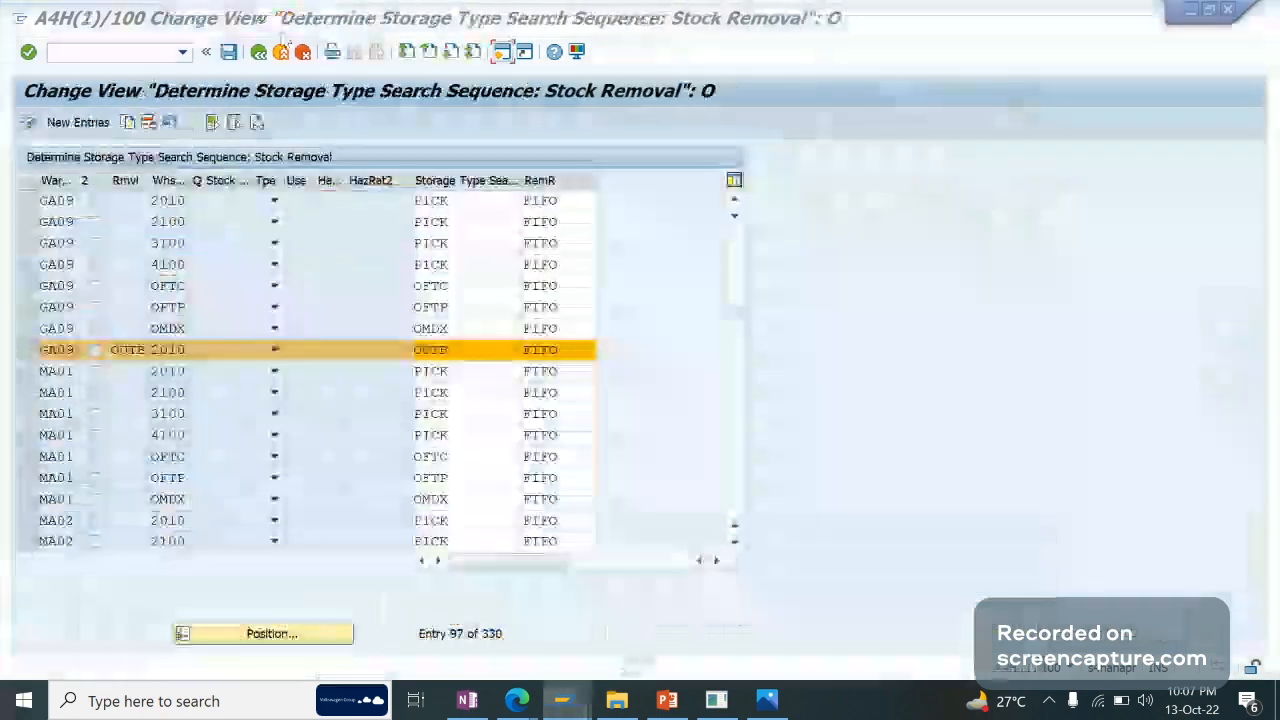
pyautogui.click(283, 52)
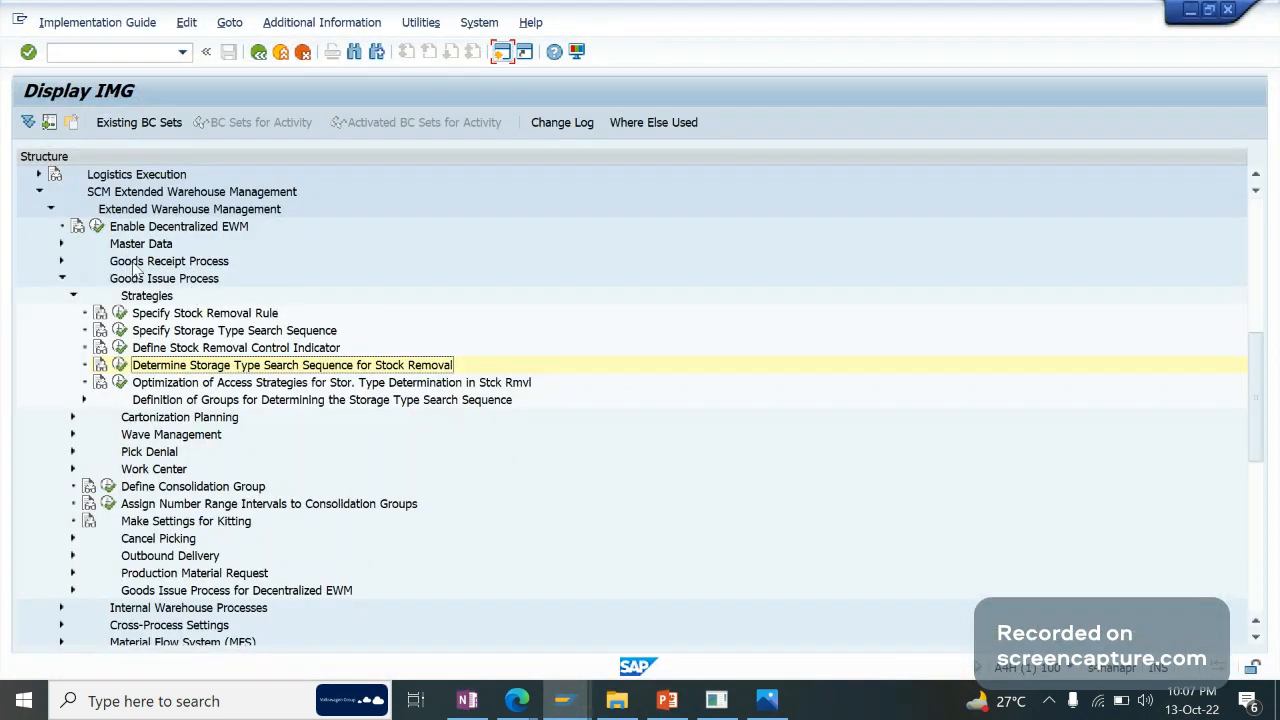
pyautogui.click(131, 280)
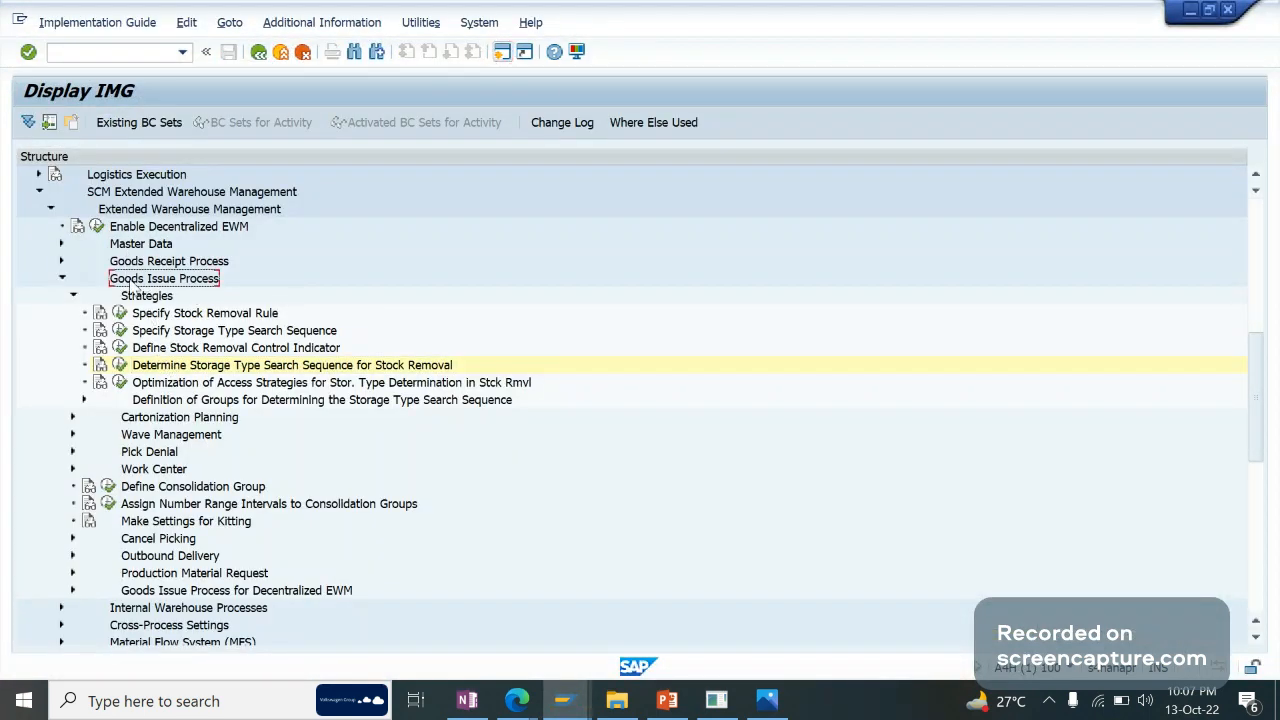
pyautogui.press('Left')
pyautogui.press('Down')
pyautogui.press('Down')
pyautogui.press('Right')
# Open the Define Warehouse Process Type activity in the Warehouse Task node of Cross-Process Settings.
pyautogui.press('Down')
pyautogui.press('Down')
pyautogui.press('Down')
pyautogui.press('Down')
pyautogui.press('Down')
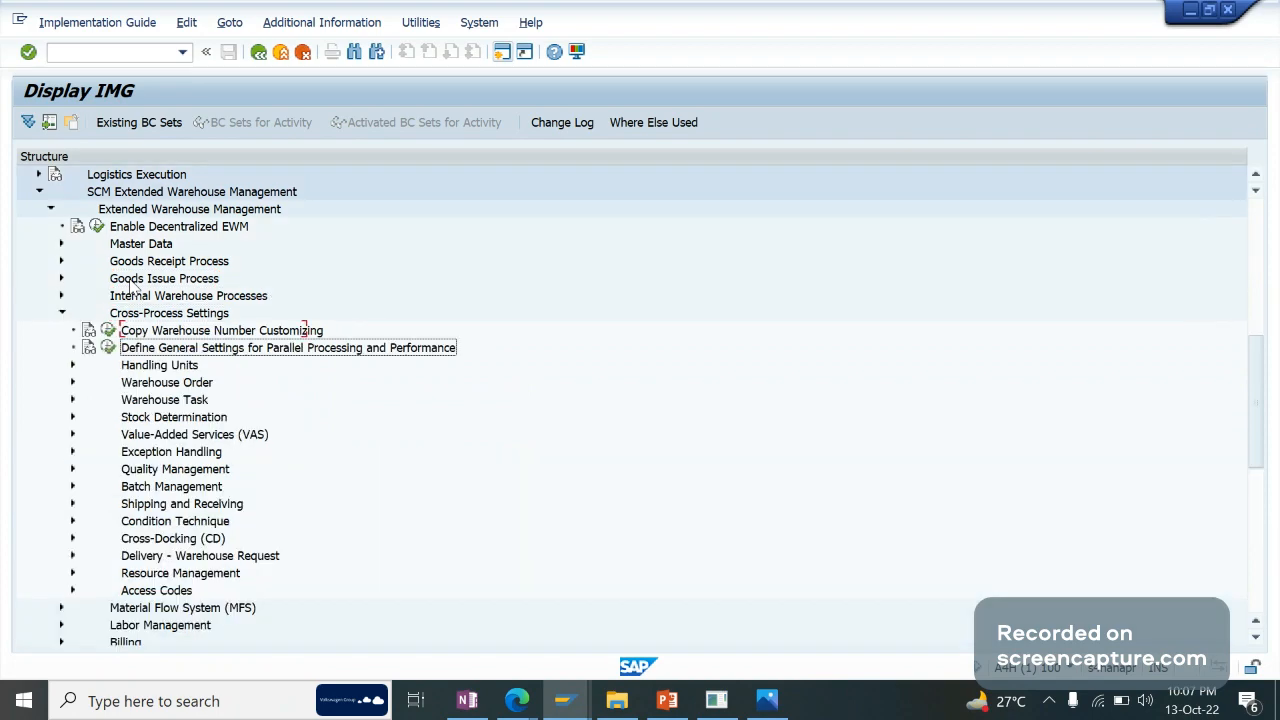
pyautogui.press('Right')
pyautogui.press('Down')
pyautogui.press('Down')
pyautogui.press('Down')
pyautogui.press('Down')
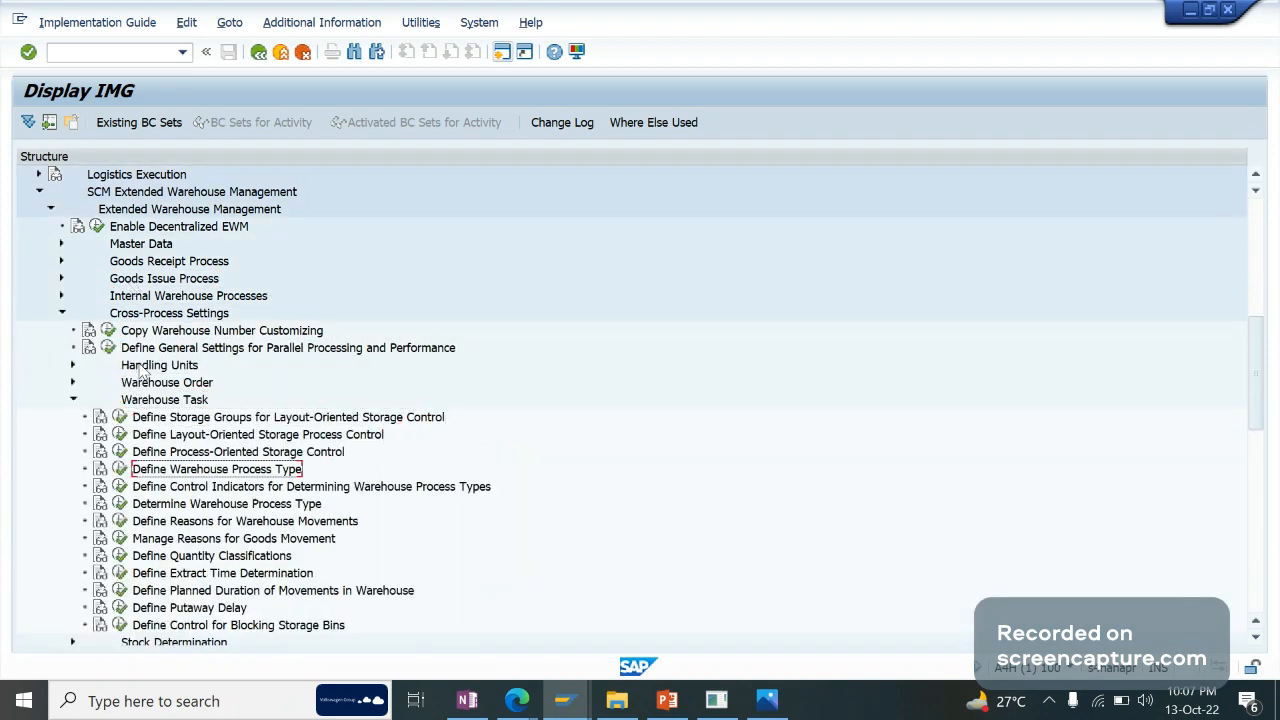
pyautogui.click(120, 469)
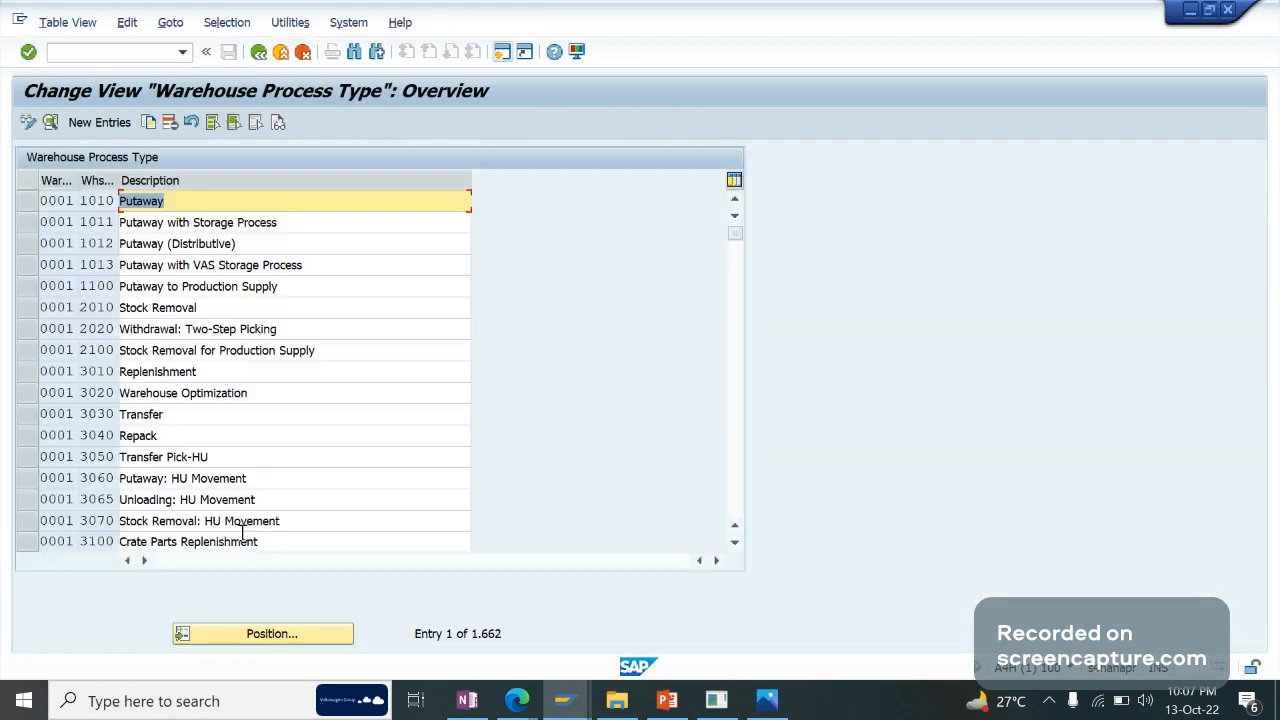
# Position the warehouse process type list on warehouse GA09 and open the details of process type 2010, Stock Removal.
pyautogui.click(270, 636)
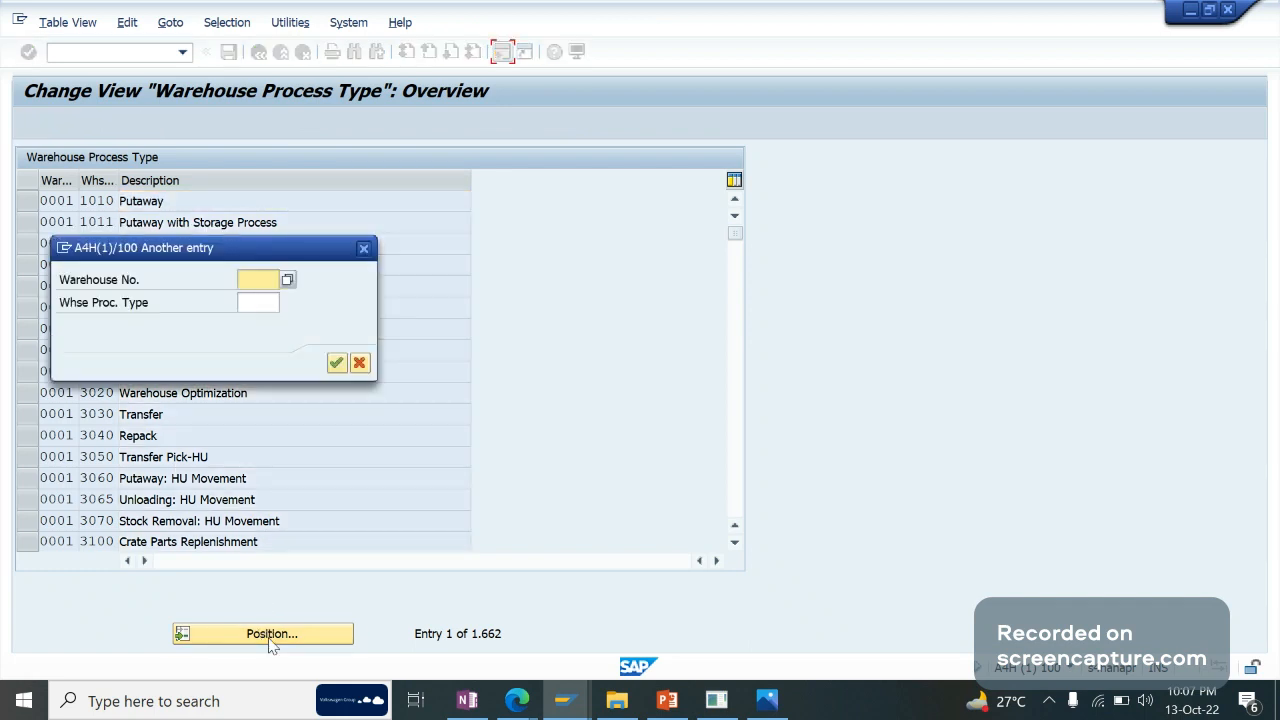
pyautogui.write('ga09')
pyautogui.press('Tab')
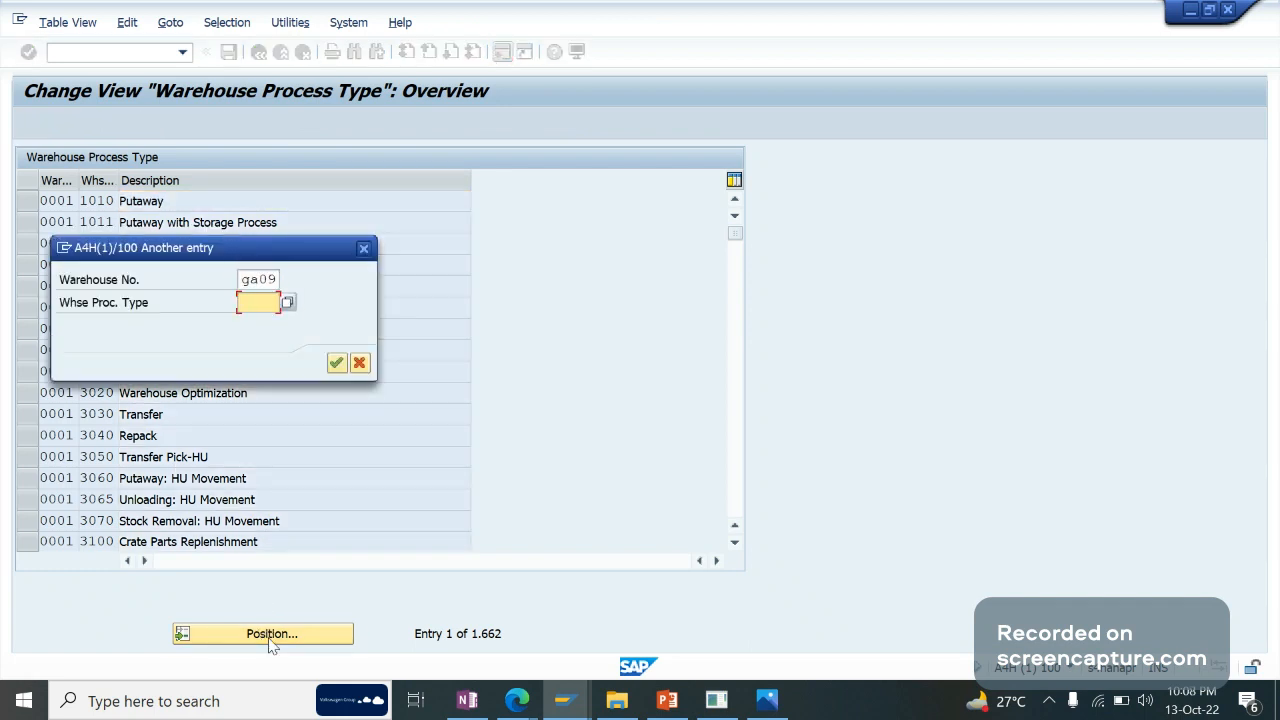
pyautogui.press('Return')
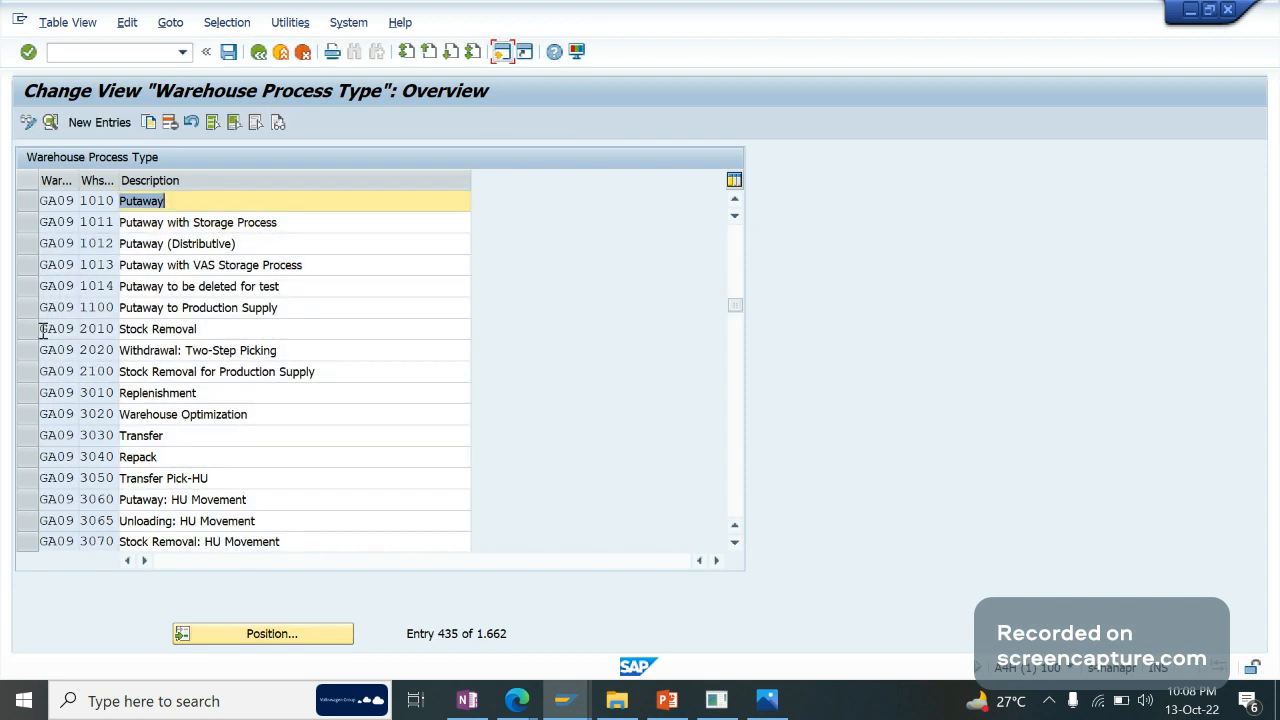
pyautogui.click(86, 329)
pyautogui.click(219, 333)
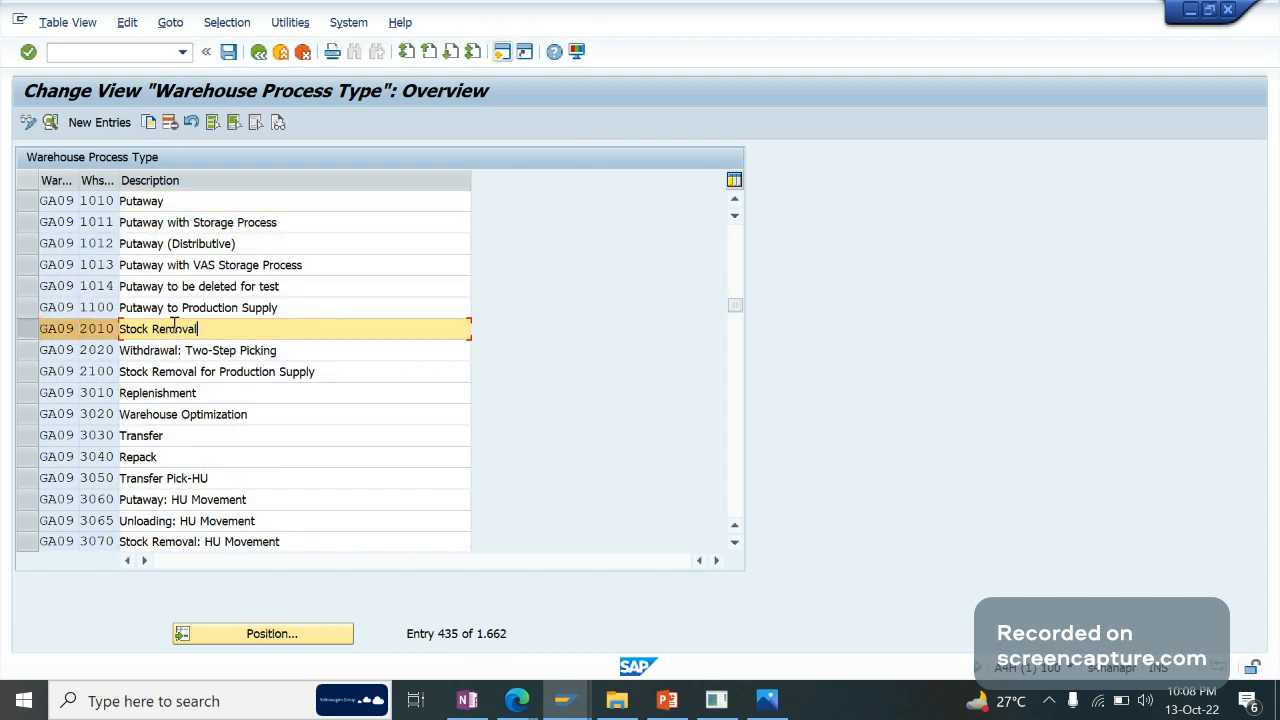
pyautogui.click(51, 121)
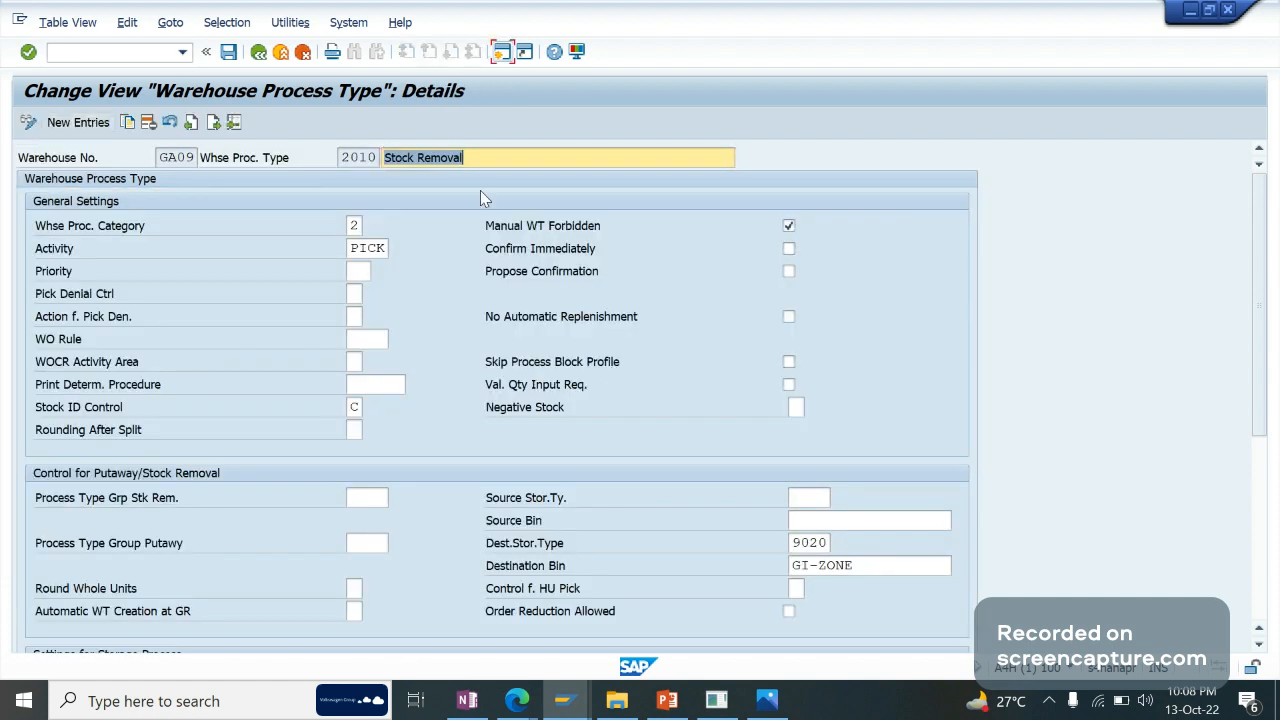
# Copy the destination bin GI-ZONE from the details of process type 2010.
pyautogui.moveTo(880, 566); pyautogui.dragTo(765, 565)
pyautogui.hotkey('ctrl', 'c')
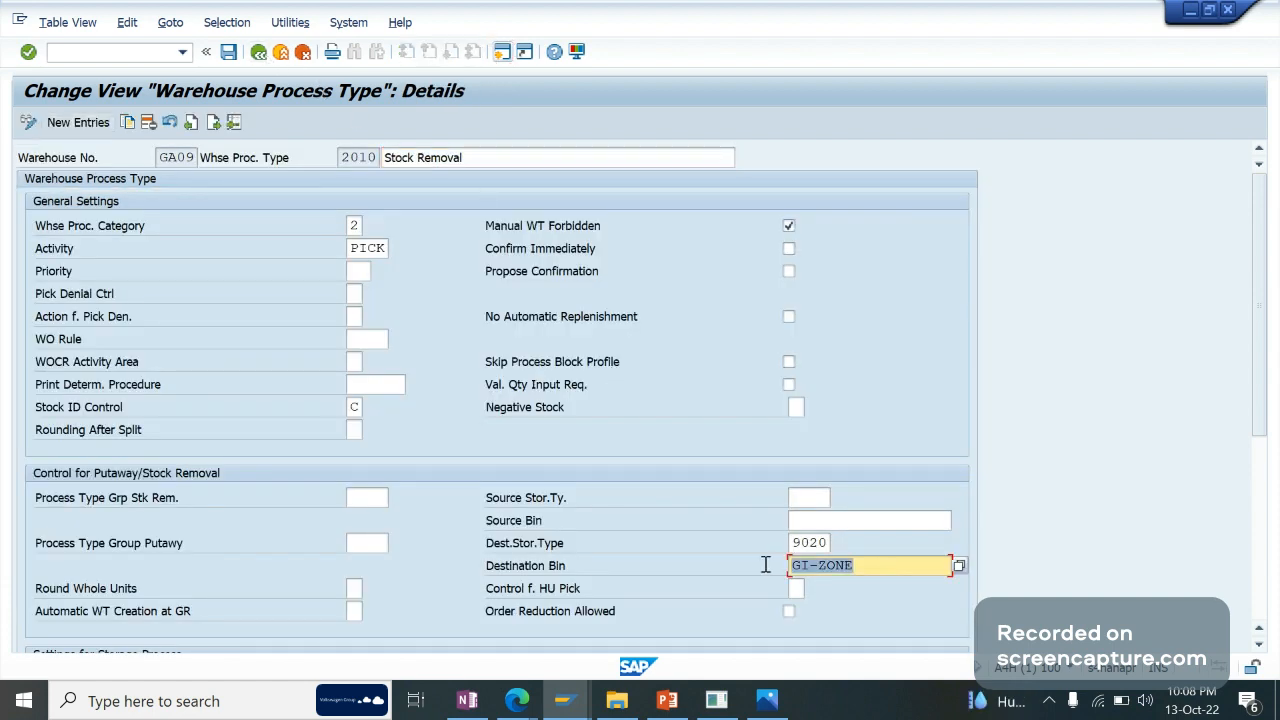
pyautogui.click(765, 565)
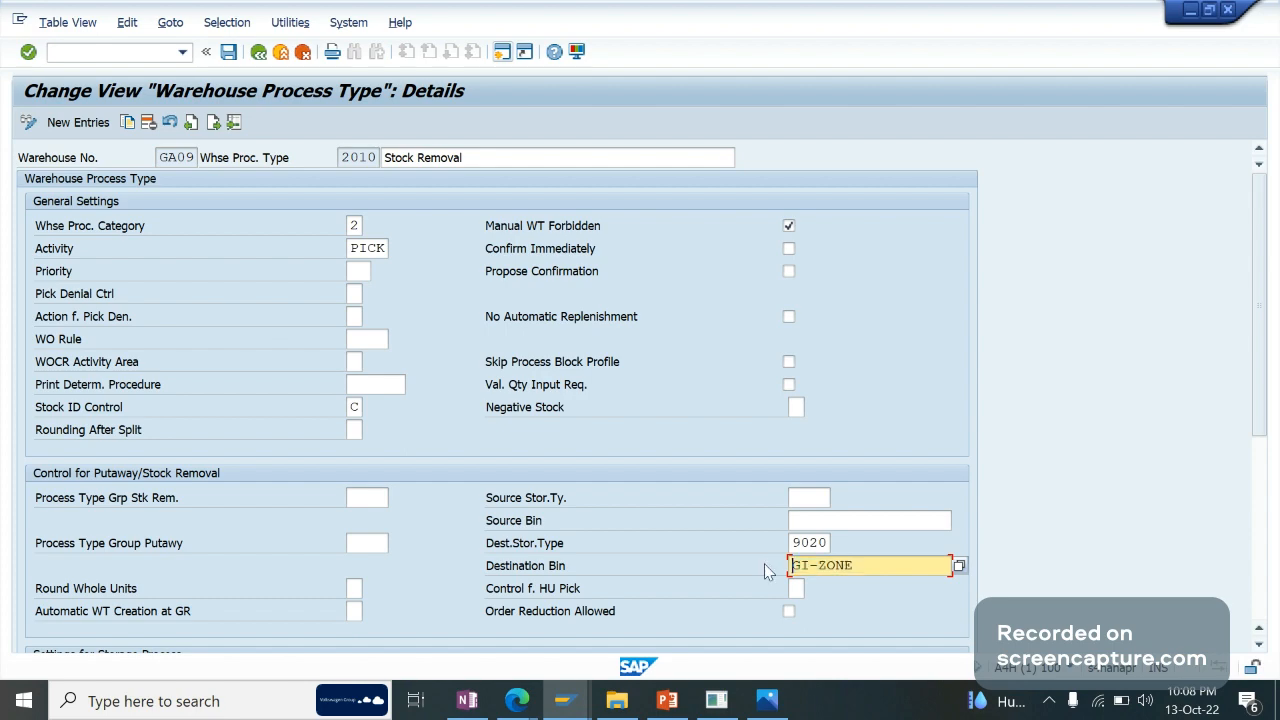
# Start transaction /n/scwm/ls01 in a new session and begin creating storage bin GI-ZONE in warehouse GA09.
pyautogui.click(502, 52)
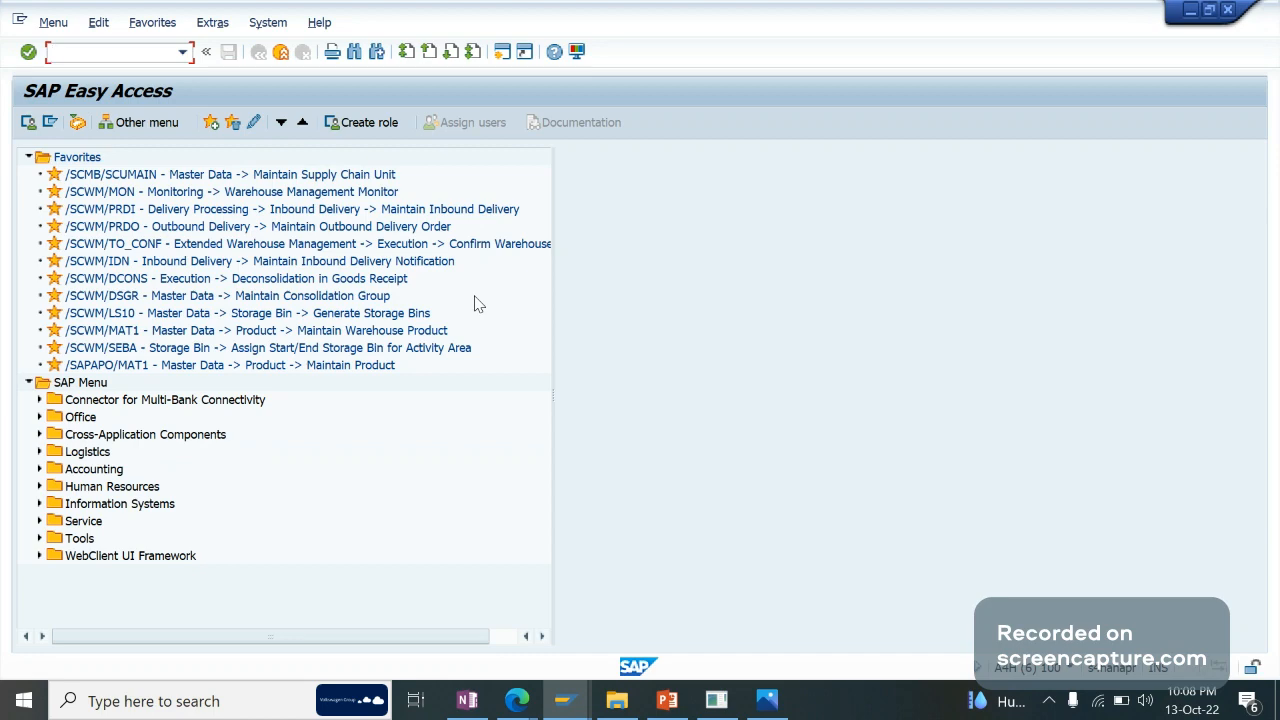
pyautogui.hotkey('alt', 'Tab')
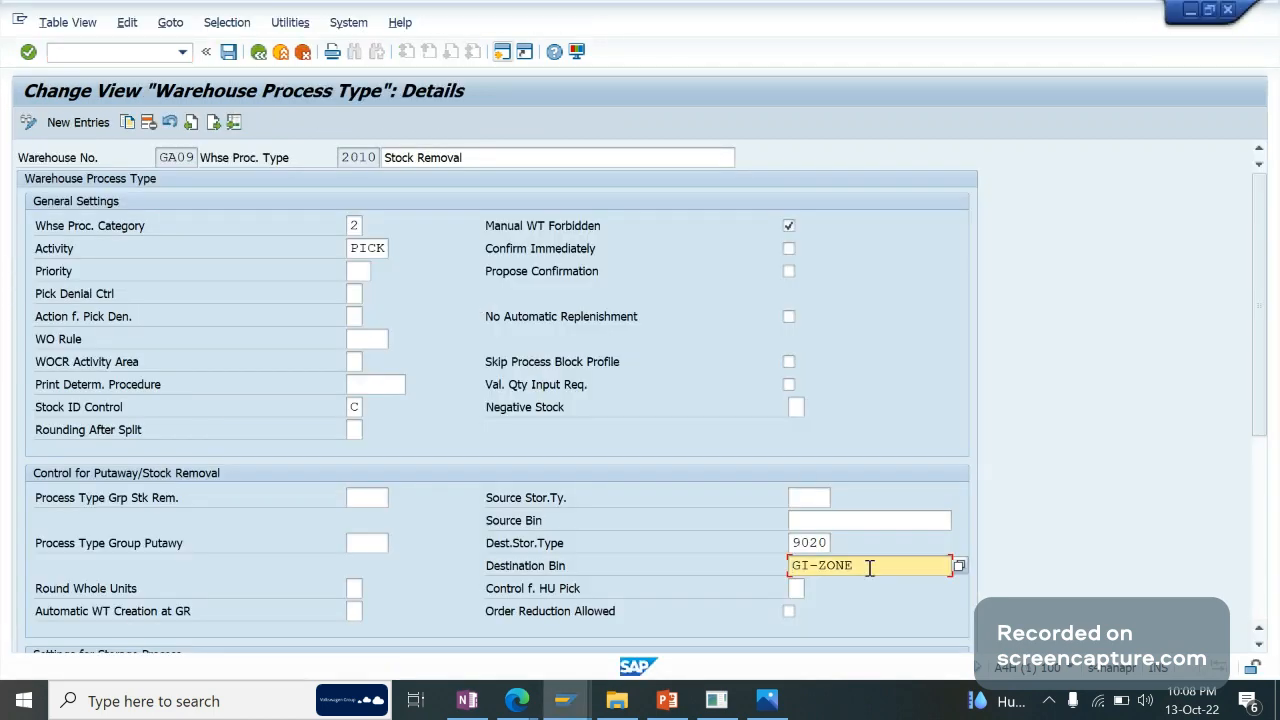
pyautogui.hotkey('alt', 'Tab')
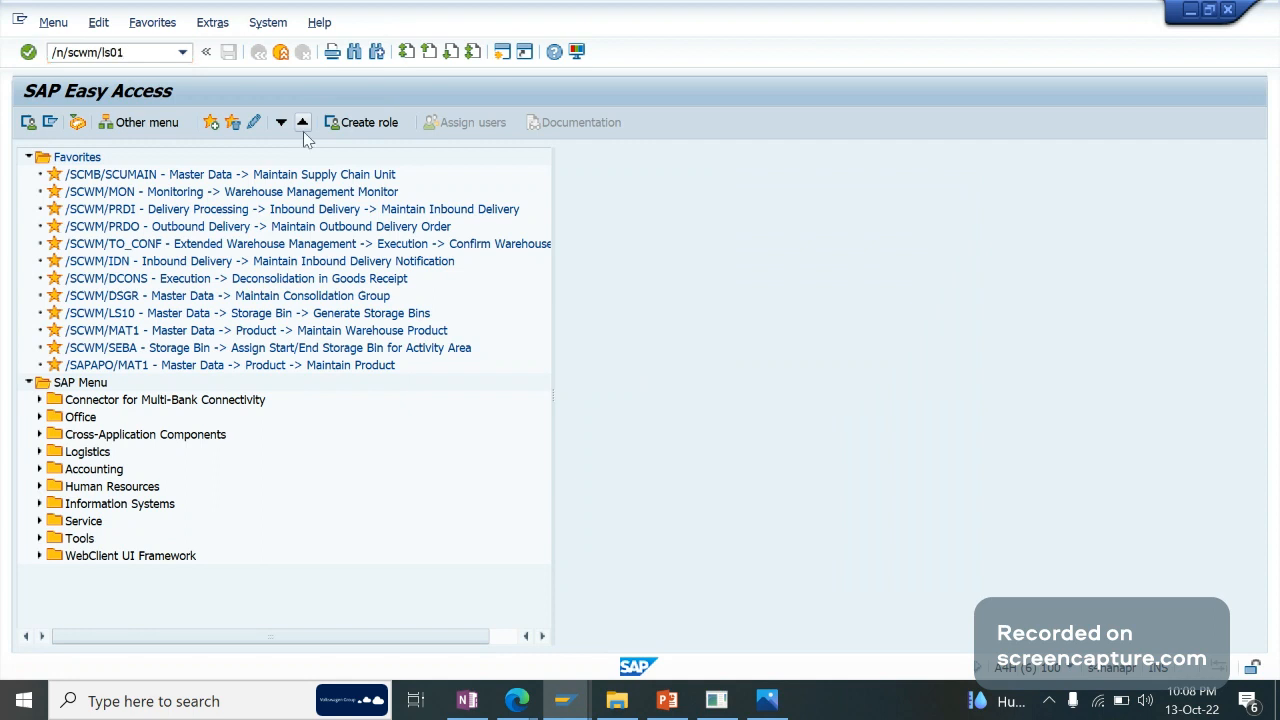
pyautogui.press('Return')
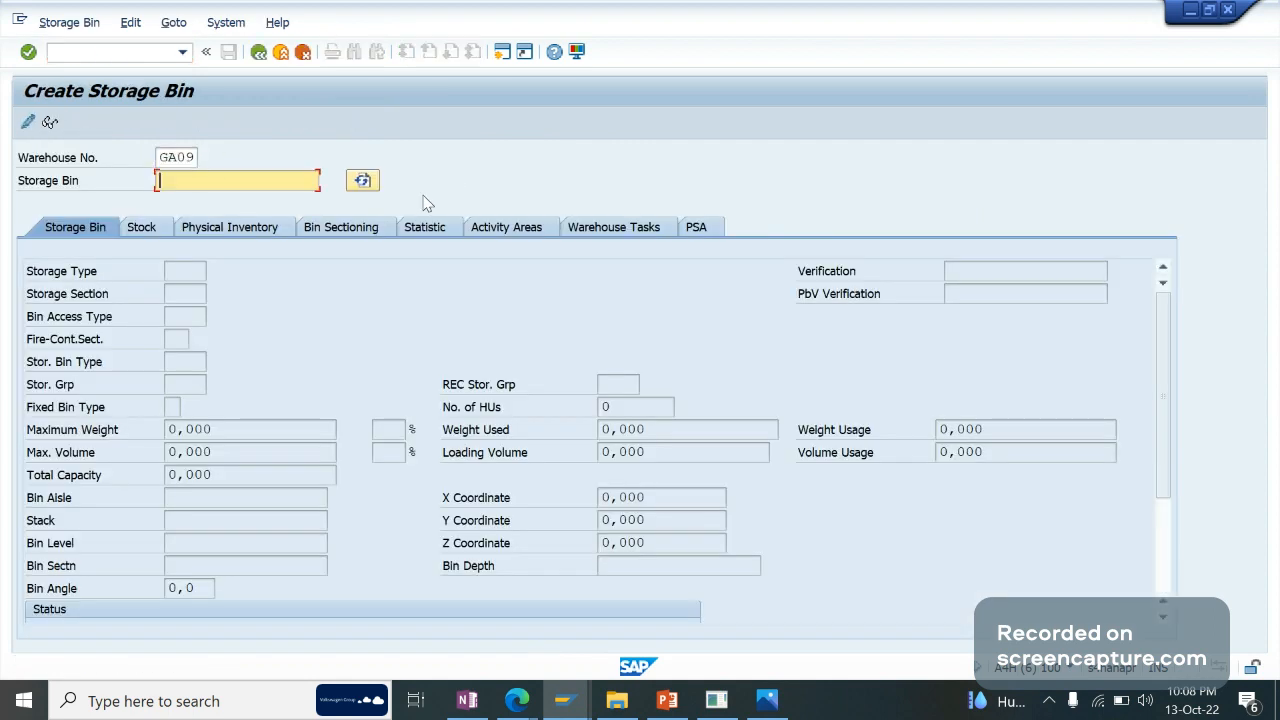
pyautogui.hotkey('ctrl', 'v')
pyautogui.press('Return')
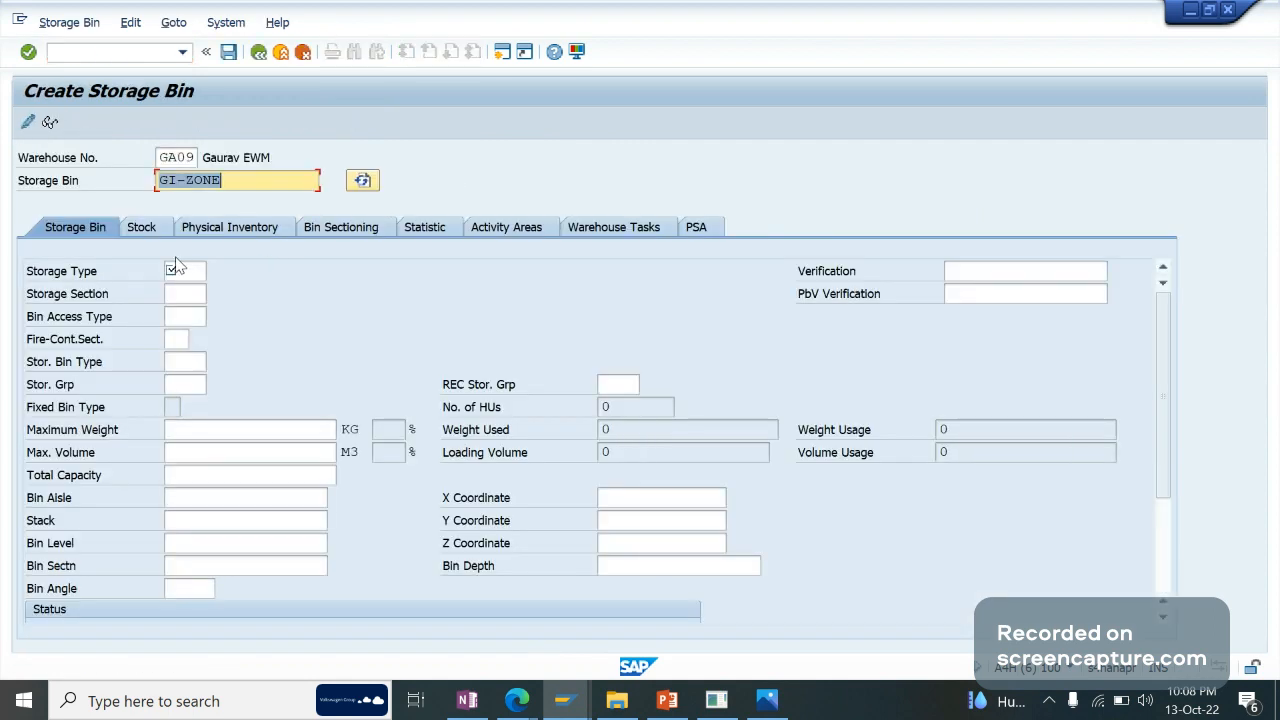
# Assign storage type 9020 and storage section 0001 to the new bin, save it and leave the transaction.
pyautogui.click(175, 268)
pyautogui.write('9020')
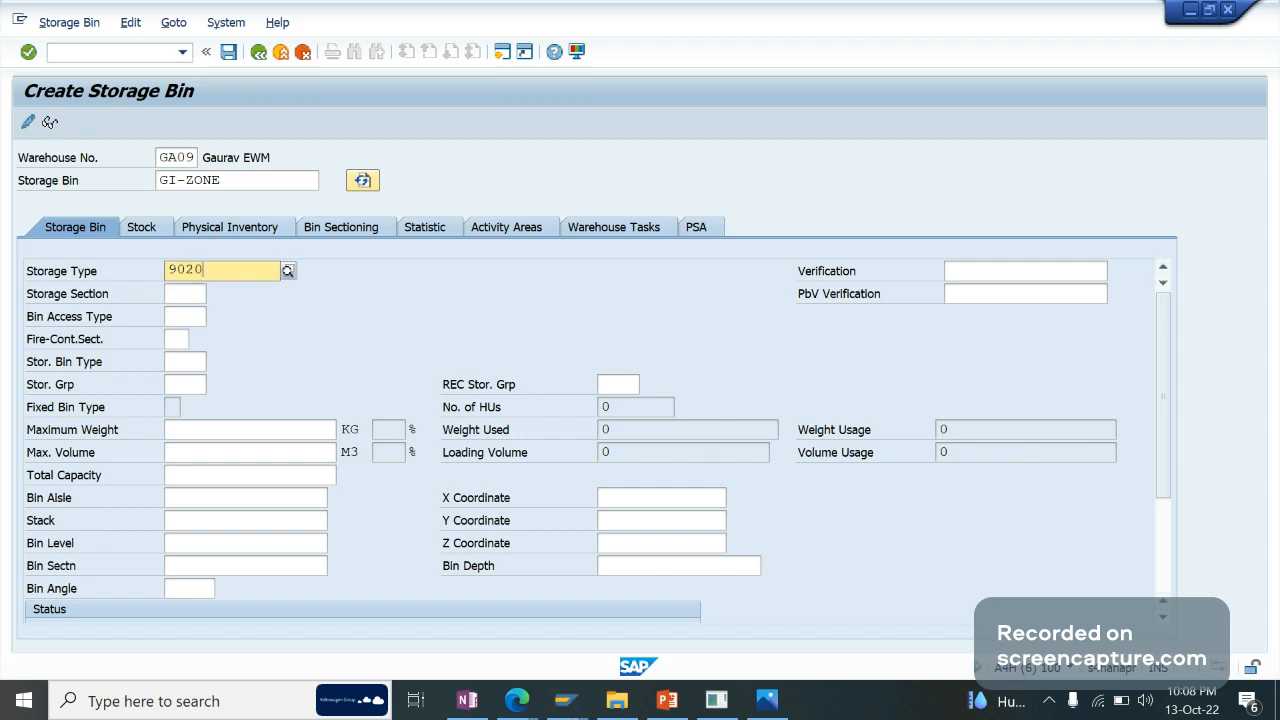
pyautogui.press('Tab')
pyautogui.press('Tab')
pyautogui.press('space')
pyautogui.press('Down')
pyautogui.press('Return')
pyautogui.press('Return')
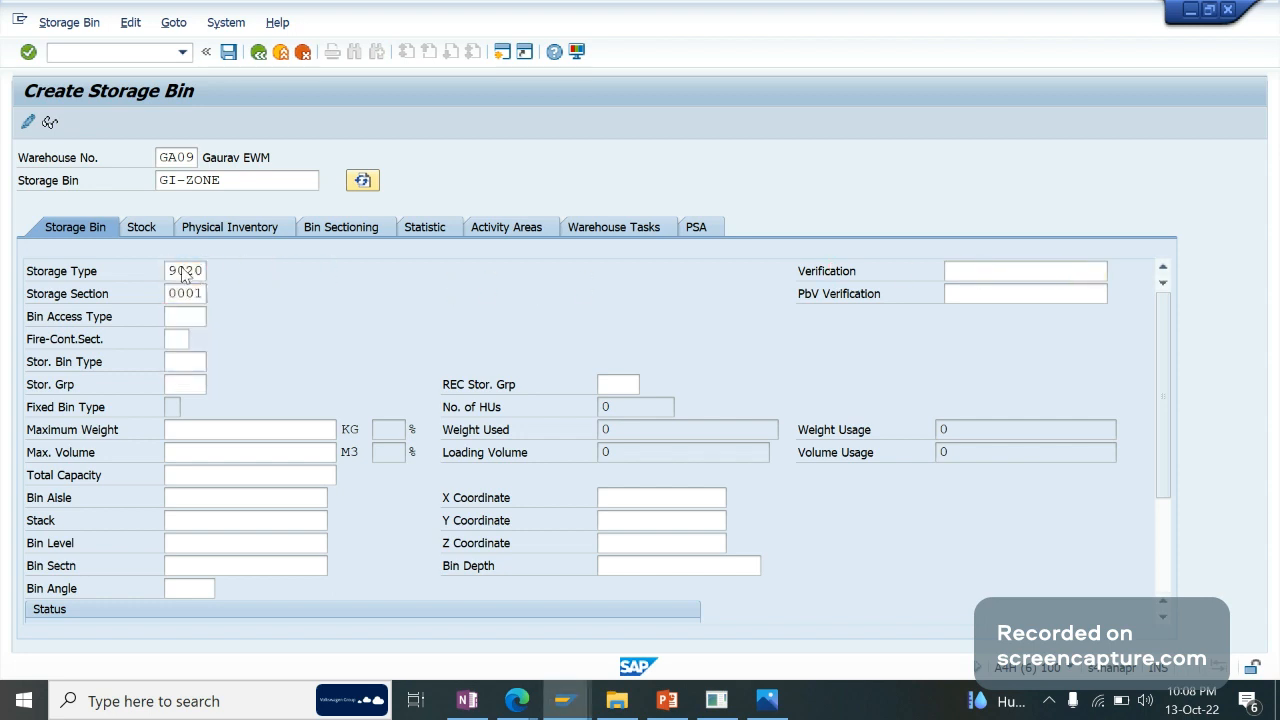
pyautogui.click(228, 51)
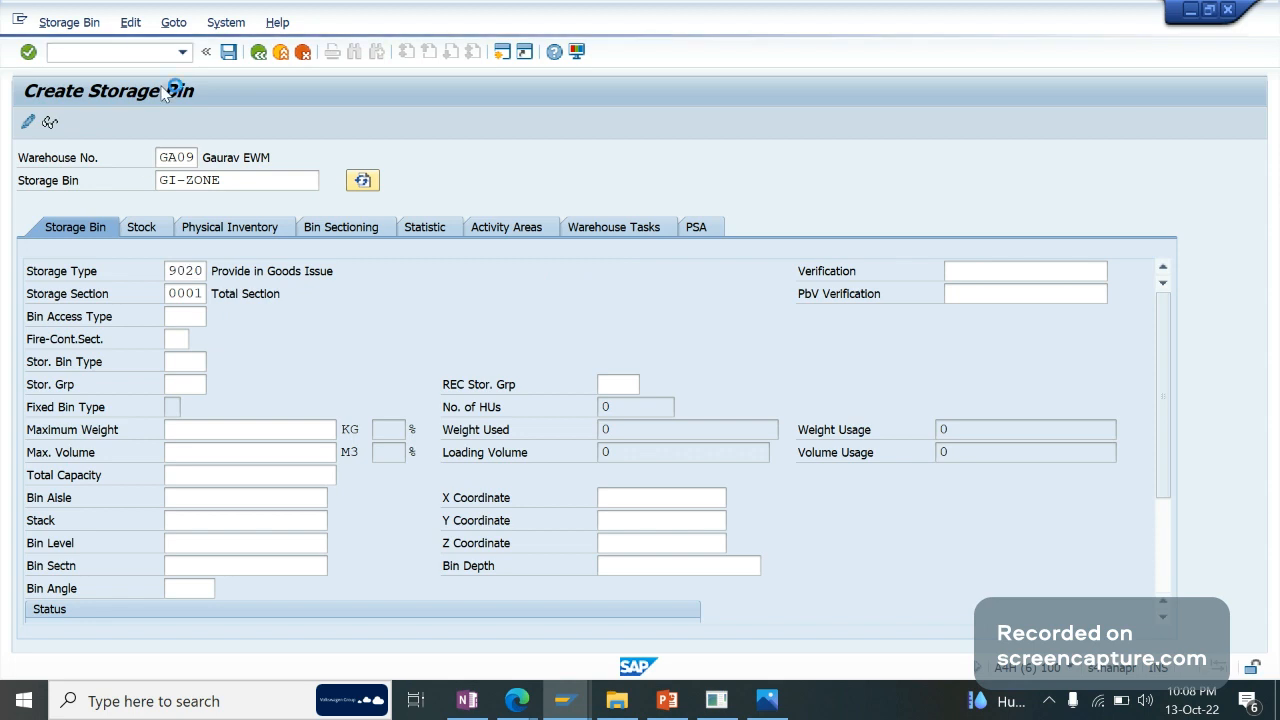
pyautogui.click(258, 51)
# Display storage bin GI-ZONE of warehouse GA09 with transaction /n/scwm/ls03 and check its activity areas.
pyautogui.write('/n')
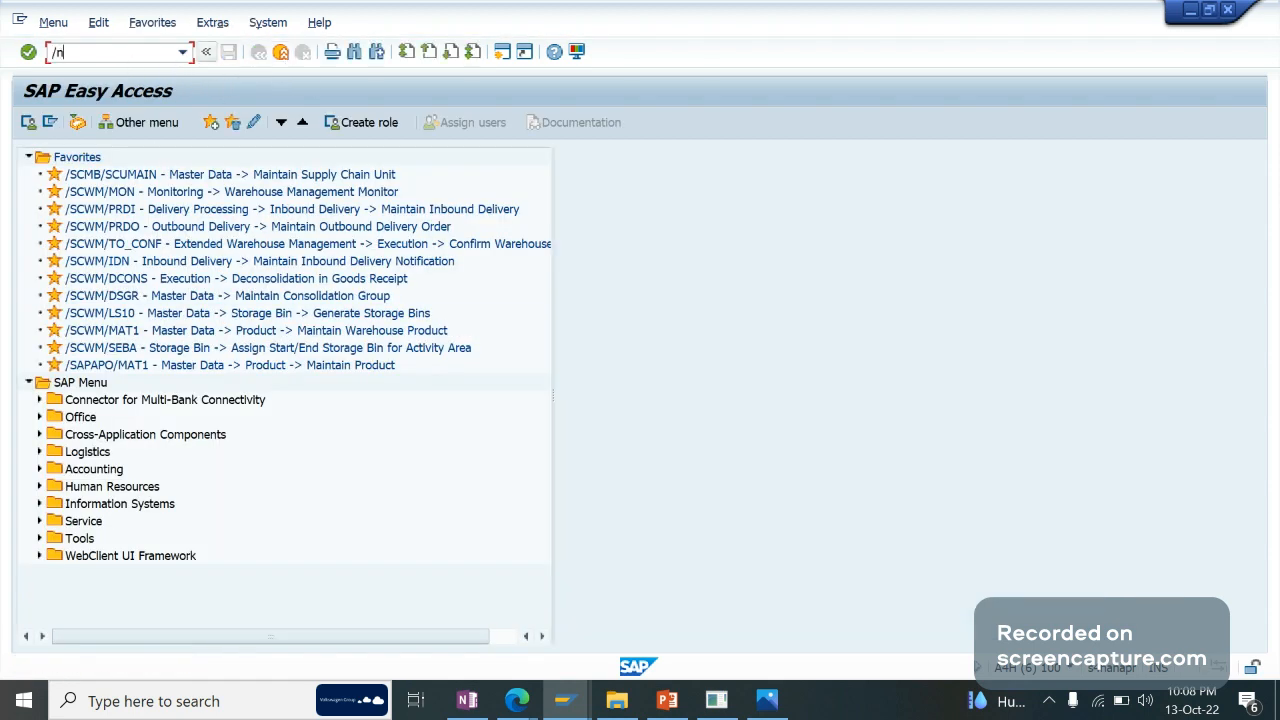
pyautogui.write('/scwm/sbst')
pyautogui.press('Down')
pyautogui.press('Up')
pyautogui.press('Down')
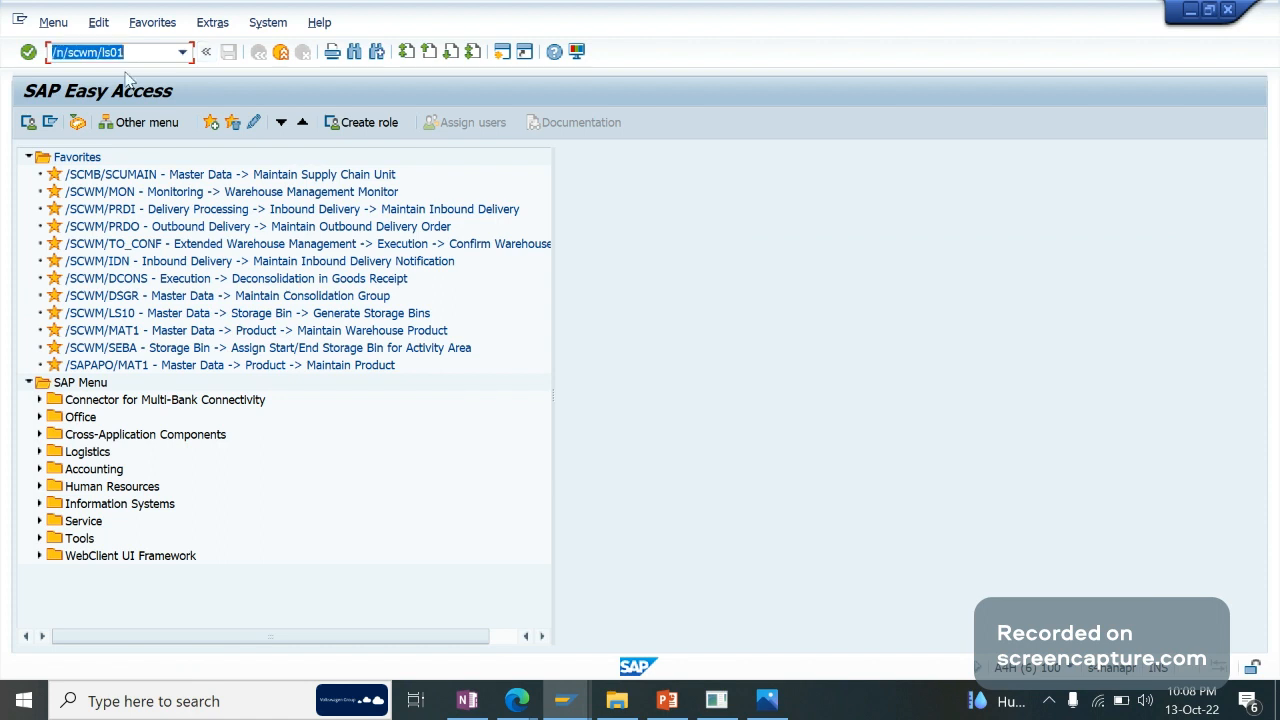
pyautogui.press('Right')
pyautogui.press('BackSpace')
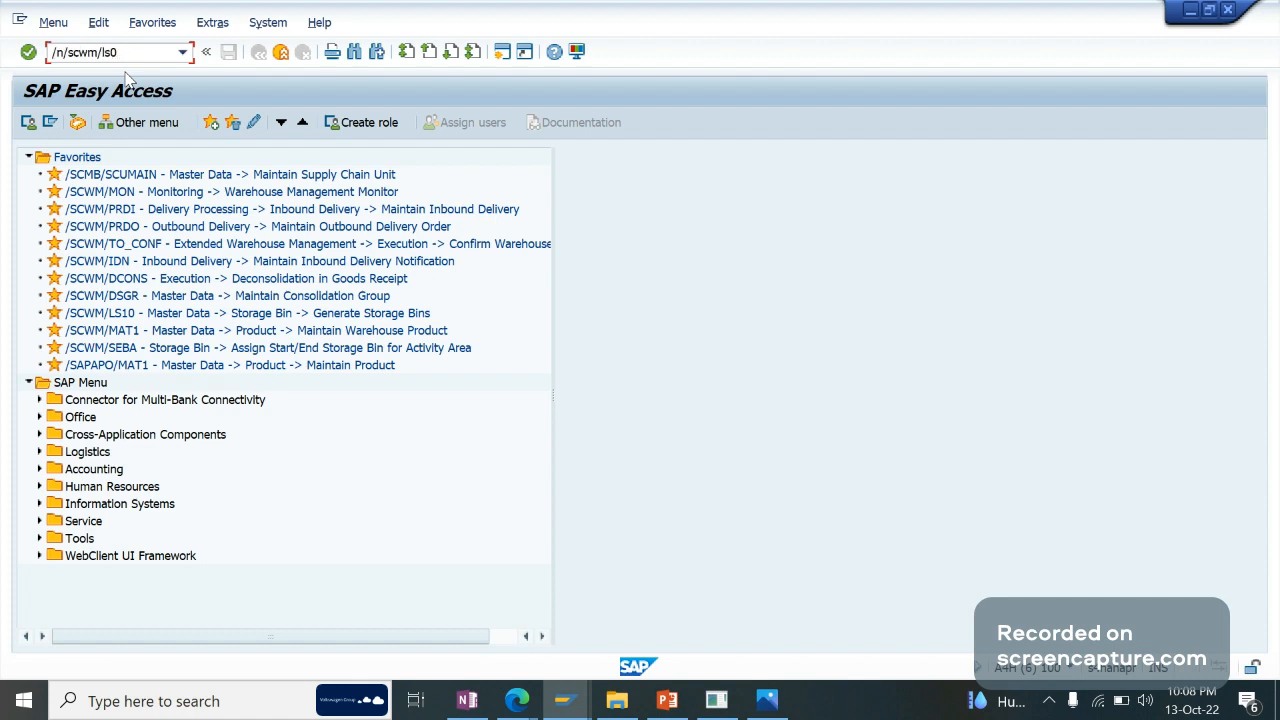
pyautogui.write('3')
pyautogui.press('Return')
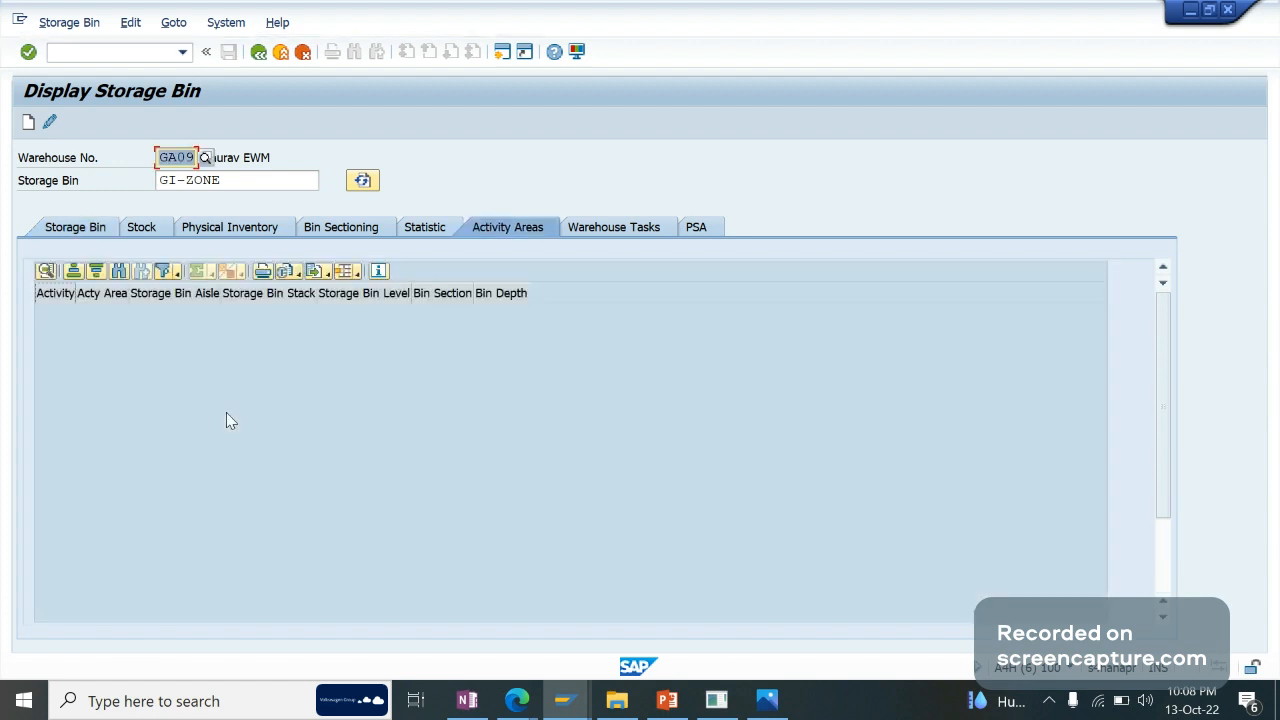
pyautogui.click(254, 178)
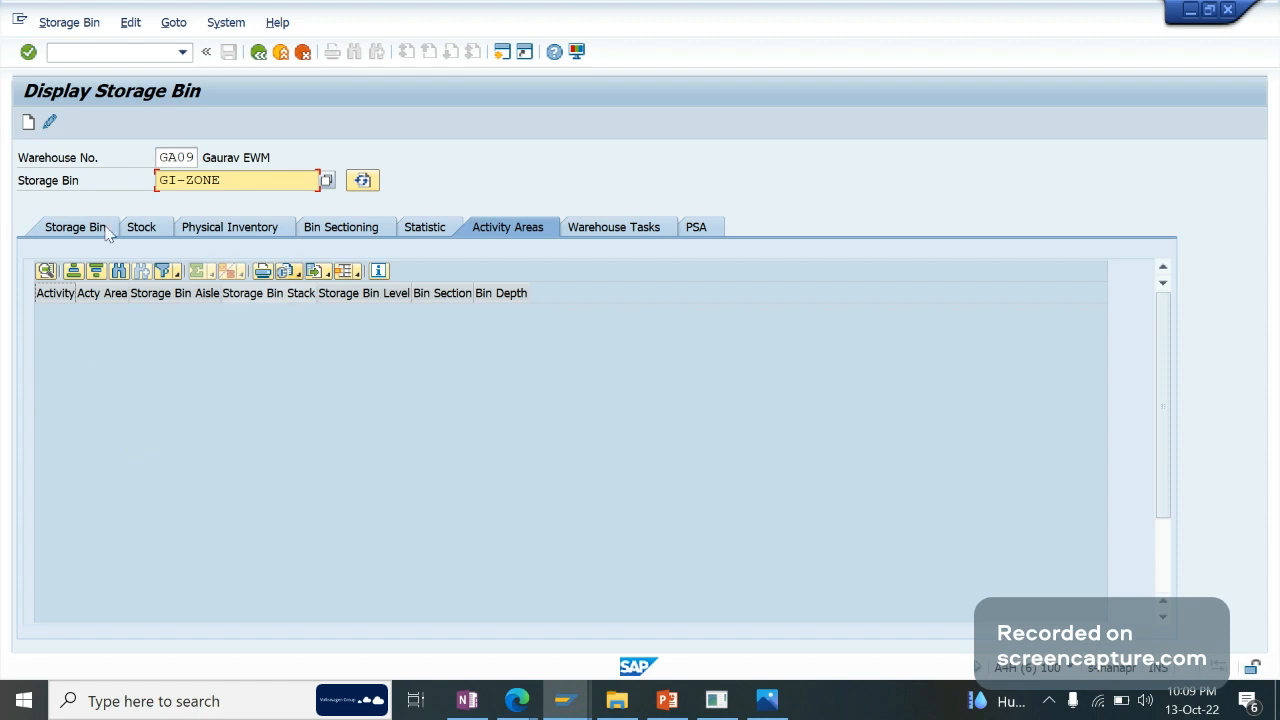
# Simulate and create the bin sorting for warehouse GA09 with transaction /n/scwm/sbst, leaving activity area and activity empty, and exit the results.
pyautogui.click(117, 57)
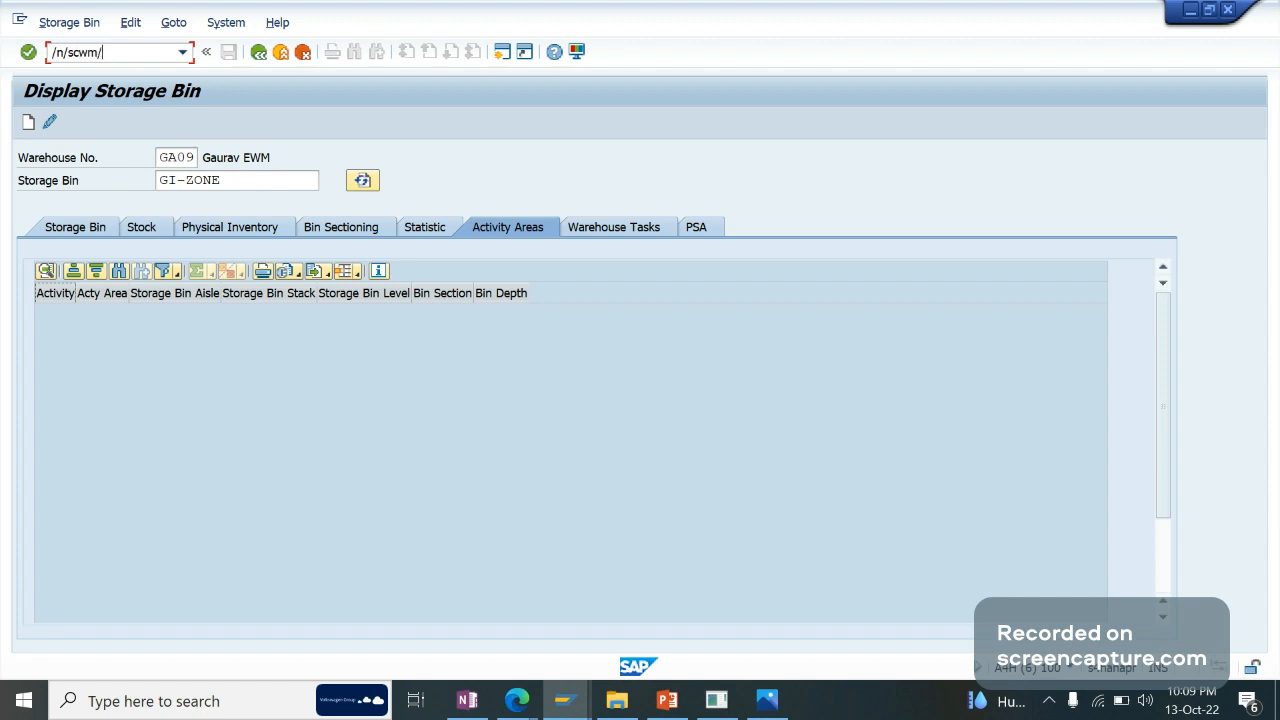
pyautogui.write('/n/scwm/sbst')
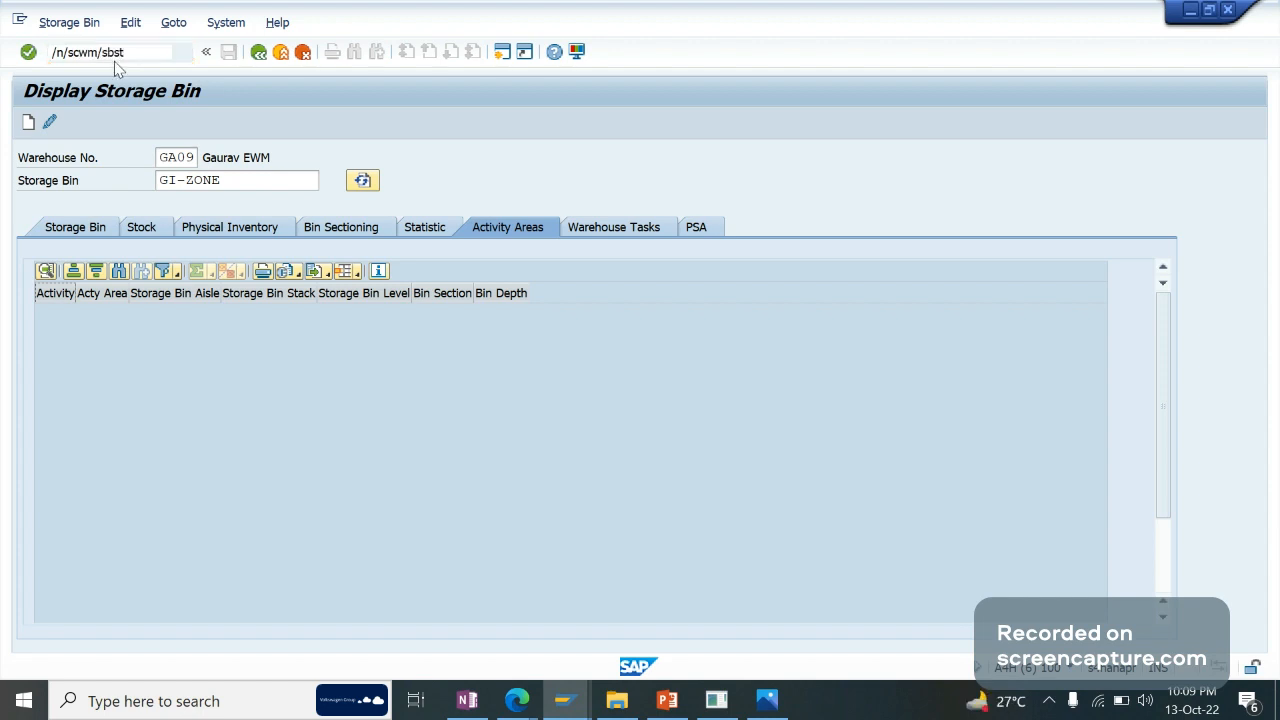
pyautogui.press('Return')
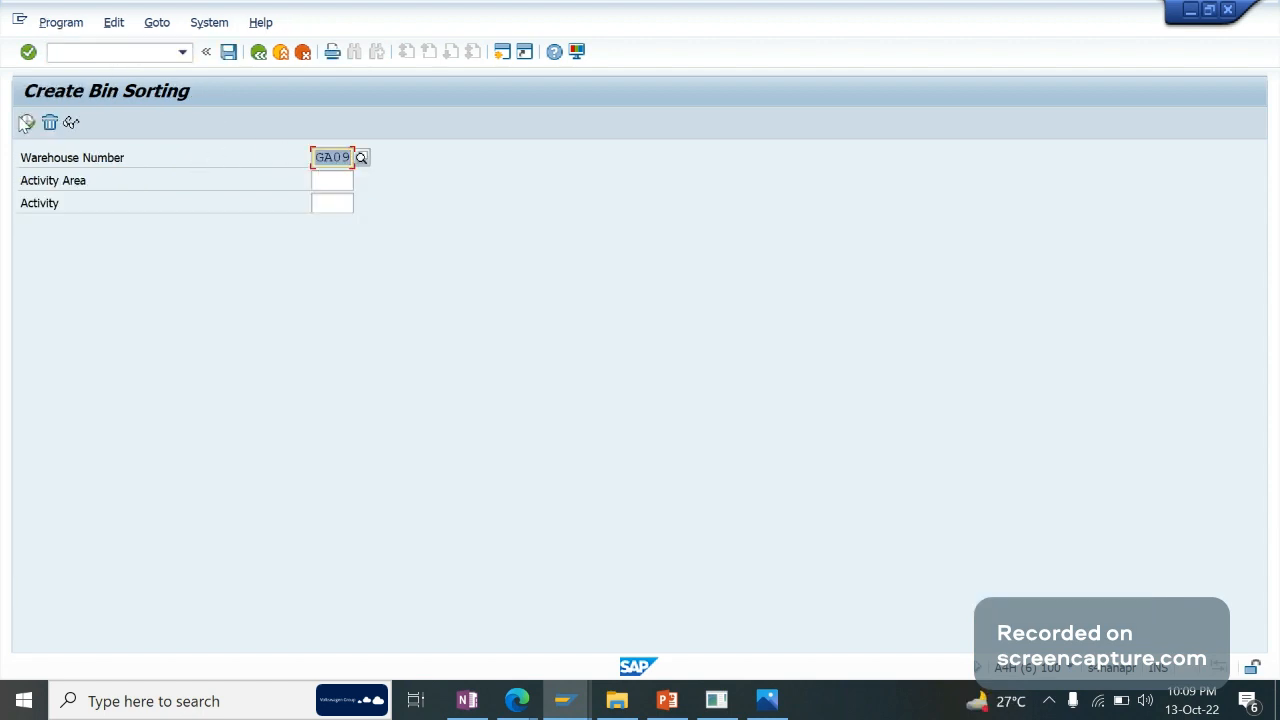
pyautogui.click(27, 122)
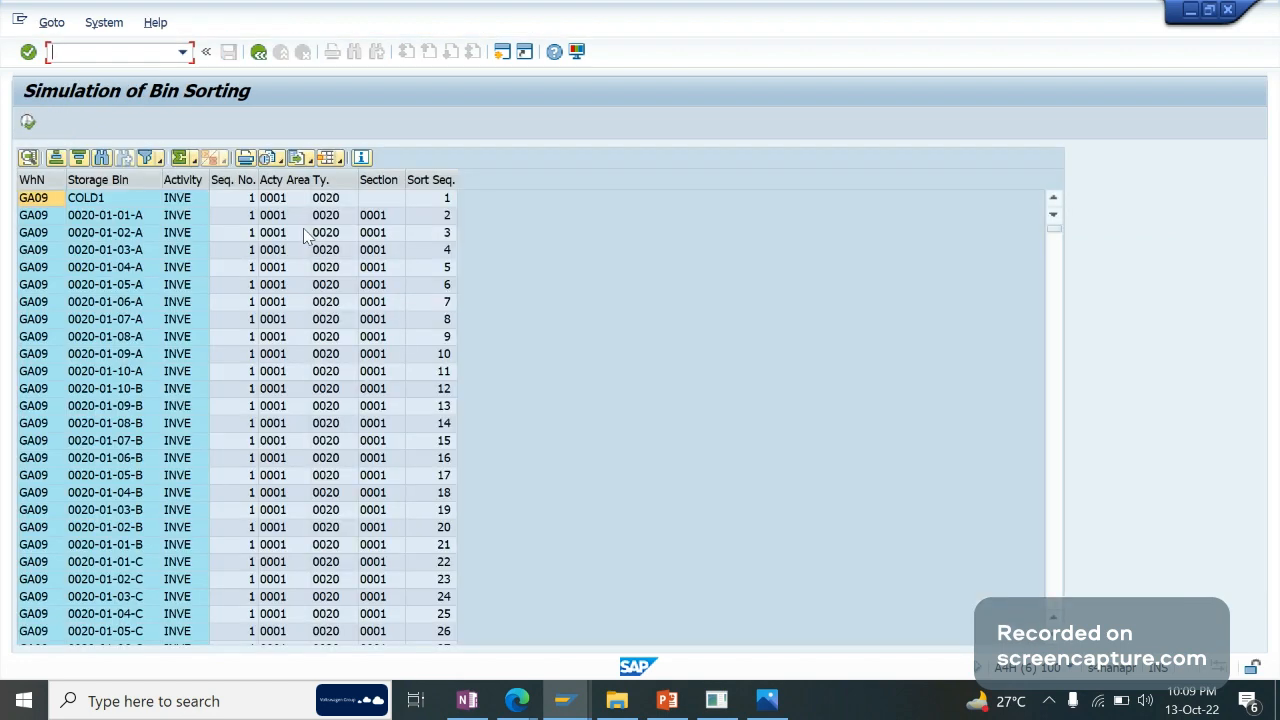
pyautogui.click(27, 122)
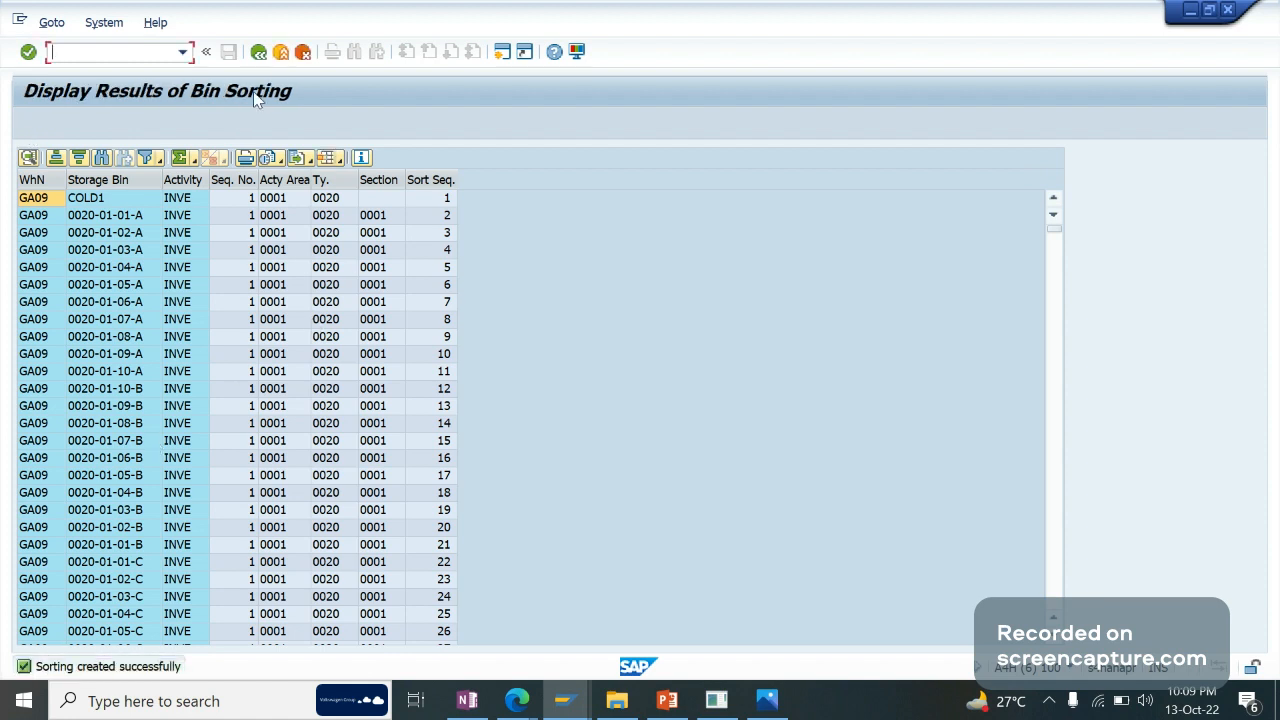
pyautogui.click(281, 52)
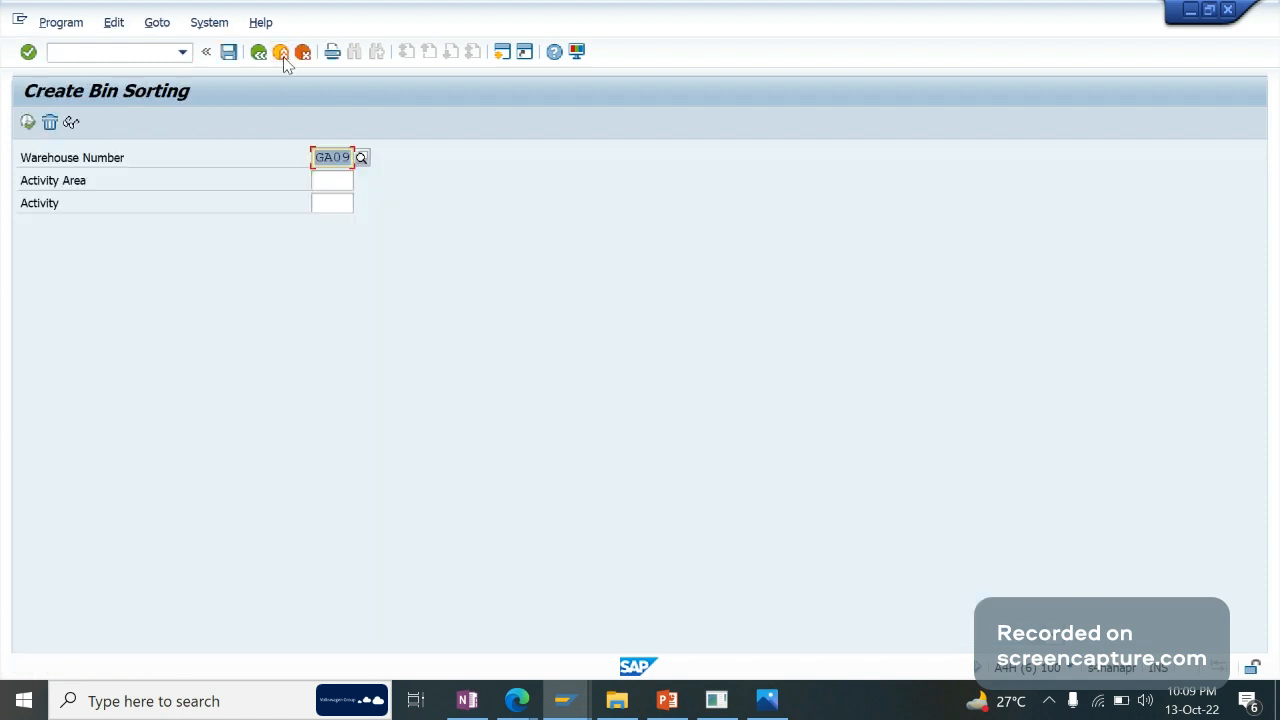
# Reopen the display of storage bin GI-ZONE in warehouse GA09 with transaction /n/scwm/ls03.
pyautogui.click(151, 54)
pyautogui.write('/n/scwm')
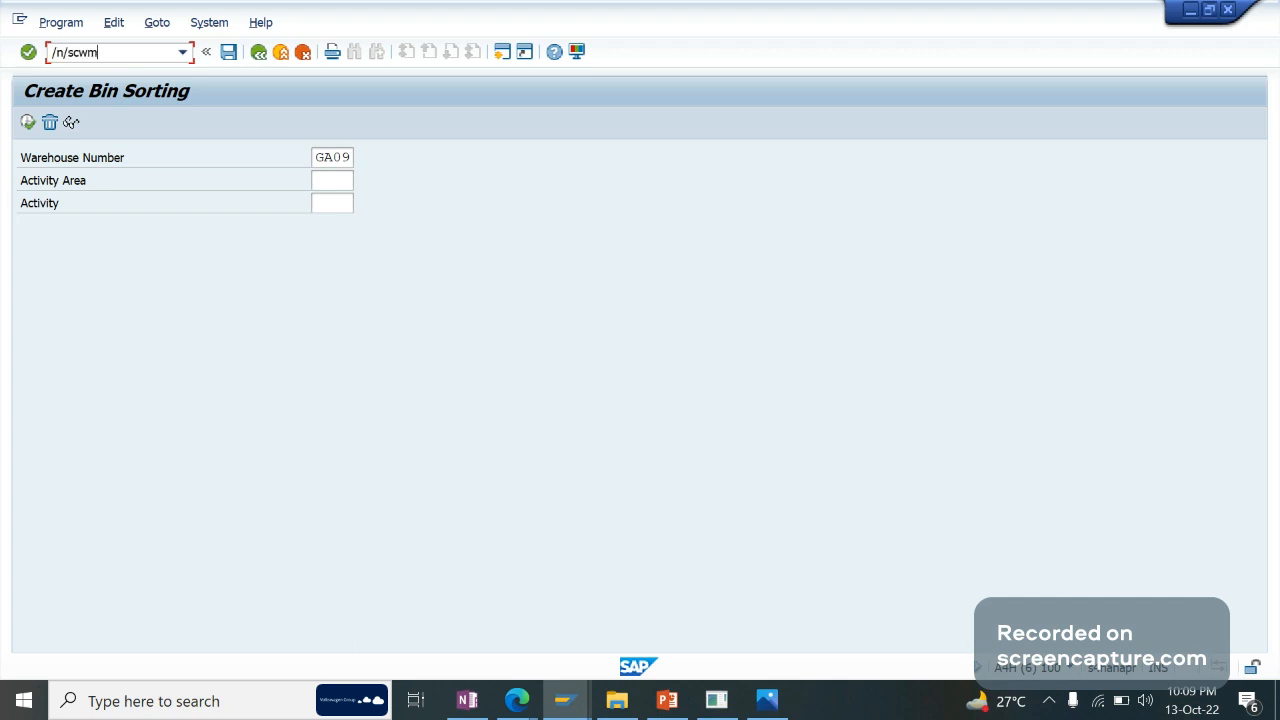
pyautogui.write('/ls03')
pyautogui.press('Return')
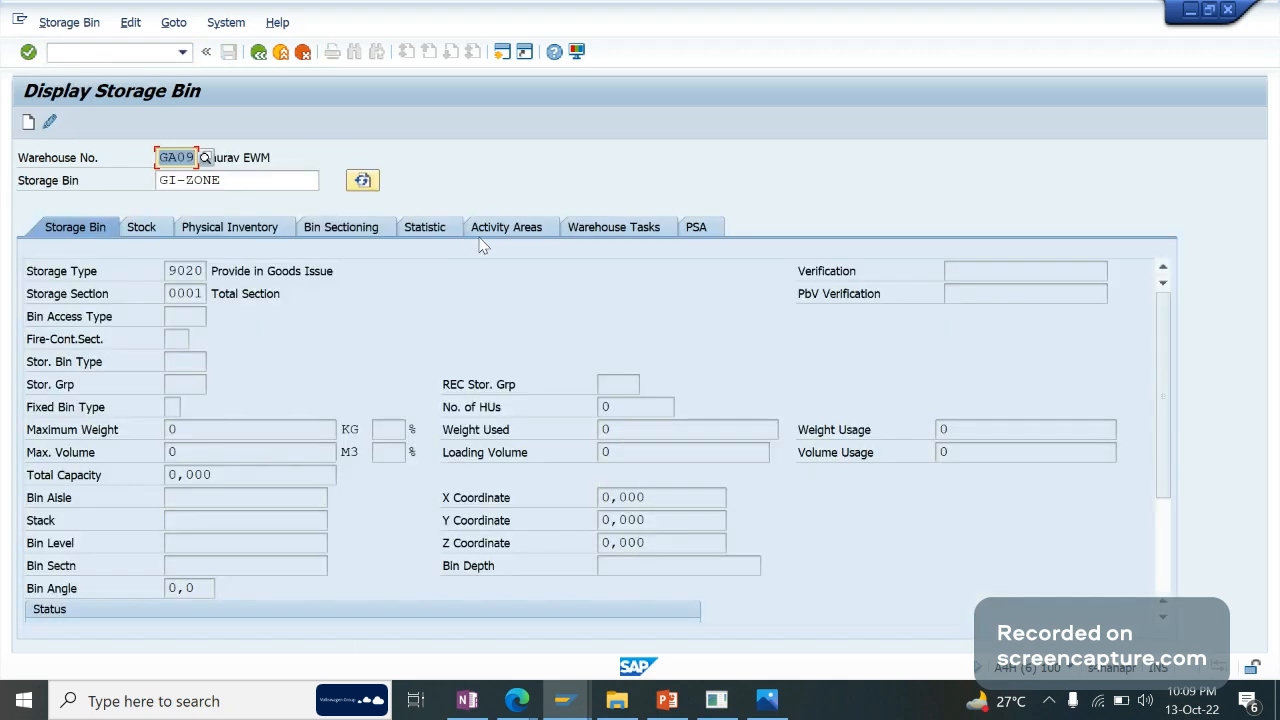
# Examine the activity areas assigned to storage bin GI-ZONE and compare them with the bin's storage type.
pyautogui.click(485, 233)
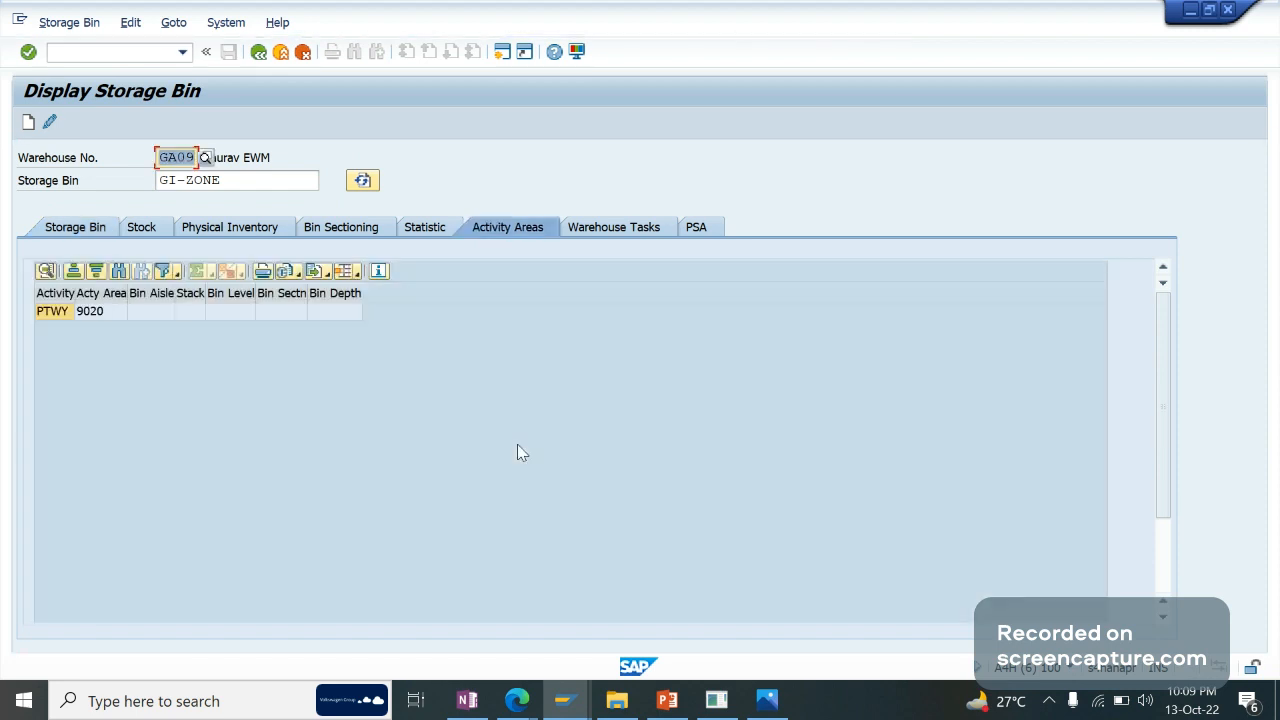
pyautogui.click(90, 313)
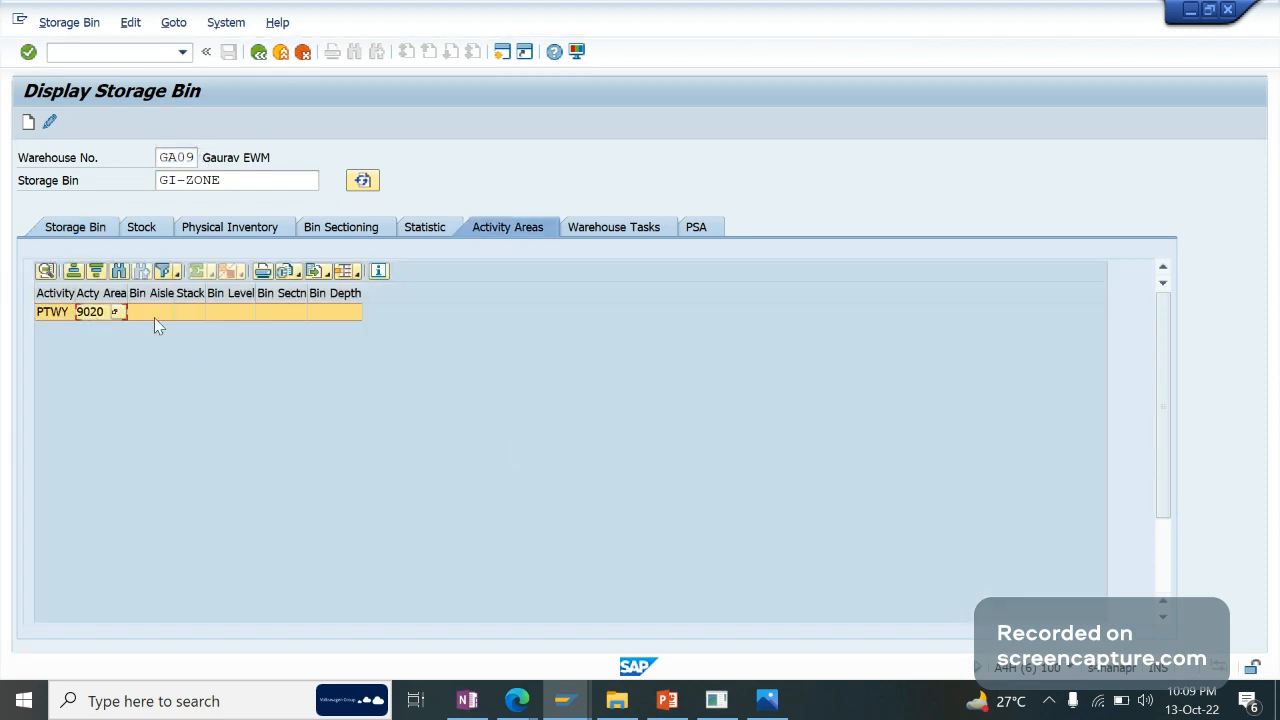
pyautogui.click(213, 316)
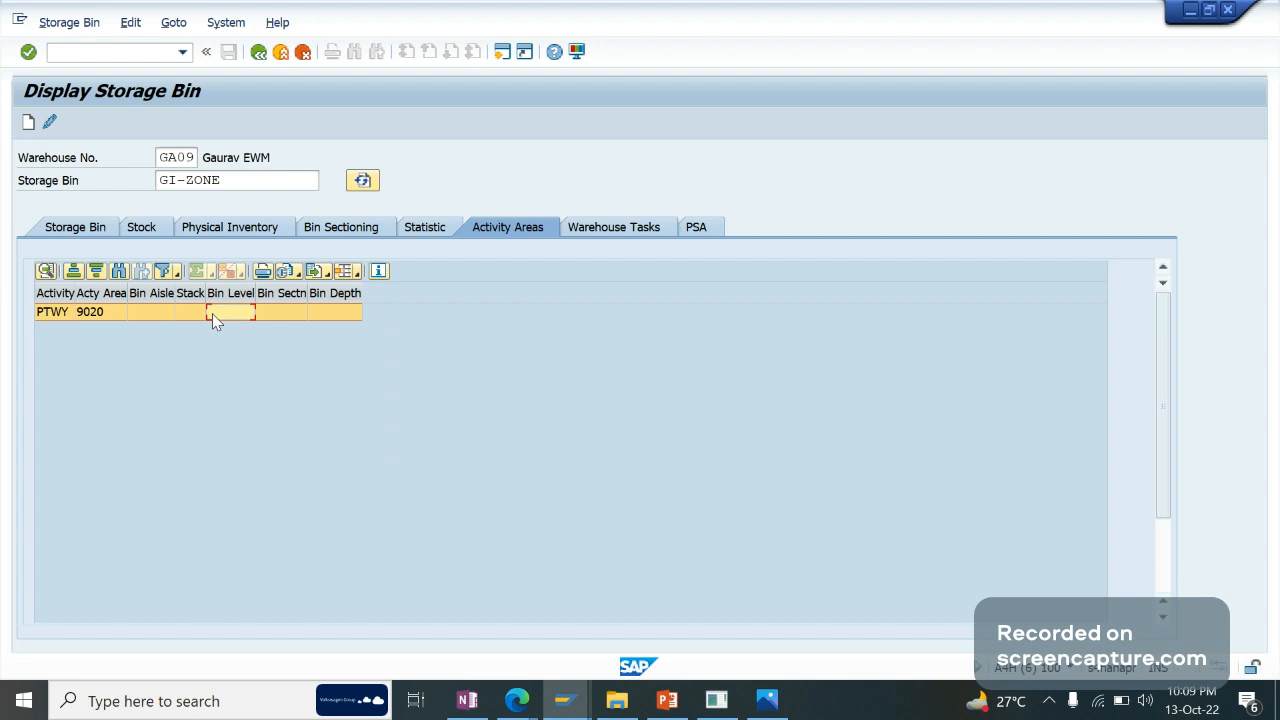
pyautogui.click(289, 318)
pyautogui.click(90, 228)
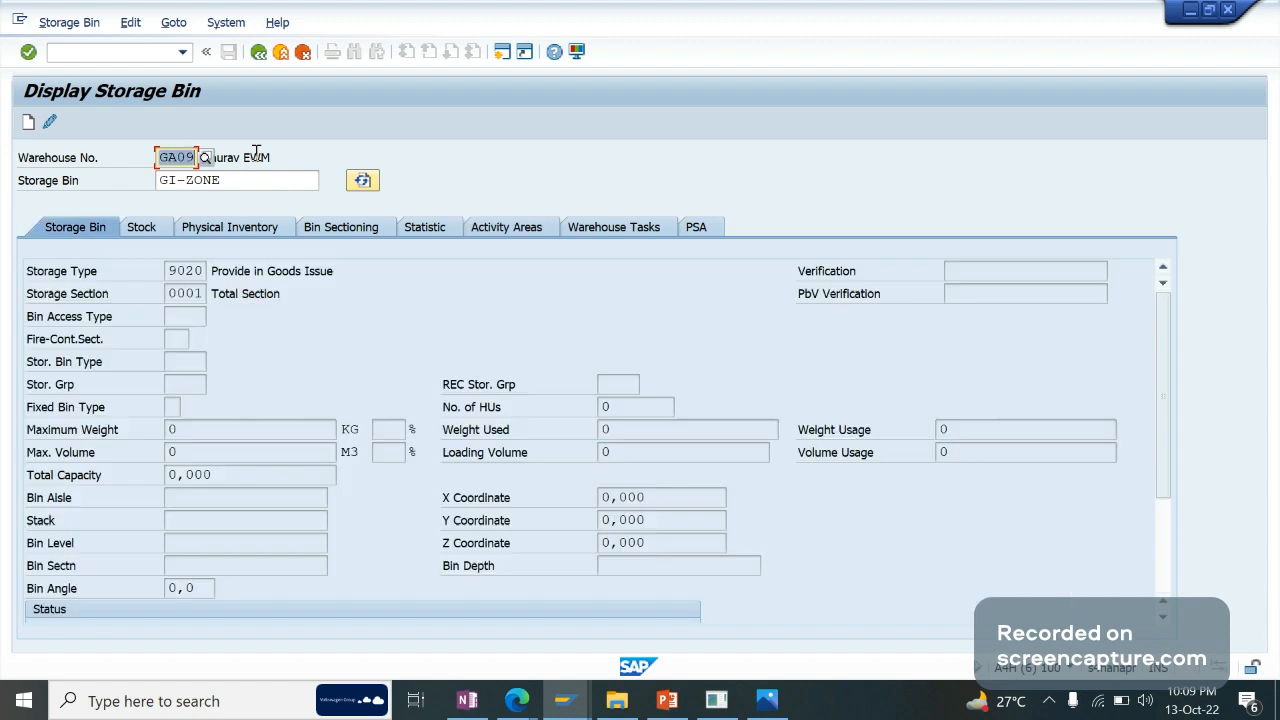
pyautogui.click(283, 180)
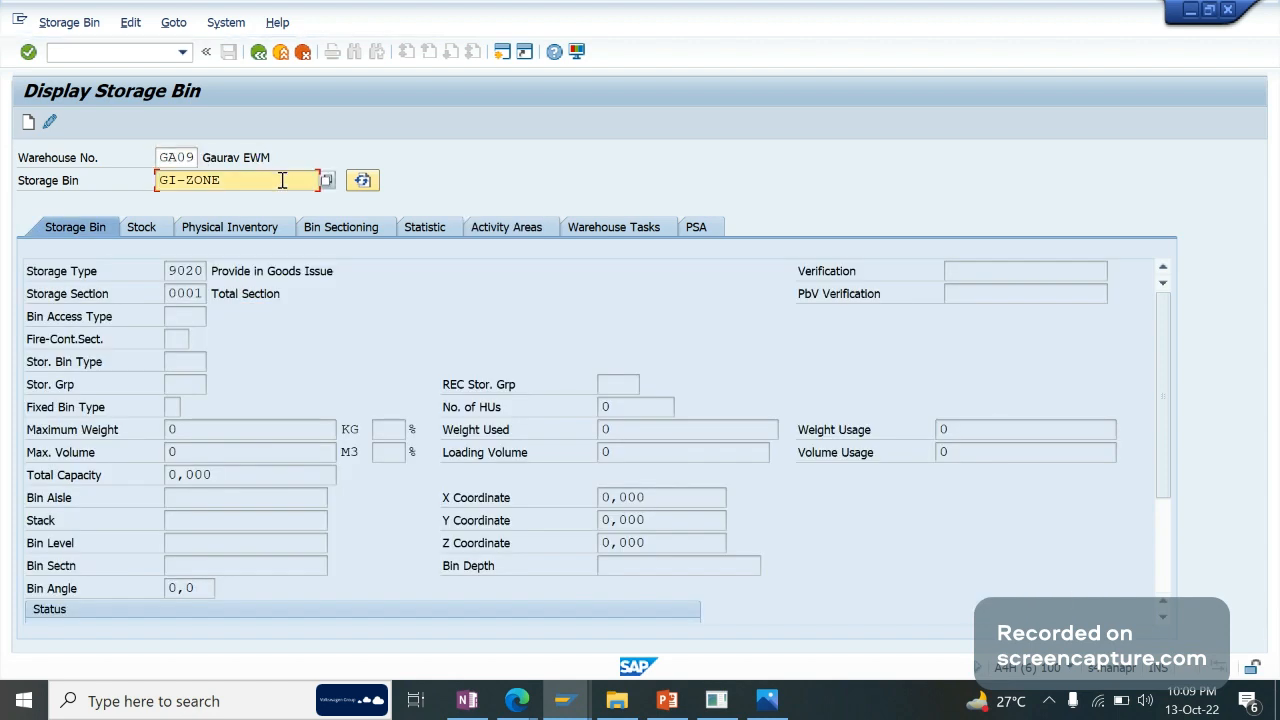
pyautogui.click(205, 272)
pyautogui.doubleClick(310, 271)
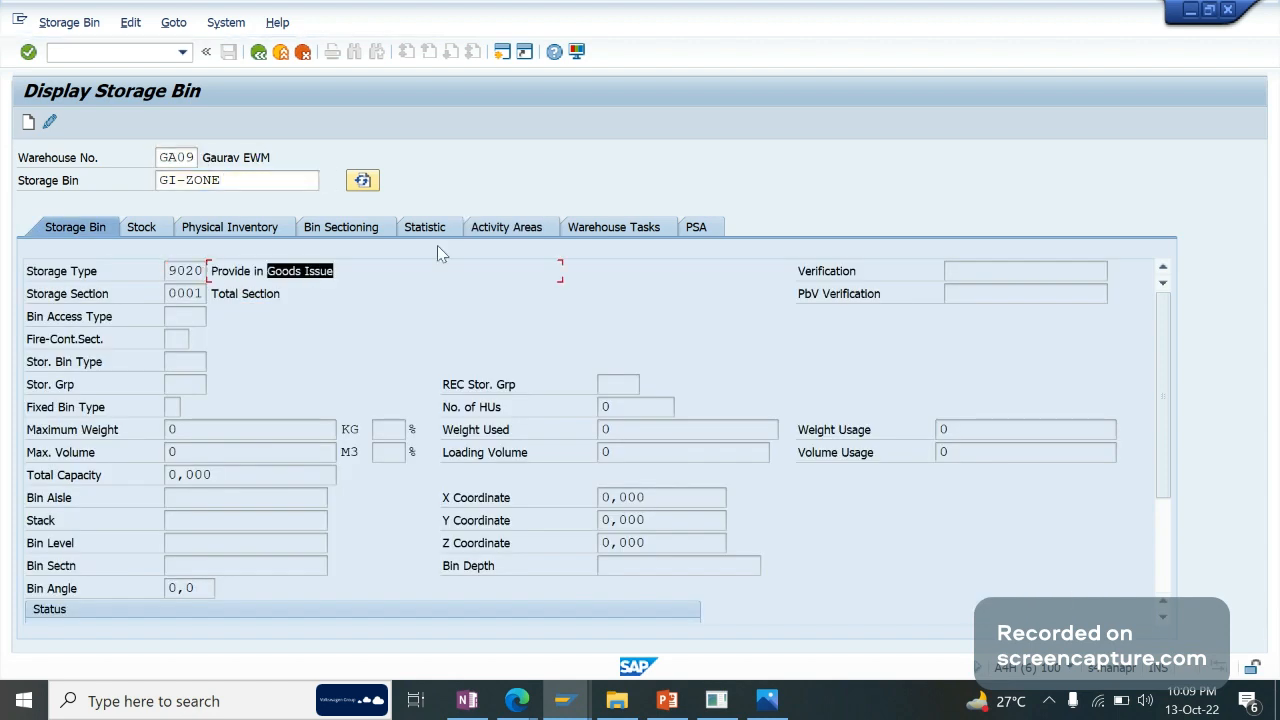
pyautogui.click(506, 227)
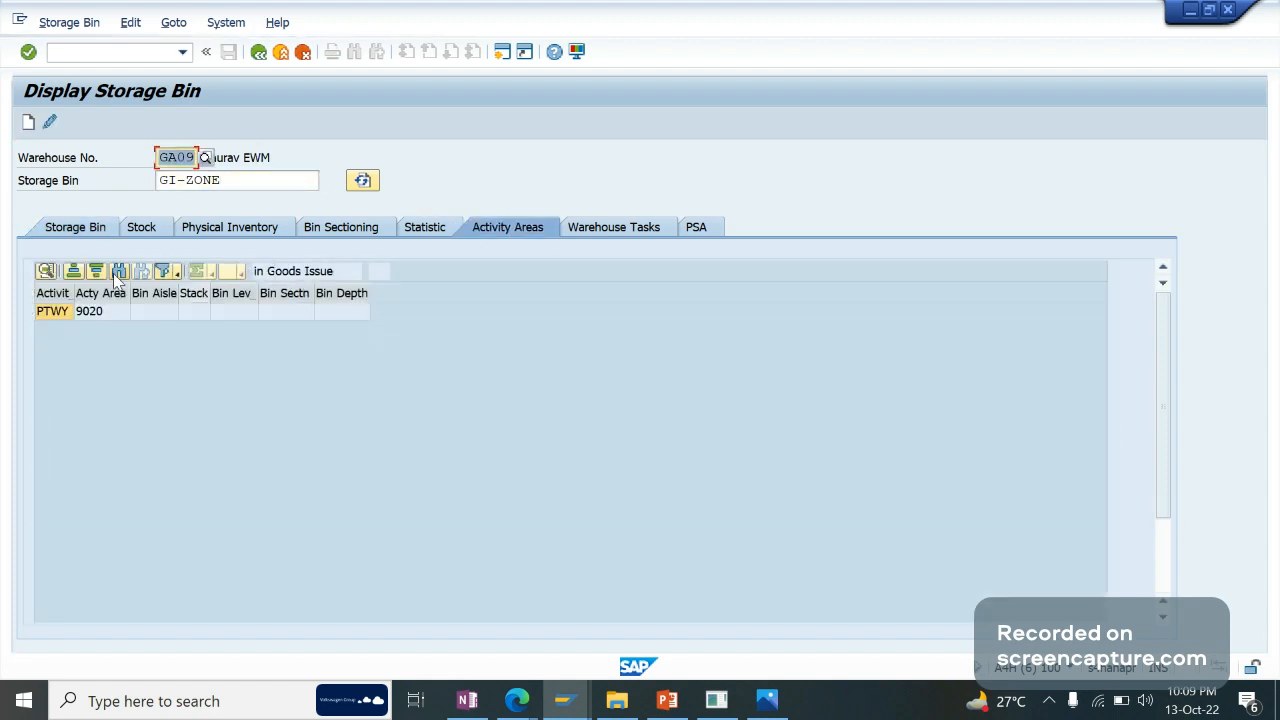
pyautogui.click(62, 312)
pyautogui.press('Tab')
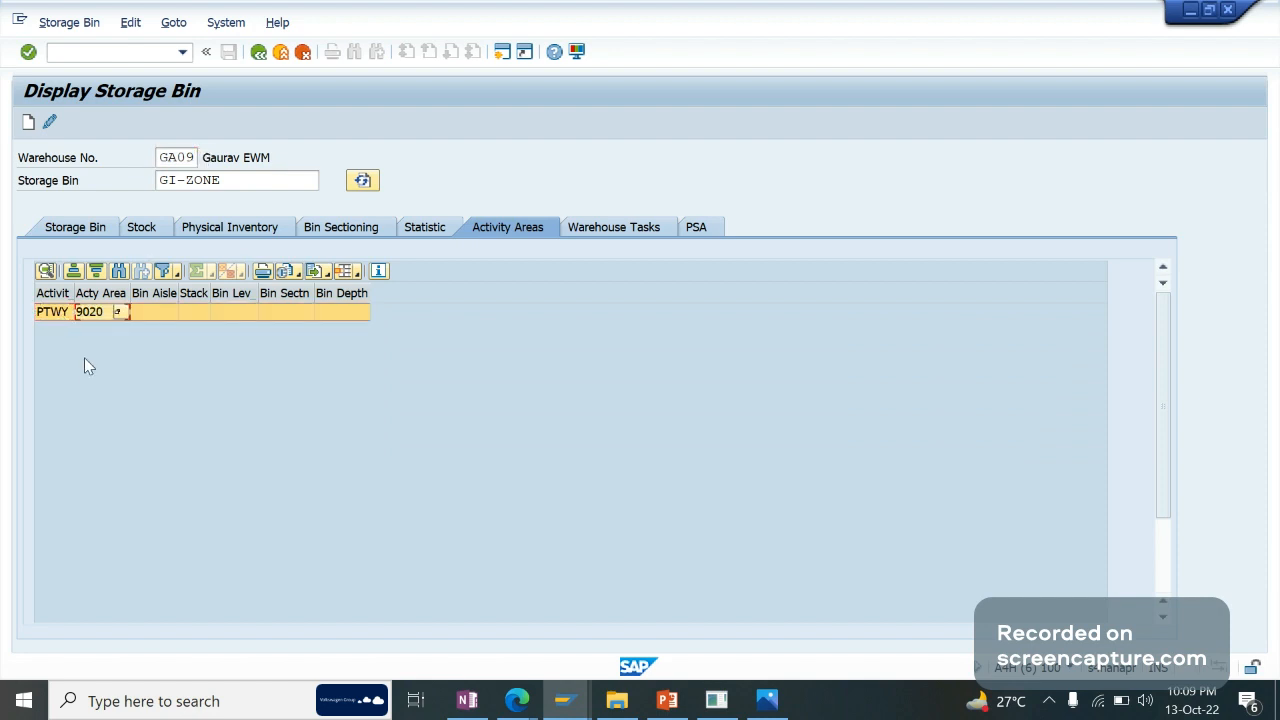
# Close the storage bin display session and leave the customizing of warehouse process type 2010.
pyautogui.click(281, 52)
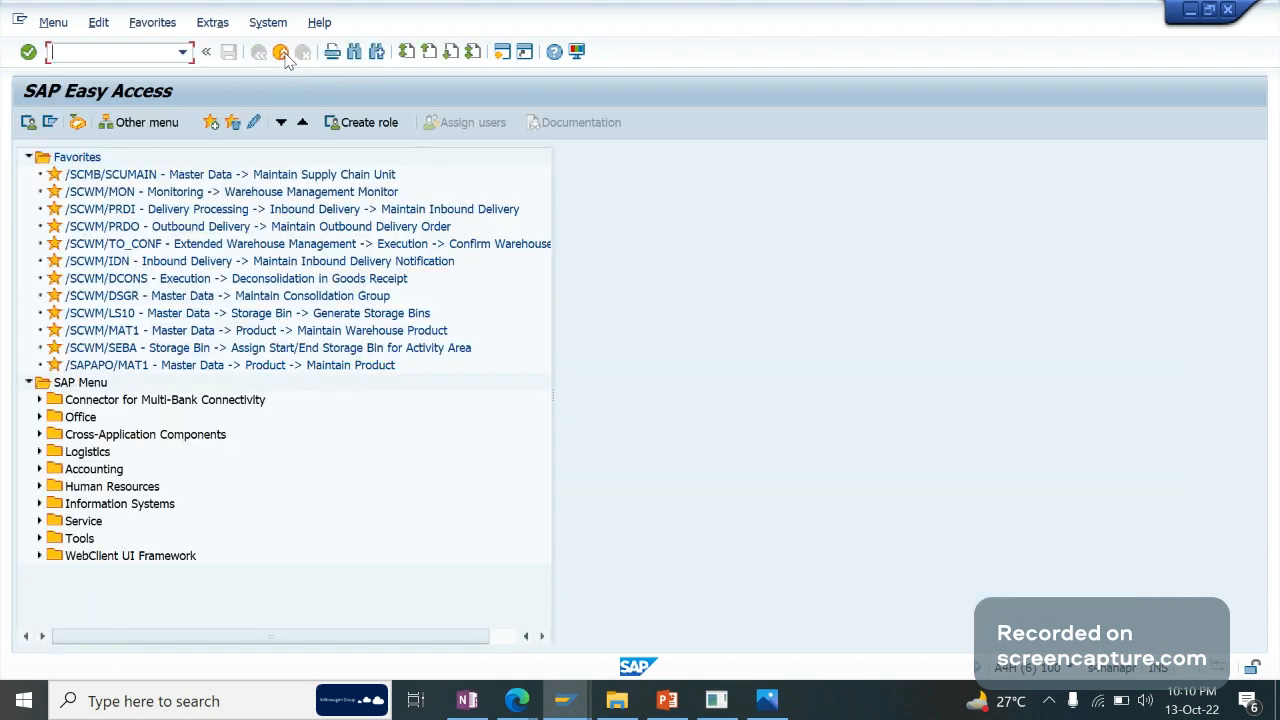
pyautogui.click(281, 52)
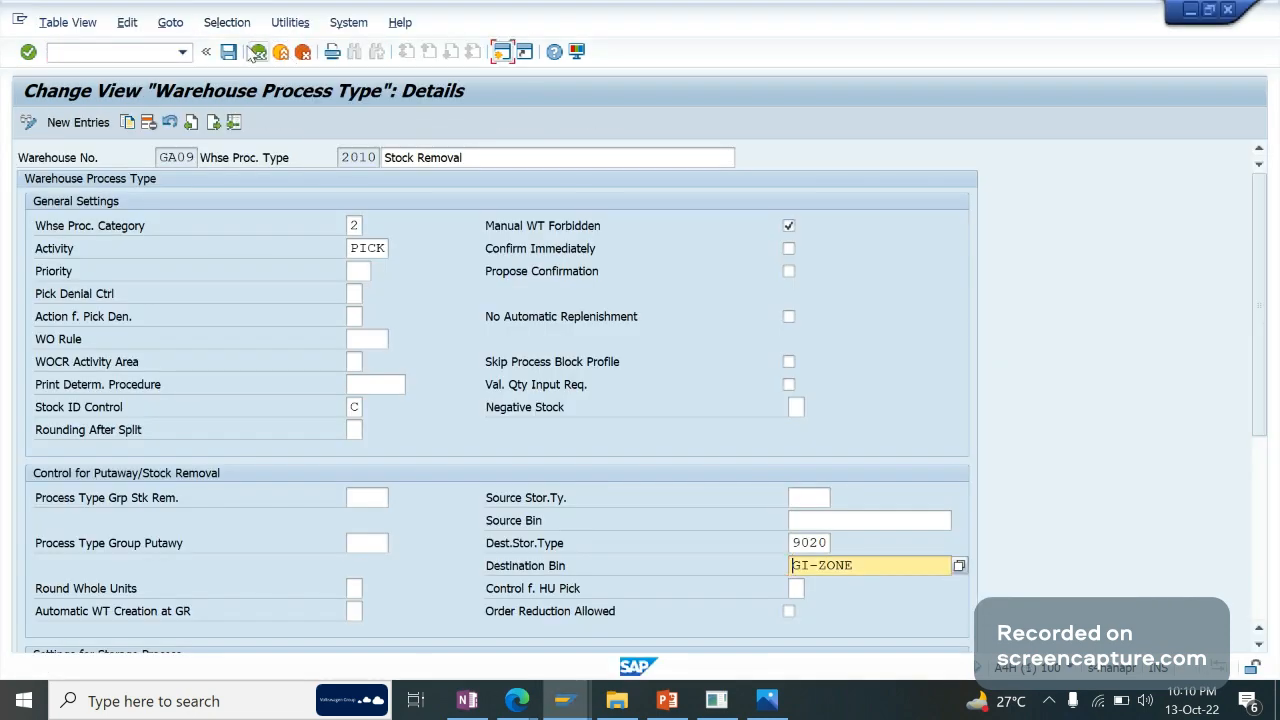
pyautogui.click(228, 52)
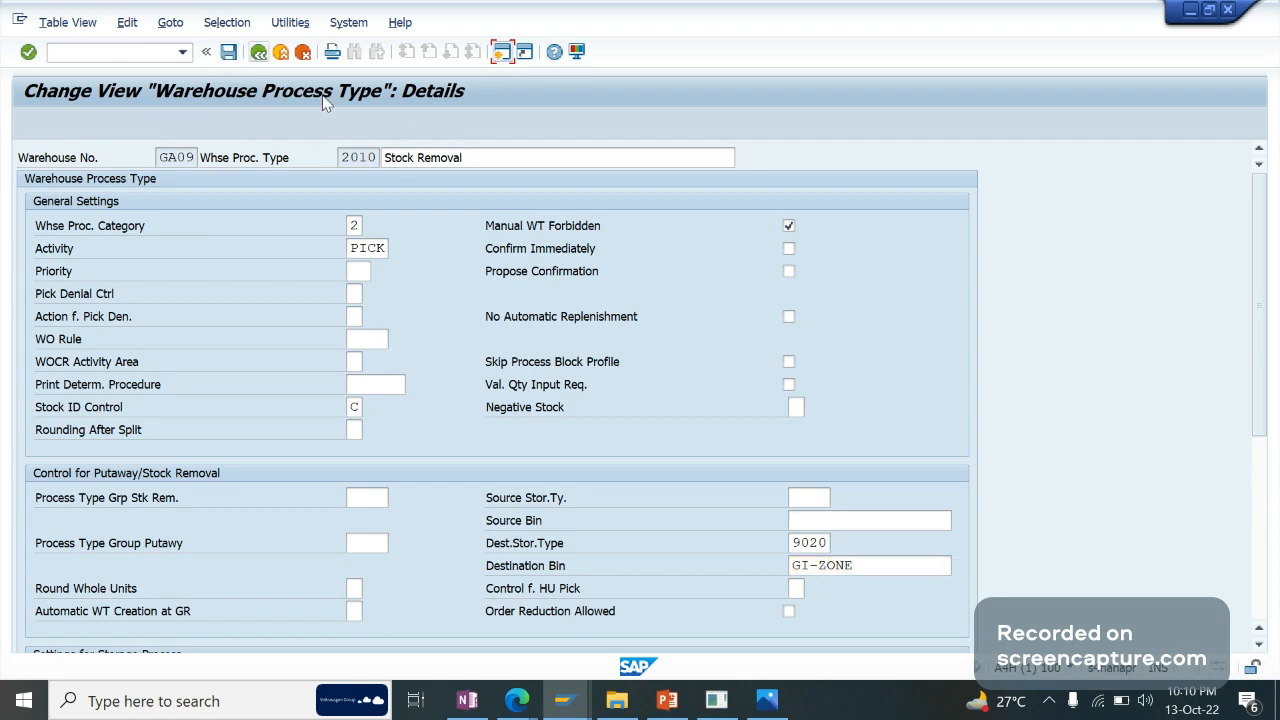
pyautogui.click(281, 52)
pyautogui.click(281, 52)
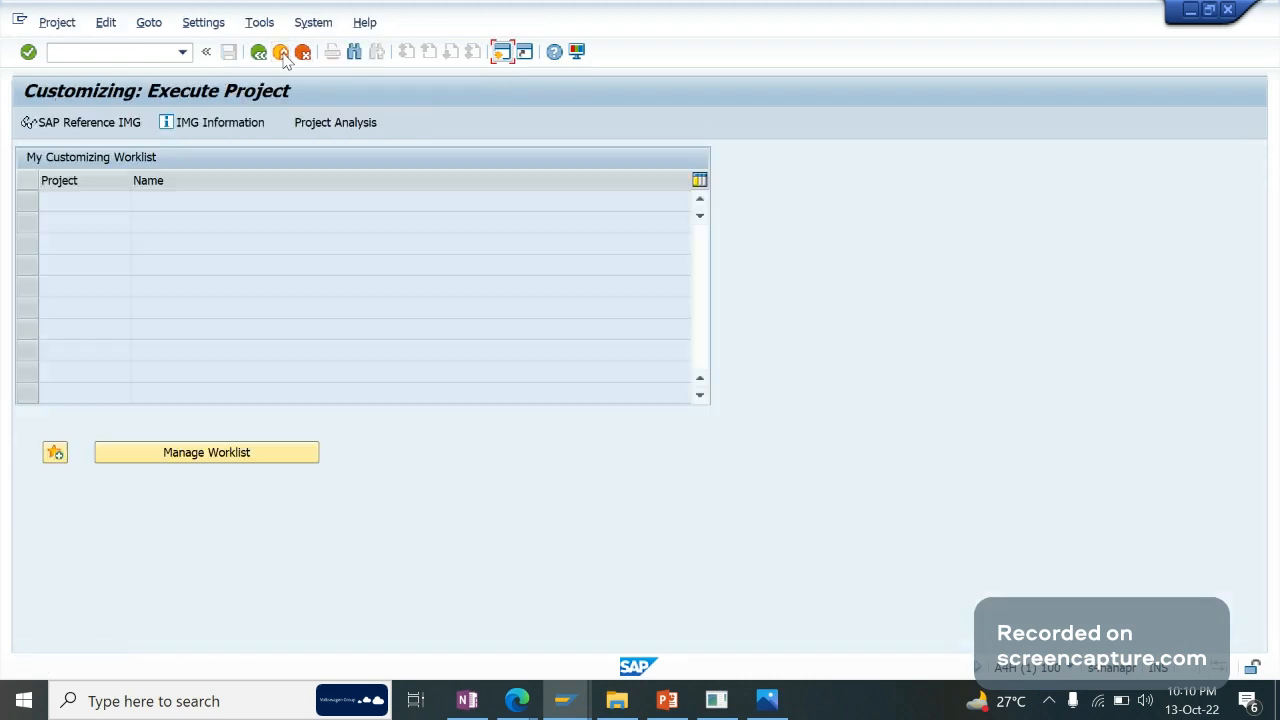
pyautogui.click(281, 52)
pyautogui.click(281, 52)
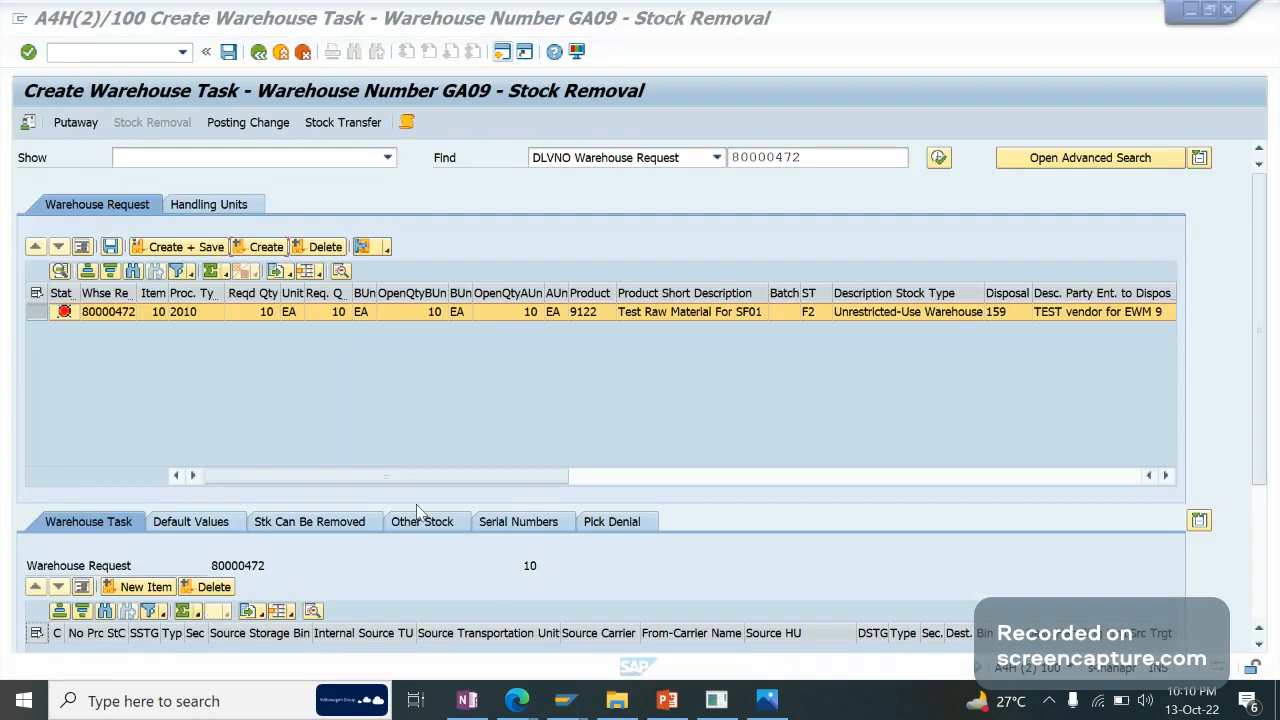
# Leave the warehouse task creation without saving and reload the outbound delivery order by its ERP document number.
pyautogui.click(260, 52)
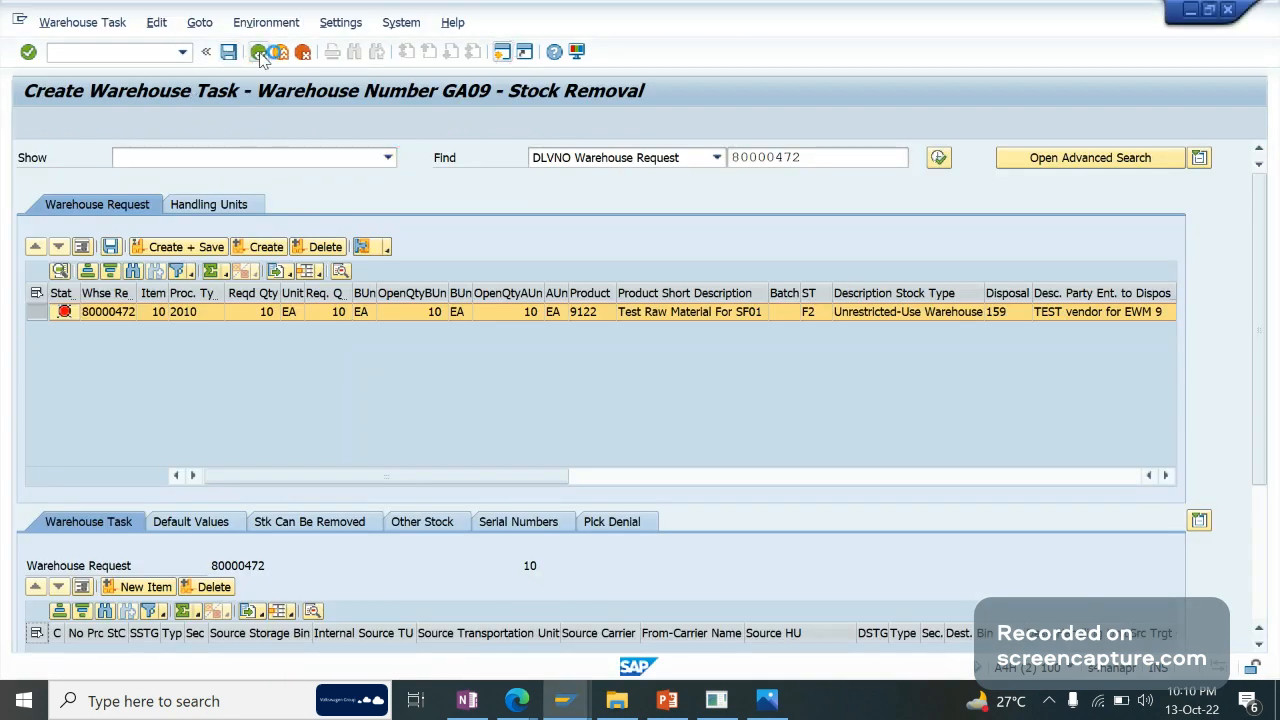
pyautogui.click(487, 395)
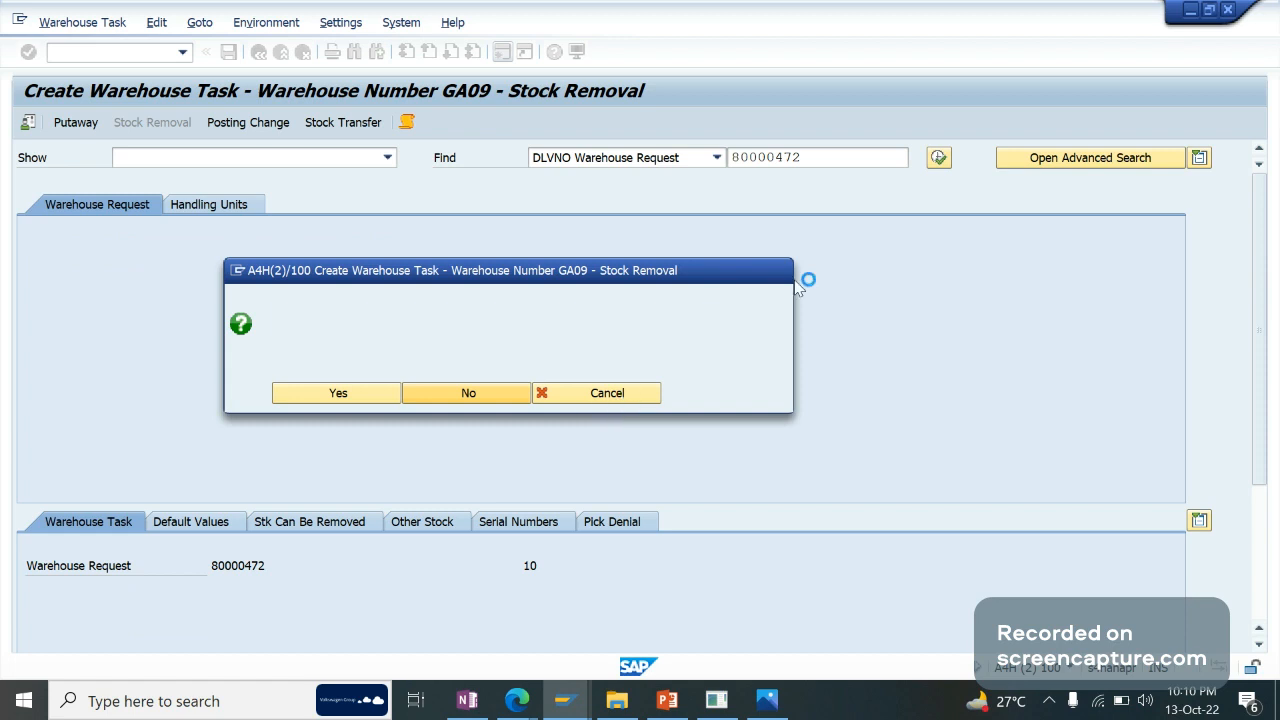
pyautogui.click(851, 157)
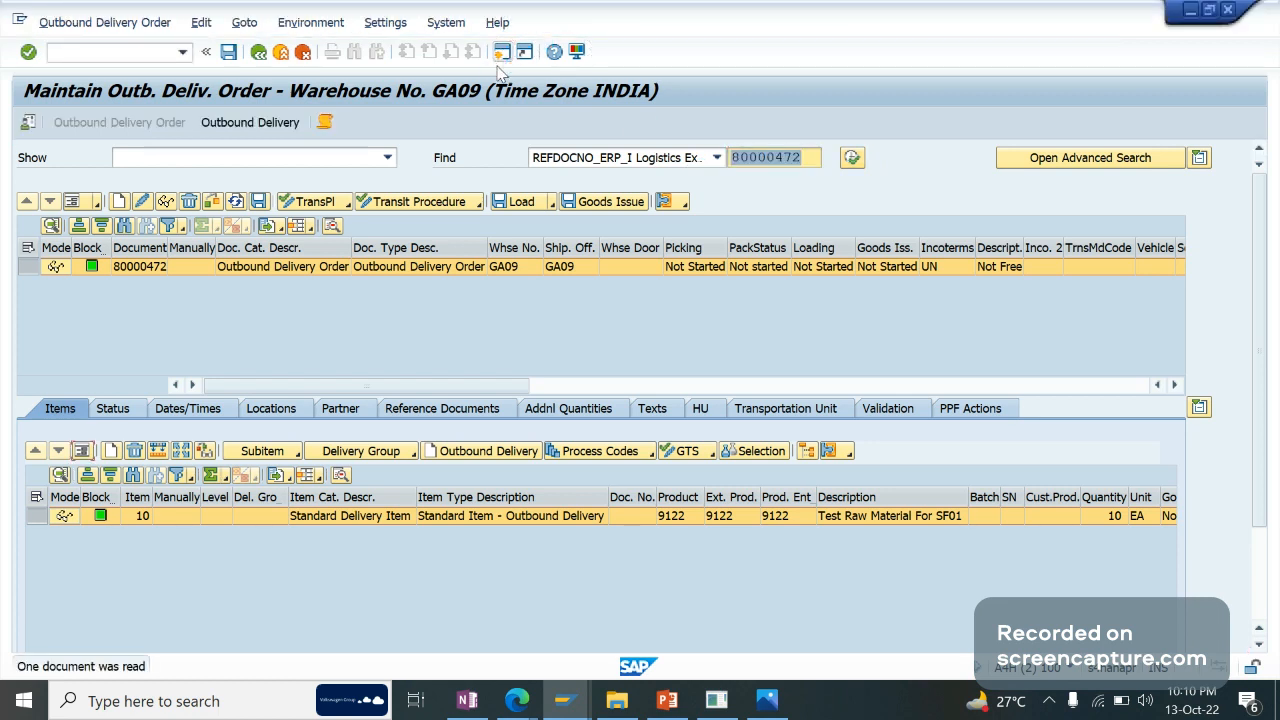
# Open transfer order creation in a new session with transaction lt01 and look at its warehouse number and group fields.
pyautogui.click(502, 52)
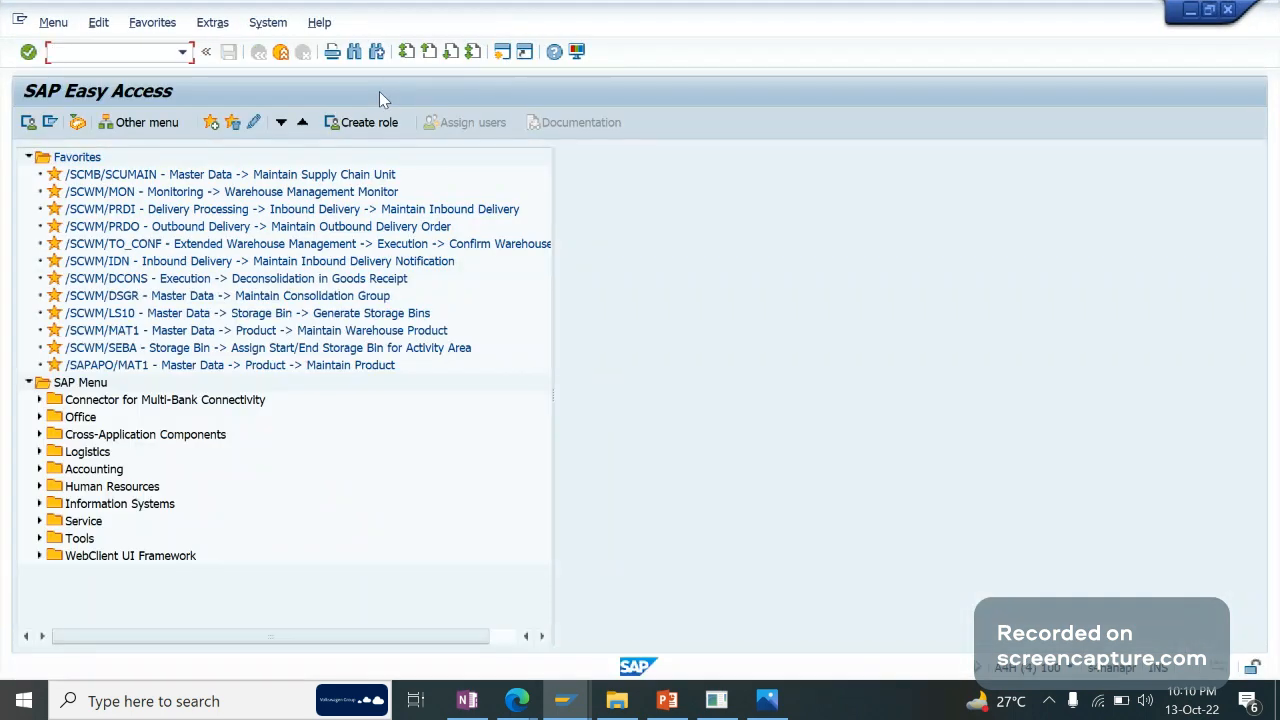
pyautogui.write('lt01')
pyautogui.press('Return')
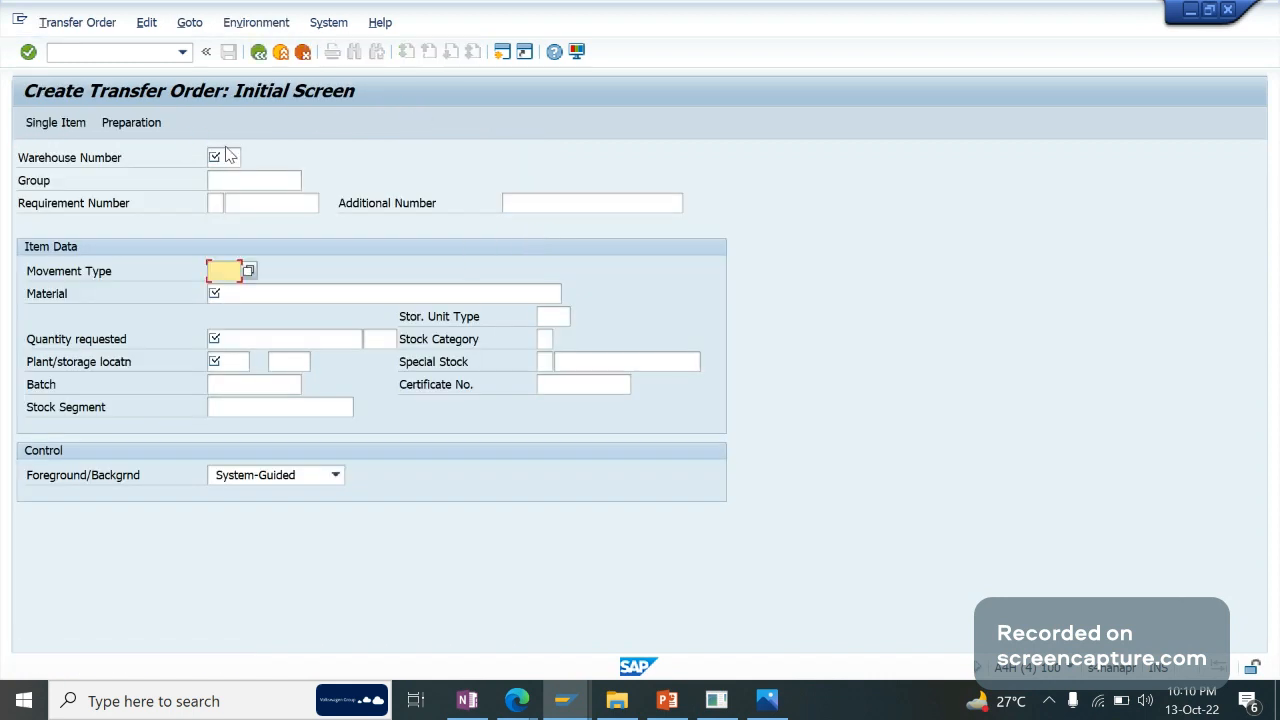
pyautogui.click(228, 157)
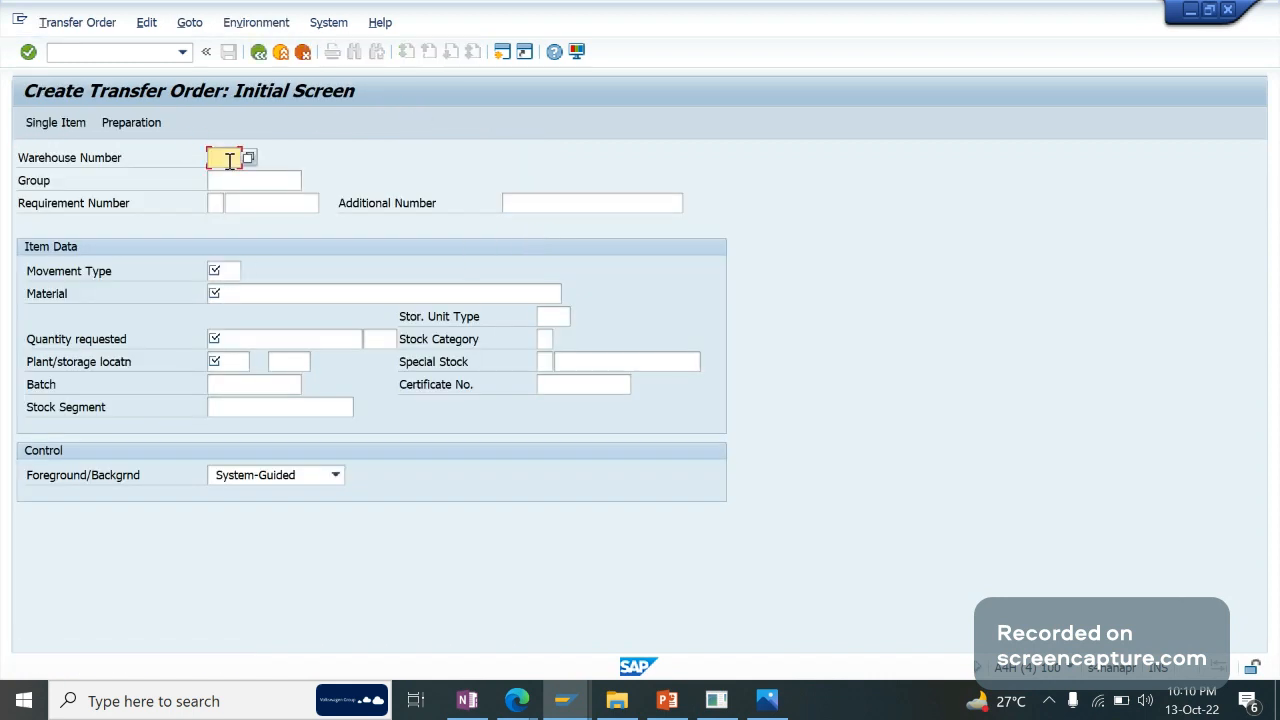
pyautogui.click(295, 181)
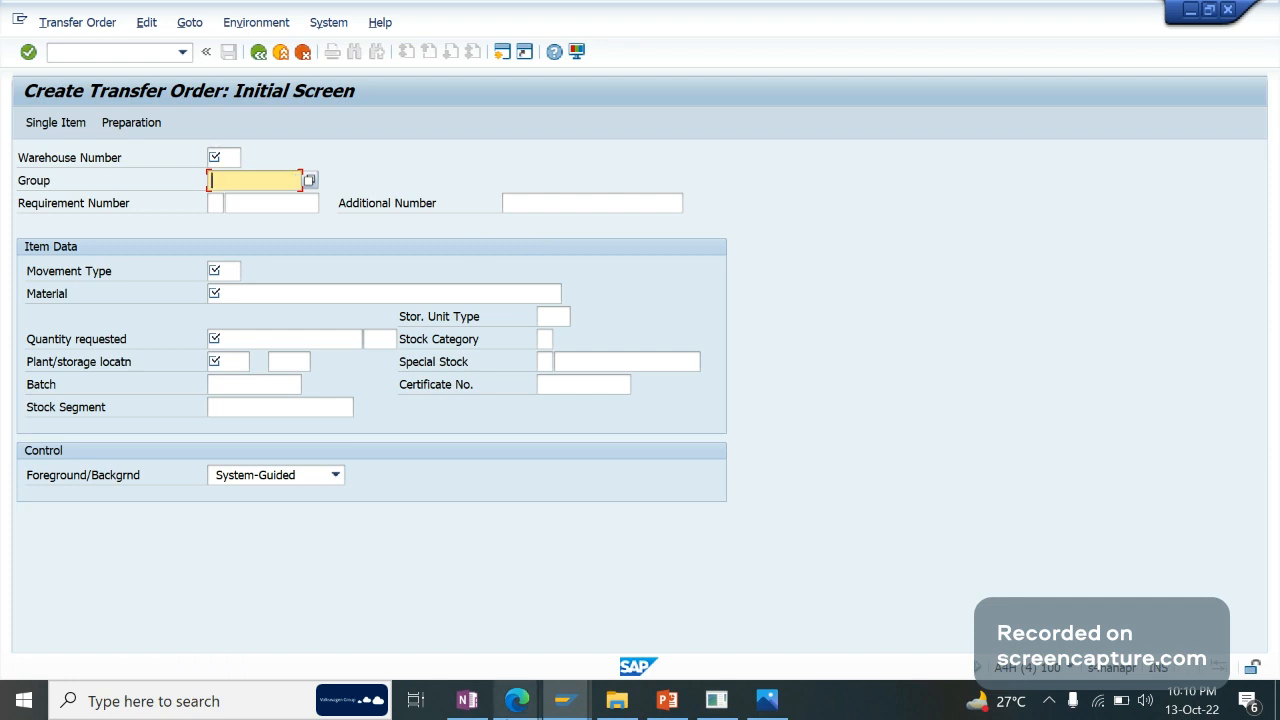
# Search the web in a new Edge tab for "561 movement type in sap" and highlight the explanation of its use.
pyautogui.click(516, 700)
pyautogui.click(369, 616)
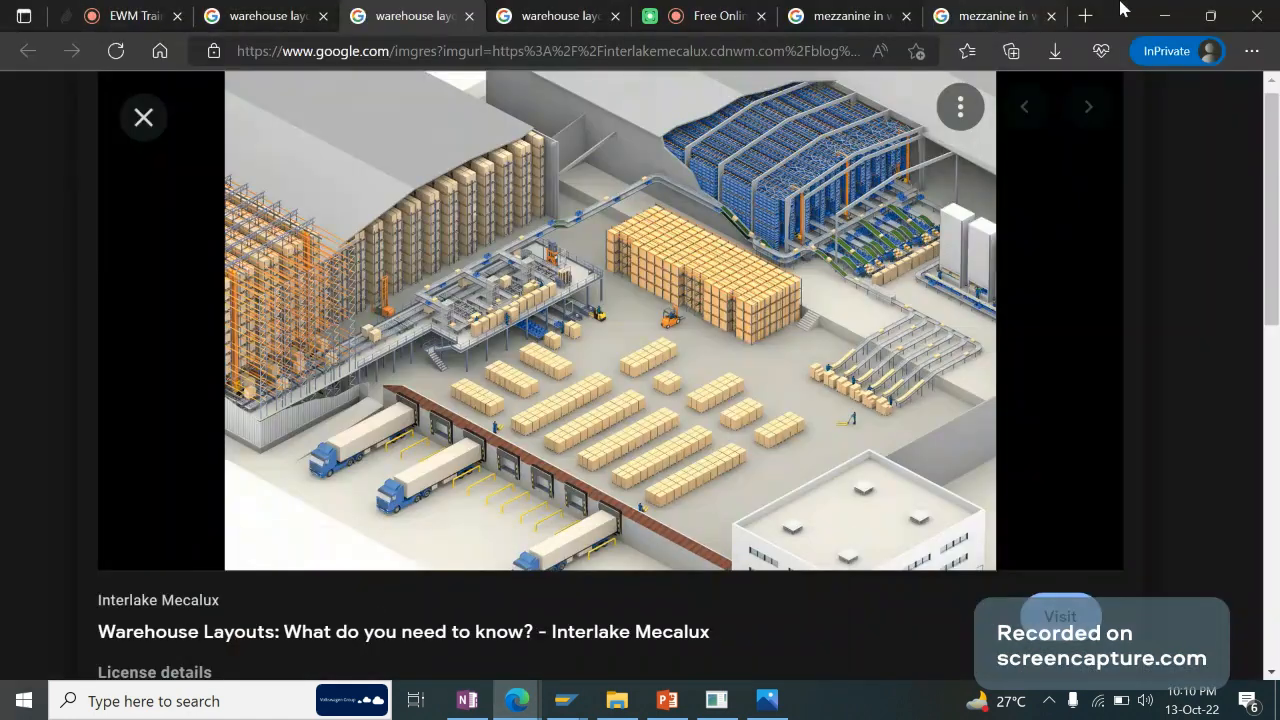
pyautogui.click(1097, 24)
pyautogui.write('561 ')
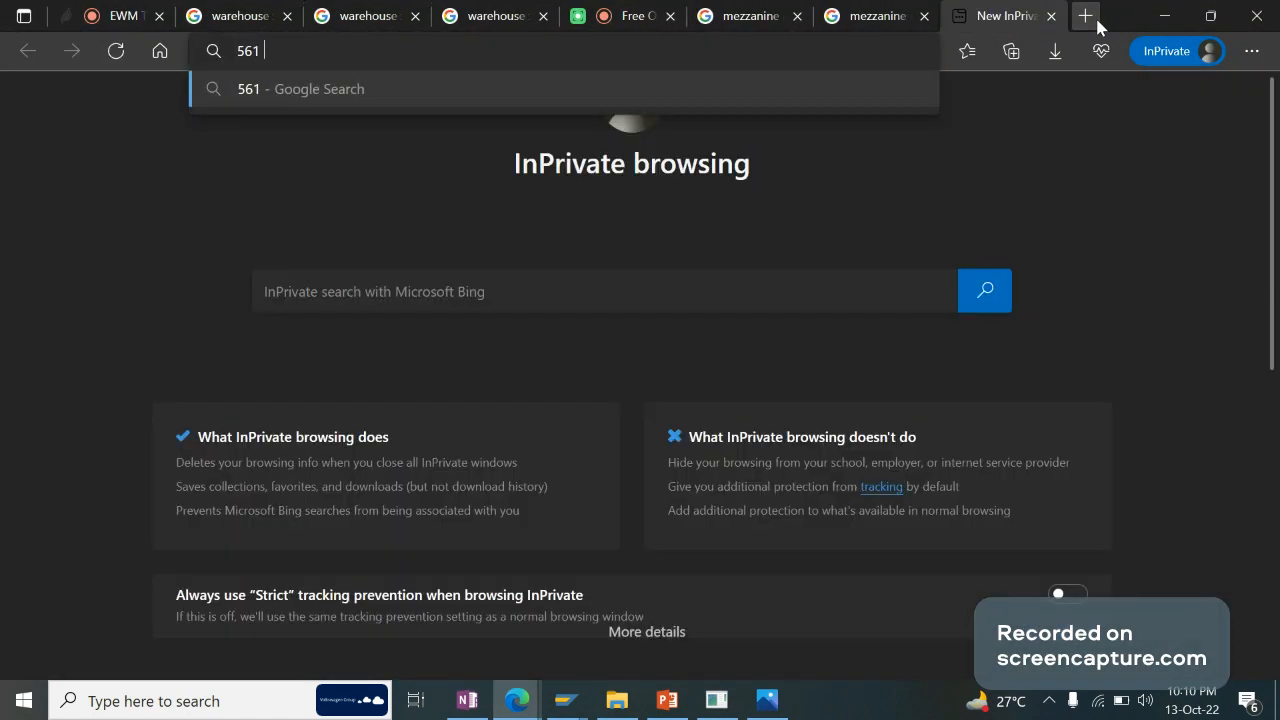
pyautogui.write('movement ty')
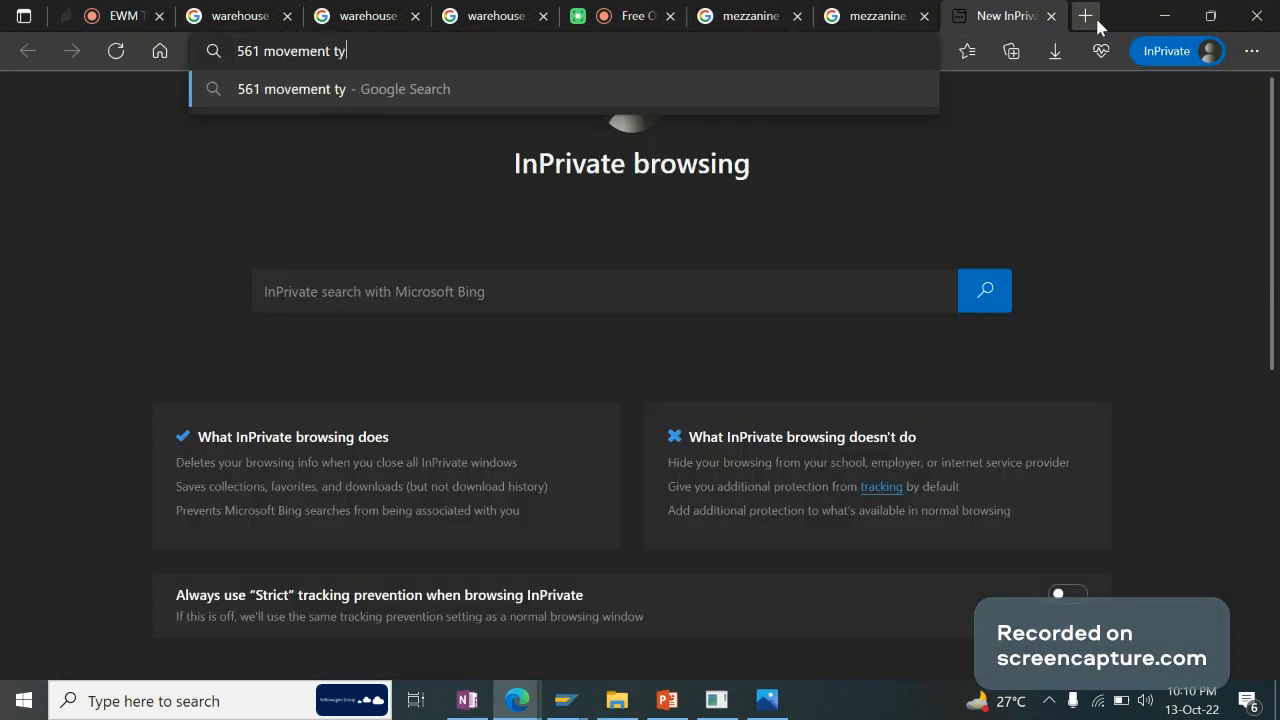
pyautogui.write('pe in sap')
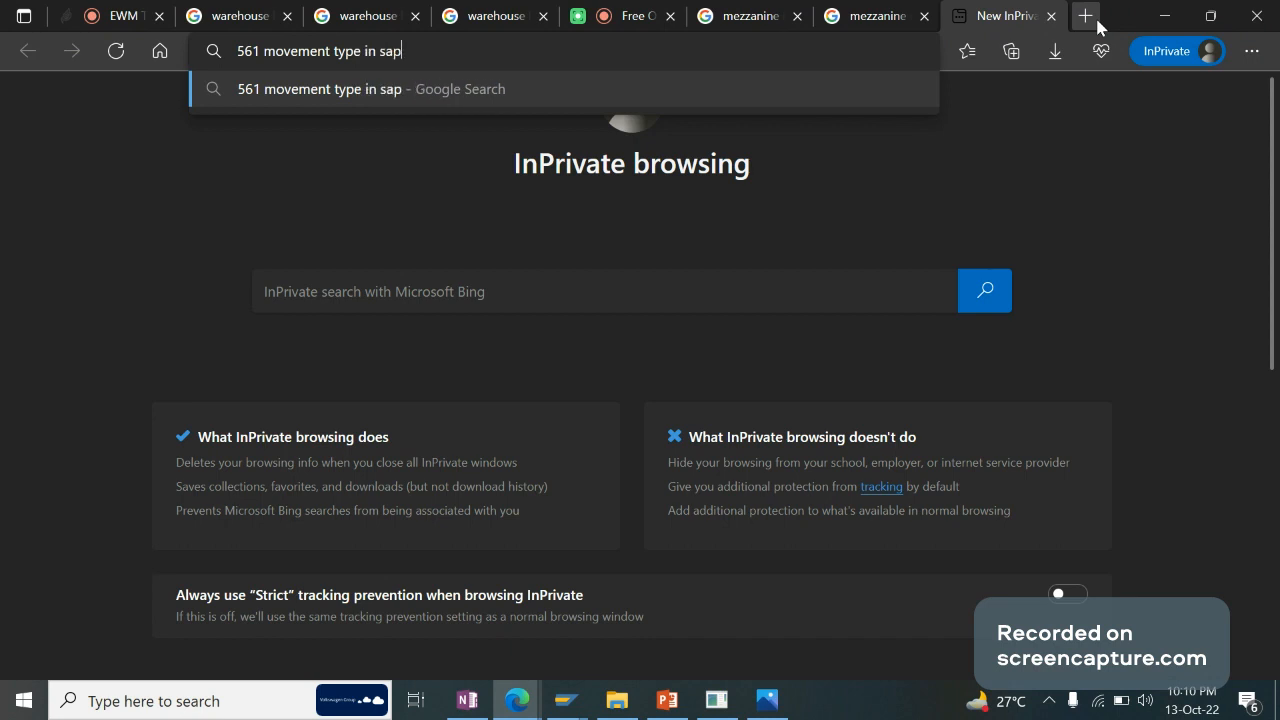
pyautogui.press('Return')
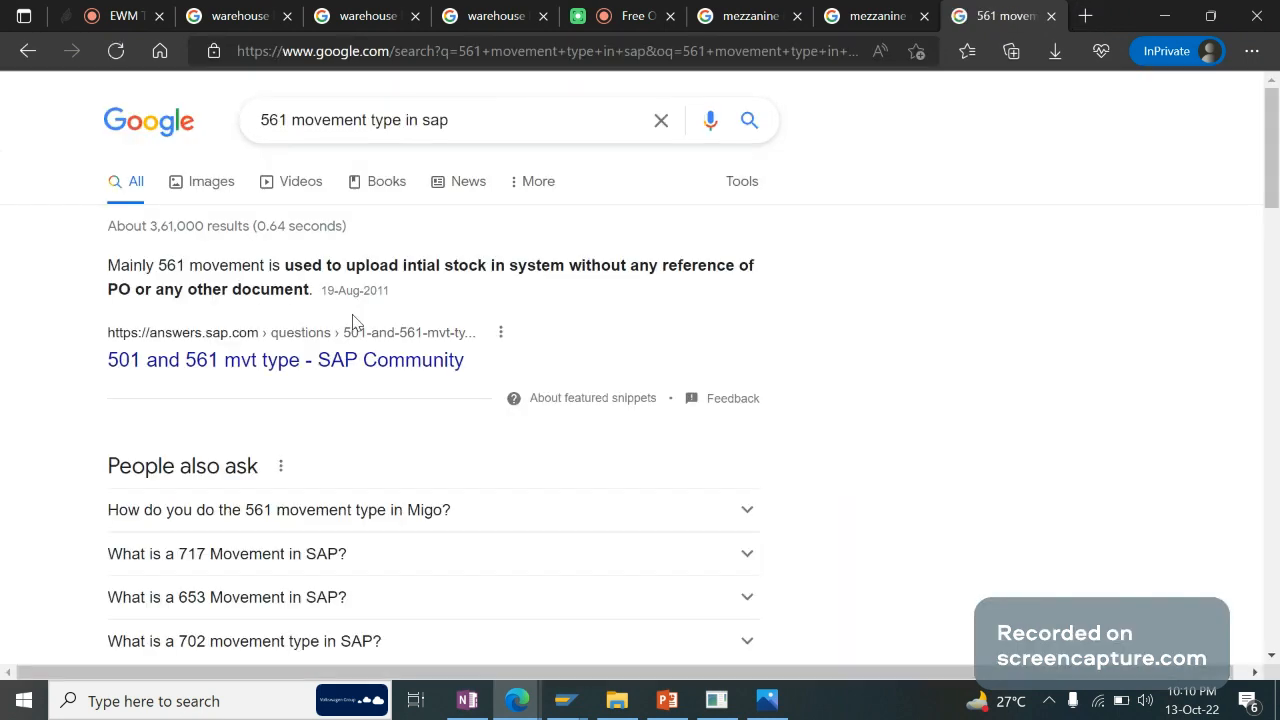
pyautogui.moveTo(294, 265); pyautogui.dragTo(523, 291)
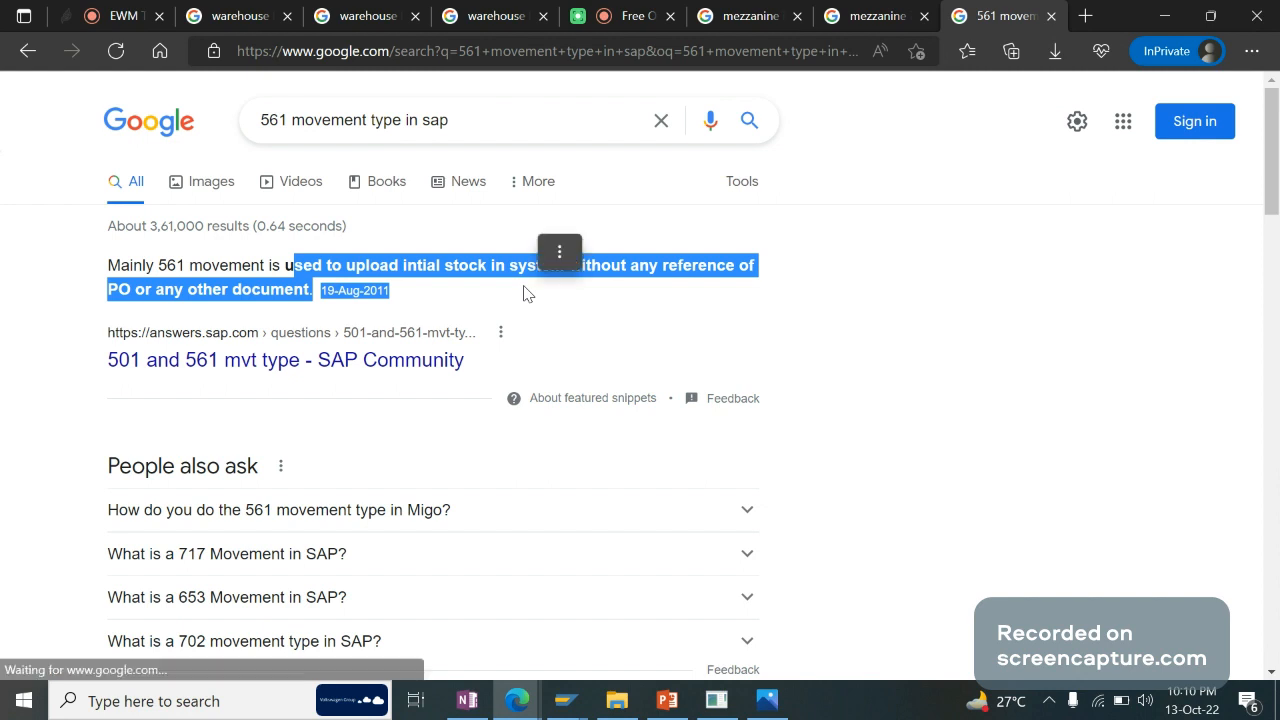
# Return to SAP, check the Jitsi meeting page briefly, and leave the transfer order creation with /n.
pyautogui.hotkey('alt', 'Tab')
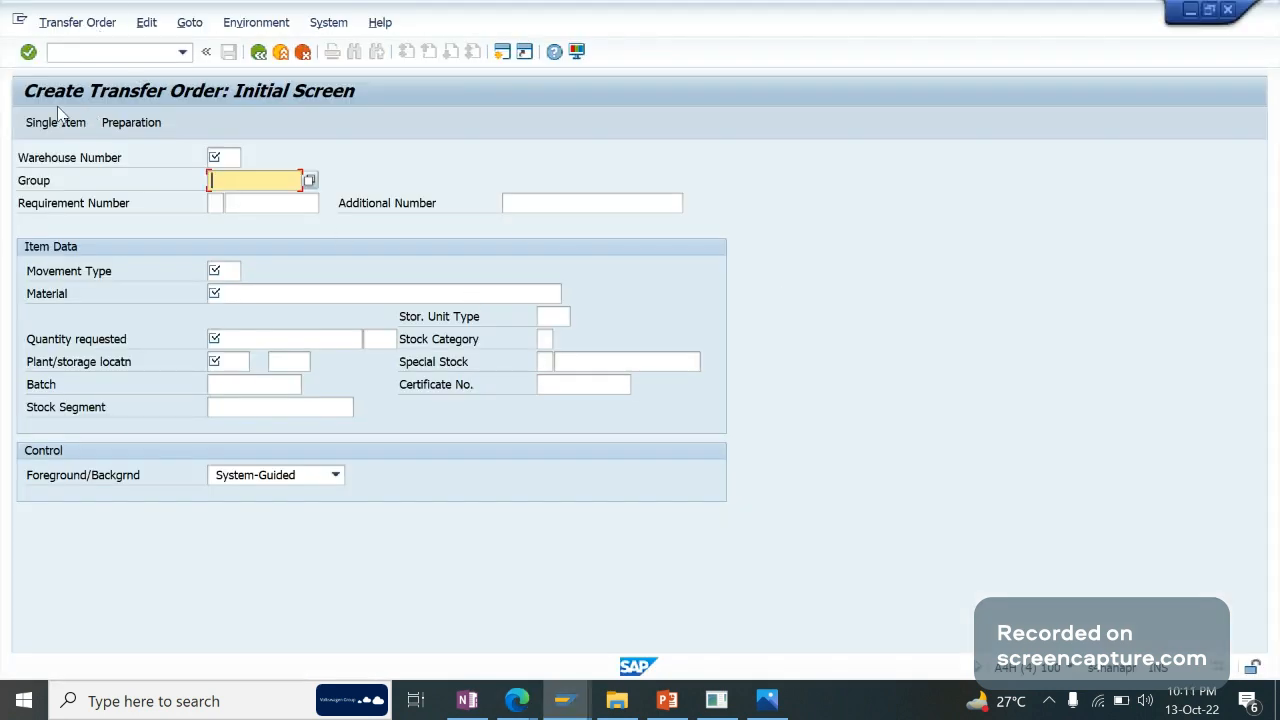
pyautogui.click(82, 56)
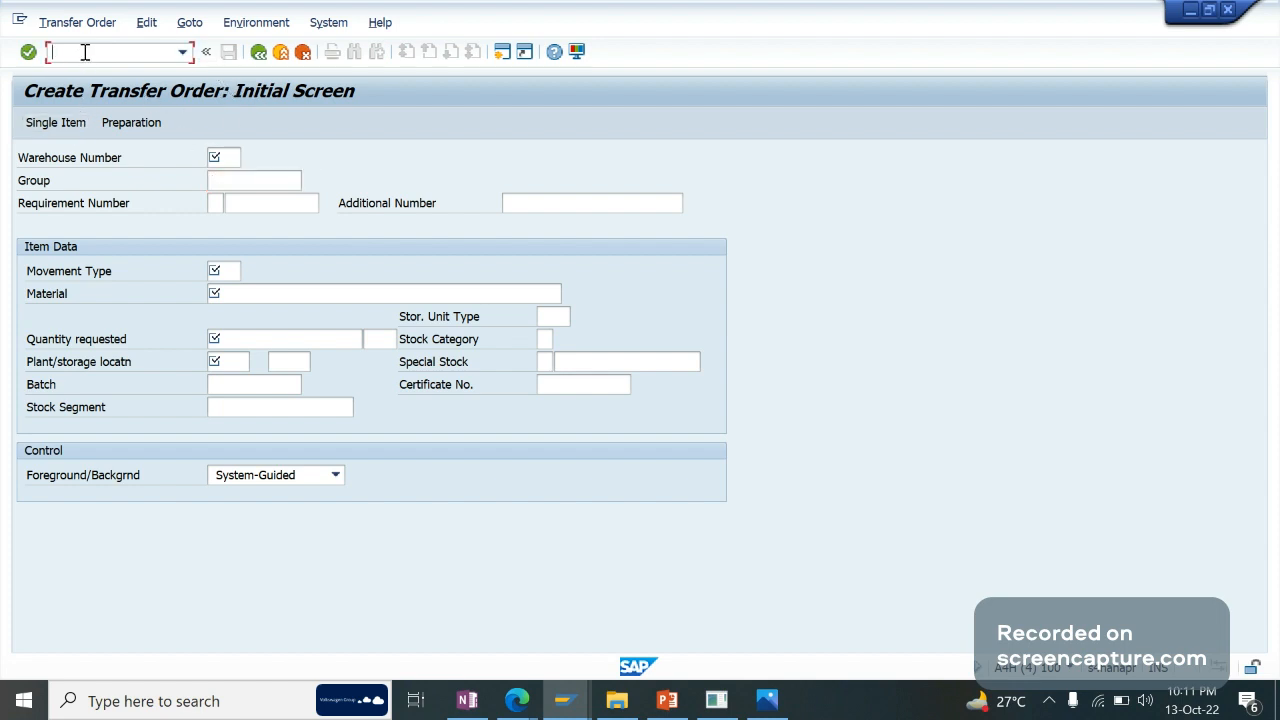
pyautogui.moveTo(517, 700)
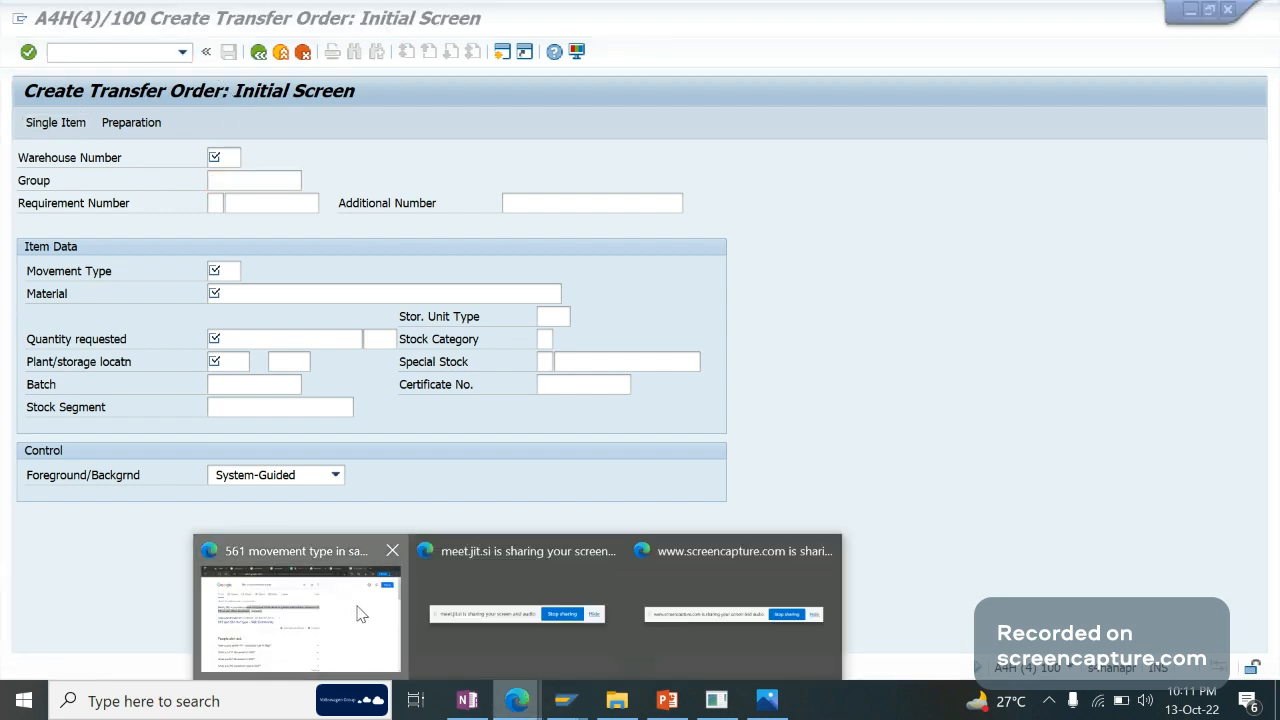
pyautogui.click(360, 610)
pyautogui.click(115, 22)
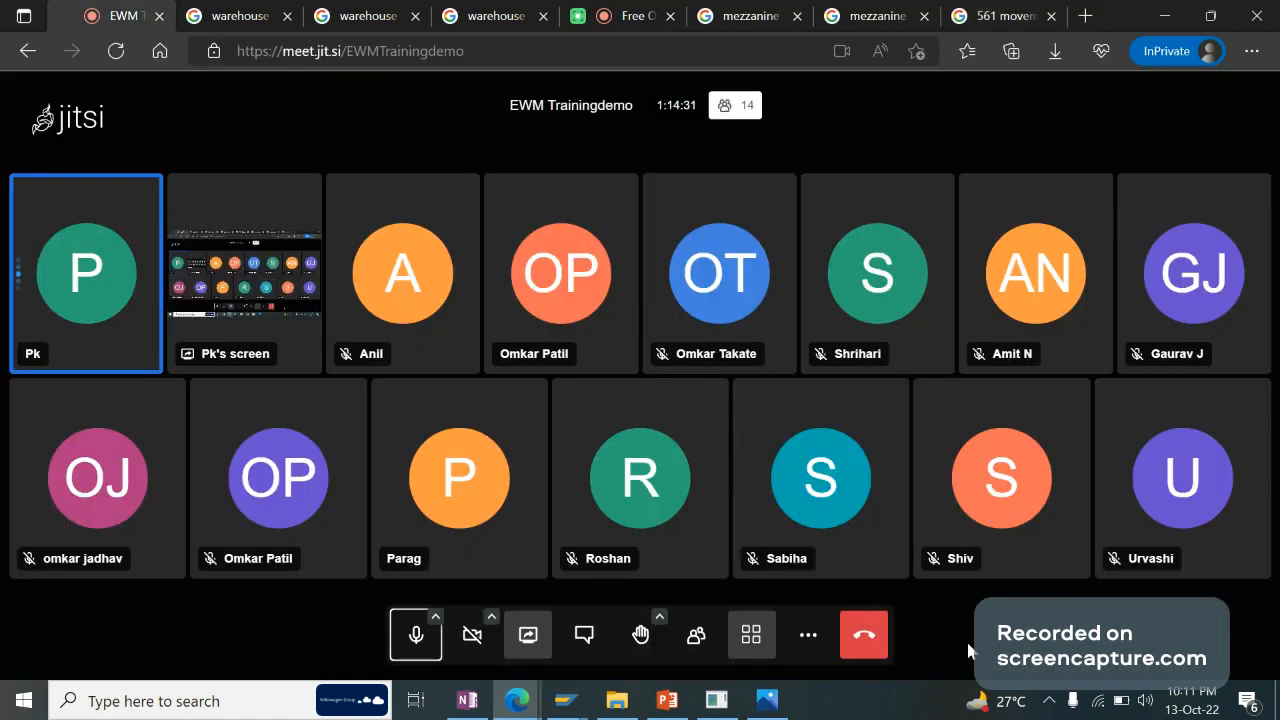
pyautogui.hotkey('alt', 'Tab')
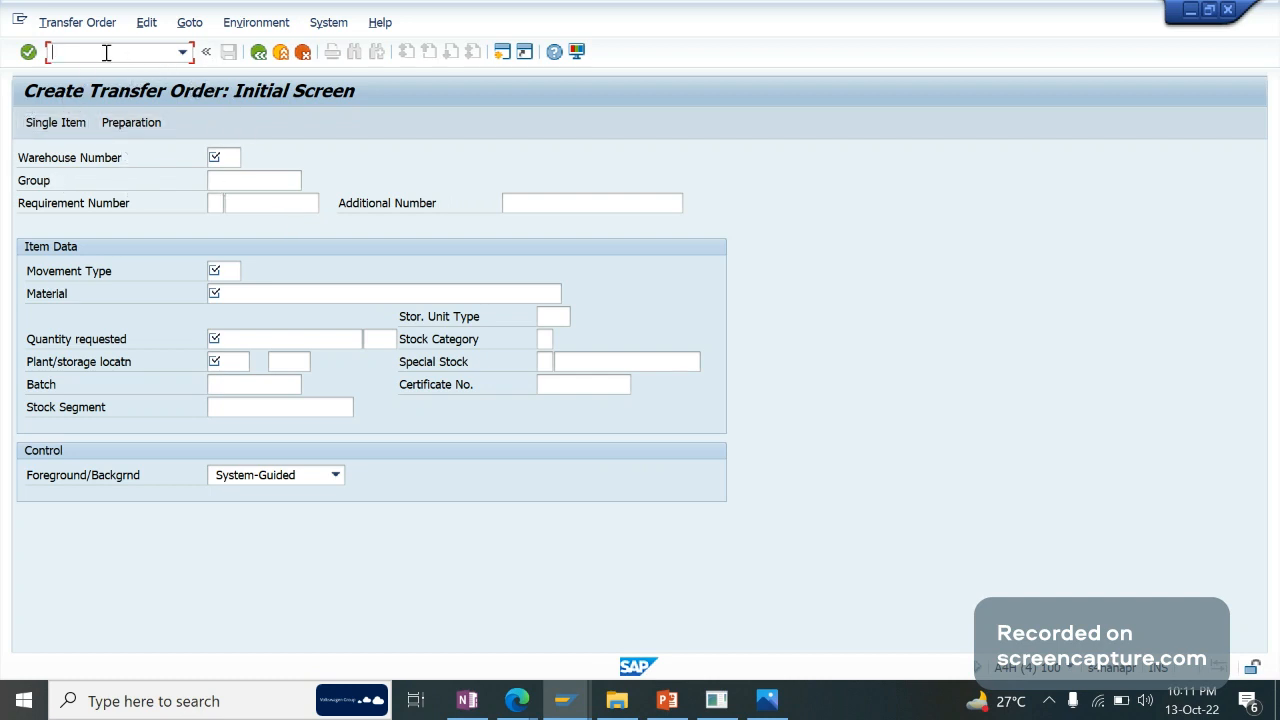
pyautogui.write('/n')
pyautogui.press('Return')
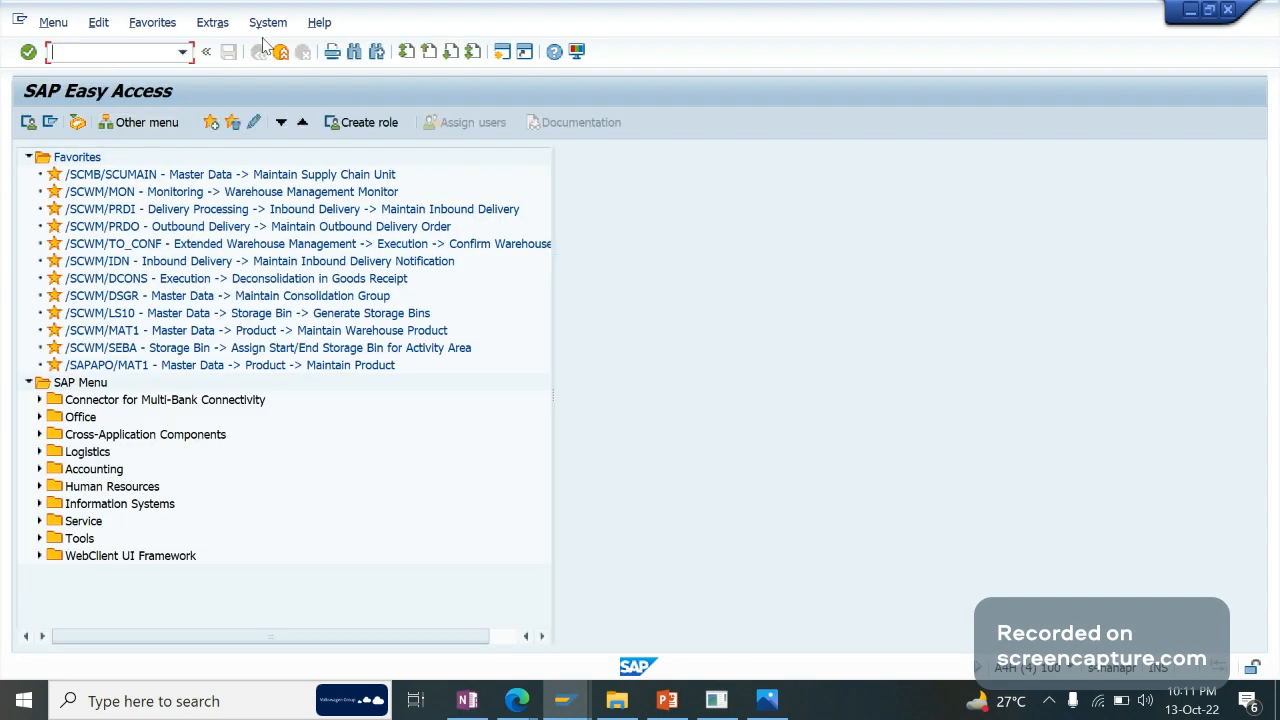
# Switch from the meeting page to the SAP session showing the Warehouse Management Monitor for GA09.
pyautogui.hotkey('alt', 'Tab')
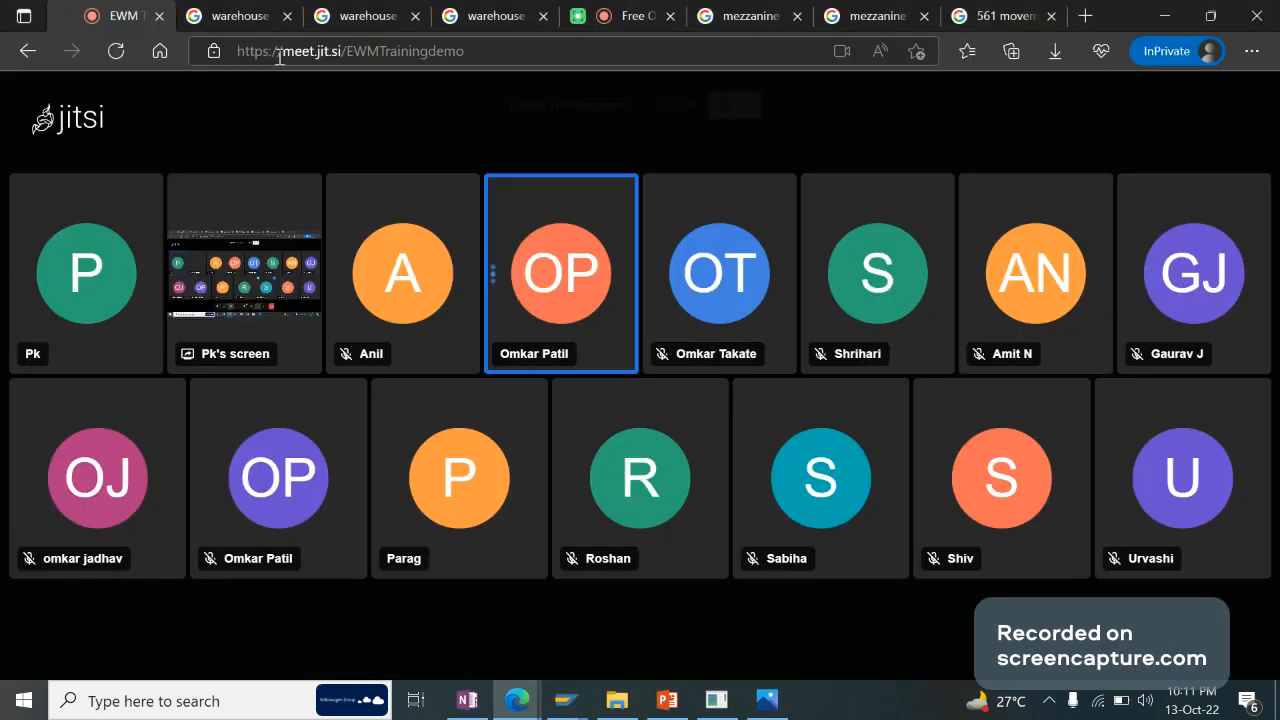
pyautogui.click(568, 700)
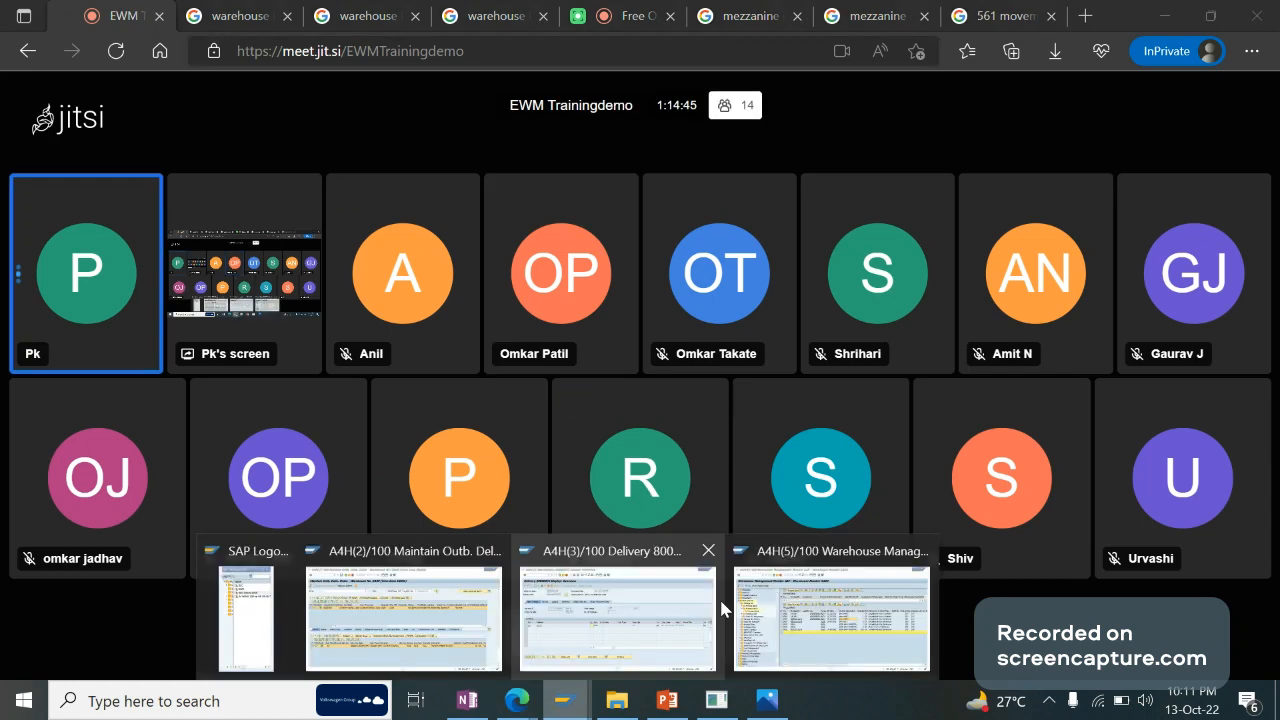
pyautogui.click(790, 615)
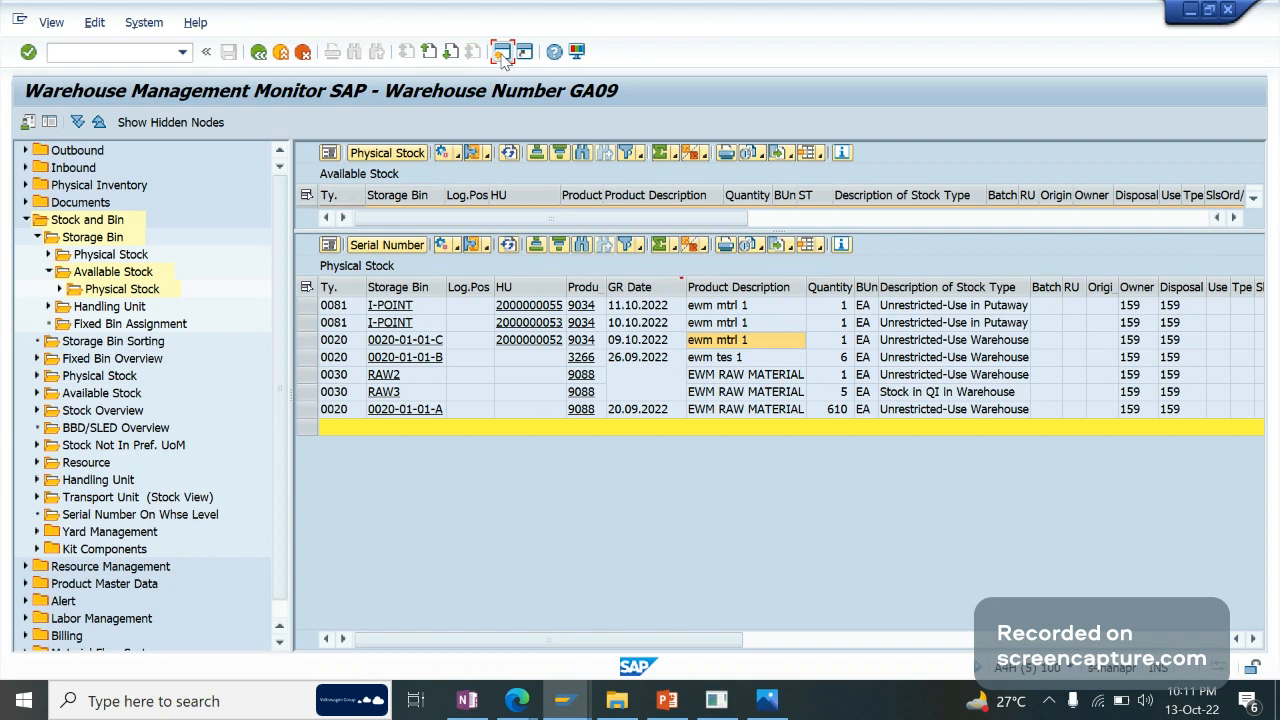
# Open Stock Data Transfer in a new session with transaction /n/scwm/isu and look at its upload options for warehouse GA09.
pyautogui.click(501, 52)
pyautogui.write('/n')
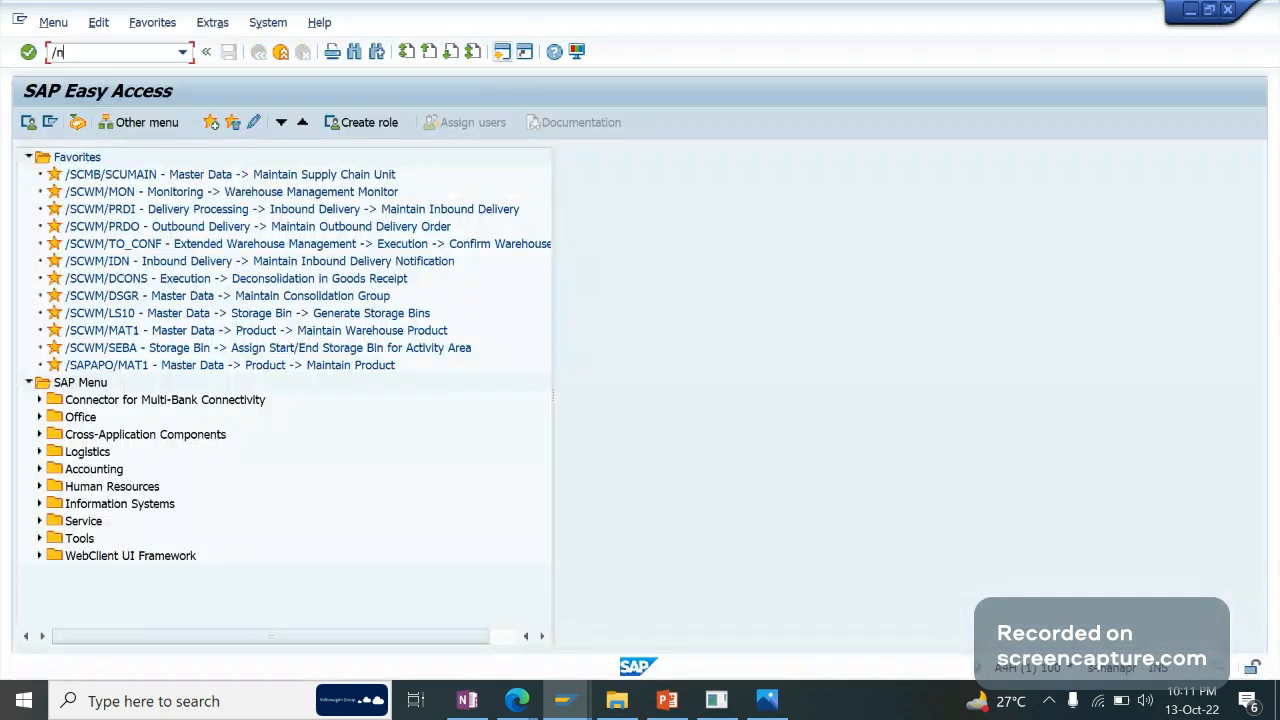
pyautogui.write('/scwm/isu')
pyautogui.press('Return')
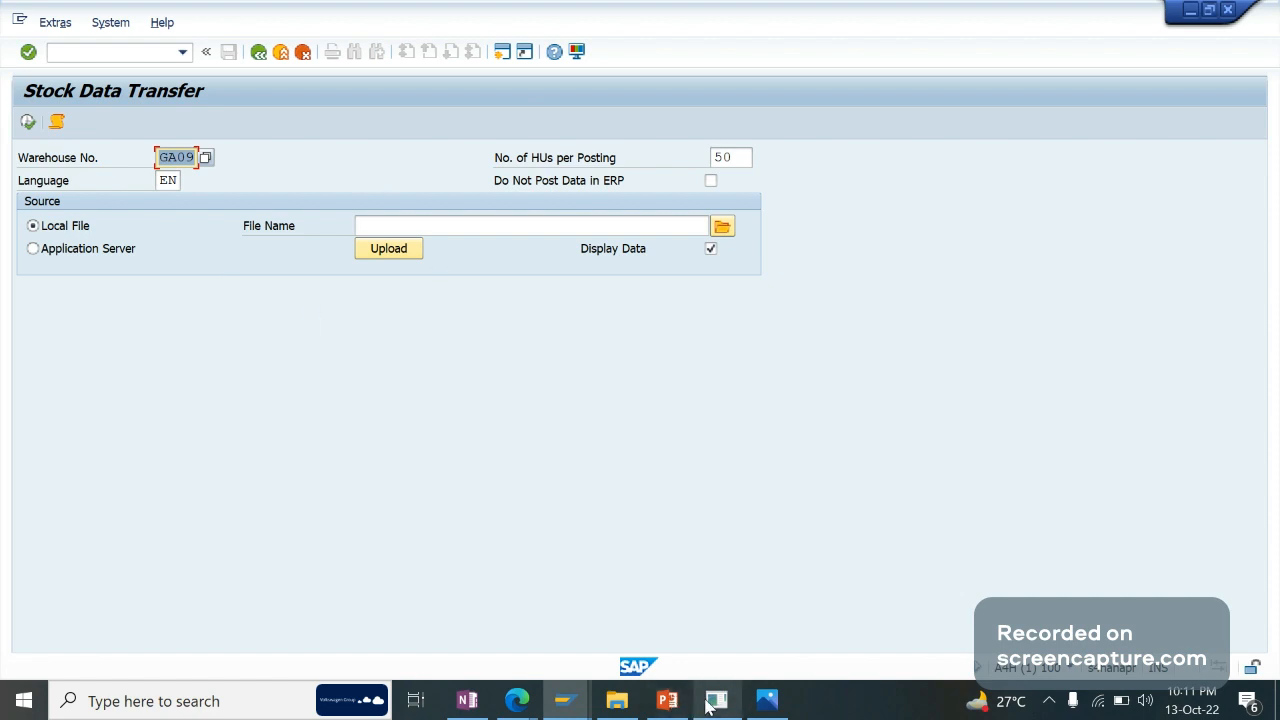
pyautogui.moveTo(566, 712)
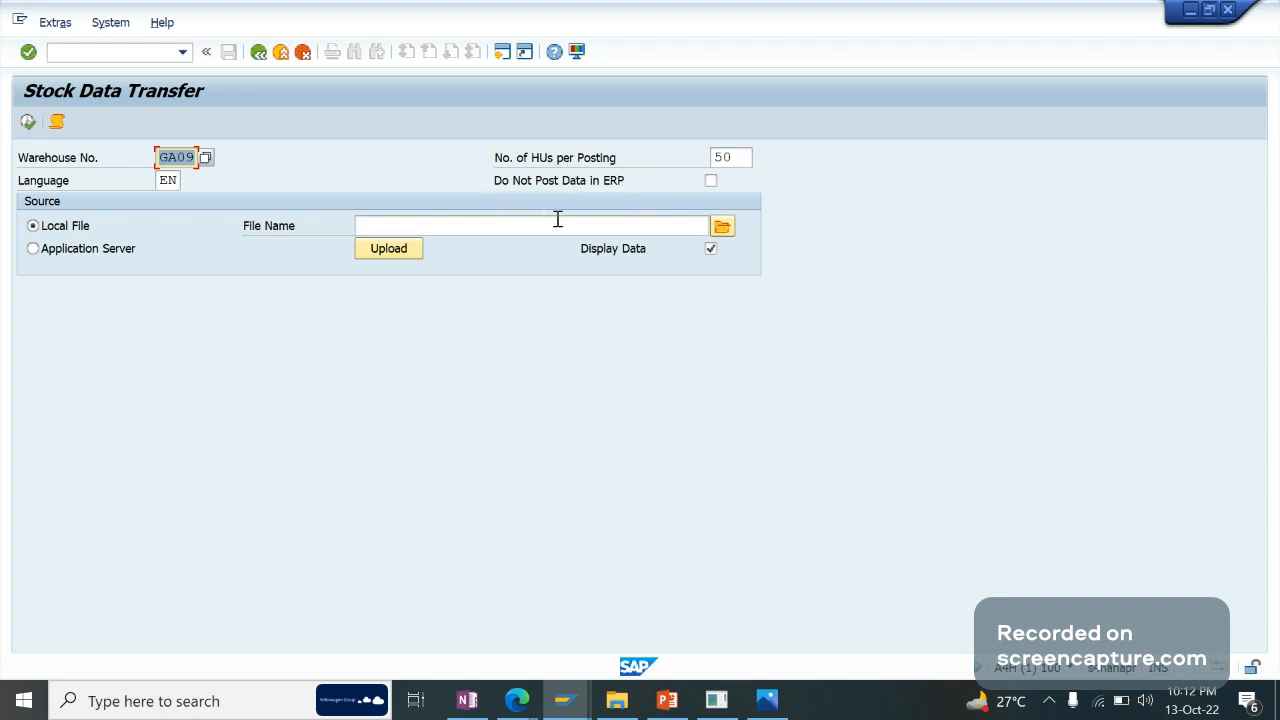
# Switch to OneNote and add a table below the removal rule notes with headers ERP and EWM and entries "ERP Stock 100" and "100".
pyautogui.click(467, 700)
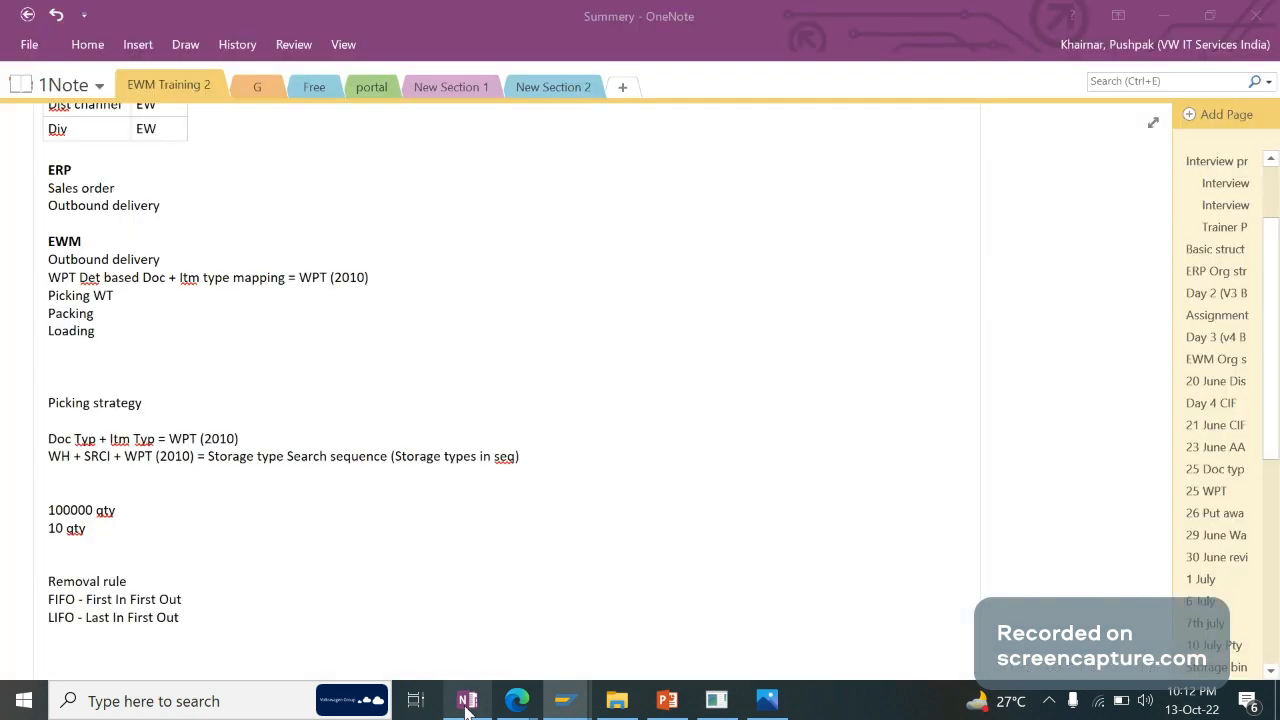
pyautogui.scroll(-3, 220, 662)
pyautogui.scroll(-1, 220, 662)
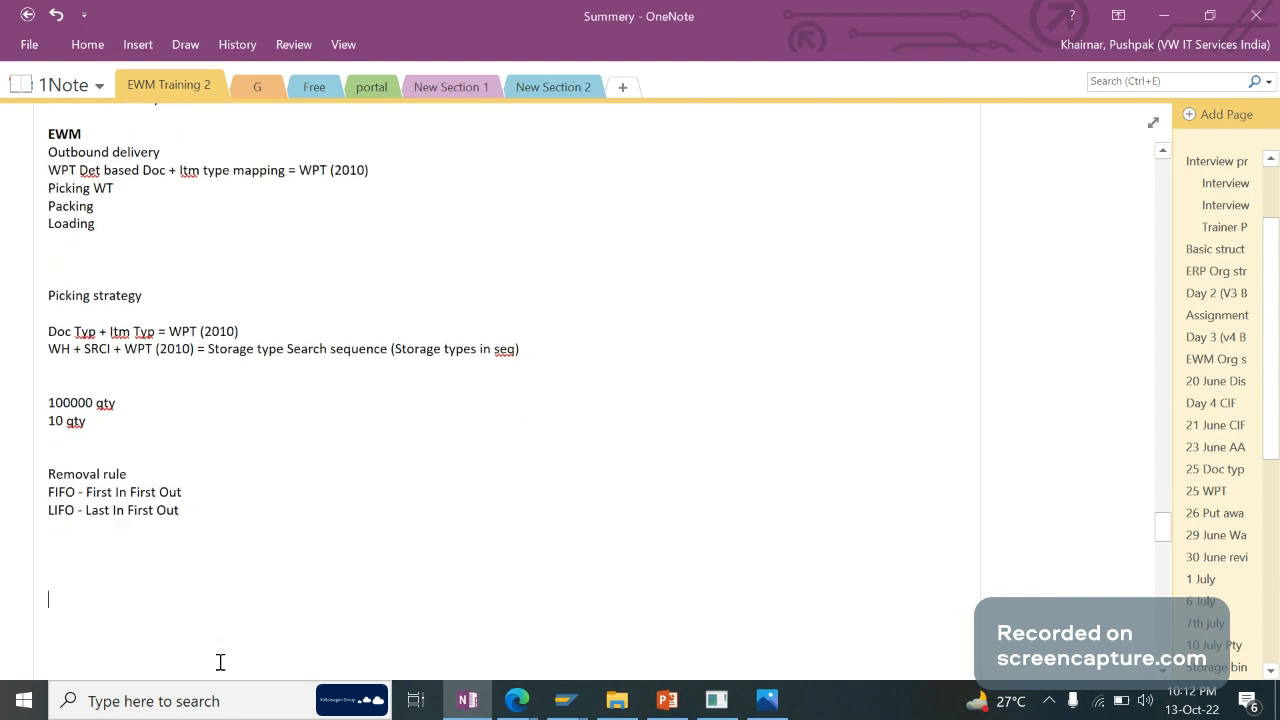
pyautogui.write('ERP')
pyautogui.press('Tab')
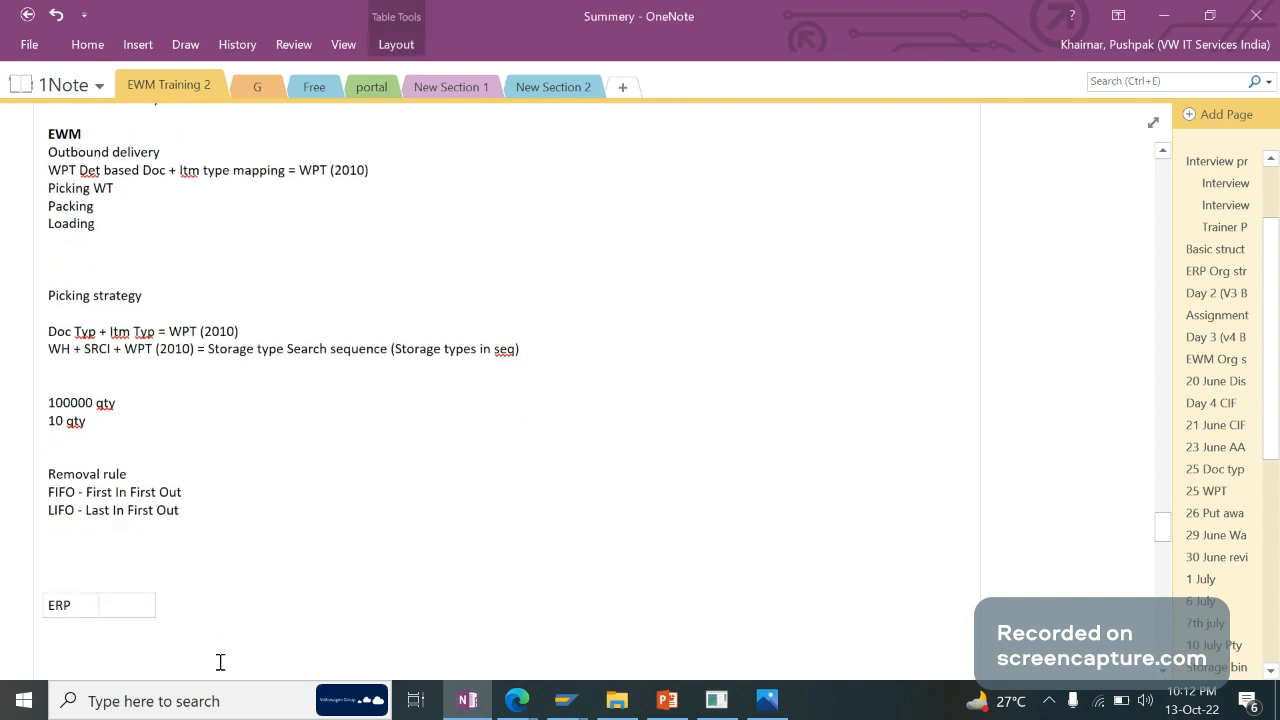
pyautogui.write('EWM')
pyautogui.press('Tab')
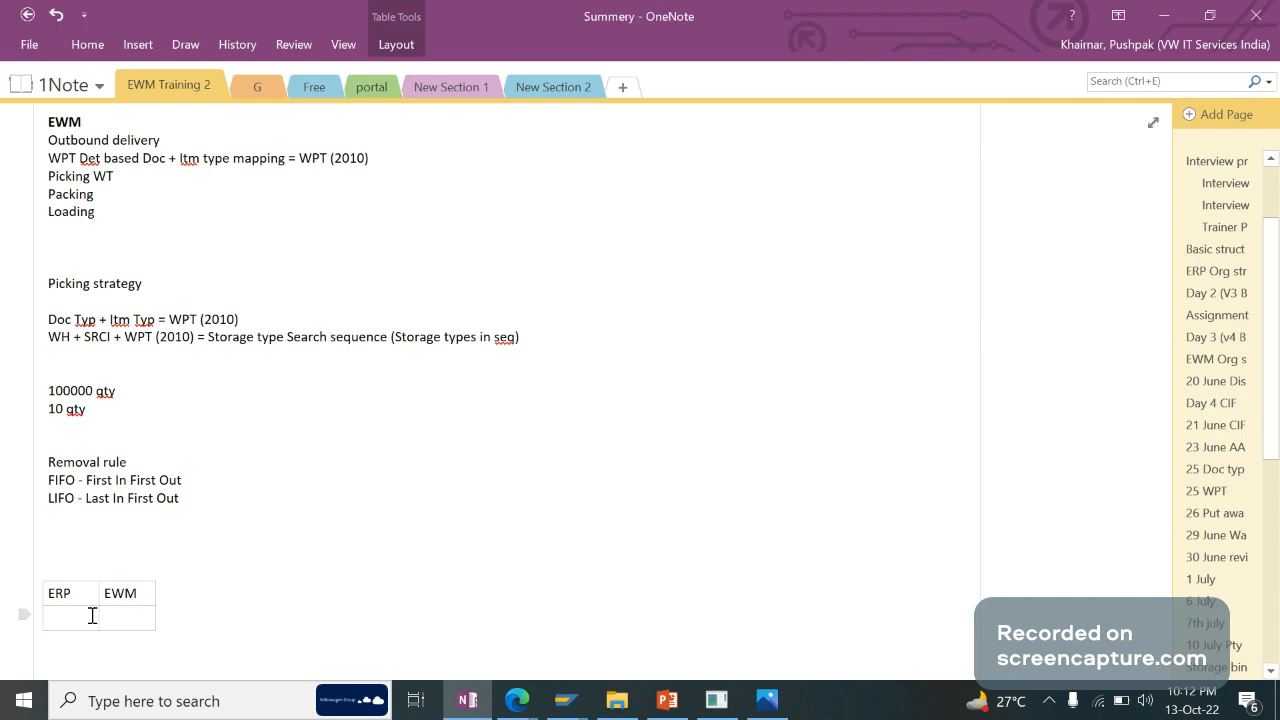
pyautogui.write('ERP Stock 100')
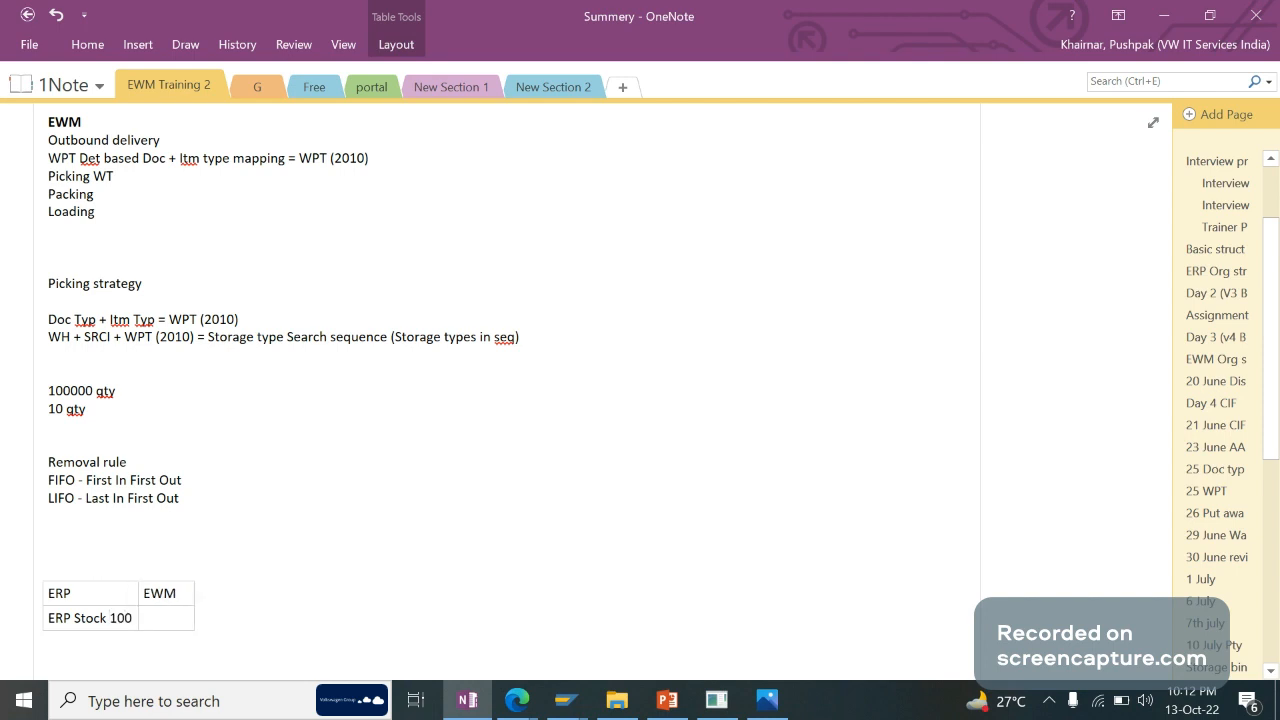
pyautogui.press('Tab')
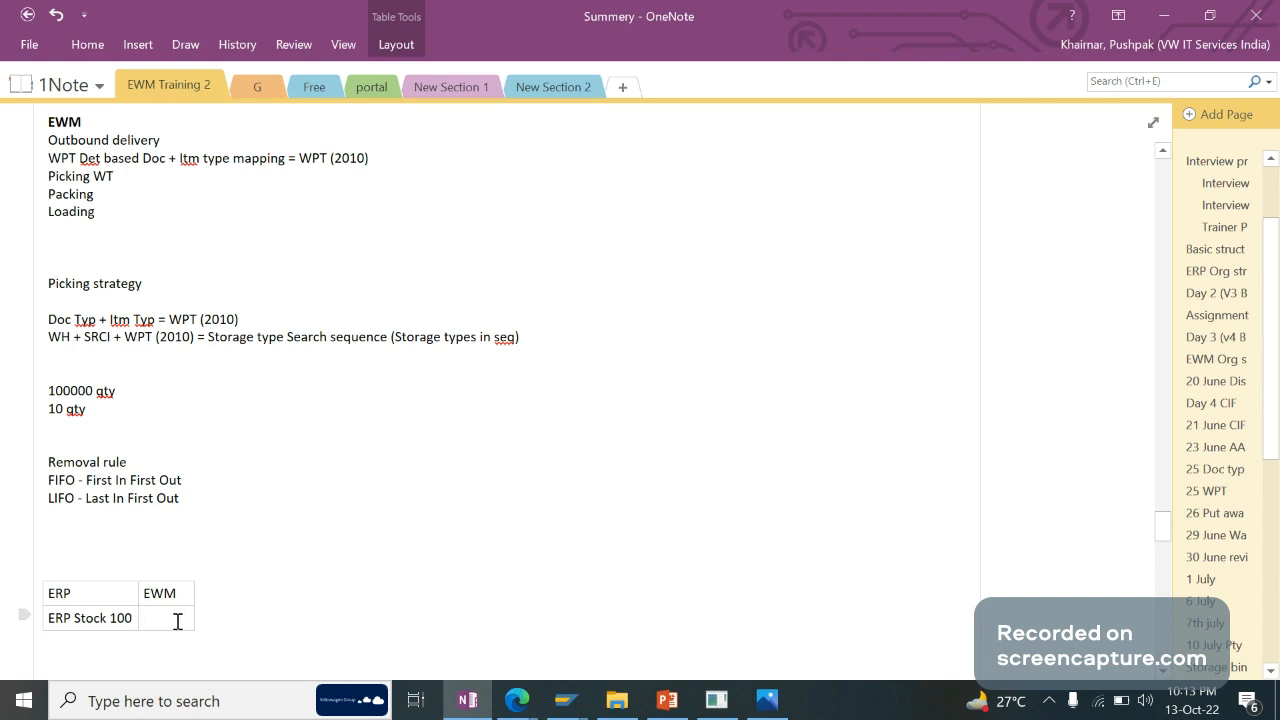
pyautogui.write('100')
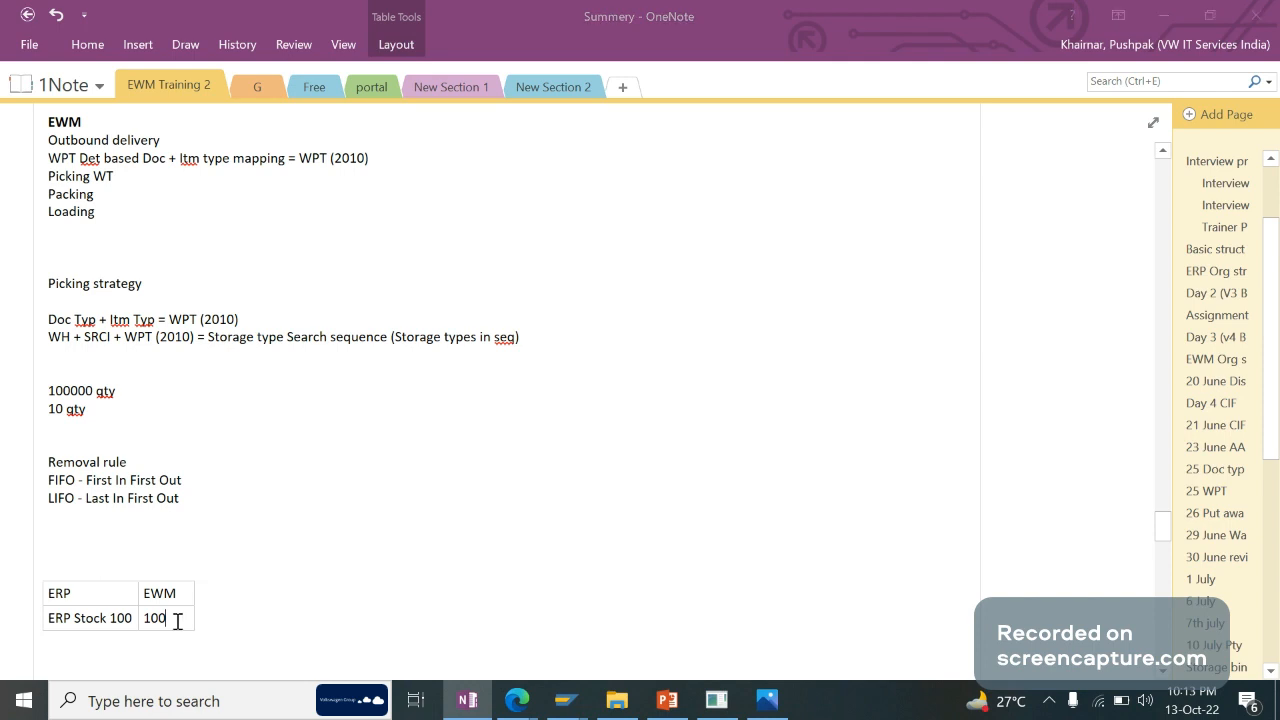
# Look at the Do Not Post Data in ERP option in SAP's Stock Data Transfer and return to OneNote.
pyautogui.hotkey('alt', 'Tab')
pyautogui.click(710, 182)
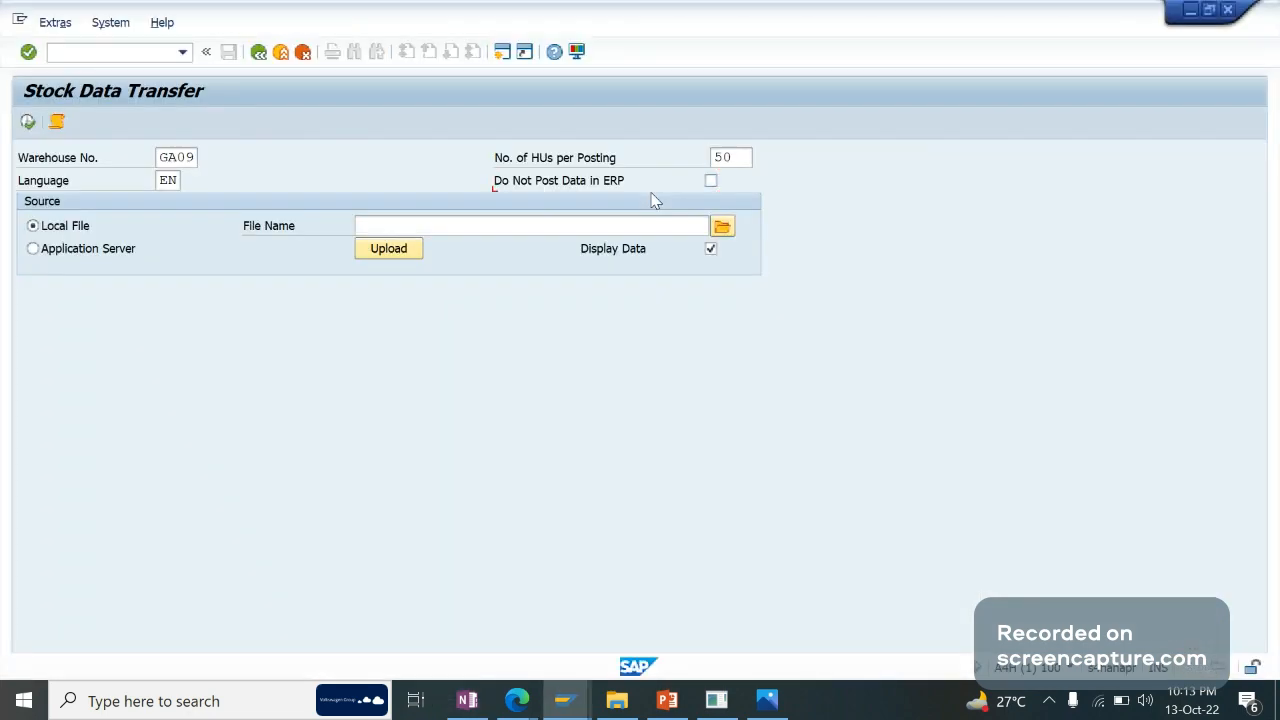
pyautogui.hotkey('alt', 'Tab')
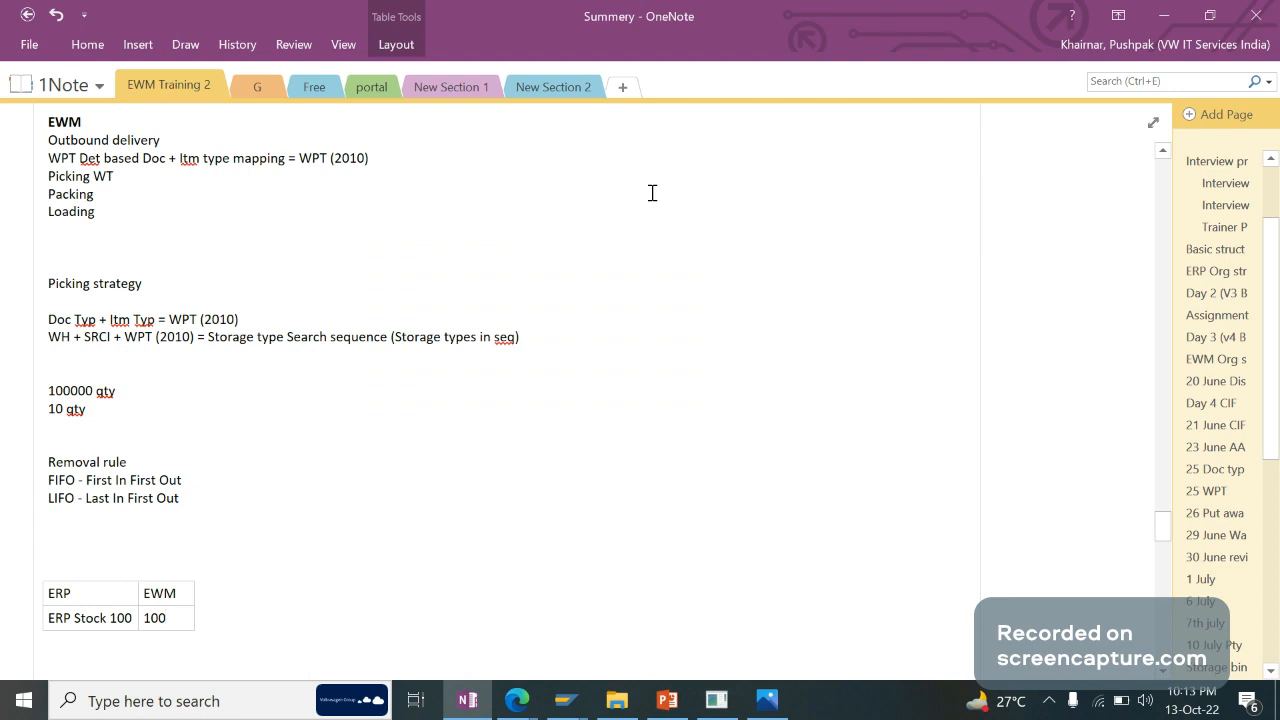
# Replace the entry under the ERP header of the notes table with "100".
pyautogui.click(136, 617)
pyautogui.press('BackSpace')
pyautogui.press('BackSpace')
pyautogui.press('BackSpace')
pyautogui.press('BackSpace')
pyautogui.press('BackSpace')
pyautogui.press('BackSpace')
pyautogui.press('BackSpace')
pyautogui.press('BackSpace')
pyautogui.press('BackSpace')
pyautogui.press('BackSpace')
pyautogui.press('BackSpace')
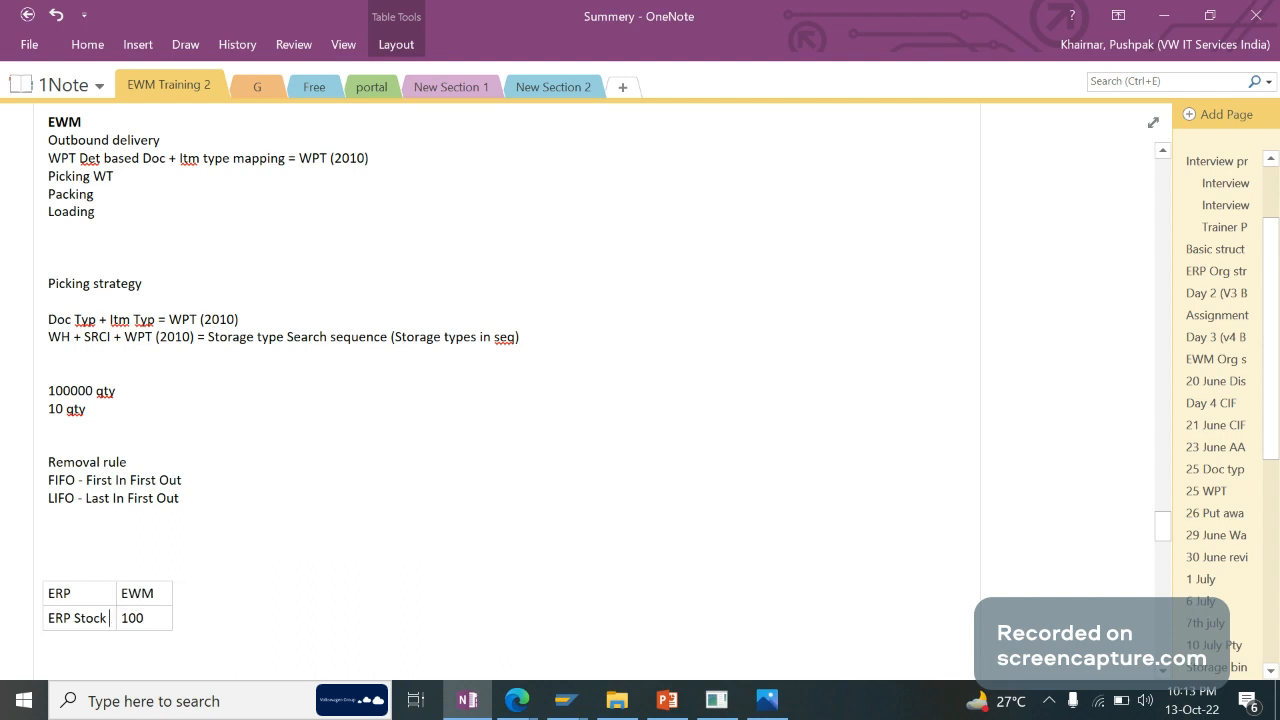
pyautogui.press('BackSpace')
pyautogui.press('BackSpace')
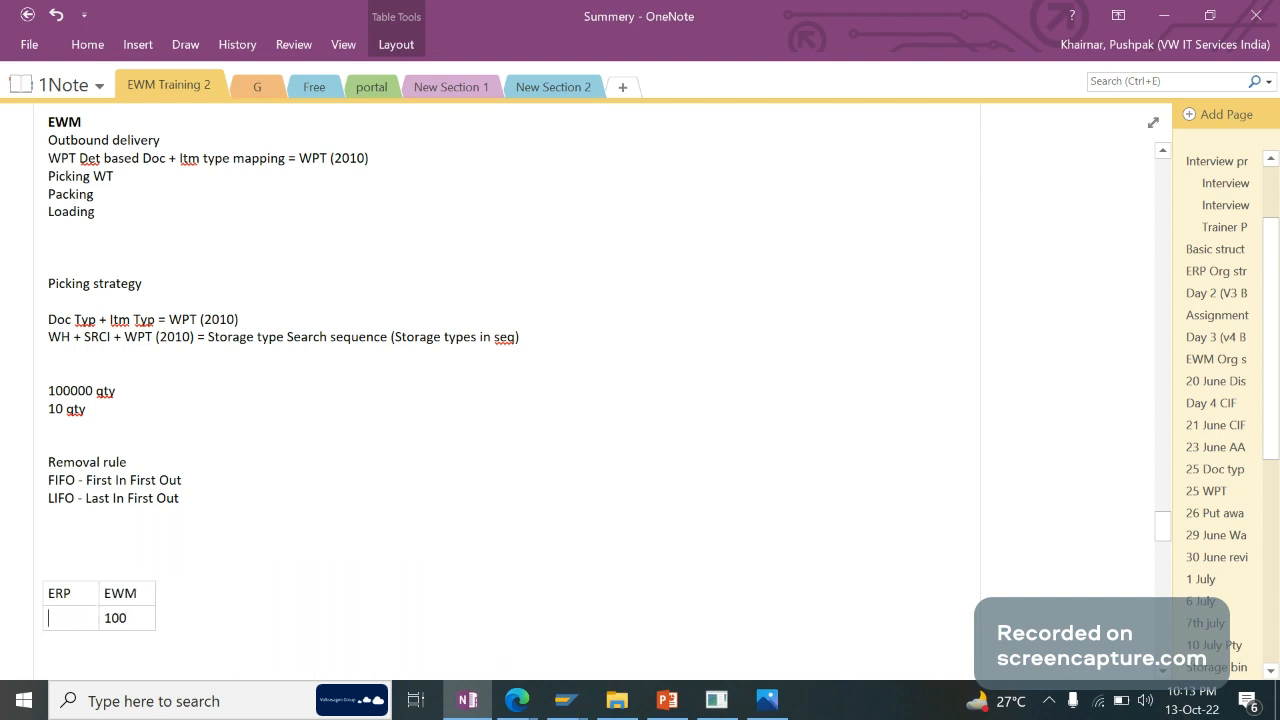
pyautogui.write('100')
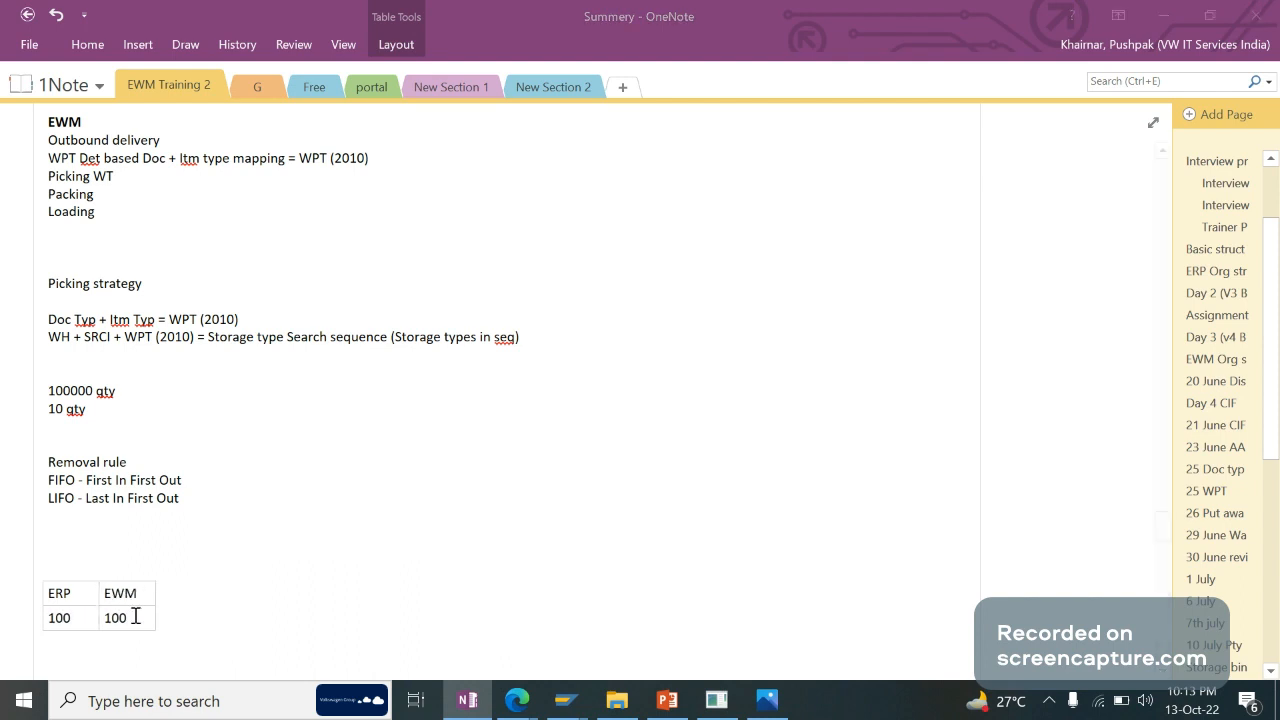
# Switch back to SAP and leave the Stock Data Transfer transaction for SAP Easy Access.
pyautogui.hotkey('alt', 'Tab')
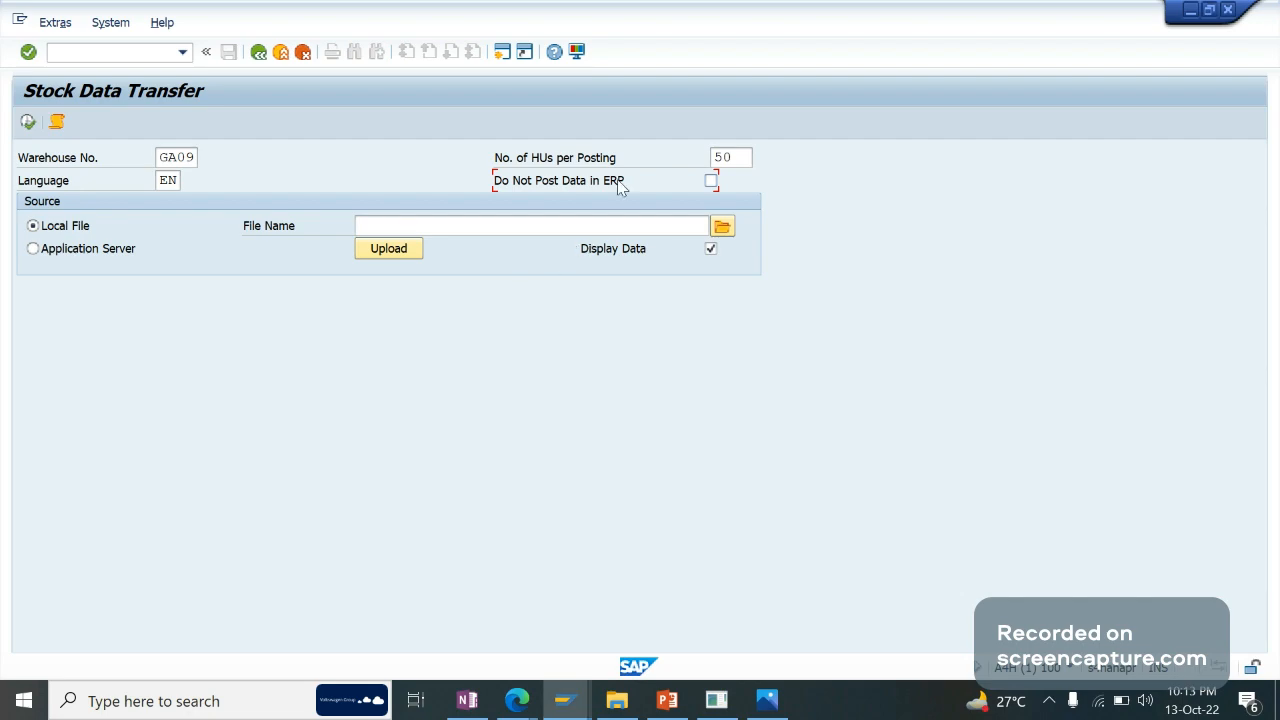
pyautogui.hotkey('alt', 'Tab')
pyautogui.hotkey('alt', 'Tab')
pyautogui.click(281, 52)
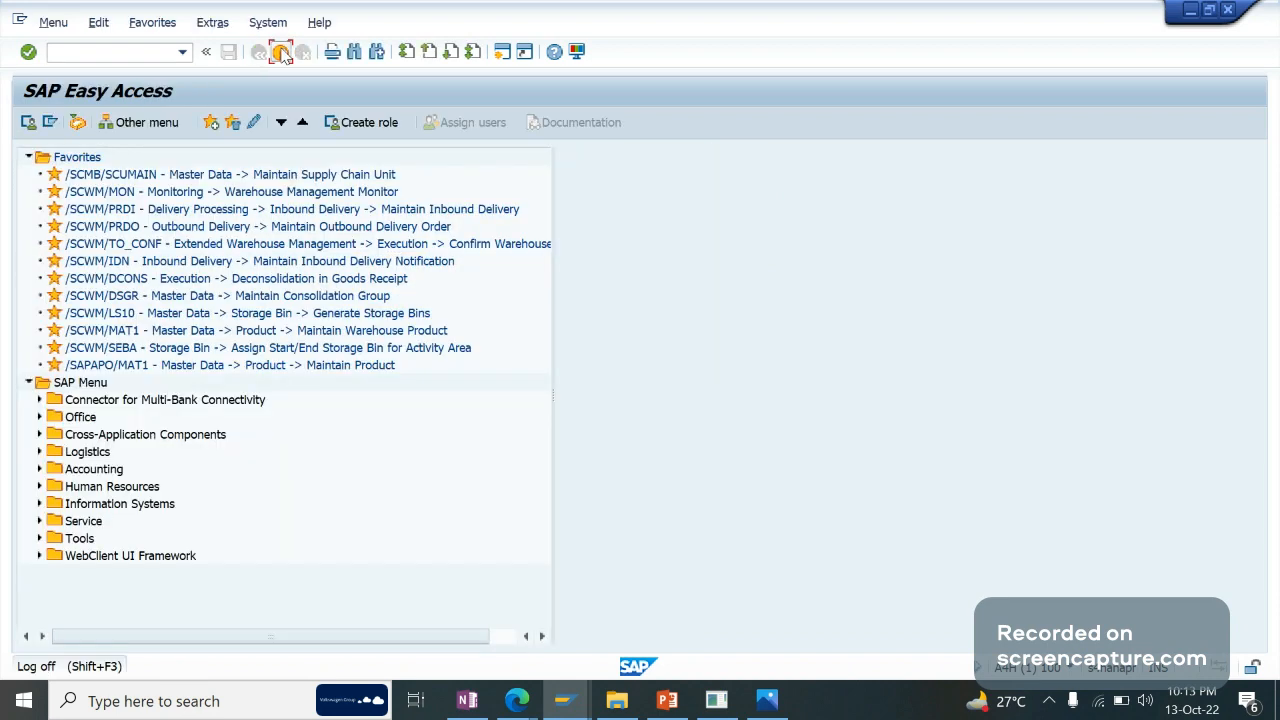
# Return to OneNote and delete the ERP and EWM stock table from the notes.
pyautogui.hotkey('alt', 'Tab')
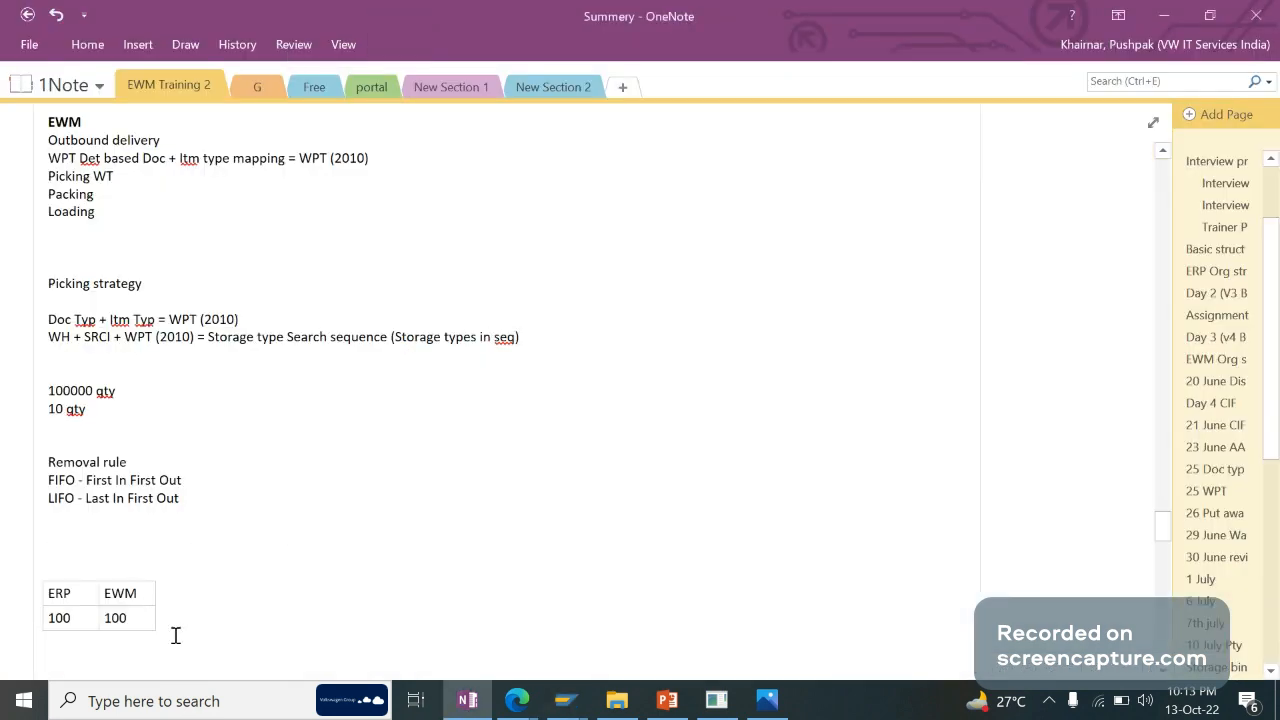
pyautogui.moveTo(25, 555); pyautogui.dragTo(114, 634)
pyautogui.press('Delete')
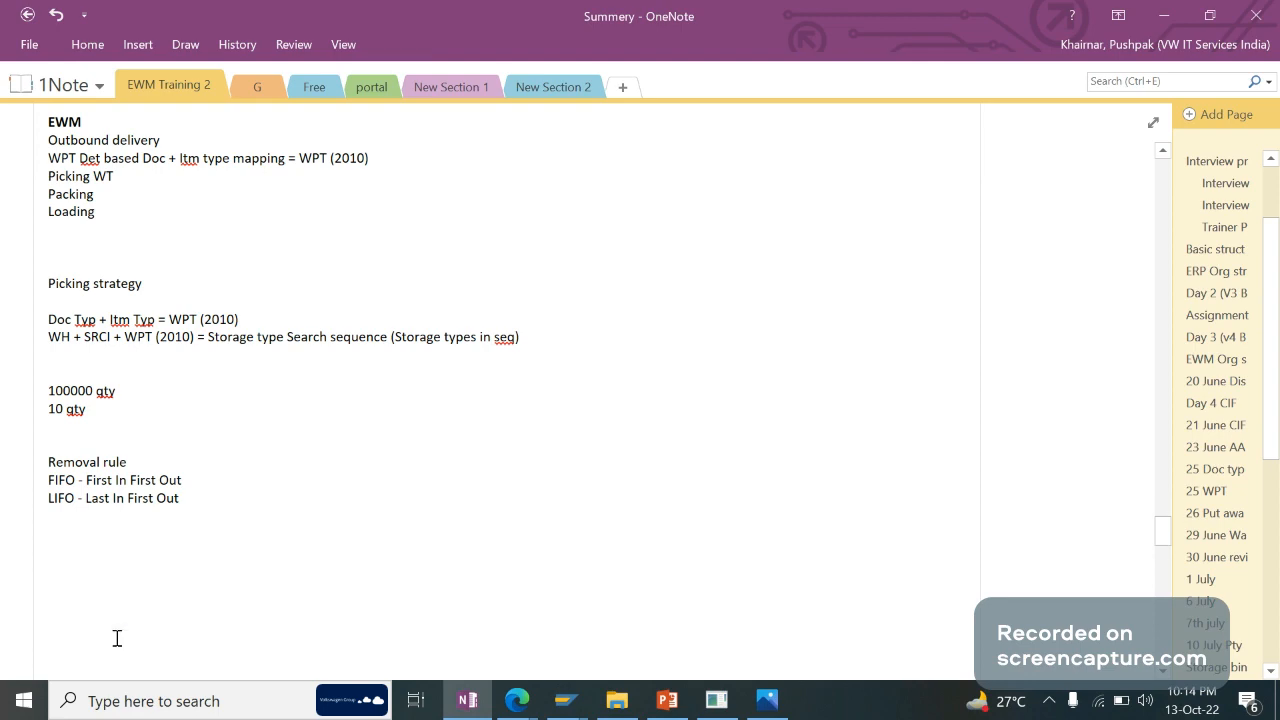
# Switch to the Outbound Search Strategy presentation in PowerPoint and view the Storage Type Search Determination and Storage Removal Strategies slides.
pyautogui.moveTo(664, 716)
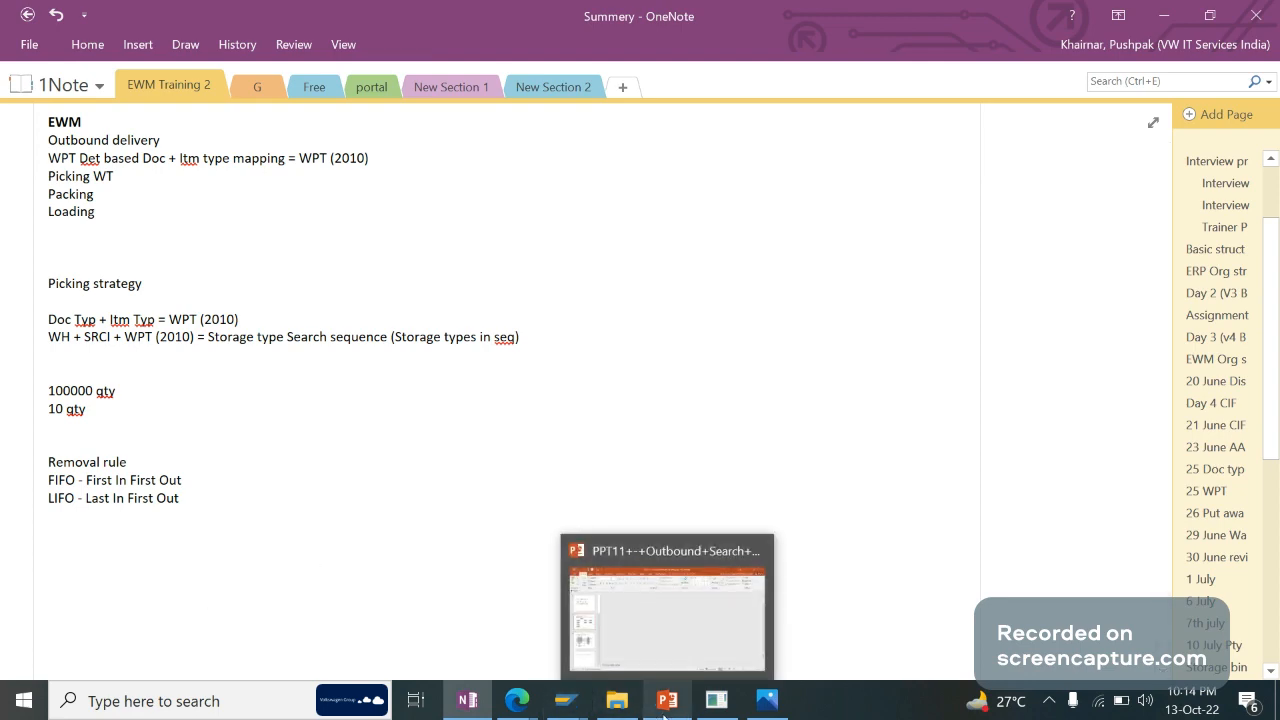
pyautogui.click(647, 629)
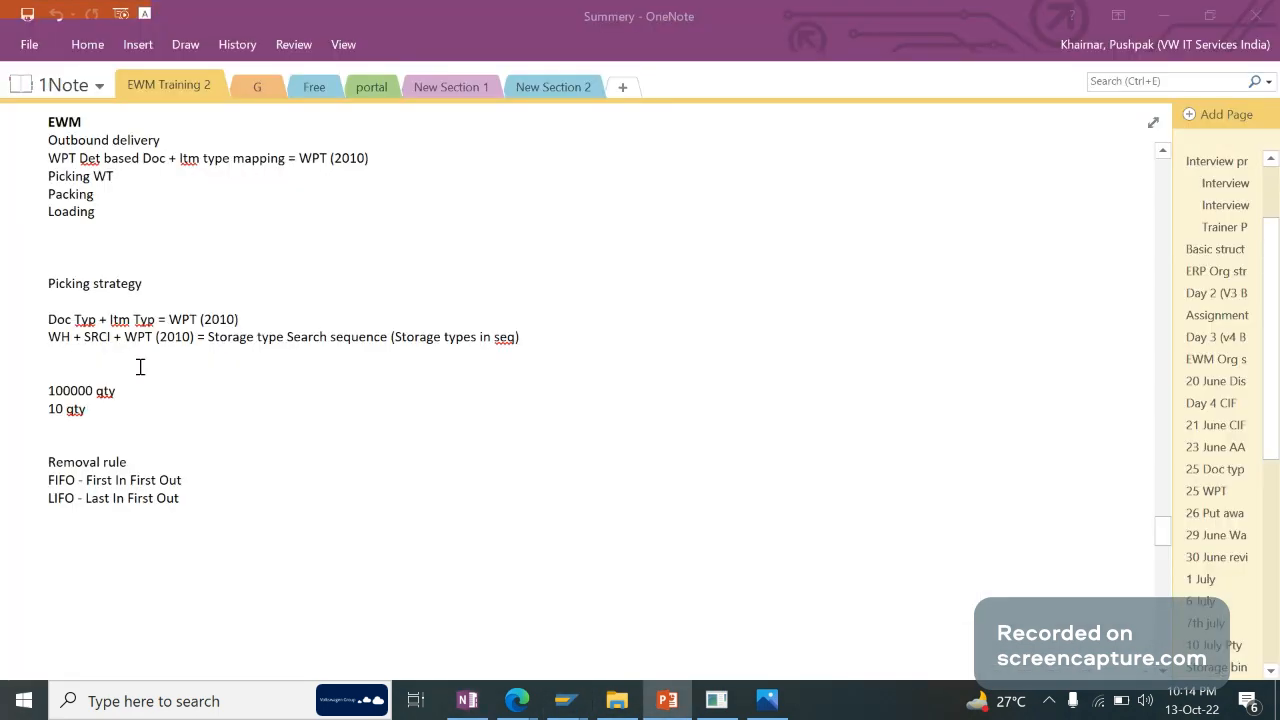
pyautogui.press('Down')
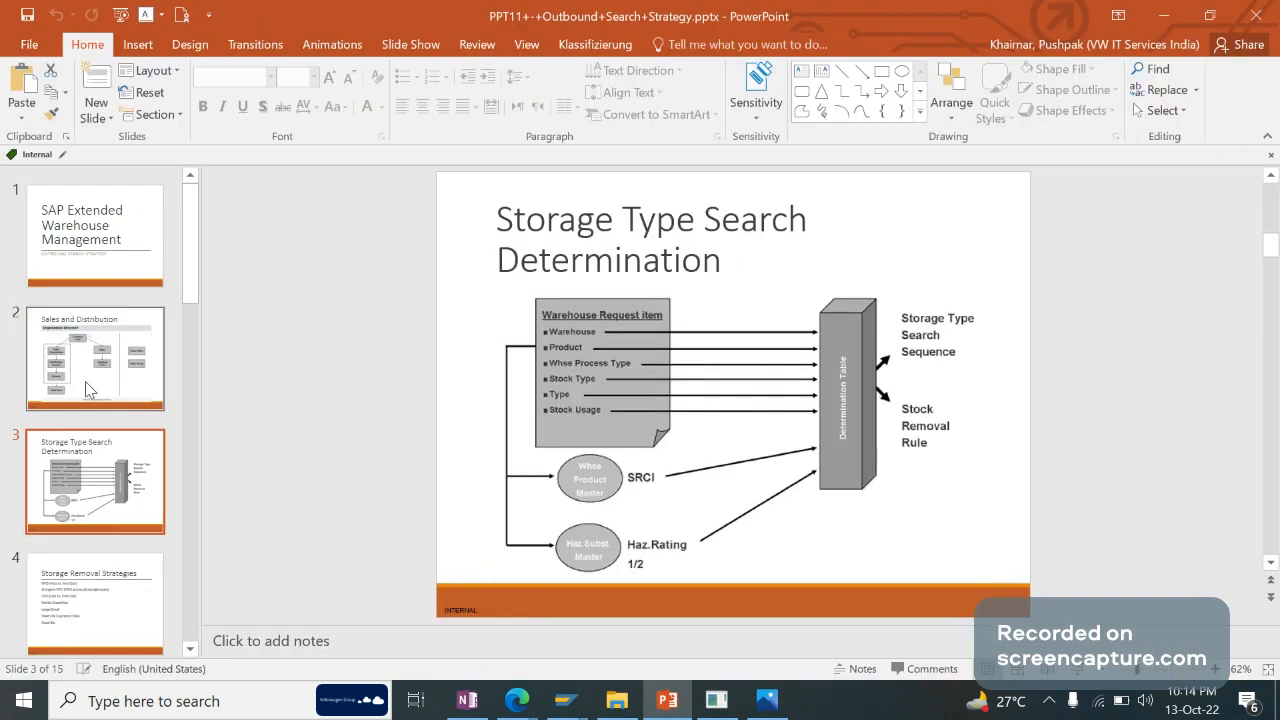
pyautogui.press('Down')
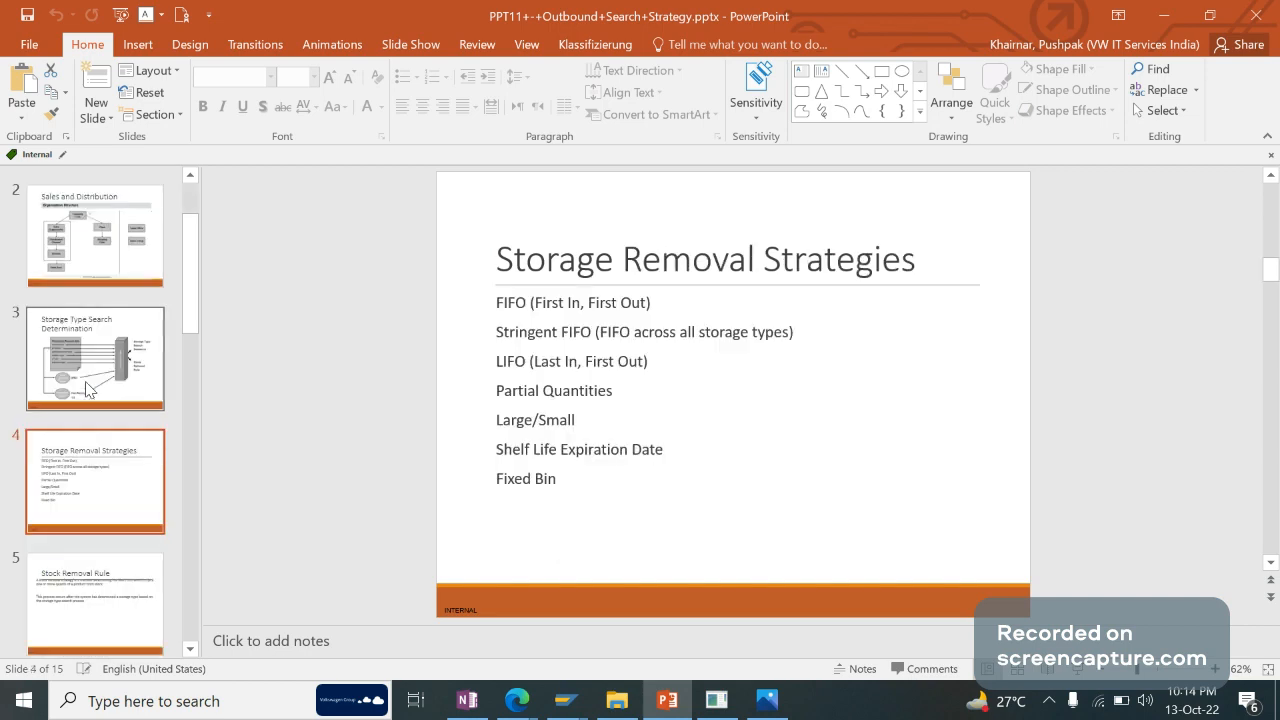
pyautogui.press('Up')
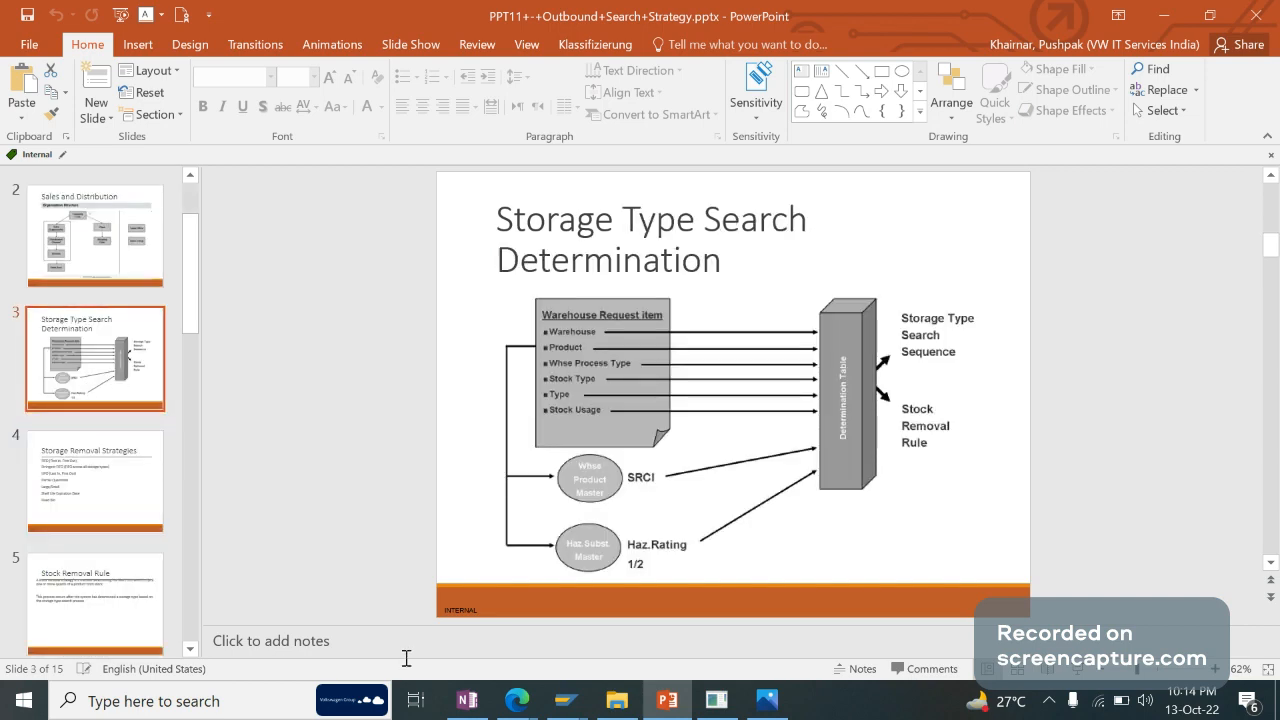
# Check the Jitsi meeting page in Edge and switch back to the OneNote notes.
pyautogui.moveTo(517, 700)
pyautogui.click(310, 600)
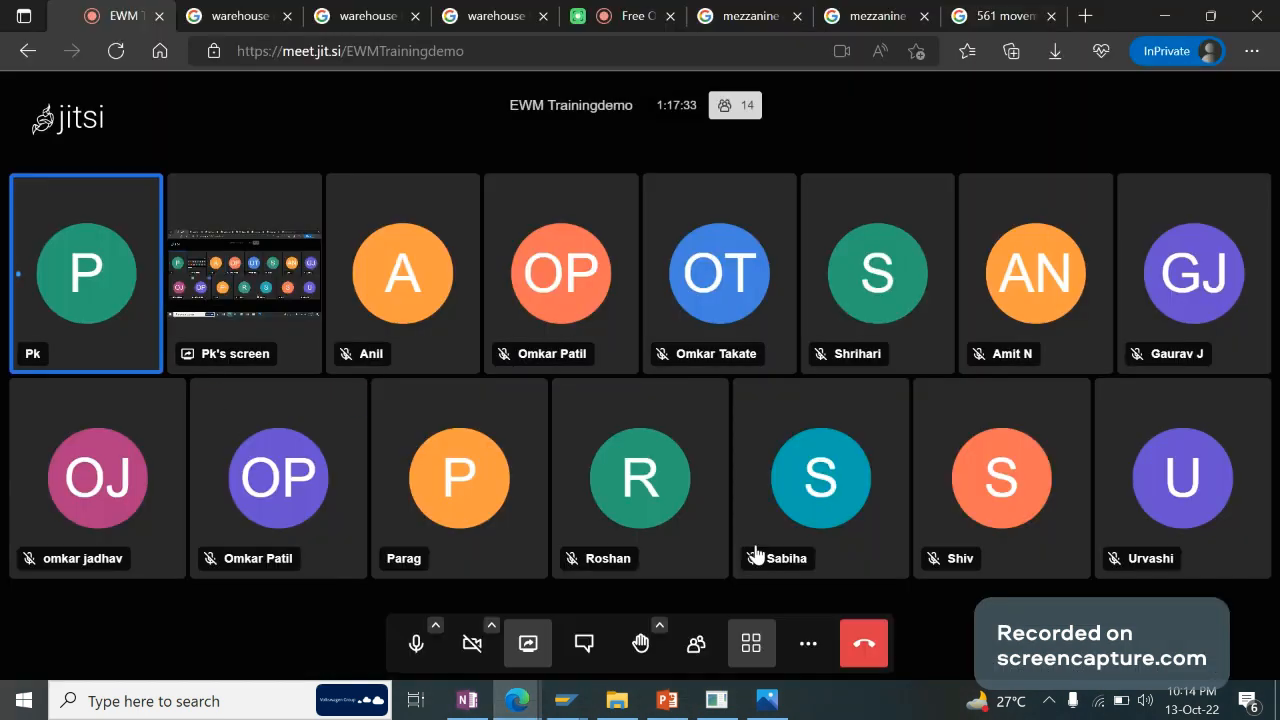
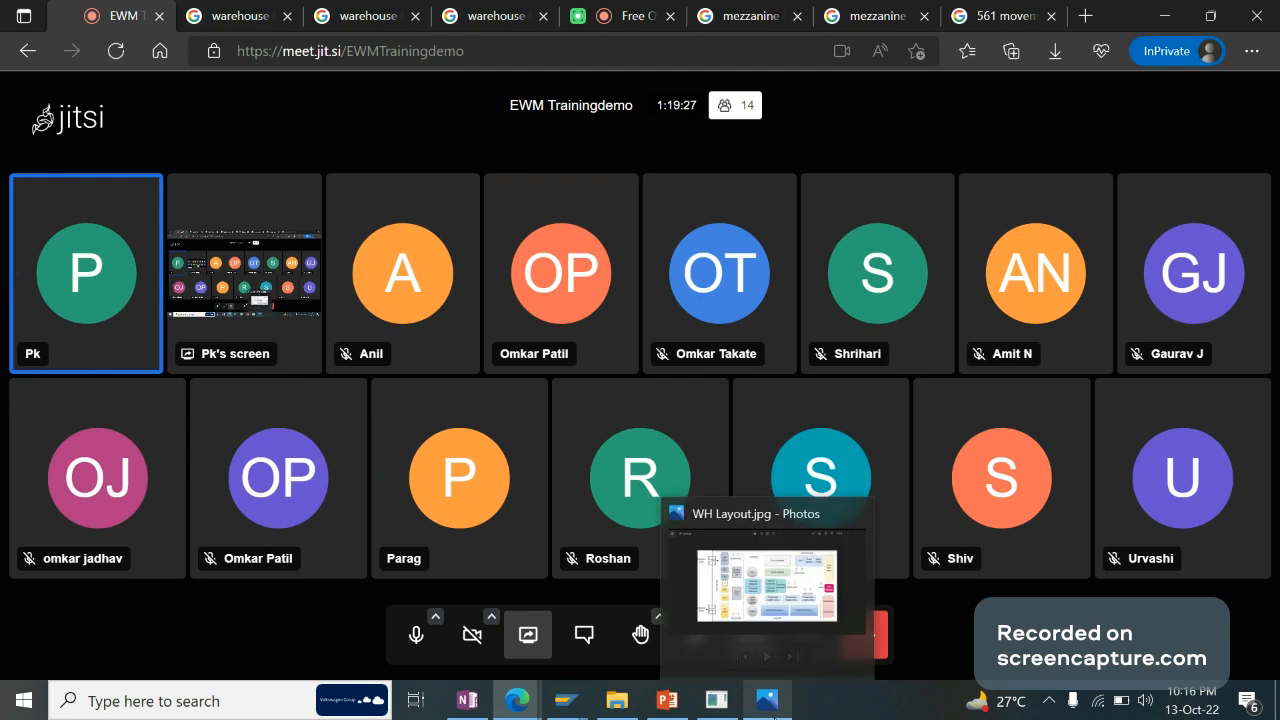
pyautogui.click(467, 700)
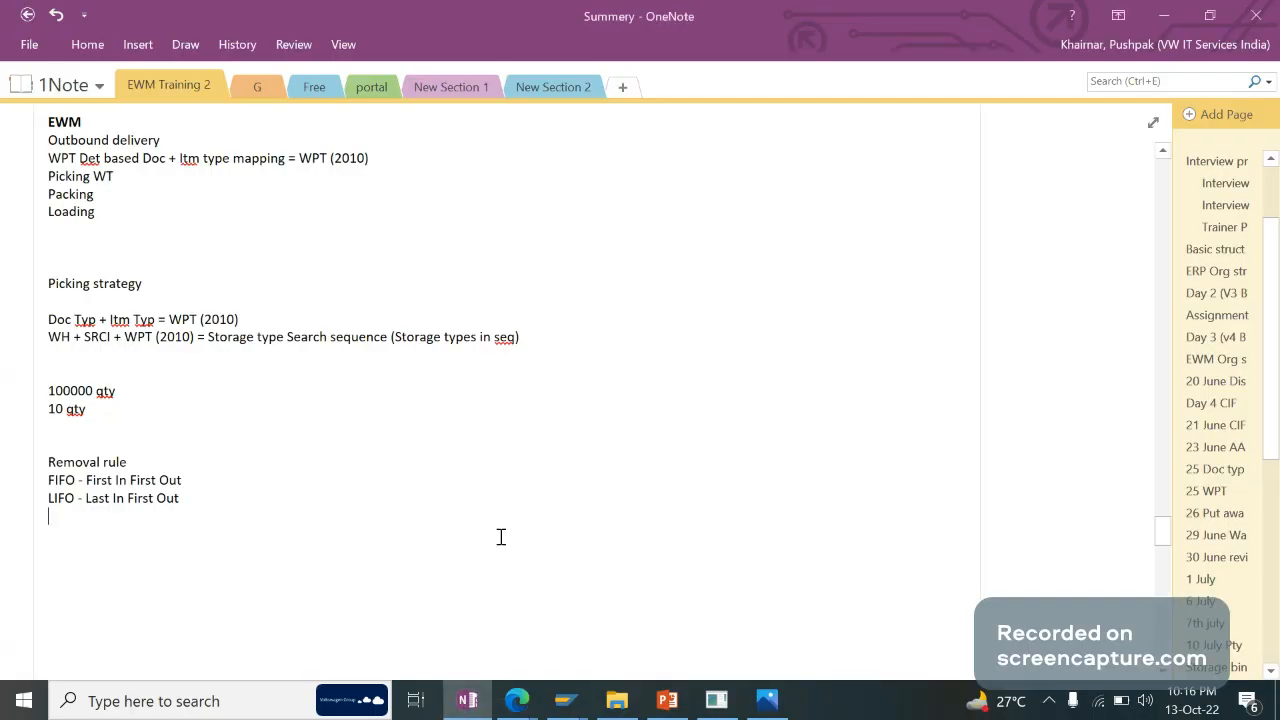
# Switch to PowerPoint and review the Storage Removal Strategies and Stock Removal Rule slides, pointing out Large/Small and Partial Quantities.
pyautogui.click(667, 700)
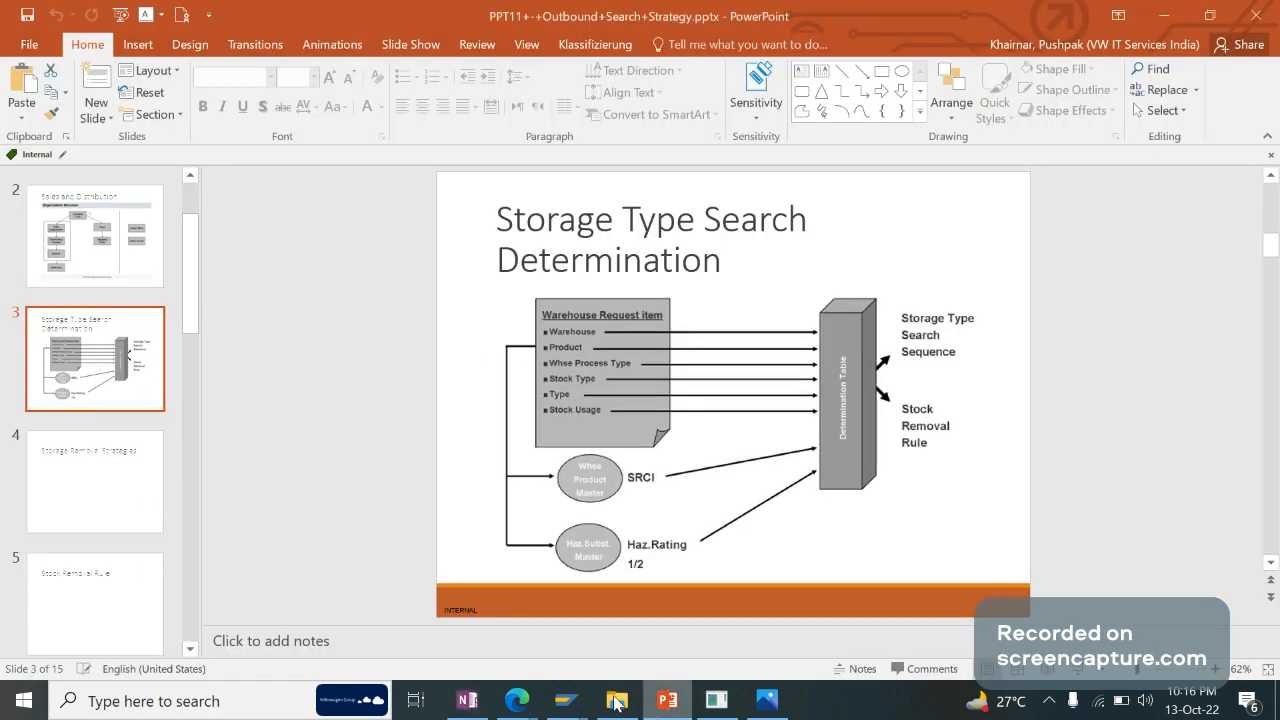
pyautogui.click(82, 514)
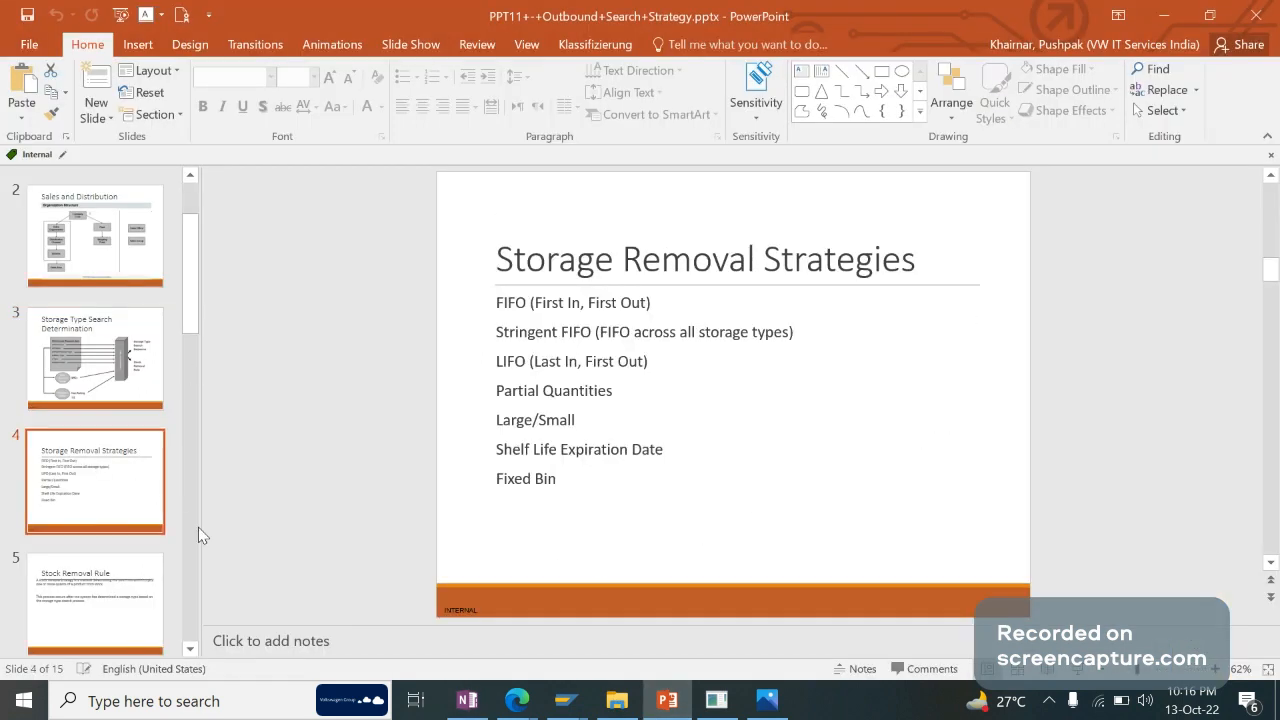
pyautogui.click(620, 410)
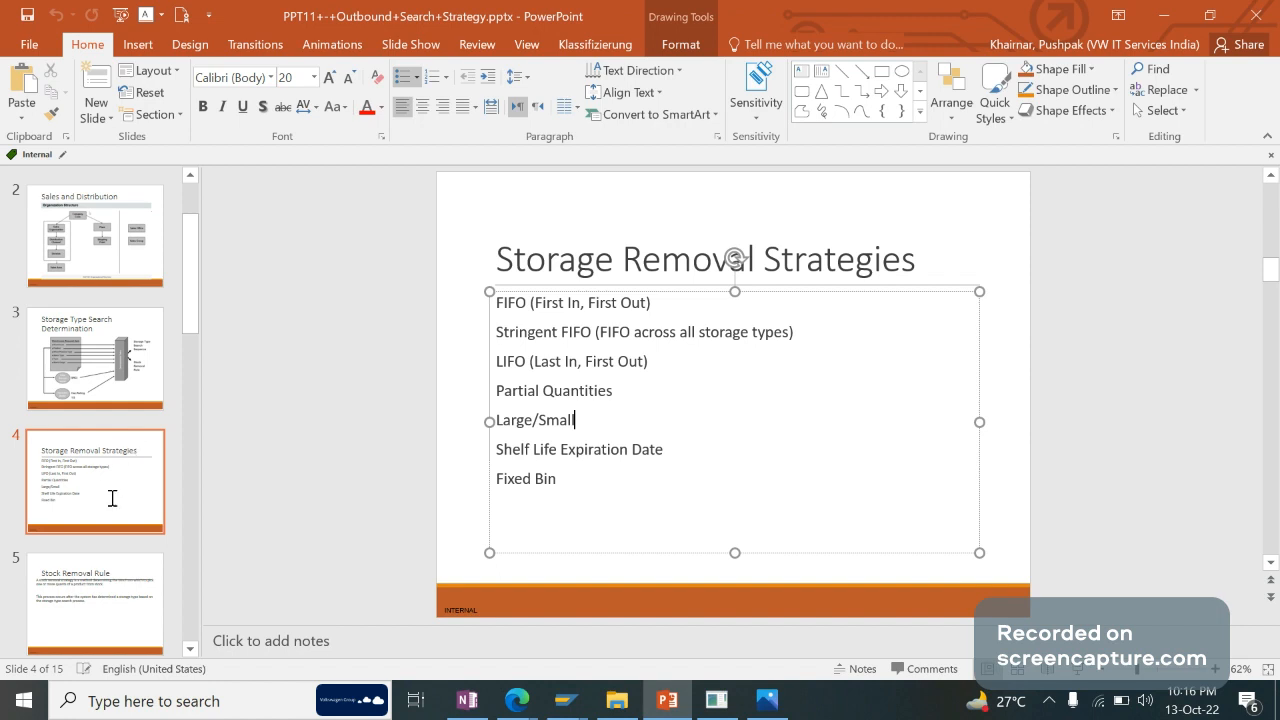
pyautogui.click(114, 560)
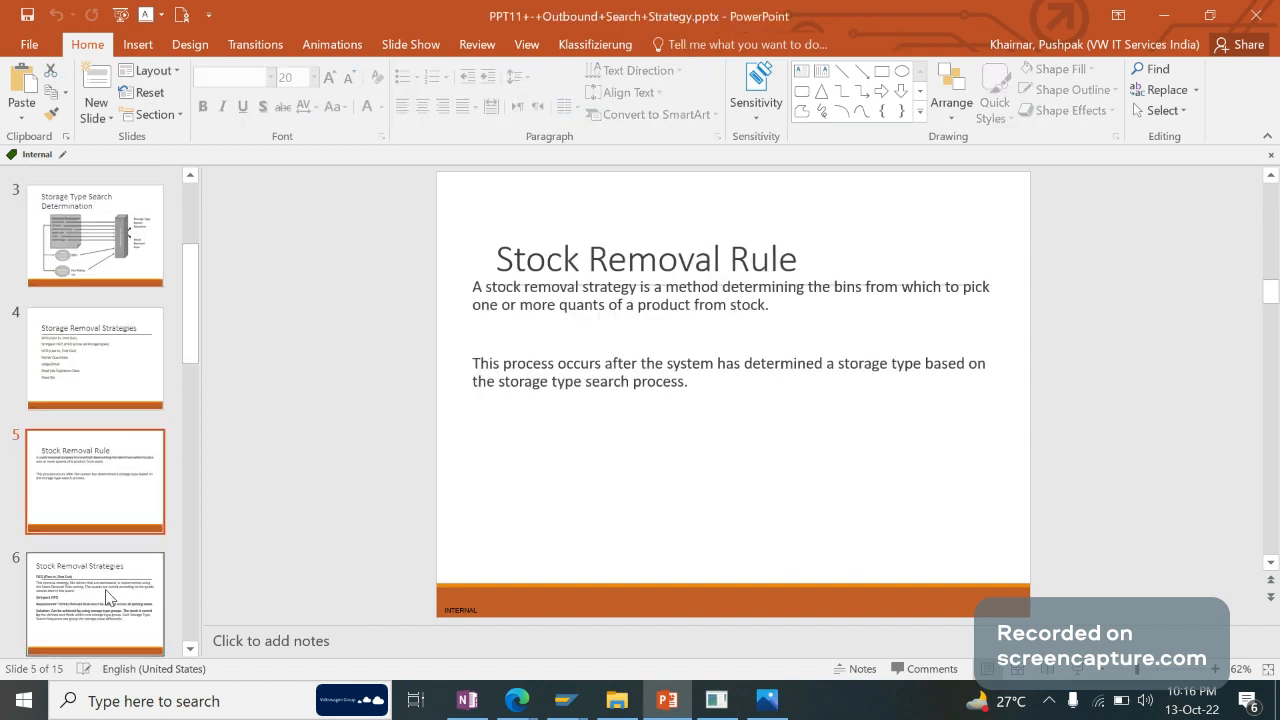
pyautogui.click(114, 336)
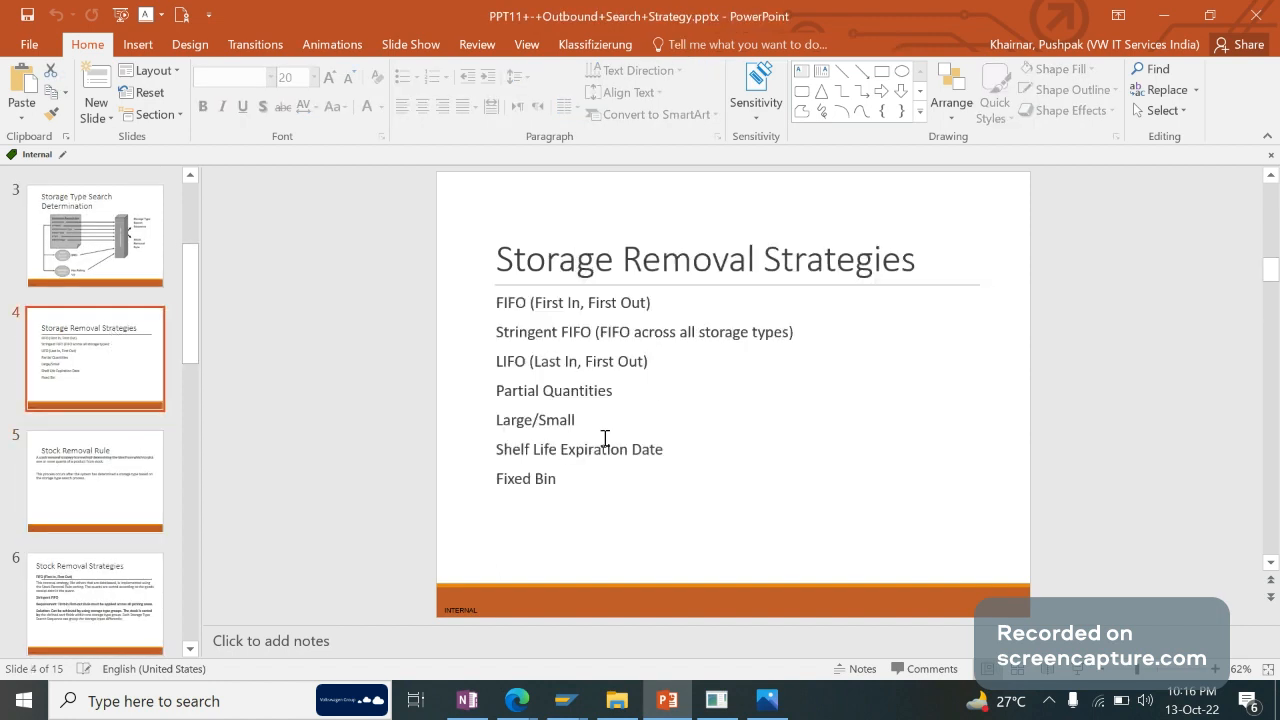
pyautogui.tripleClick(626, 391)
pyautogui.click(643, 395)
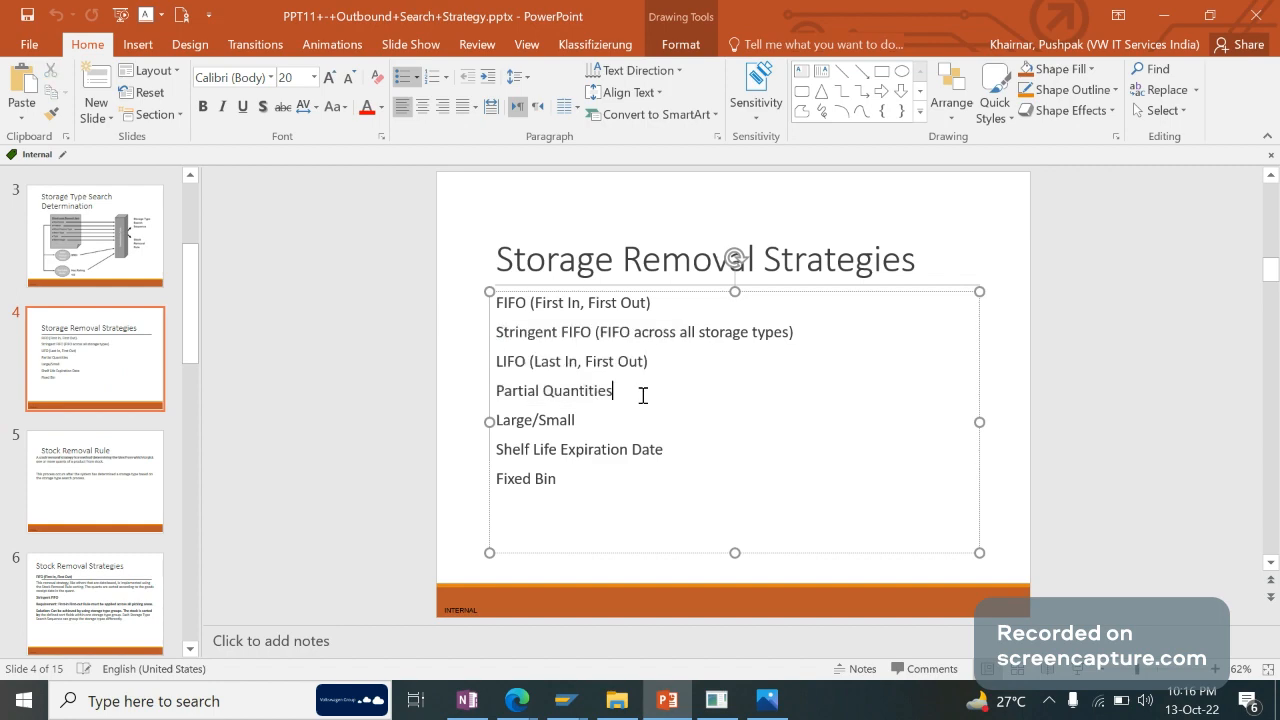
# Switch to the SAP session maintaining the outbound delivery order for product 9122 in warehouse GA09.
pyautogui.moveTo(588, 706)
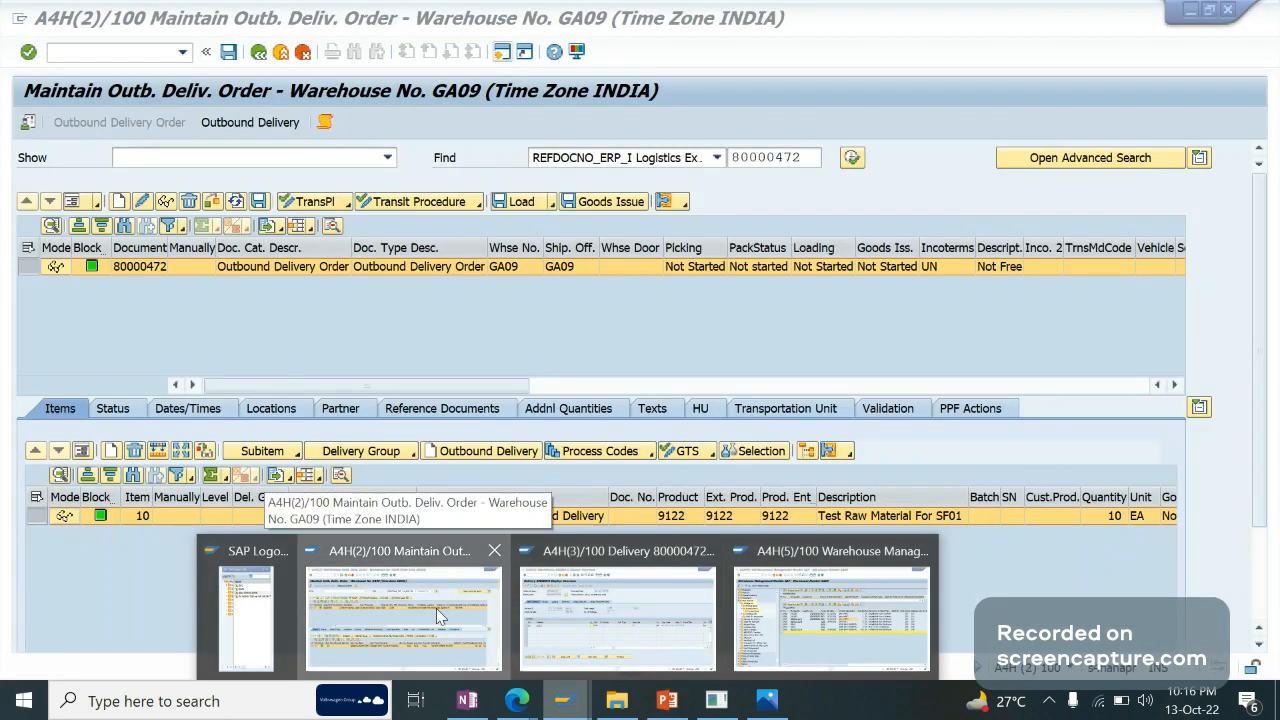
pyautogui.click(437, 614)
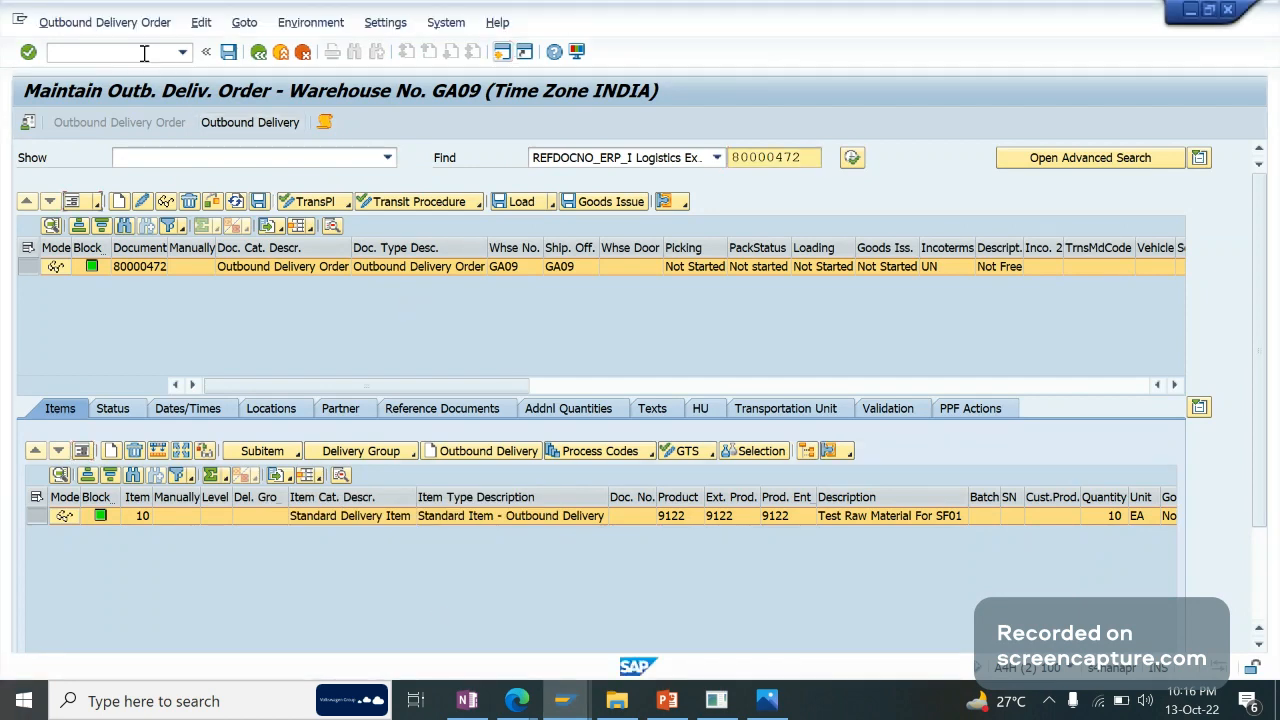
# Try to create the stock removal warehouse task for product 9122's outbound delivery order in GA09 and dismiss the log.
pyautogui.click(104, 22)
pyautogui.click(95, 46)
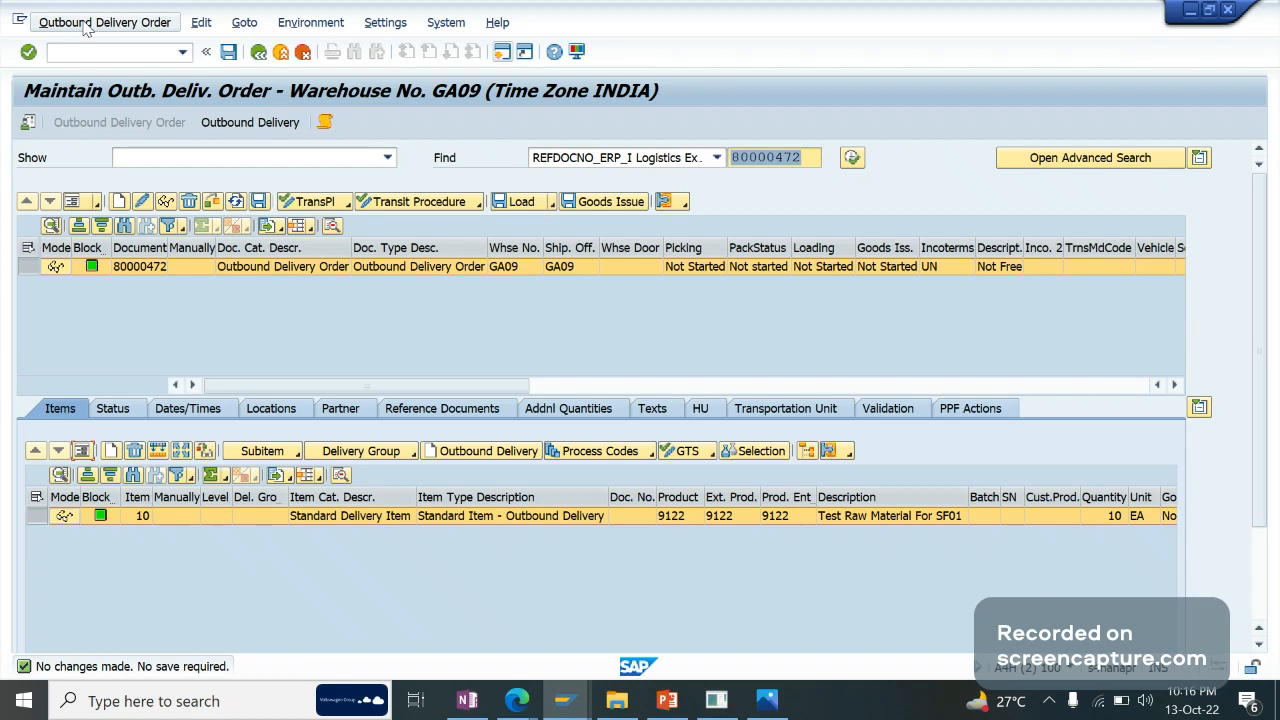
pyautogui.click(88, 22)
pyautogui.moveTo(97, 67)
pyautogui.click(270, 68)
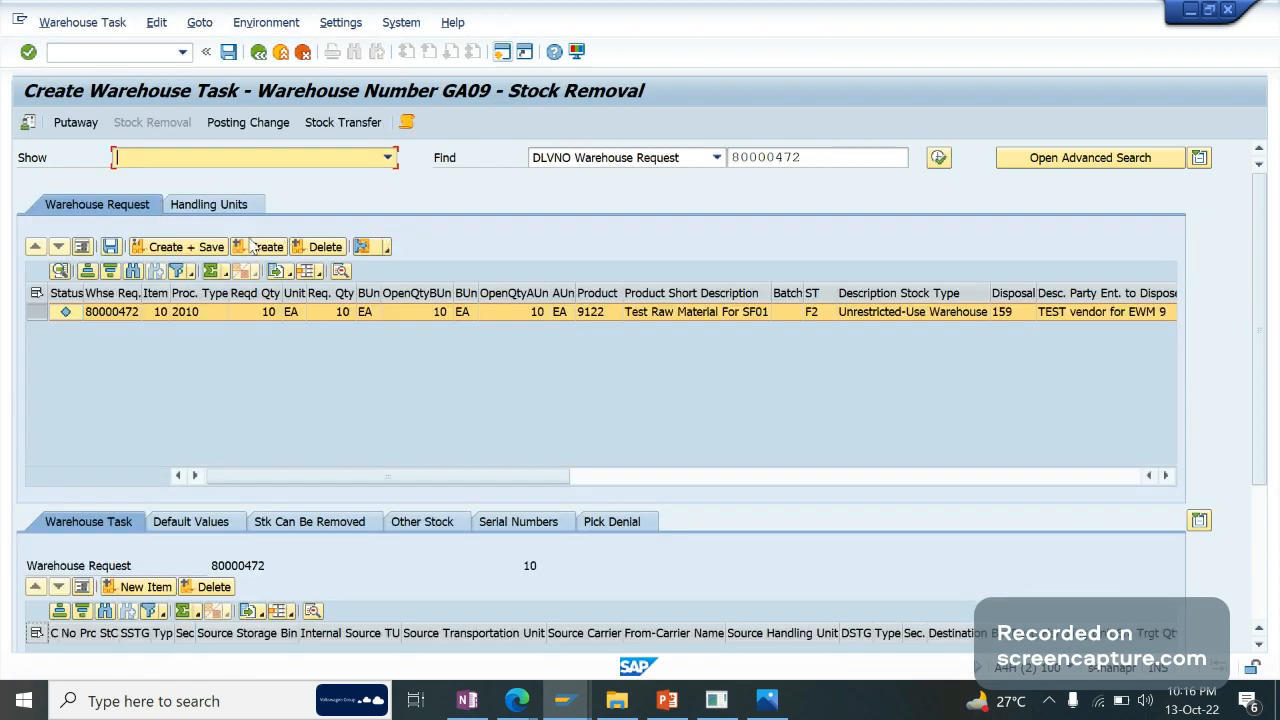
pyautogui.click(258, 246)
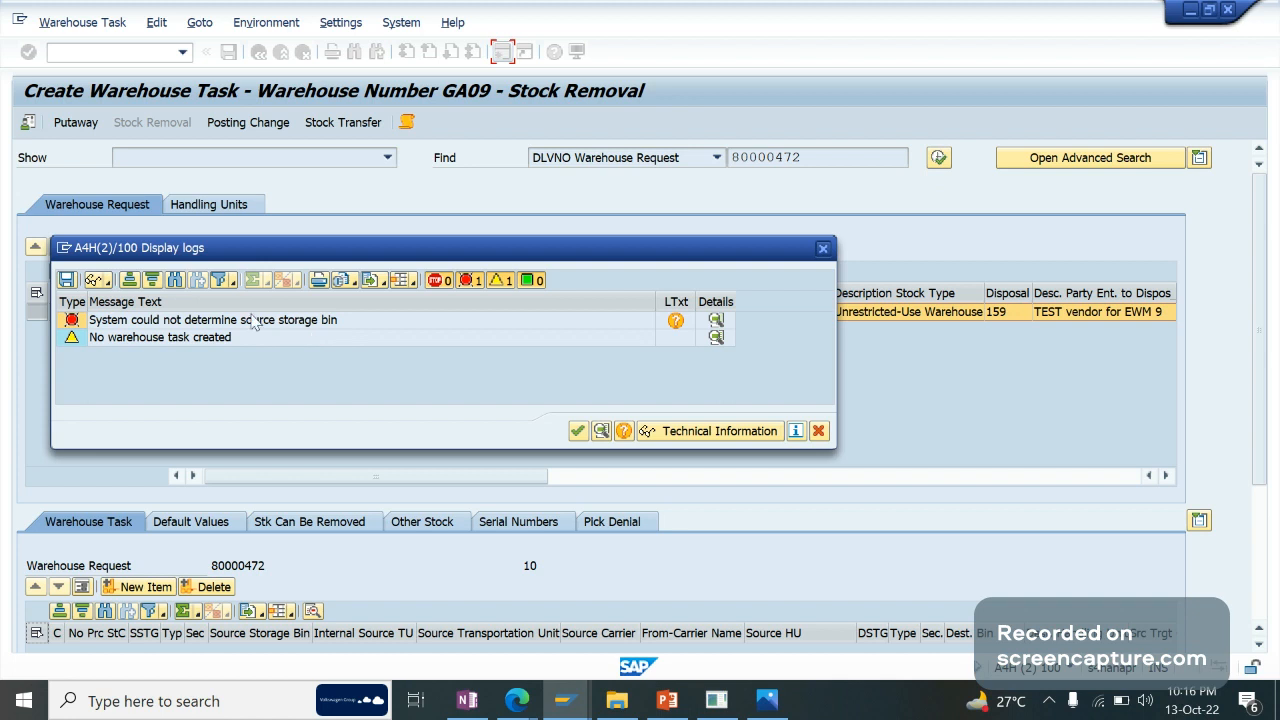
pyautogui.moveTo(240, 258); pyautogui.dragTo(252, 298)
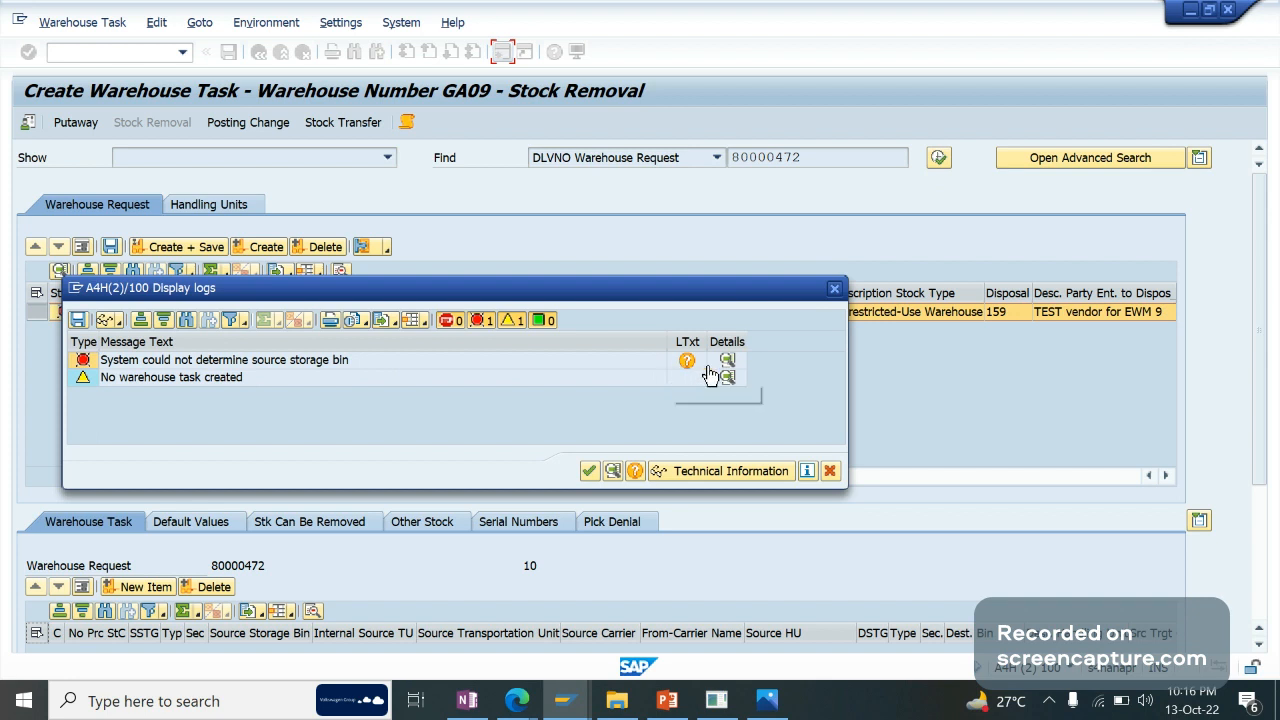
pyautogui.click(833, 289)
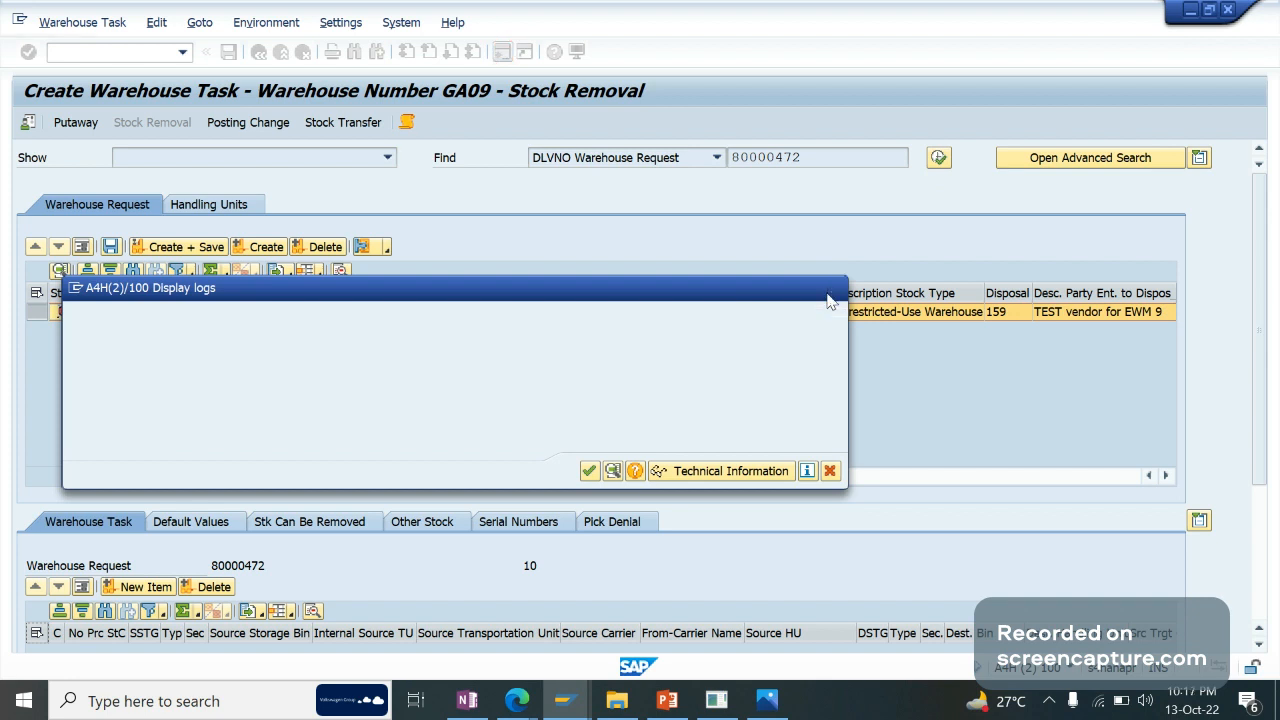
# Examine the warehouse task creation log for the storage type search and removal rule, and return to the outbound delivery order.
pyautogui.click(408, 122)
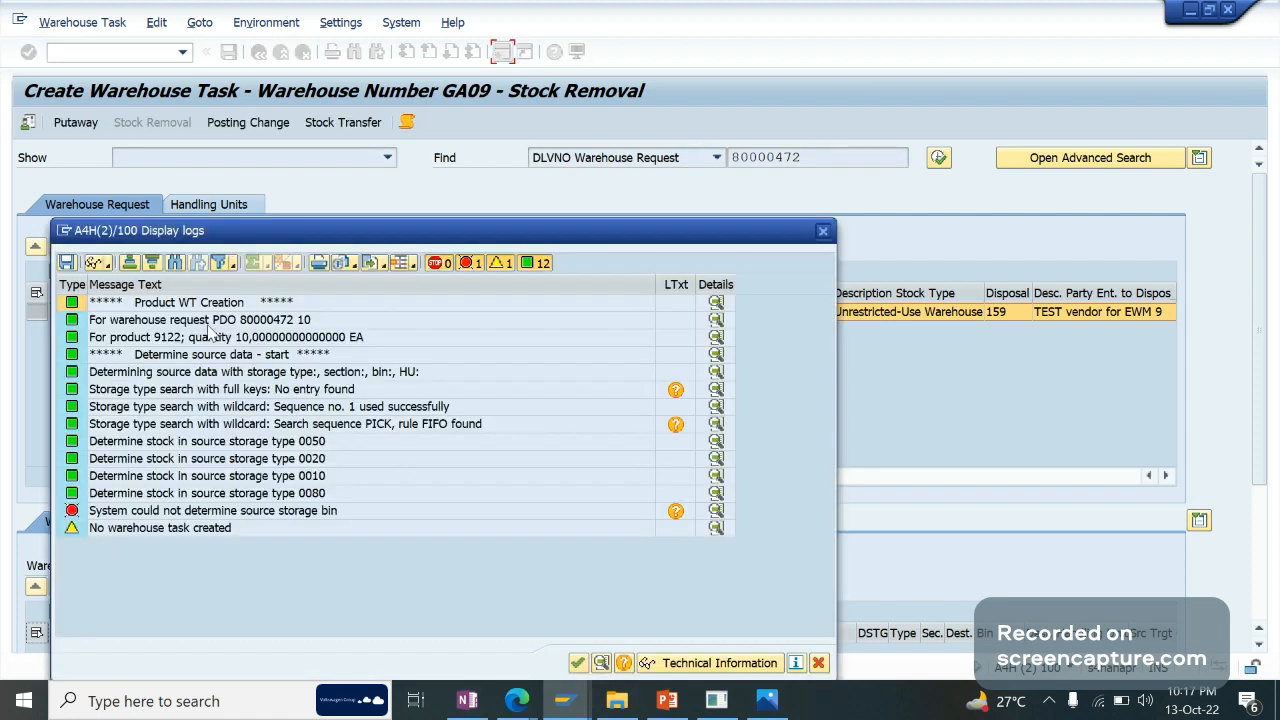
pyautogui.click(176, 326)
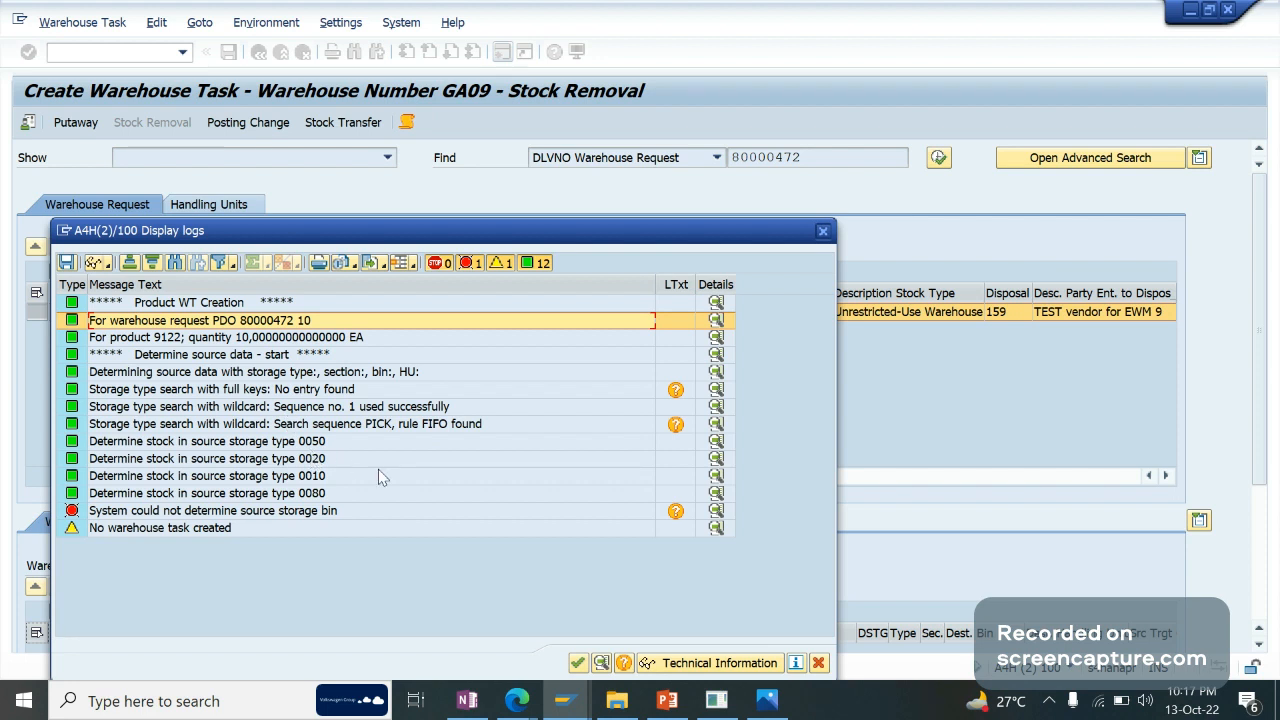
pyautogui.click(362, 428)
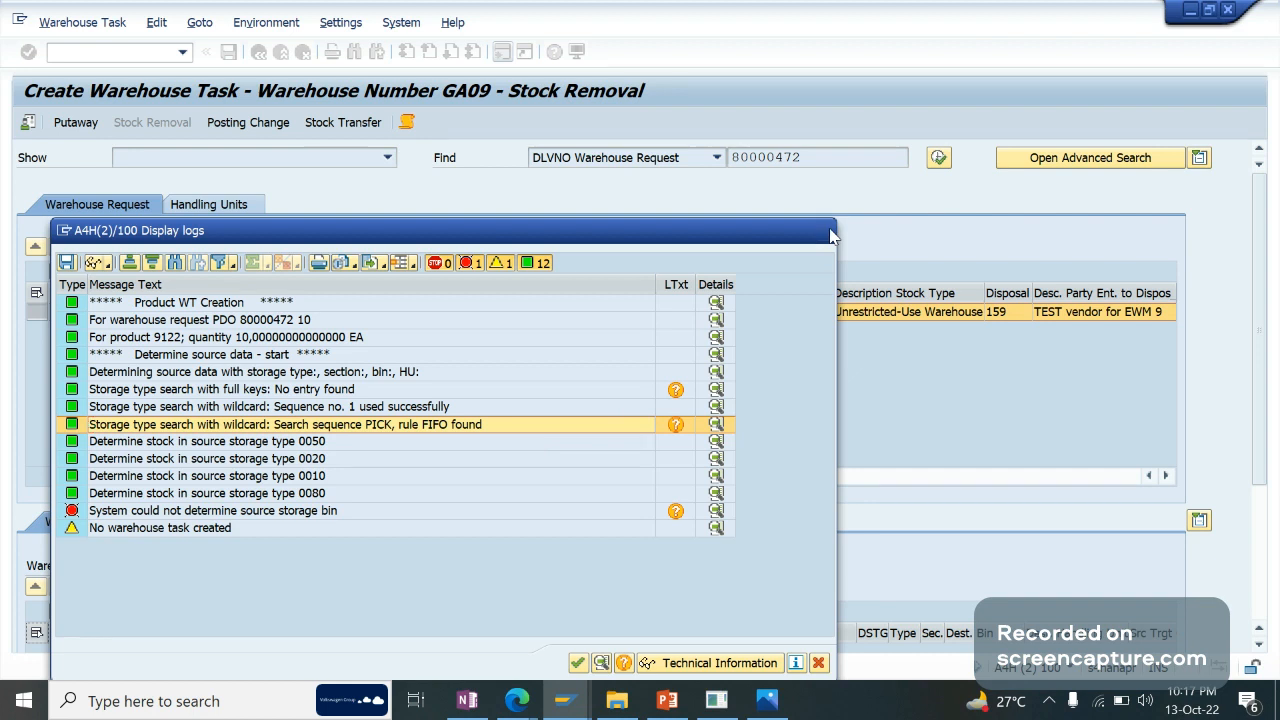
pyautogui.click(824, 231)
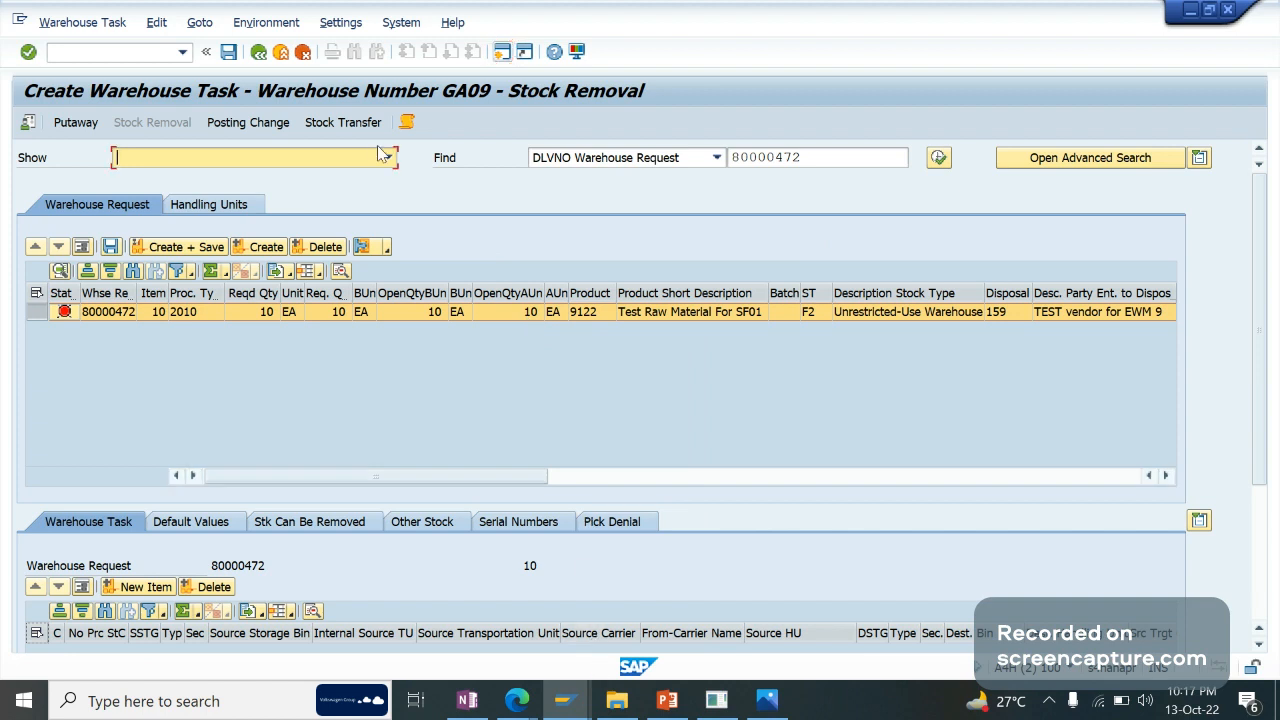
pyautogui.click(280, 52)
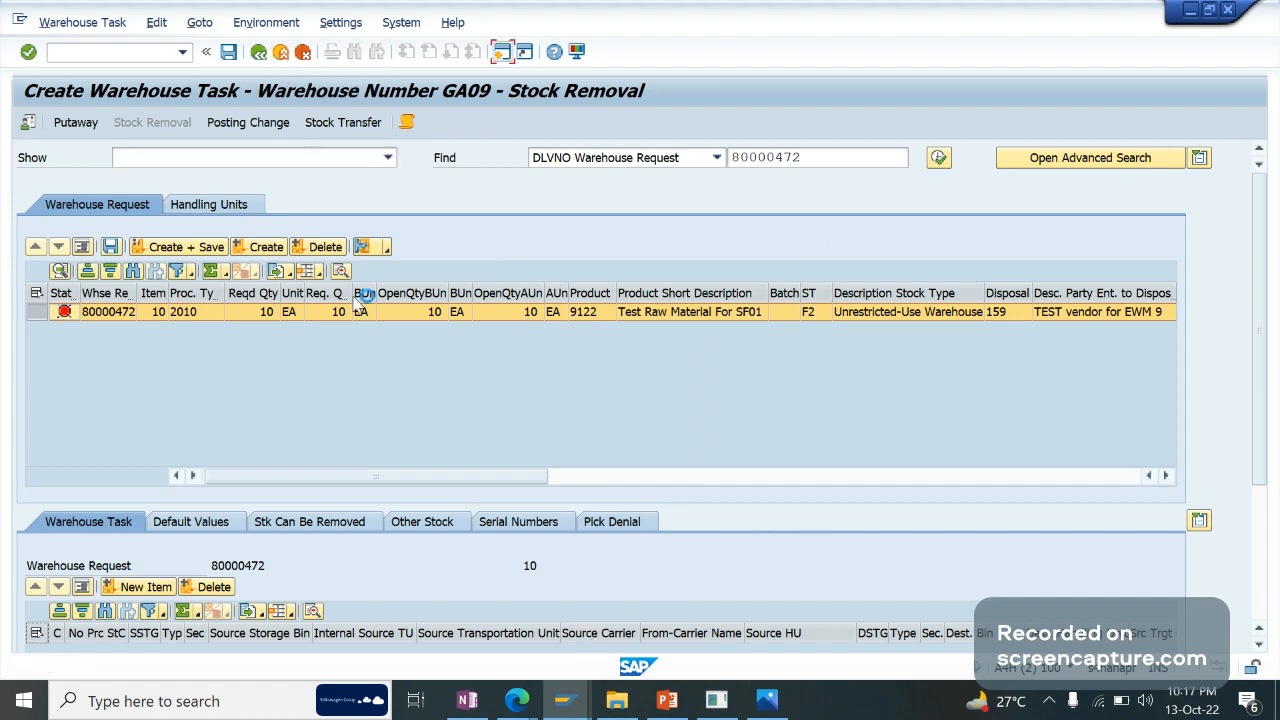
pyautogui.click(495, 395)
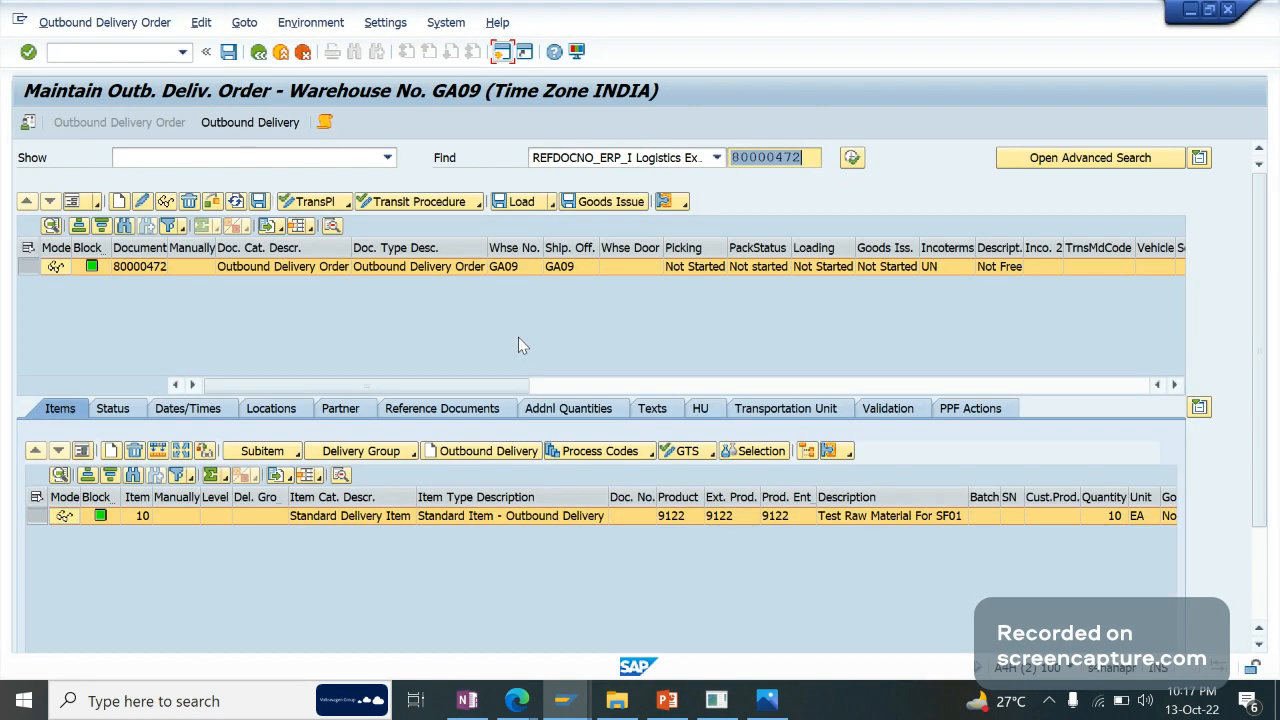
# Check the Jitsi meeting page in Edge and the OneNote notes, returning to the SAP outbound delivery order.
pyautogui.moveTo(517, 701)
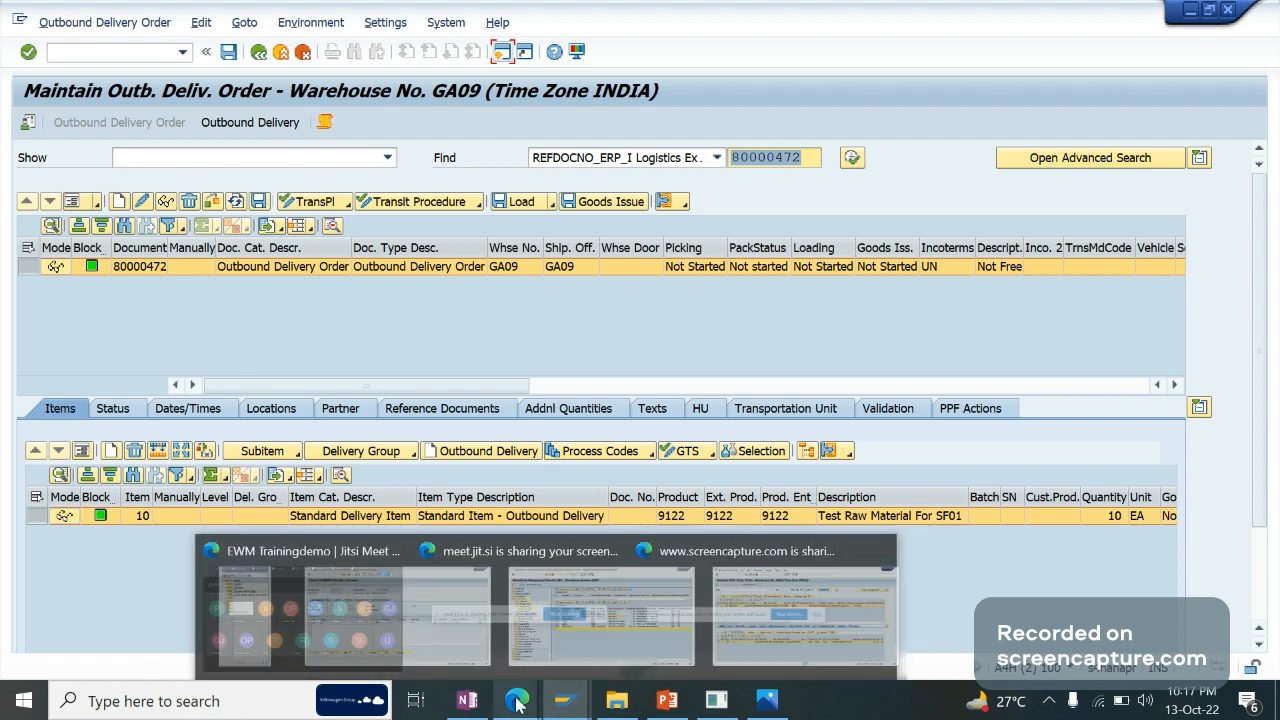
pyautogui.click(300, 610)
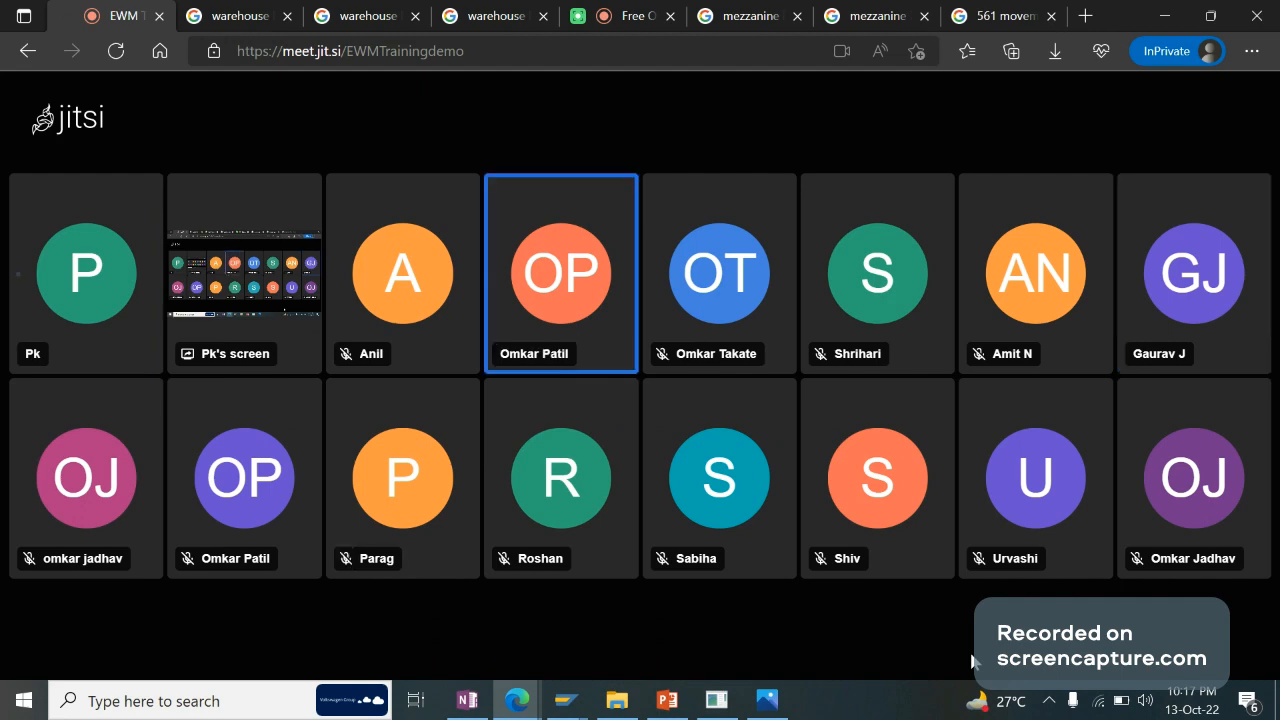
pyautogui.hotkey('alt', 'Tab')
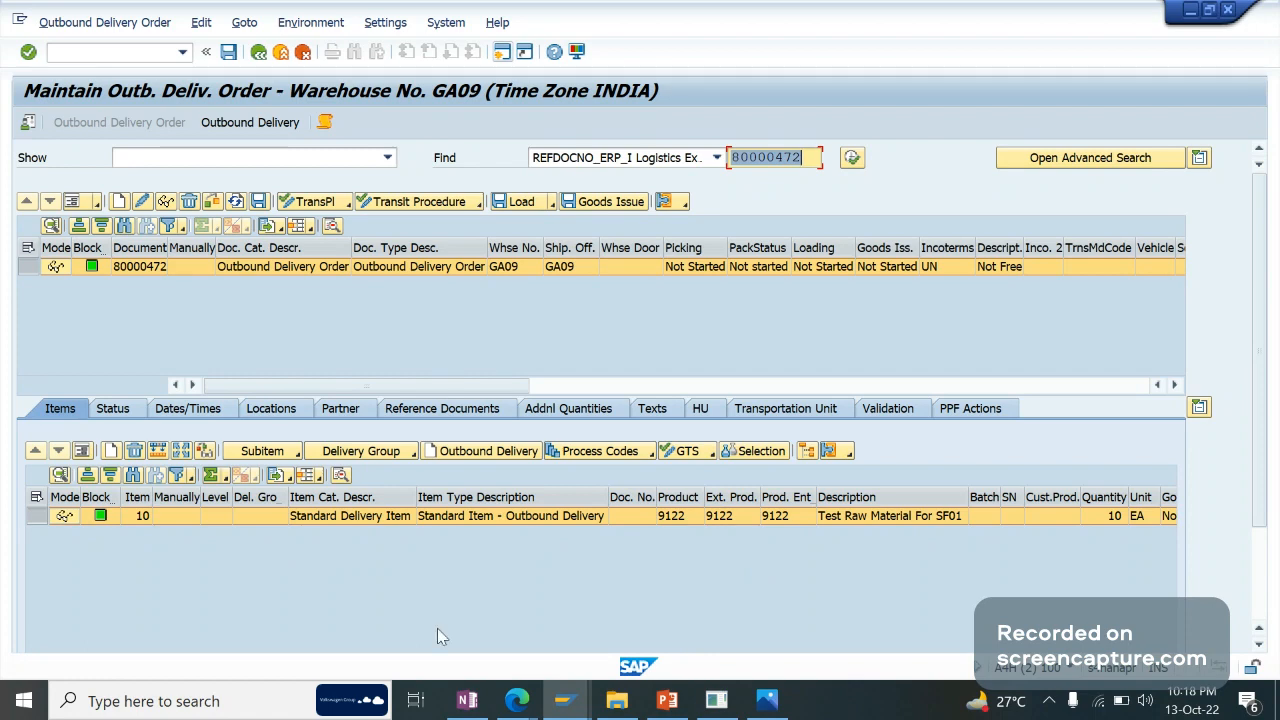
pyautogui.click(467, 700)
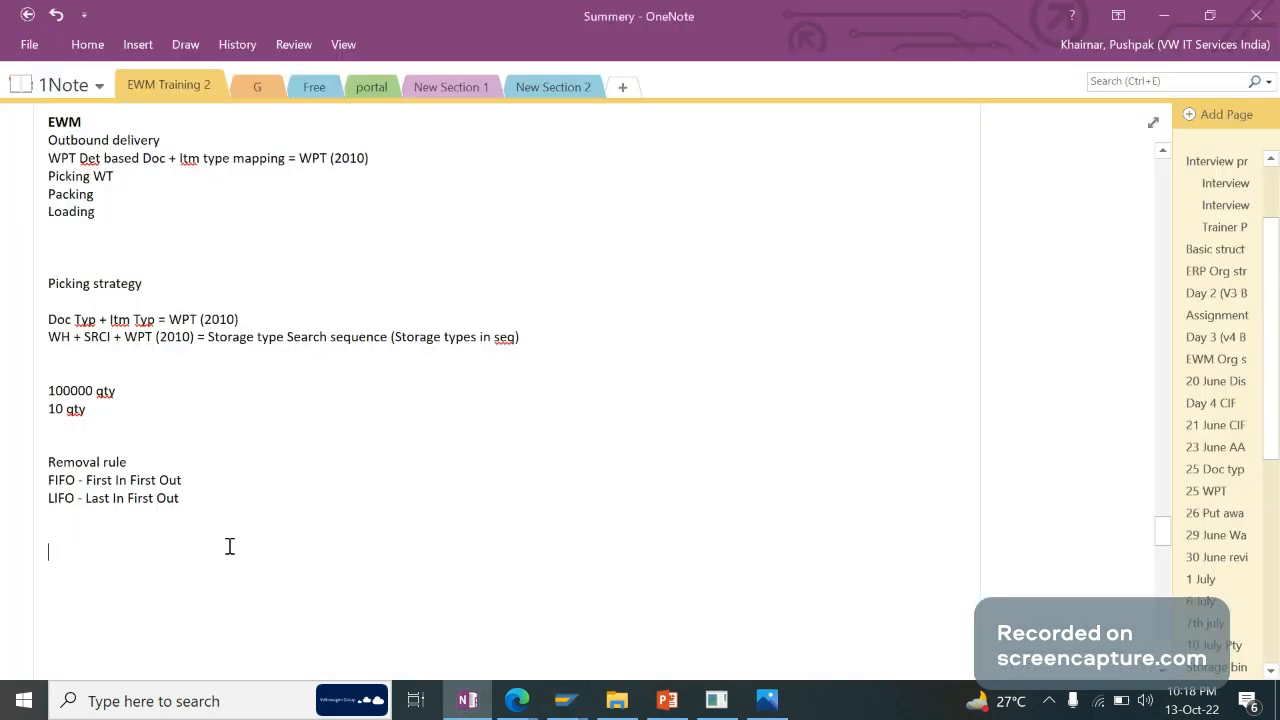
pyautogui.hotkey('alt', 'Tab')
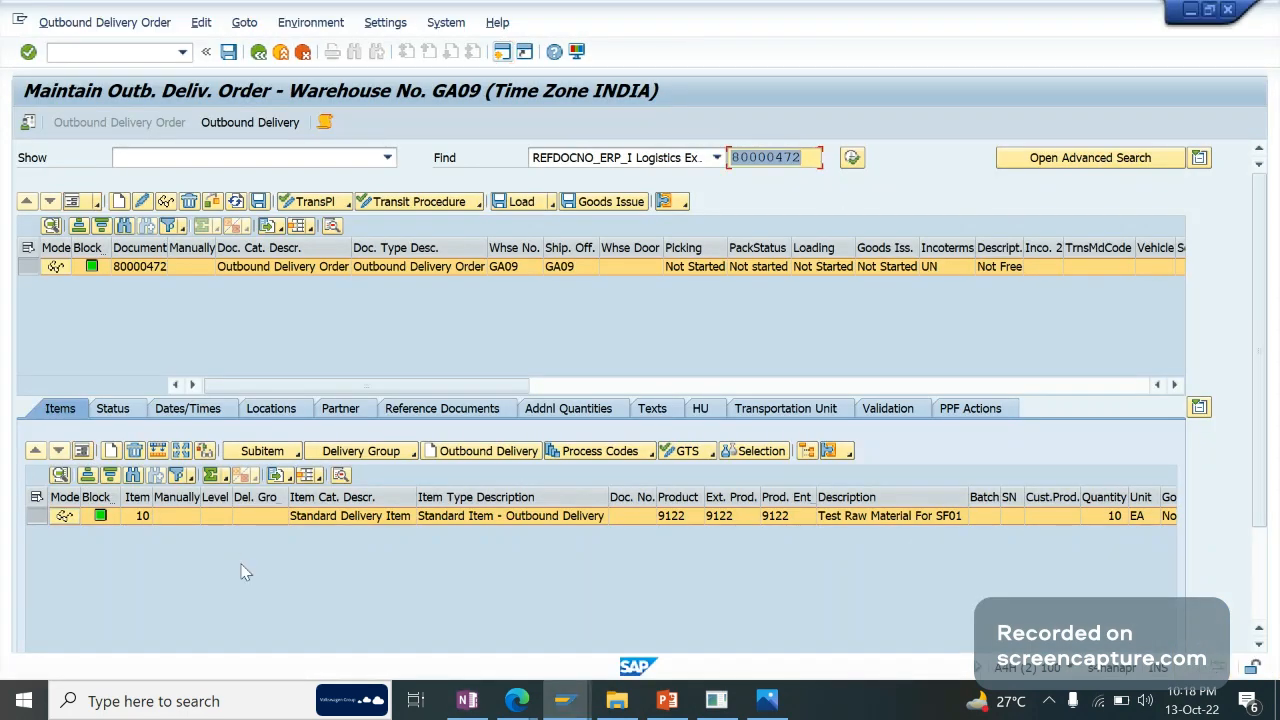
pyautogui.click(259, 592)
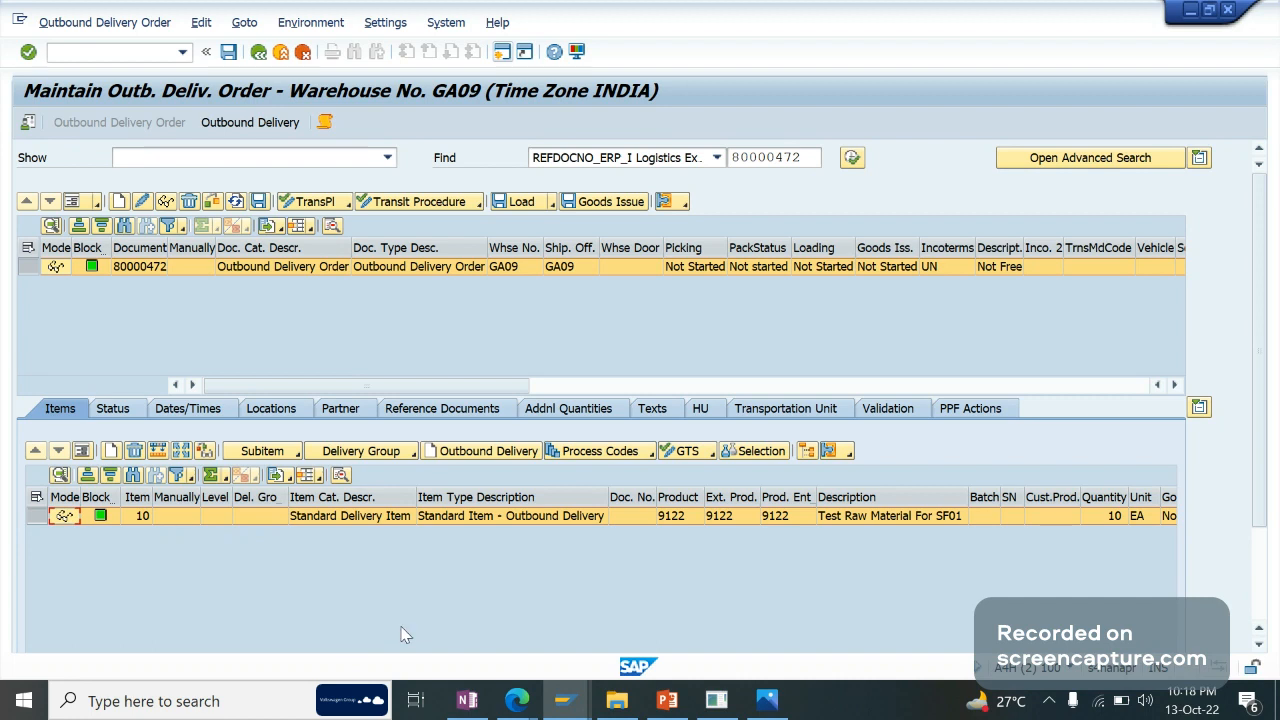
pyautogui.hotkey('alt', 'Tab')
pyautogui.hotkey('alt', 'Tab')
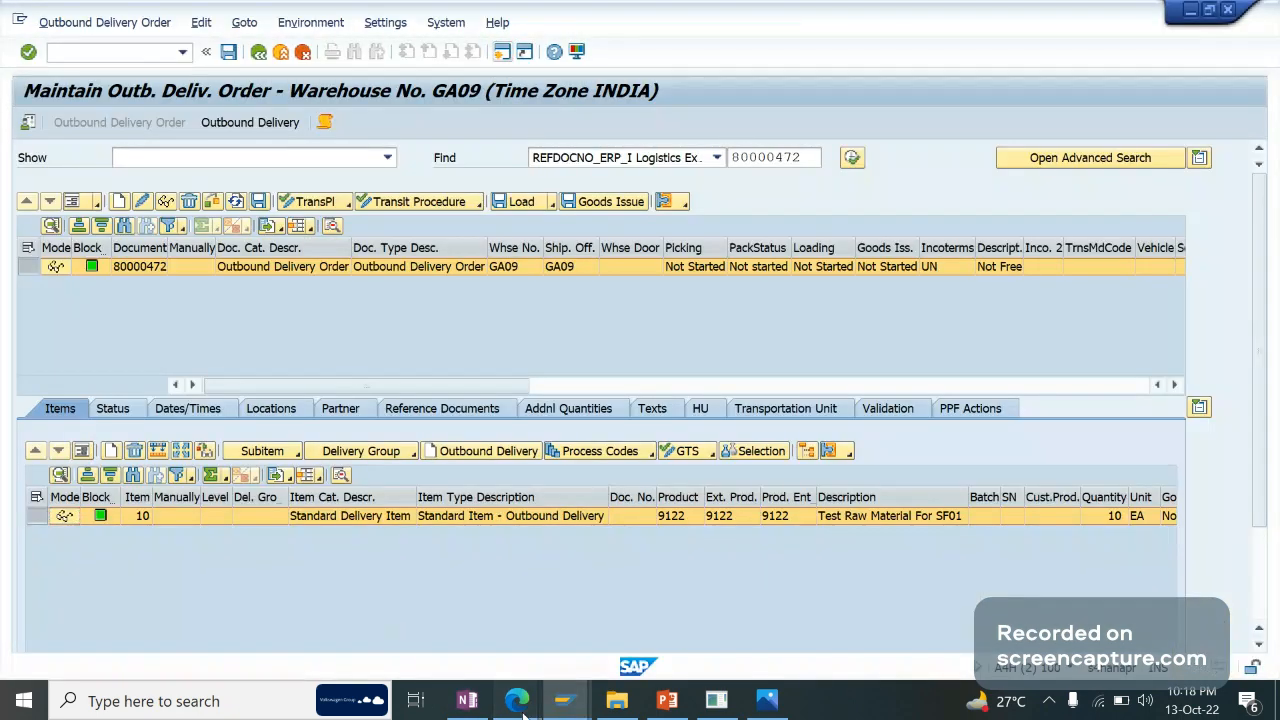
pyautogui.moveTo(518, 703)
pyautogui.click(417, 641)
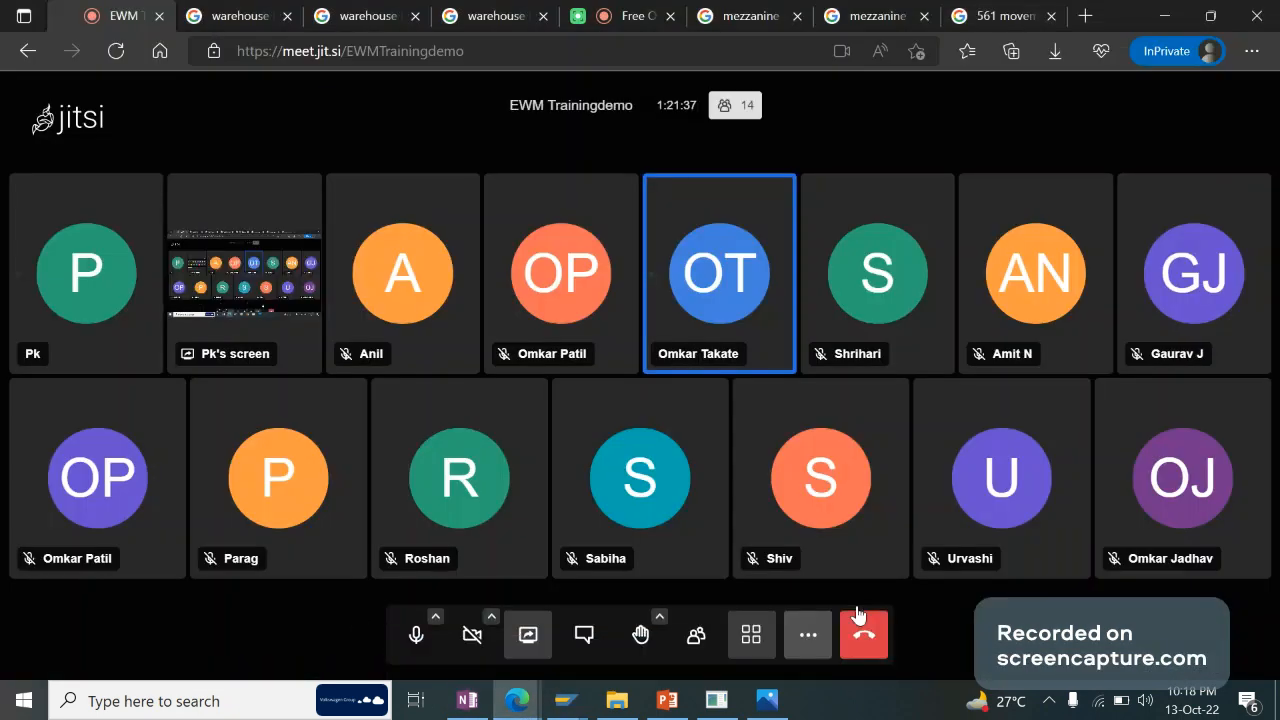
pyautogui.hotkey('alt', 'Tab')
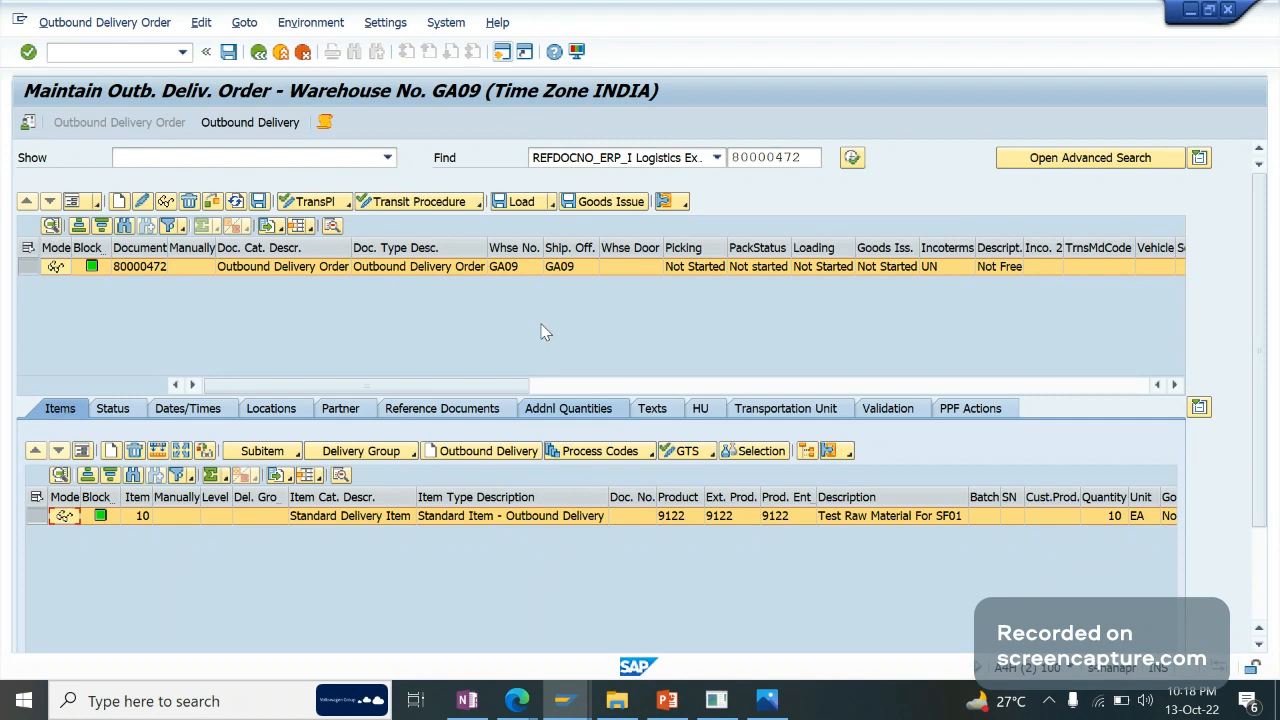
# Open a new SAP session from the outbound delivery order, run transaction smq2 and list all inbound queues.
pyautogui.click(557, 704)
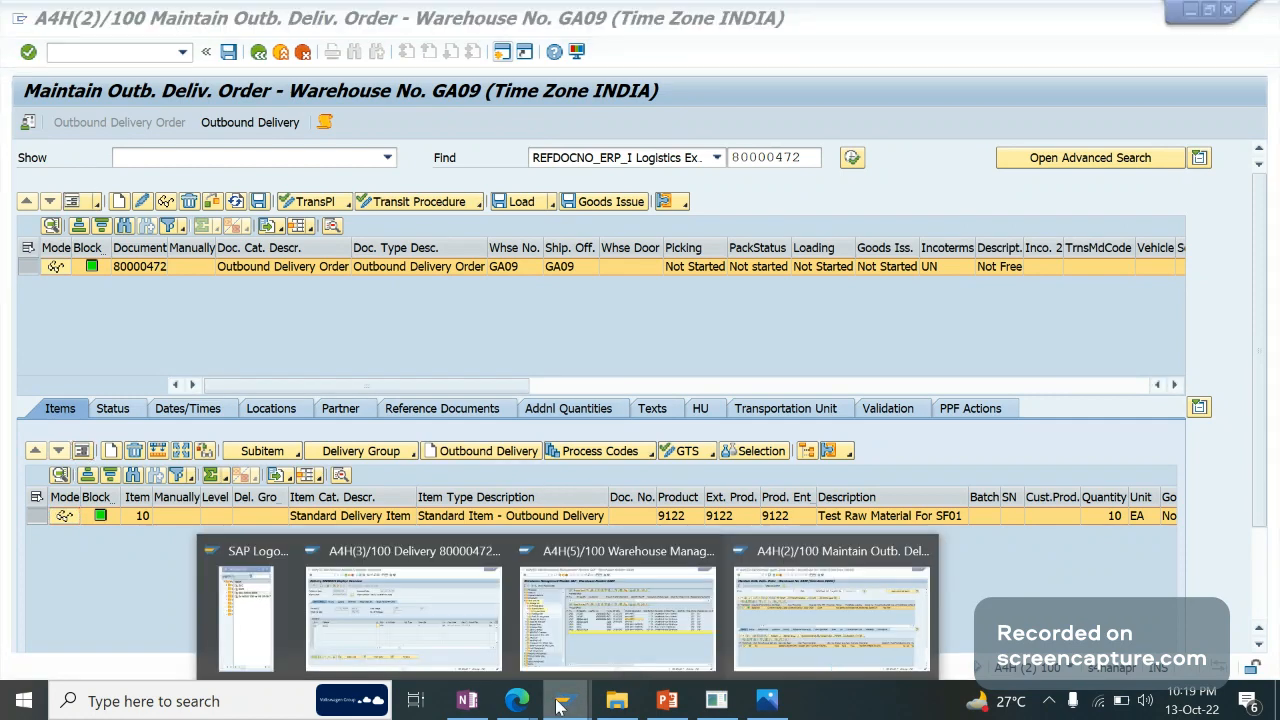
pyautogui.click(847, 617)
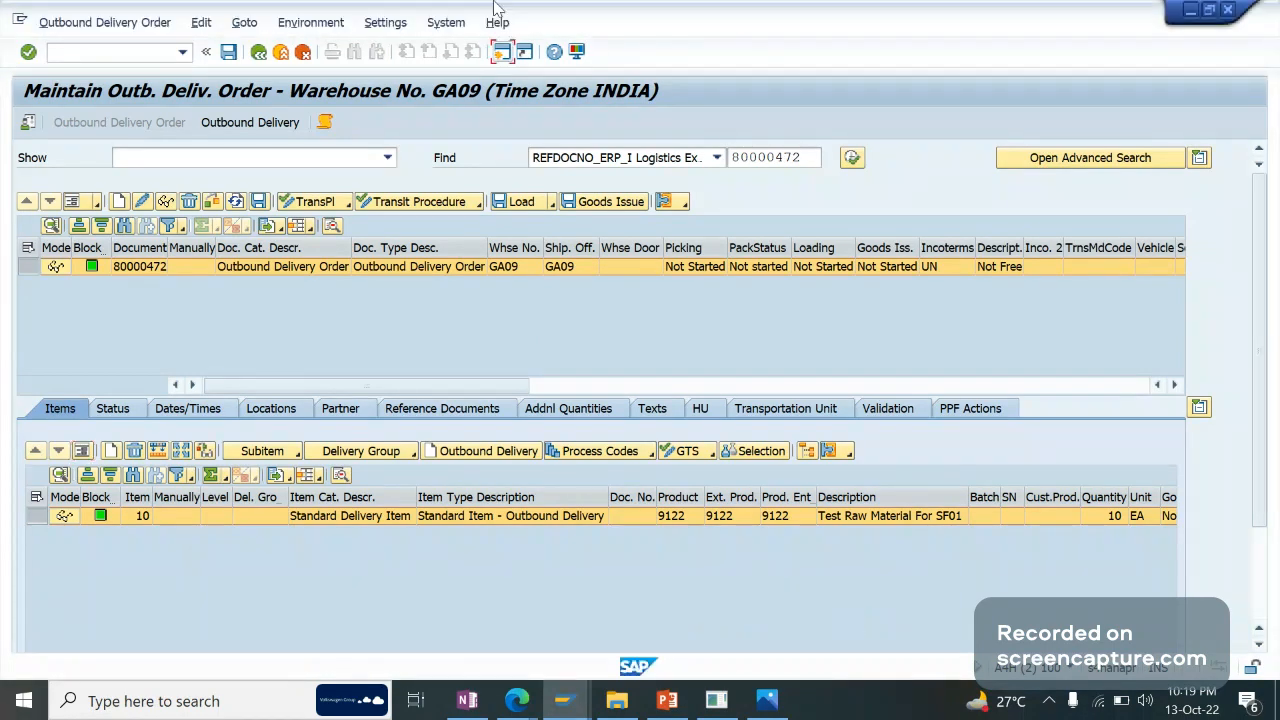
pyautogui.click(502, 52)
pyautogui.write('sm')
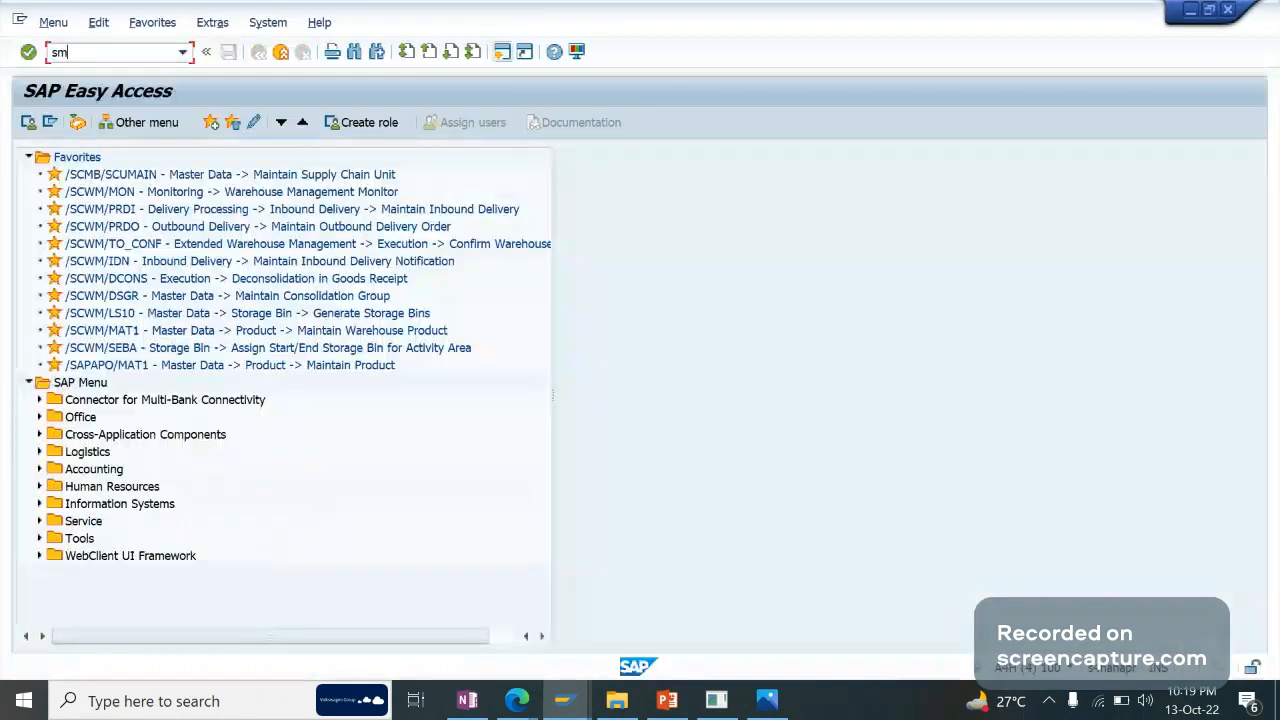
pyautogui.write('q2')
pyautogui.press('Return')
pyautogui.click(27, 121)
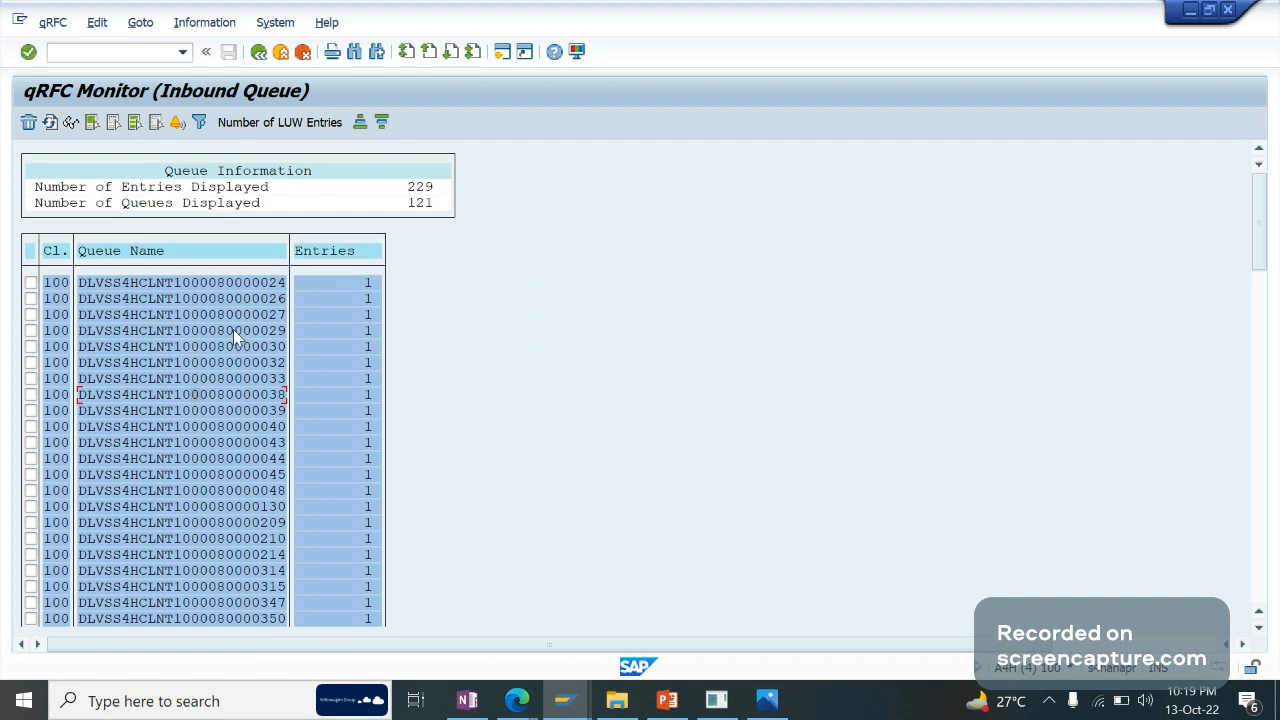
# Open the inbound queue ending in 392, display the error text behind its SYSFAIL status and dismiss the message.
pyautogui.click(245, 396)
pyautogui.scroll(-10, 245, 396)
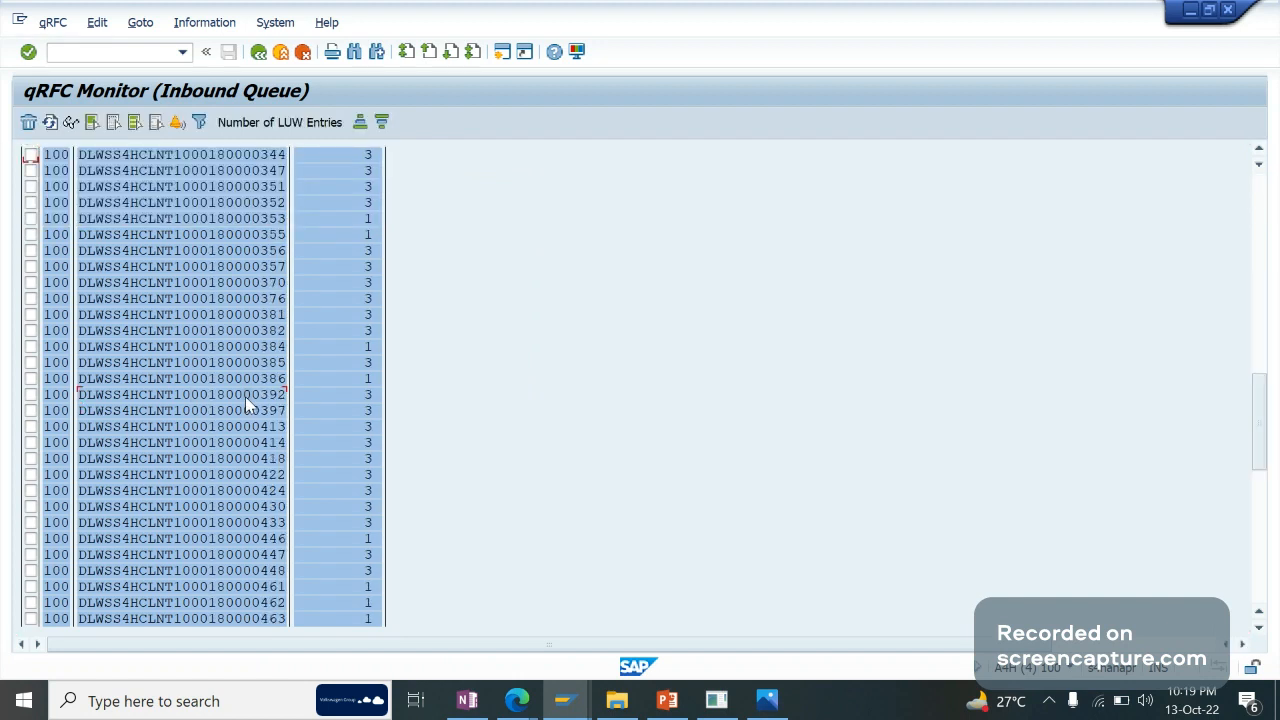
pyautogui.doubleClick(245, 396)
pyautogui.doubleClick(405, 203)
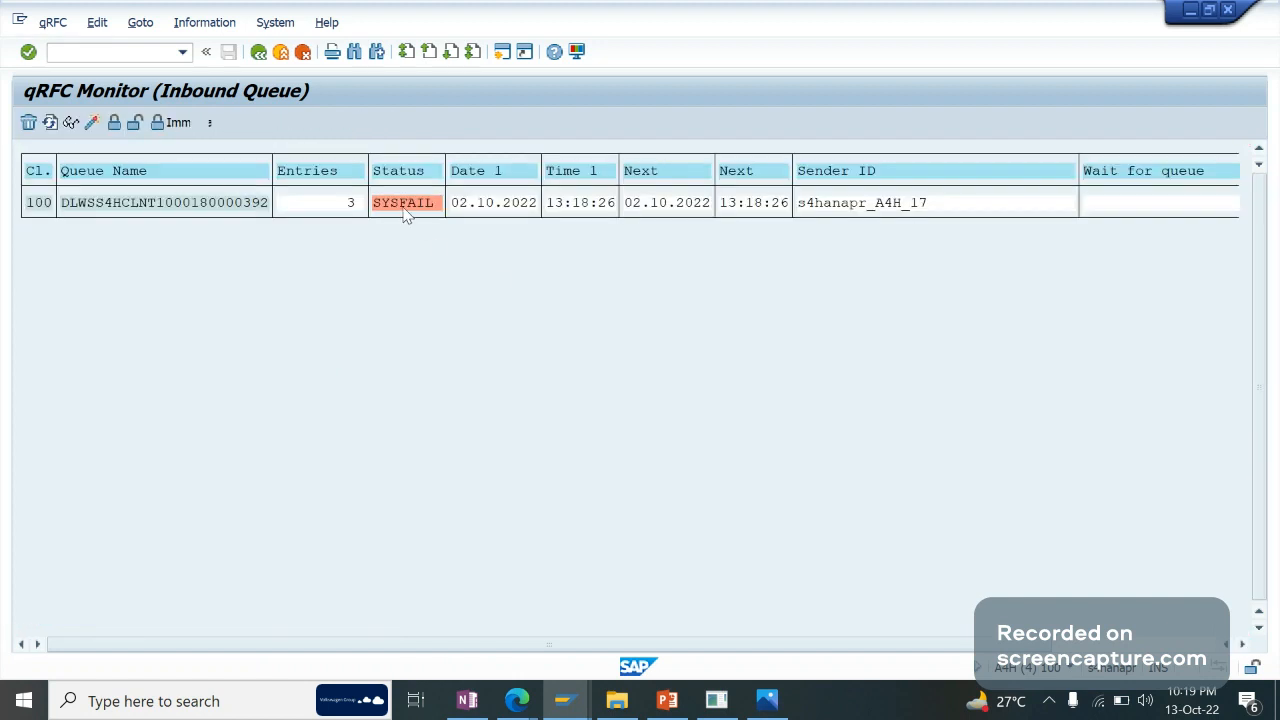
pyautogui.moveTo(244, 421); pyautogui.dragTo(187, 403)
pyautogui.click(248, 397)
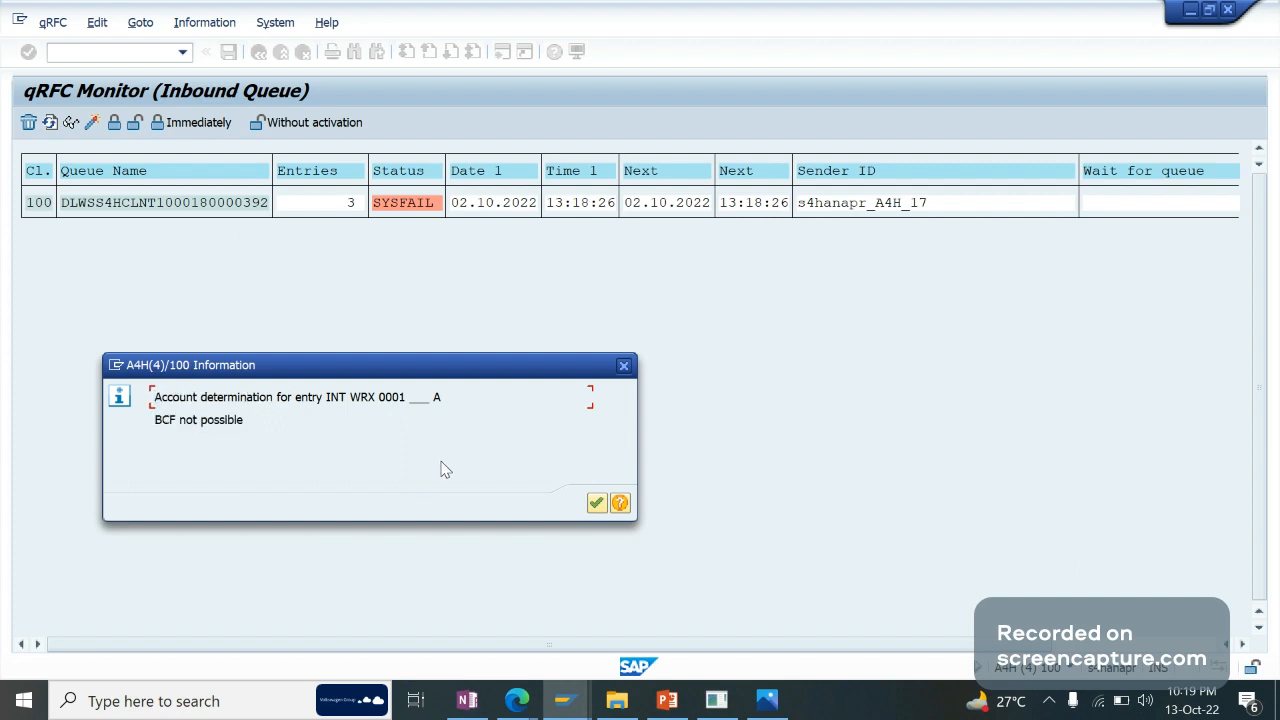
pyautogui.press('Return')
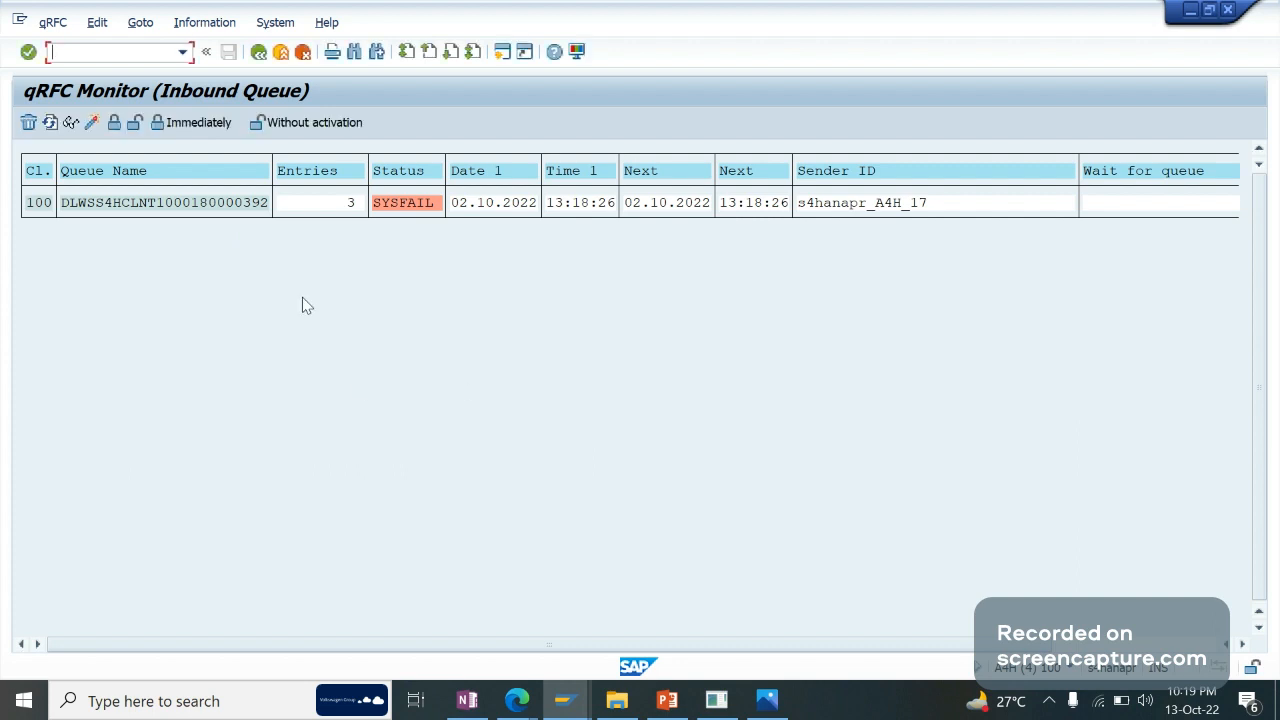
# Leave the inbound queue monitor, close its session and exit outbound delivery order maintenance to SAP Easy Access.
pyautogui.click(281, 51)
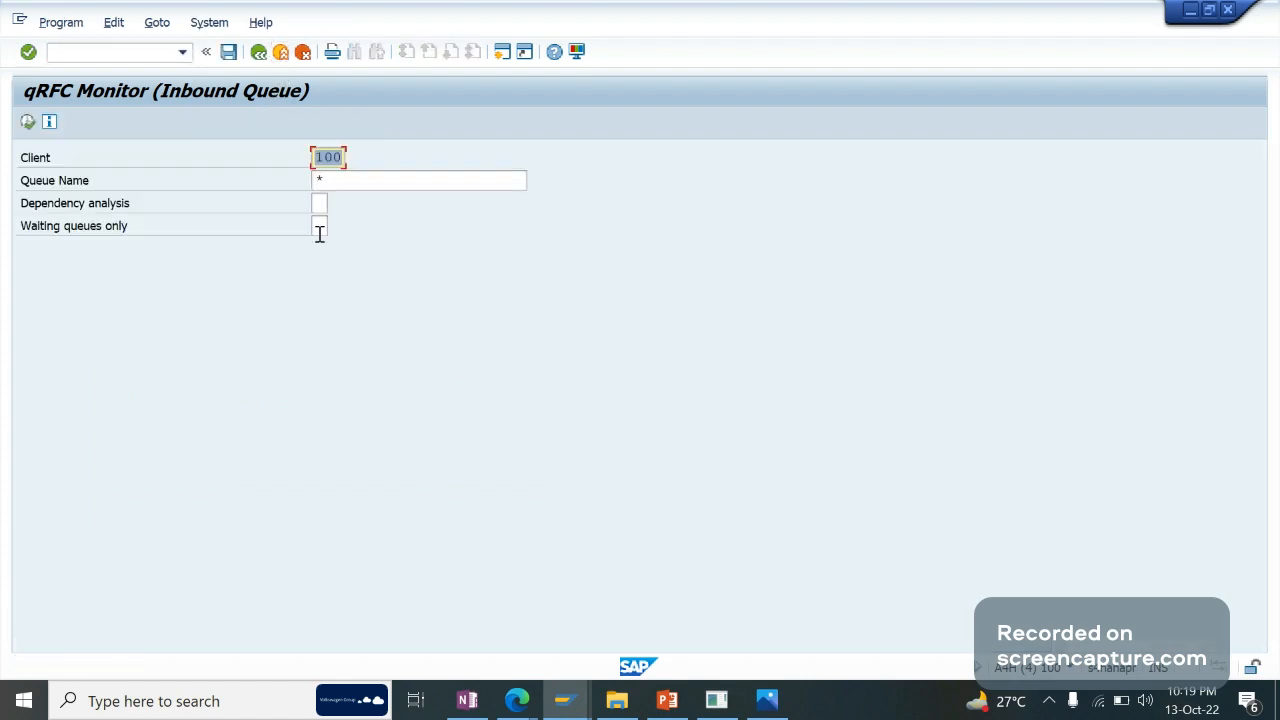
pyautogui.click(281, 52)
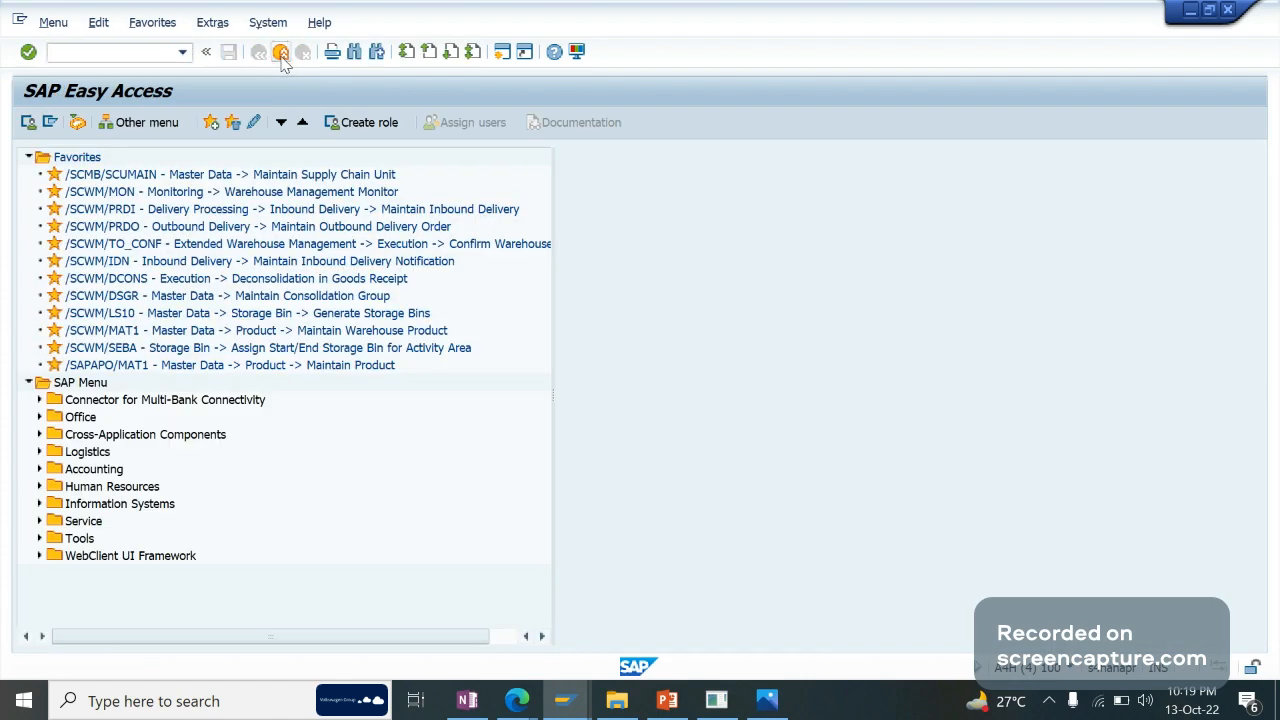
pyautogui.click(281, 52)
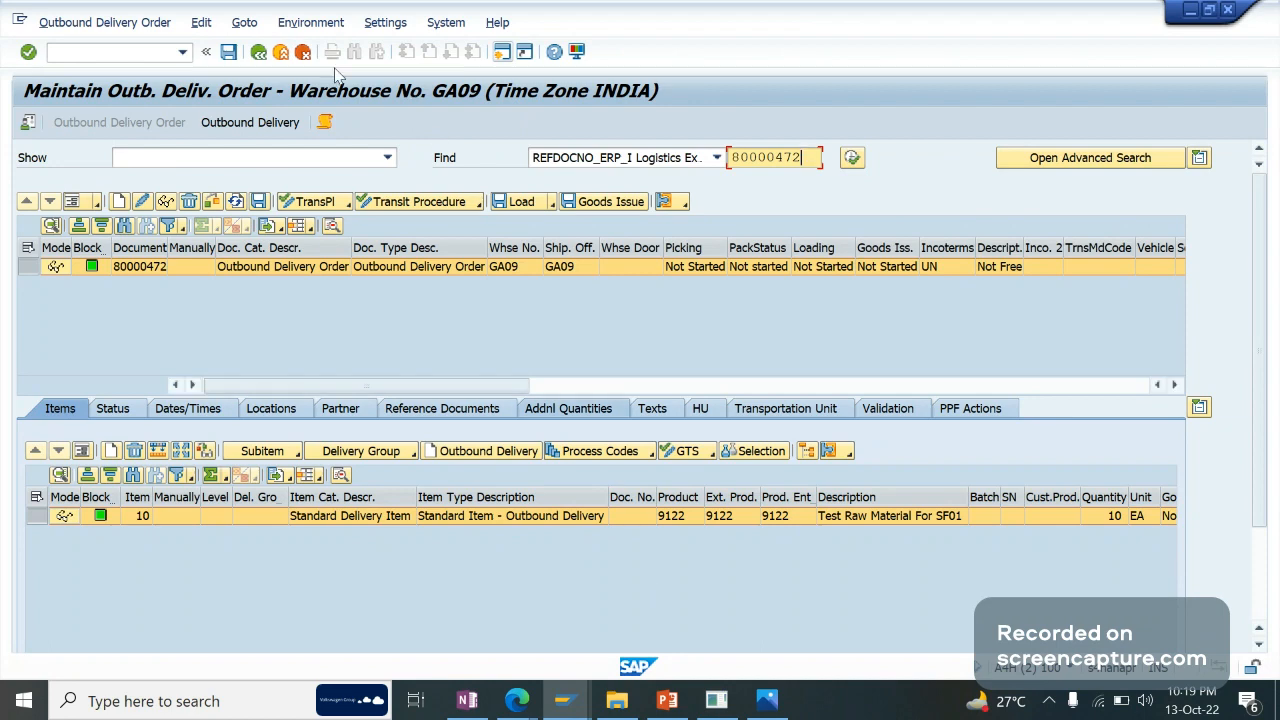
pyautogui.click(284, 54)
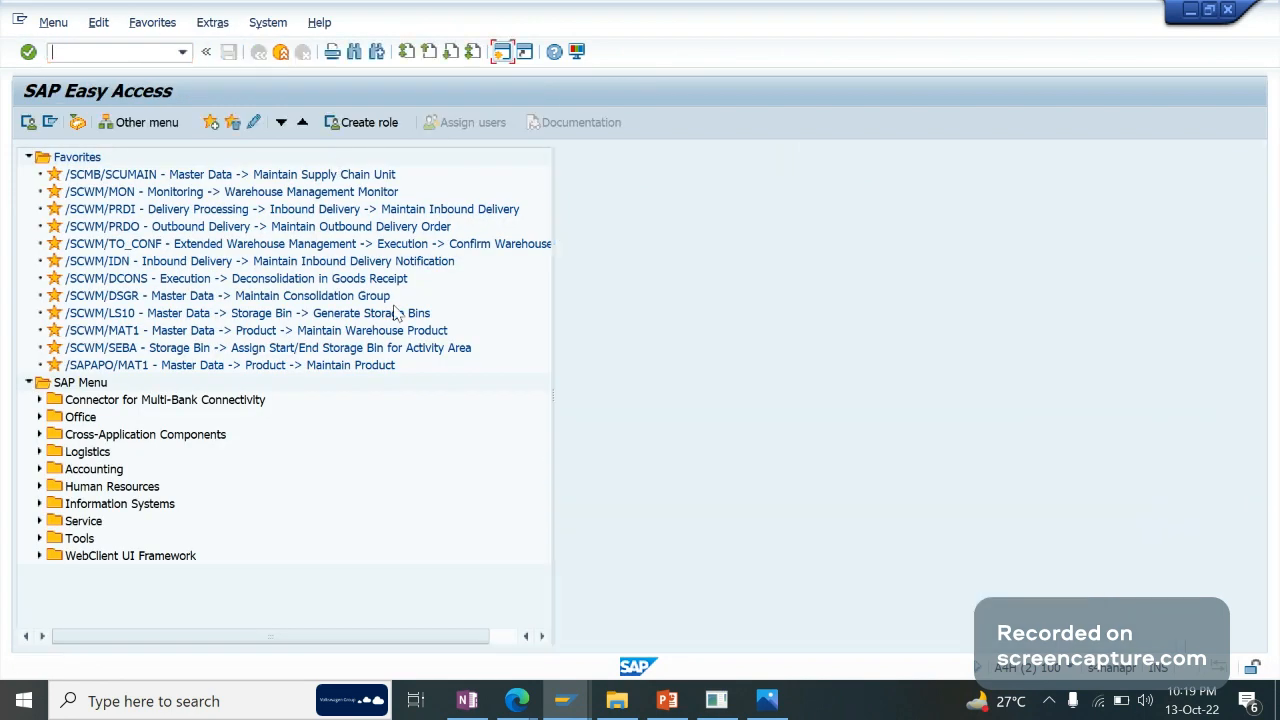
# Check the Jitsi meeting page, switch to the OneNote notes and highlight the Picking strategy lines.
pyautogui.hotkey('alt', 'Tab')
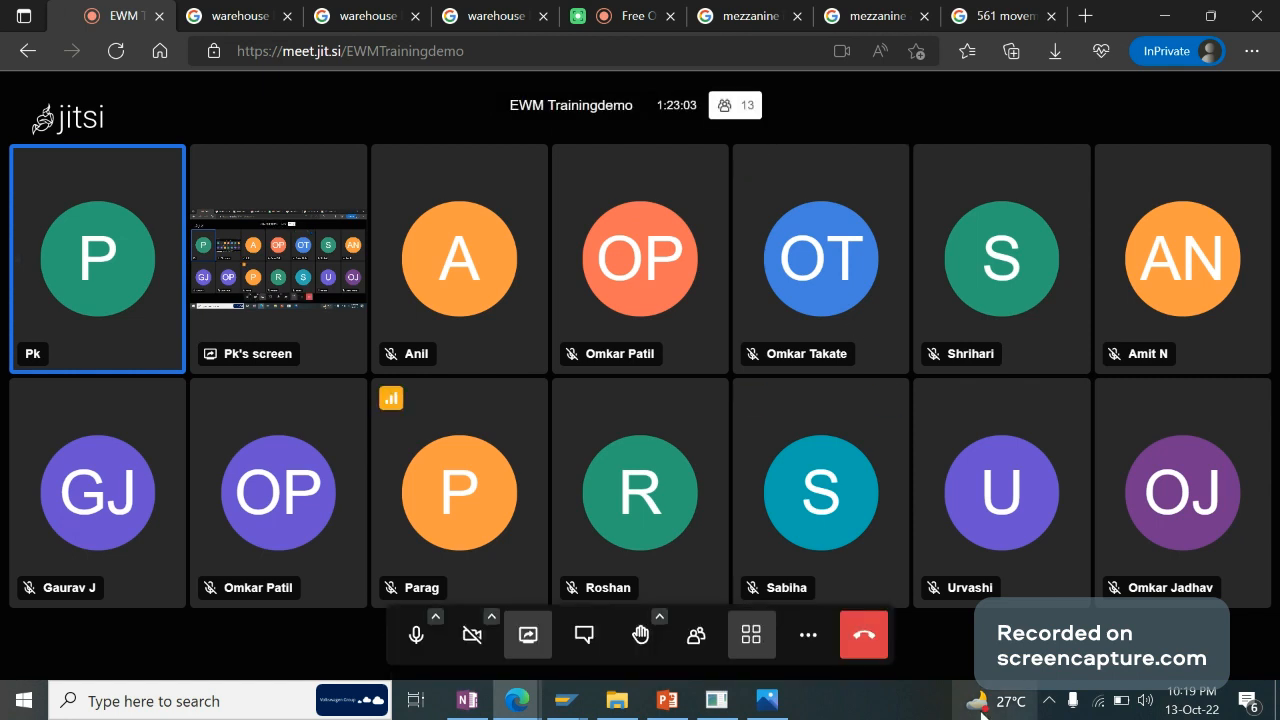
pyautogui.click(472, 703)
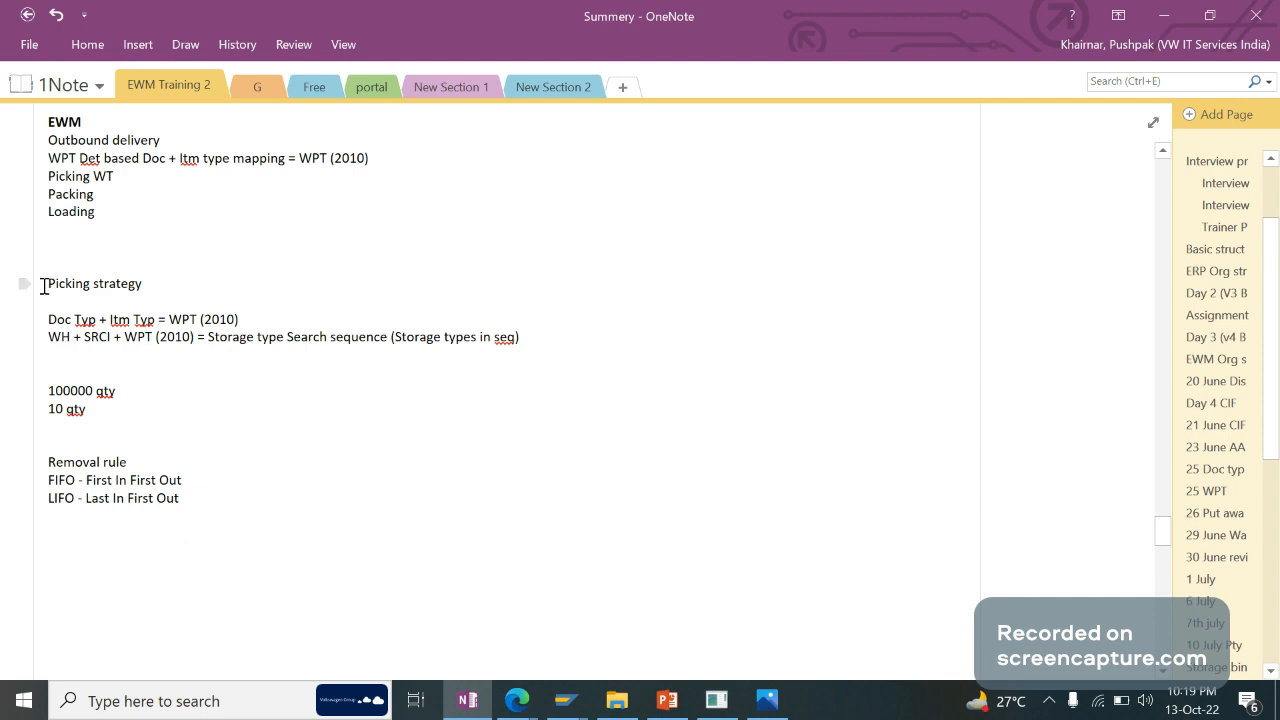
pyautogui.moveTo(46, 281); pyautogui.dragTo(213, 338)
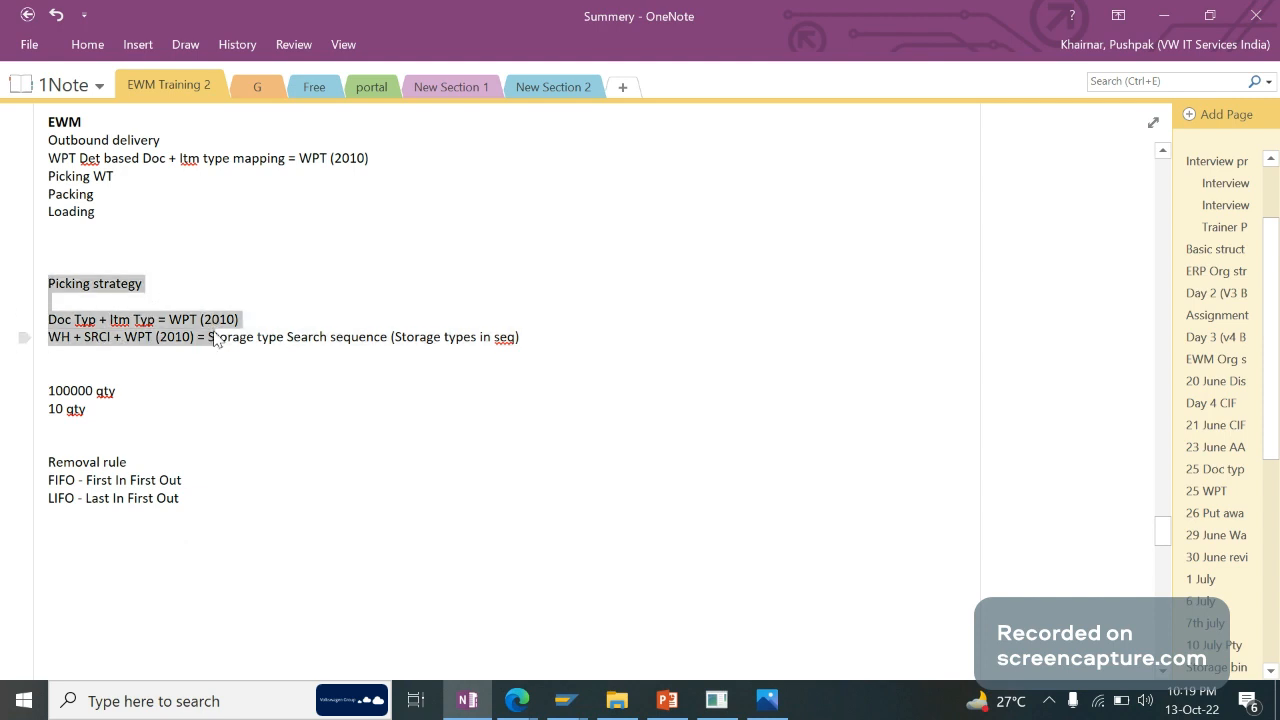
# Highlight the WH, SRCI, WPT and Storage type Search sequence parts of the second Picking strategy formula in the notes.
pyautogui.click(142, 296)
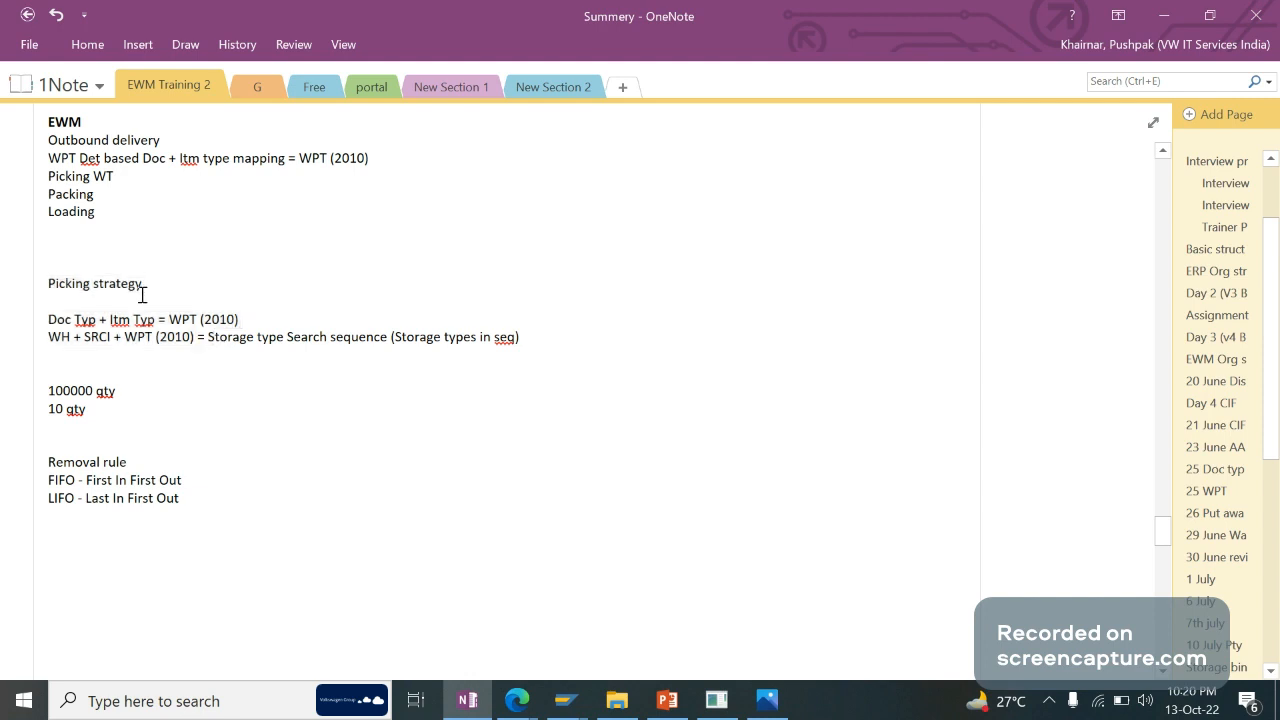
pyautogui.doubleClick(63, 346)
pyautogui.doubleClick(97, 340)
pyautogui.doubleClick(135, 340)
pyautogui.doubleClick(101, 340)
pyautogui.doubleClick(135, 340)
pyautogui.doubleClick(176, 337)
pyautogui.click(208, 340)
pyautogui.moveTo(393, 338); pyautogui.dragTo(208, 340)
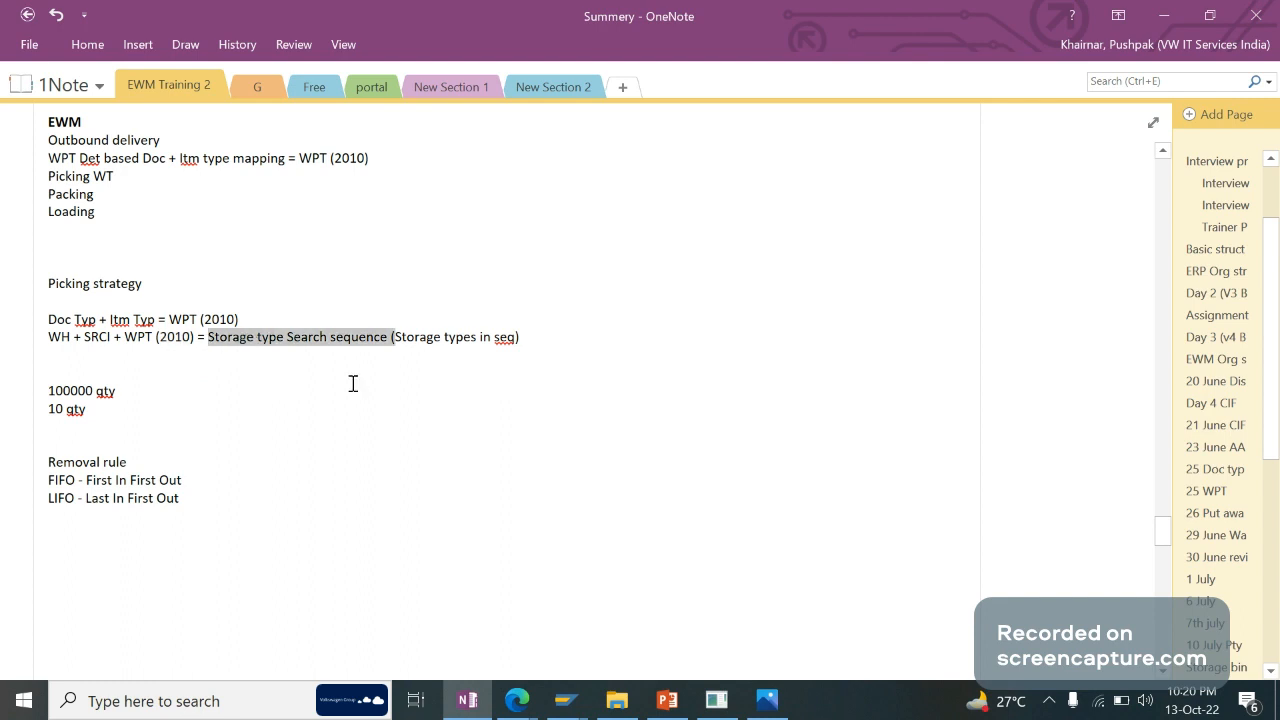
pyautogui.click(353, 384)
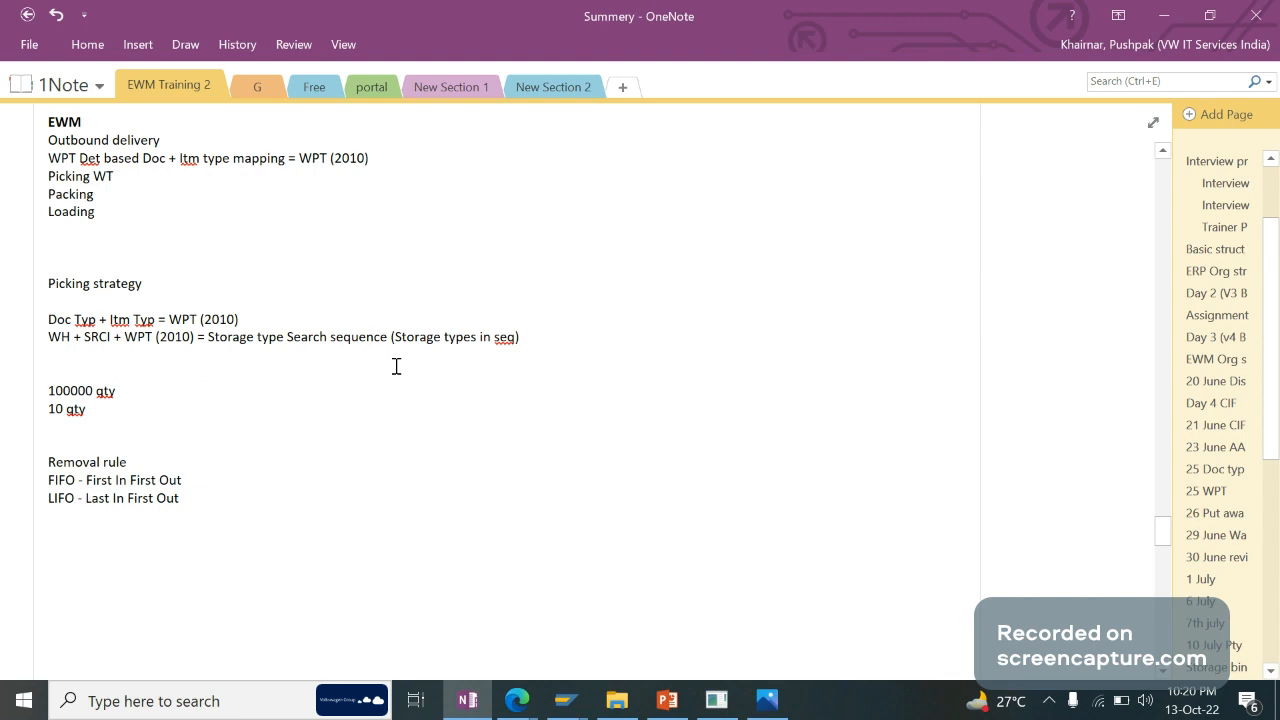
pyautogui.moveTo(48, 337); pyautogui.dragTo(200, 351)
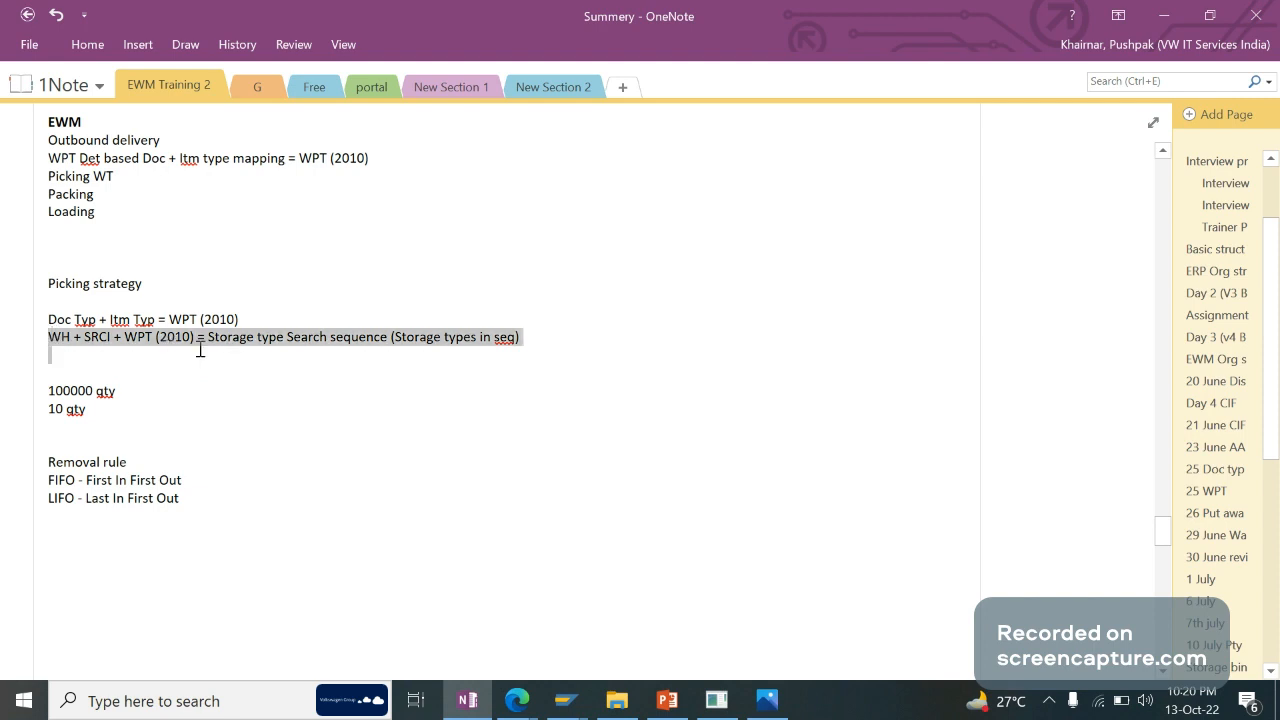
pyautogui.click(209, 340)
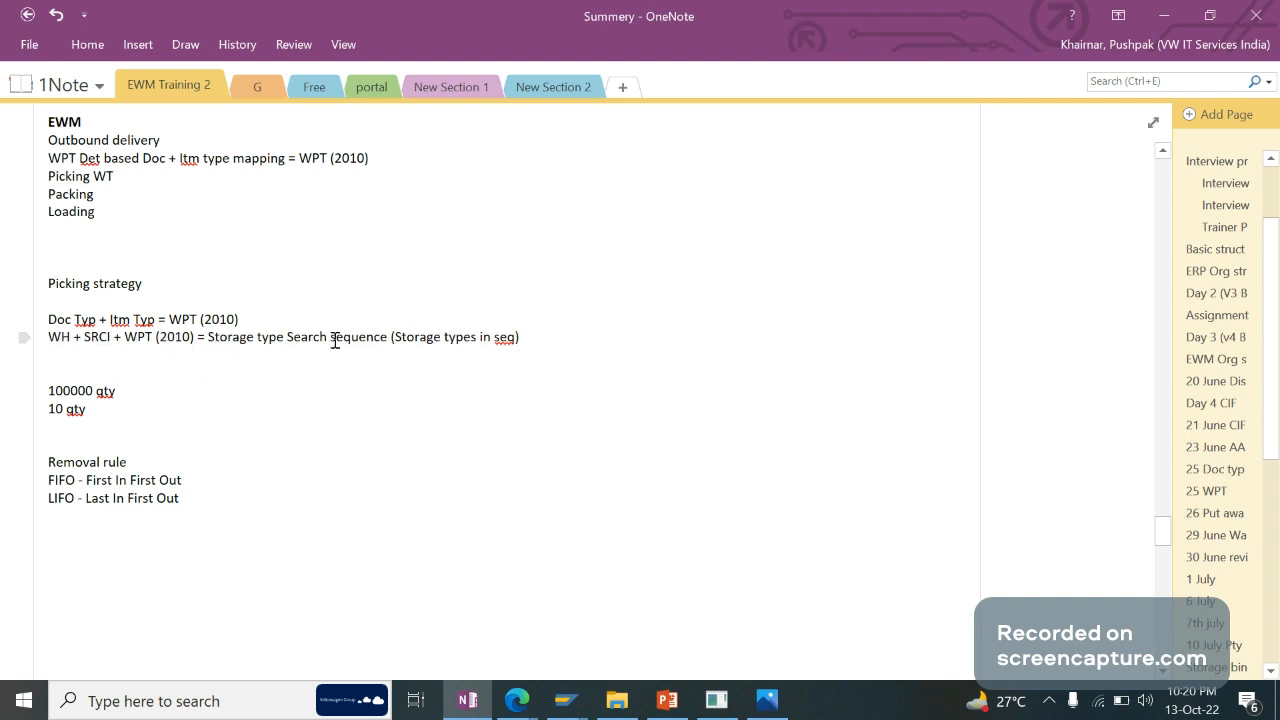
# Append "+ Removal rule" to the storage type search sequence line and remove one blank line beneath it.
pyautogui.click(521, 341)
pyautogui.write('_')
pyautogui.press('BackSpace')
pyautogui.write('+ R')
pyautogui.write('emoval rule')
pyautogui.click(636, 357)
pyautogui.click(338, 379)
pyautogui.press('BackSpace')
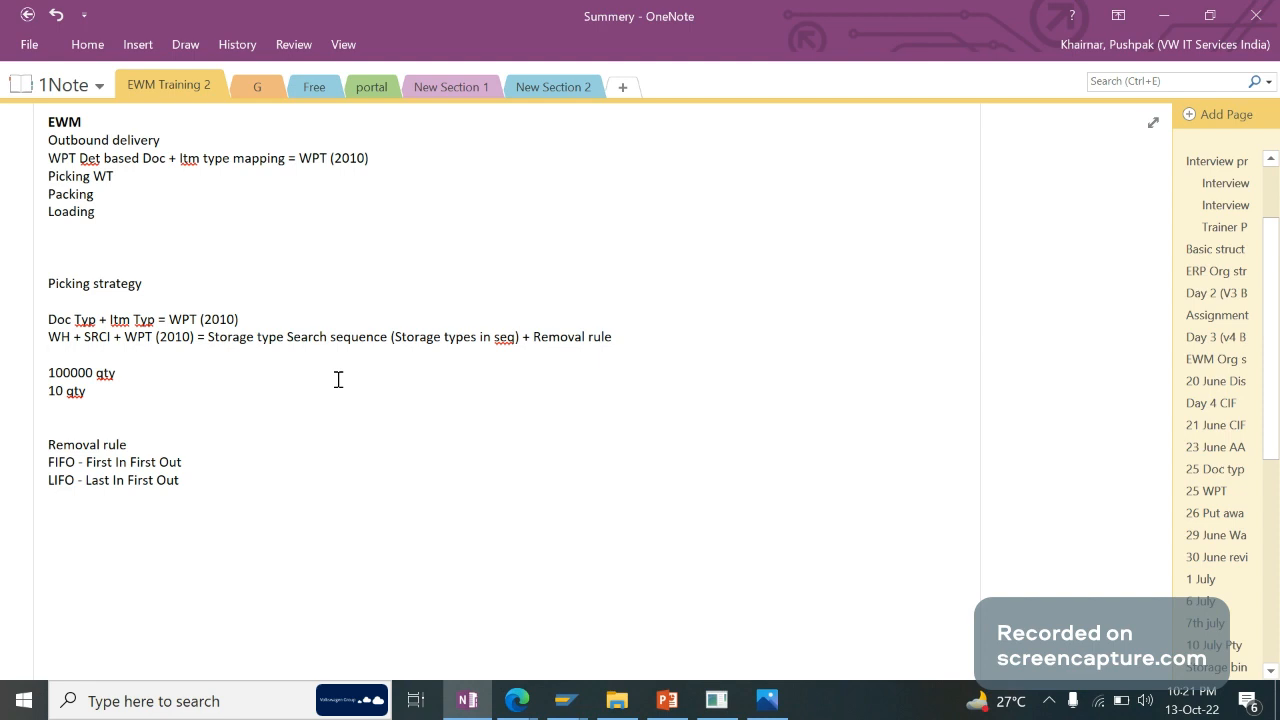
# Switch to the SAP delivery display session, run /nspro and open the SAP Reference IMG to search it.
pyautogui.moveTo(566, 700)
pyautogui.click(512, 575)
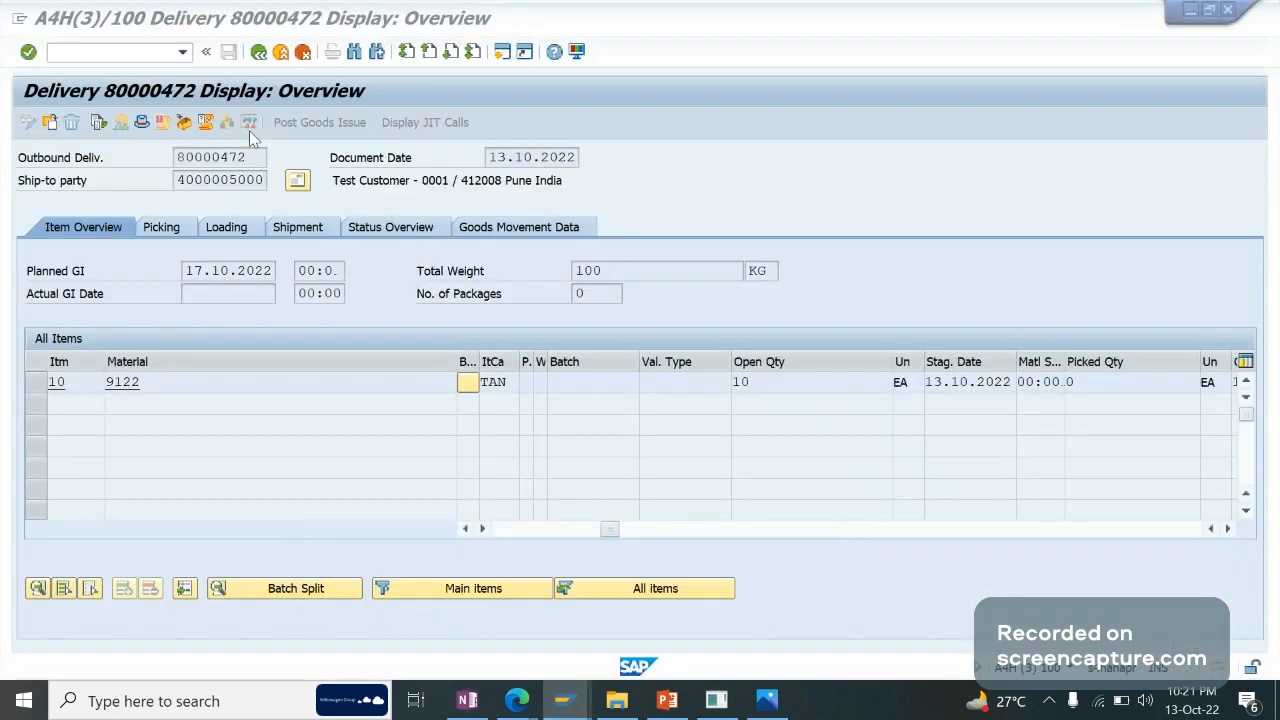
pyautogui.click(146, 53)
pyautogui.write('/ns')
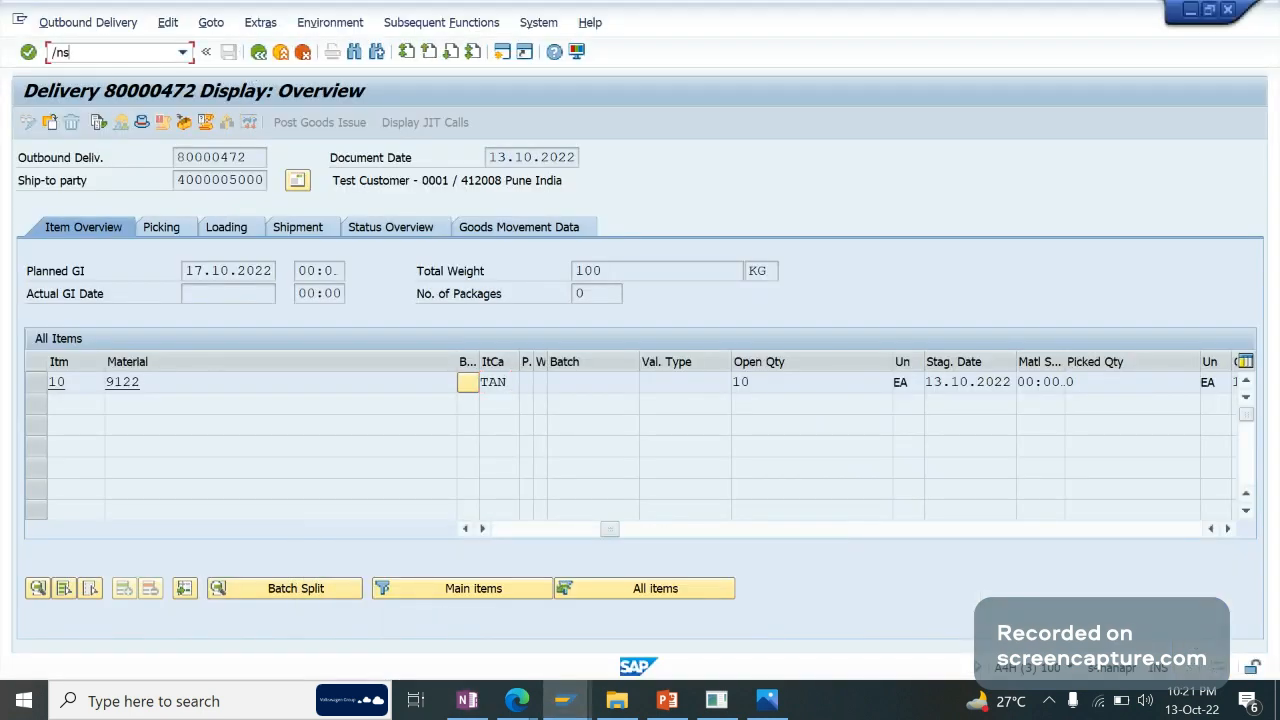
pyautogui.write('pro')
pyautogui.press('Return')
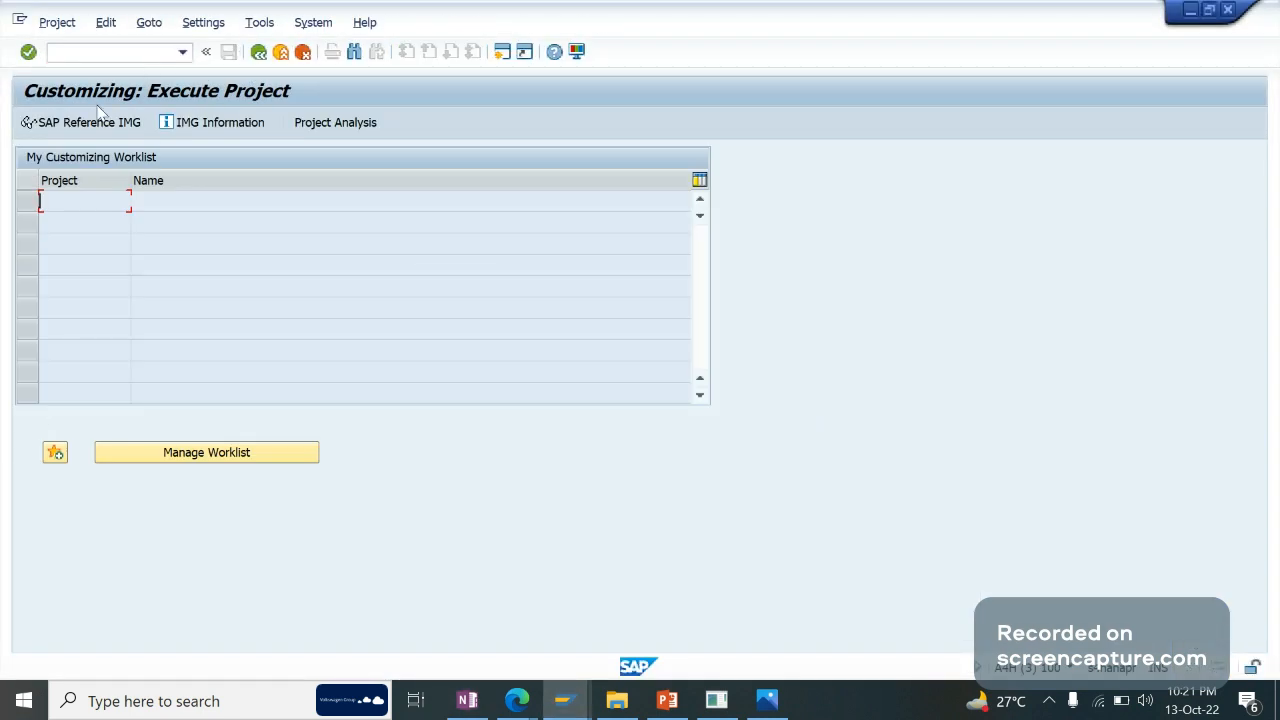
pyautogui.click(92, 122)
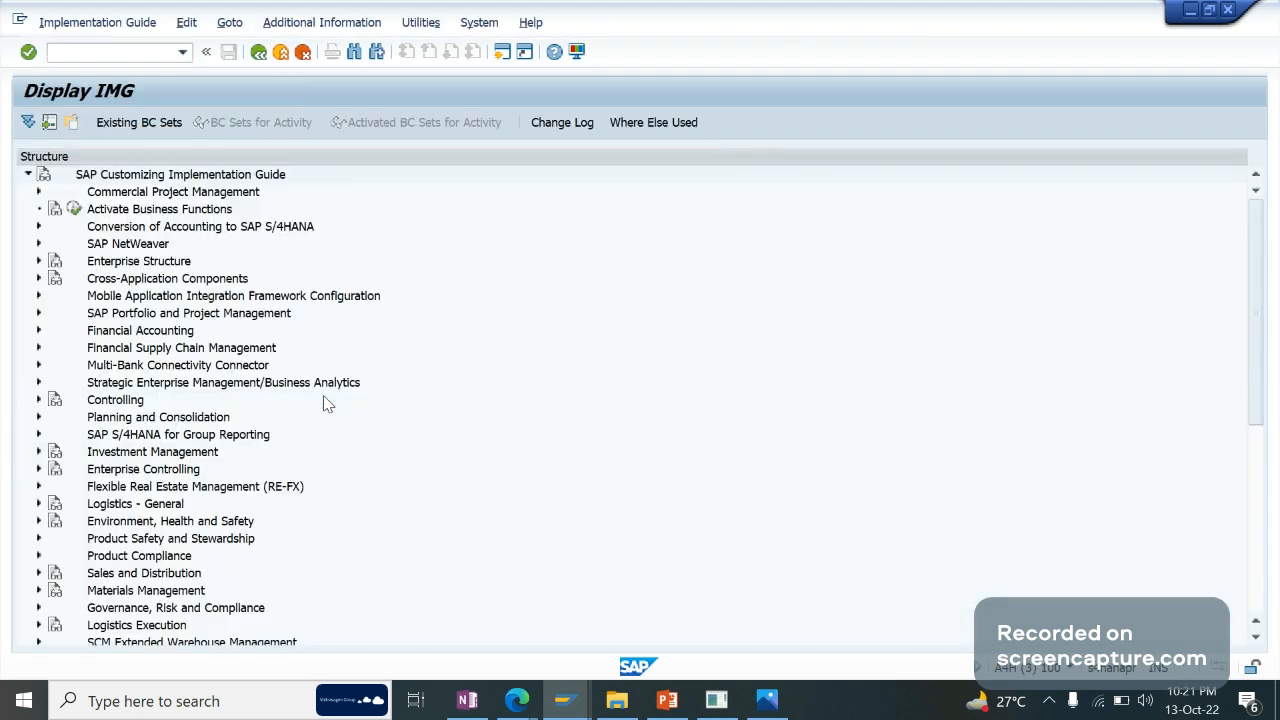
pyautogui.hotkey('ctrl', 'f')
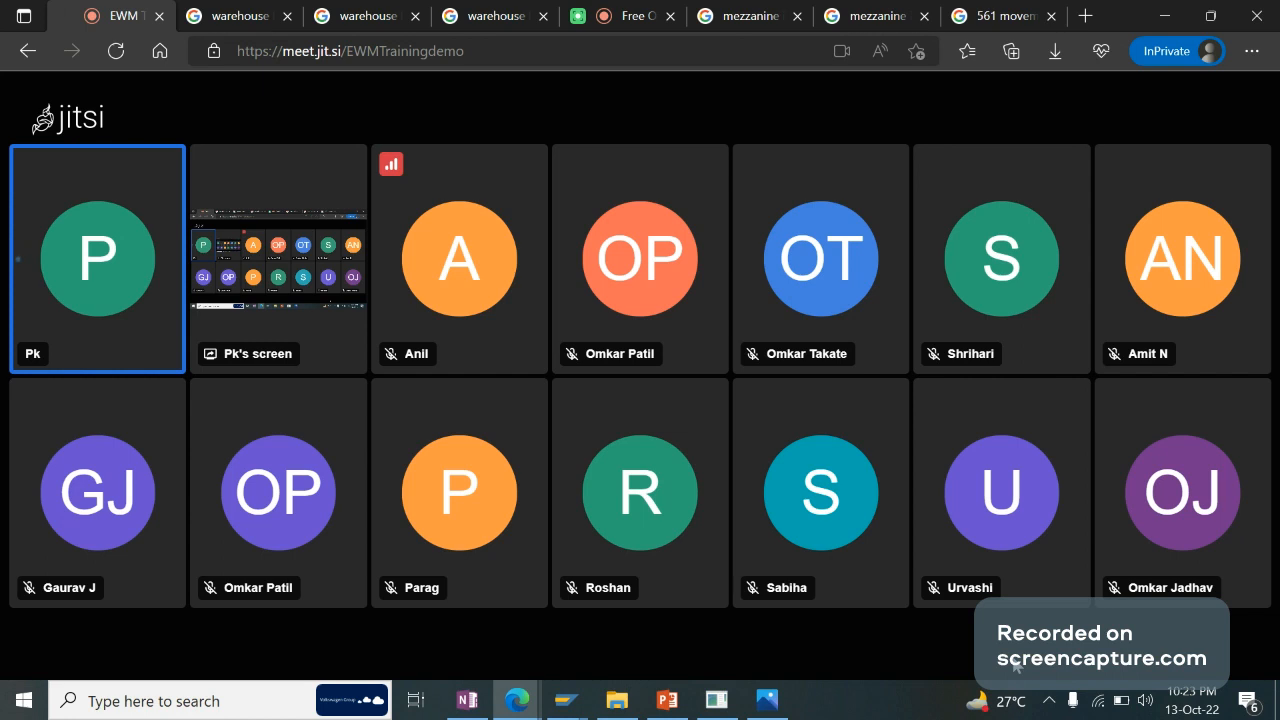
# Check the Jitsi meeting participants between visits to the OneNote notes, ending on the picking strategy notes.
pyautogui.moveTo(688, 653)
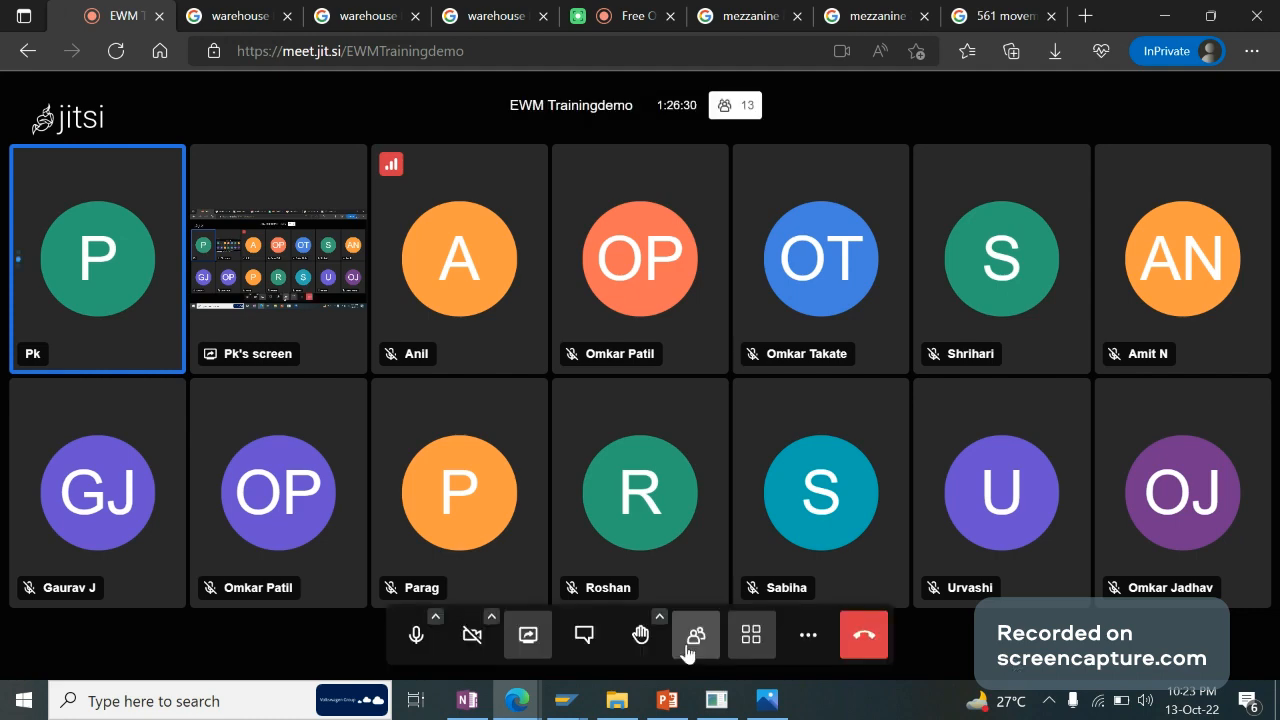
pyautogui.hotkey('alt', 'Tab')
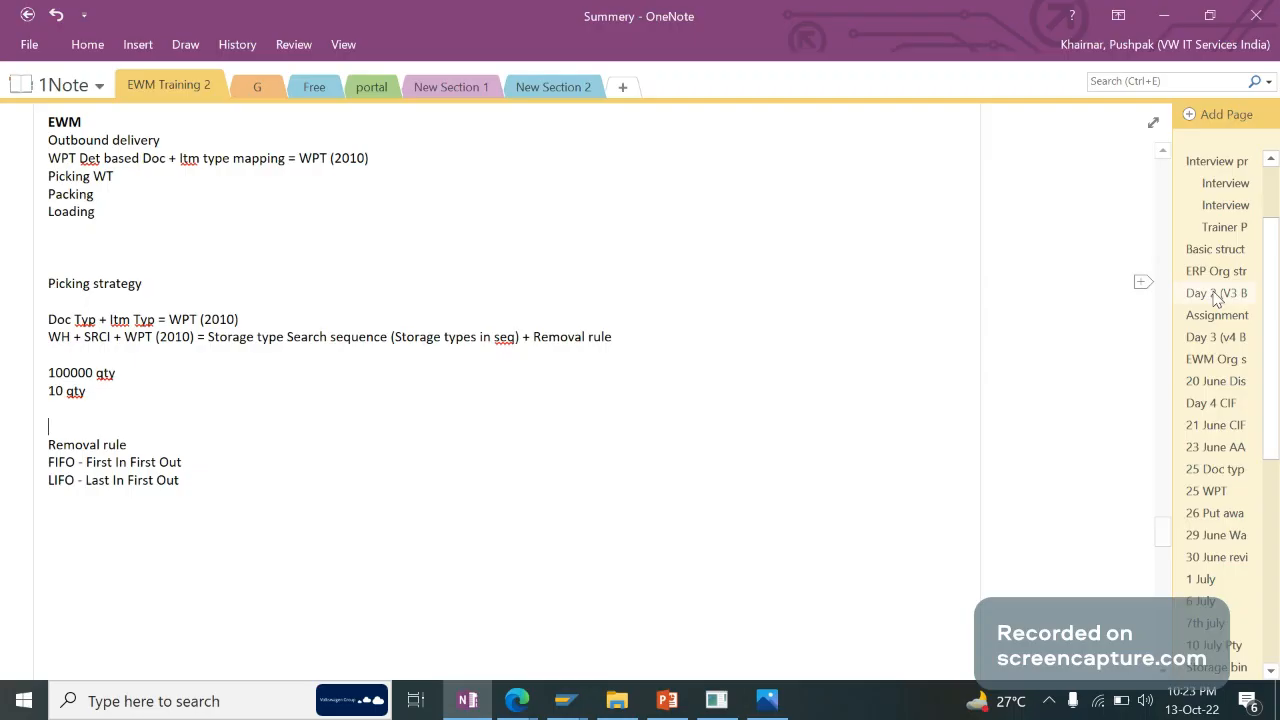
pyautogui.scroll(1, 1267, 302)
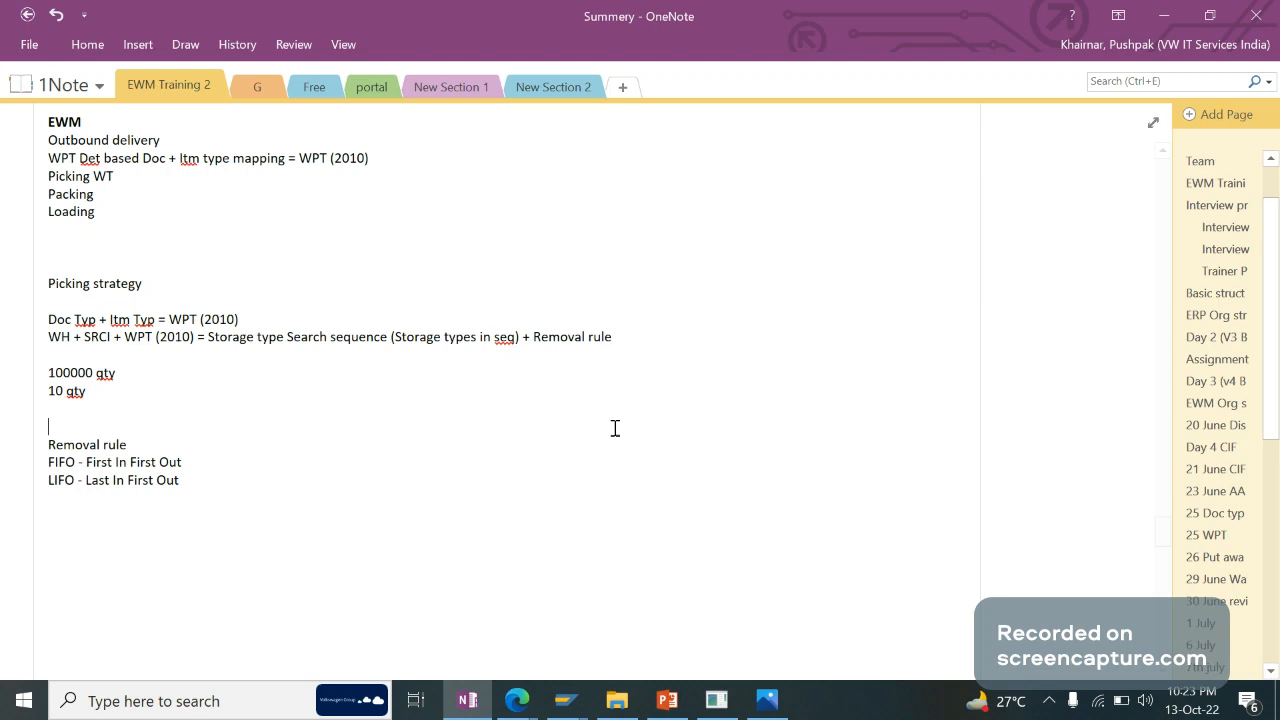
pyautogui.click(517, 702)
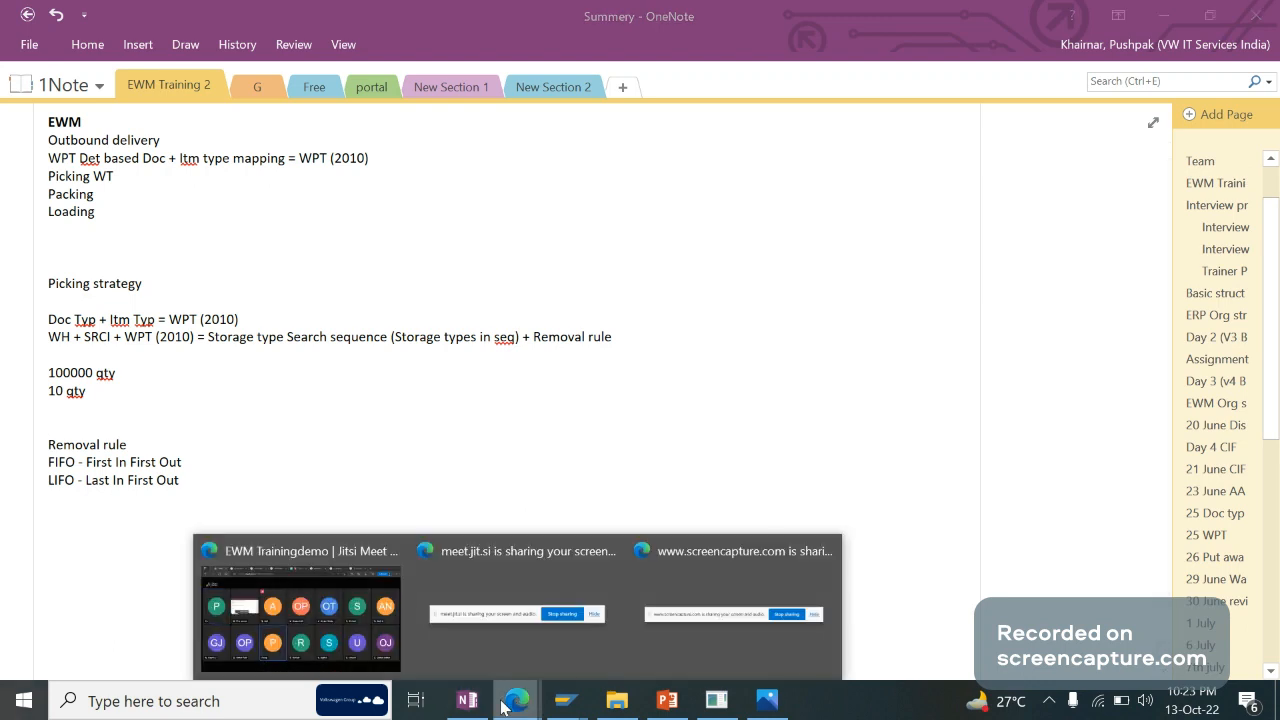
pyautogui.click(290, 638)
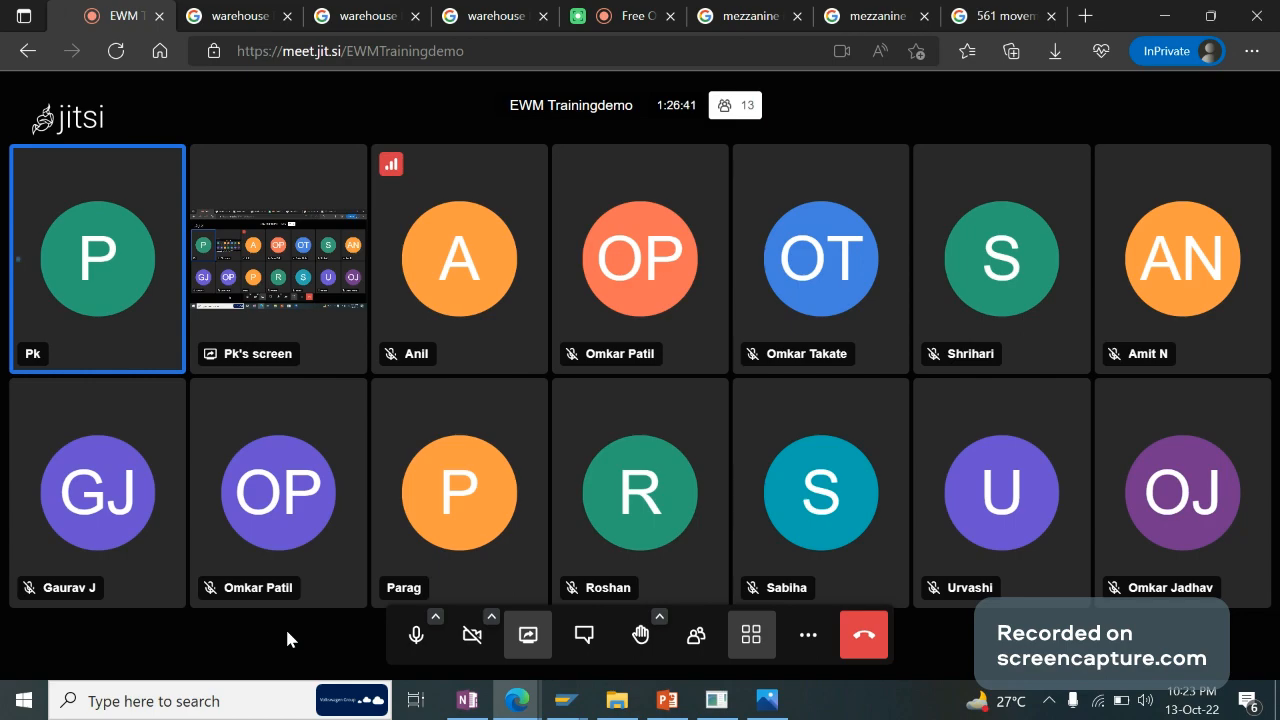
pyautogui.click(459, 703)
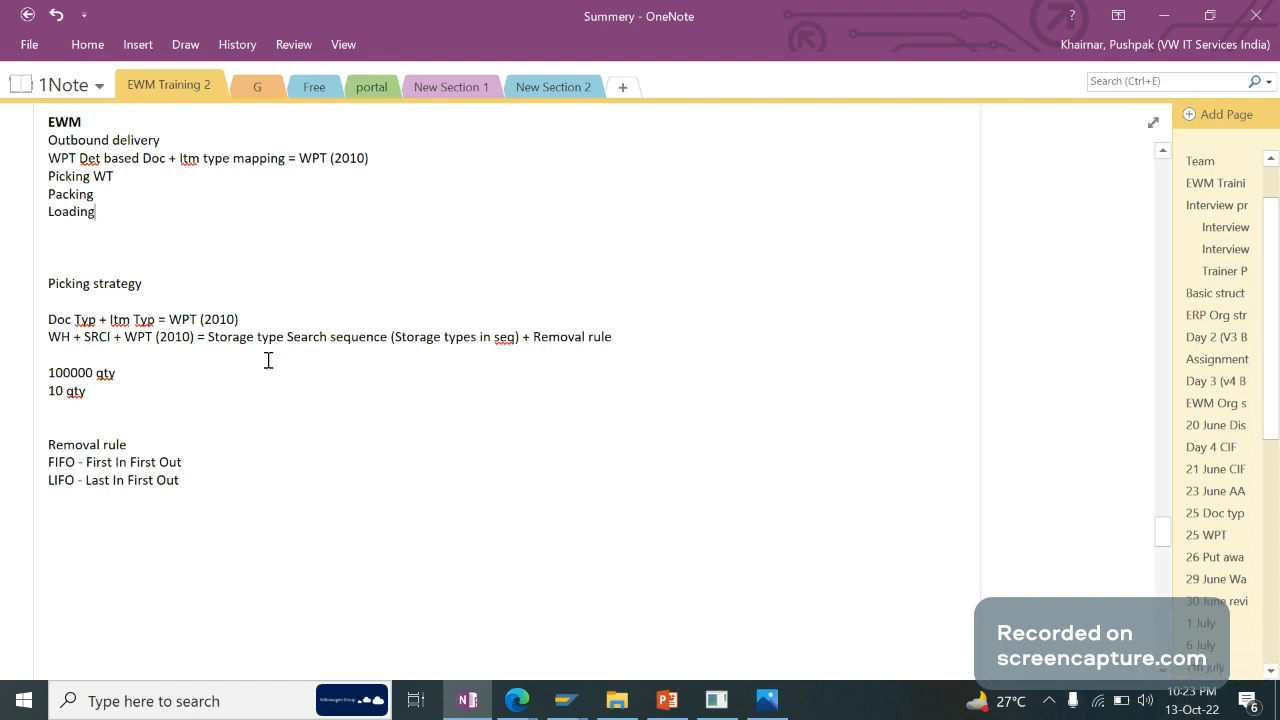
# Review the EWM outbound notes from the WPT determination line up to the 13 Oct heading, then return to the Jitsi meeting.
pyautogui.moveTo(53, 152); pyautogui.dragTo(380, 169)
pyautogui.click(380, 170)
pyautogui.click(136, 140)
pyautogui.click(1162, 150)
pyautogui.scroll(3, 1163, 155)
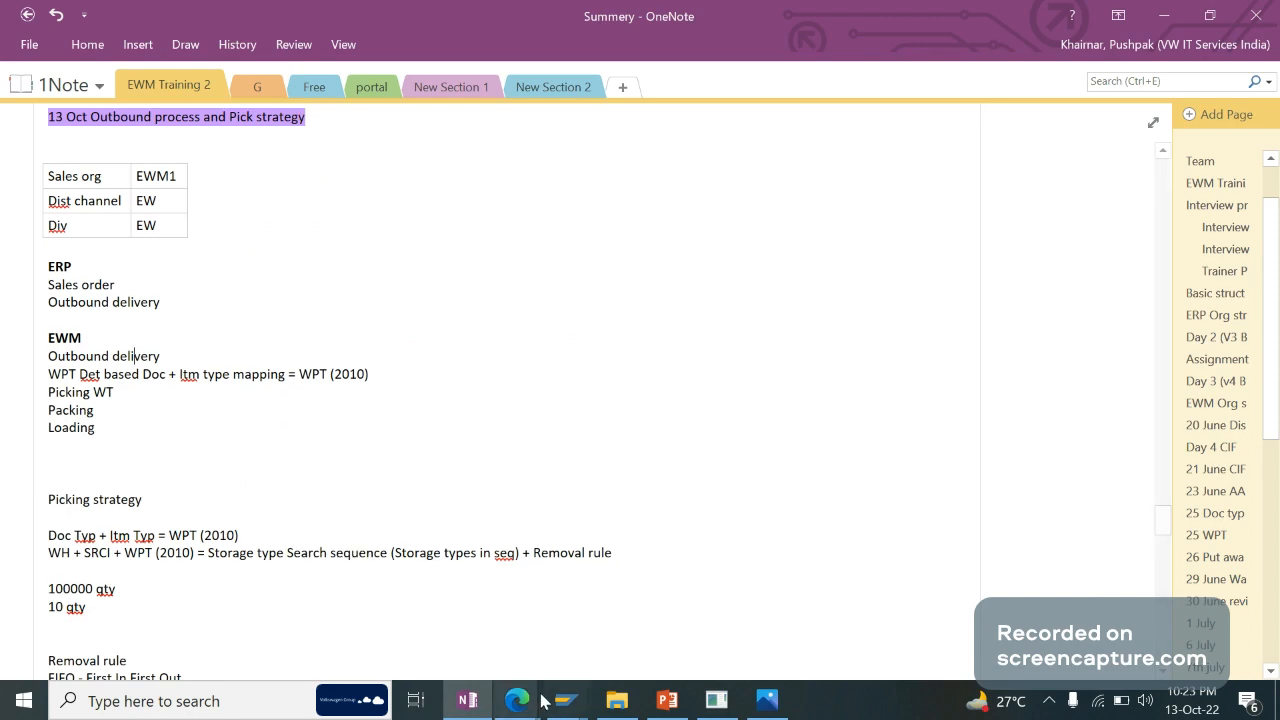
pyautogui.moveTo(517, 700)
pyautogui.click(294, 640)
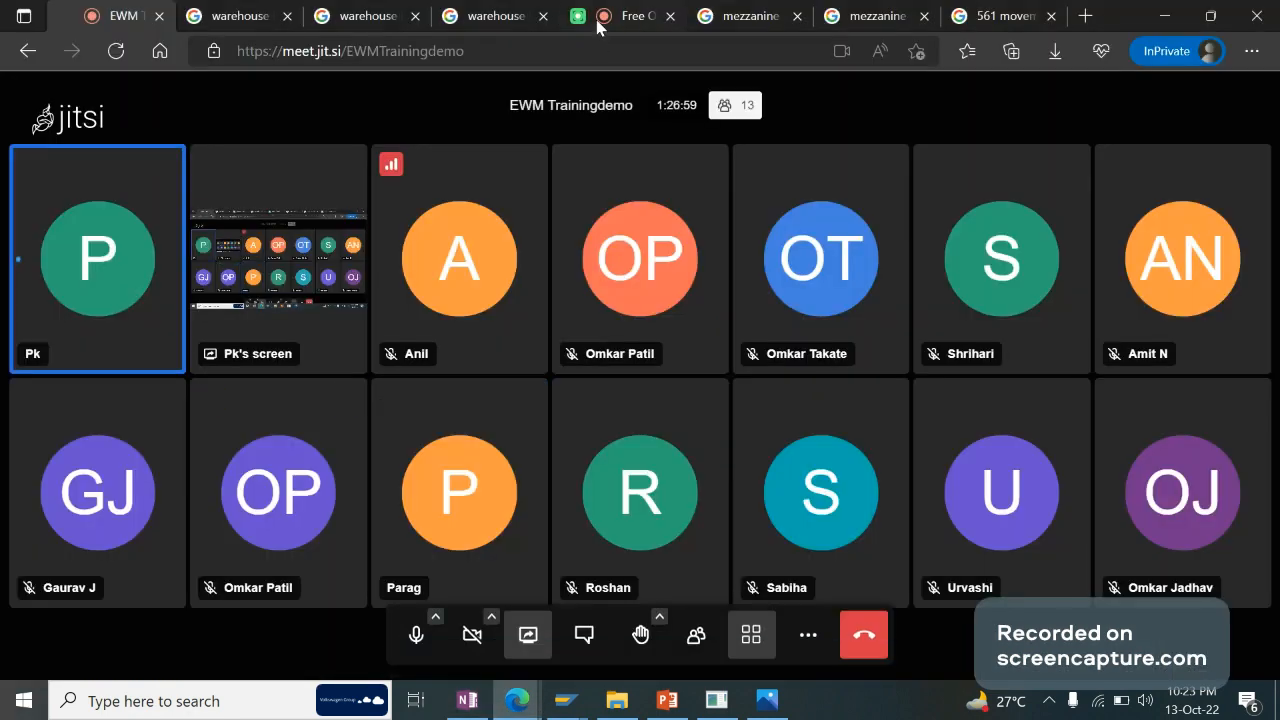